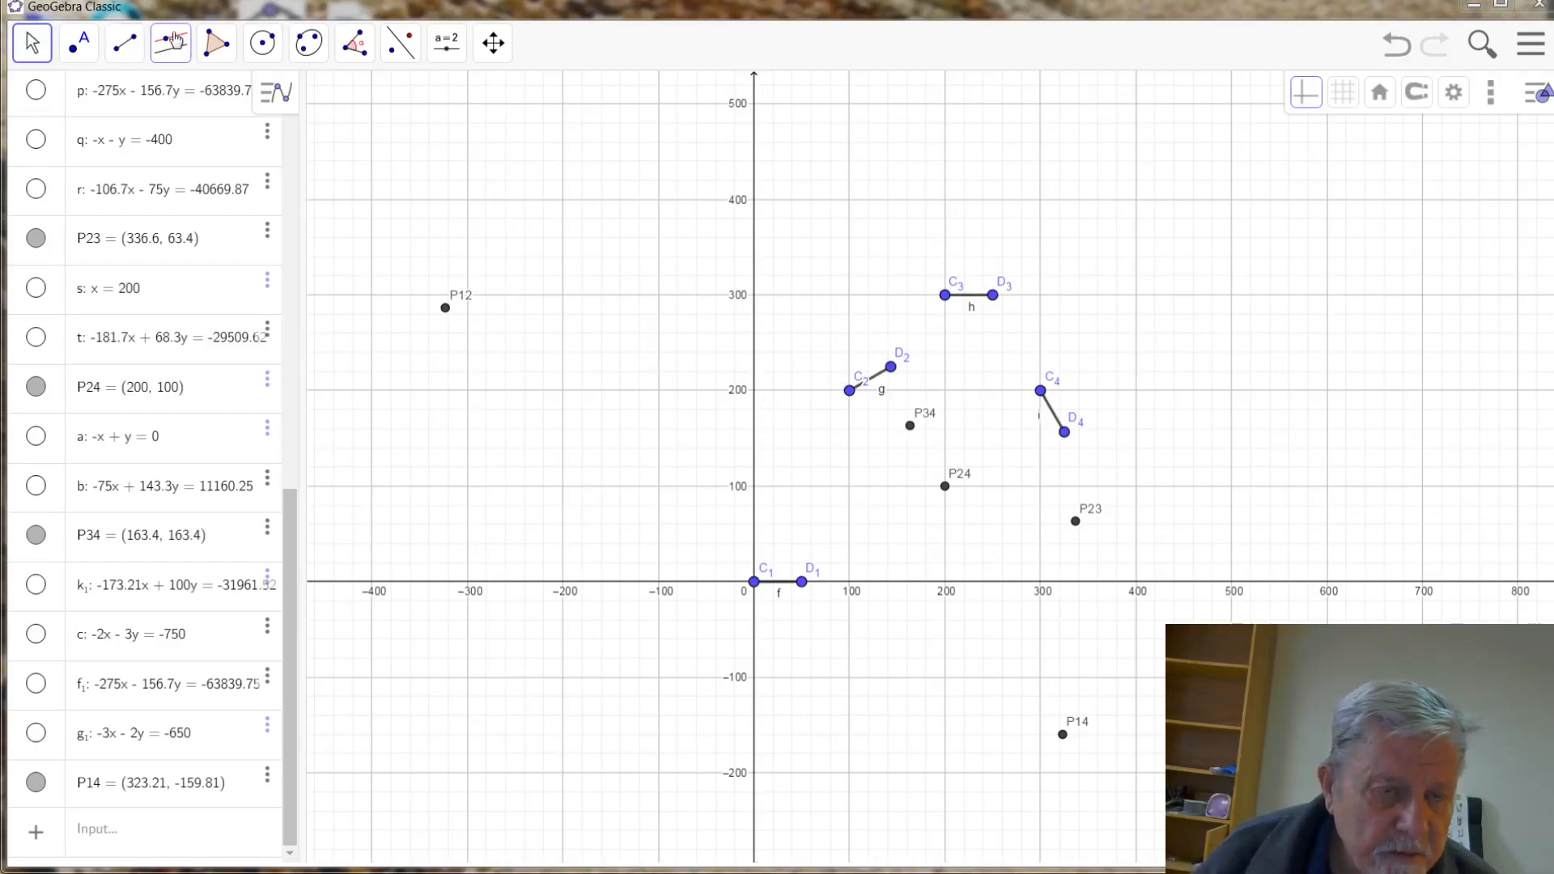
- Construct the perpendicular bisector between points C1 and C3
click(158, 50)
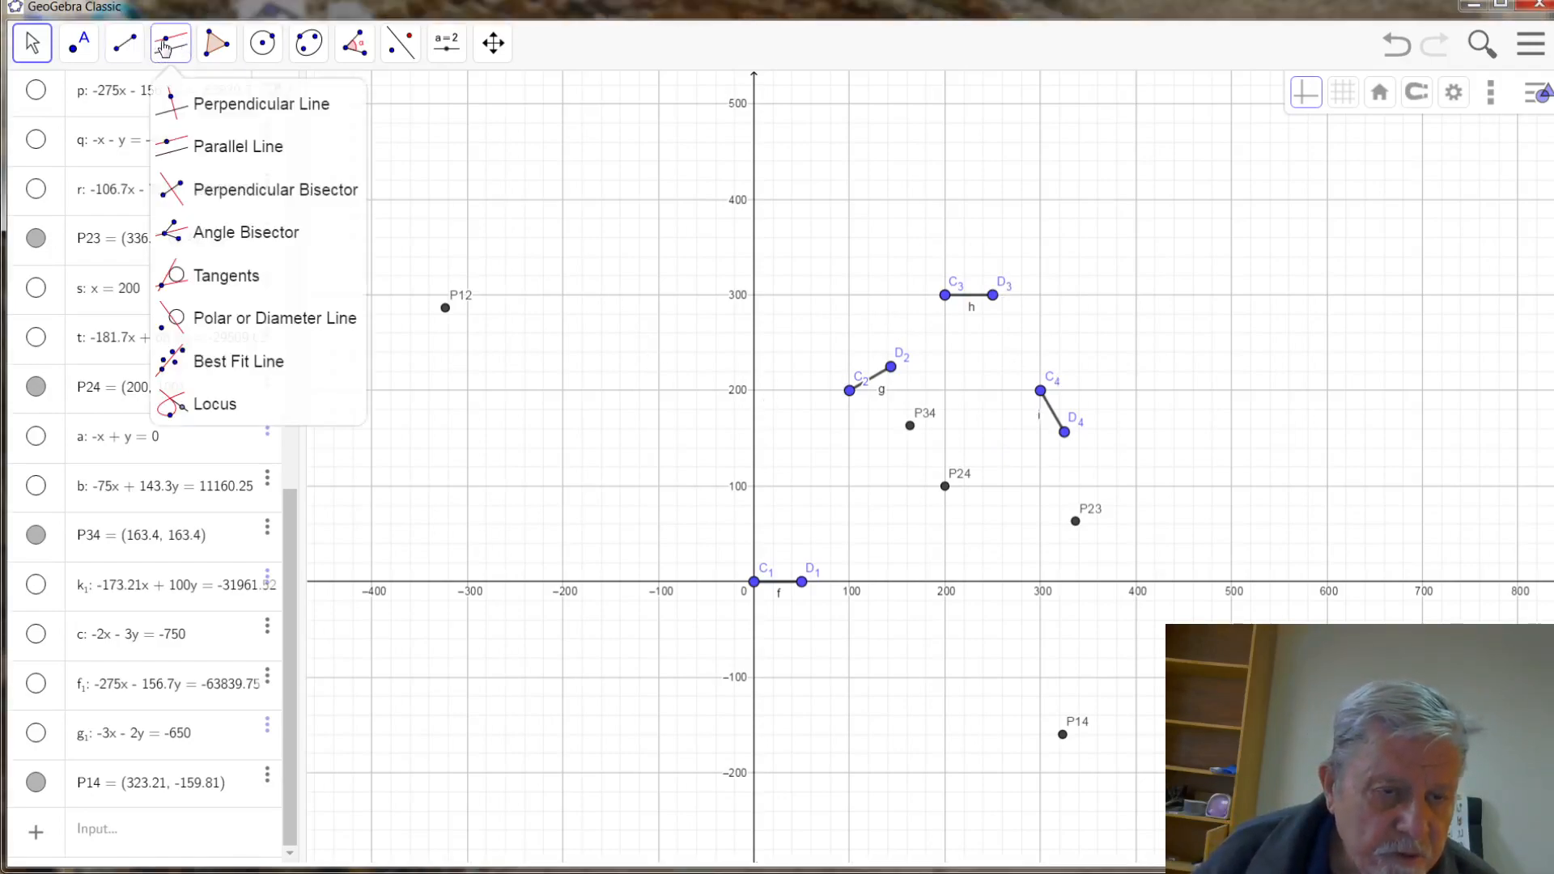
click(221, 196)
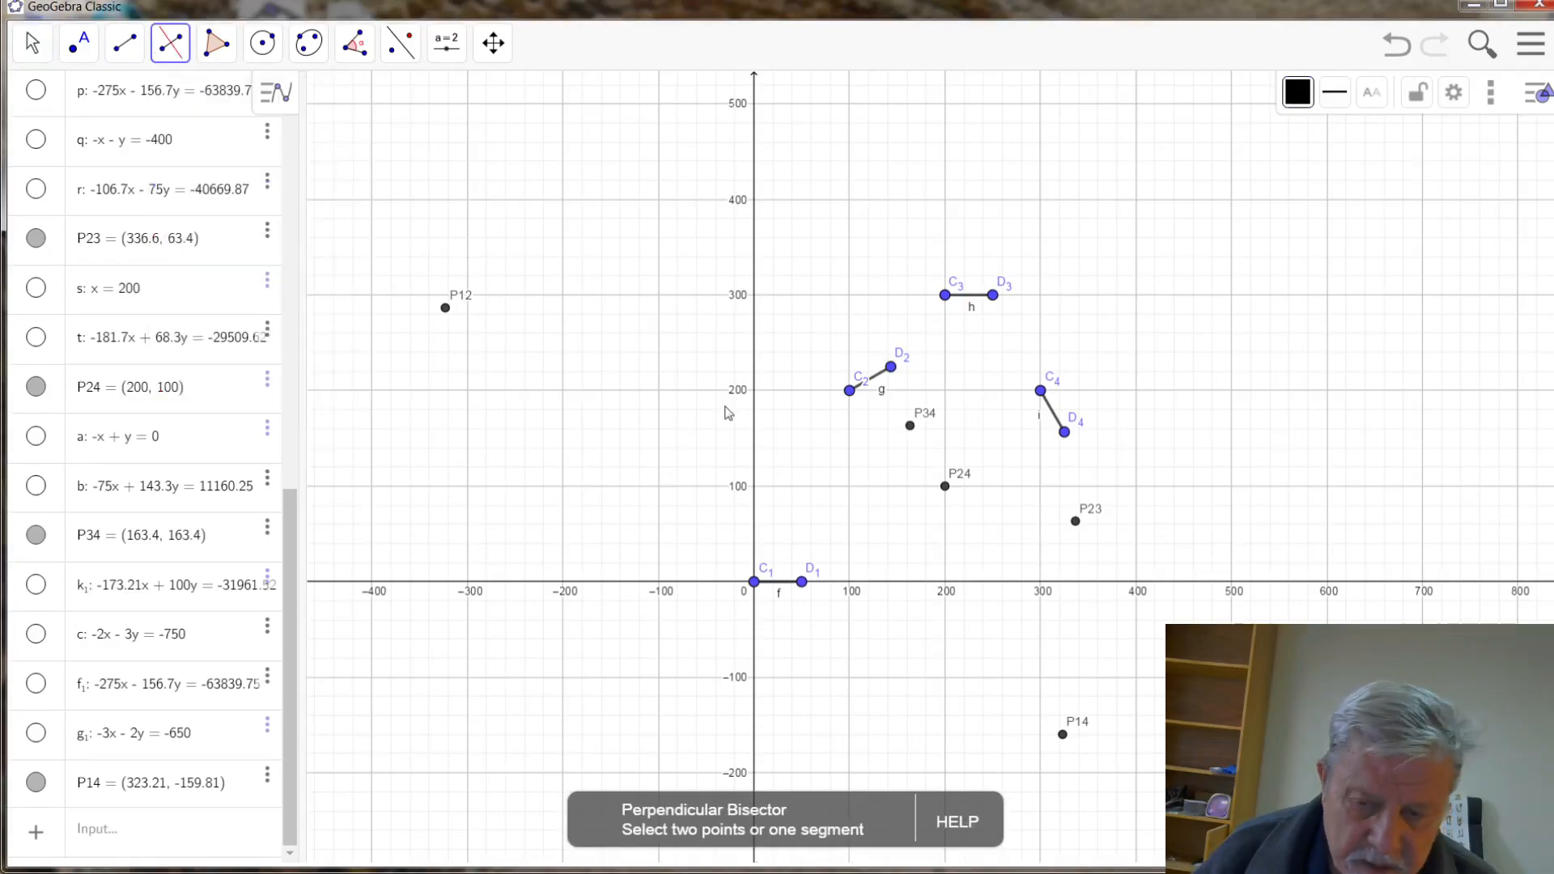
click(757, 586)
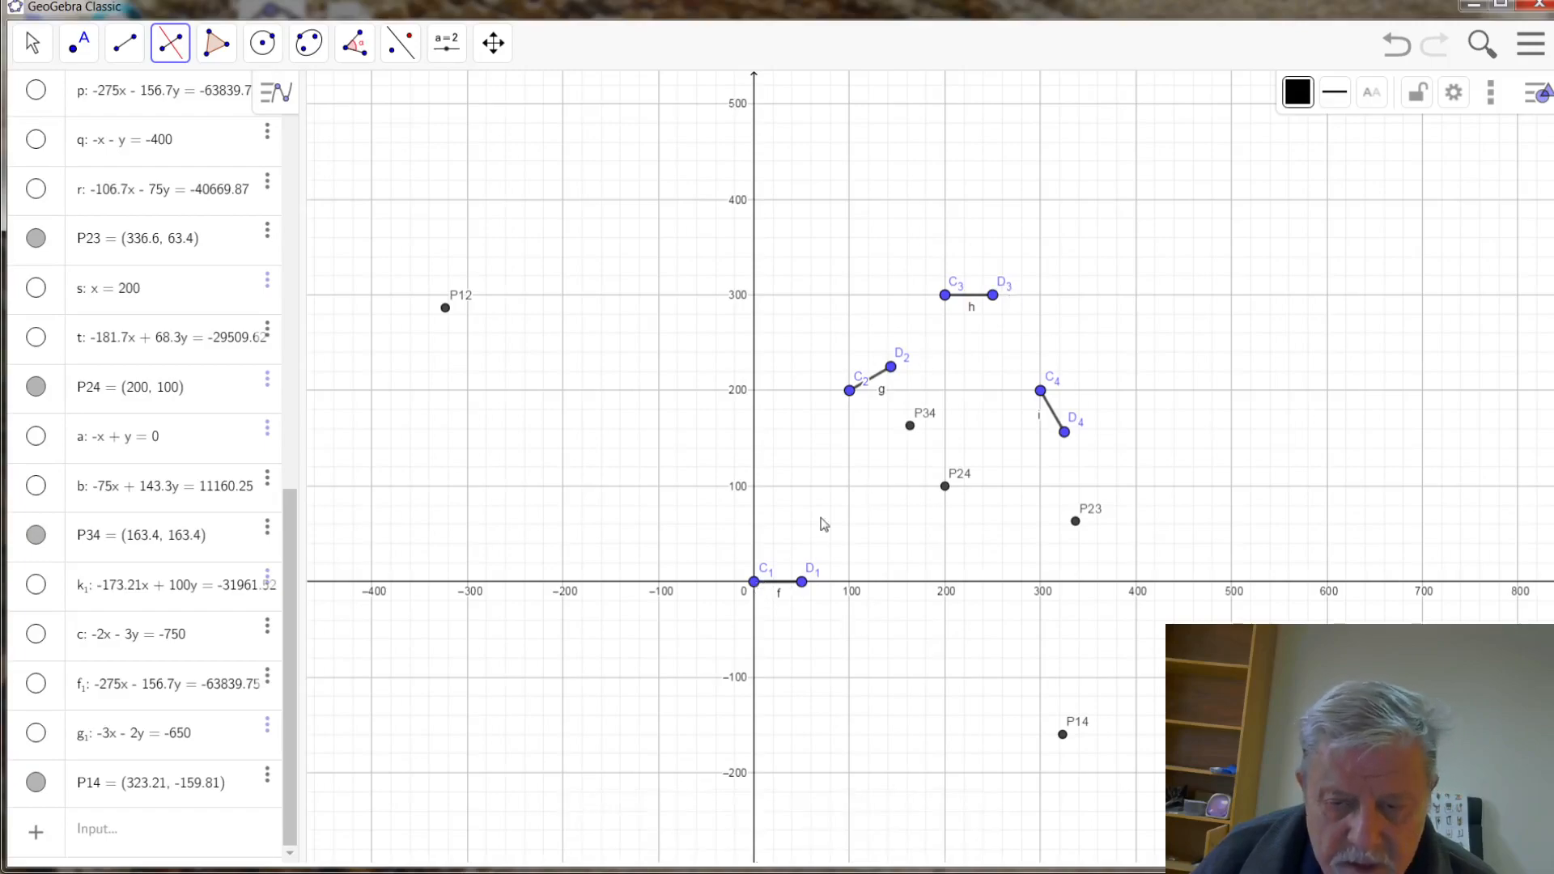
click(945, 295)
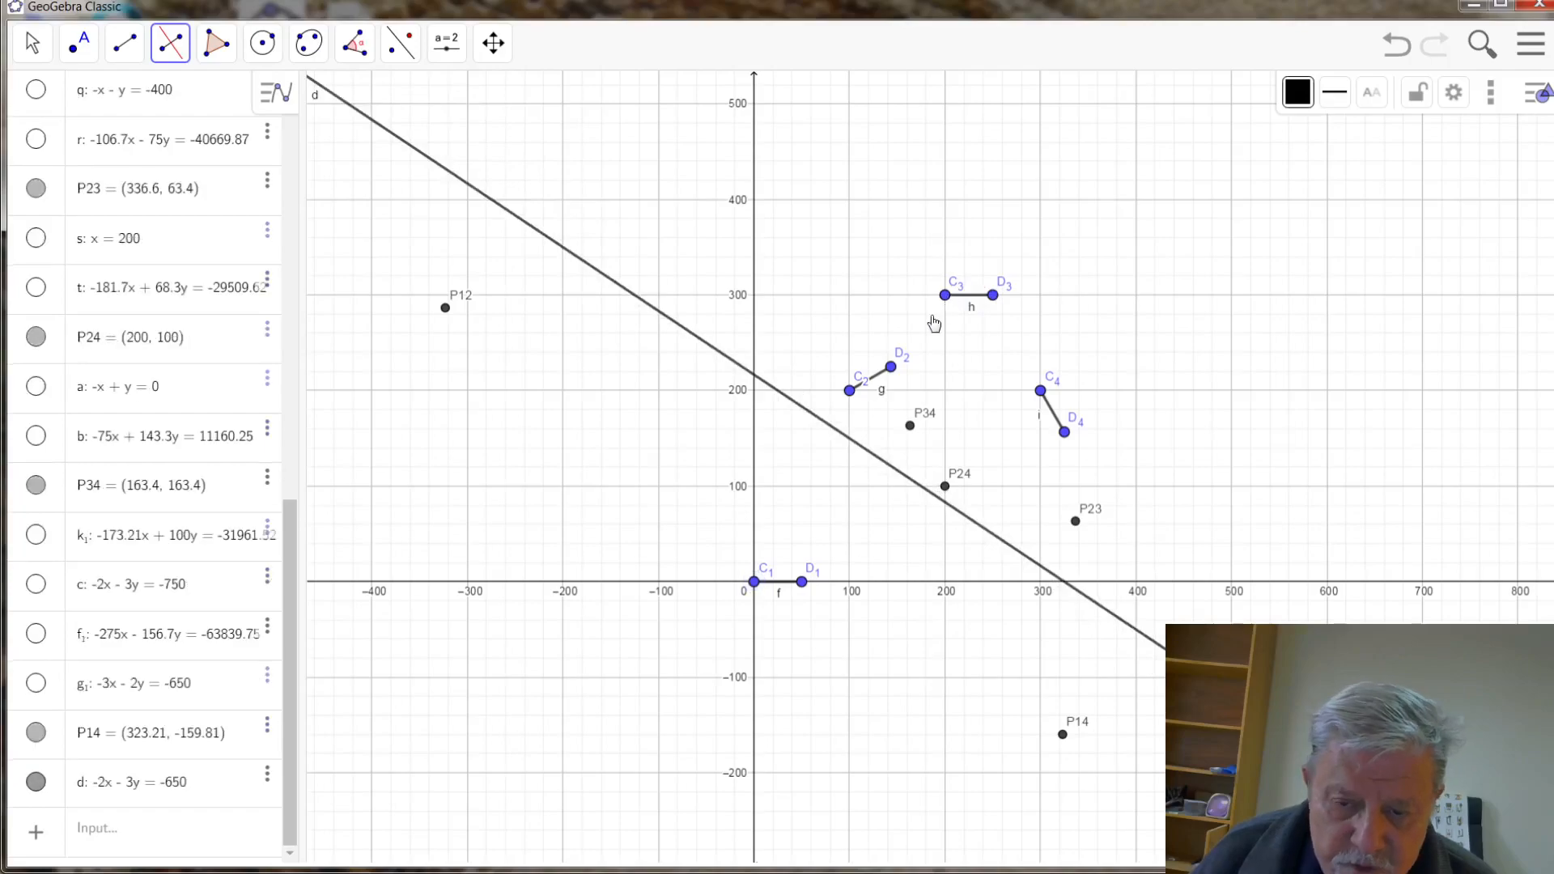
click(801, 582)
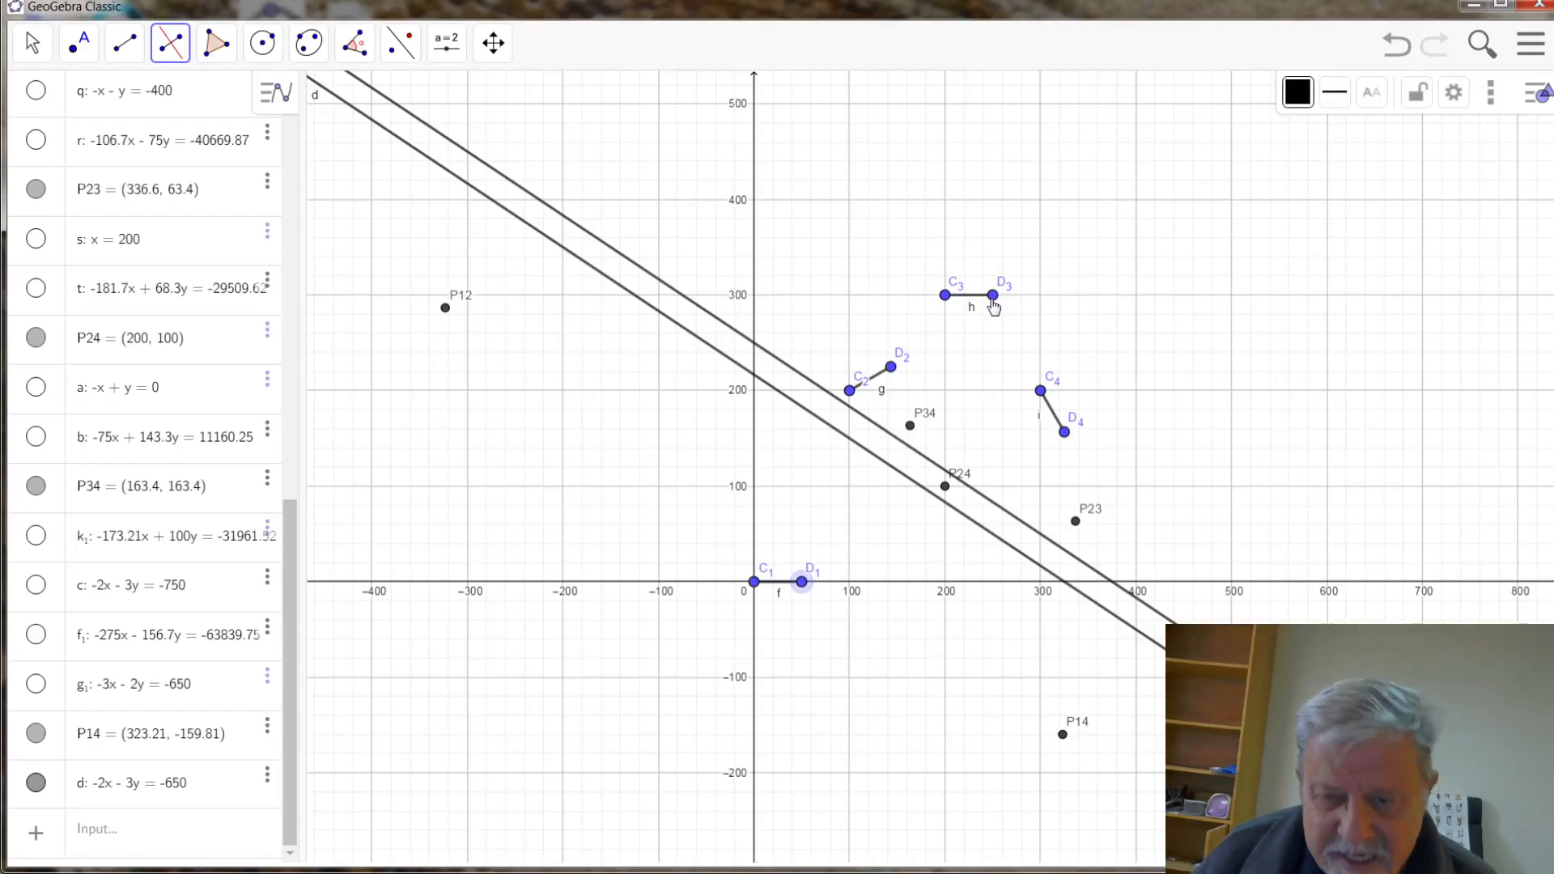
click(32, 42)
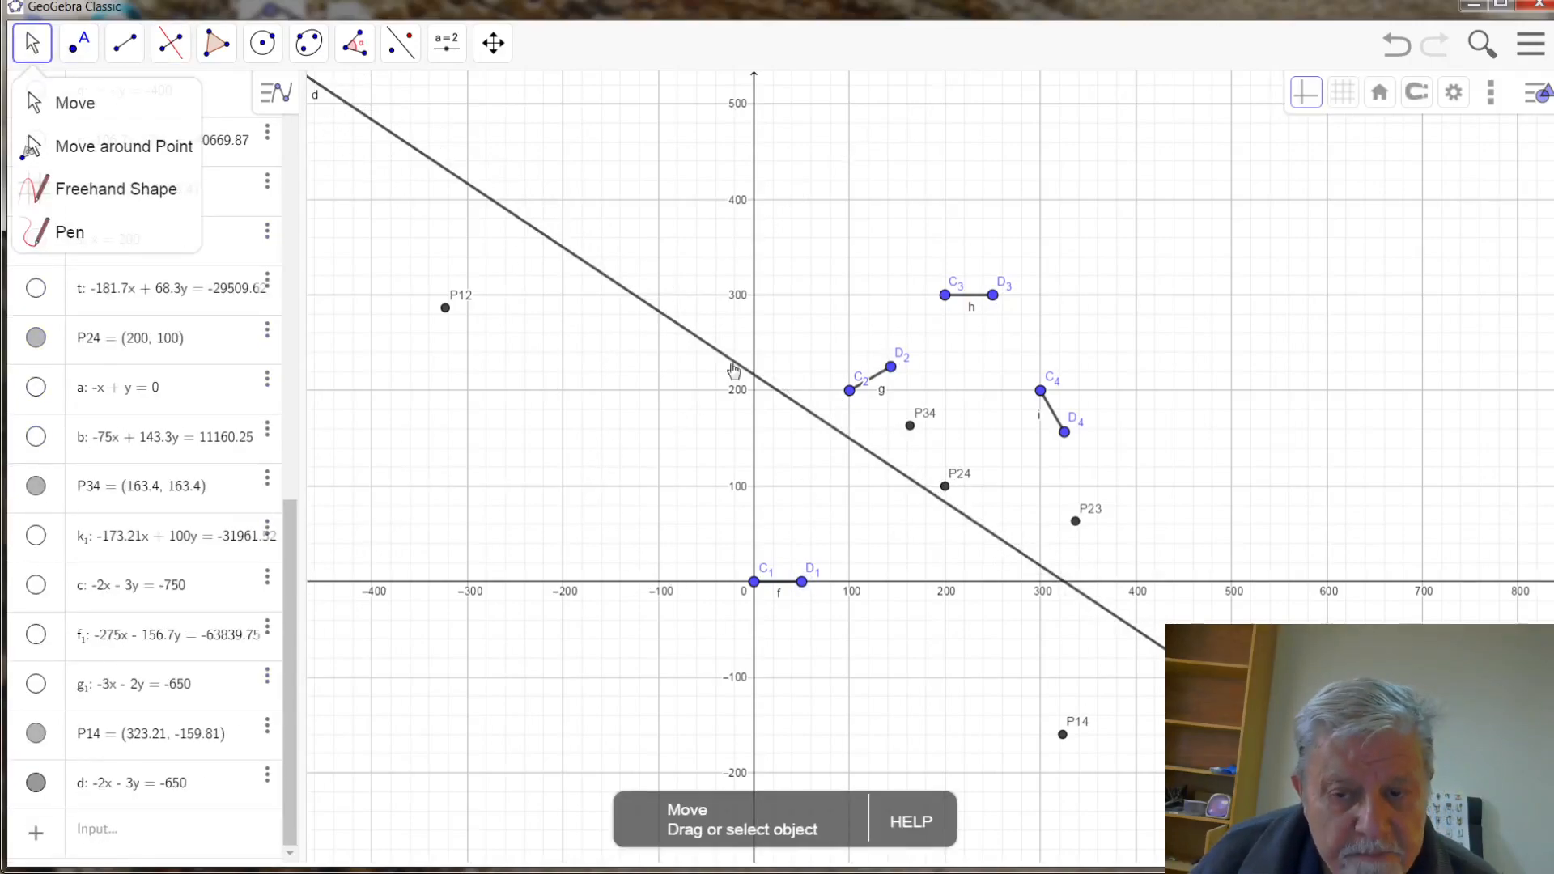
mouse_move(271, 53)
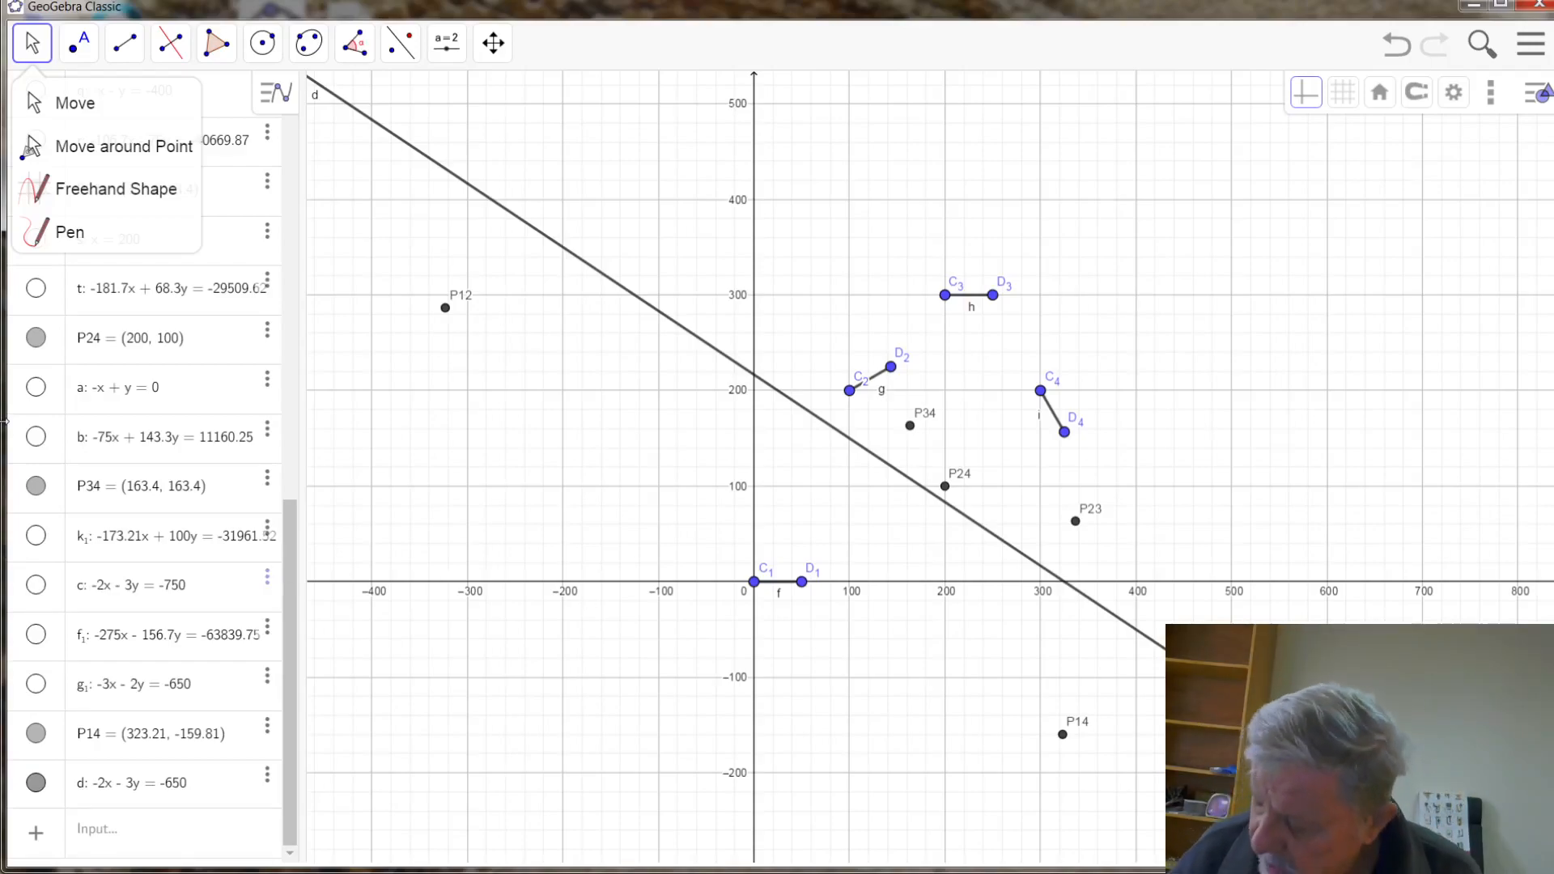
click(355, 43)
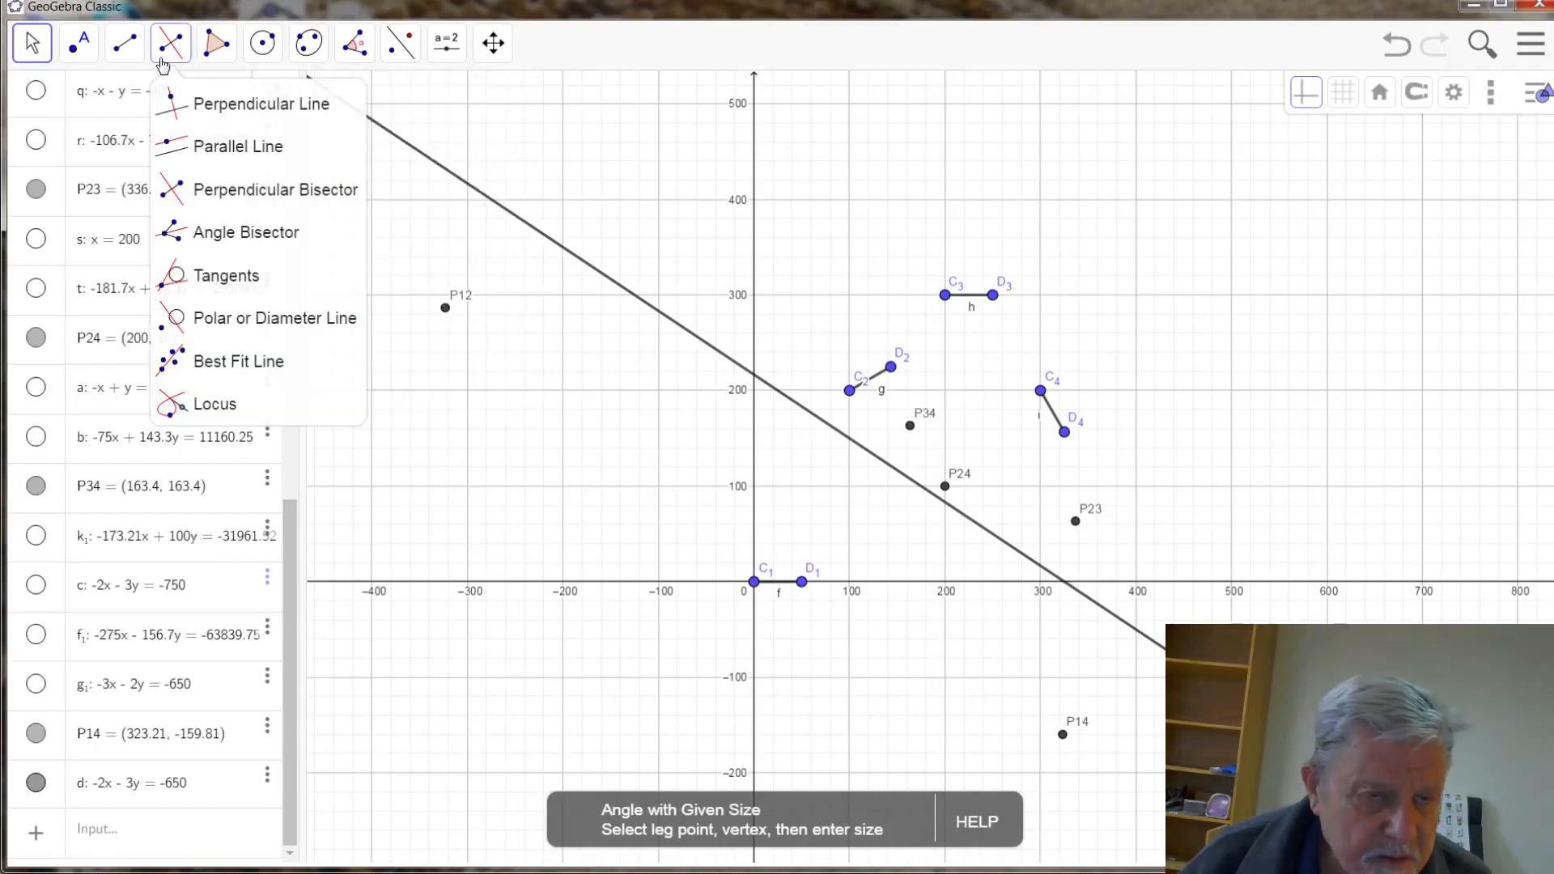
- Draw a segment connecting pole P34 to pole P14
click(124, 46)
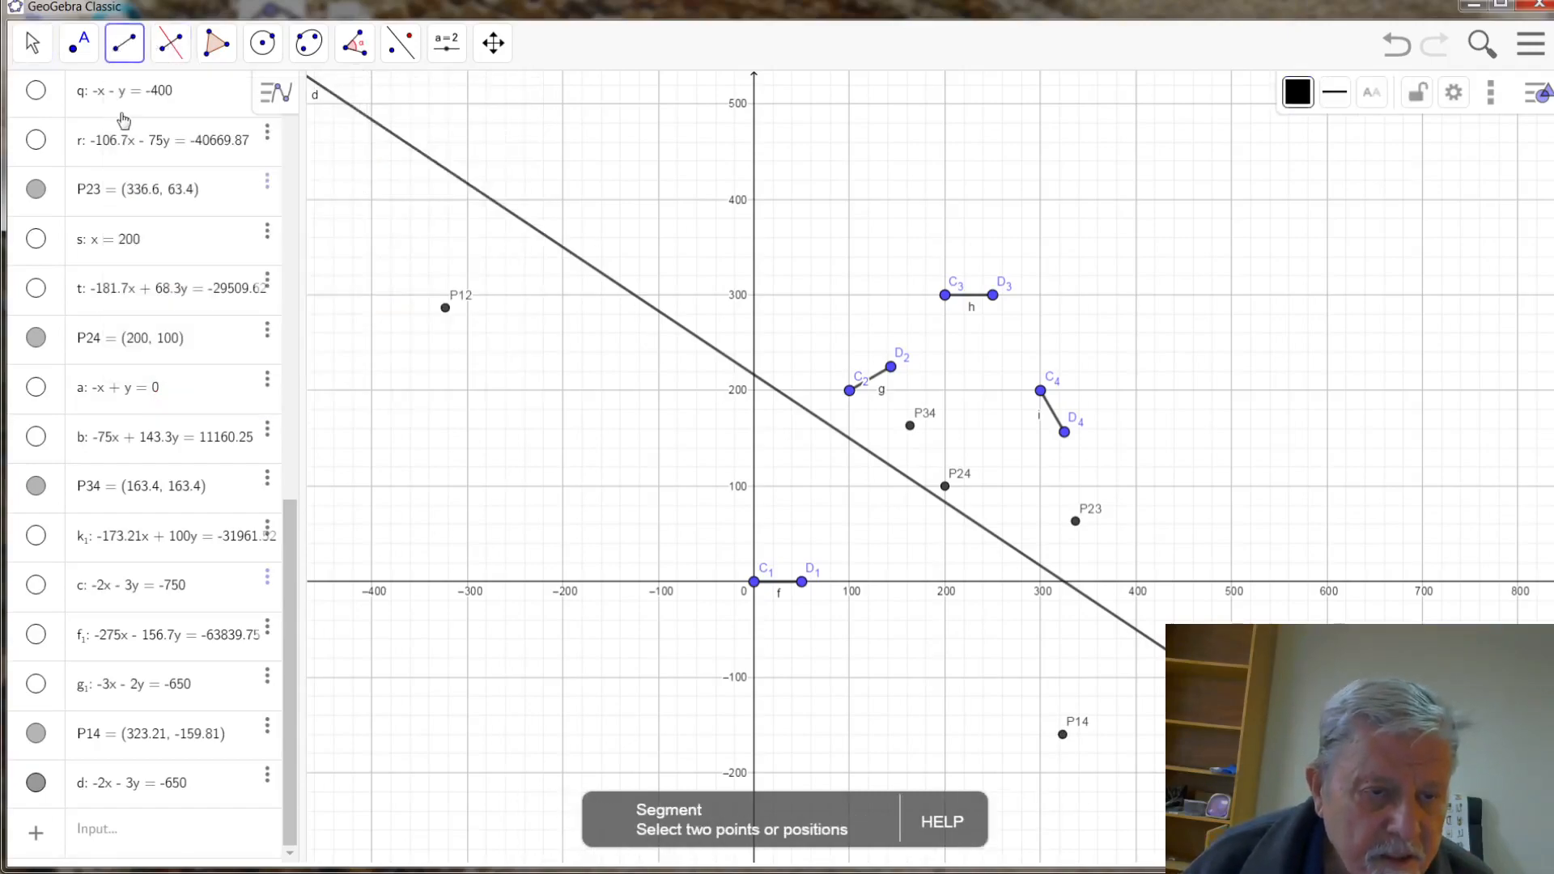
click(126, 50)
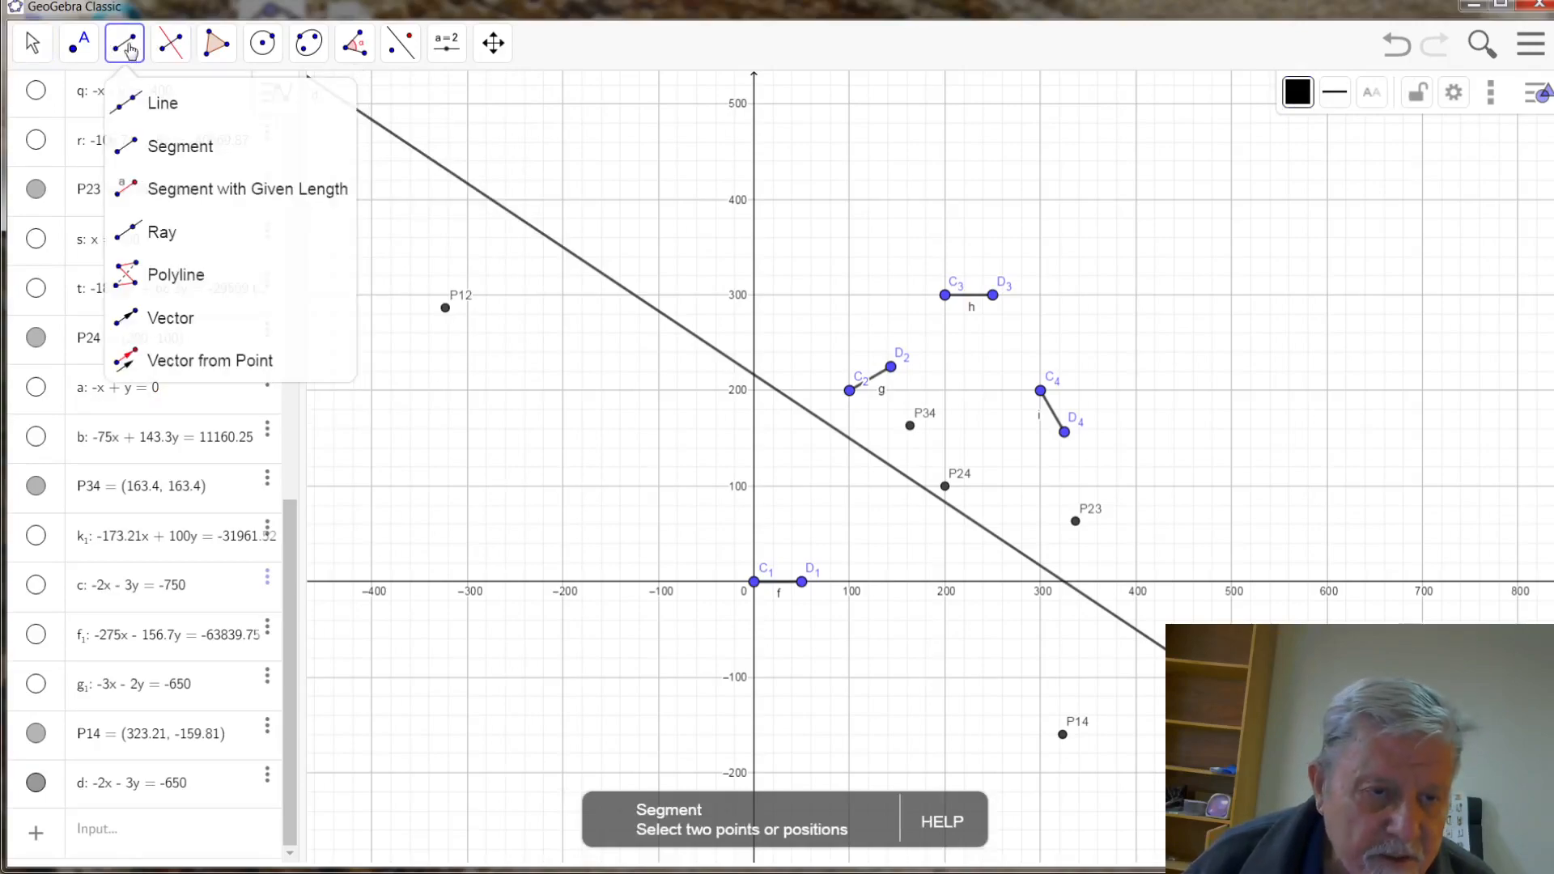
mouse_move(121, 49)
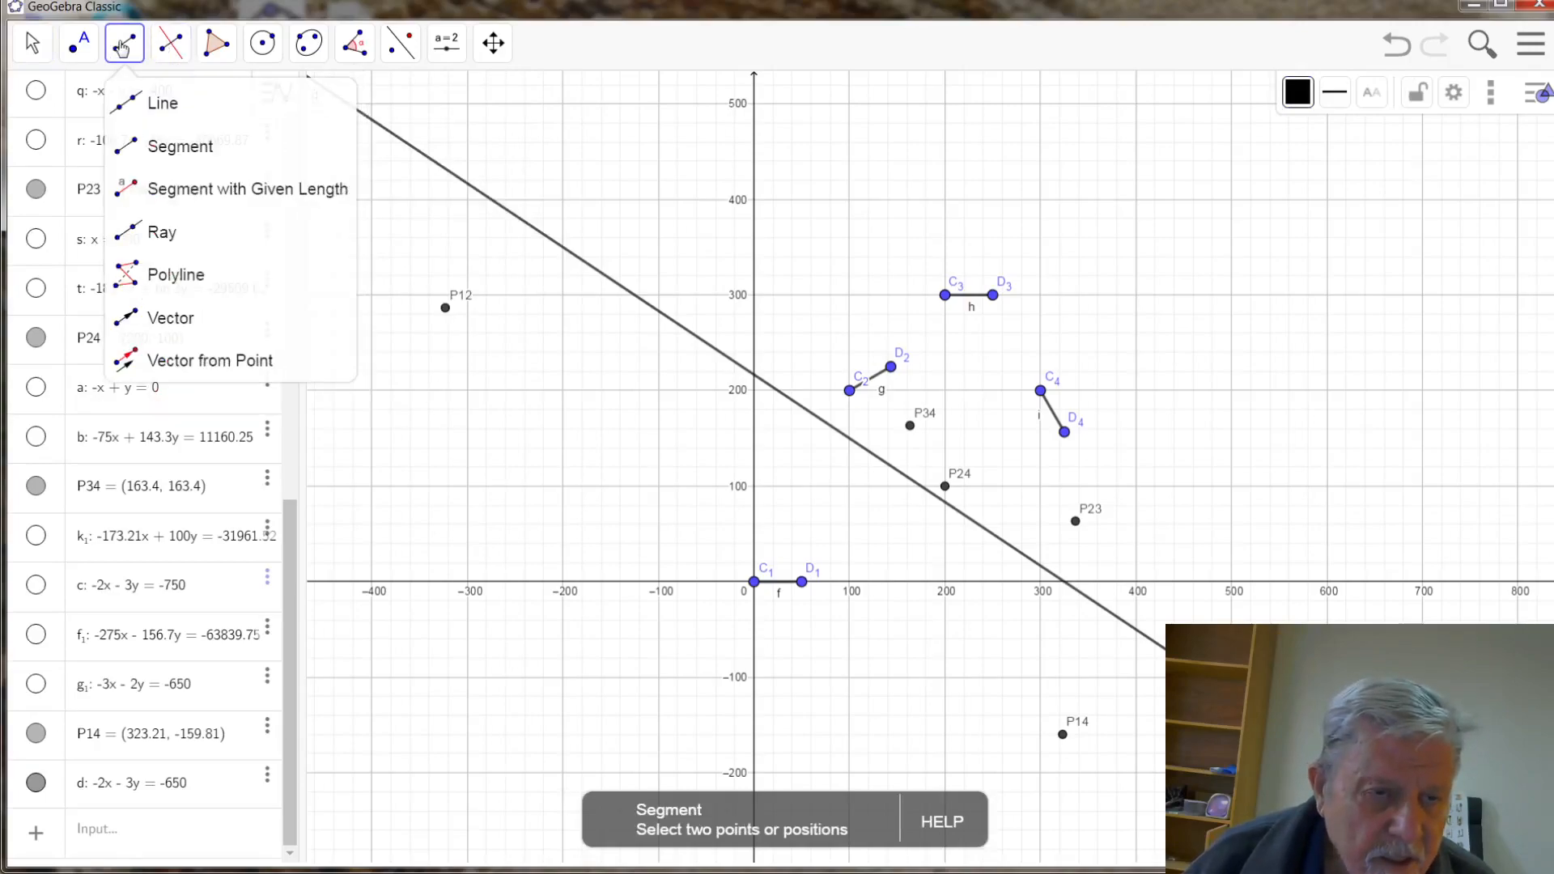
click(133, 151)
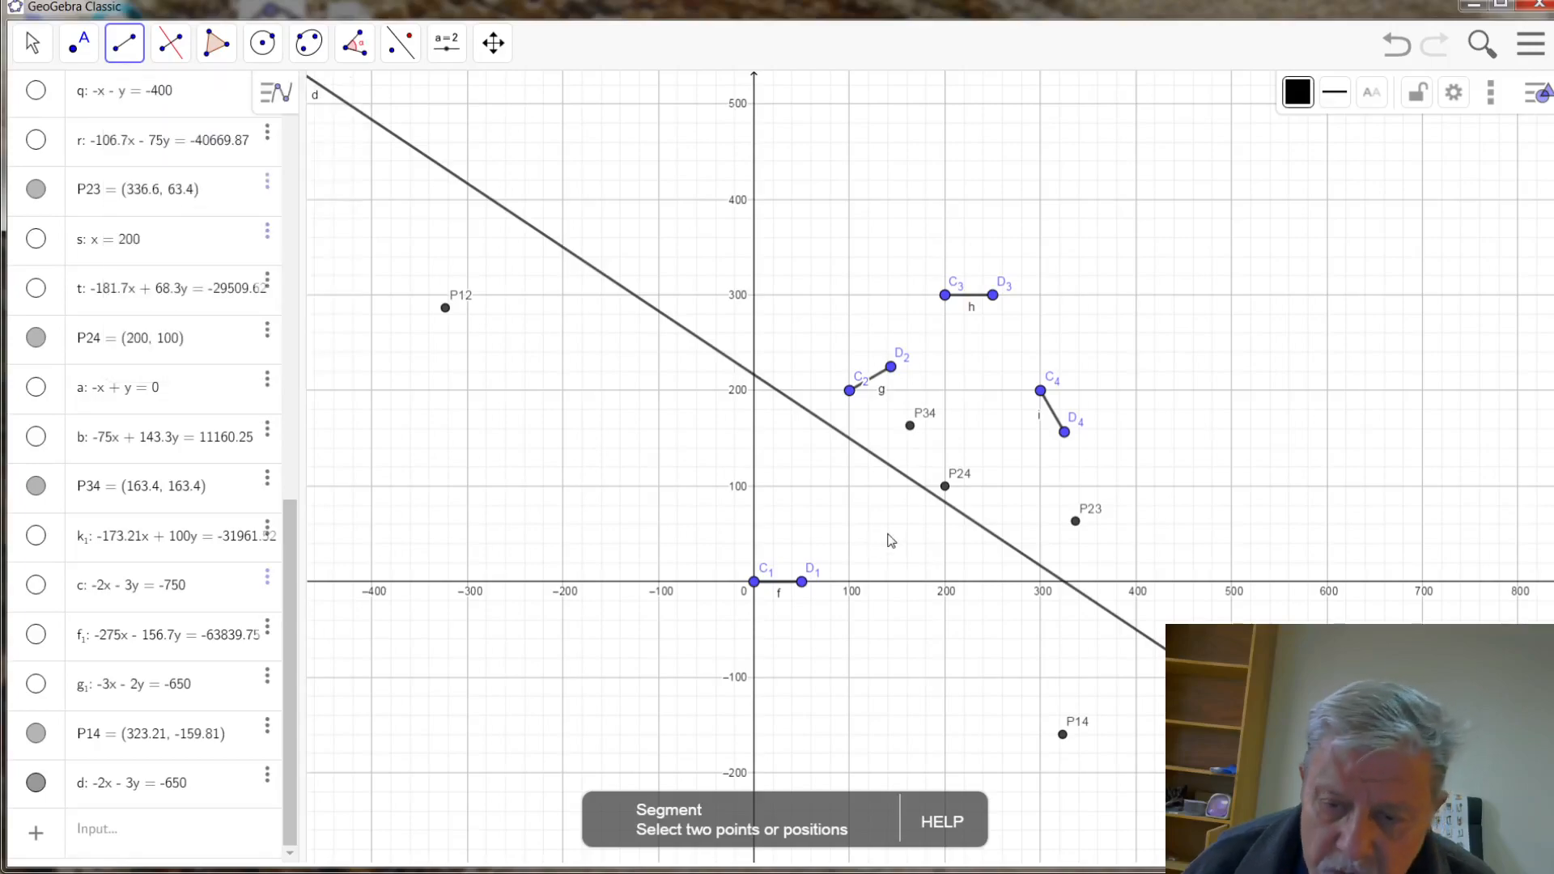
click(911, 427)
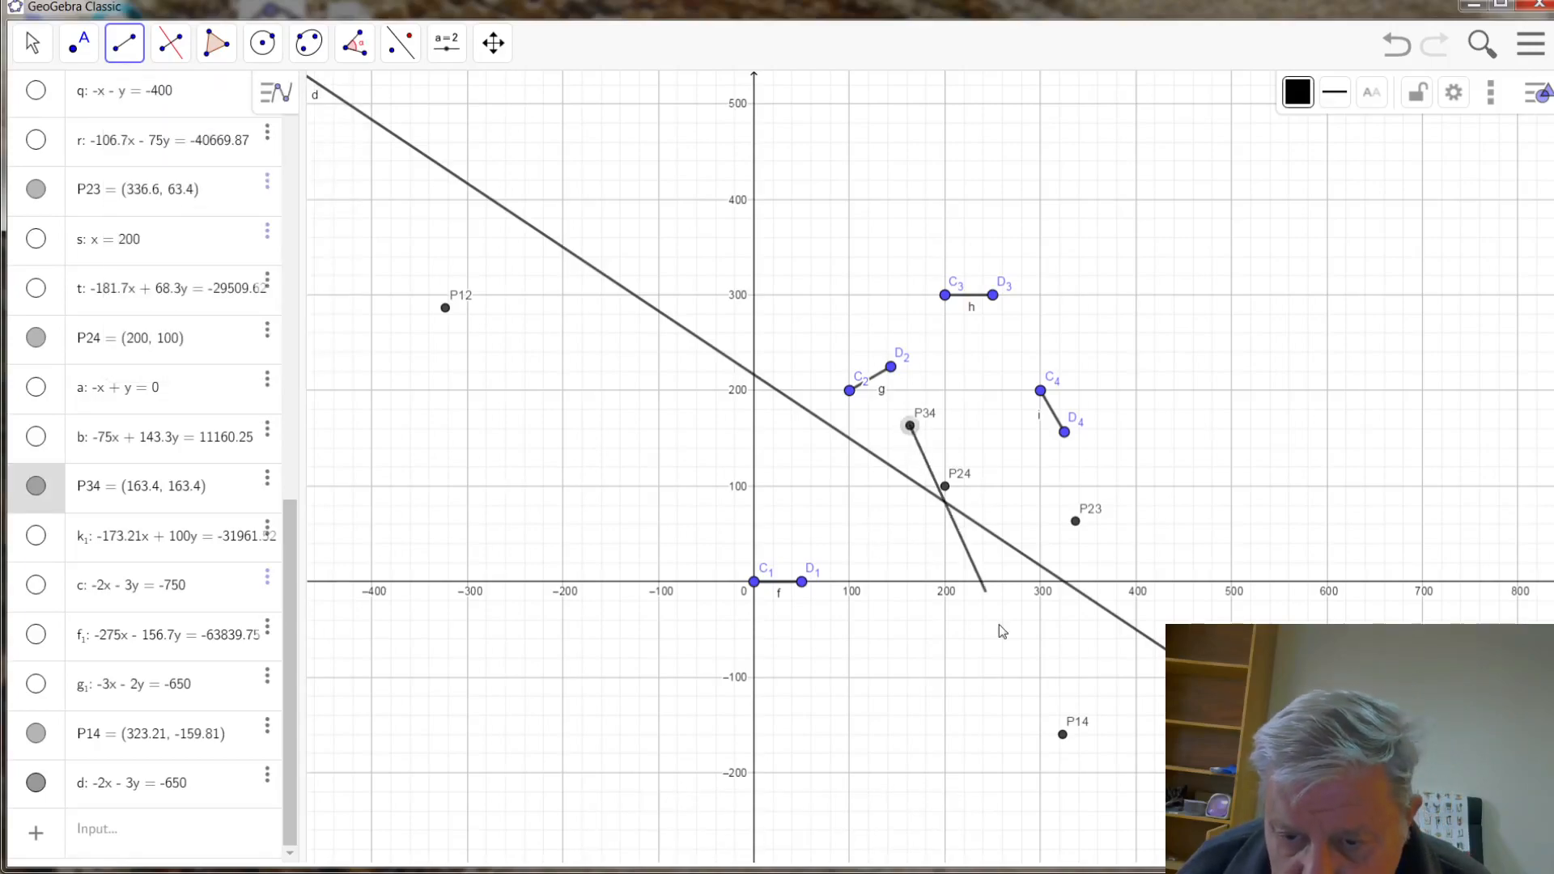
click(1062, 736)
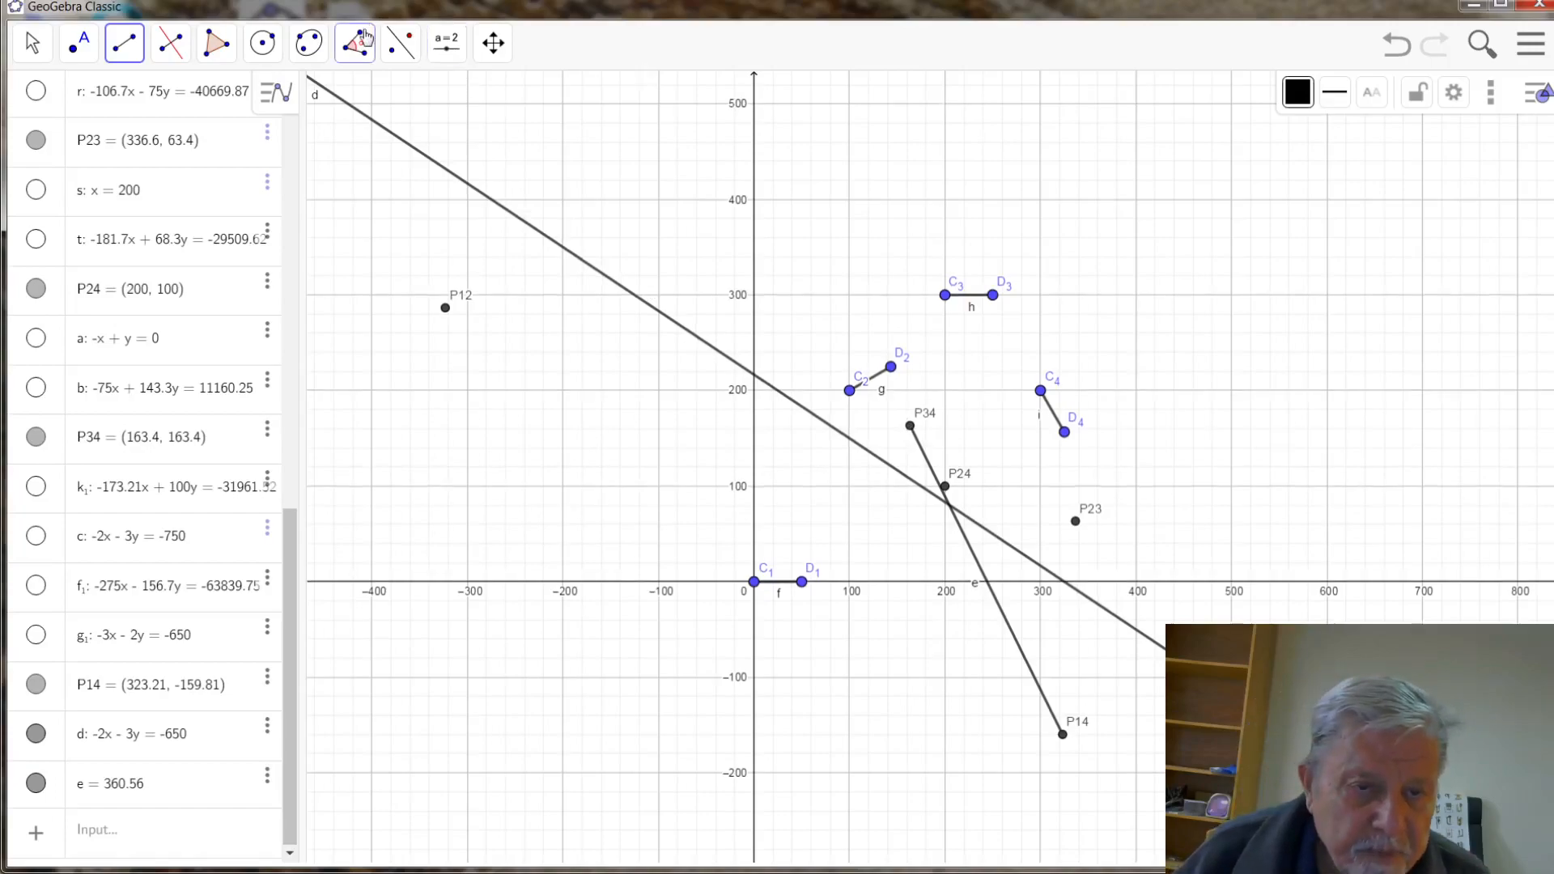
- Draw lines through P34 and P14 parallel to the perpendicular bisector of C1 and C3, and hide that bisector
click(170, 42)
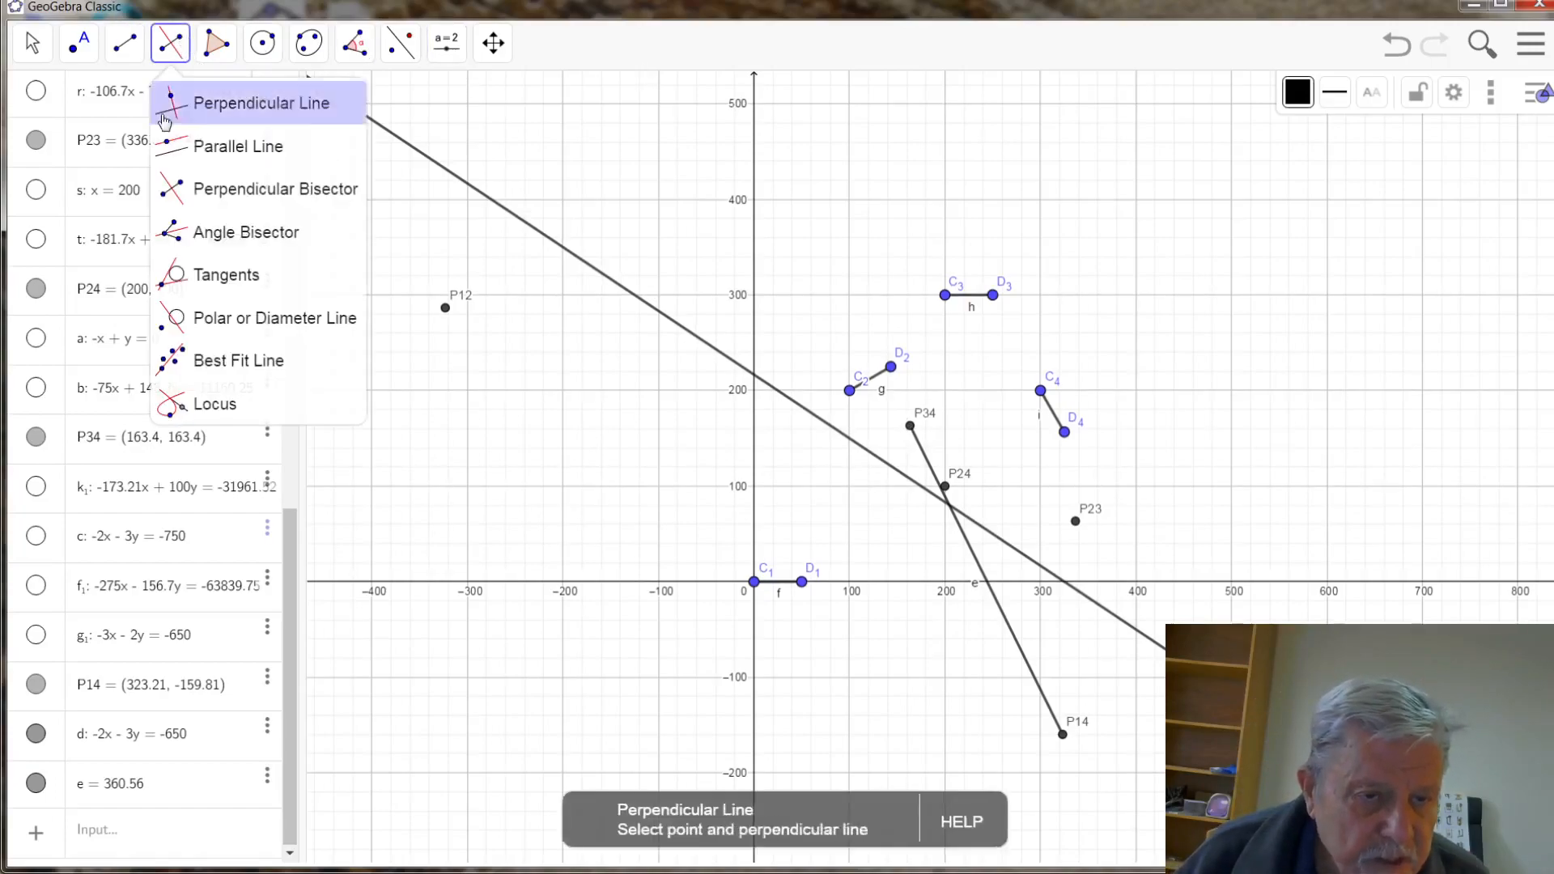
click(212, 149)
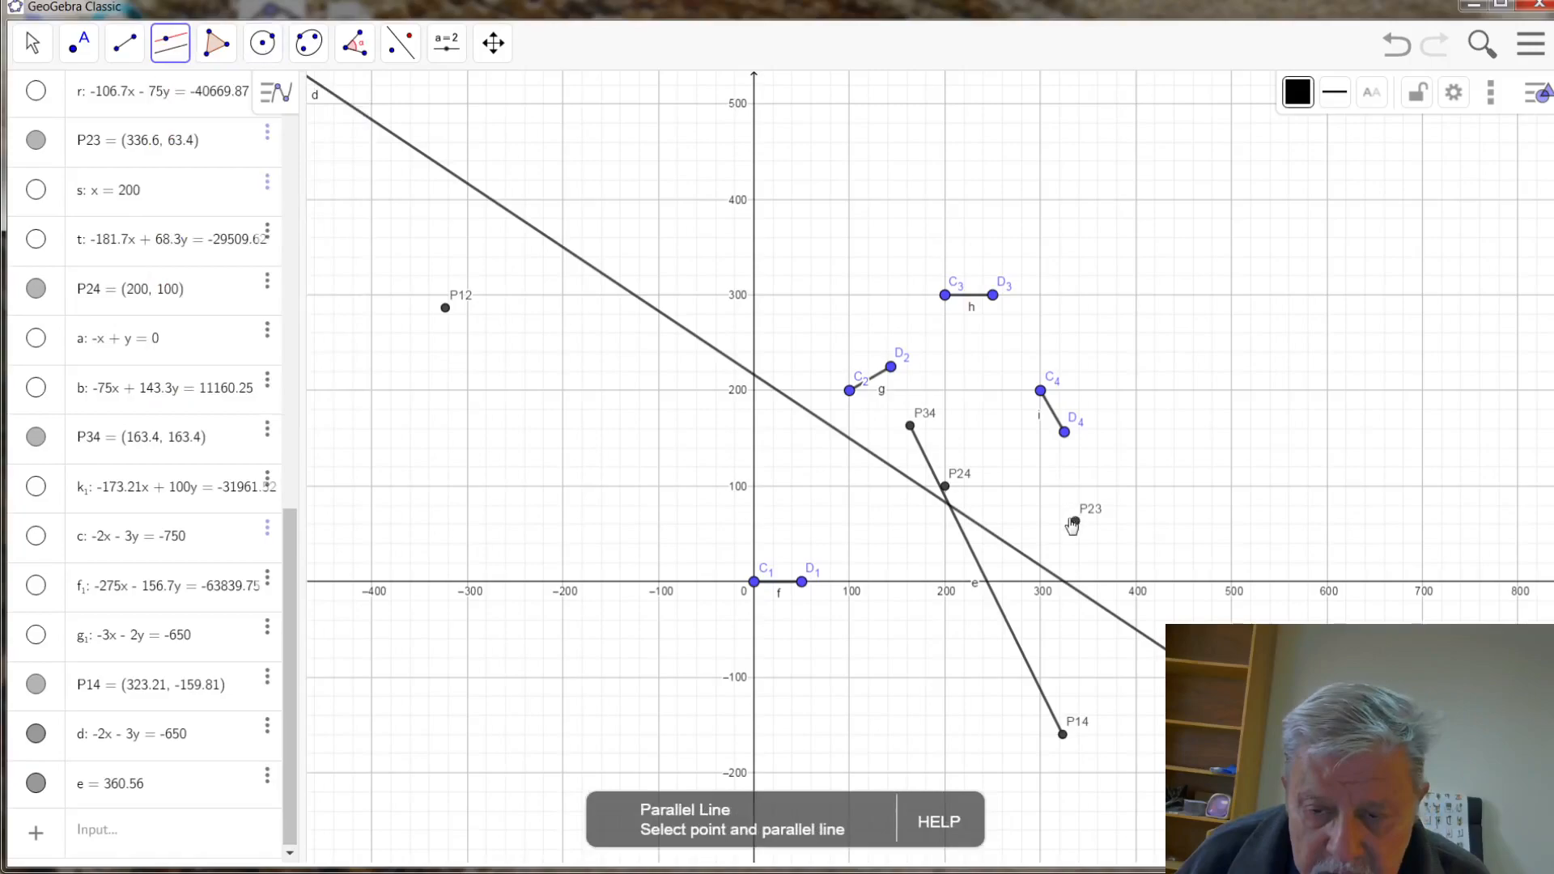
click(910, 427)
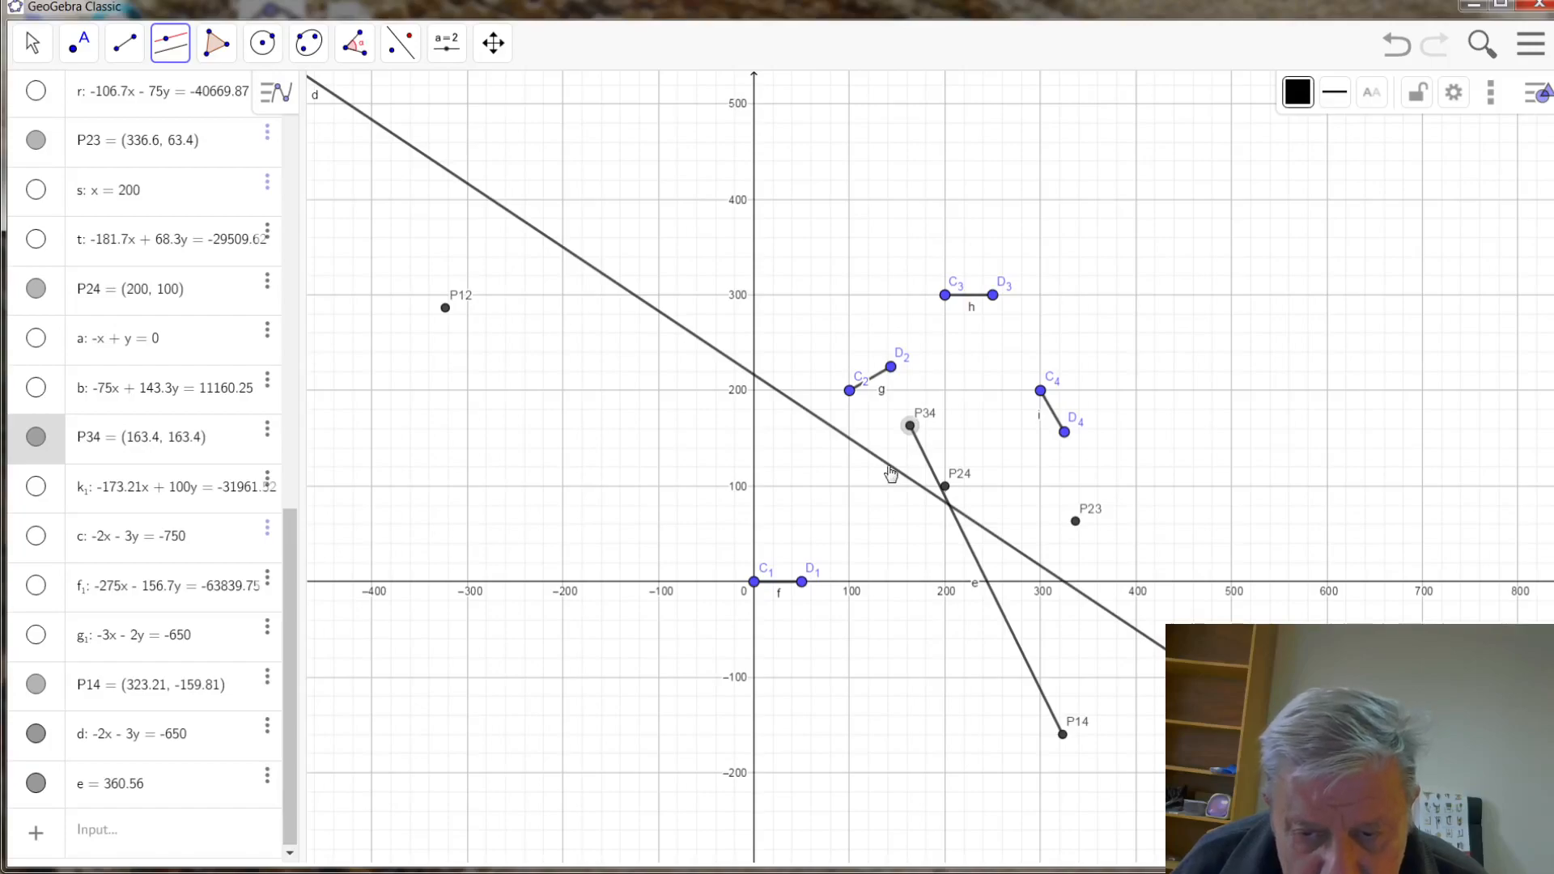
click(890, 472)
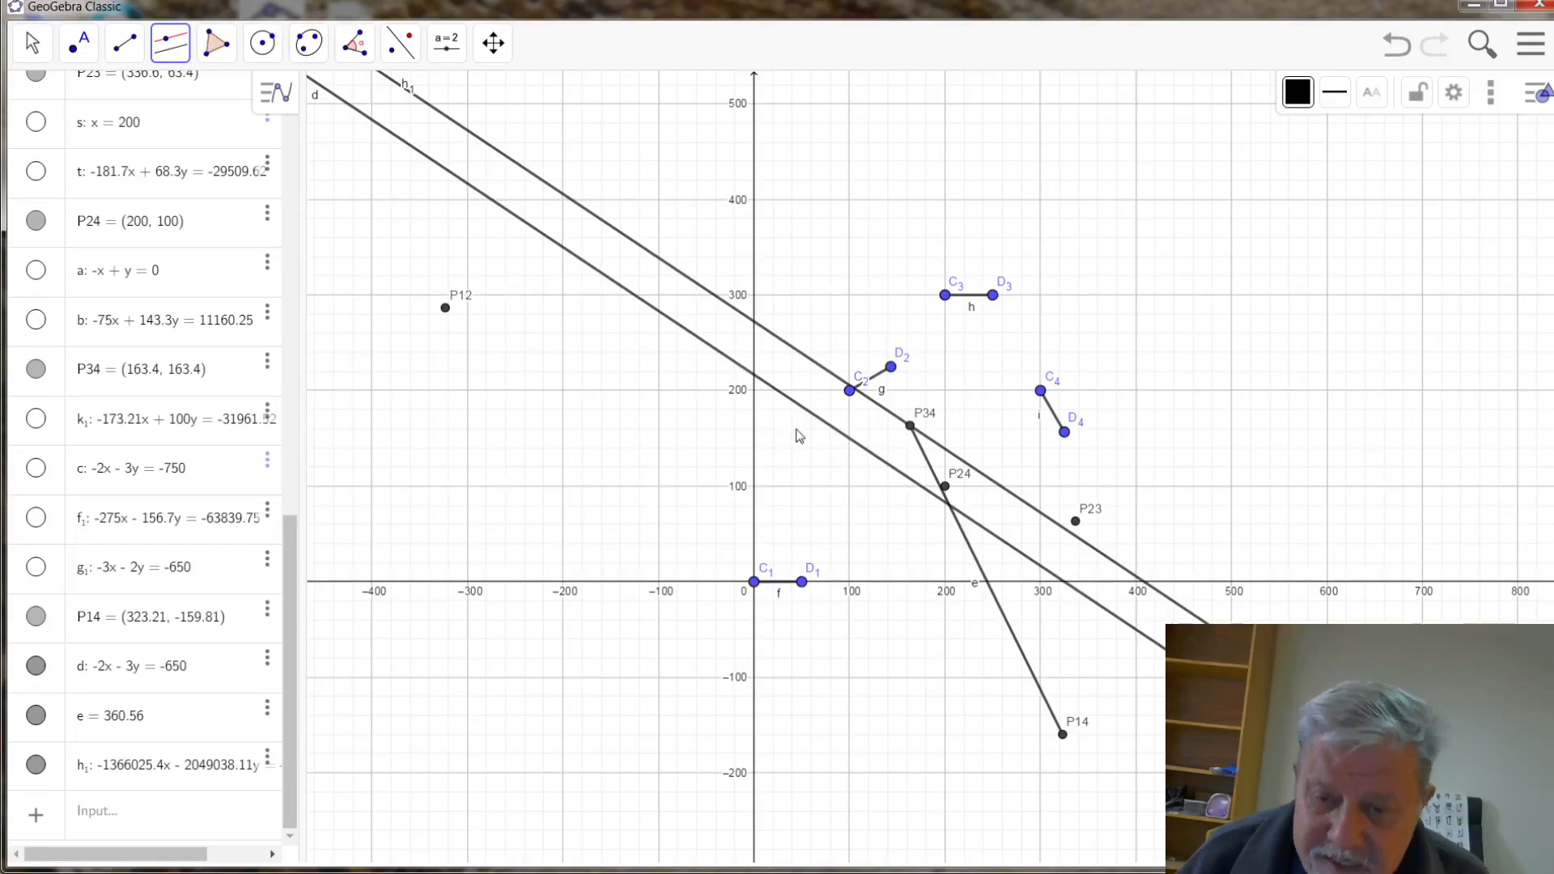
click(1064, 736)
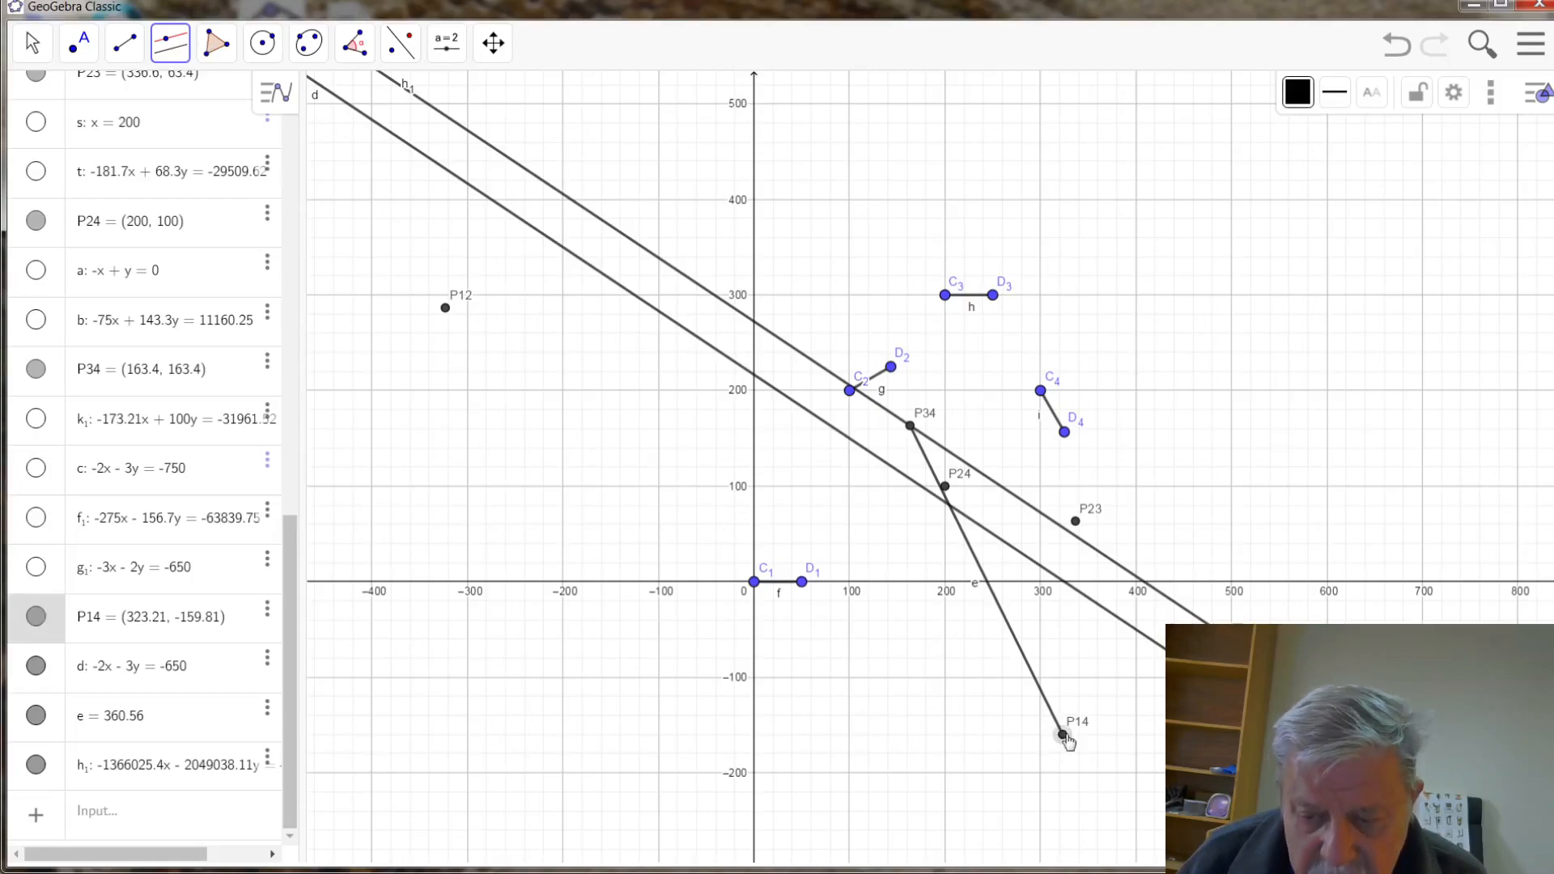
click(1132, 632)
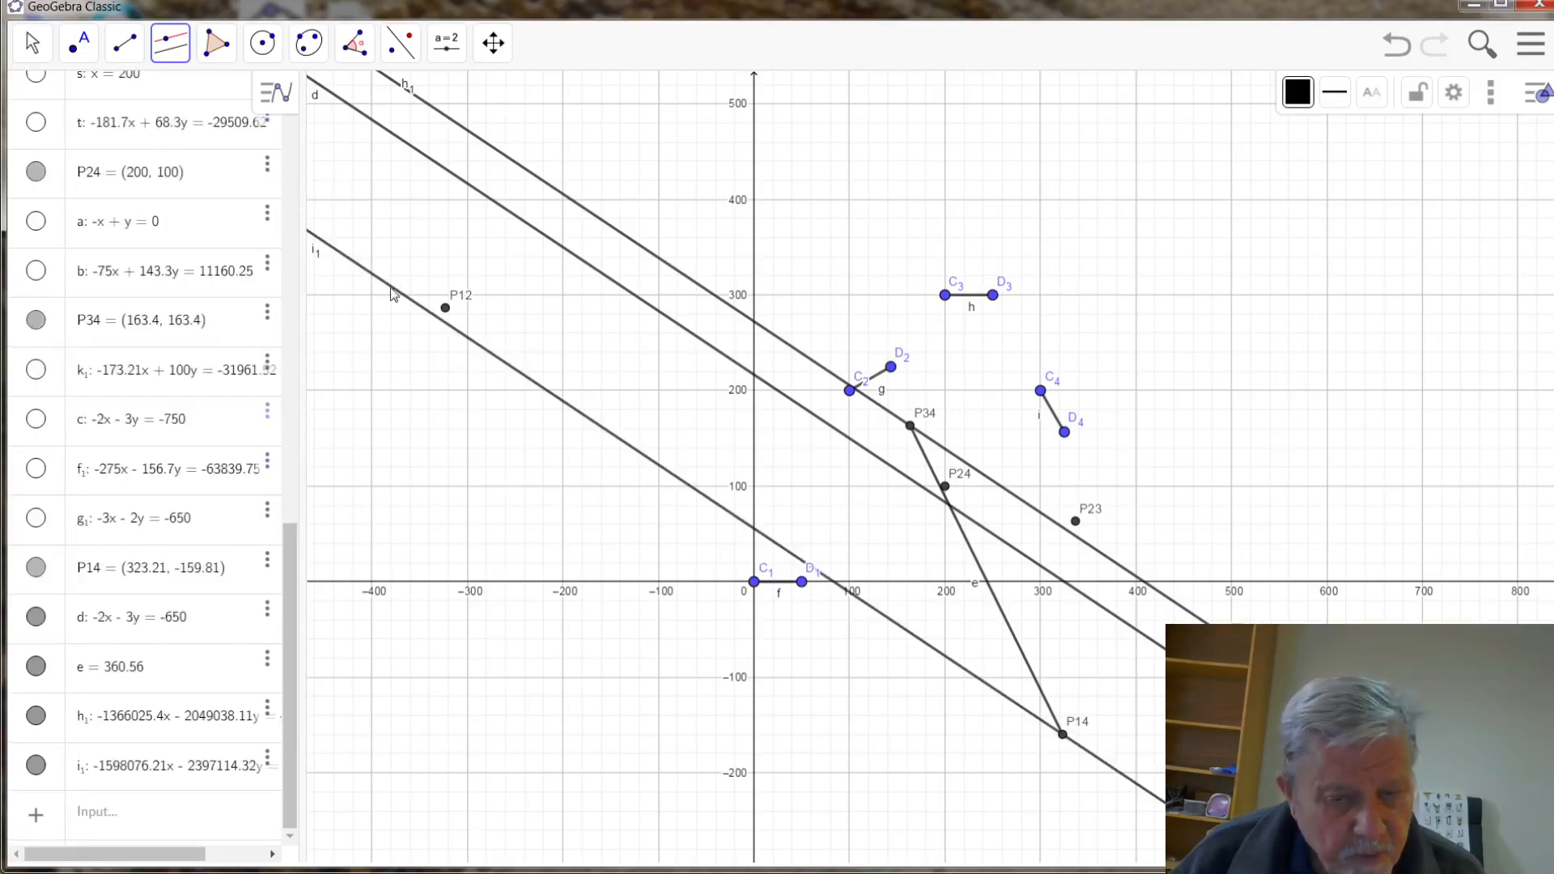
right_click(623, 290)
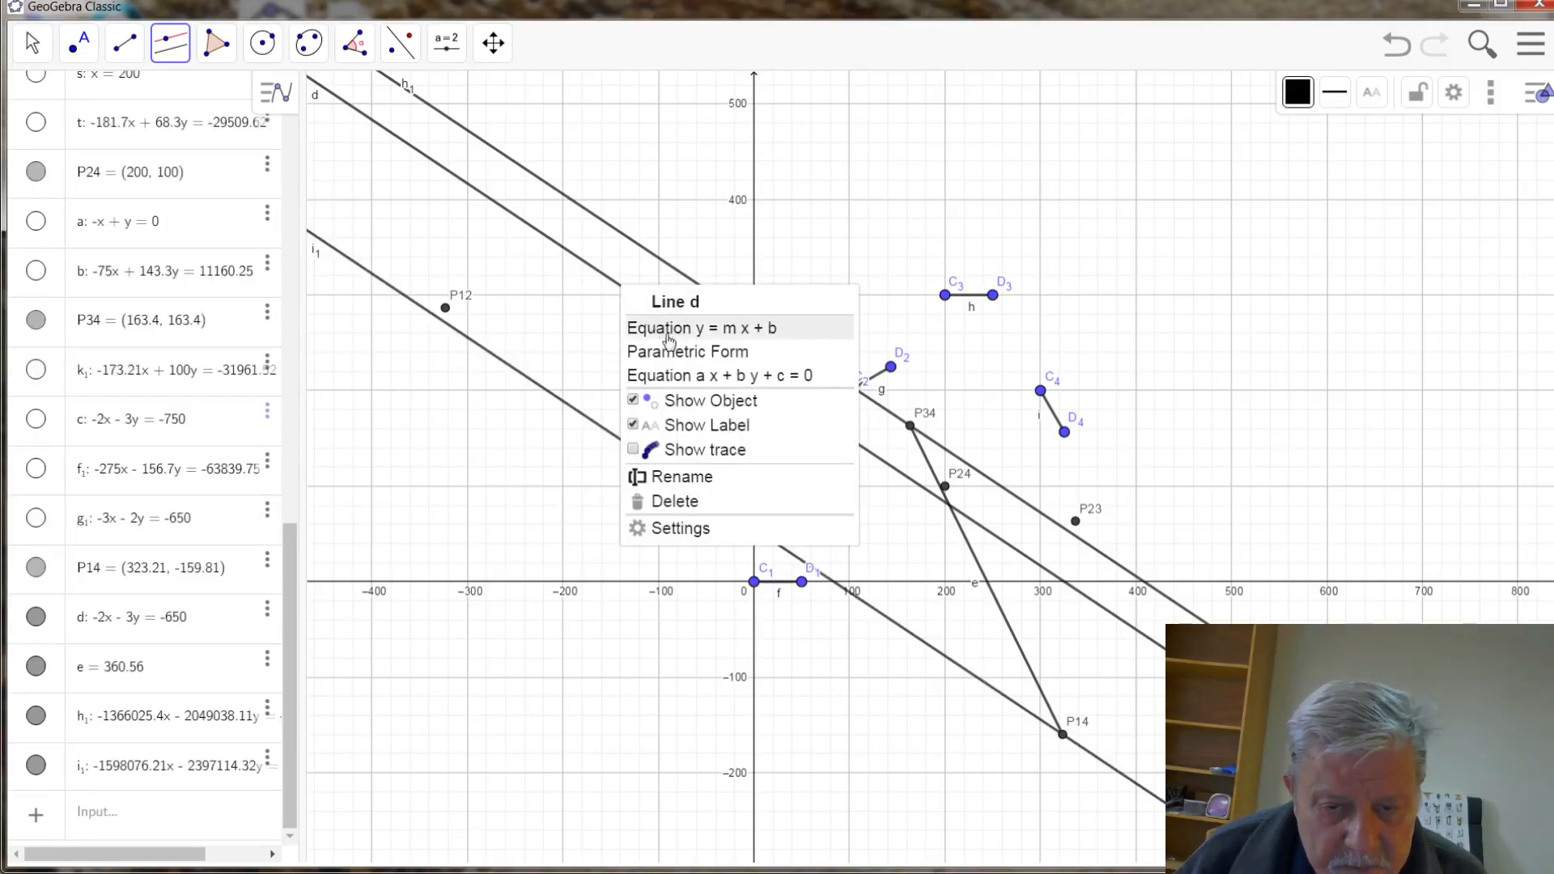
click(716, 403)
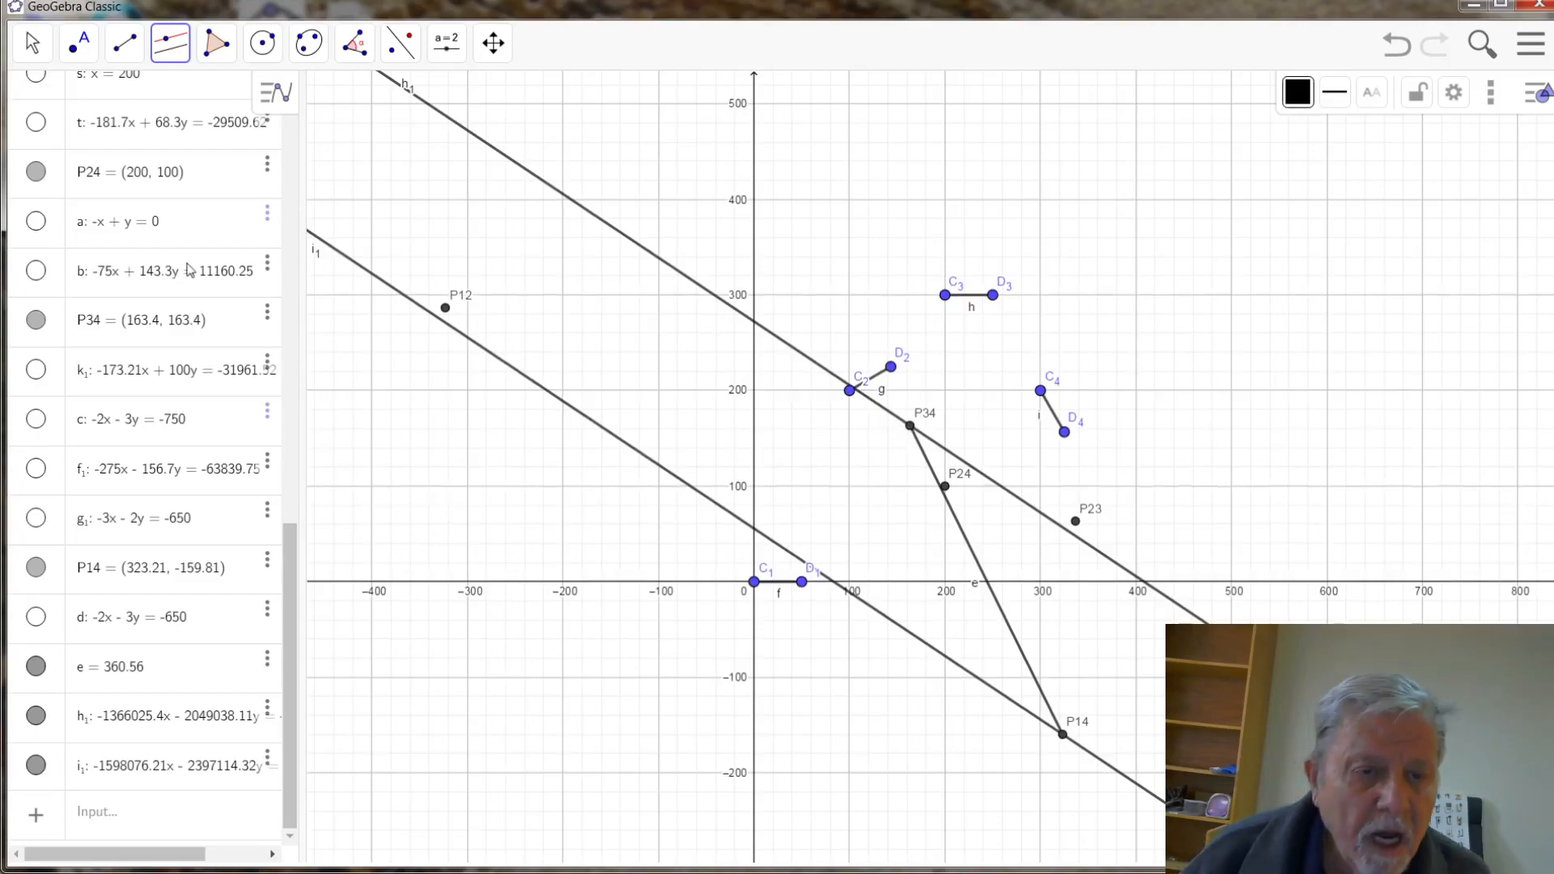
- Reflect P34 about the parallel line through P14 and rename the reflected point P34_1
click(400, 42)
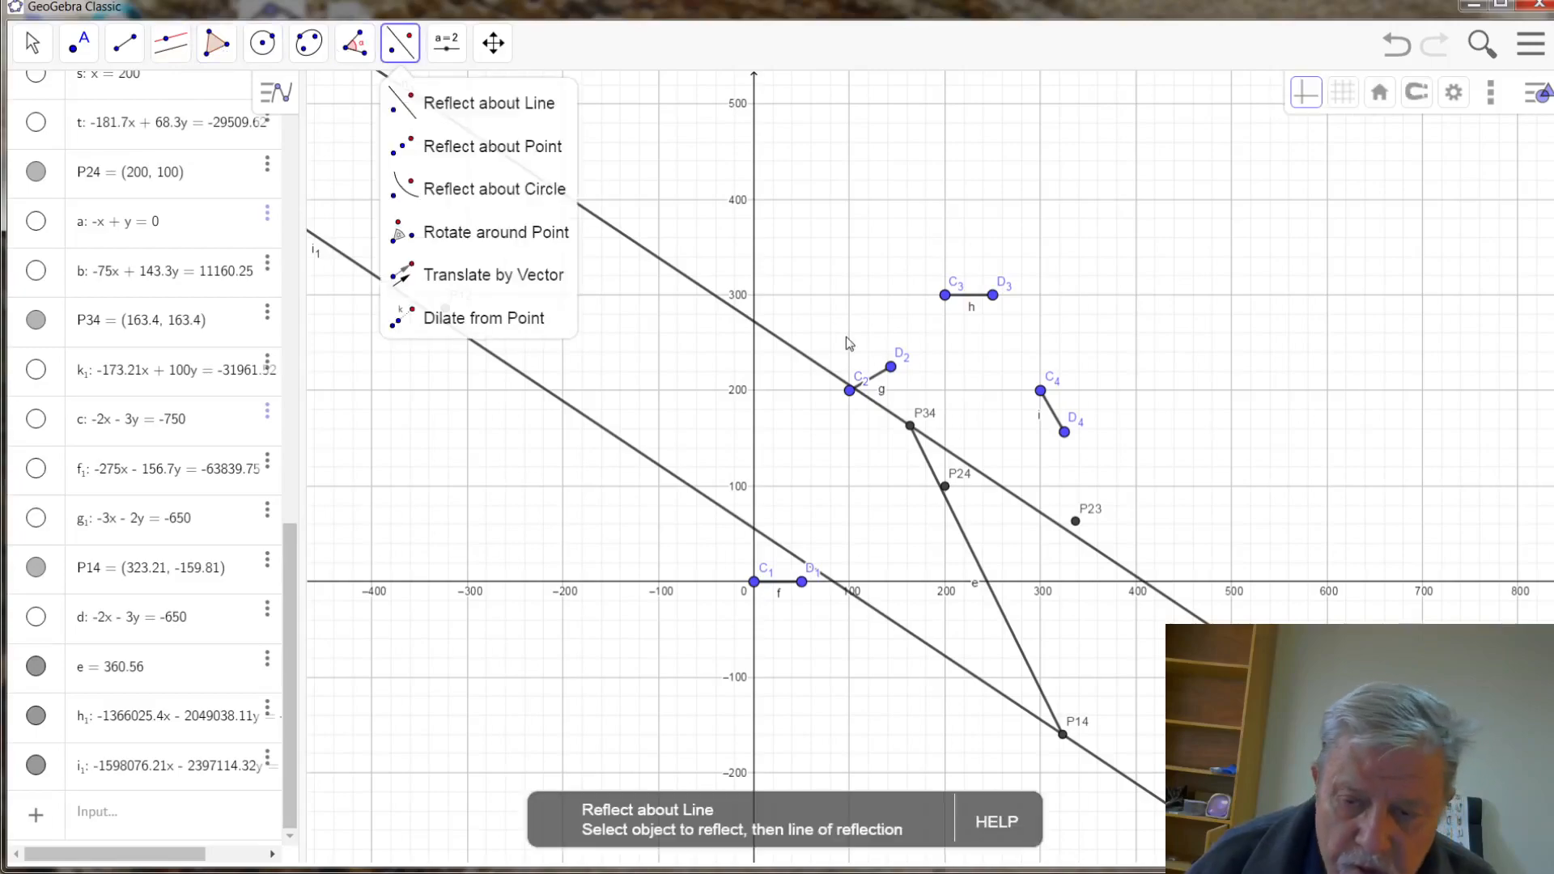
click(911, 427)
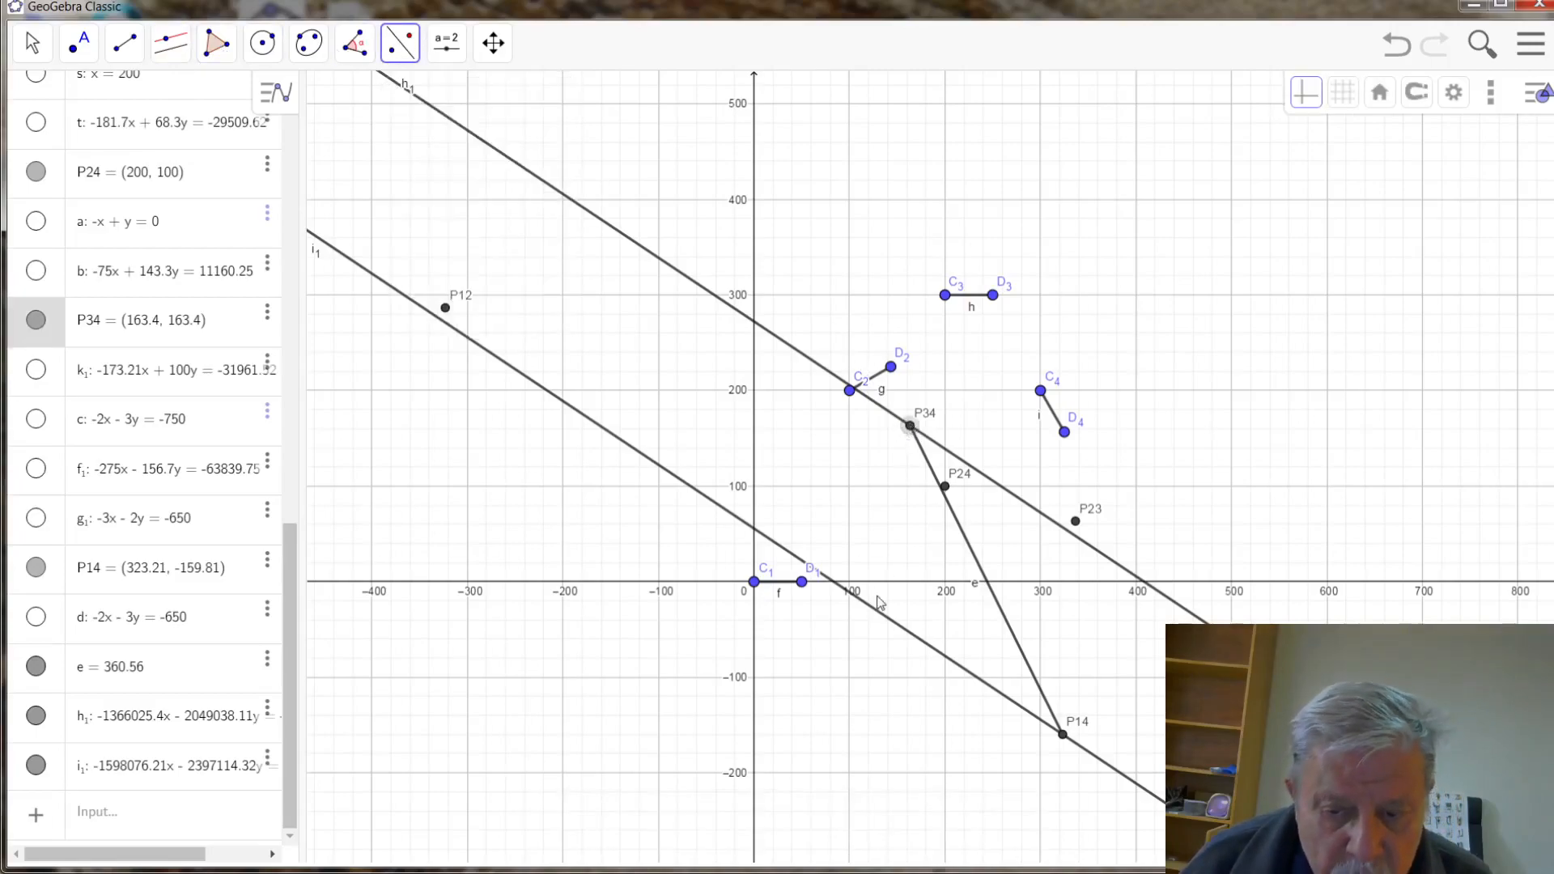
click(876, 615)
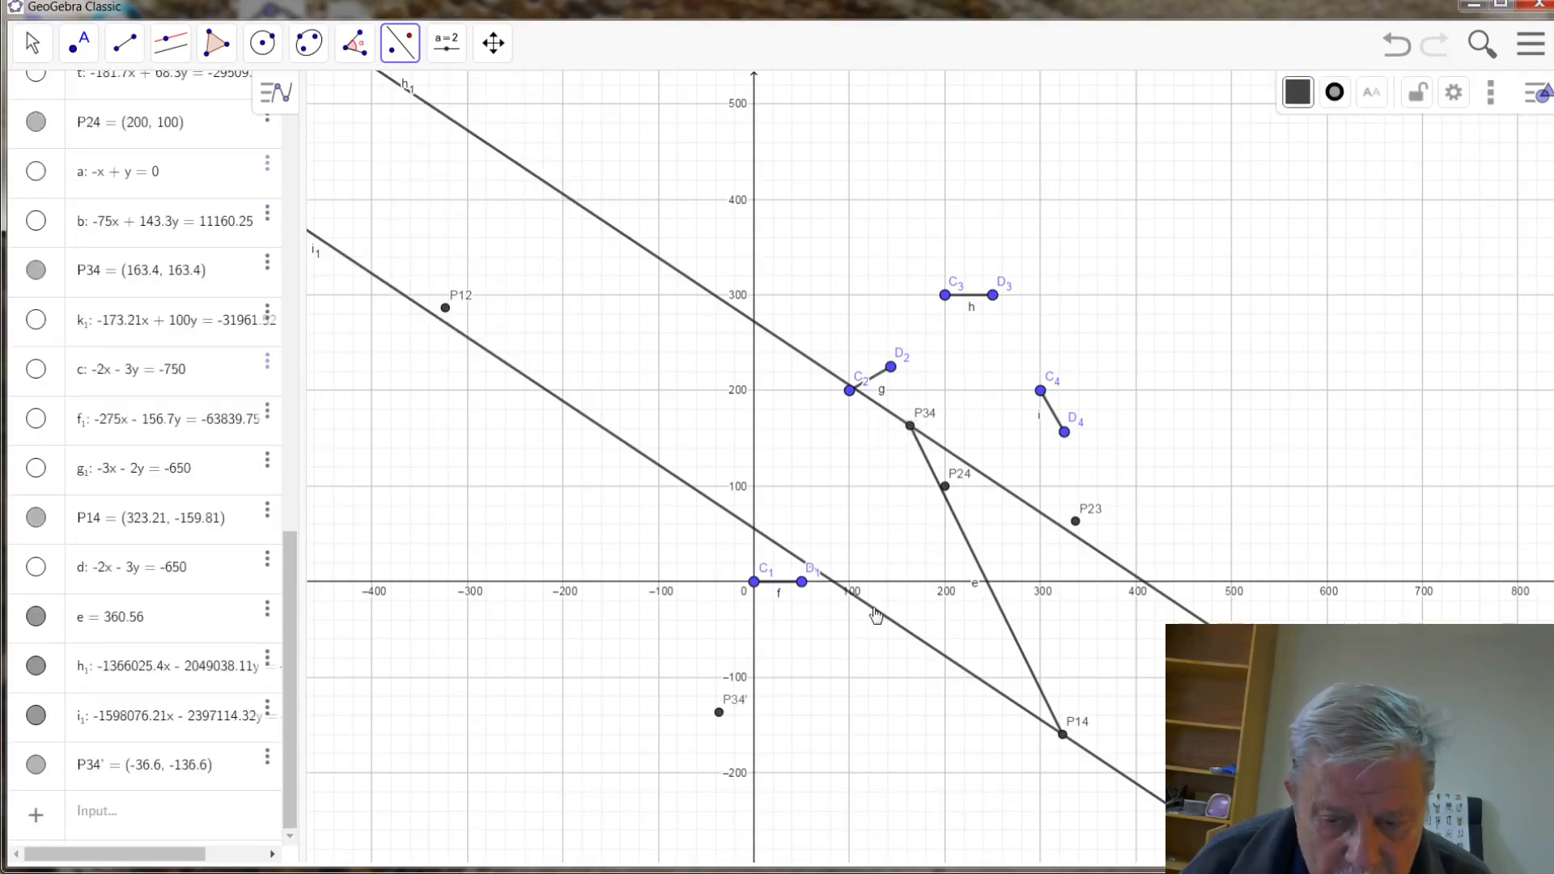
right_click(719, 714)
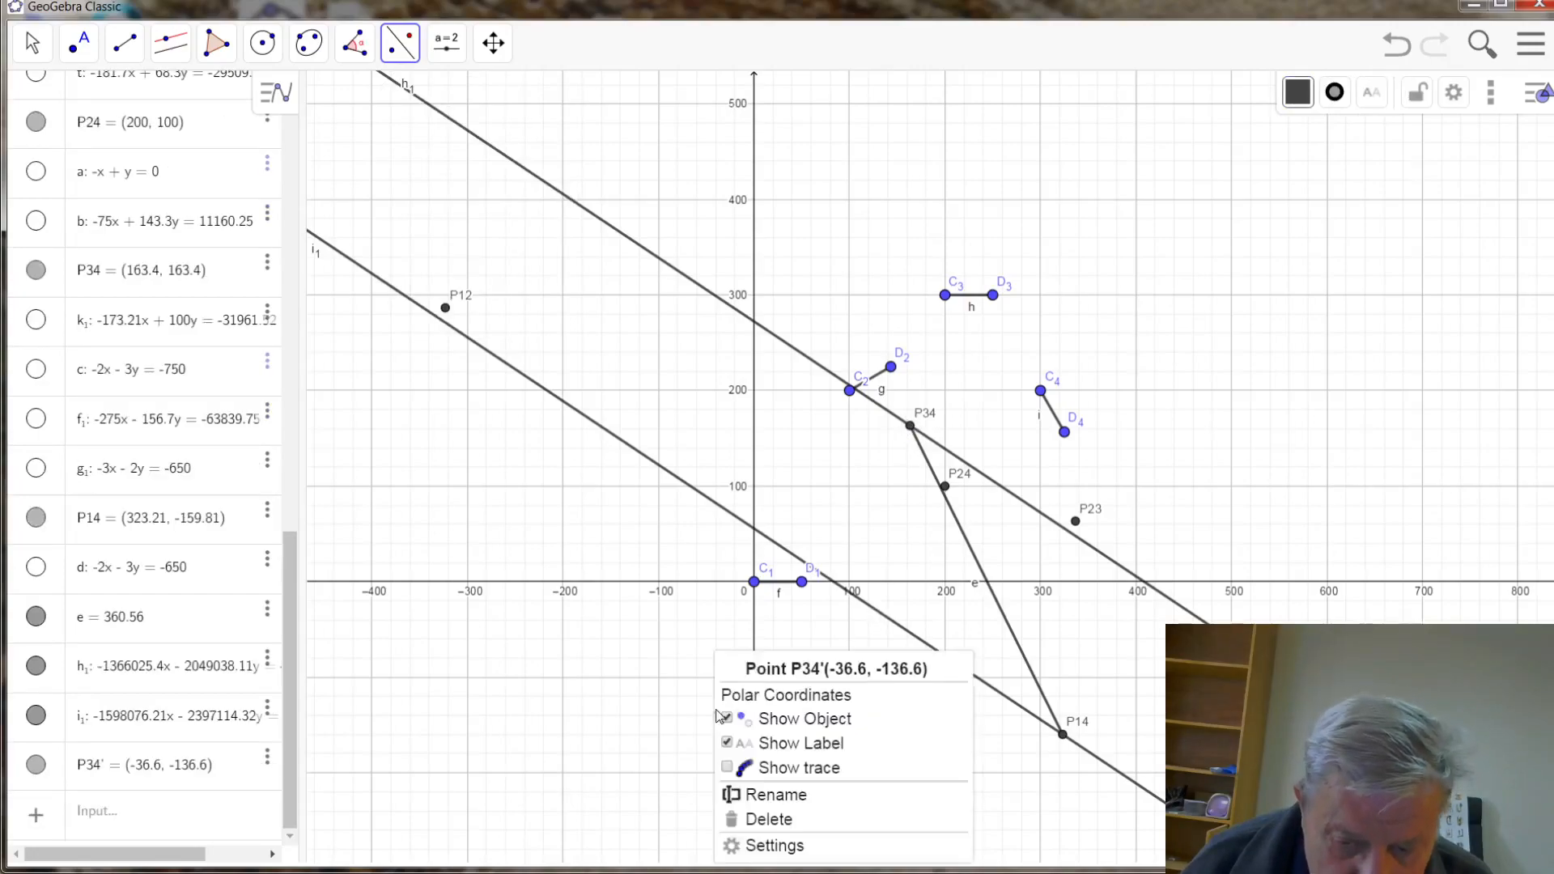
click(776, 797)
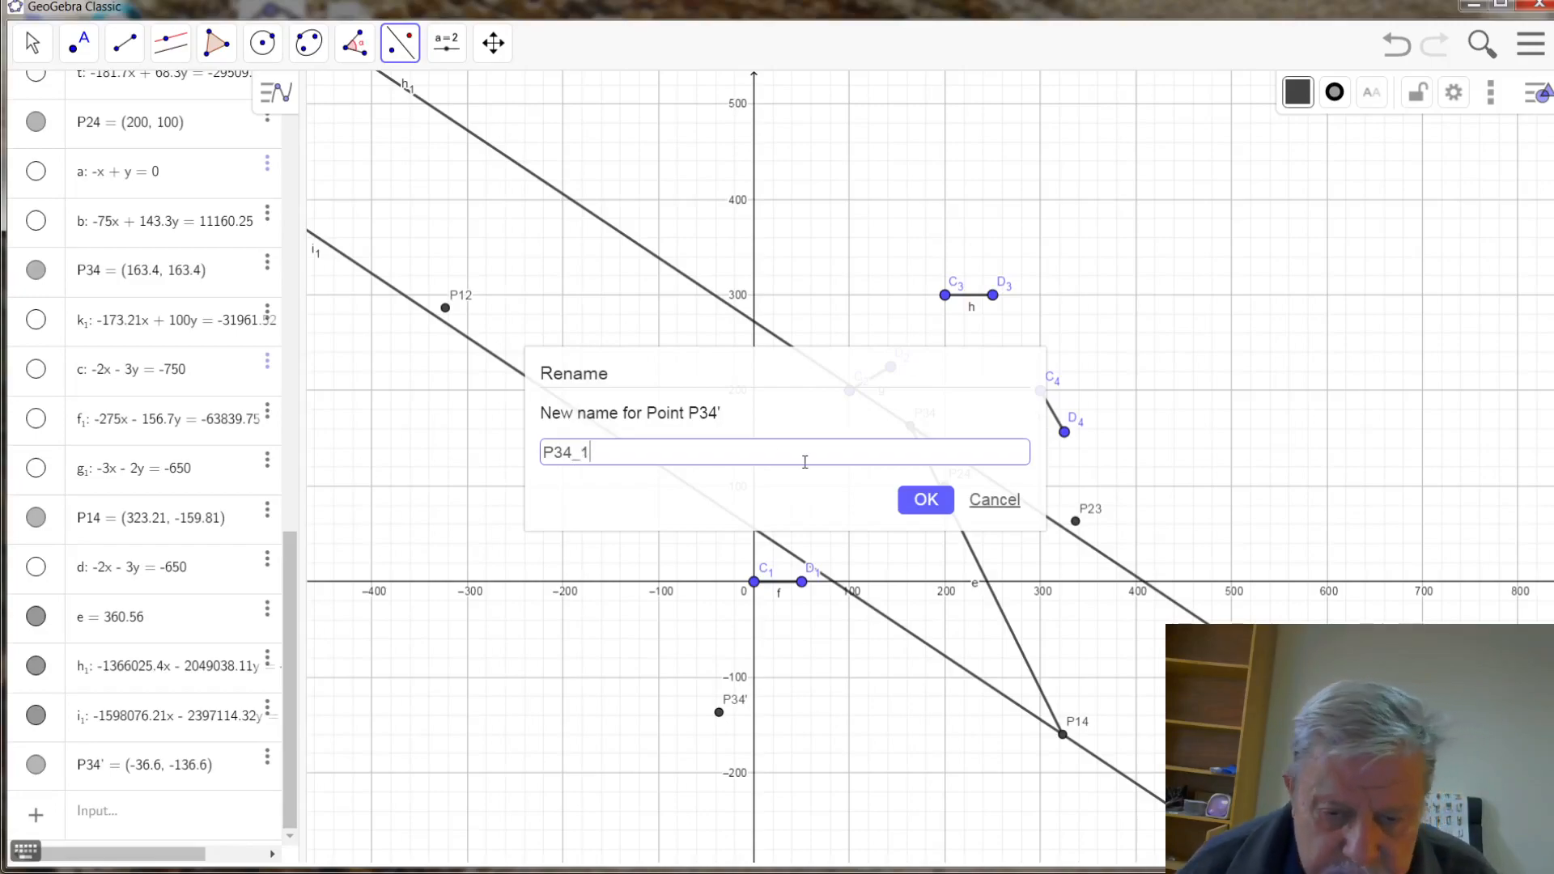
click(926, 499)
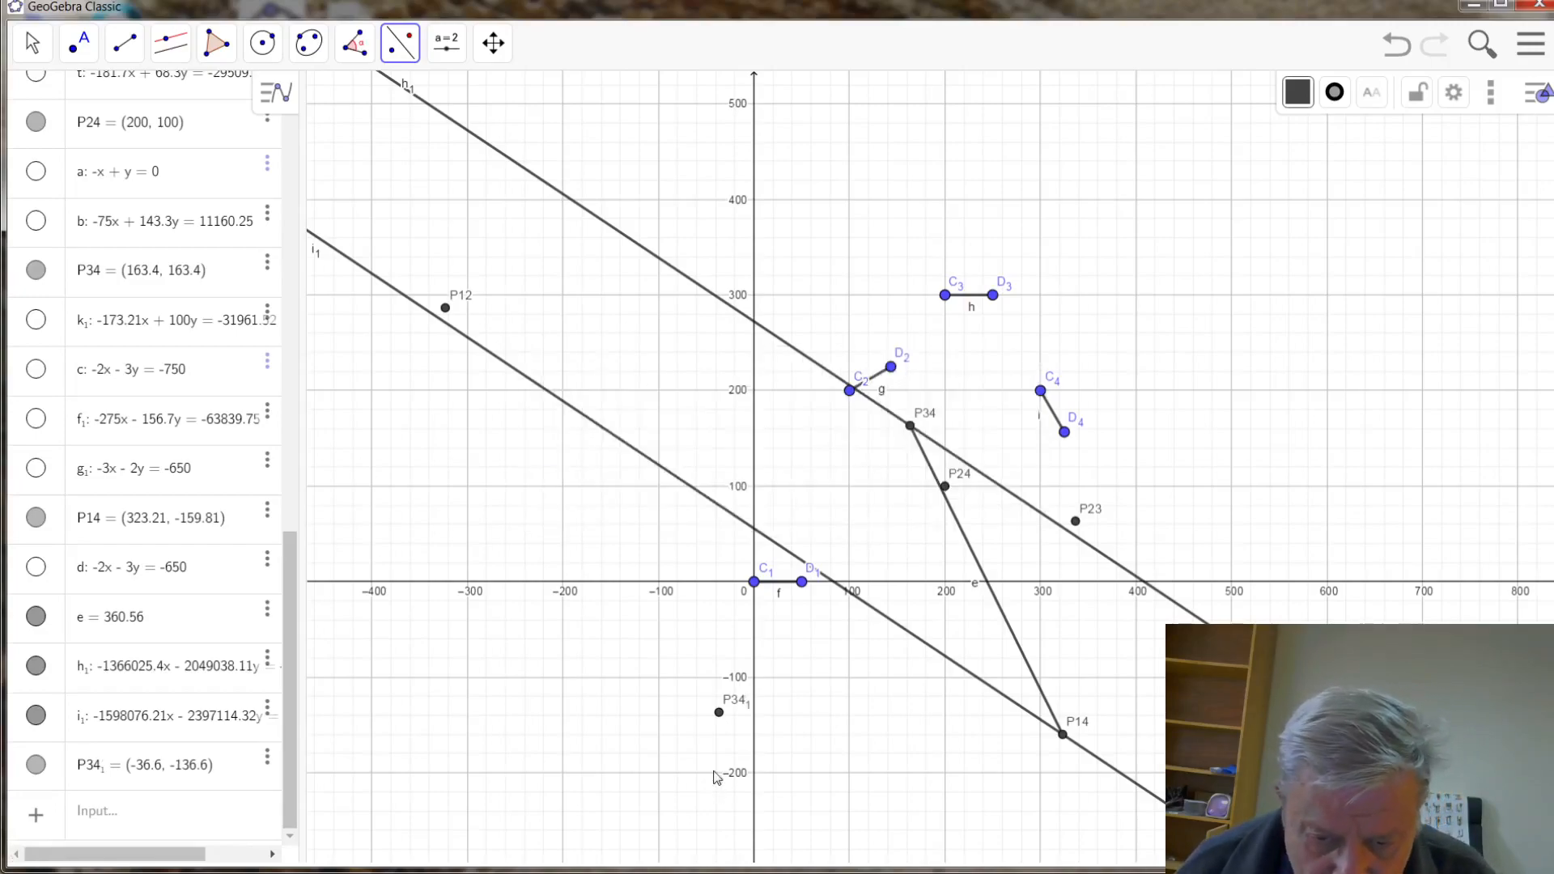
- Hide the parallel lines through P14 and P34 and the segment between the two poles, leaving only the points
scroll(736, 718, up, 2)
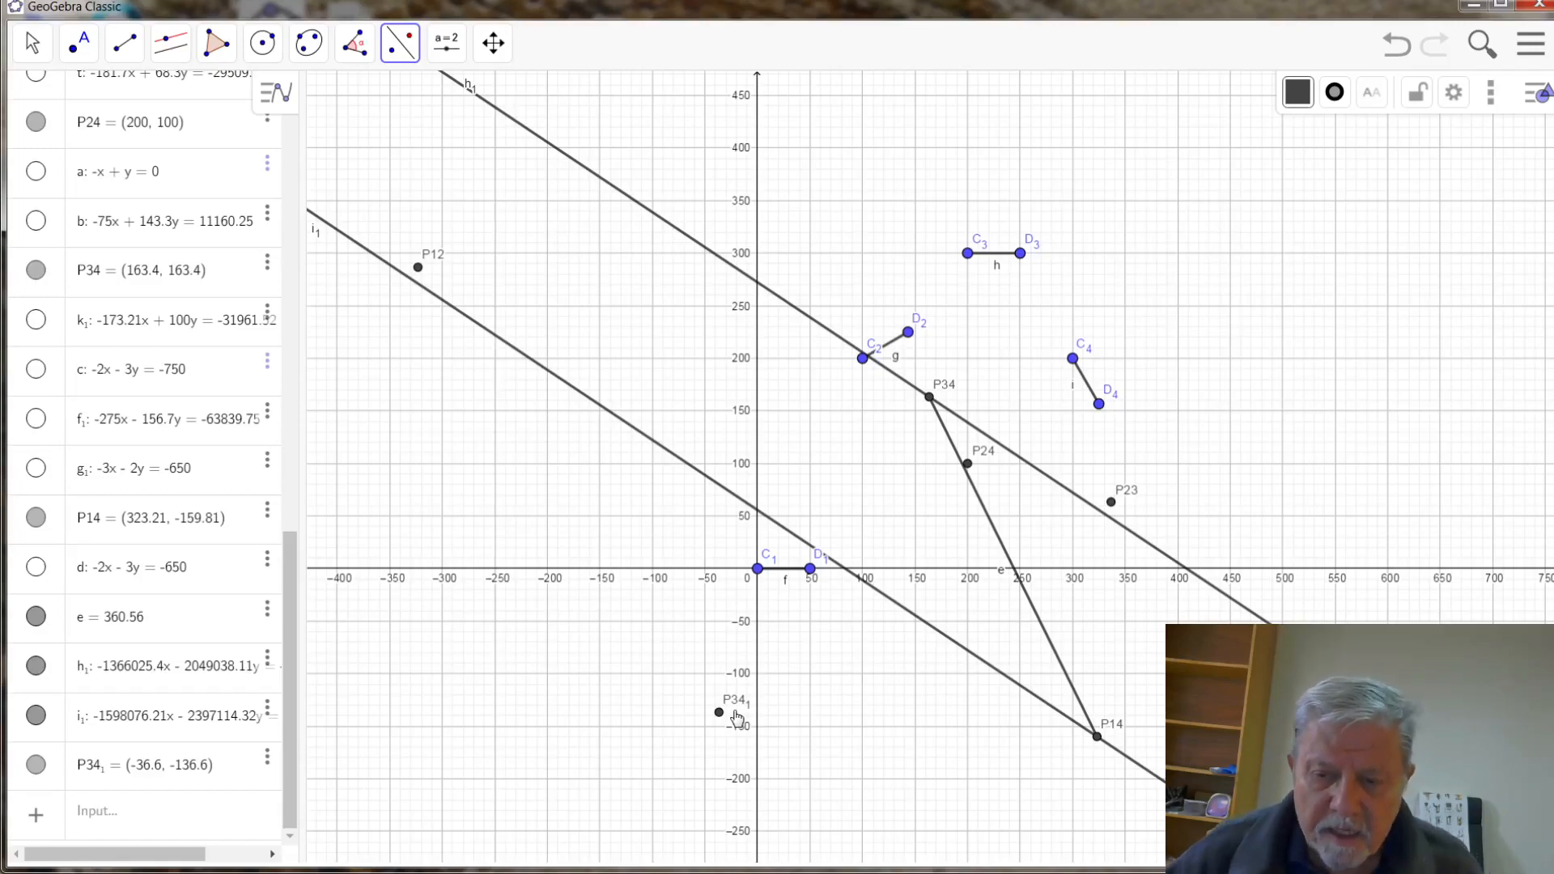
right_click(915, 620)
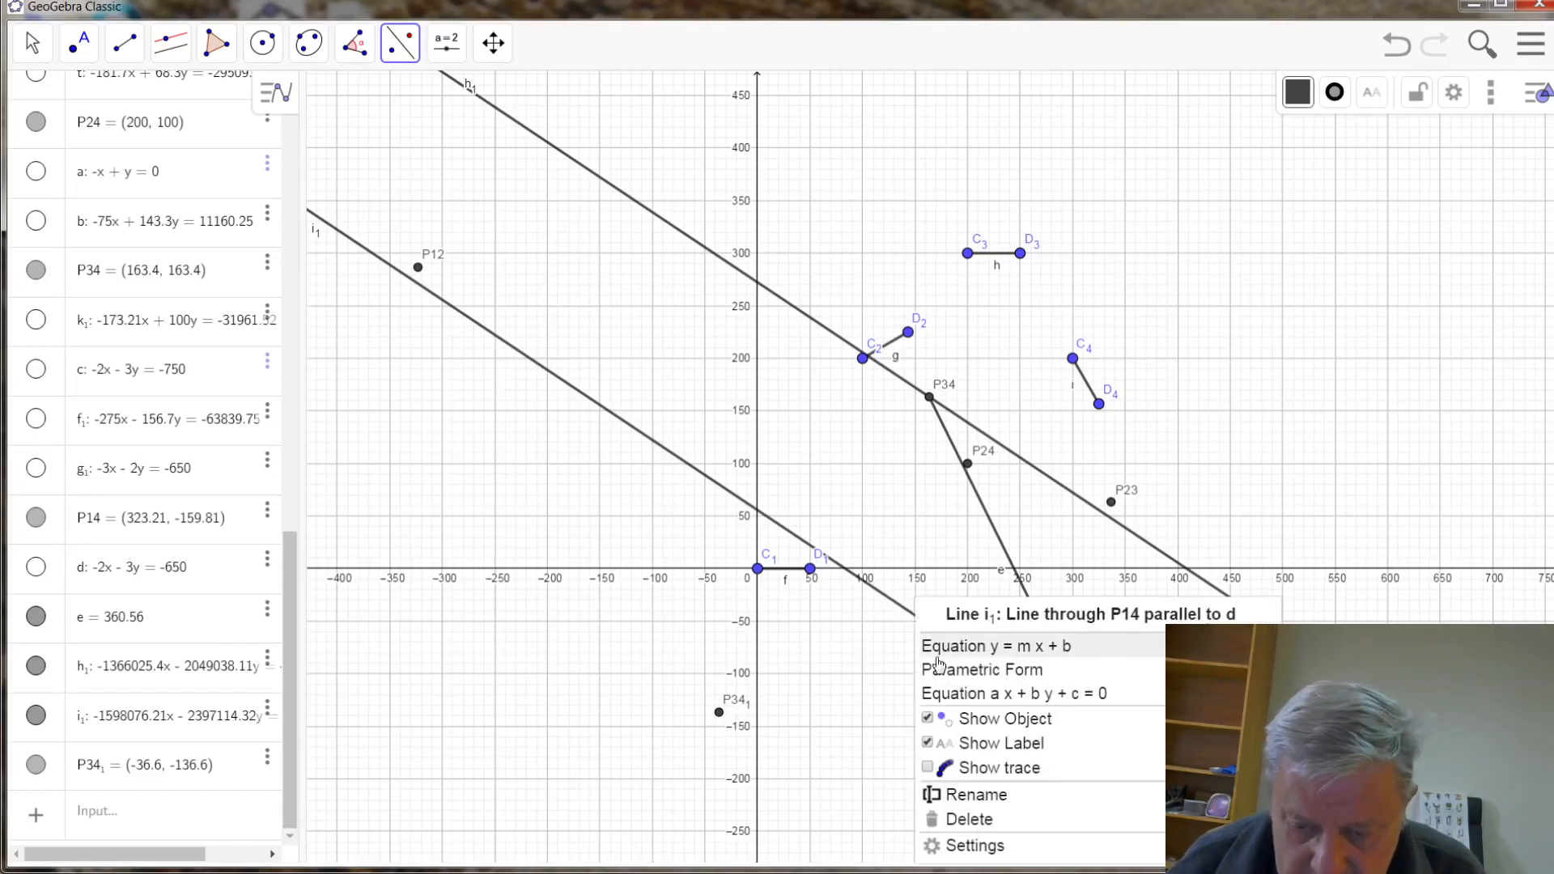
click(982, 717)
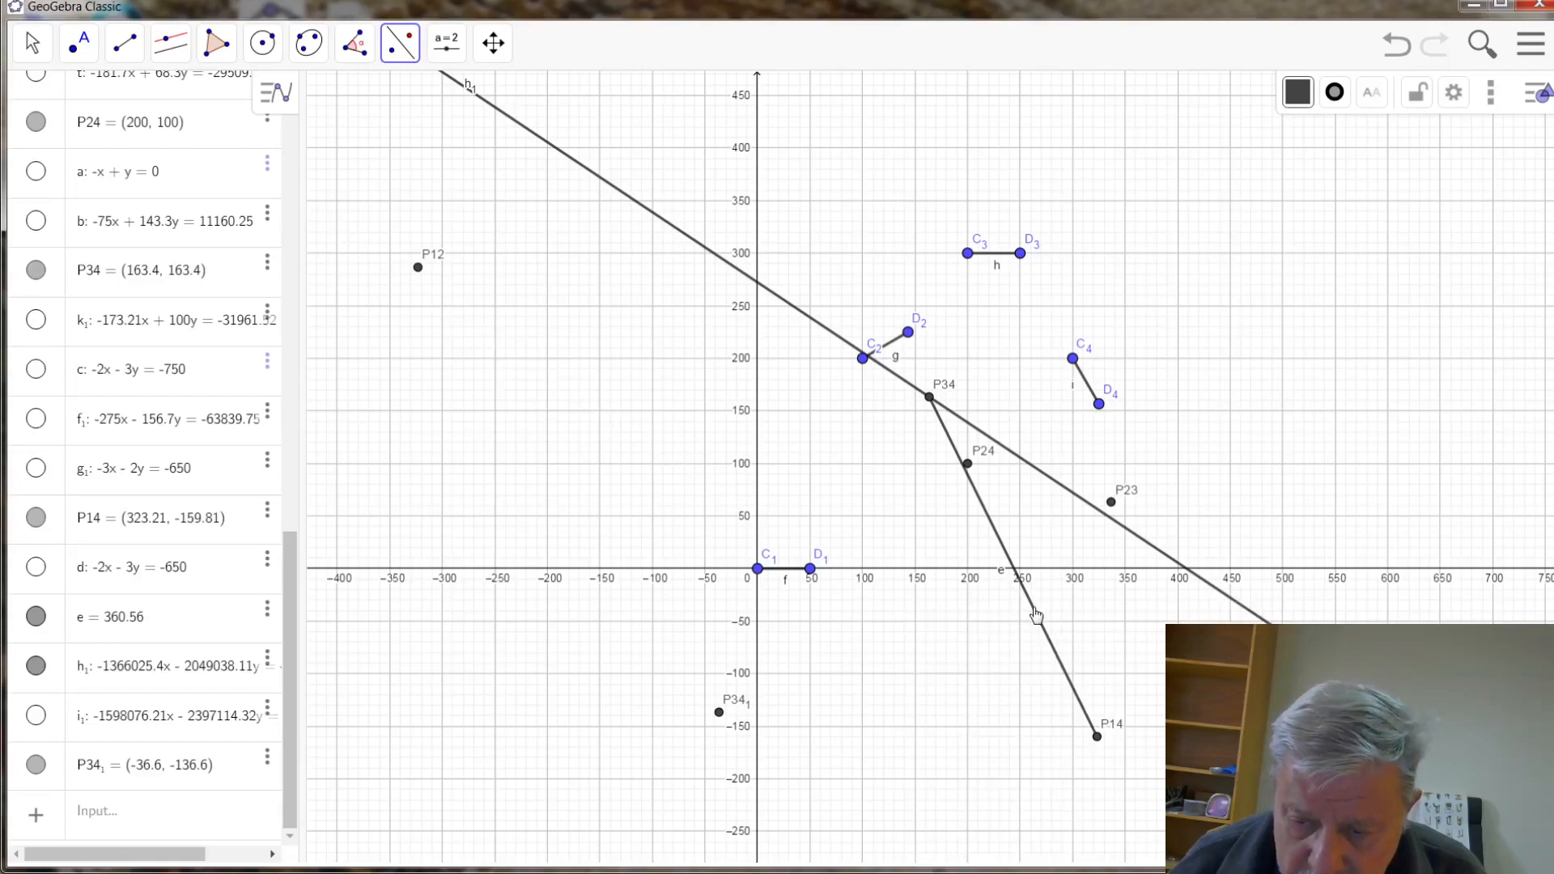
right_click(1032, 608)
click(1085, 657)
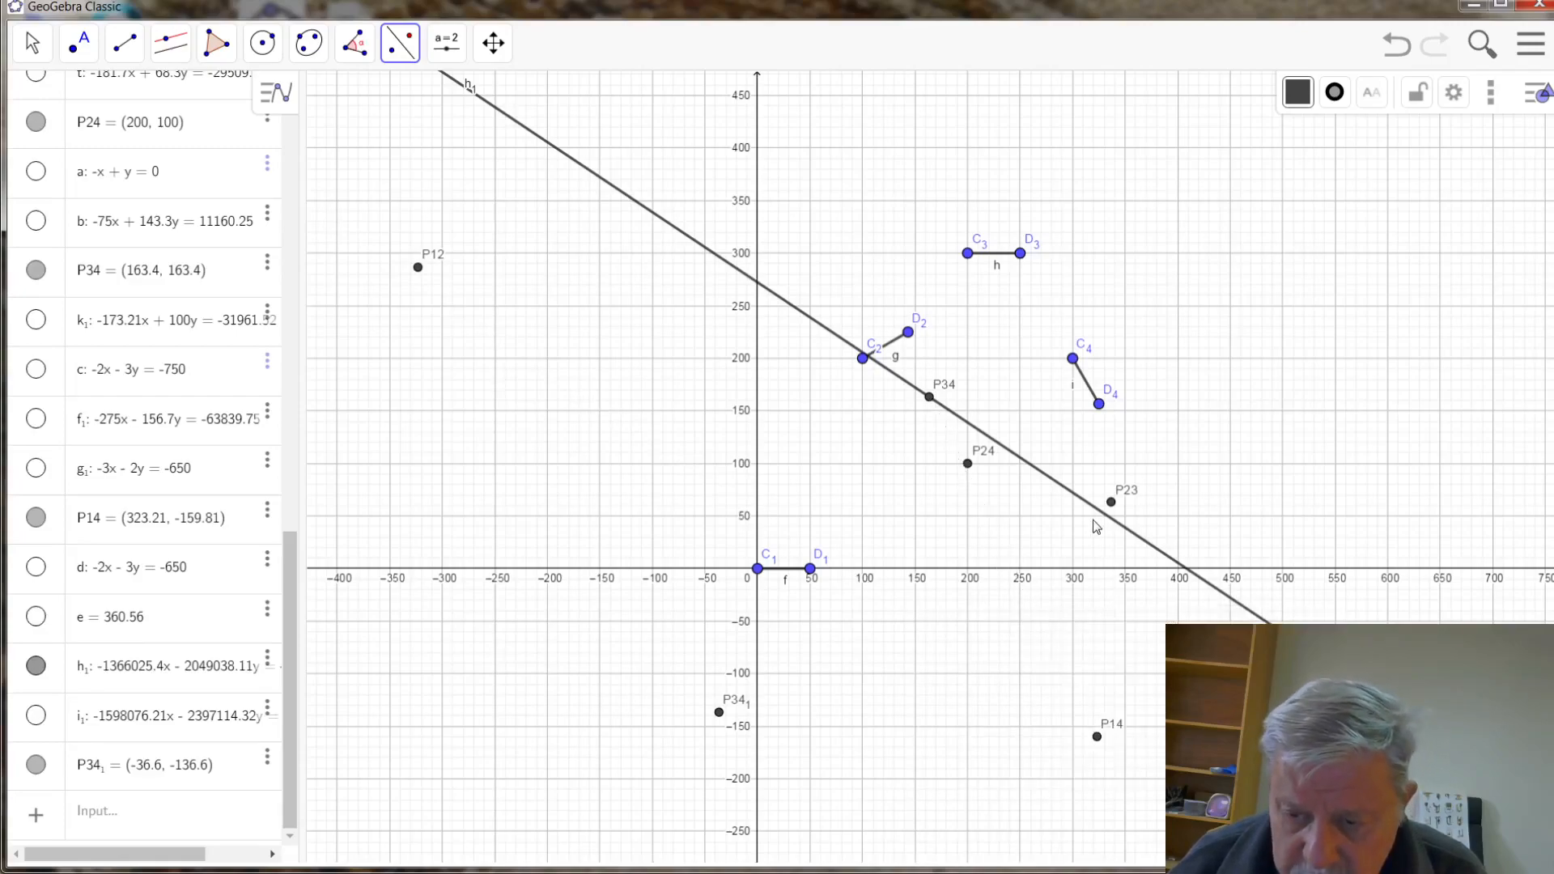
right_click(1077, 502)
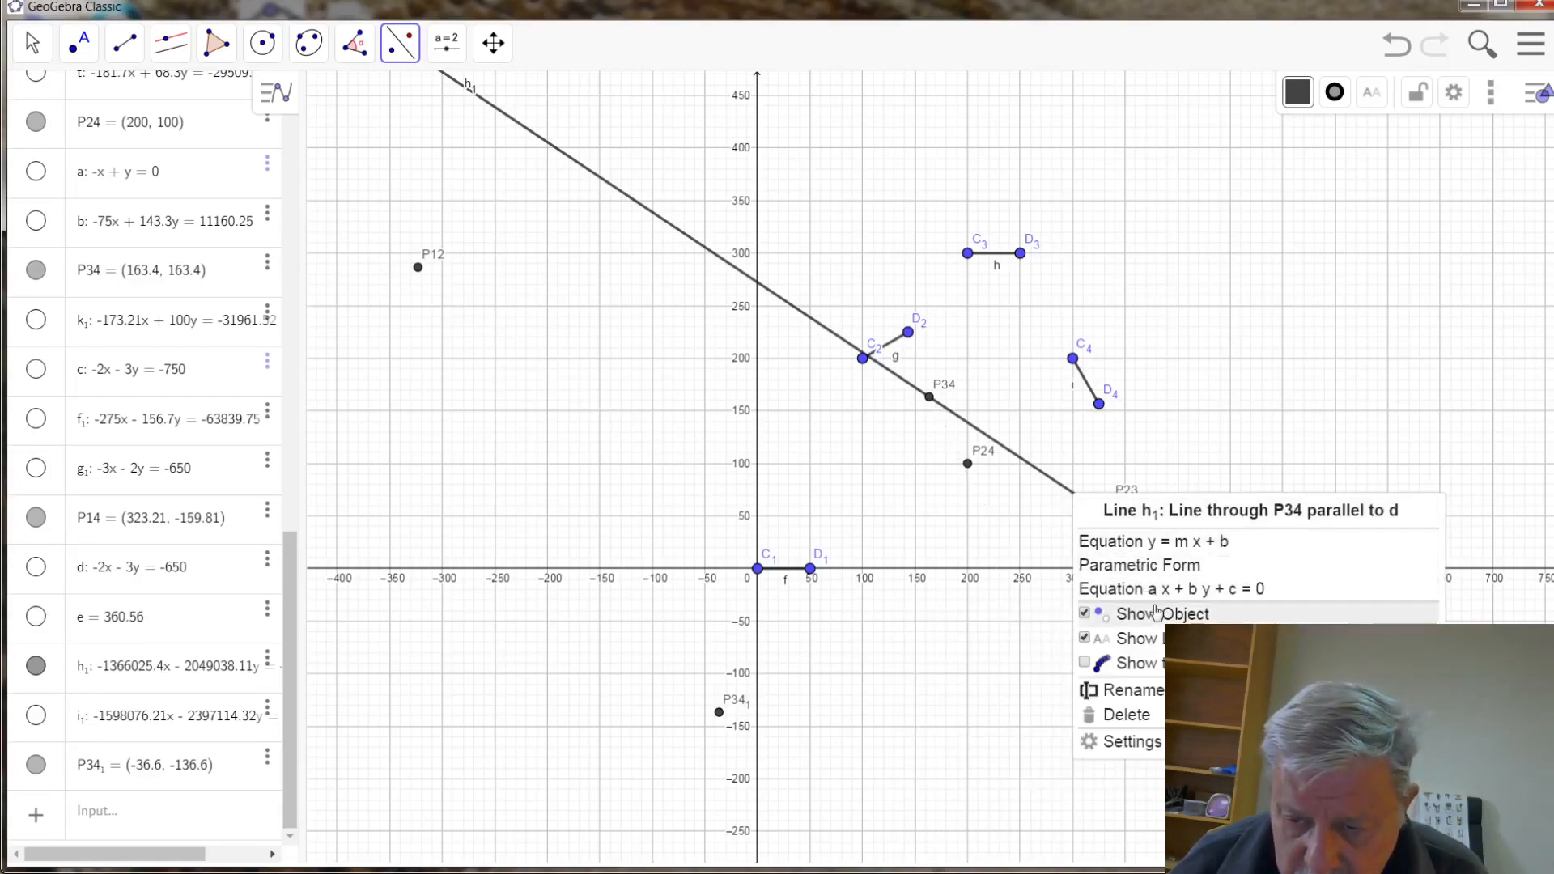
click(1123, 611)
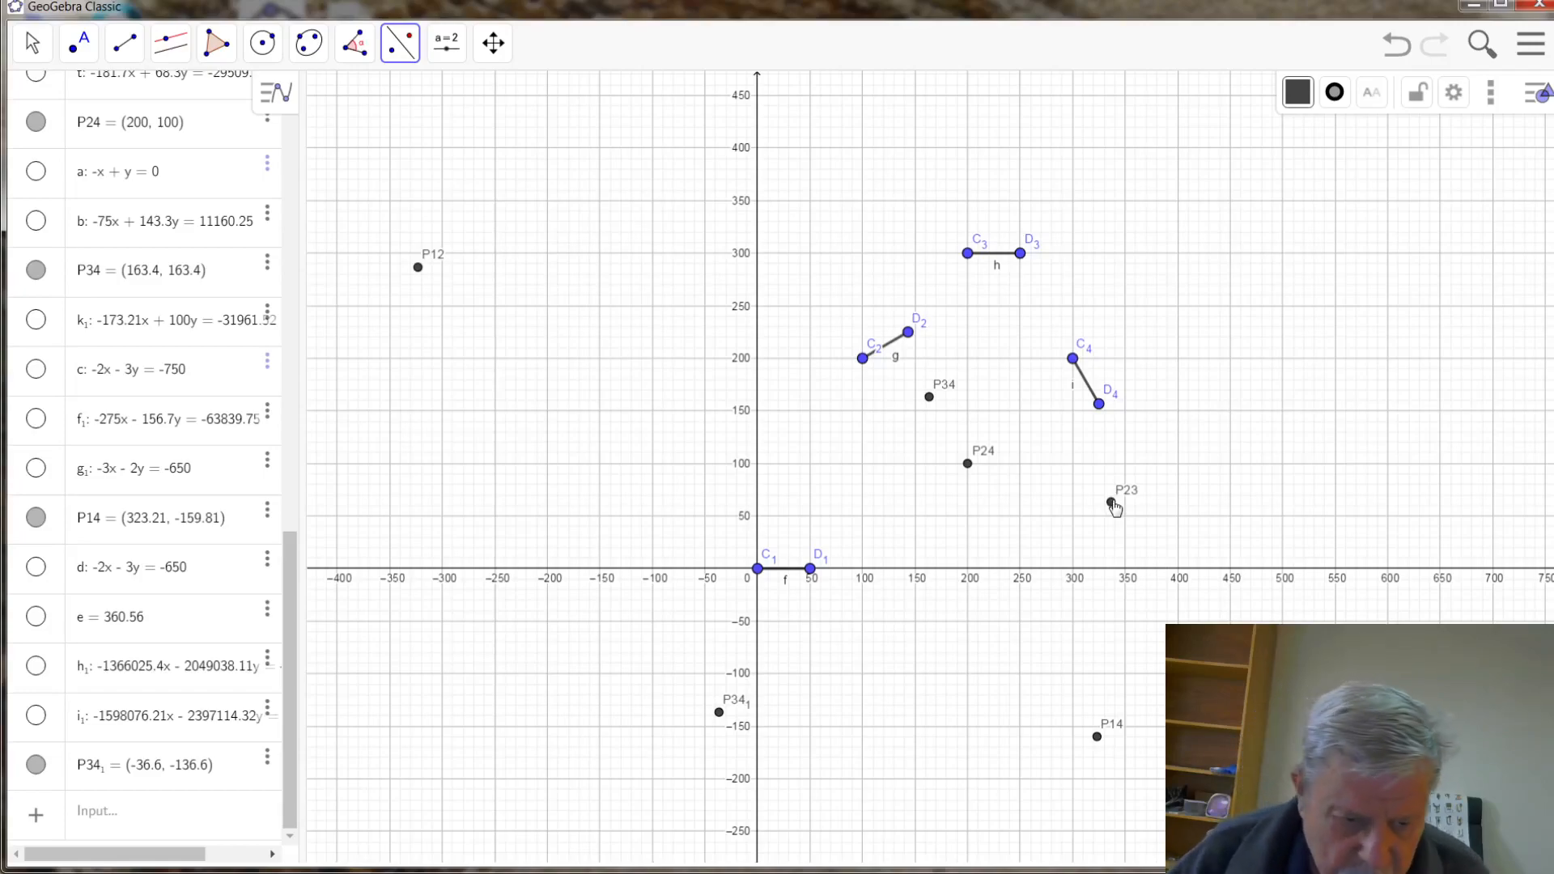
- Draw a segment connecting pole P12 to pole P23
click(37, 568)
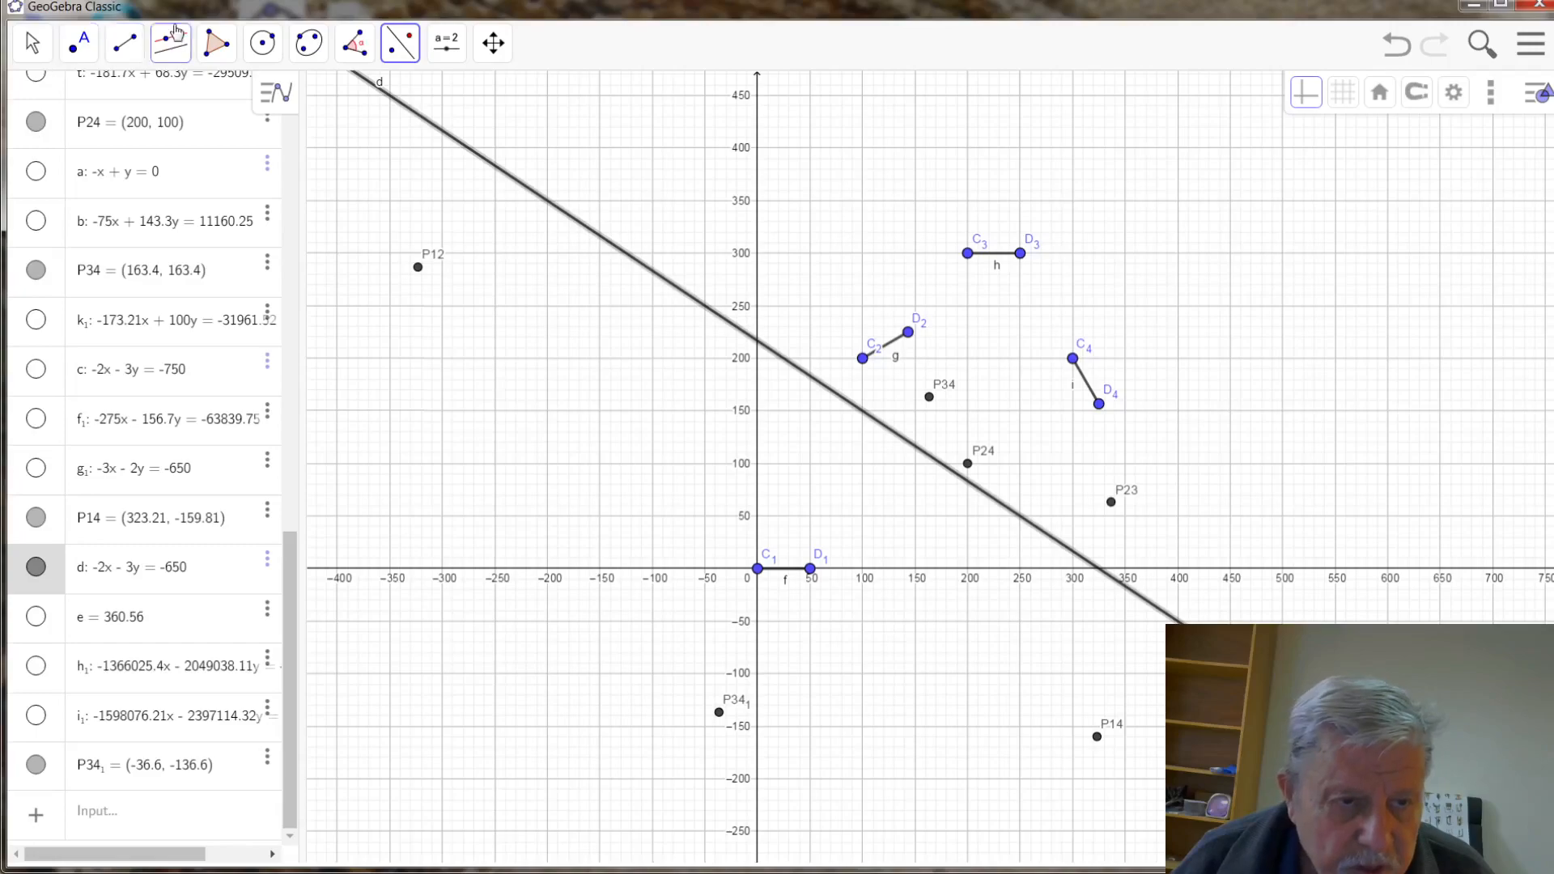
click(126, 49)
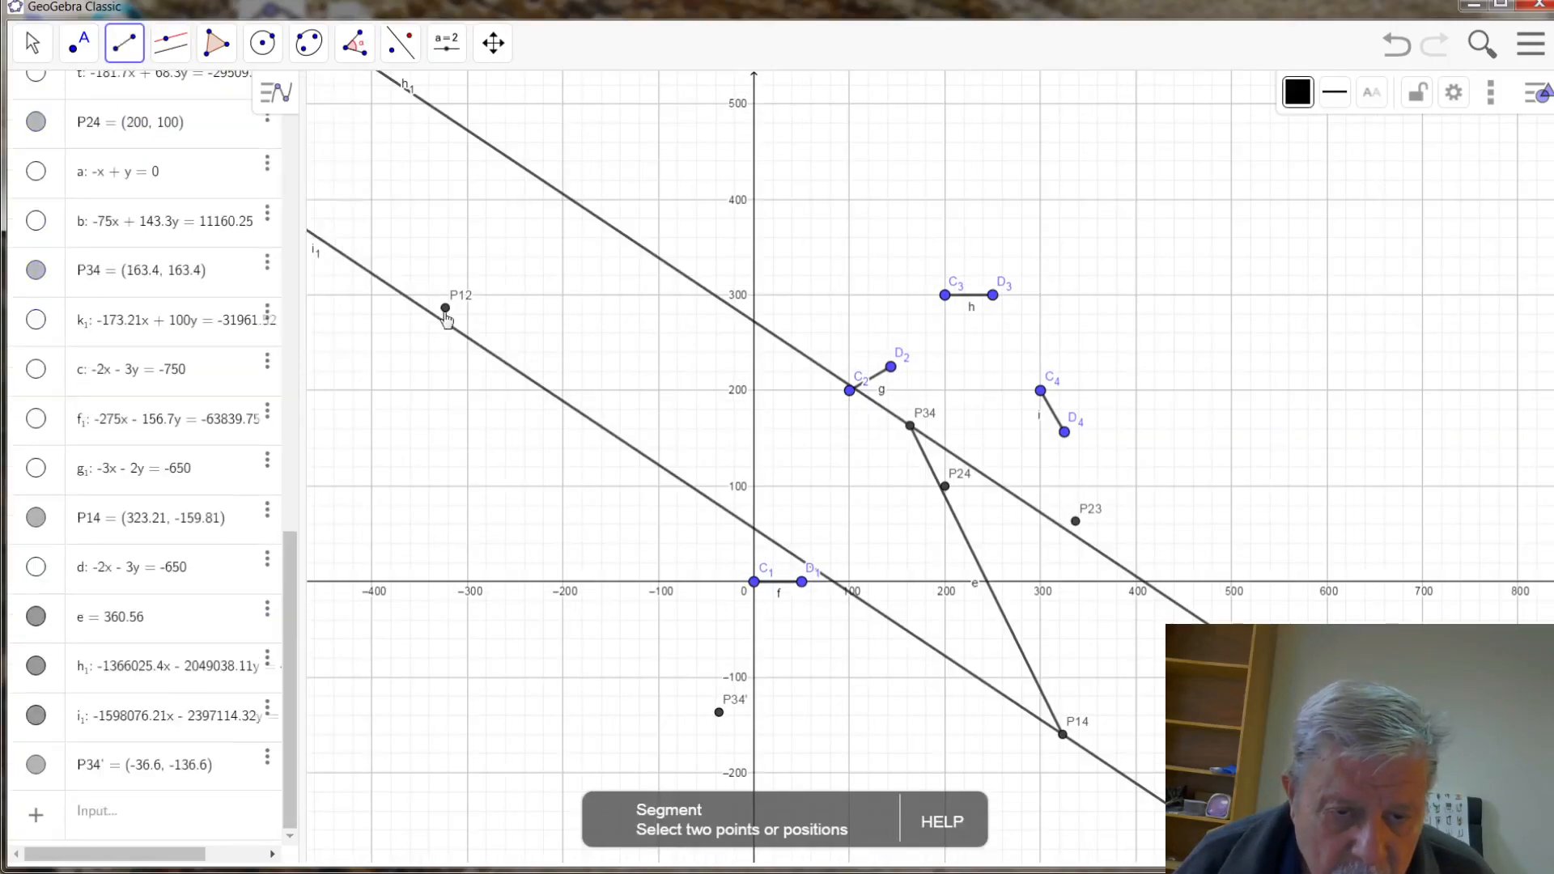
click(445, 310)
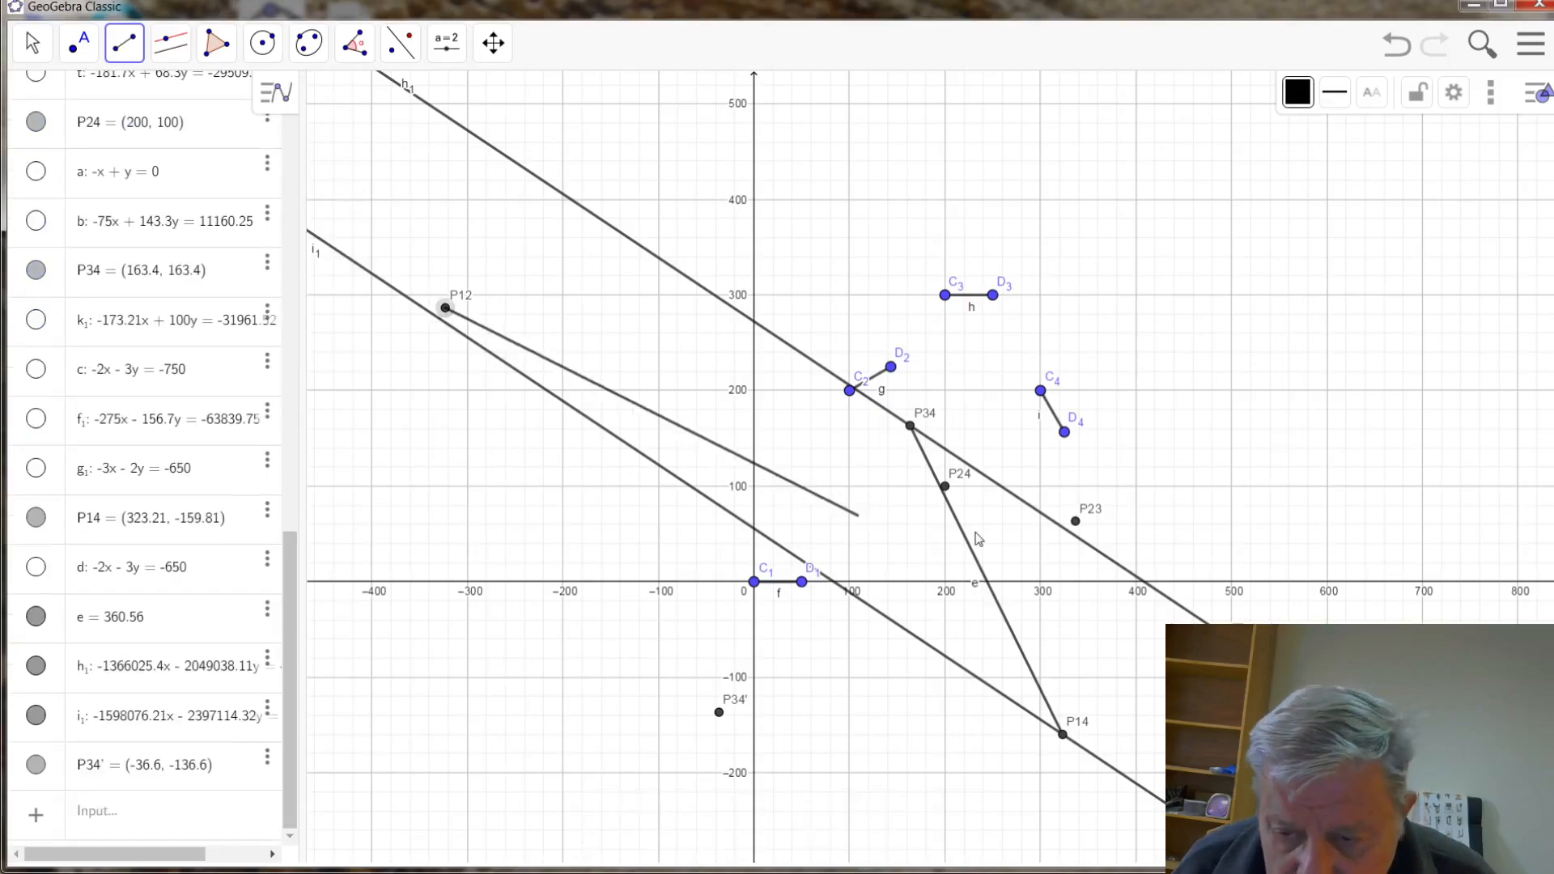
click(1076, 522)
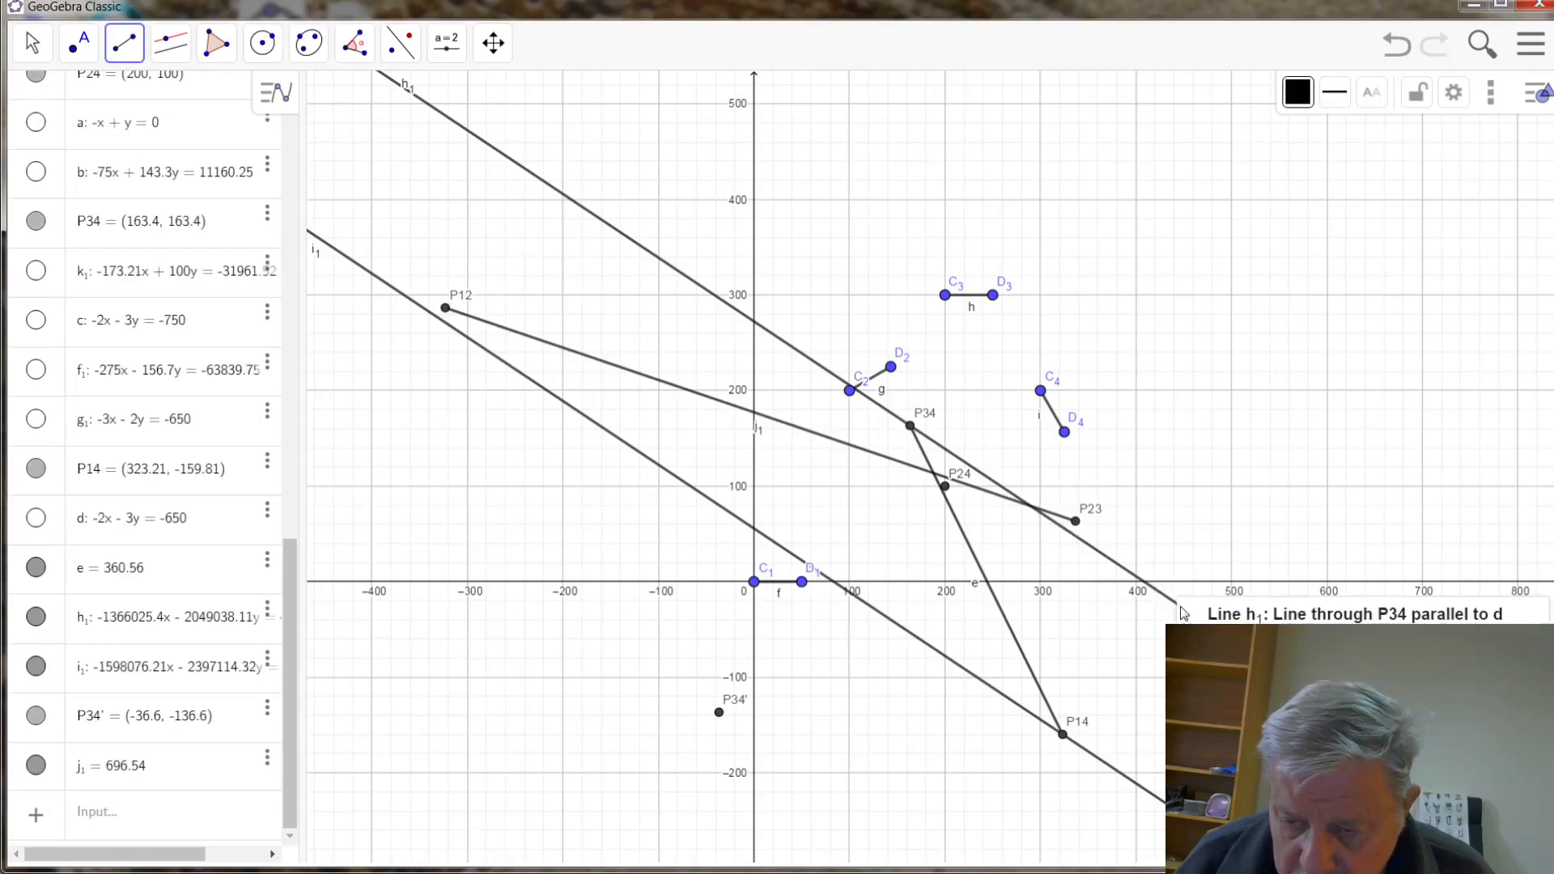
- Hide the parallel lines through P34 and P14 and the segment between those two poles
click(1231, 651)
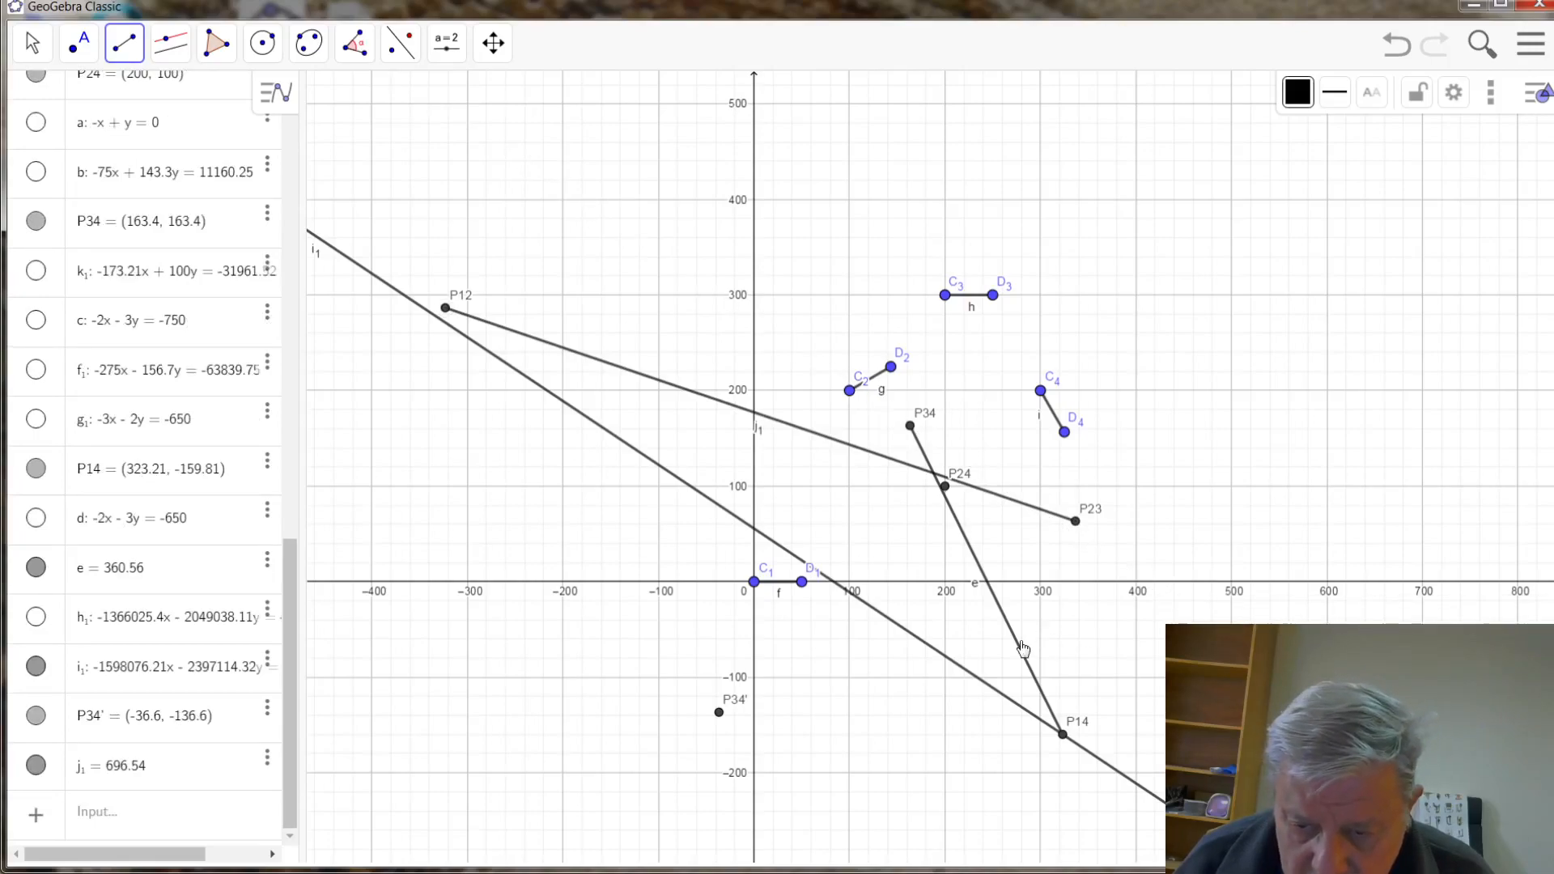
right_click(1021, 650)
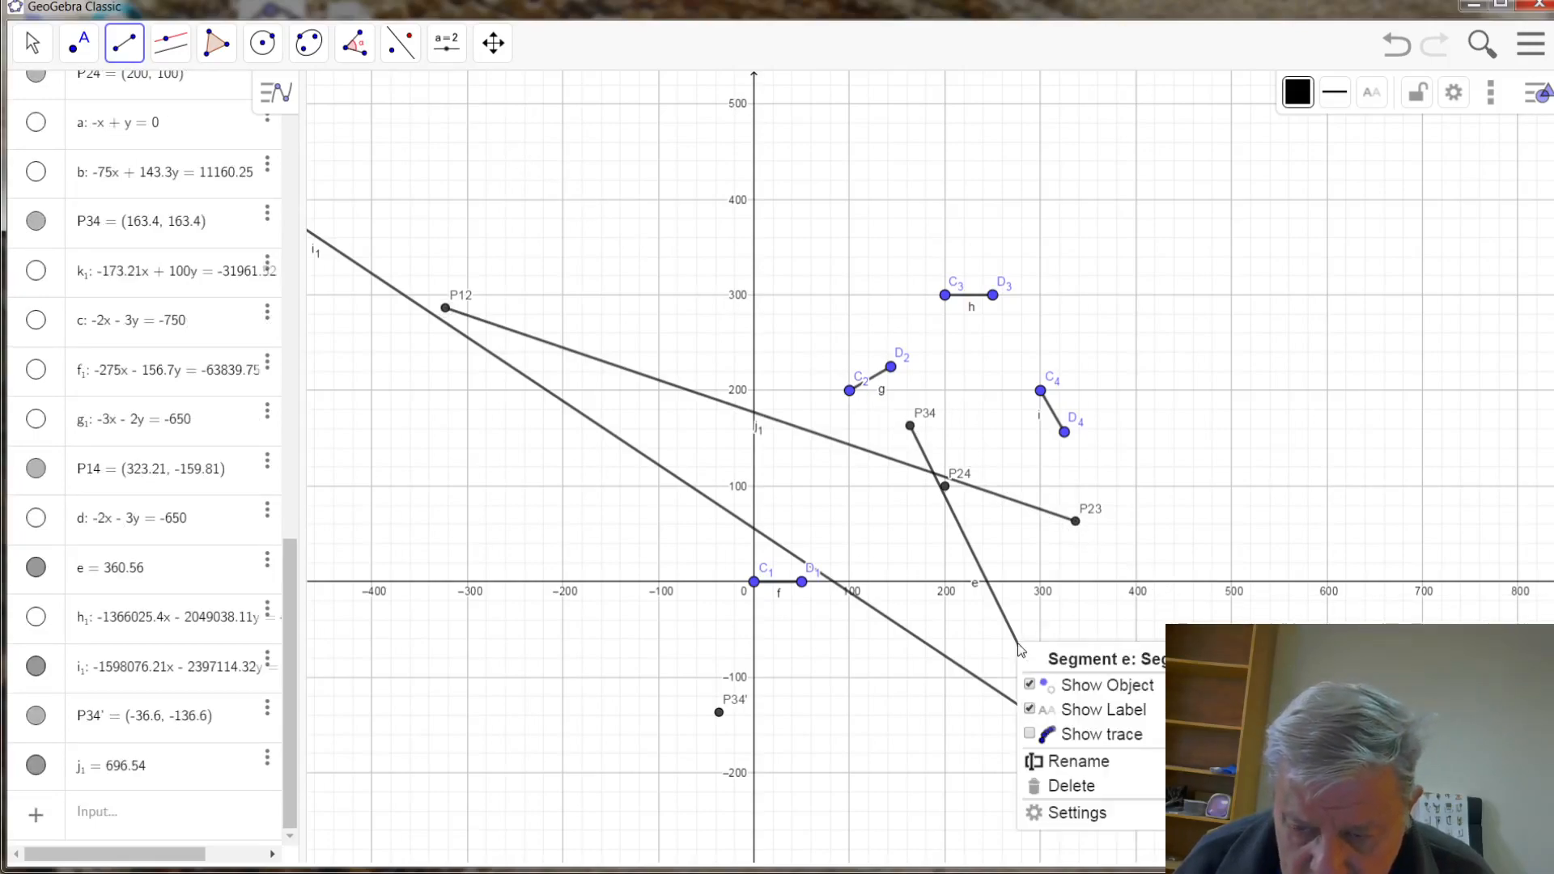
click(1089, 695)
right_click(1015, 706)
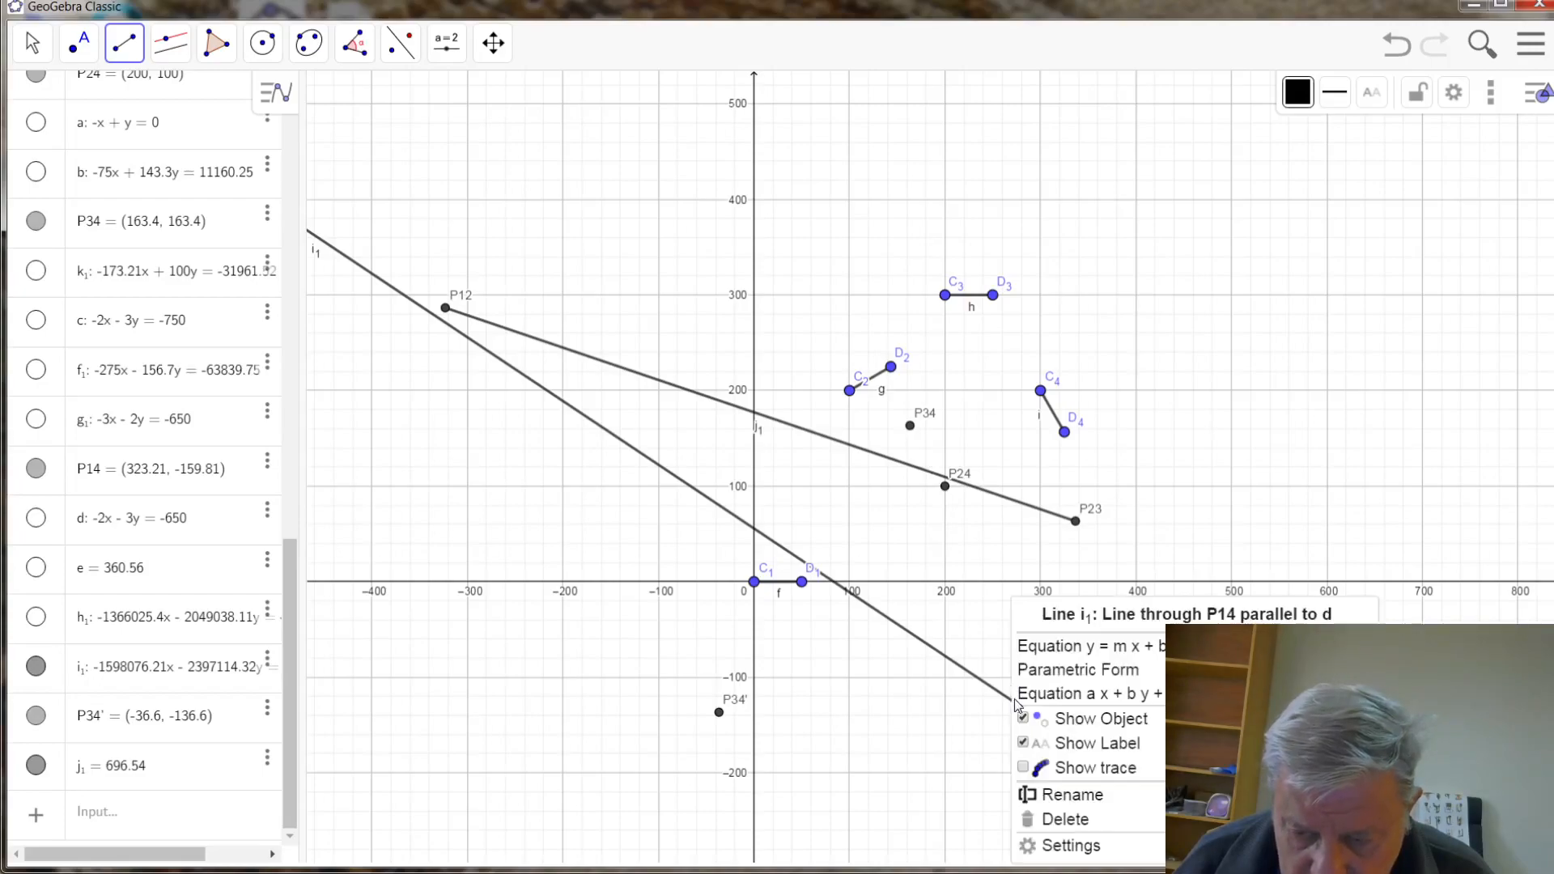
click(1026, 646)
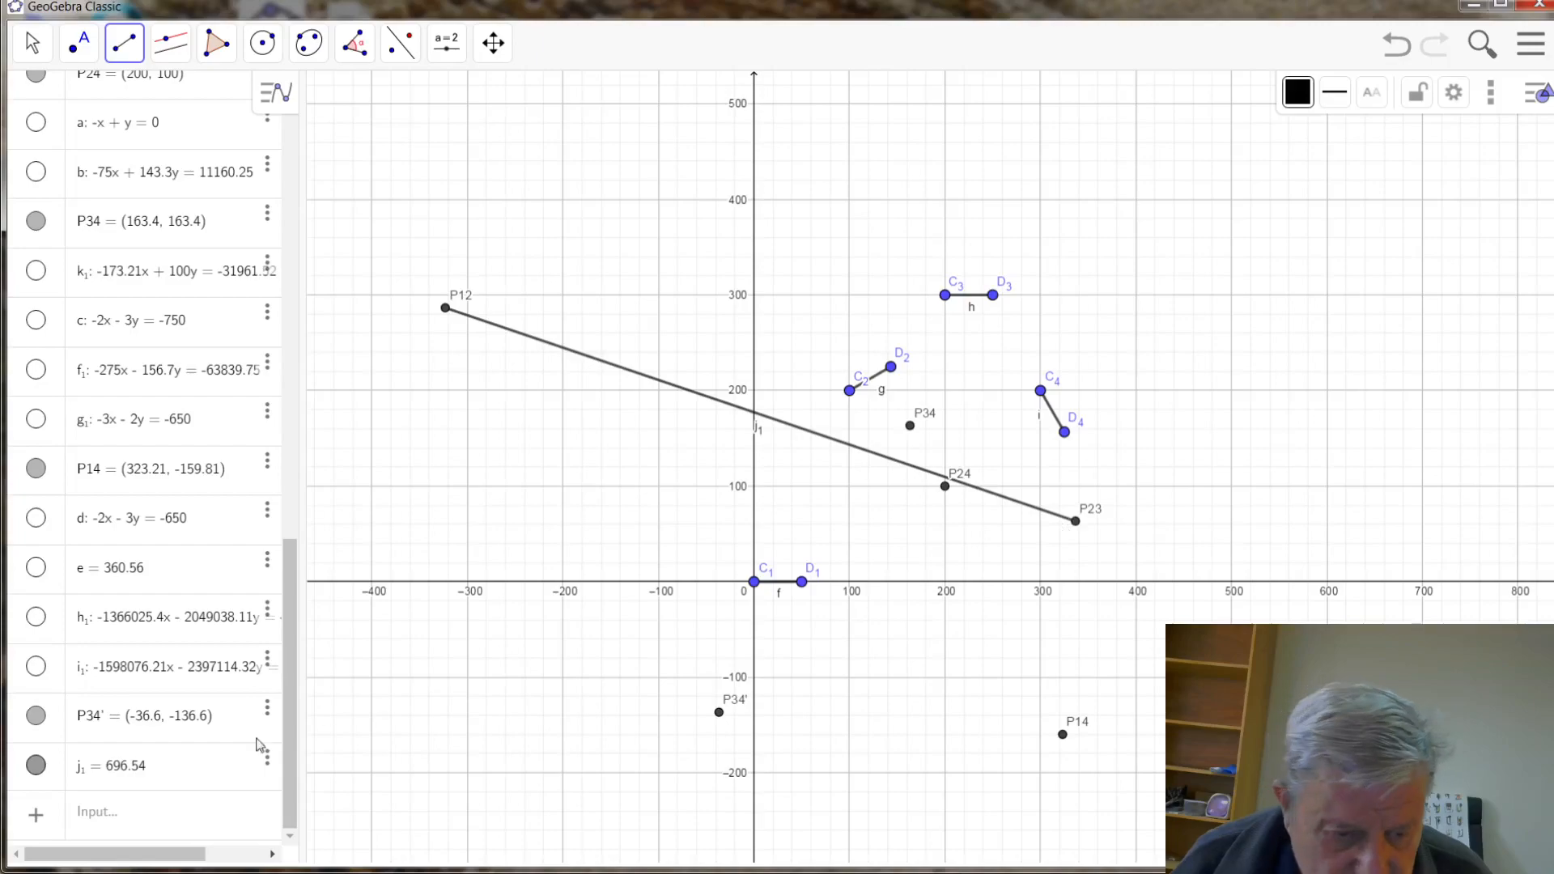
- Redisplay bisector d to draw lines parallel to it through P23 and P12, and hide the bisector again
click(35, 528)
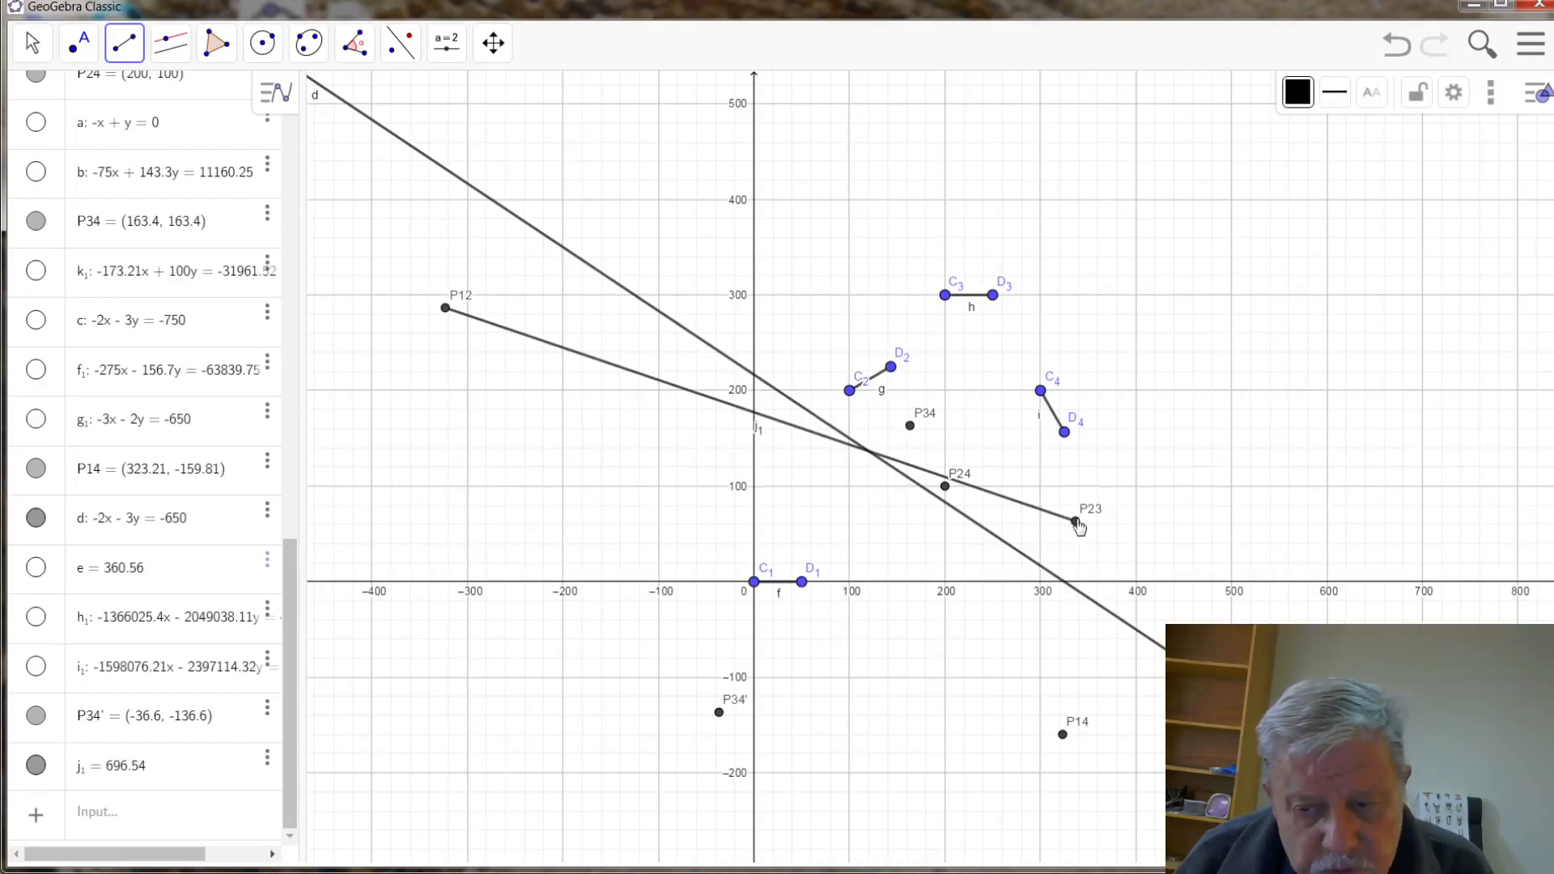
click(170, 41)
click(206, 149)
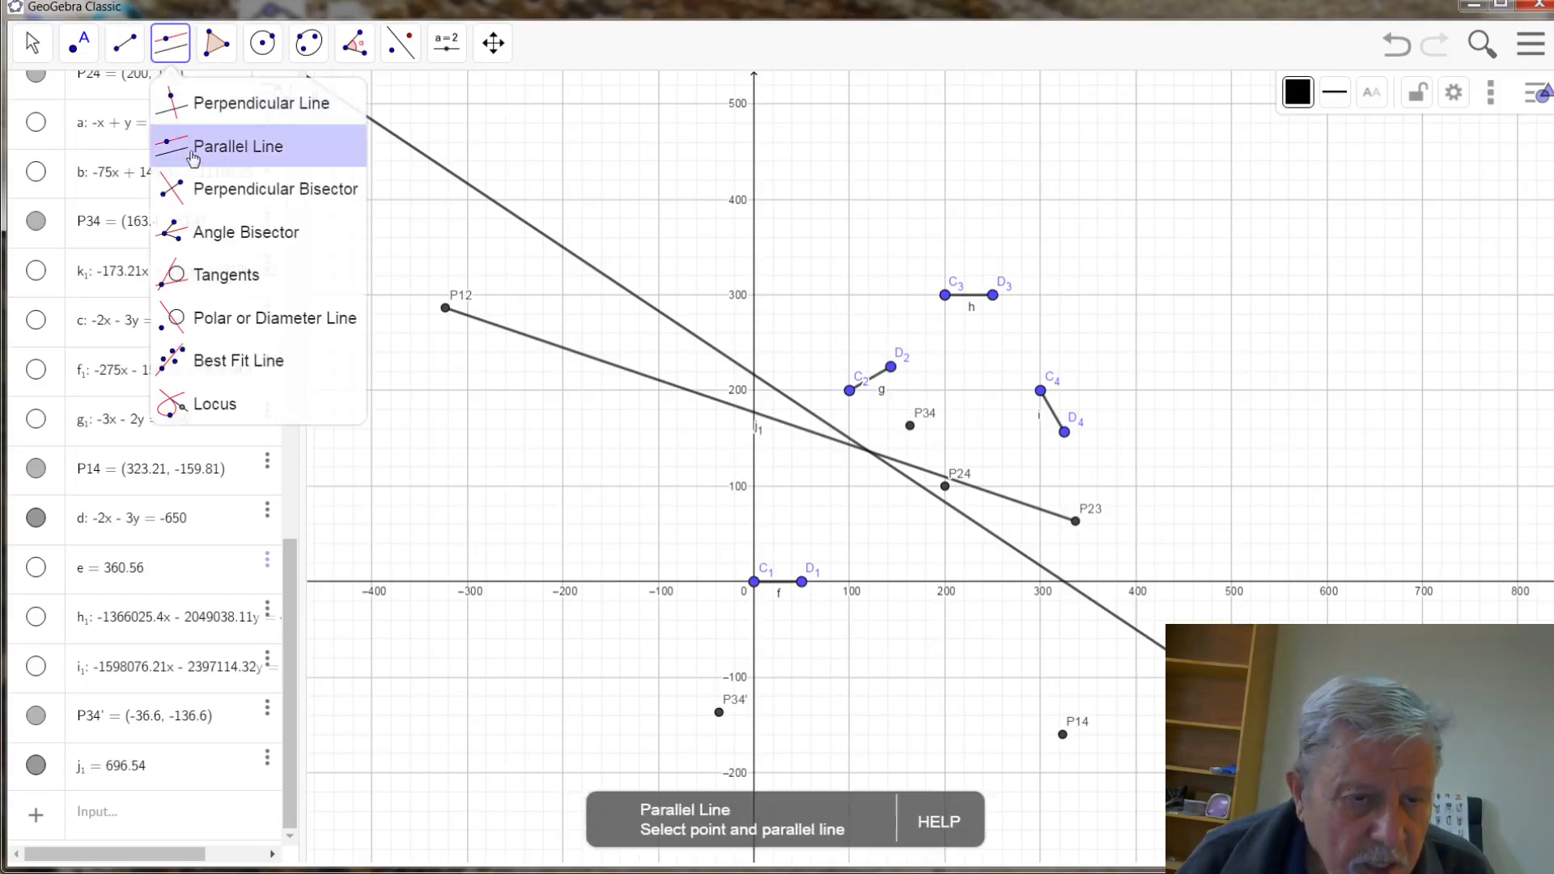
click(1076, 522)
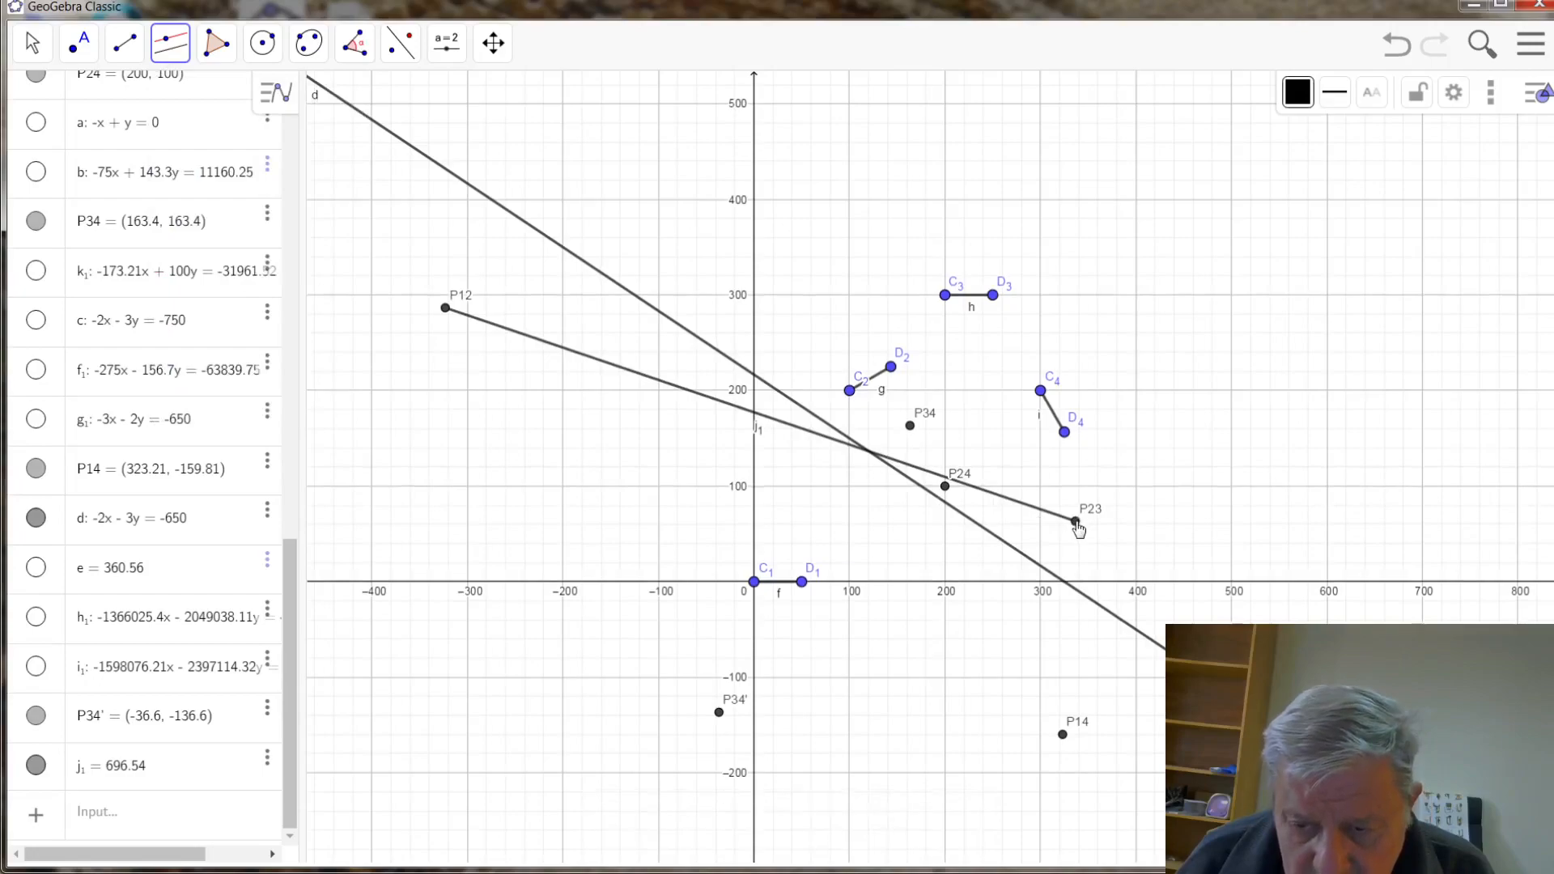
click(1055, 580)
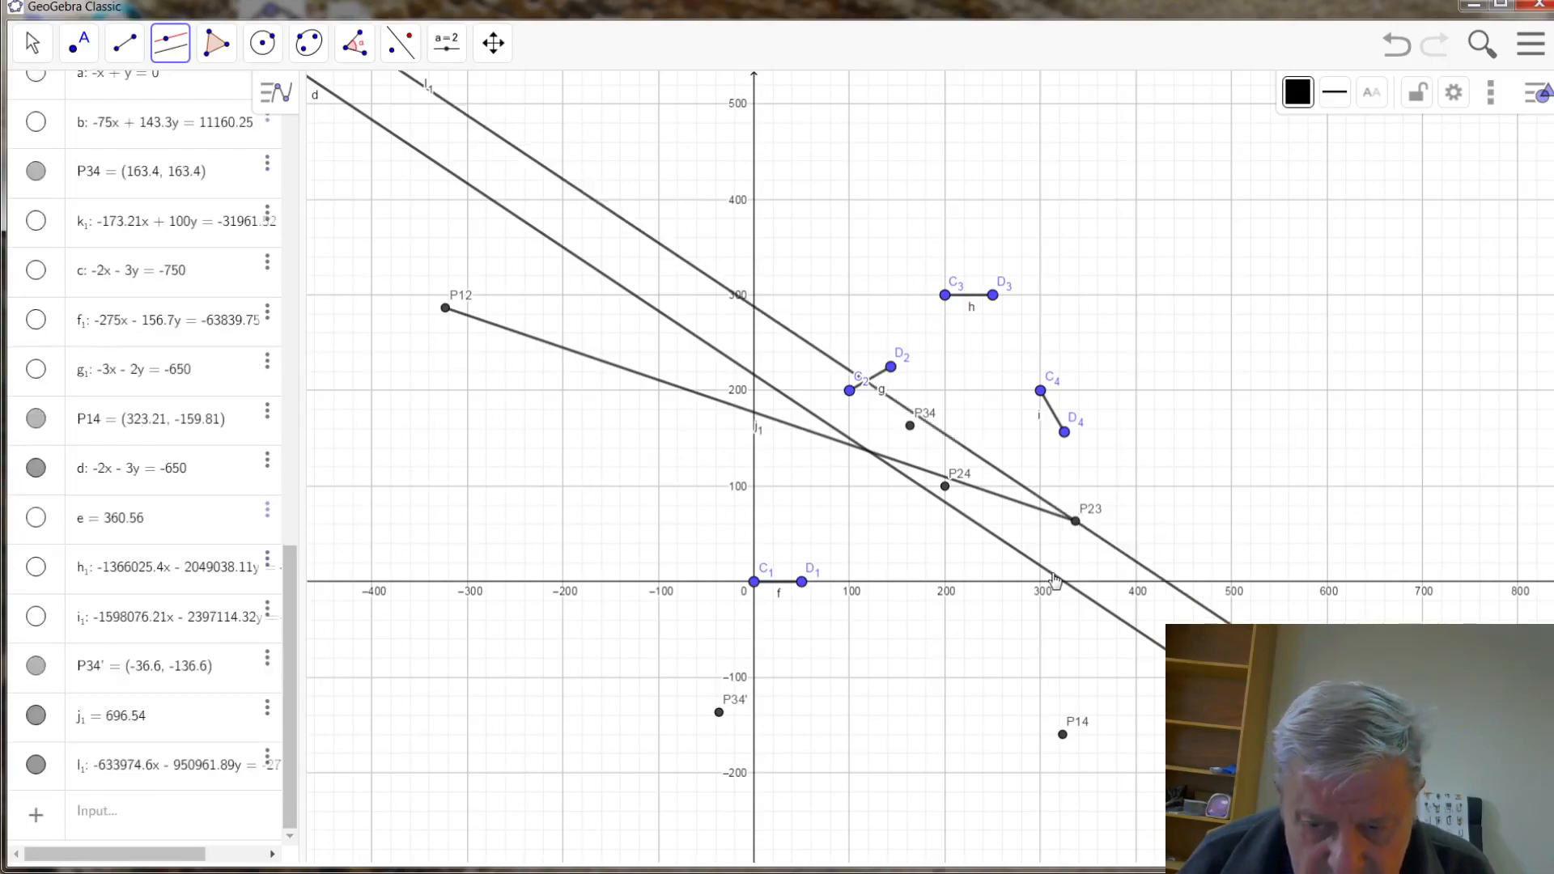
click(446, 308)
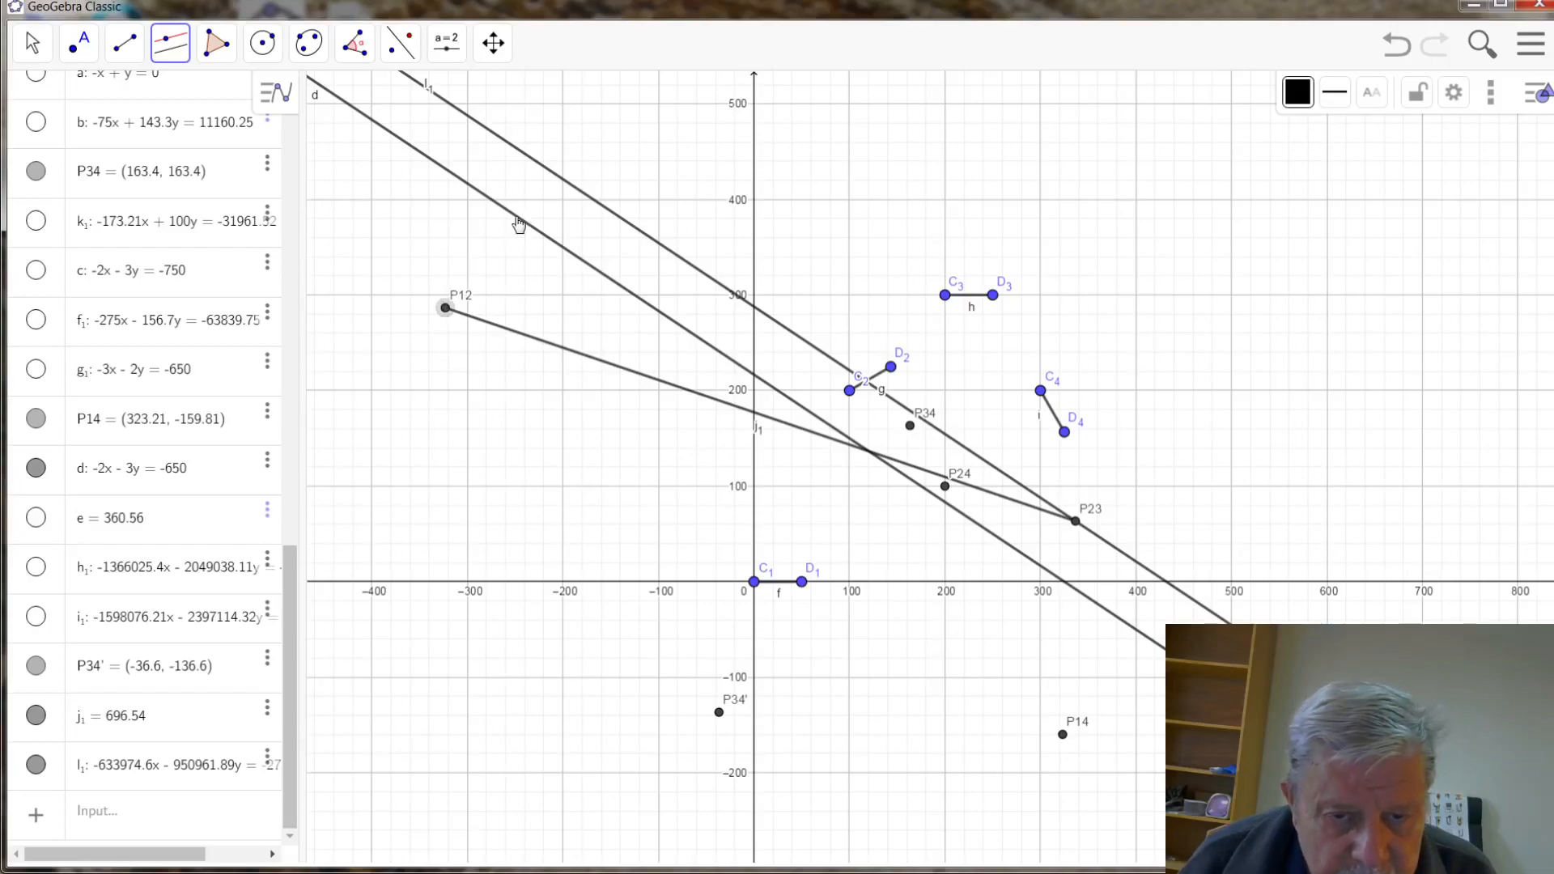
click(519, 225)
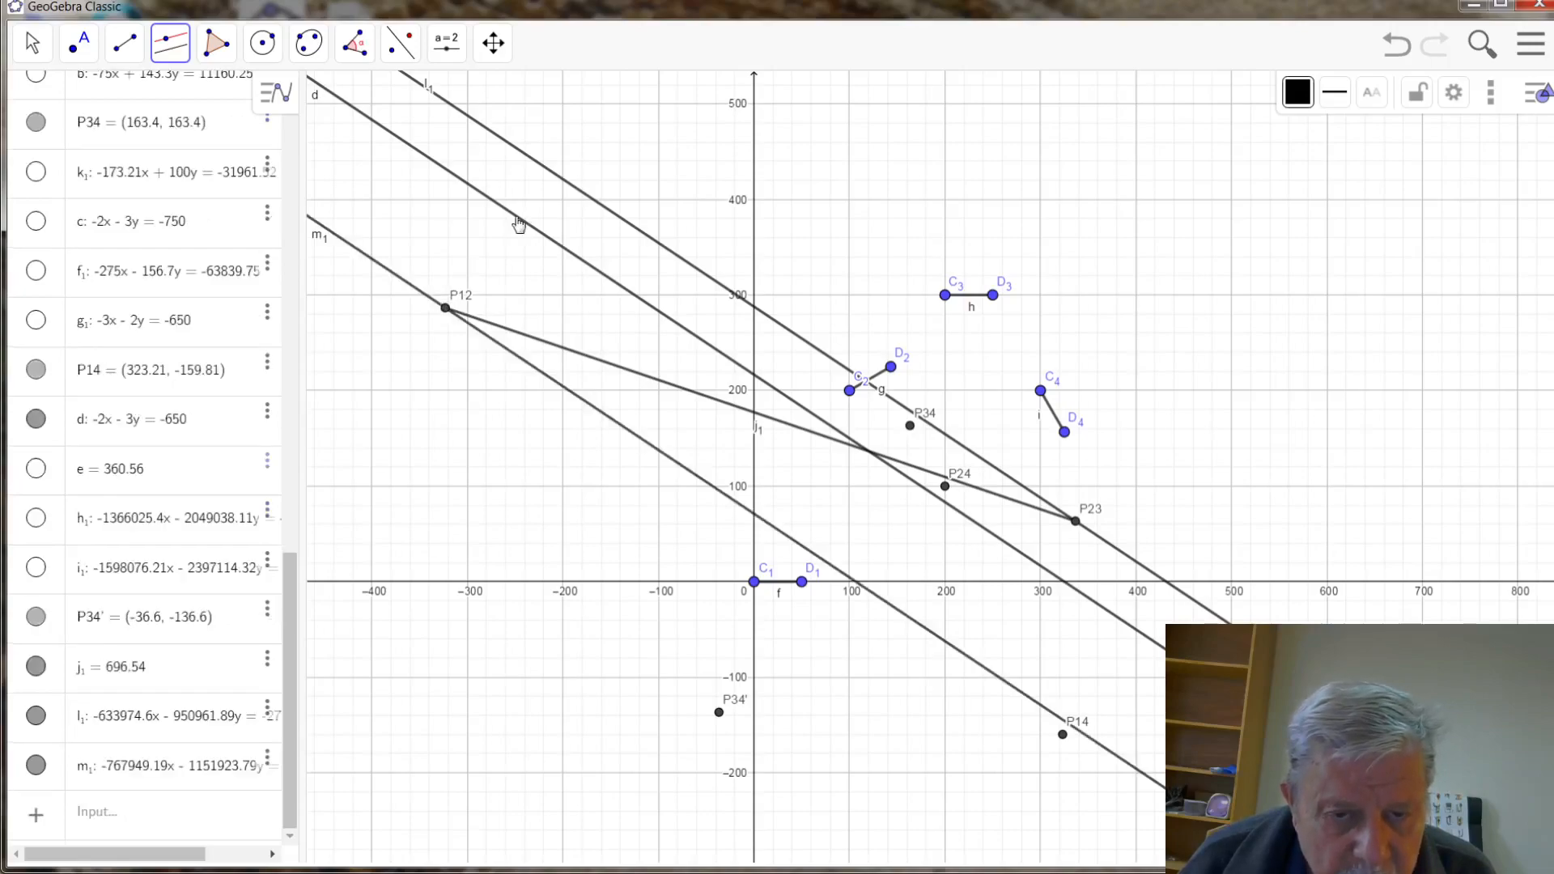
right_click(684, 337)
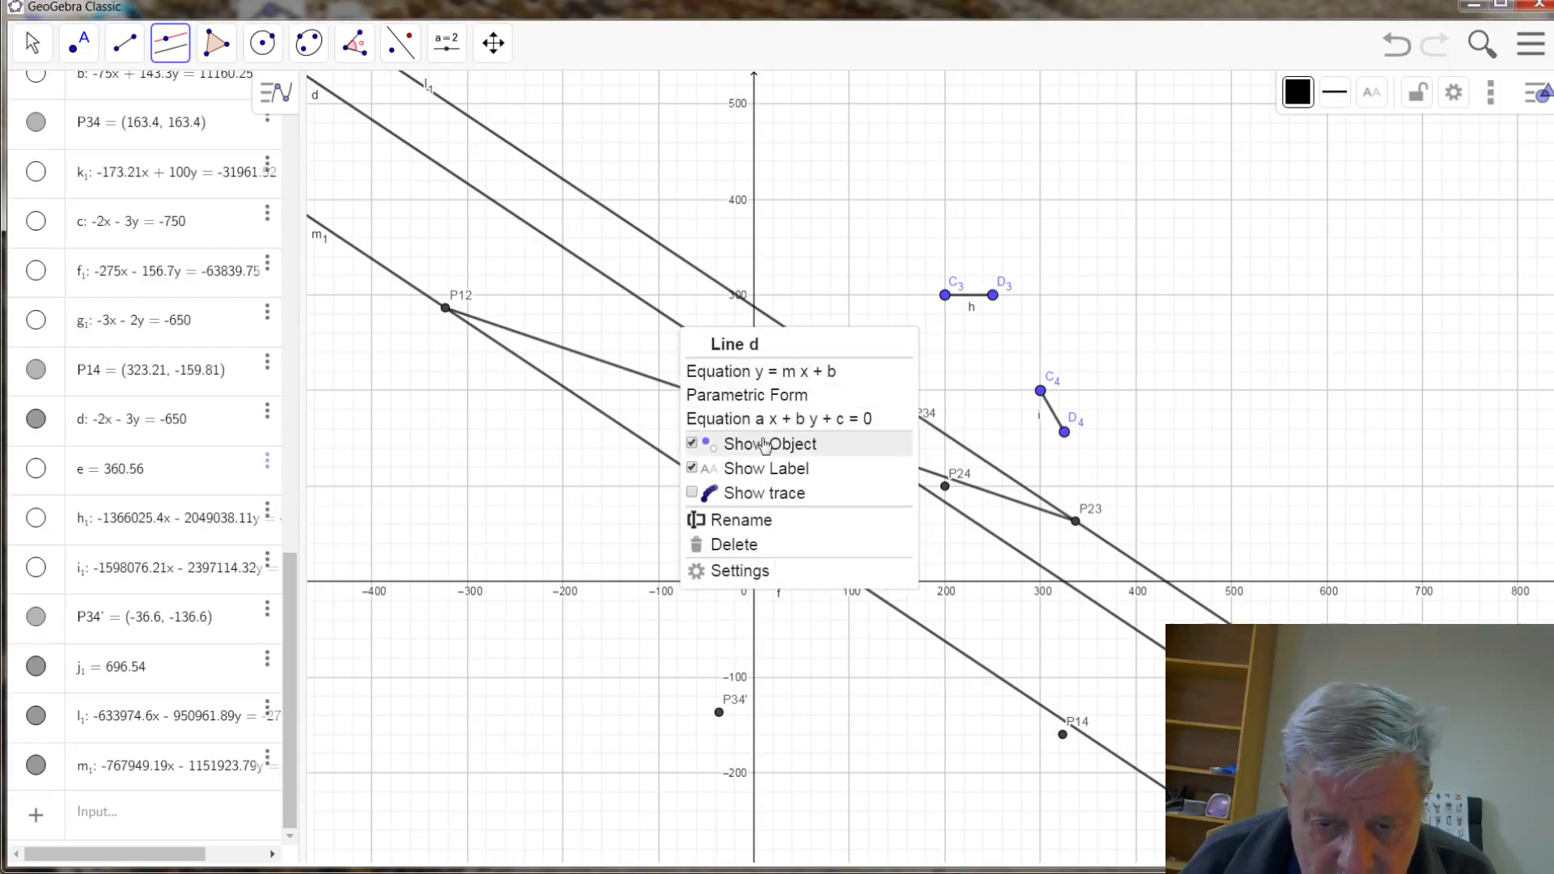
click(699, 444)
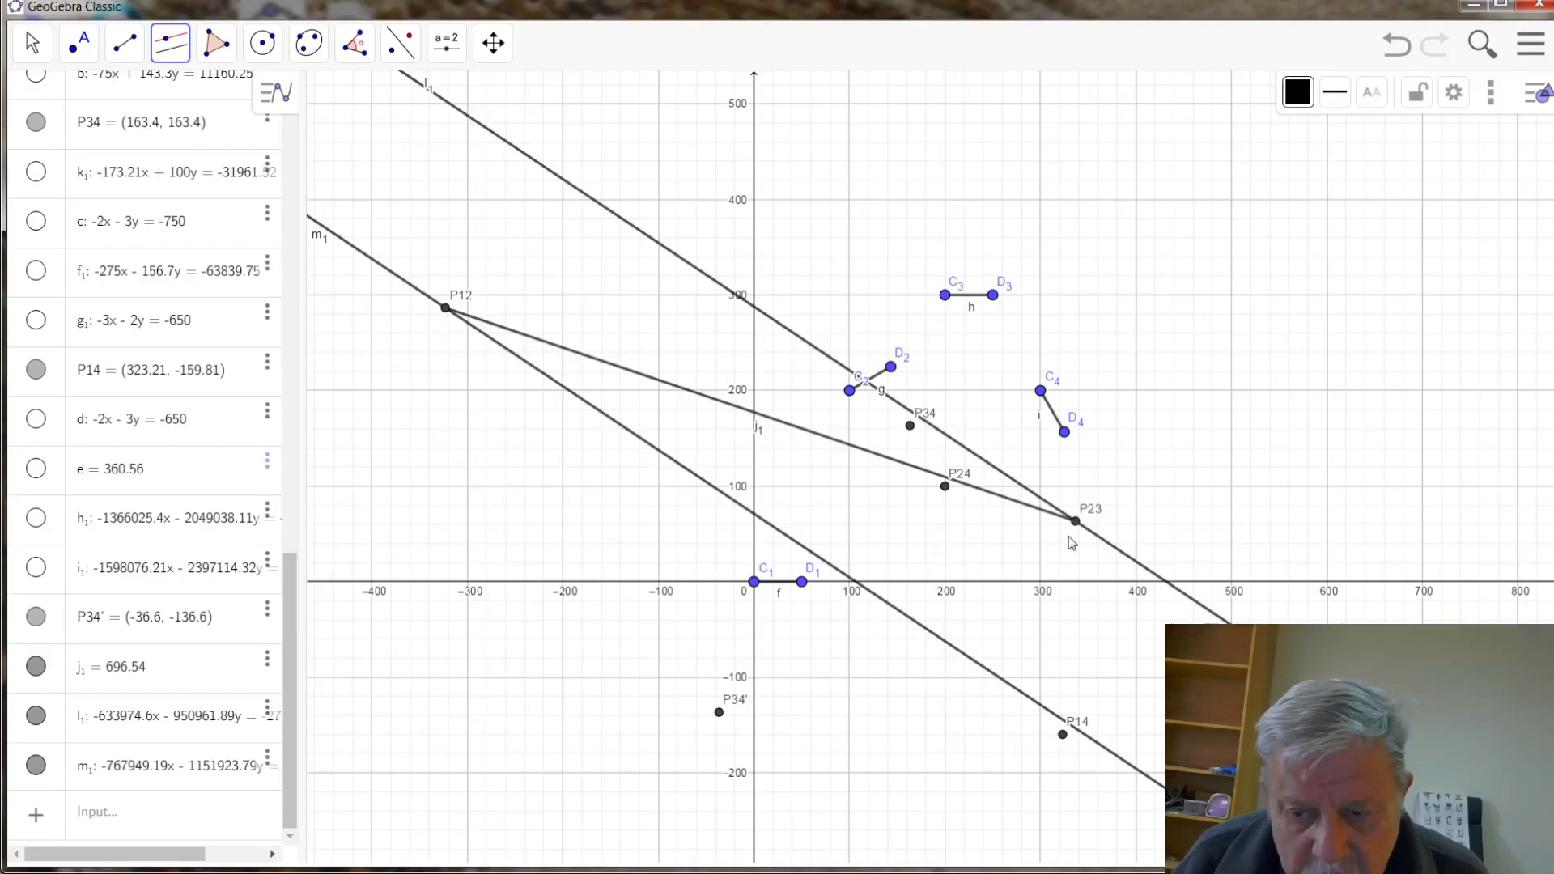
- Reflect P23 about the parallel line through P12
click(399, 42)
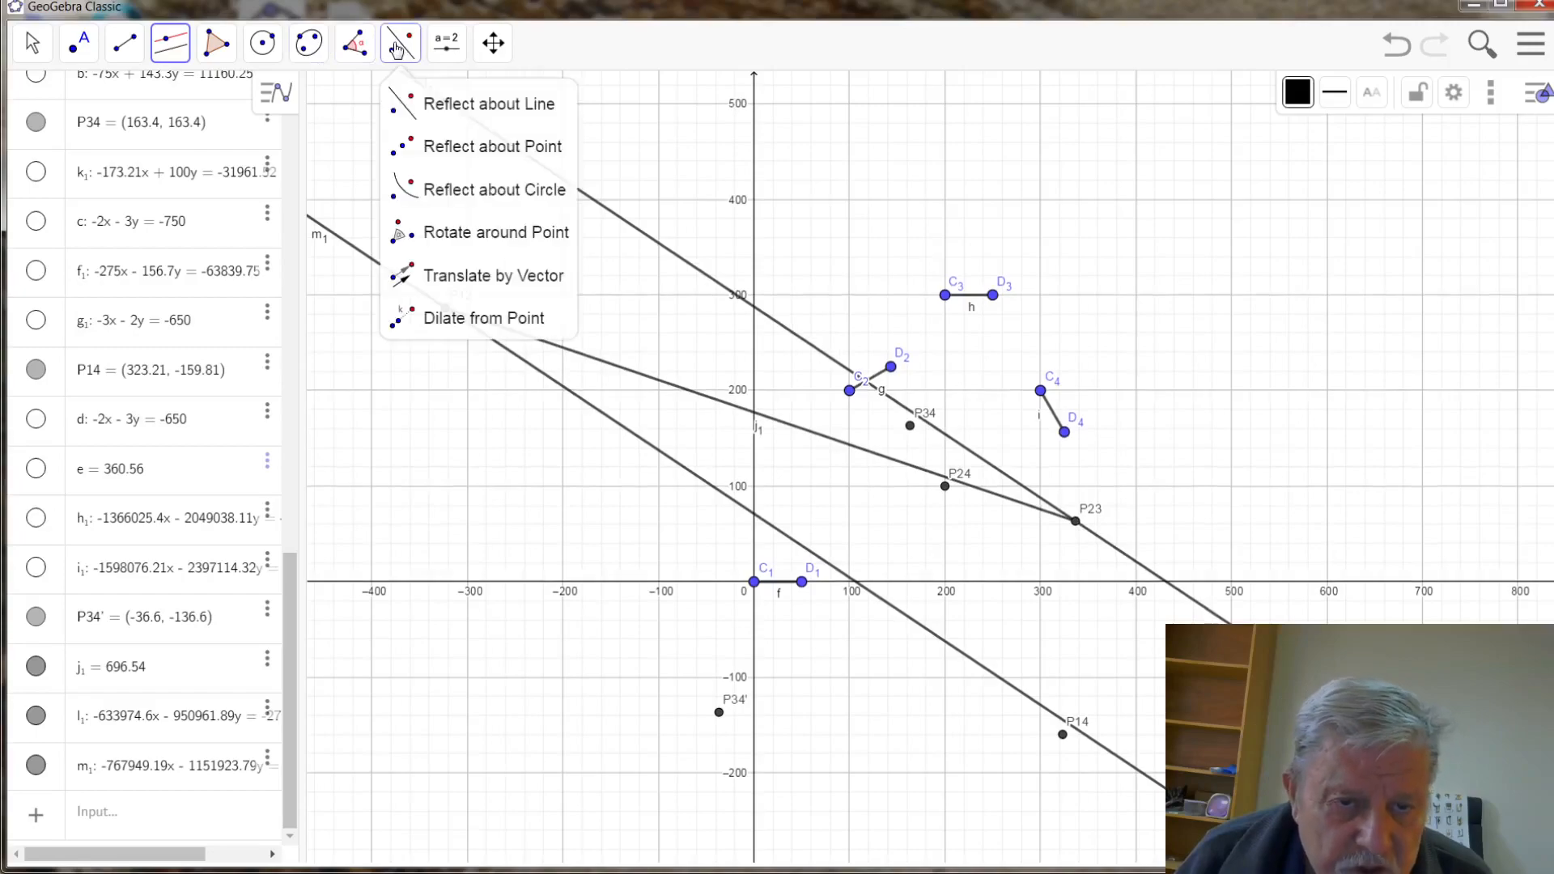
click(407, 102)
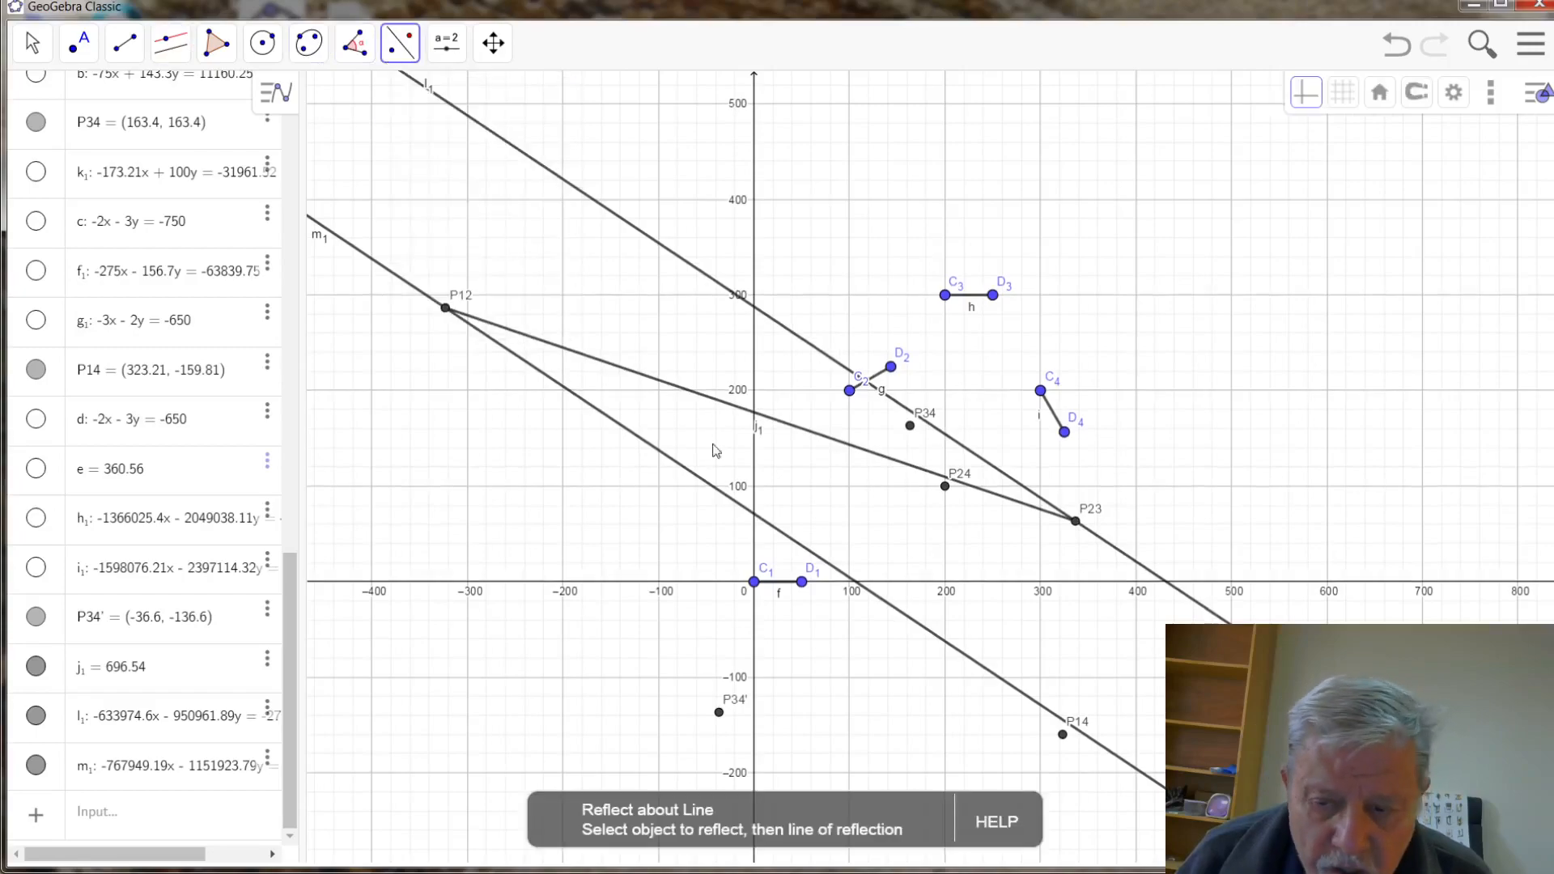
click(1076, 523)
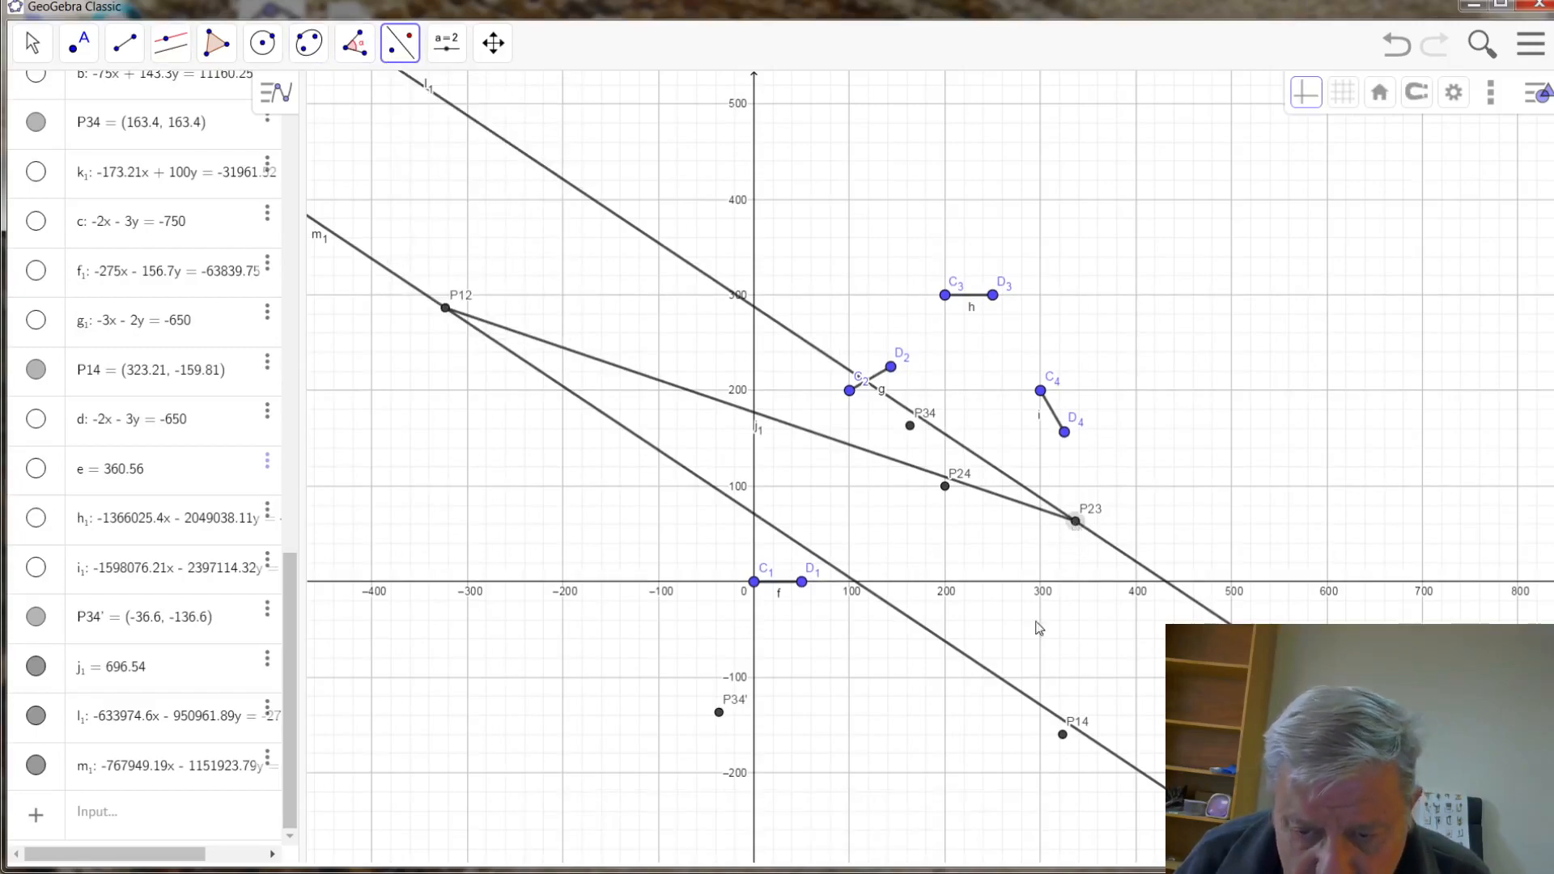
click(1004, 688)
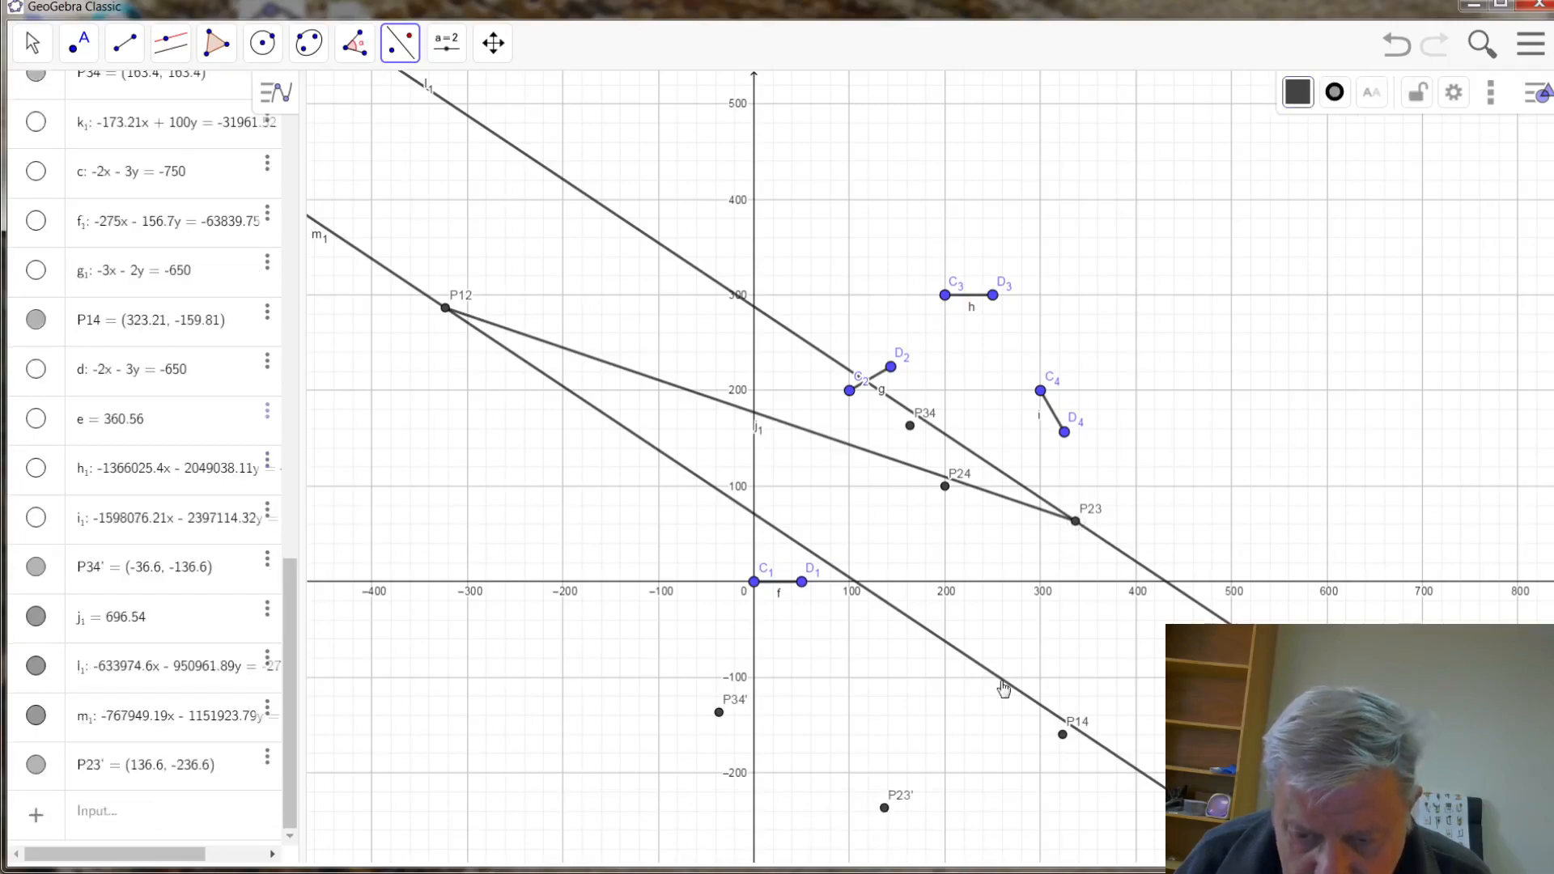
- Rename the reflected image of P23 as P23_1
right_click(885, 810)
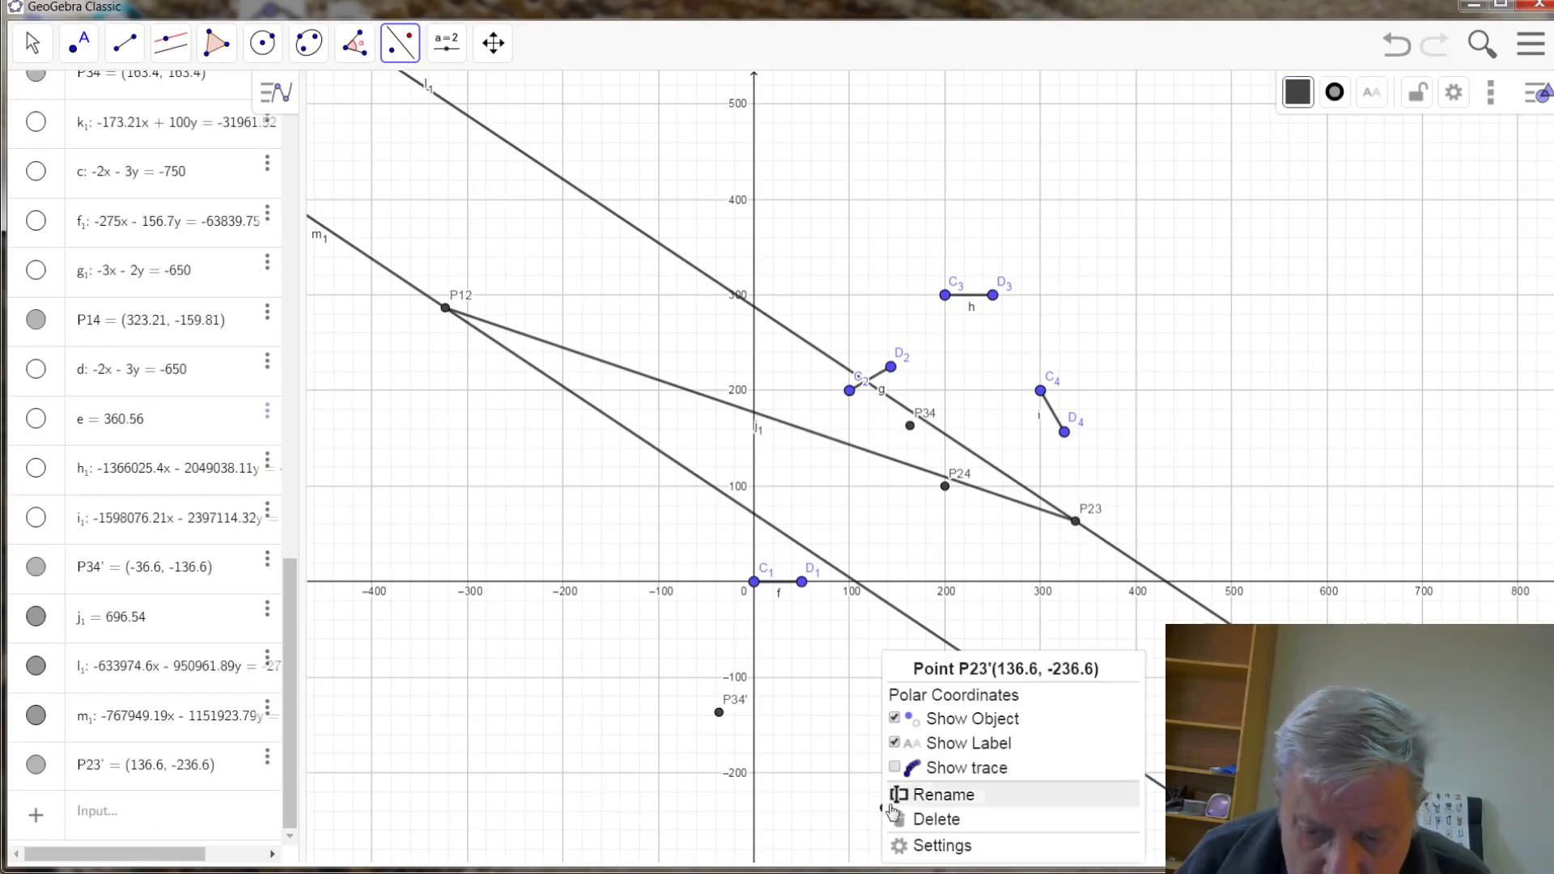
click(945, 793)
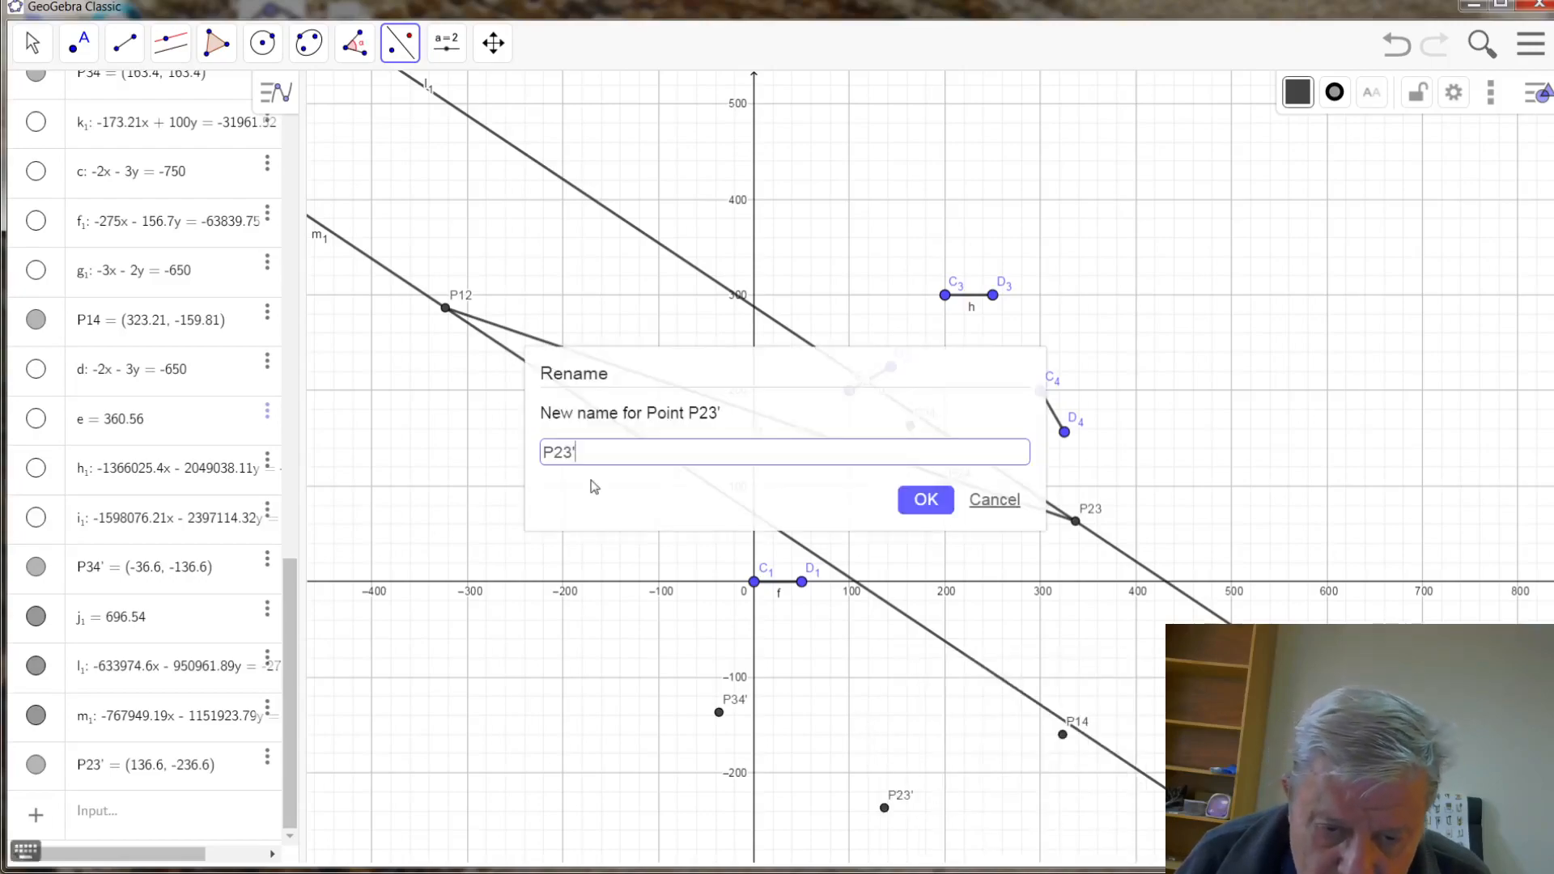
key(BackSpace)
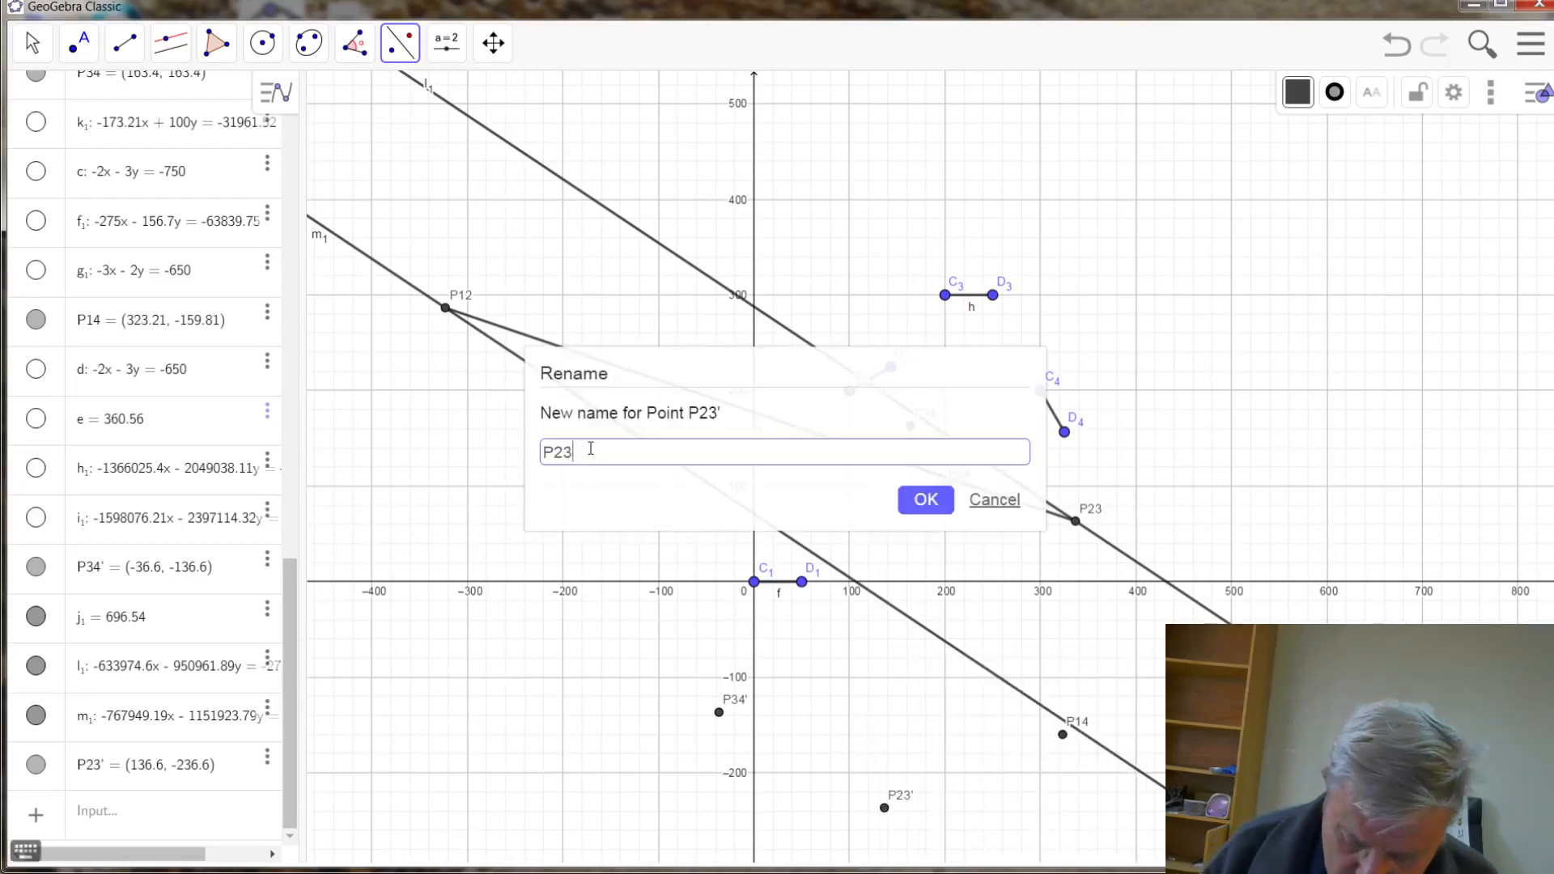
text(_1)
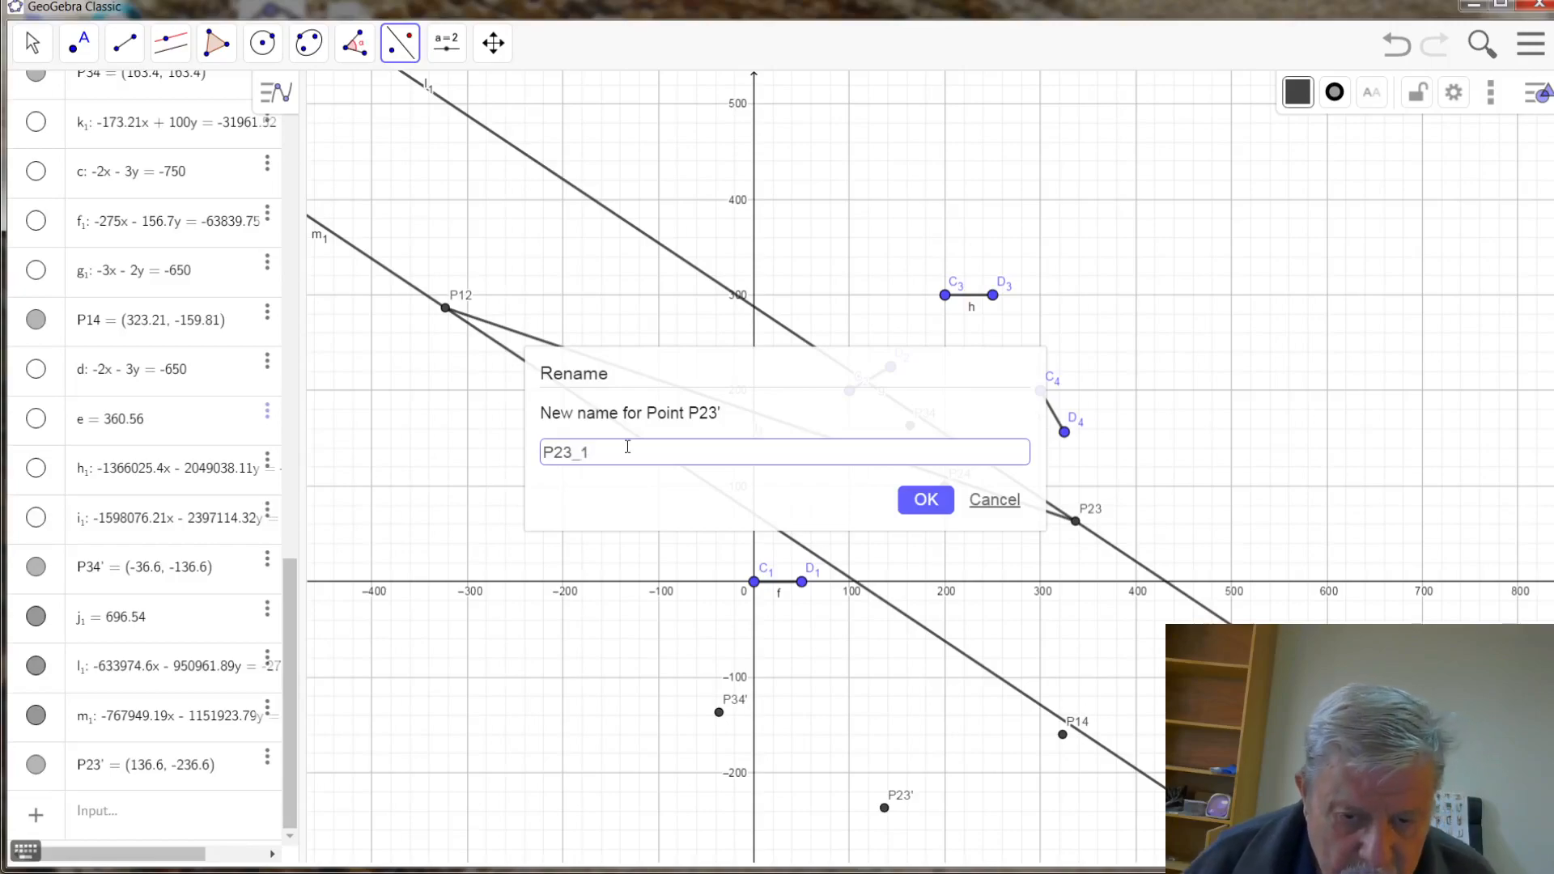
click(924, 500)
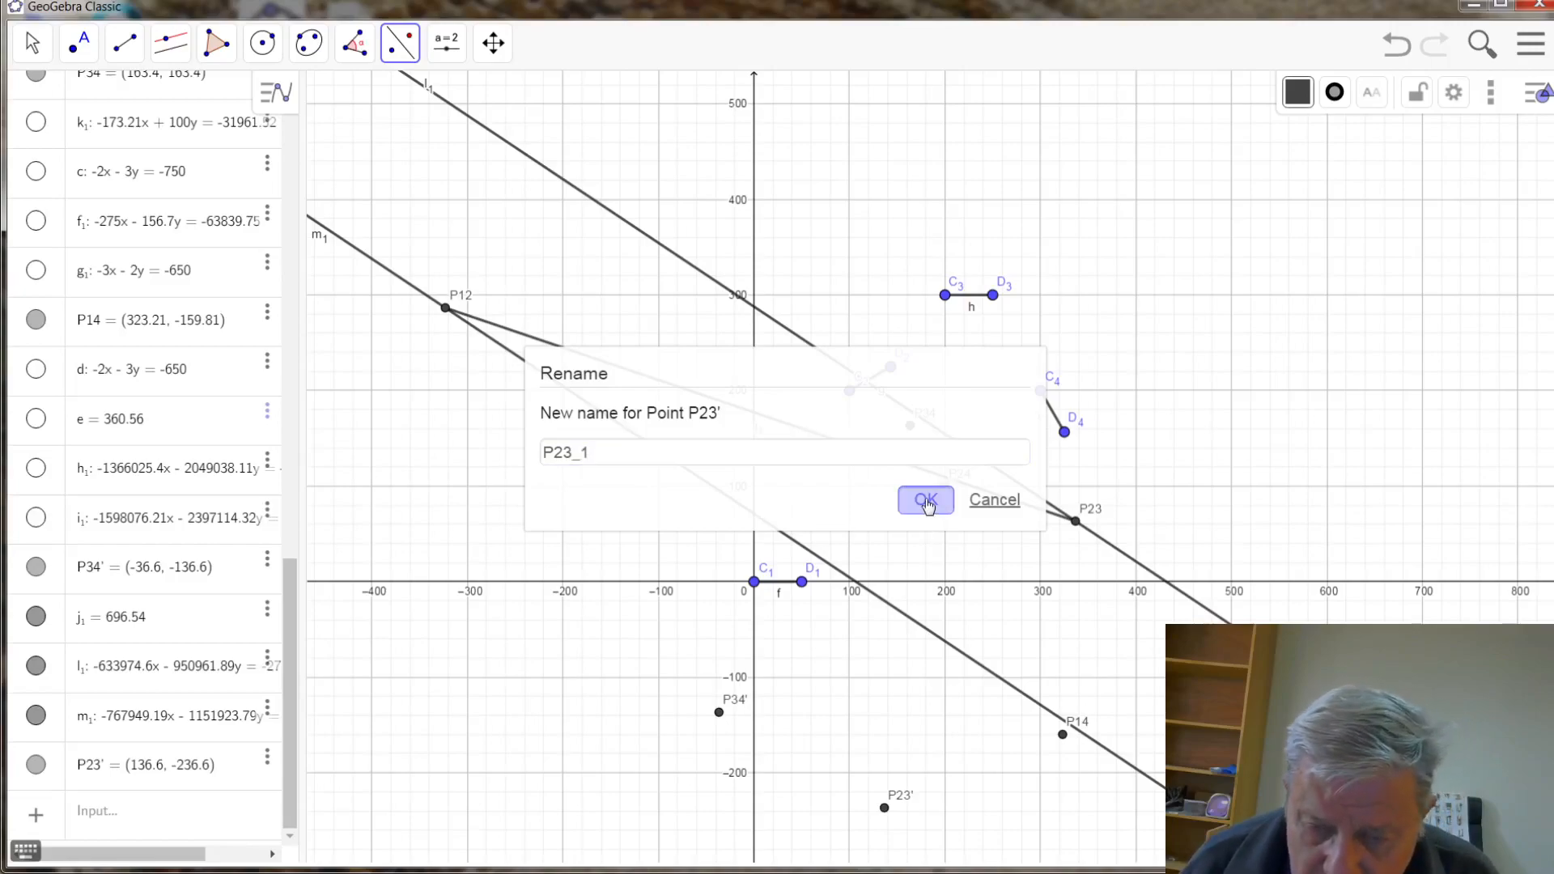
- Hide the parallel lines through P12 and P23 and the segment between these poles
right_click(941, 645)
click(1022, 719)
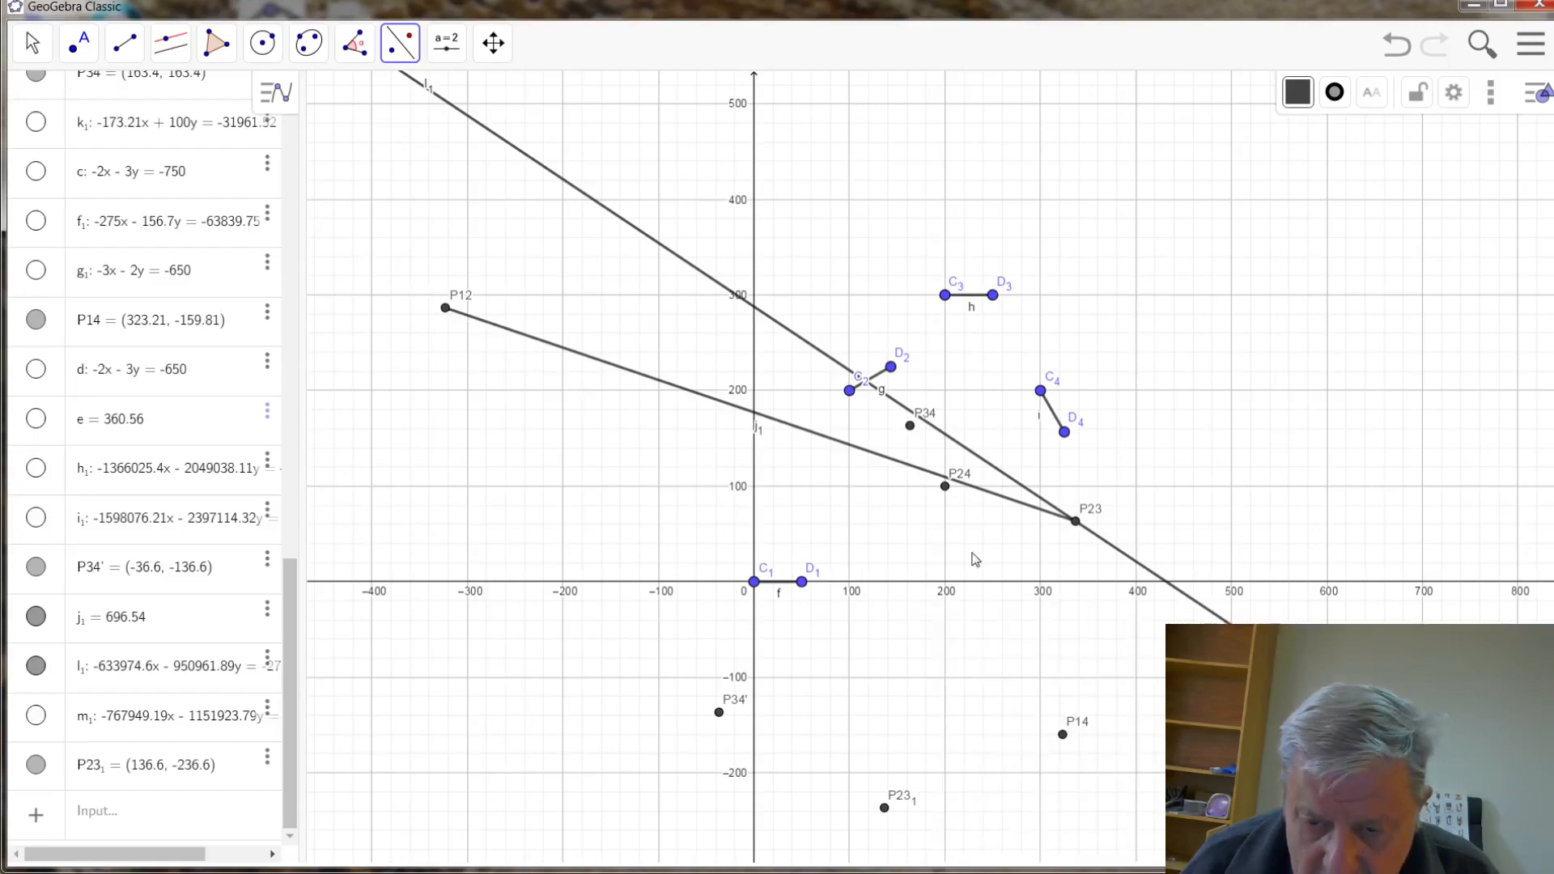
right_click(1008, 503)
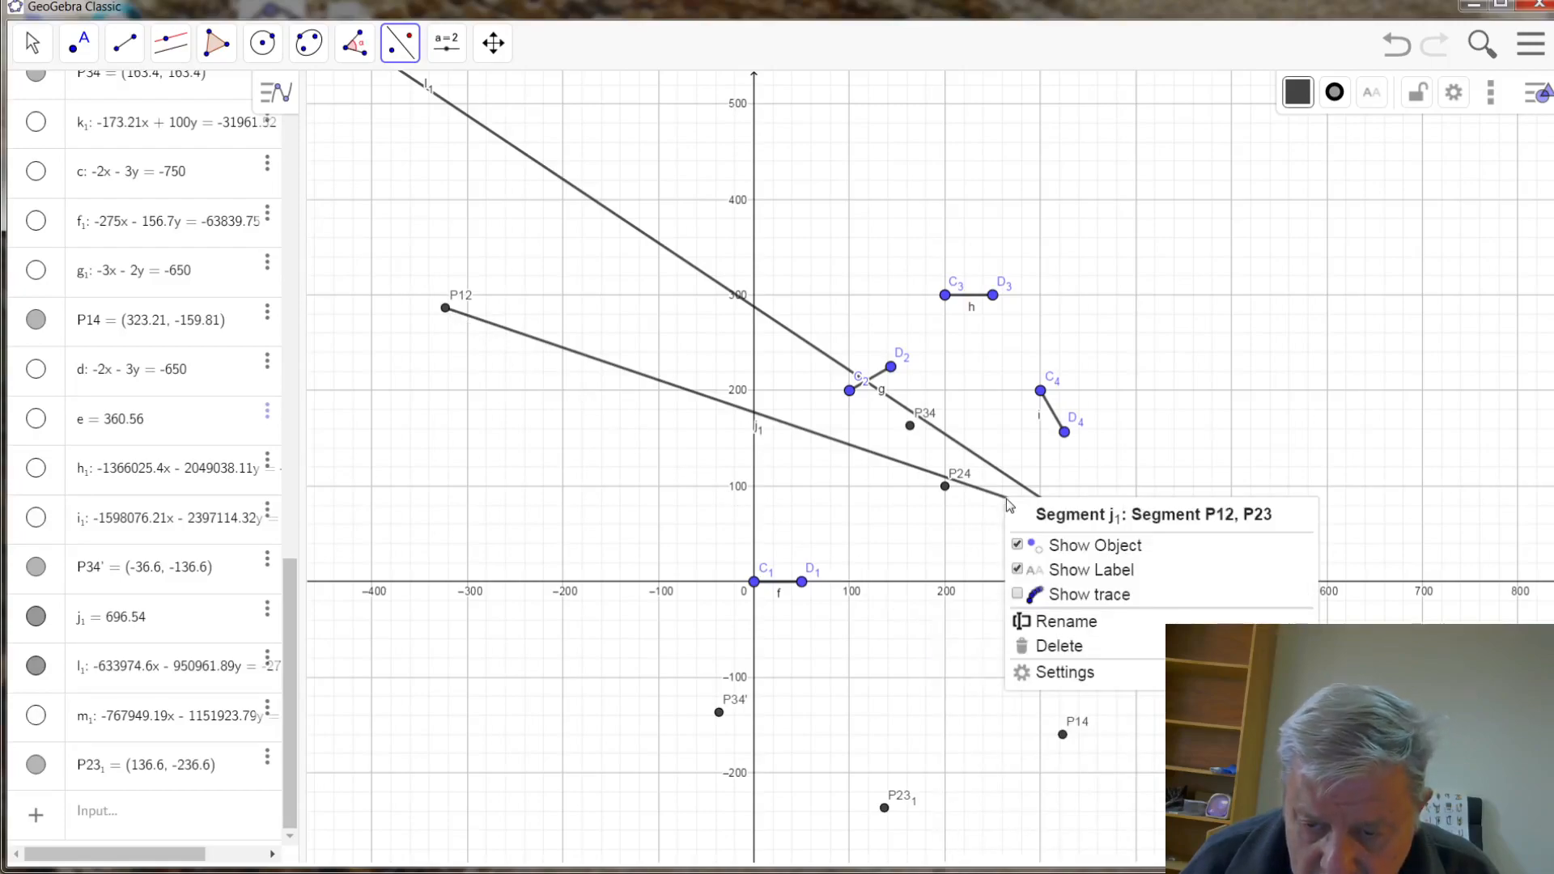
click(1059, 548)
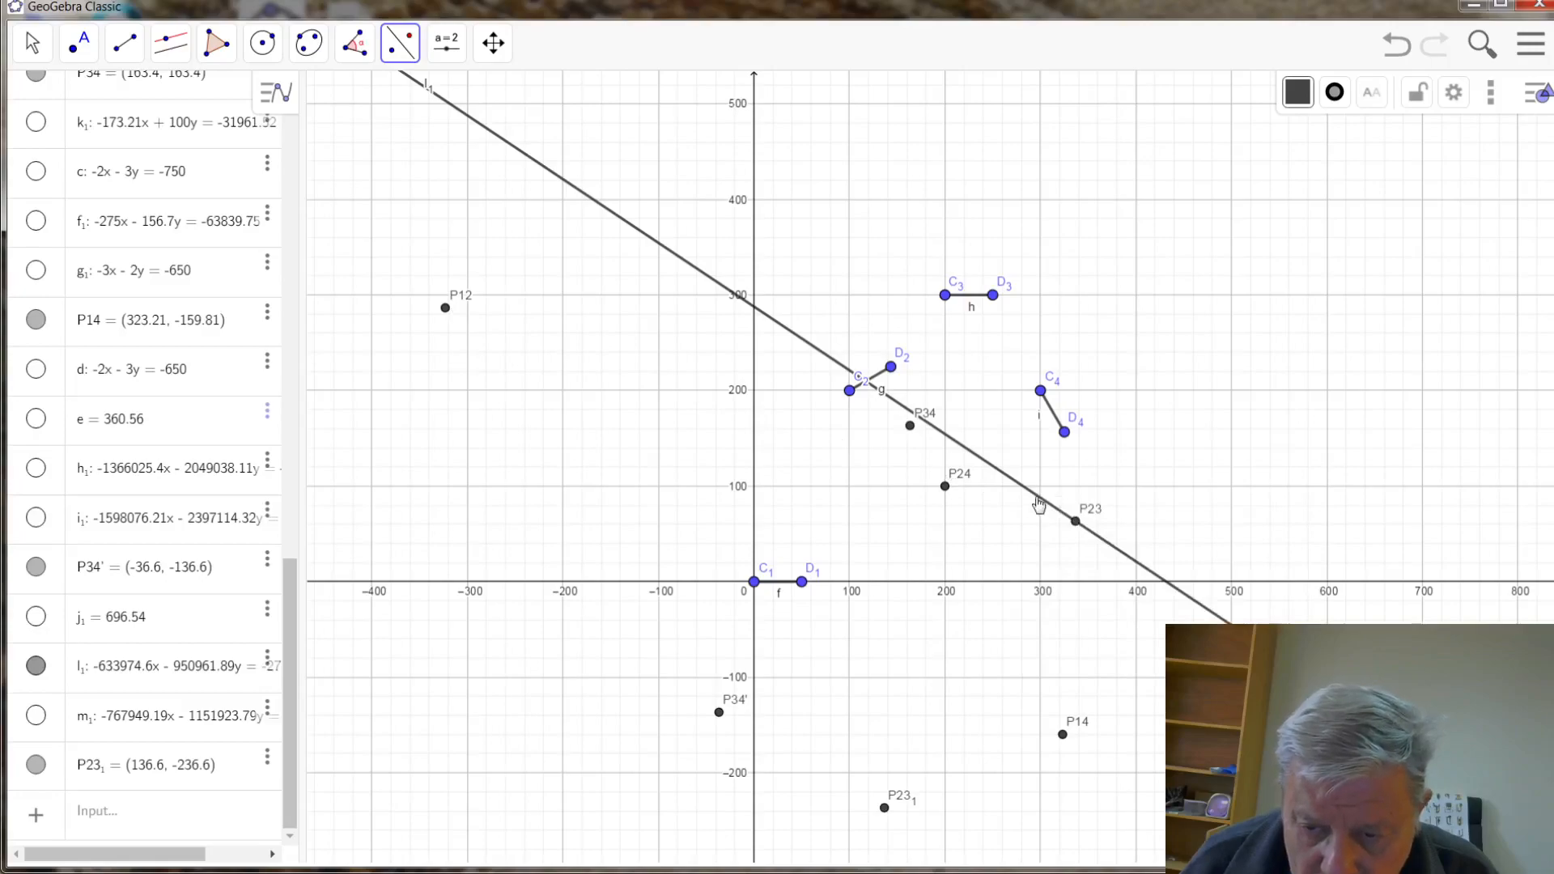
right_click(1039, 501)
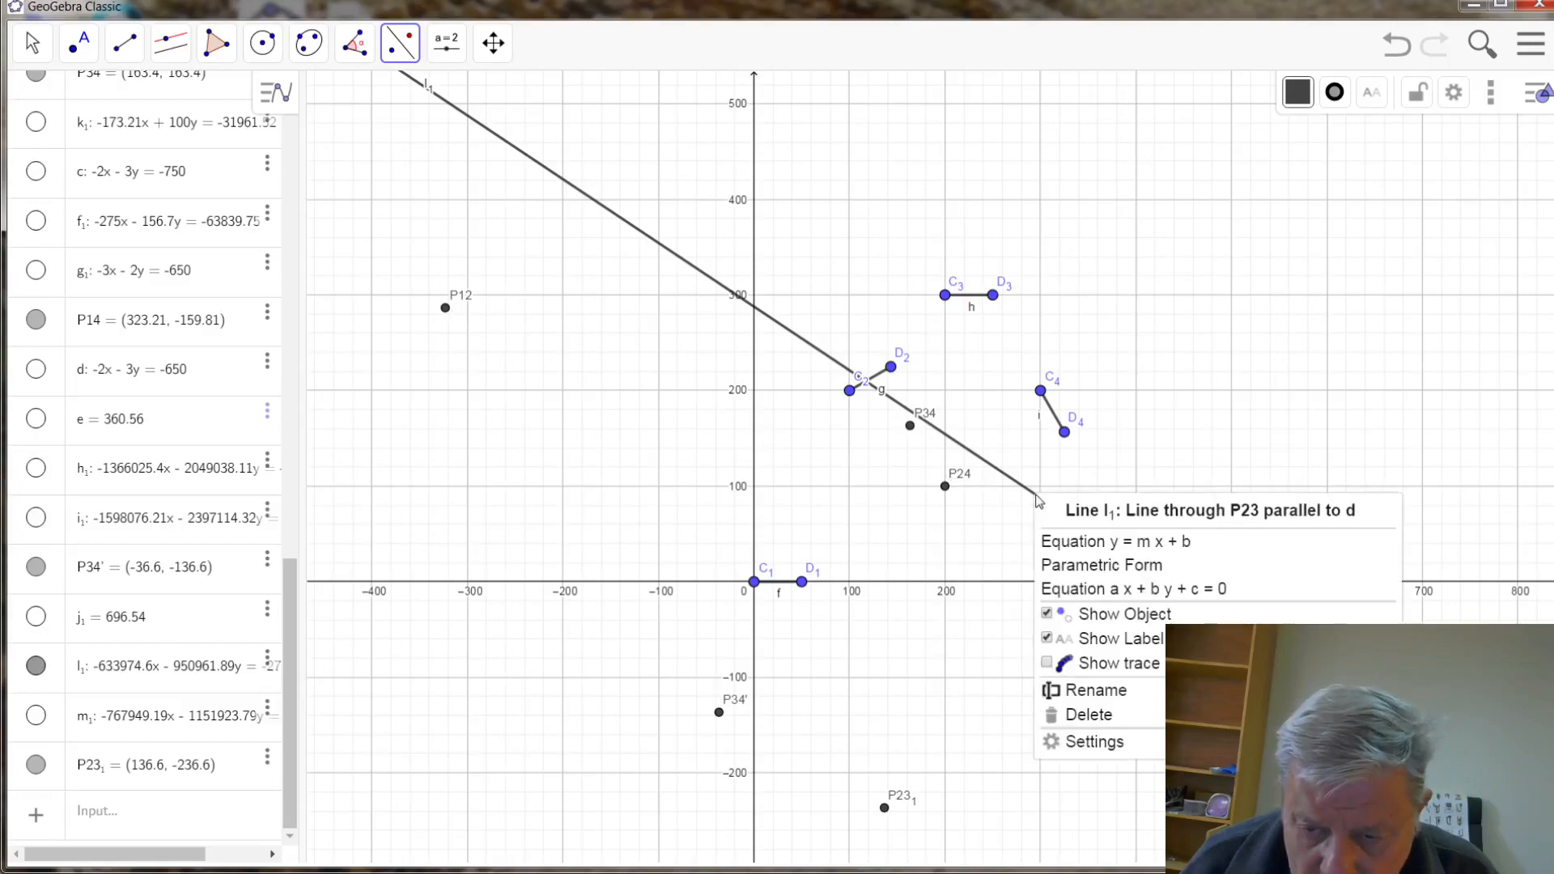
click(1136, 616)
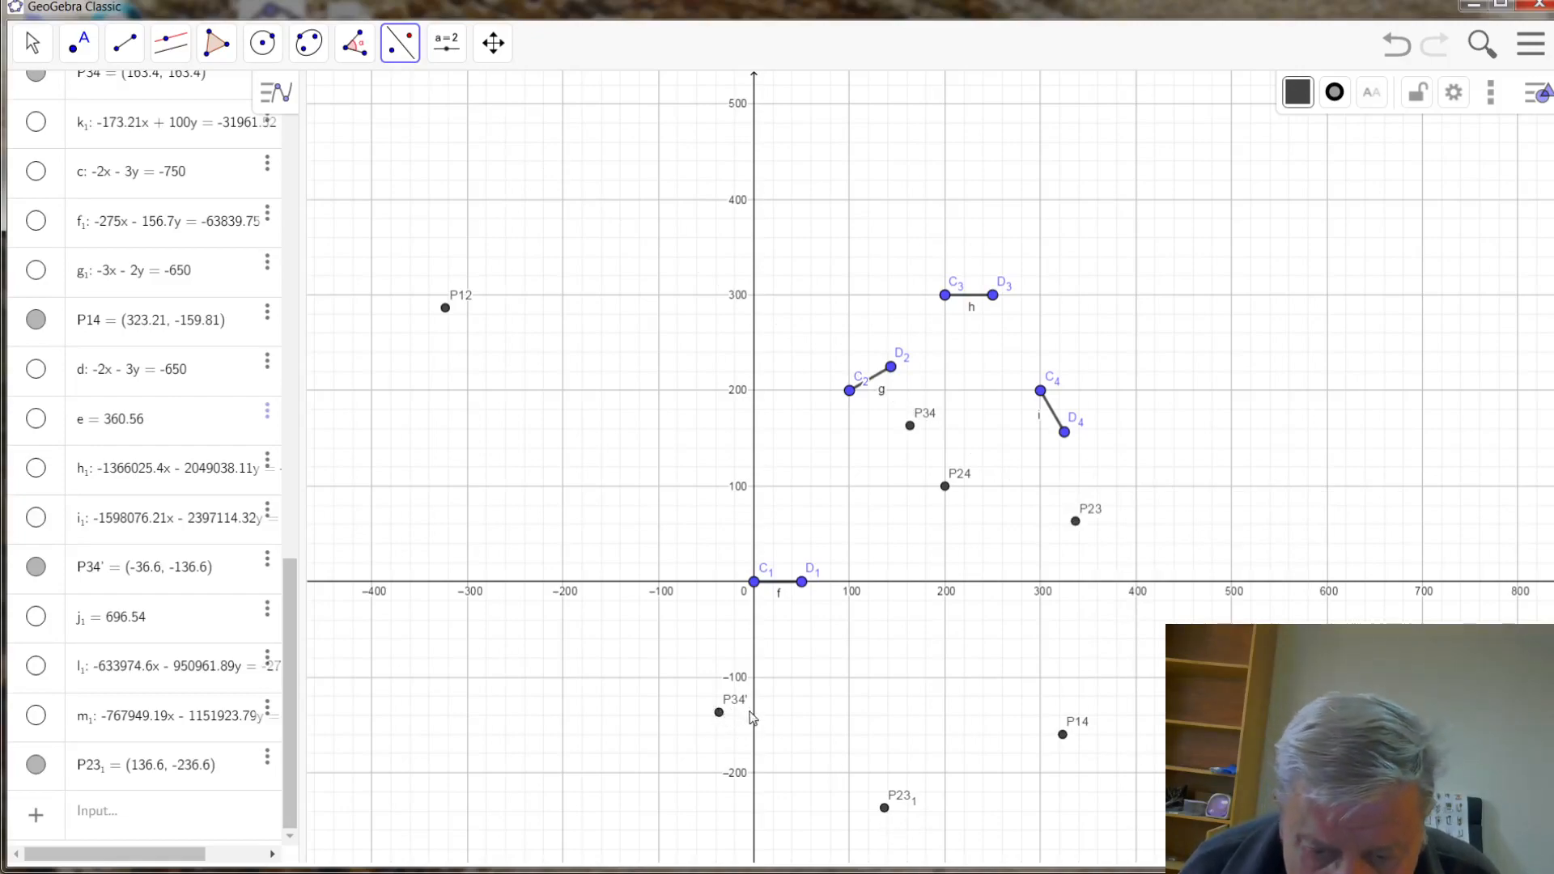
- Rename the reflected image of P34 as P34_1
scroll(744, 720, up, 2)
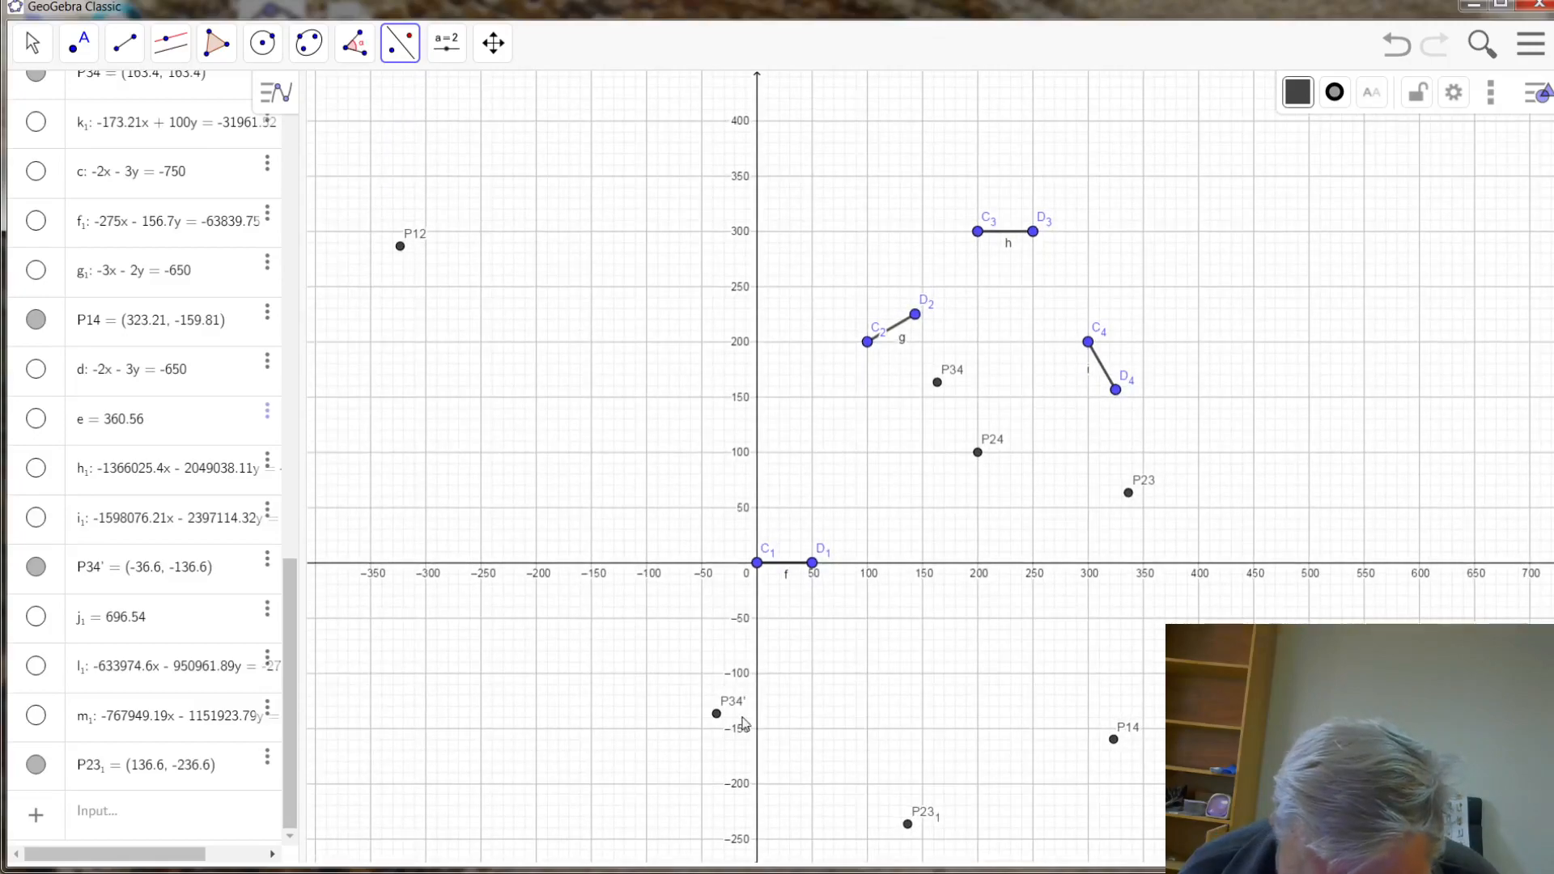
scroll(743, 723, up, 3)
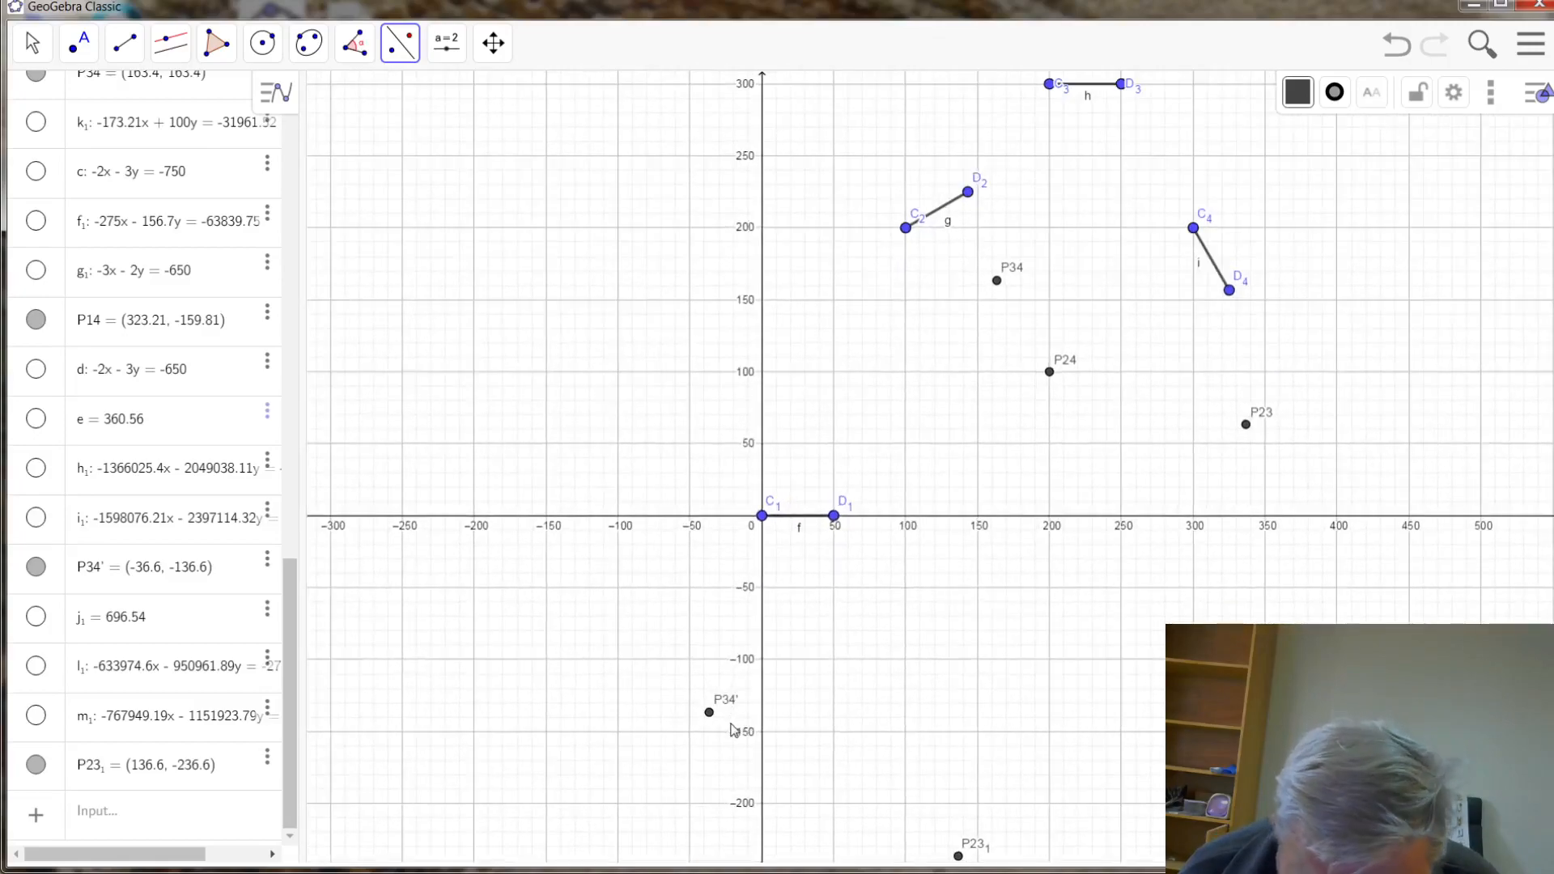
scroll(735, 729, up, 3)
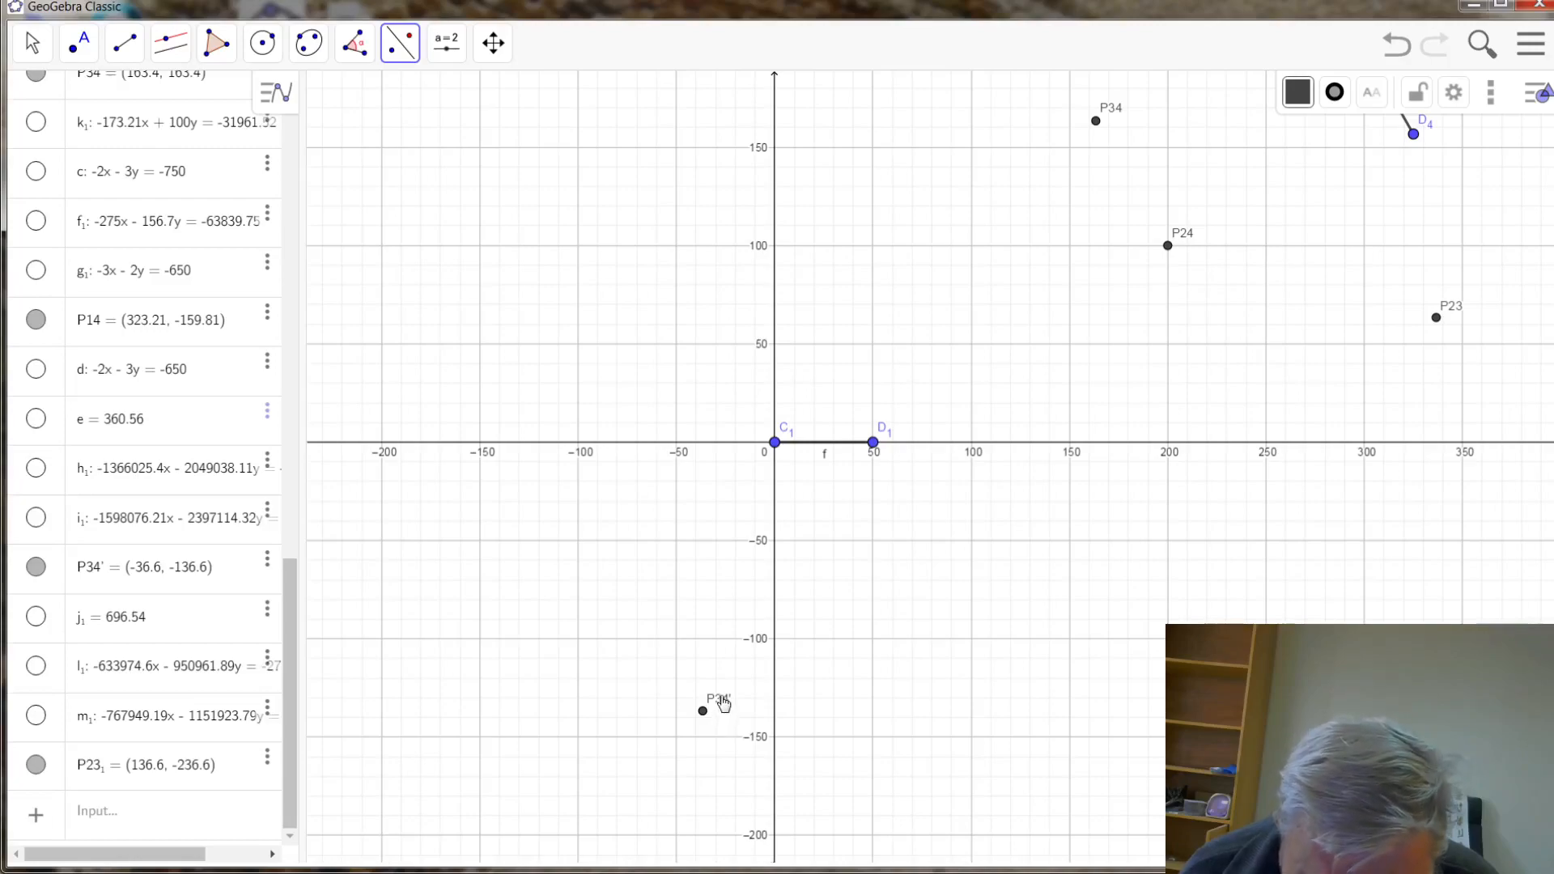
right_click(724, 705)
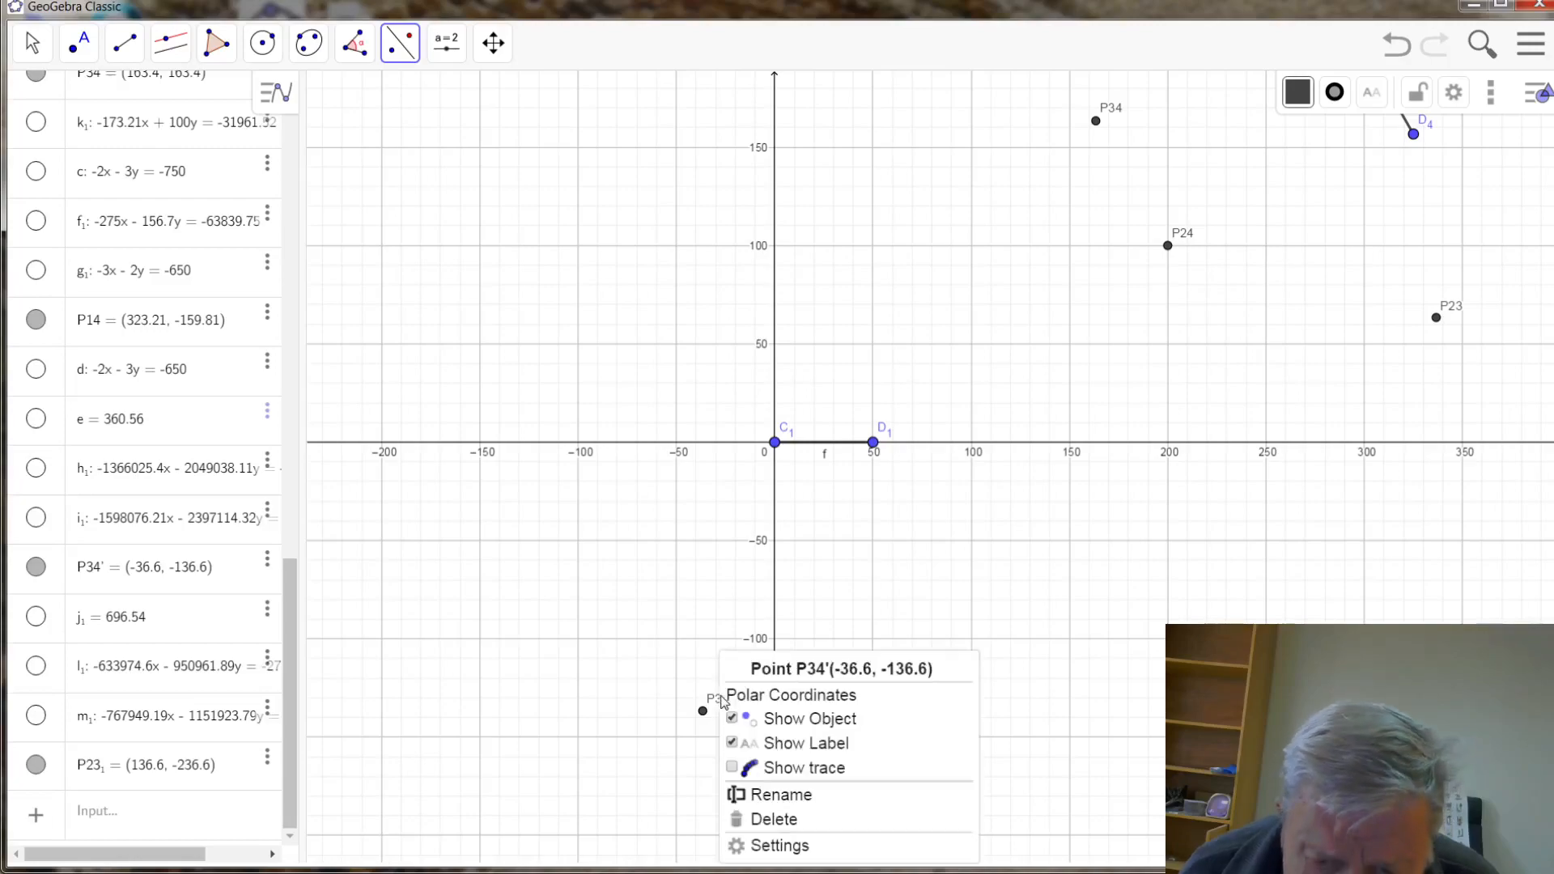
click(795, 804)
key(BackSpace)
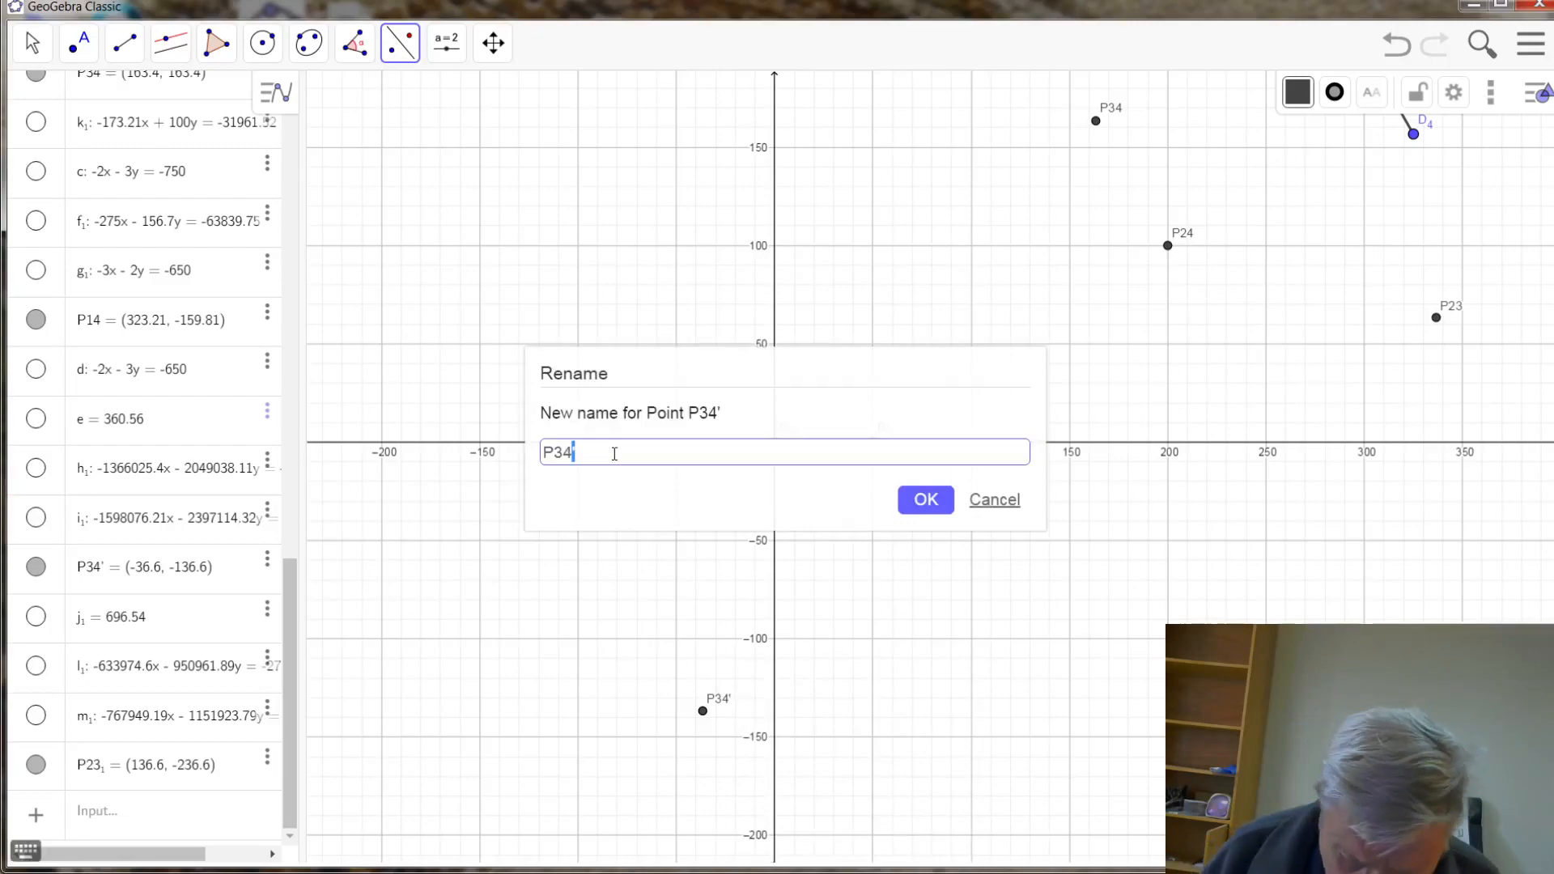
text(_1)
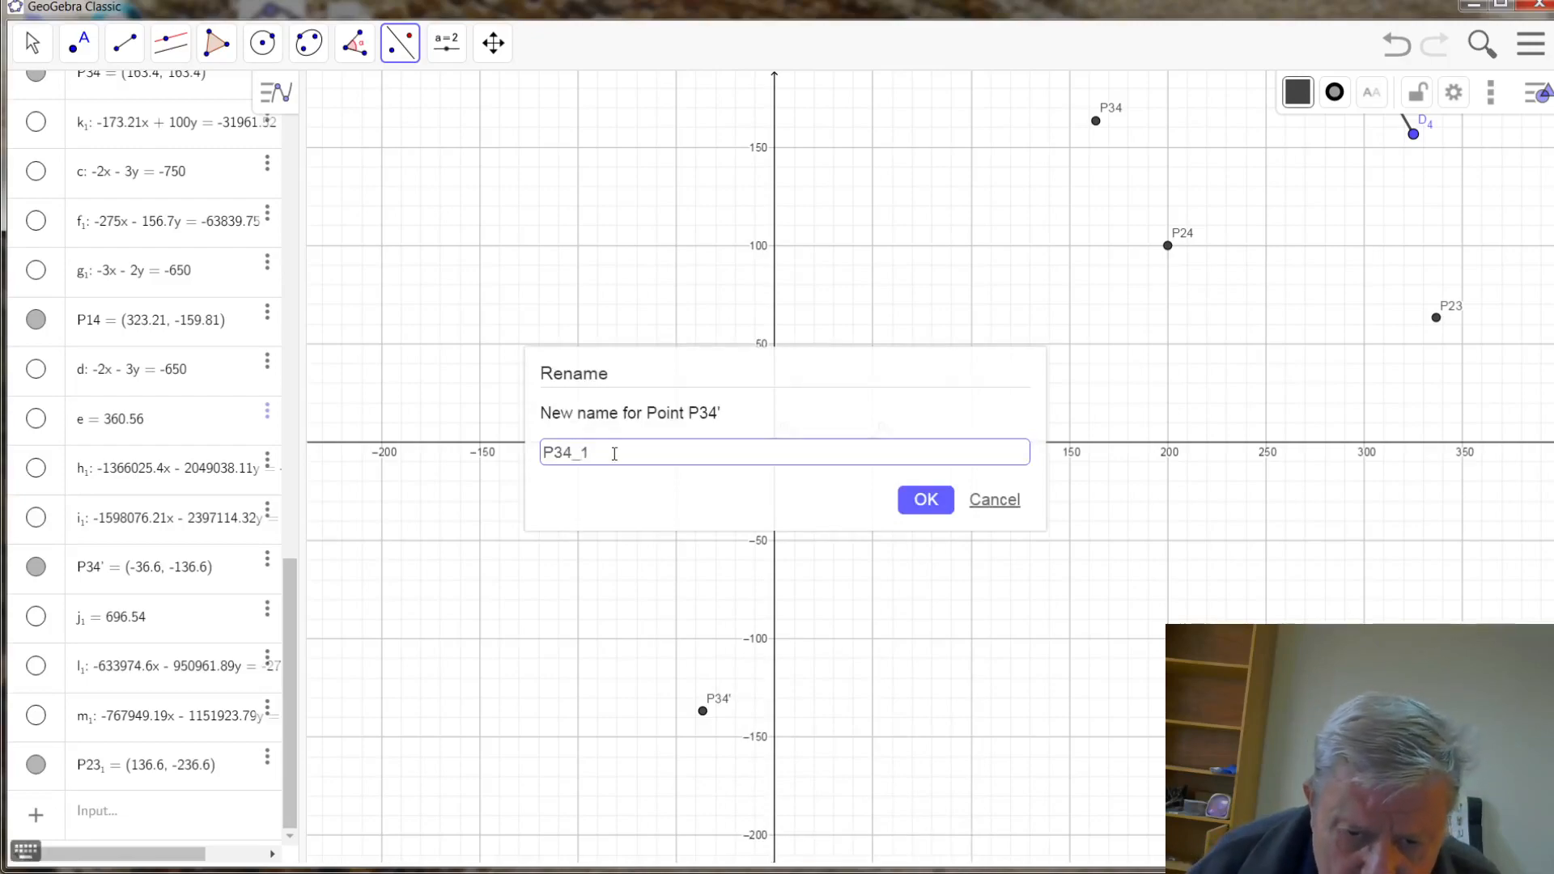
click(936, 497)
- Draw segments from P24 to P14, from P14 to P12, and from P12 to P24 to form the pole triangle
scroll(1154, 552, down, 3)
scroll(1153, 551, down, 1)
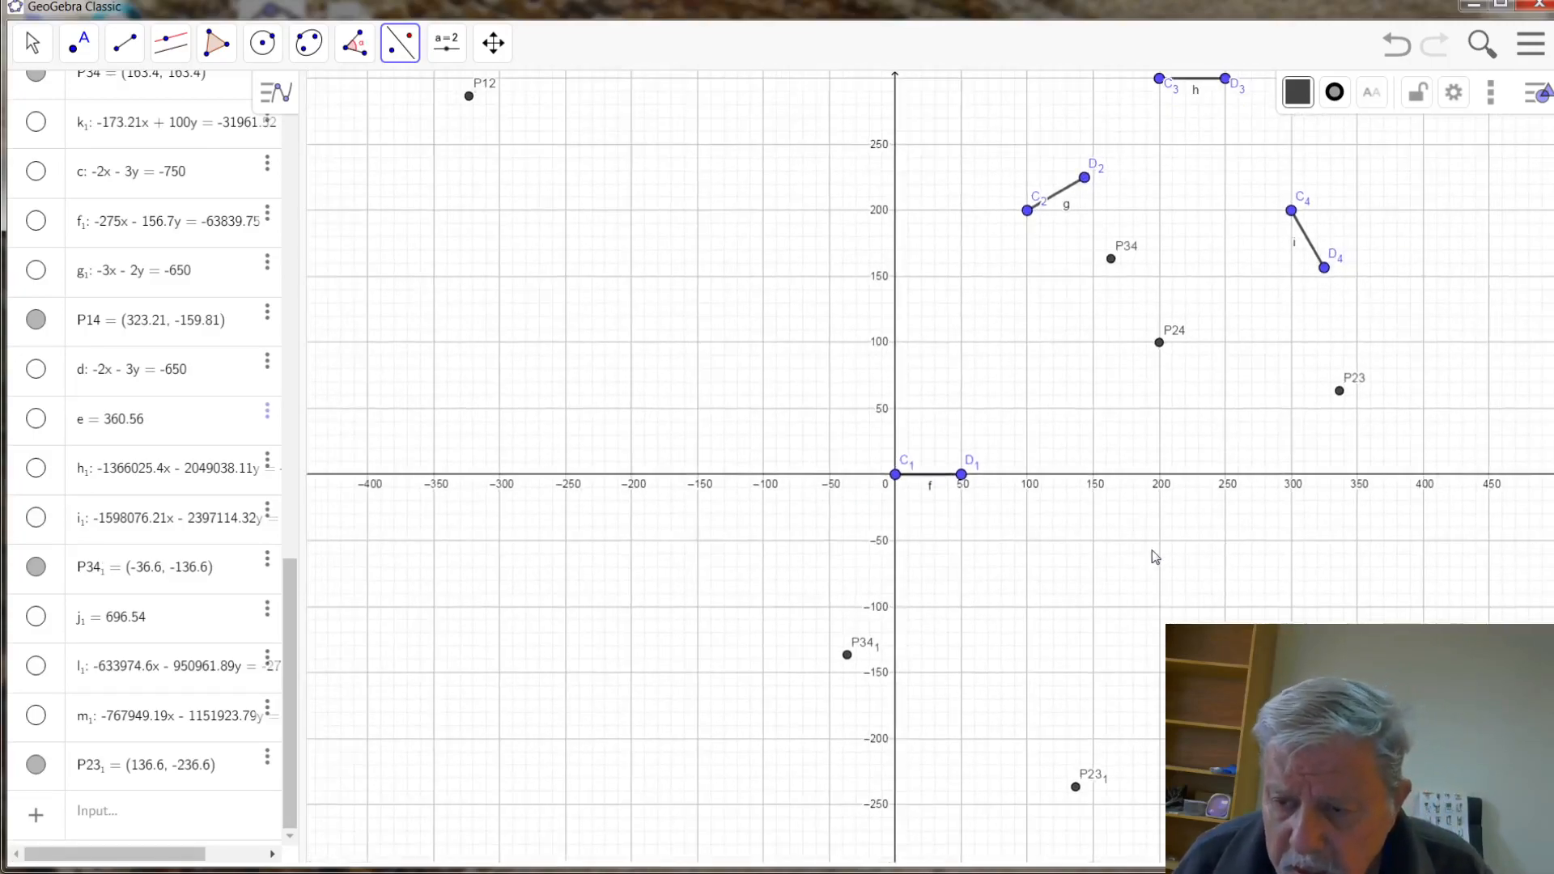
scroll(1166, 567, down, 1)
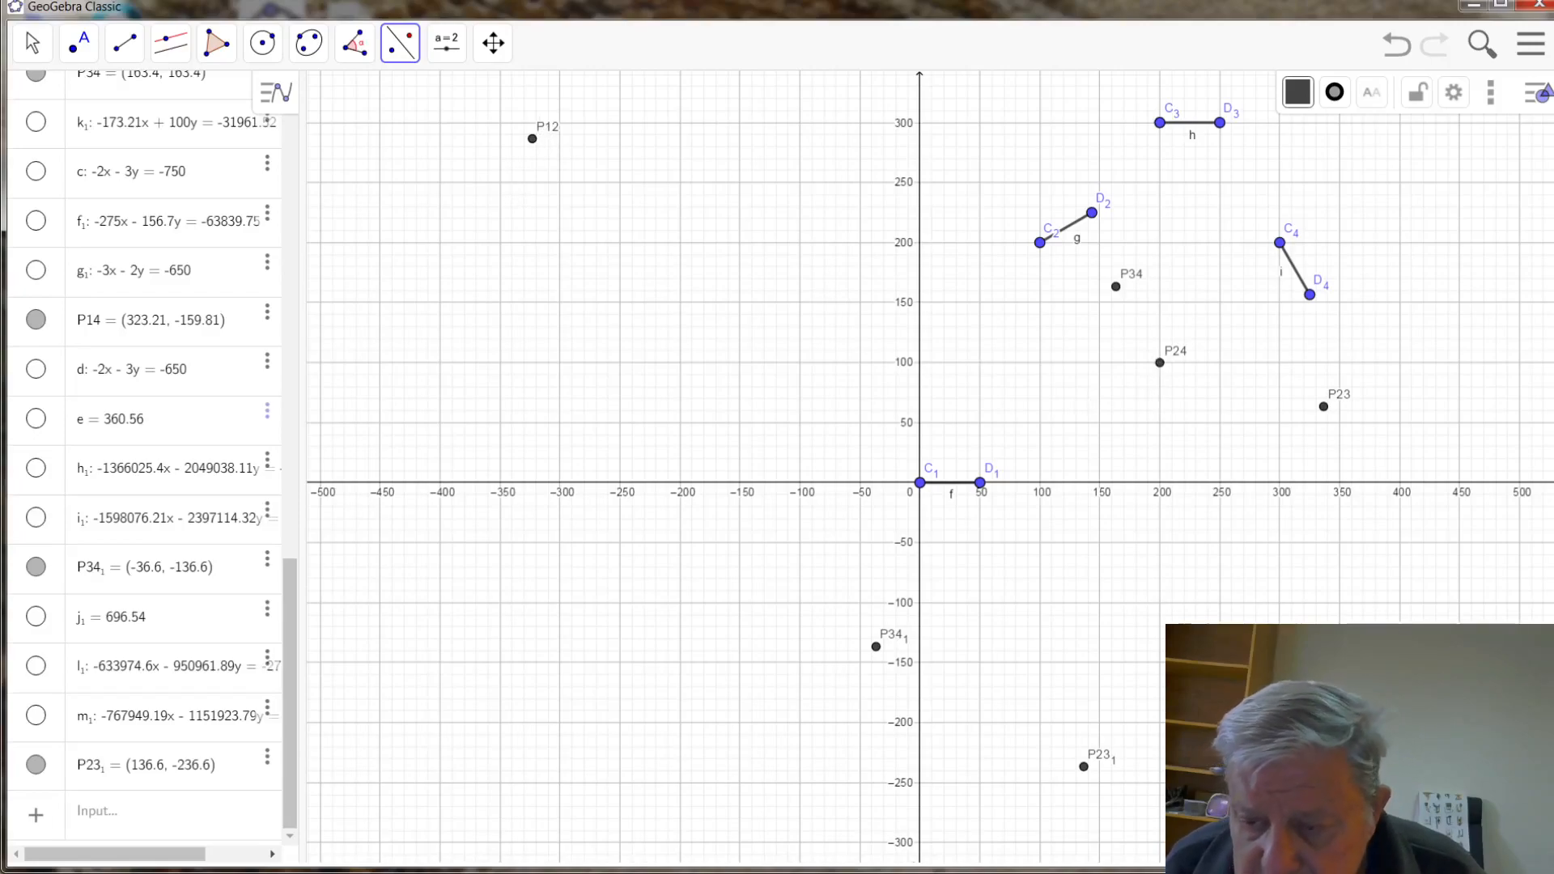
click(124, 42)
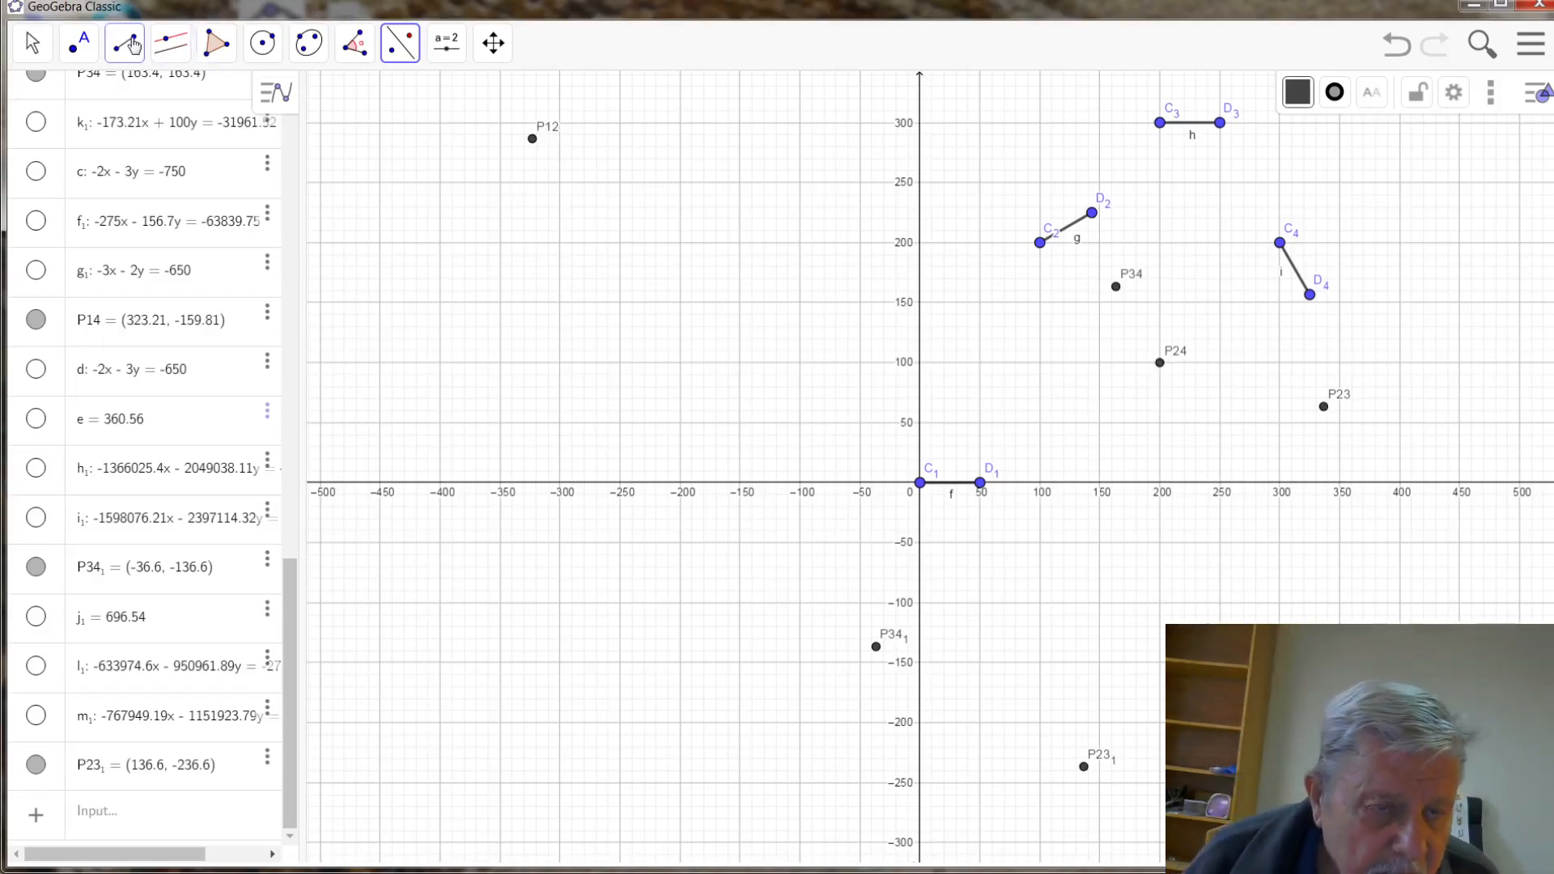
click(130, 146)
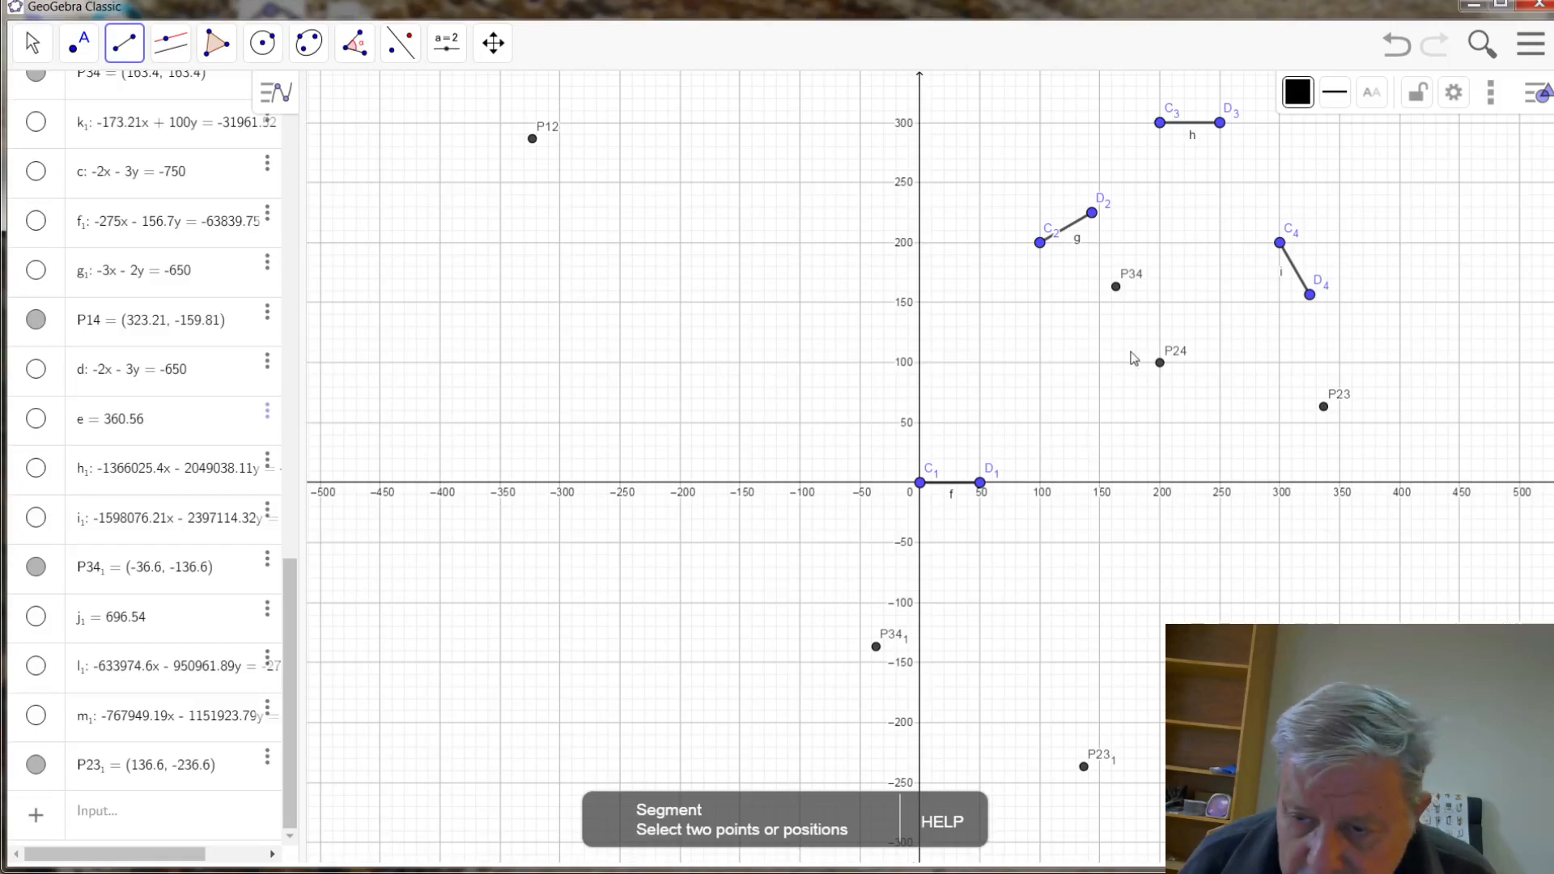
click(1160, 363)
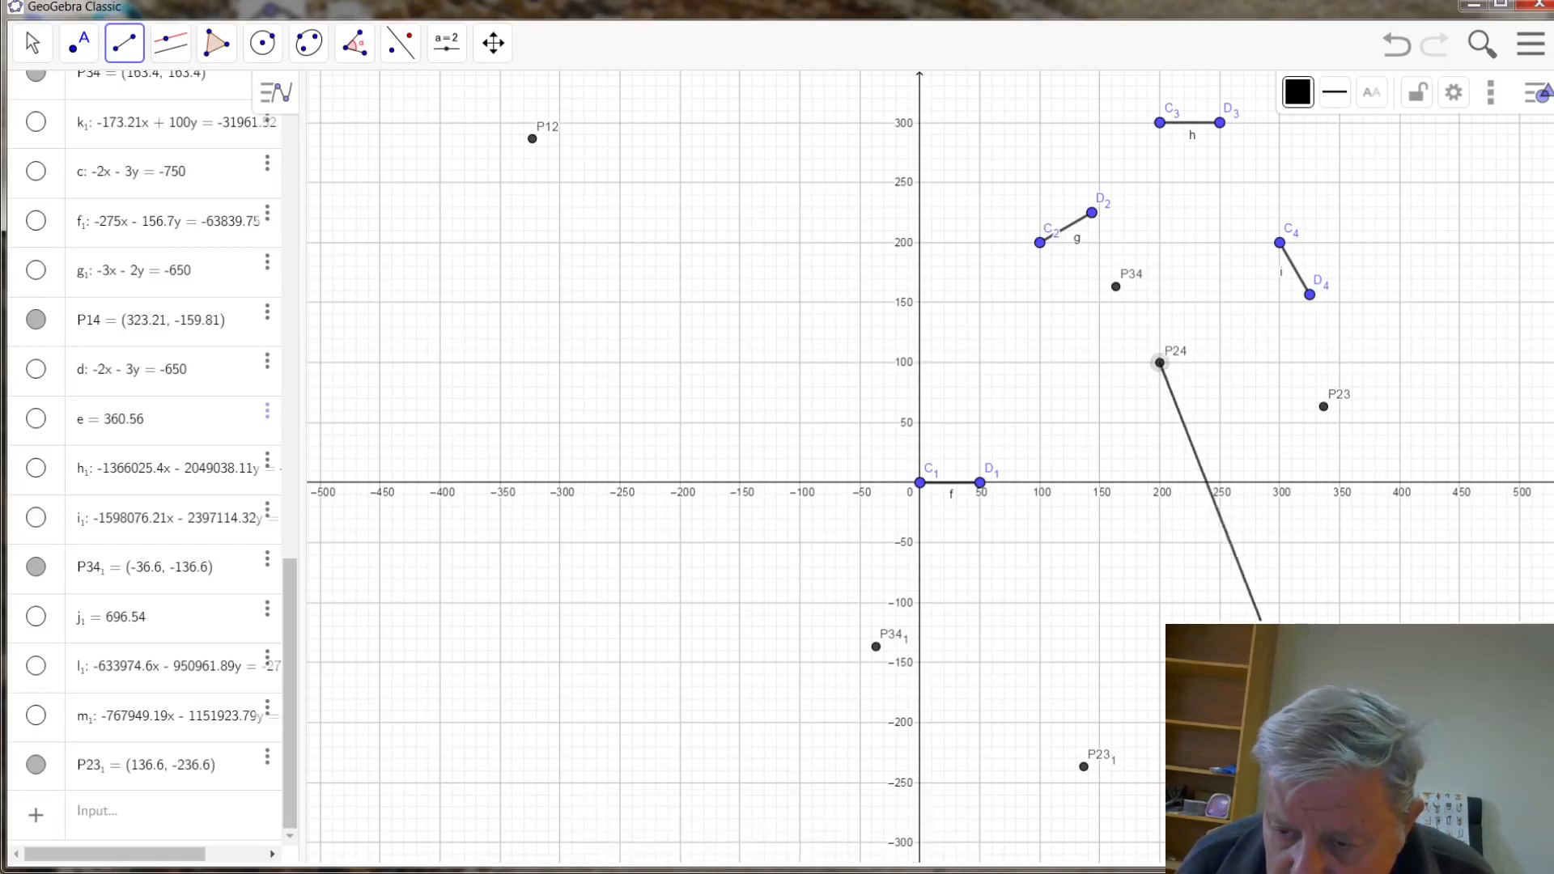
click(1307, 674)
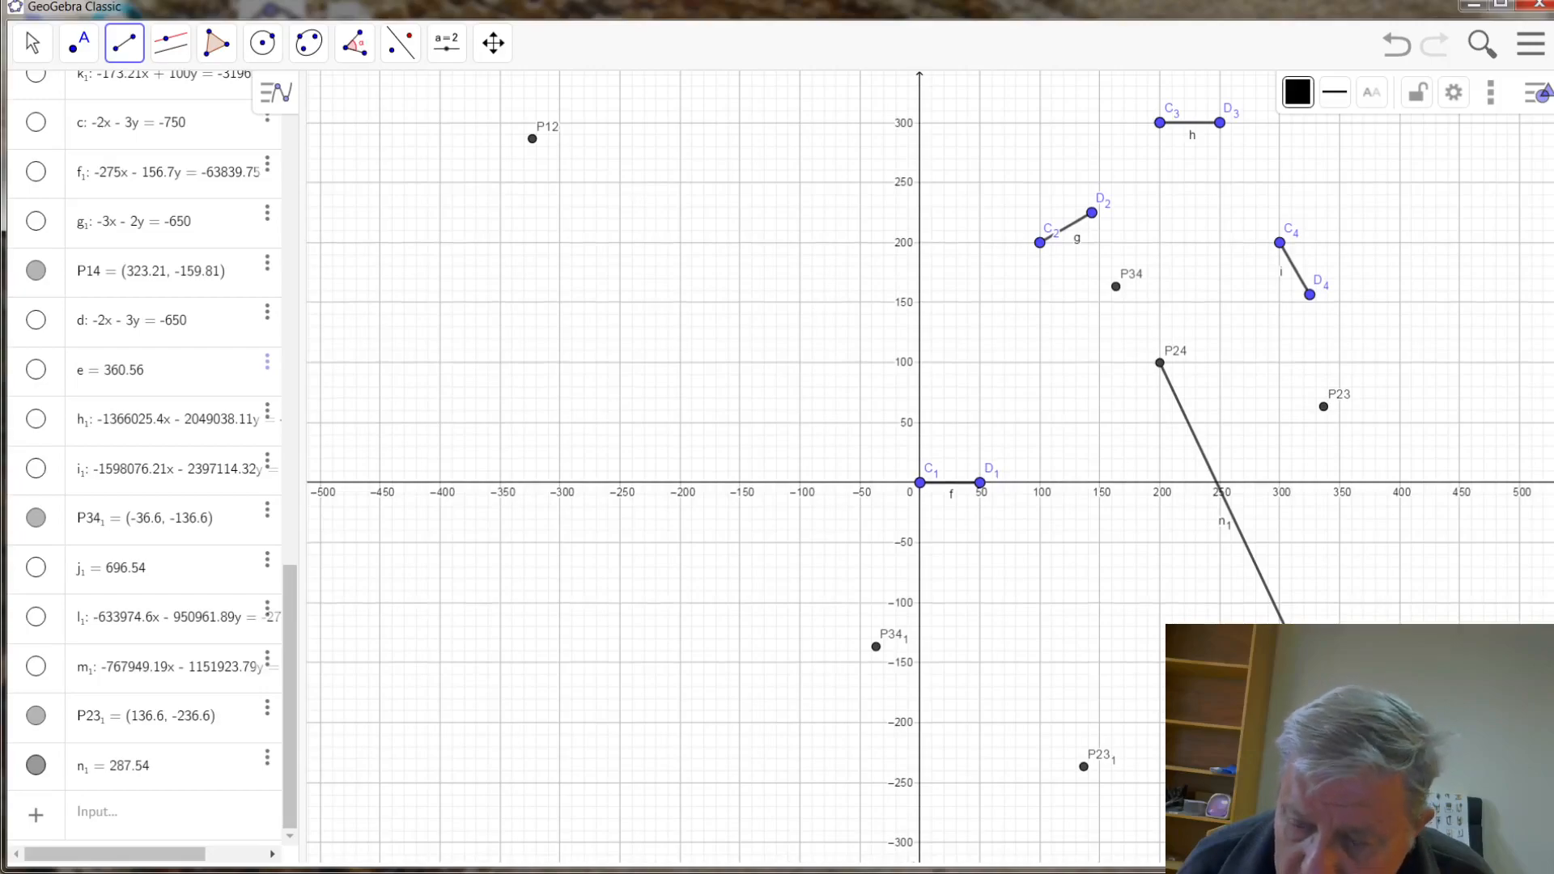
click(1306, 673)
click(533, 139)
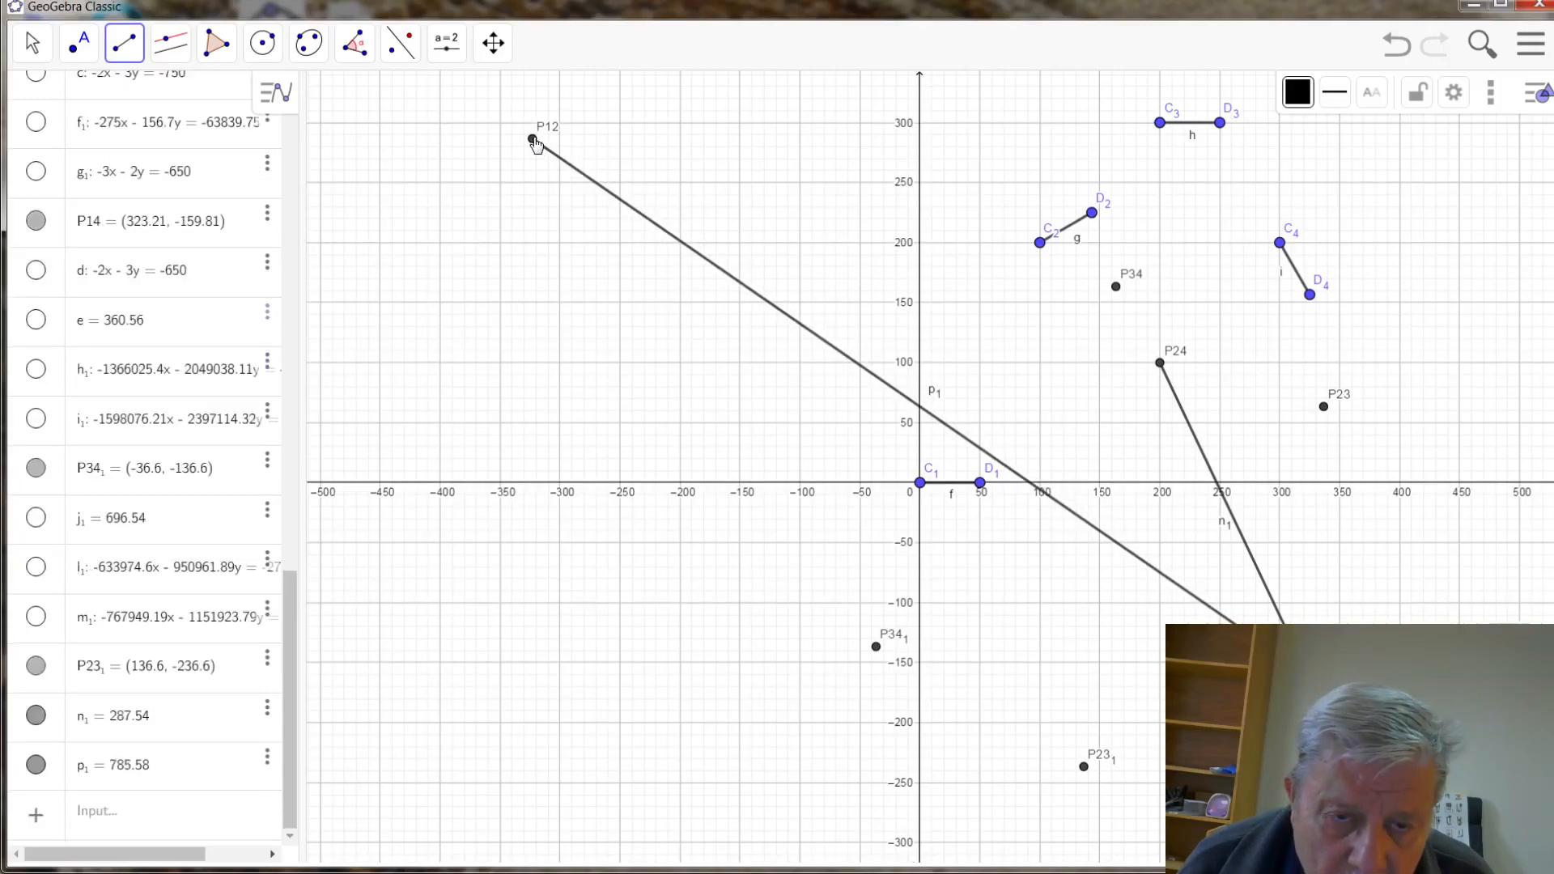
click(532, 139)
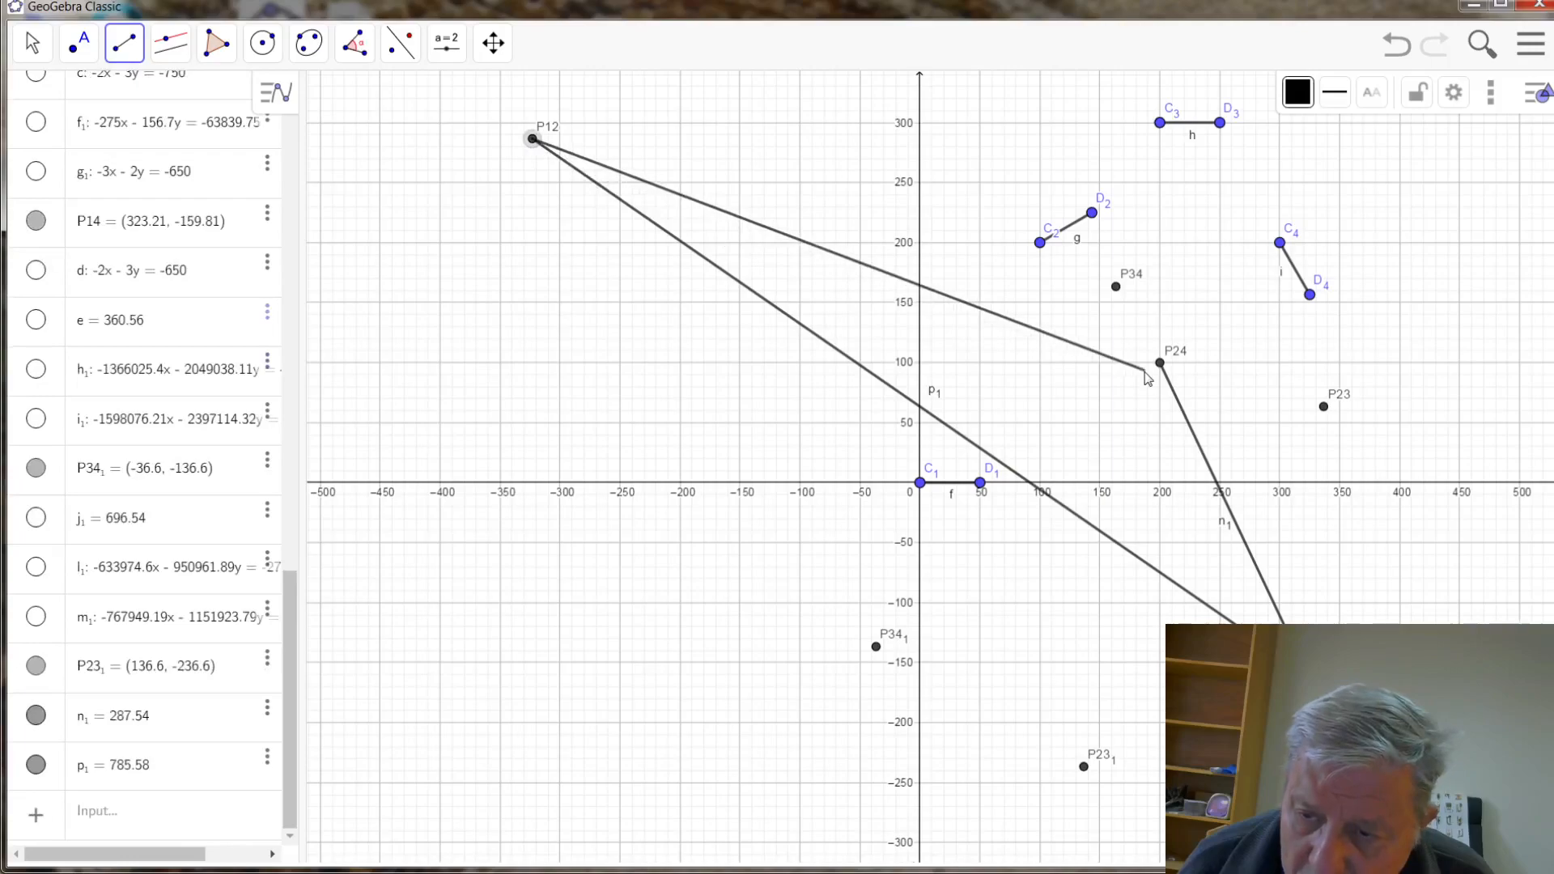
click(1160, 363)
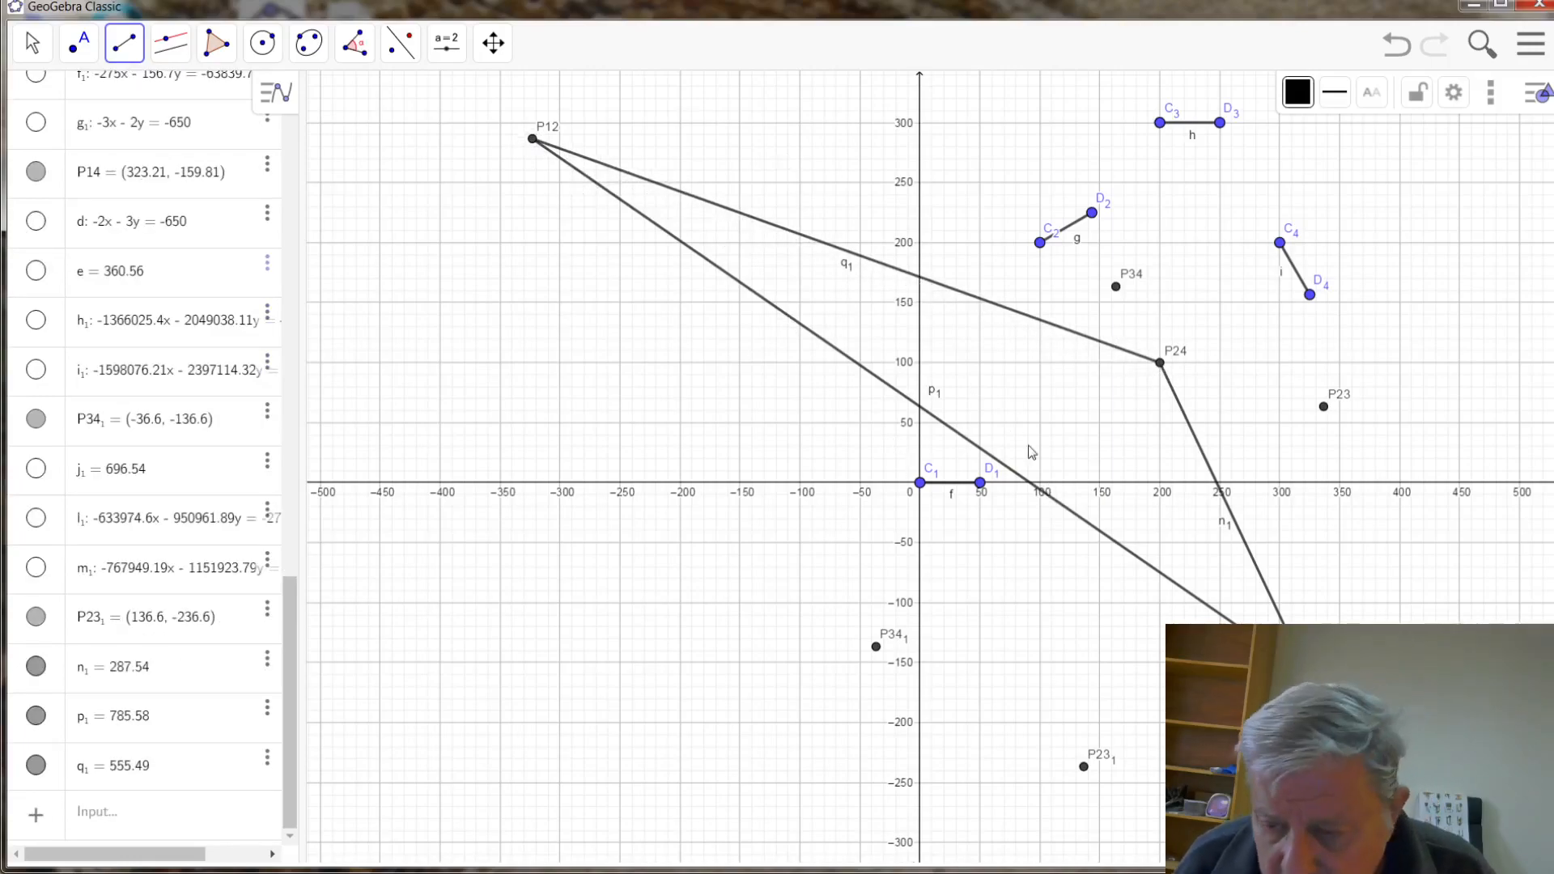
- Reflect P24 about the segment between P14 and P12
click(391, 45)
click(416, 103)
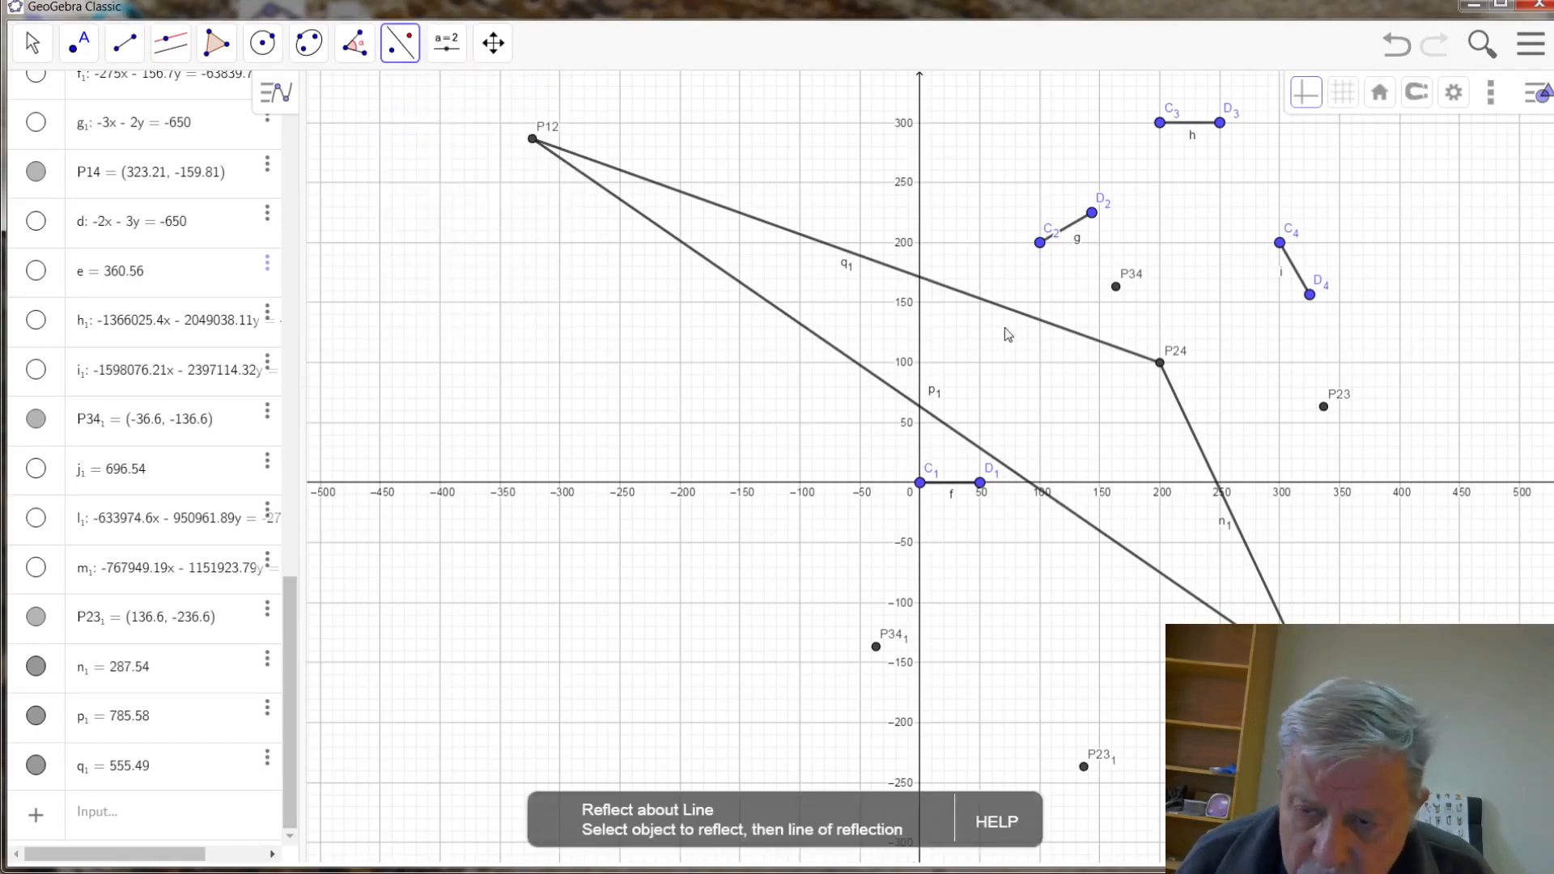
click(1161, 366)
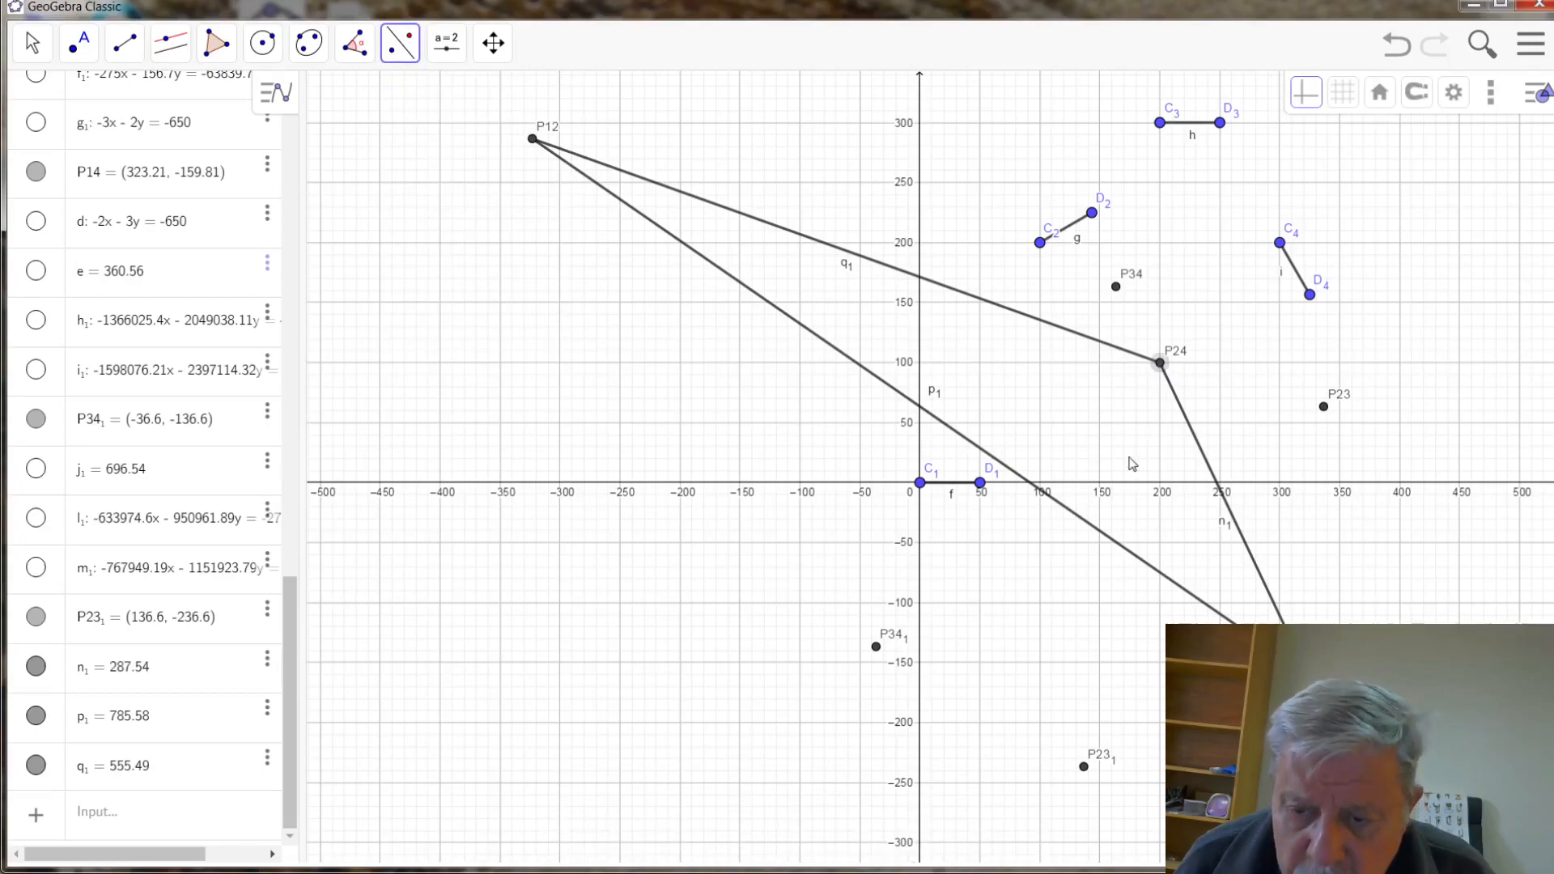
click(1085, 525)
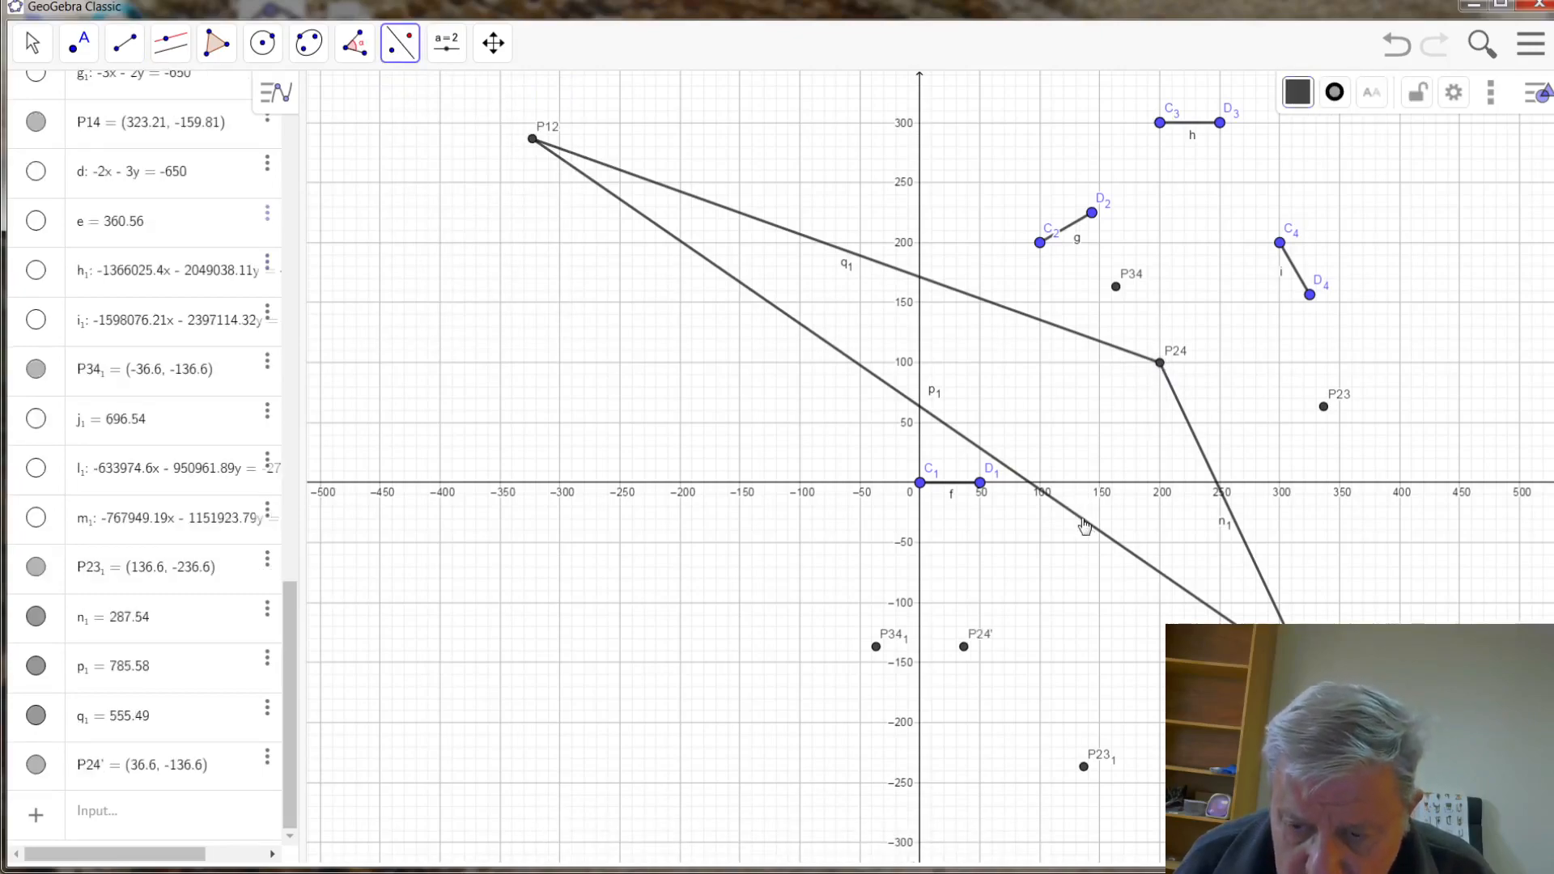
- Rename the reflected image of P24 as P24_1
right_click(964, 648)
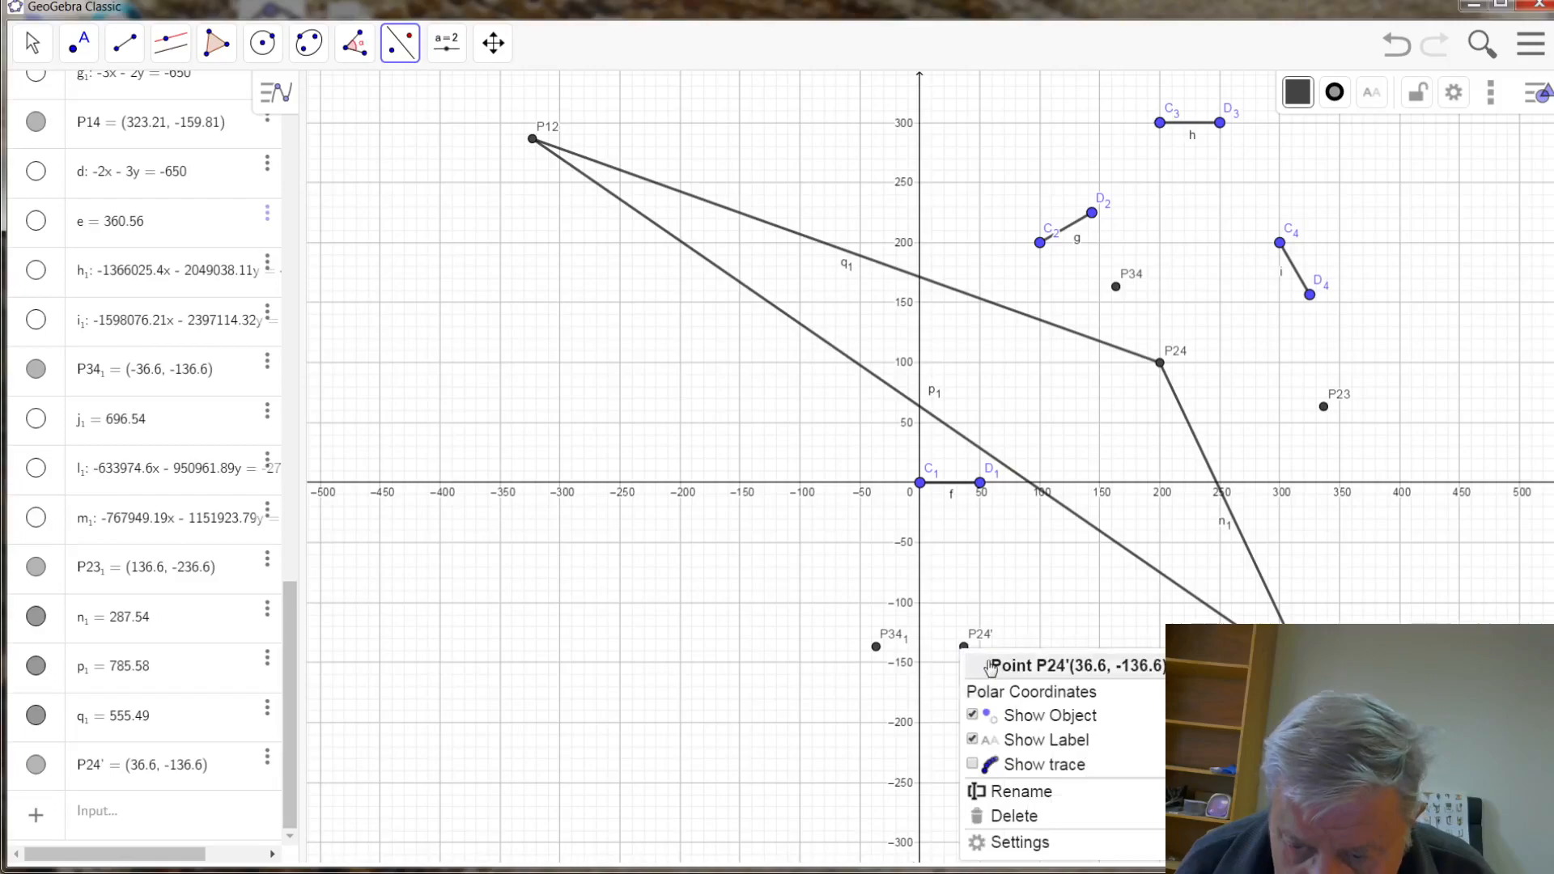
click(1022, 794)
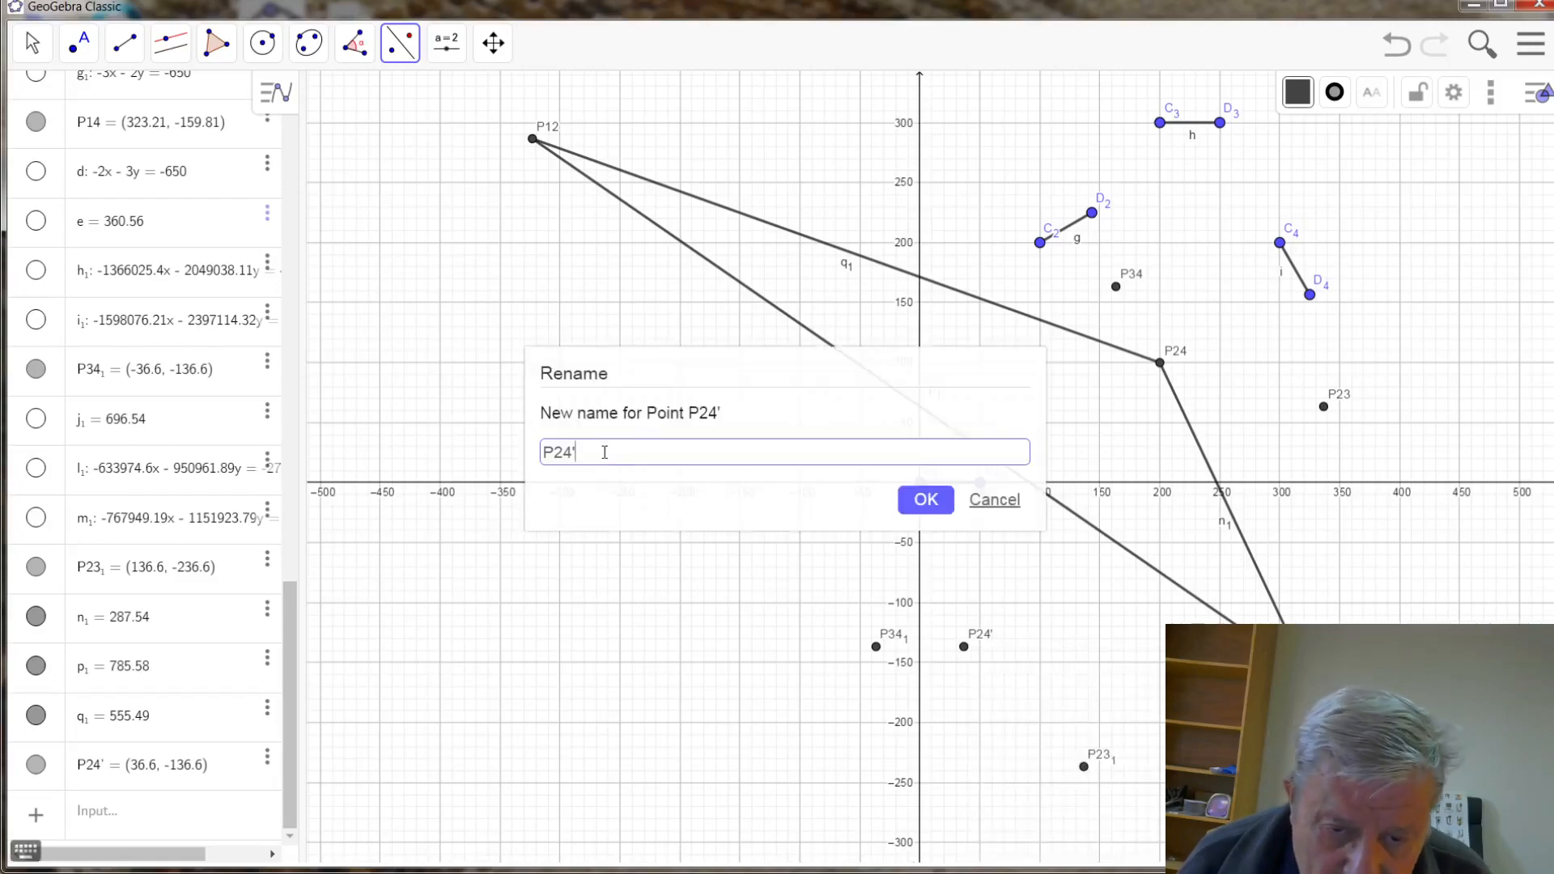
key(BackSpace)
text(_1)
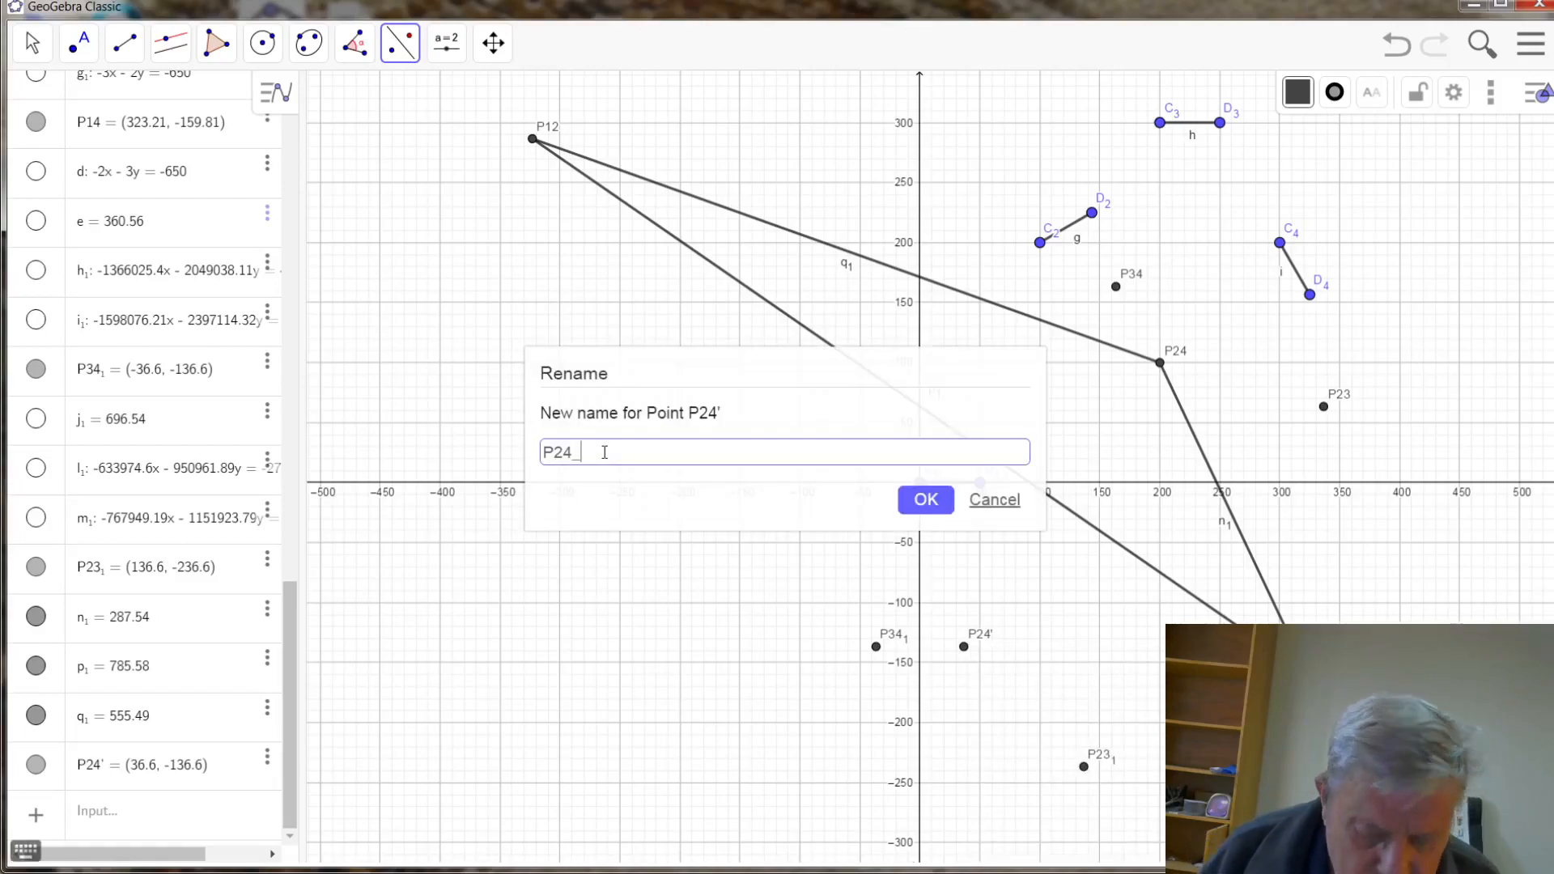
click(923, 498)
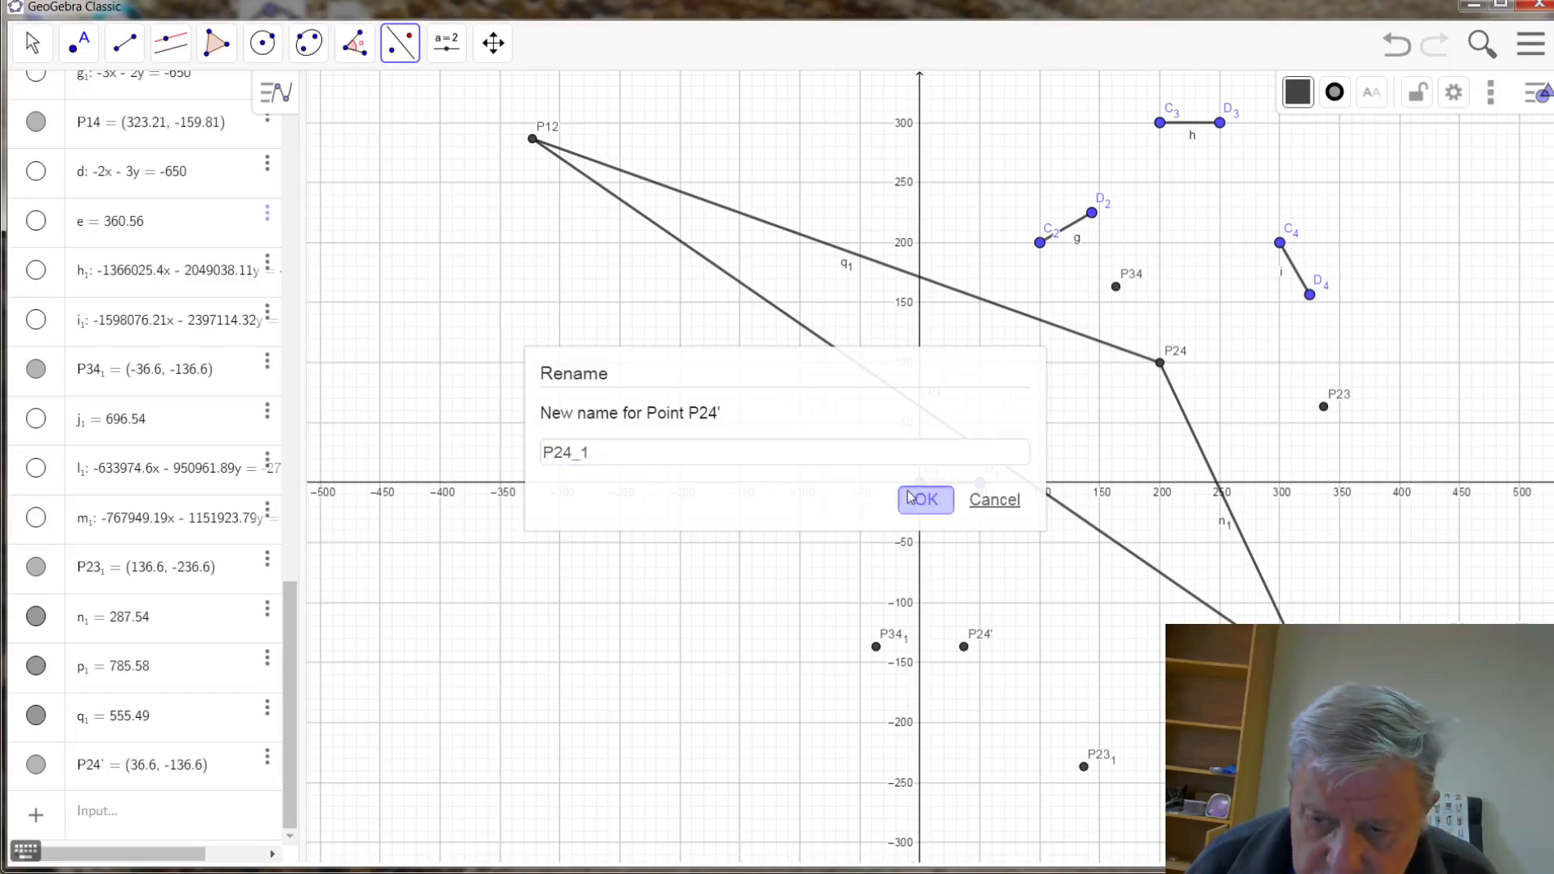
- Hide the three segments of the triangle connecting P12, P14 and P24
right_click(1080, 519)
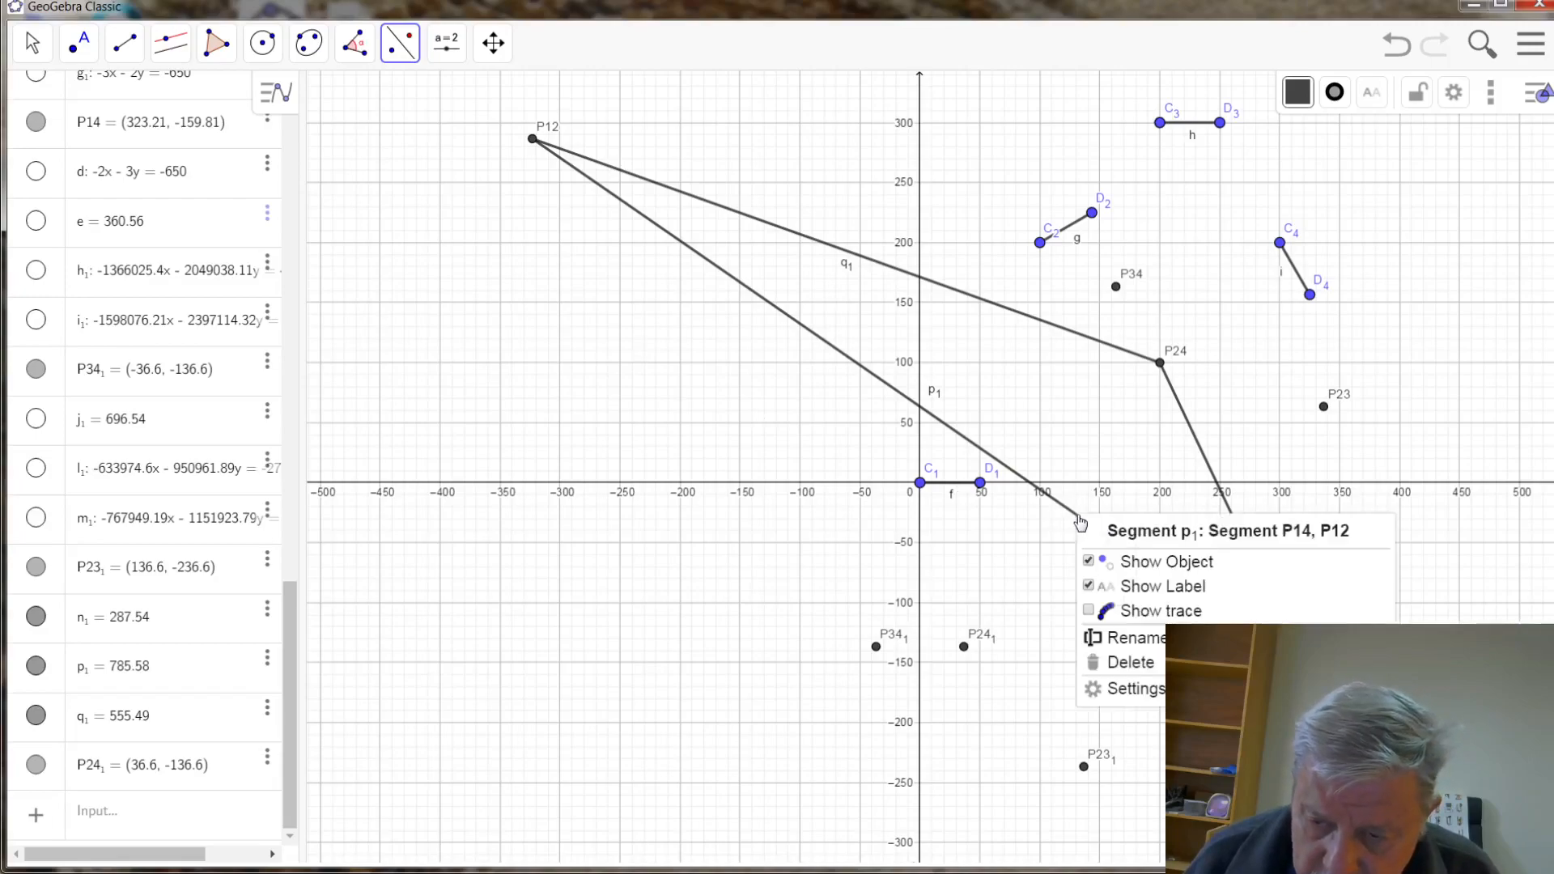
click(1148, 566)
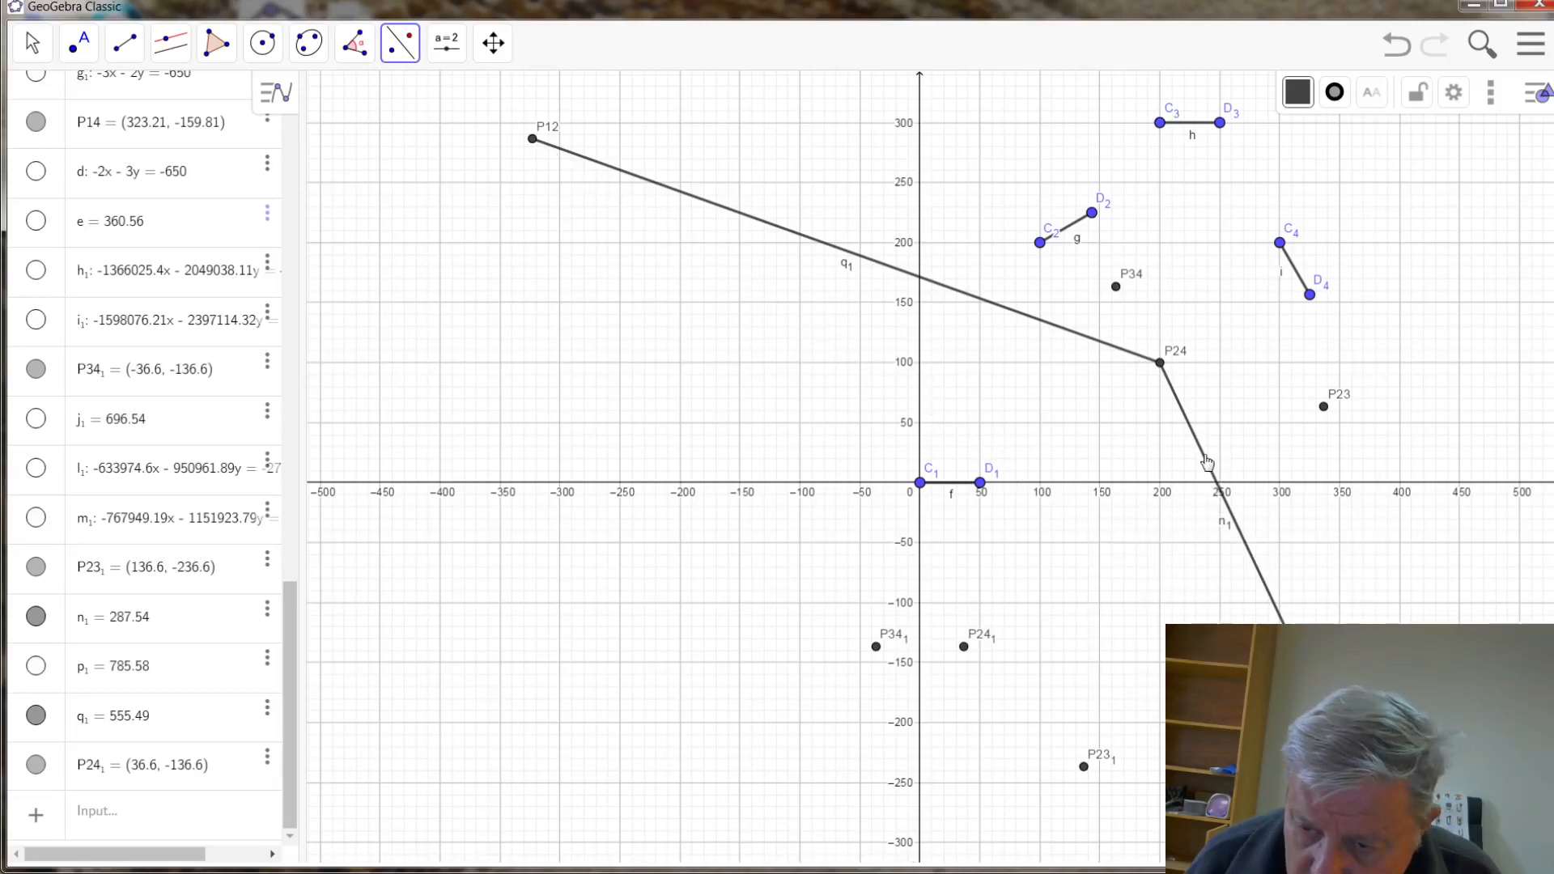
right_click(1204, 462)
click(1260, 502)
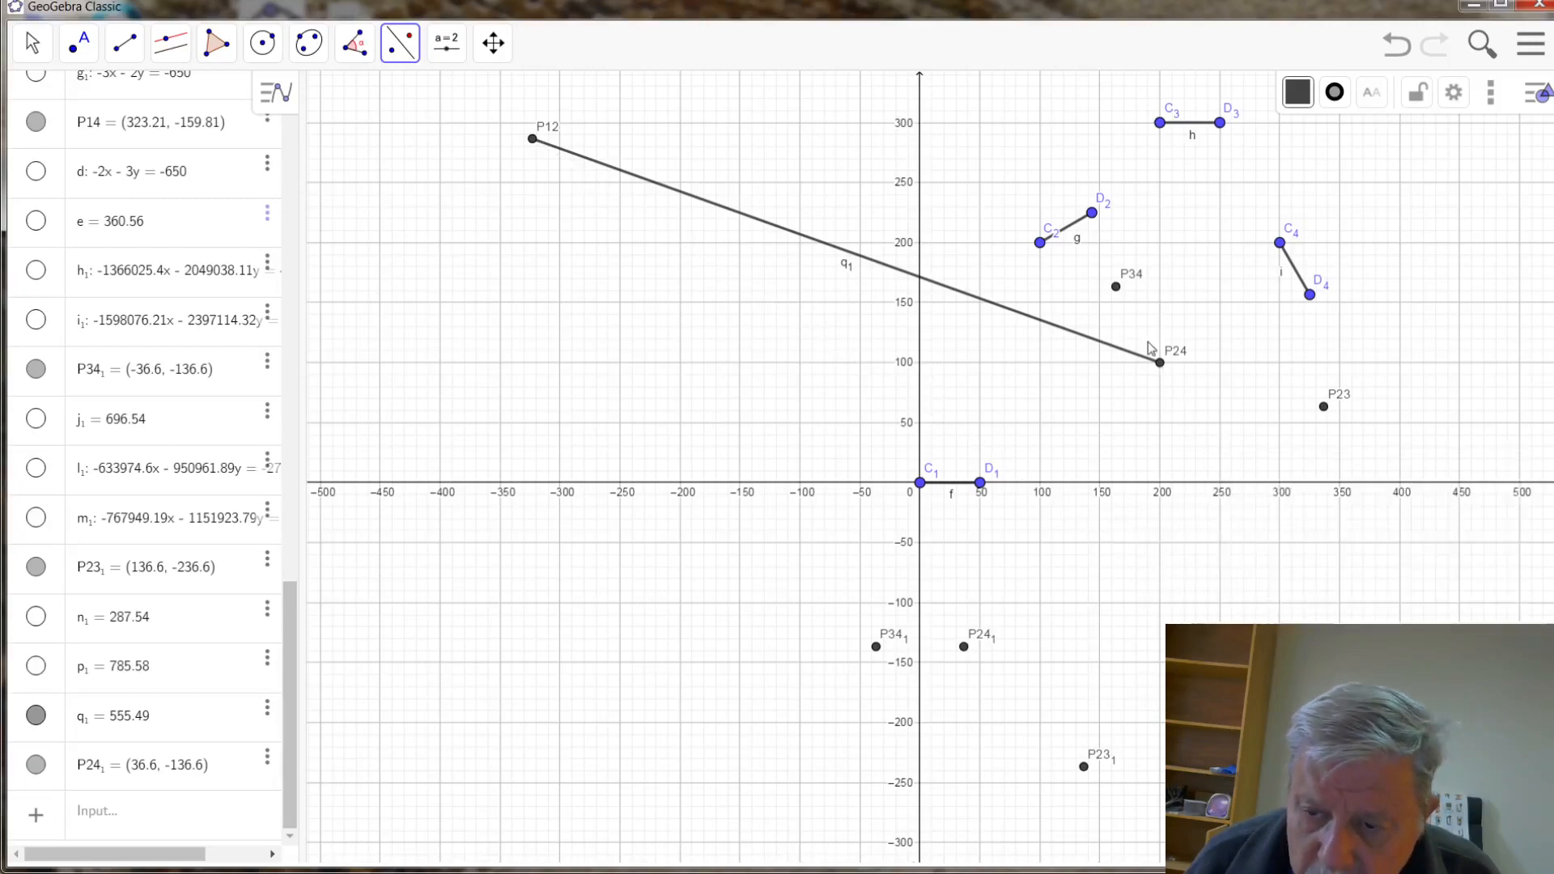
right_click(1131, 362)
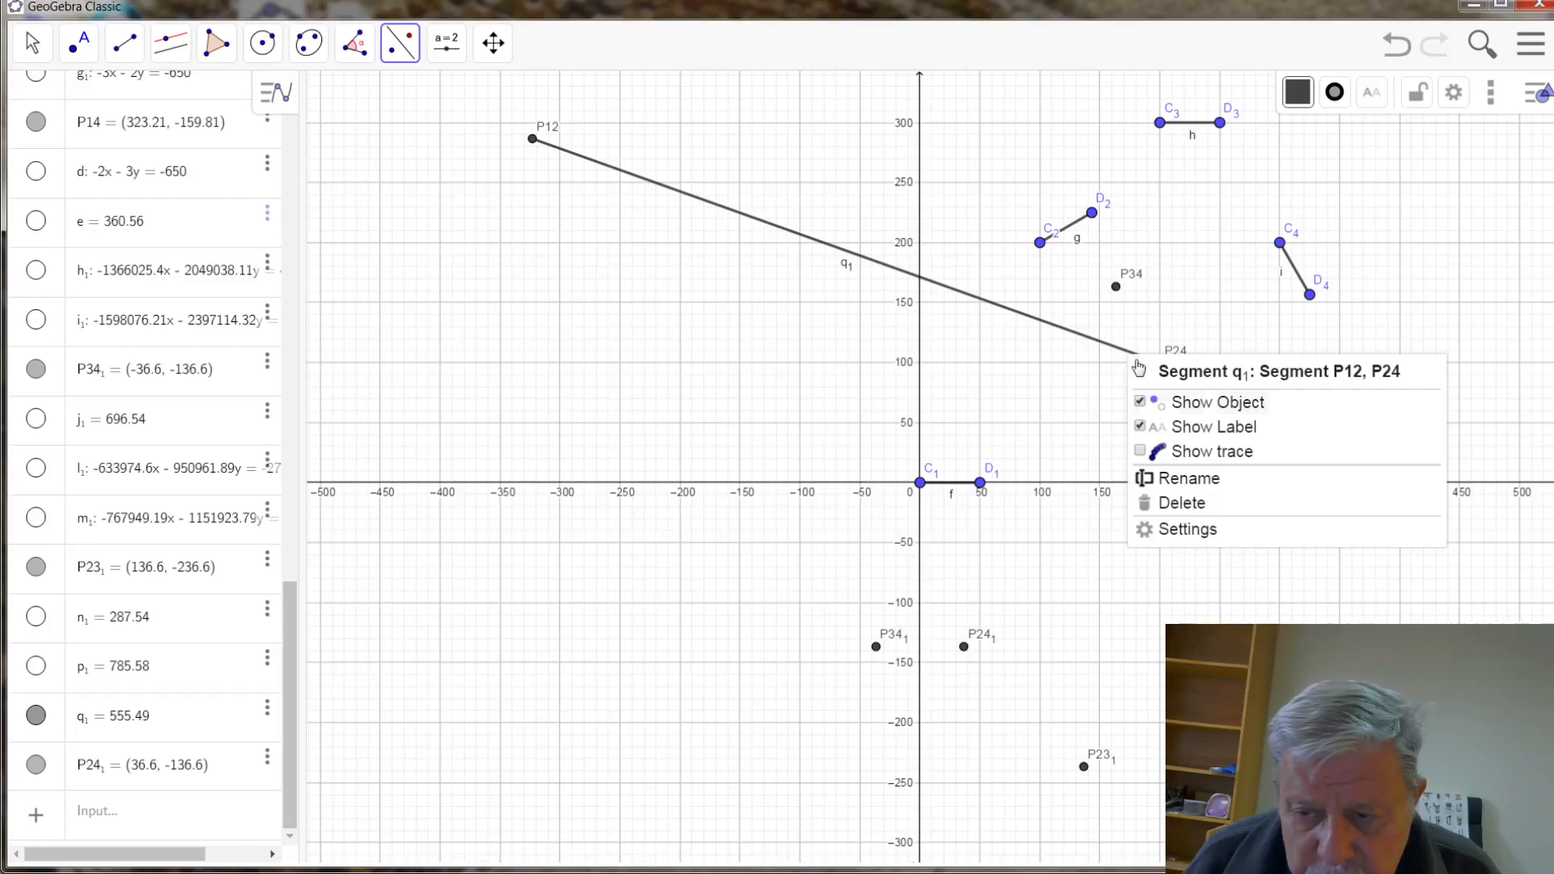
click(1197, 404)
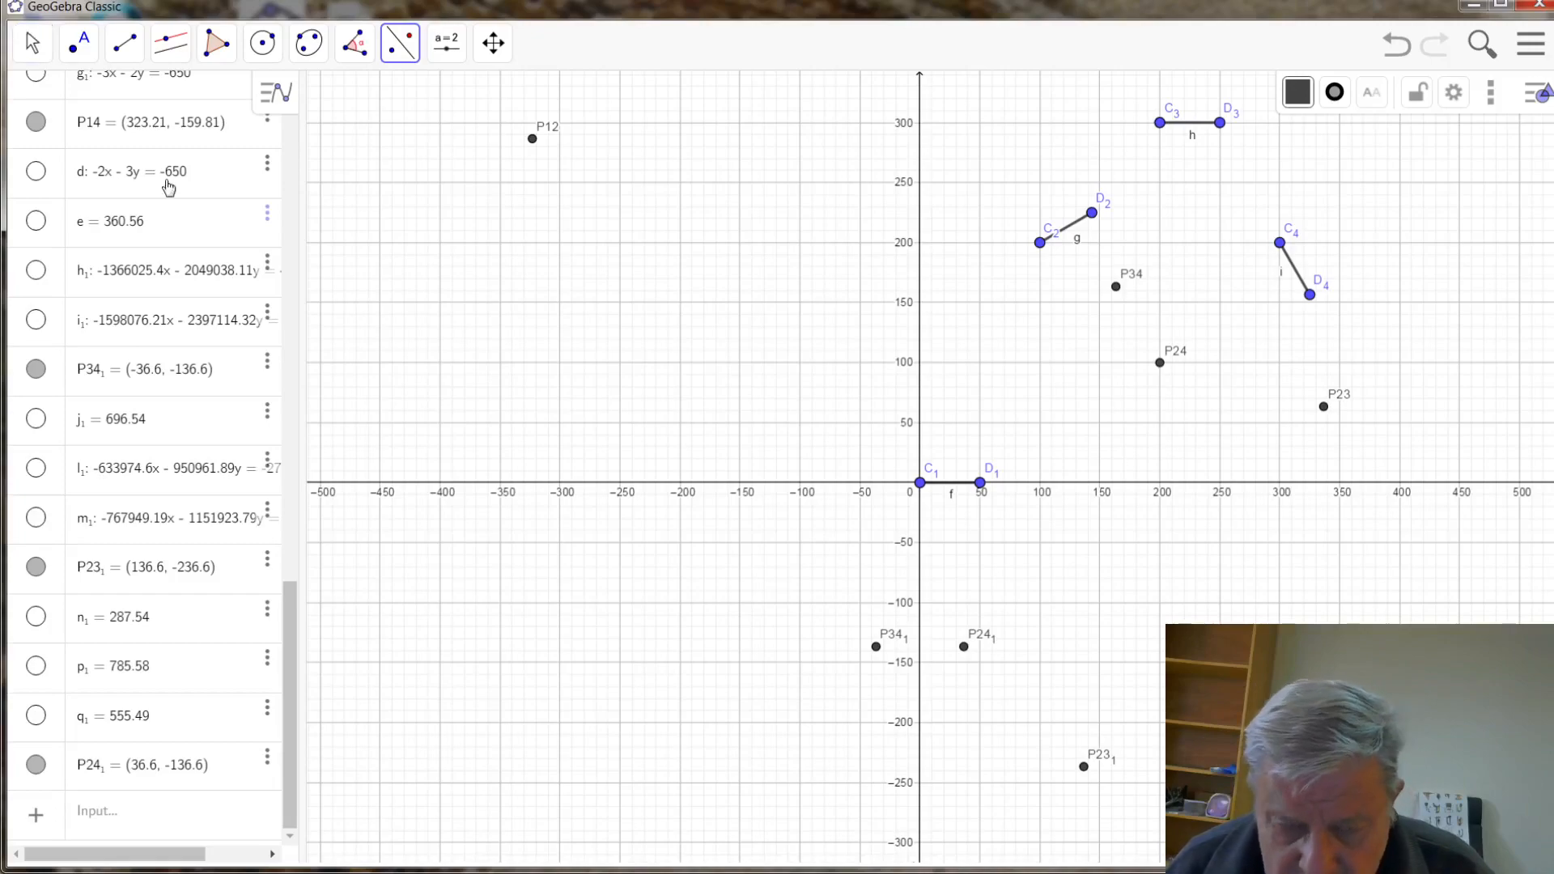
- Draw purple segments from P12 to P34_1 and from P23_1 to P14
click(124, 42)
click(124, 146)
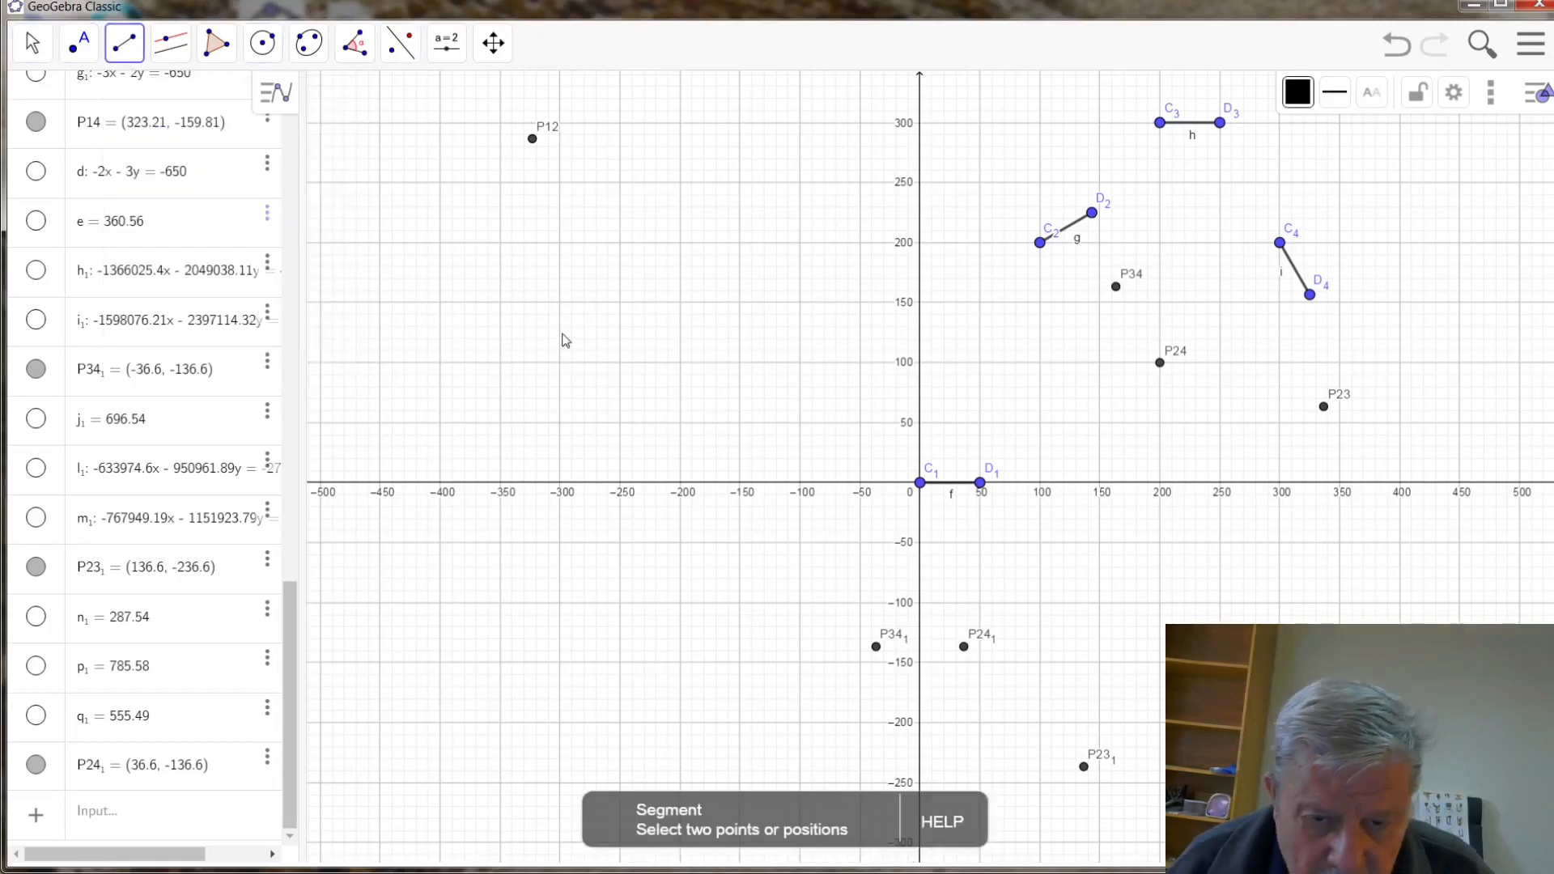
click(536, 155)
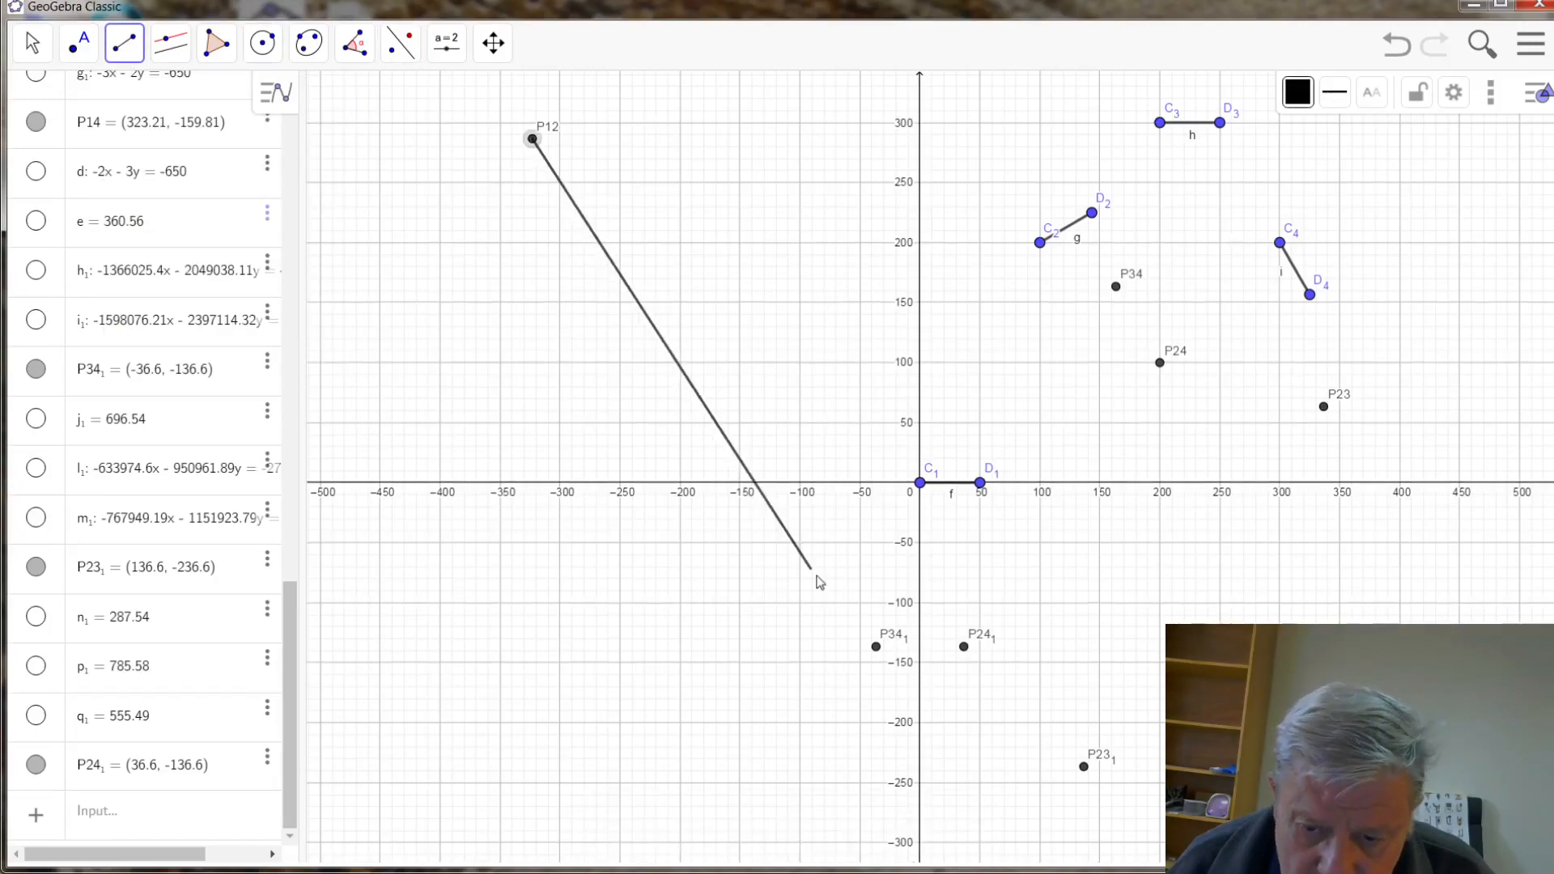
click(877, 647)
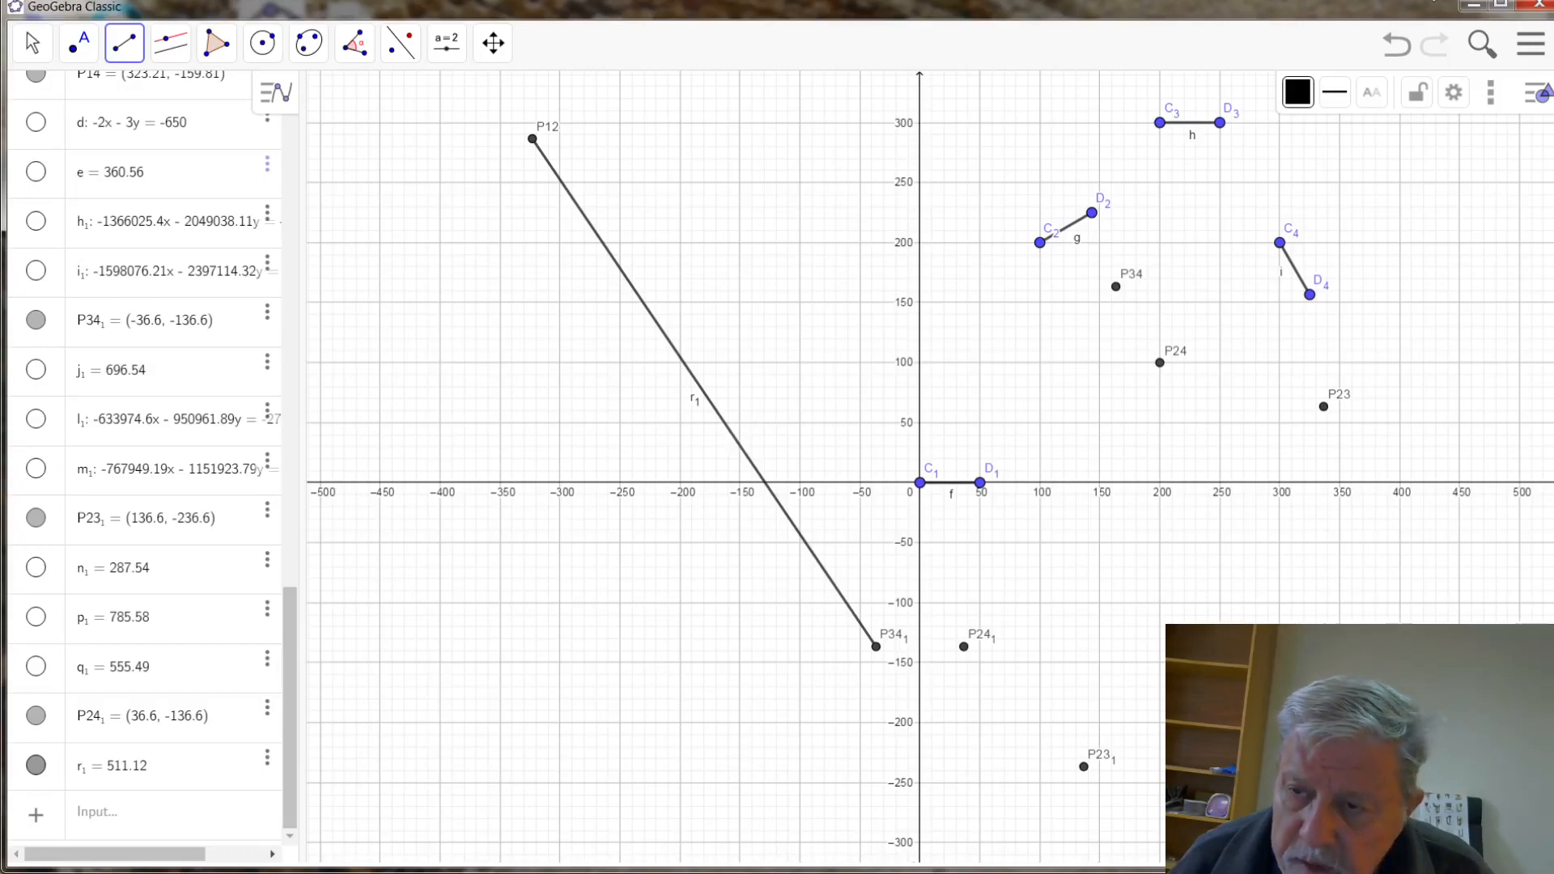
click(1297, 92)
click(1392, 136)
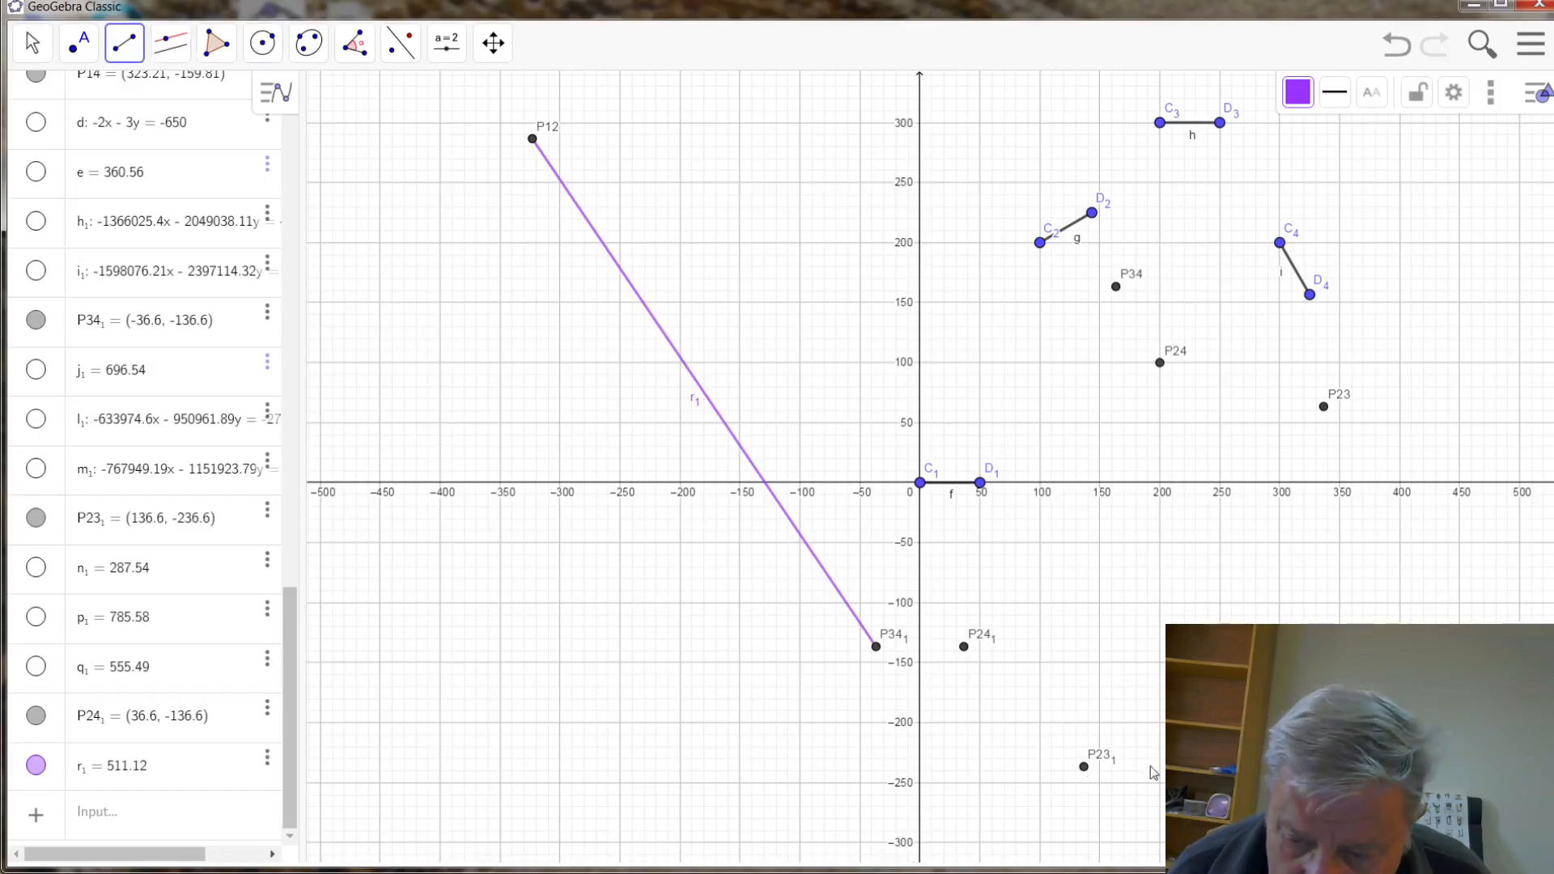
click(1086, 768)
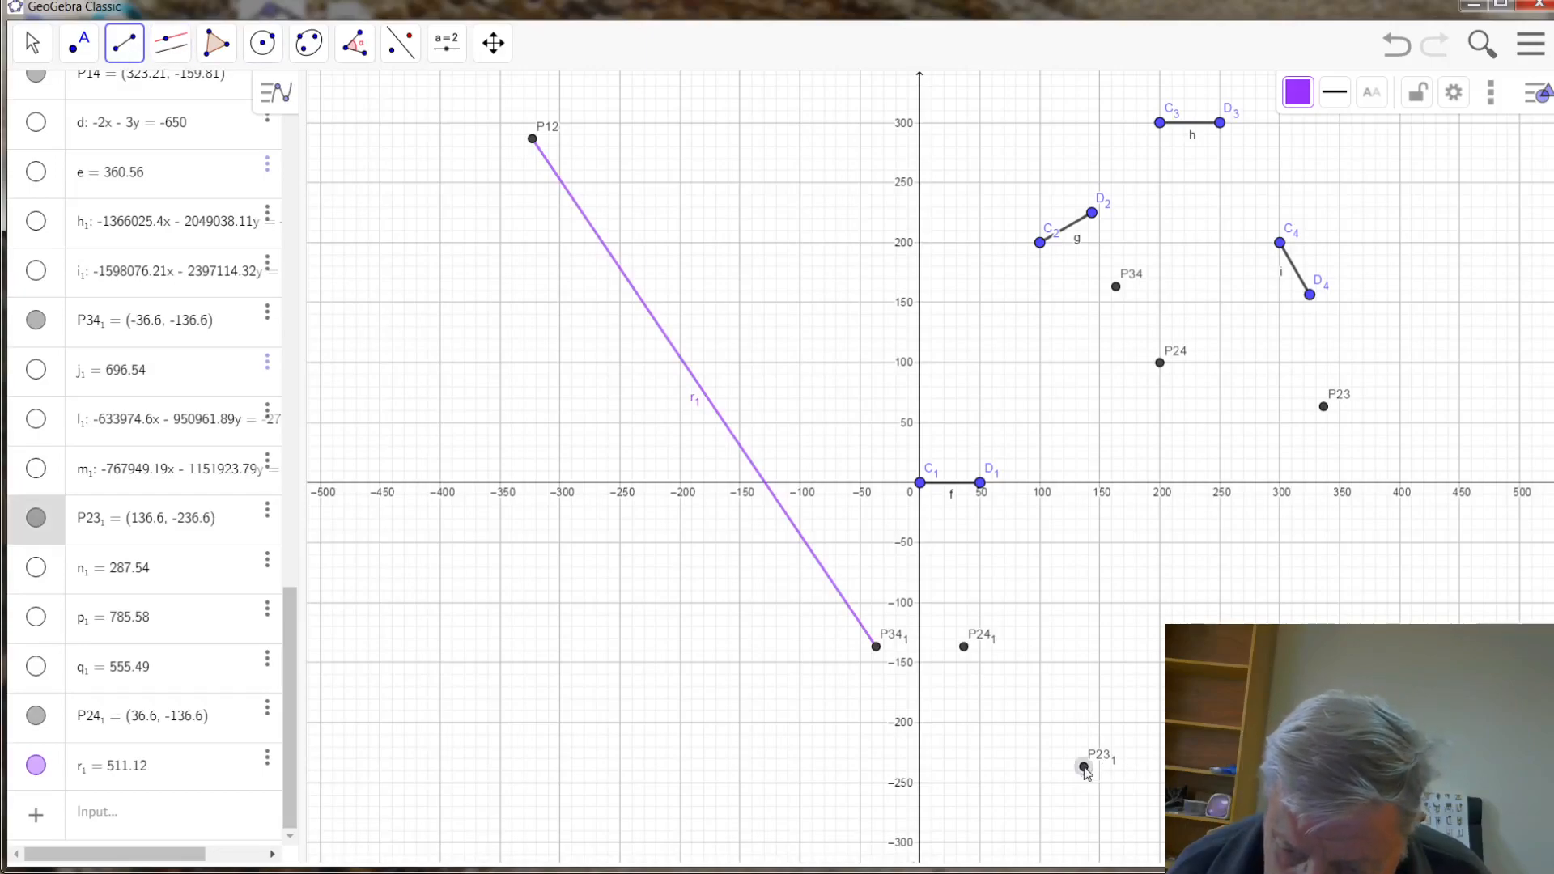
click(1307, 675)
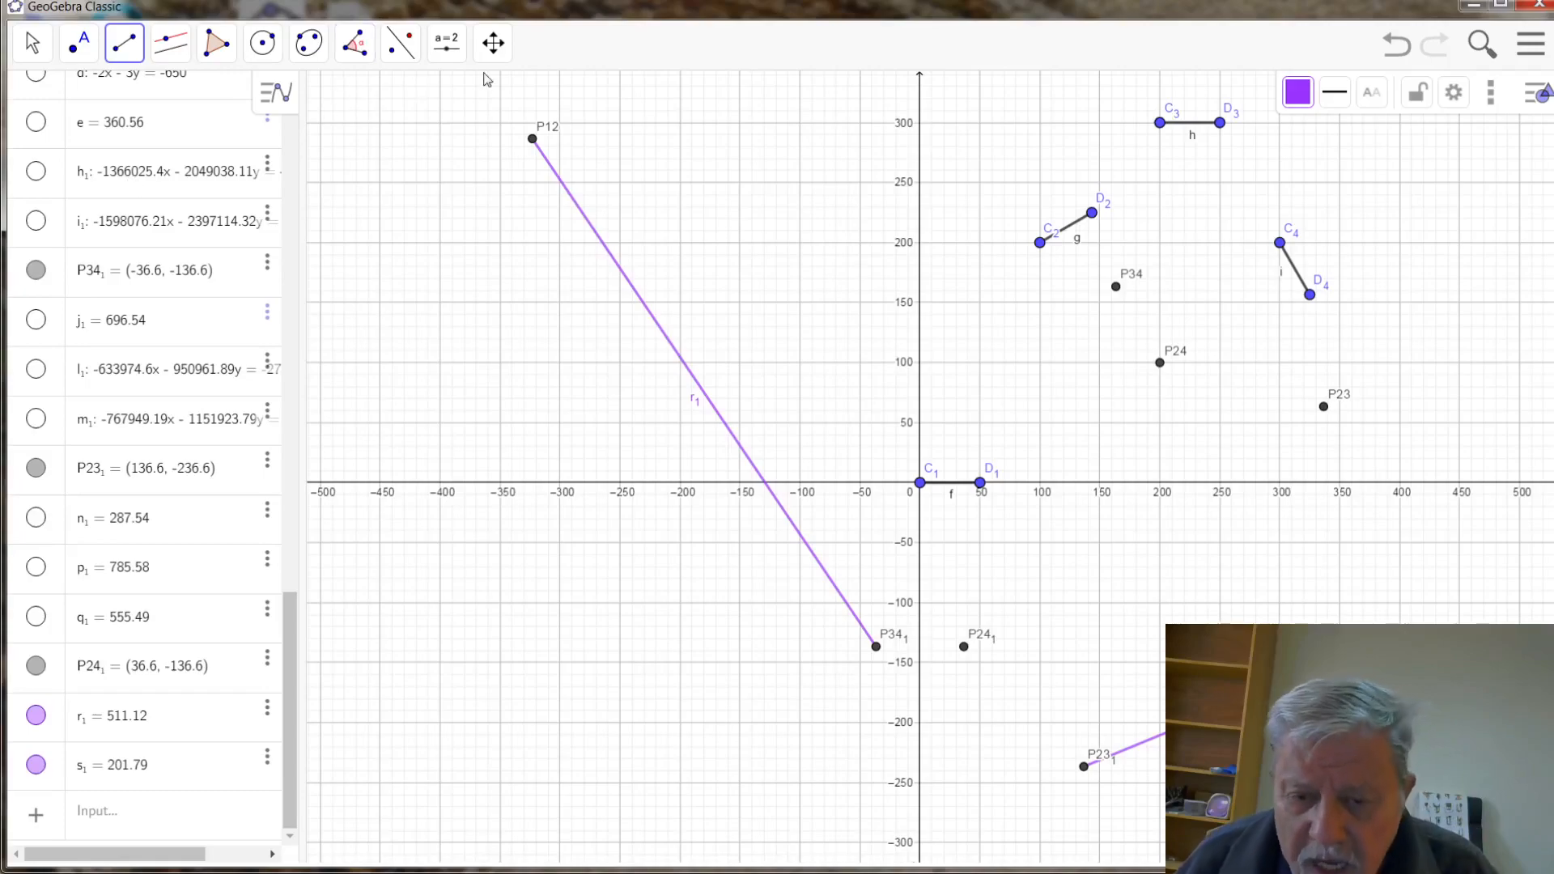
- Try to give the segment between P12 and P34_1 a dashed line style
right_click(741, 451)
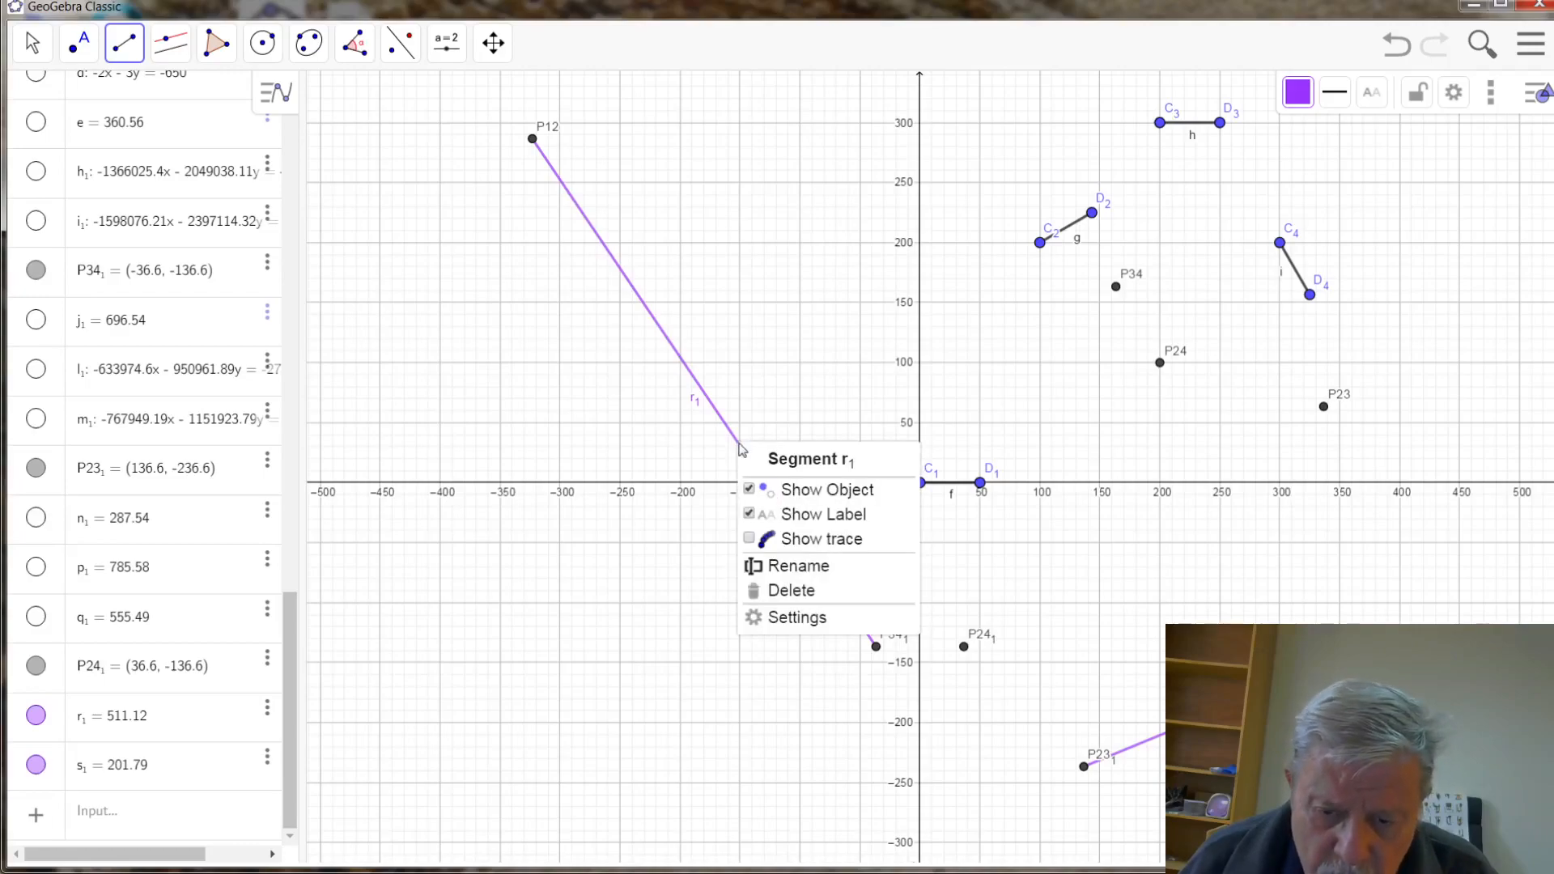
click(818, 617)
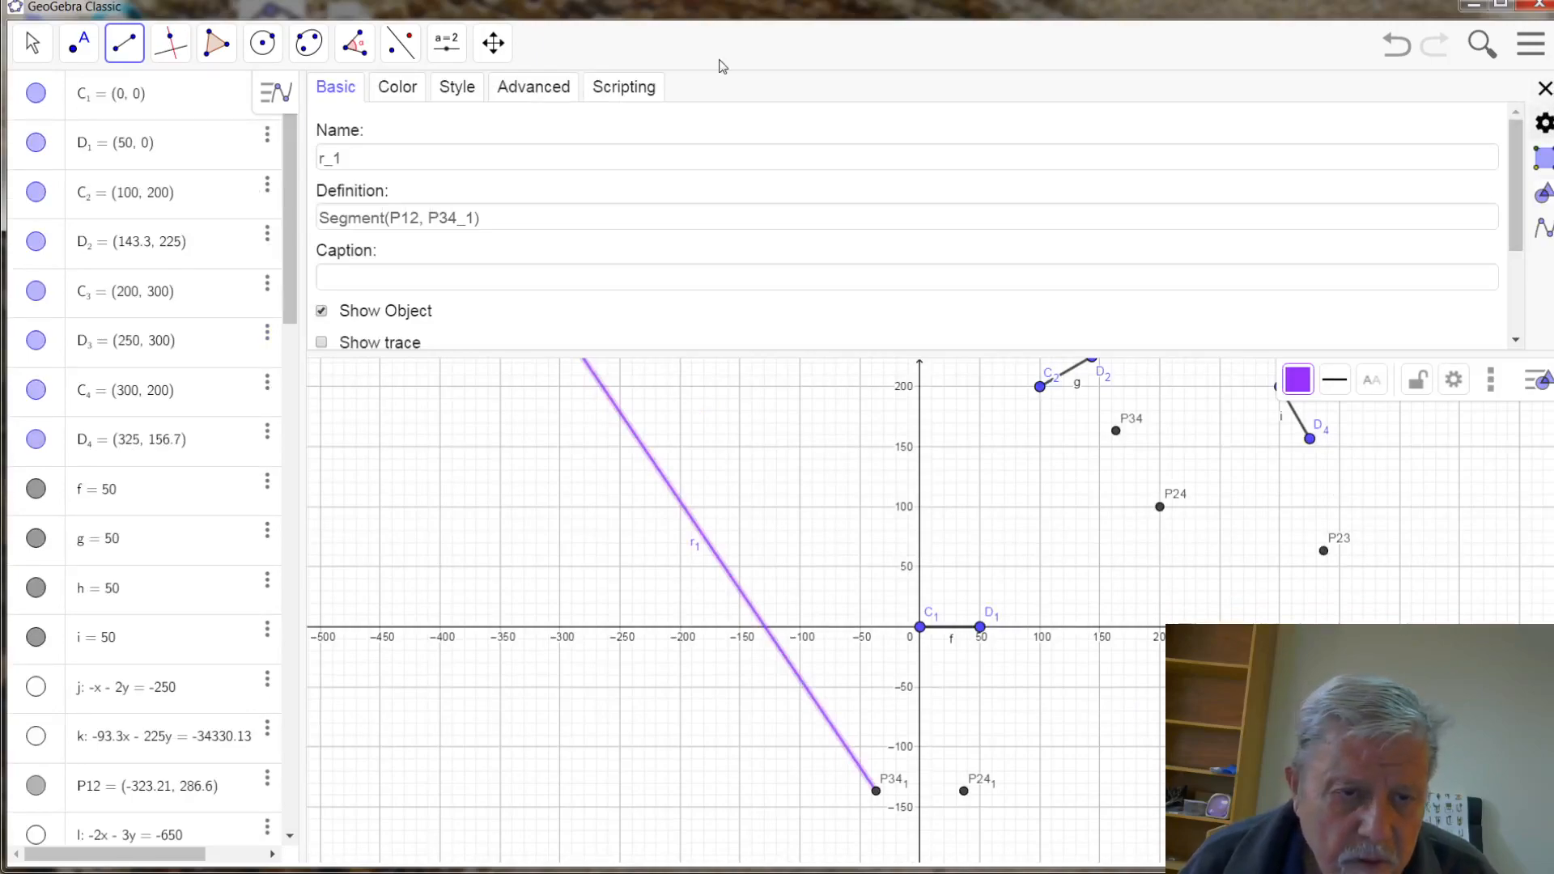
click(456, 91)
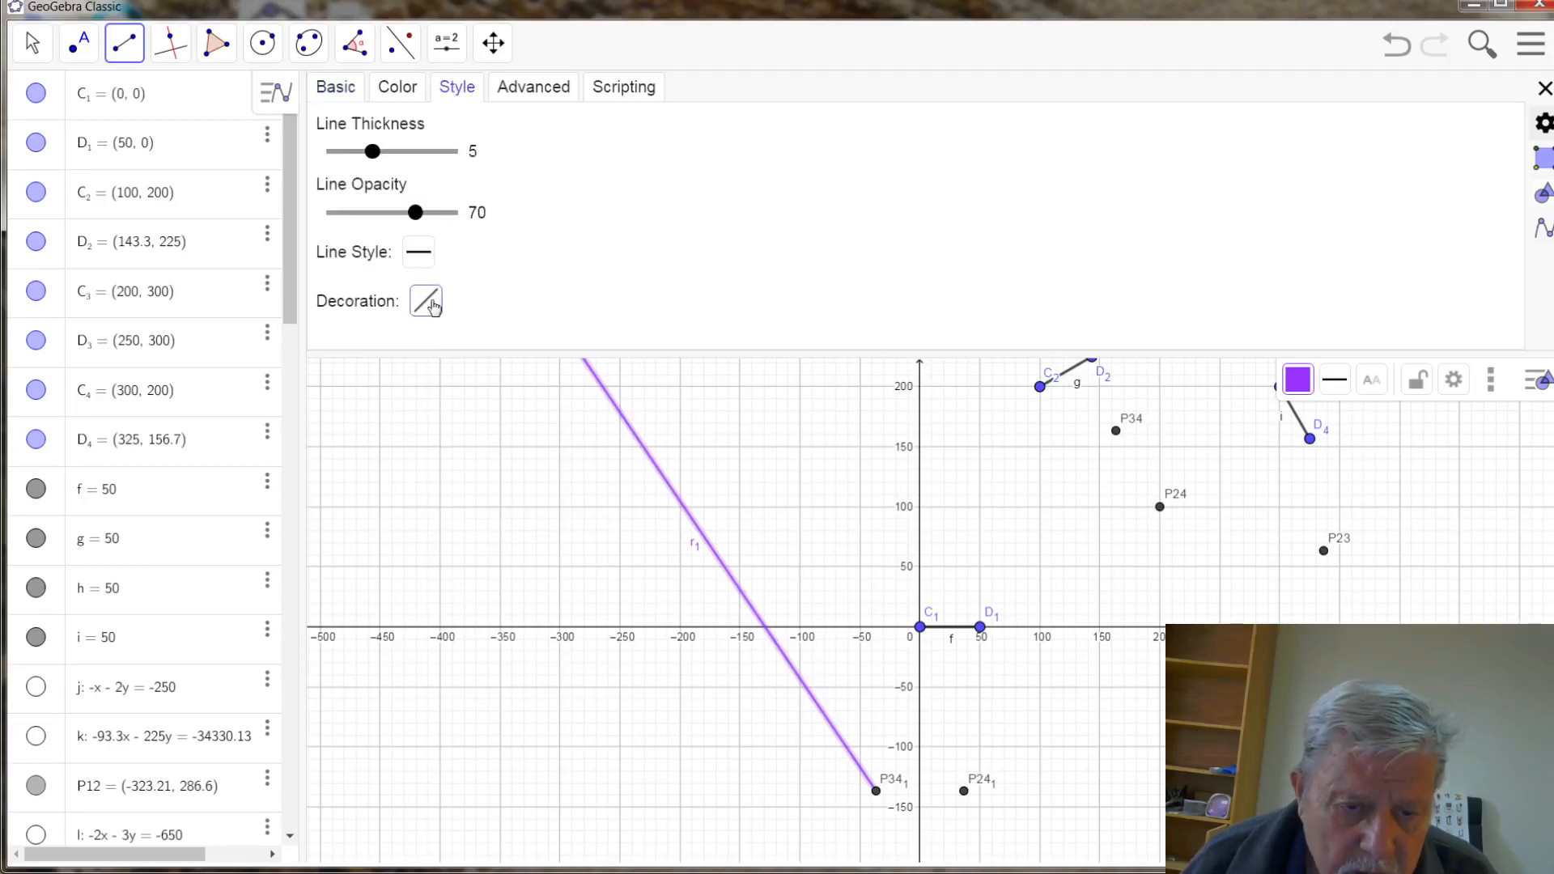
click(418, 252)
click(463, 291)
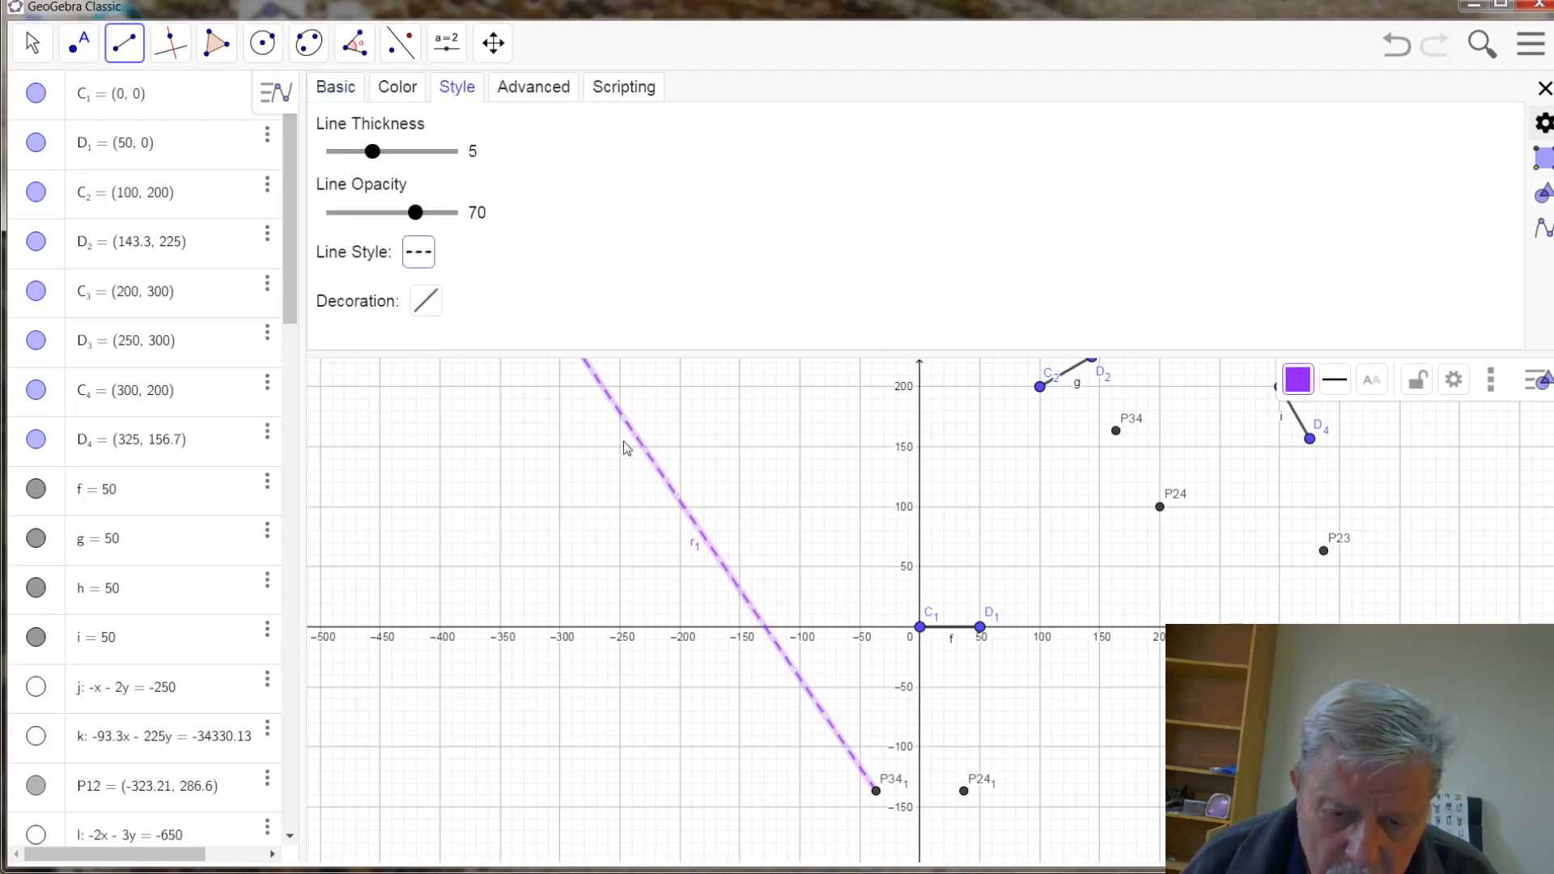
click(1272, 834)
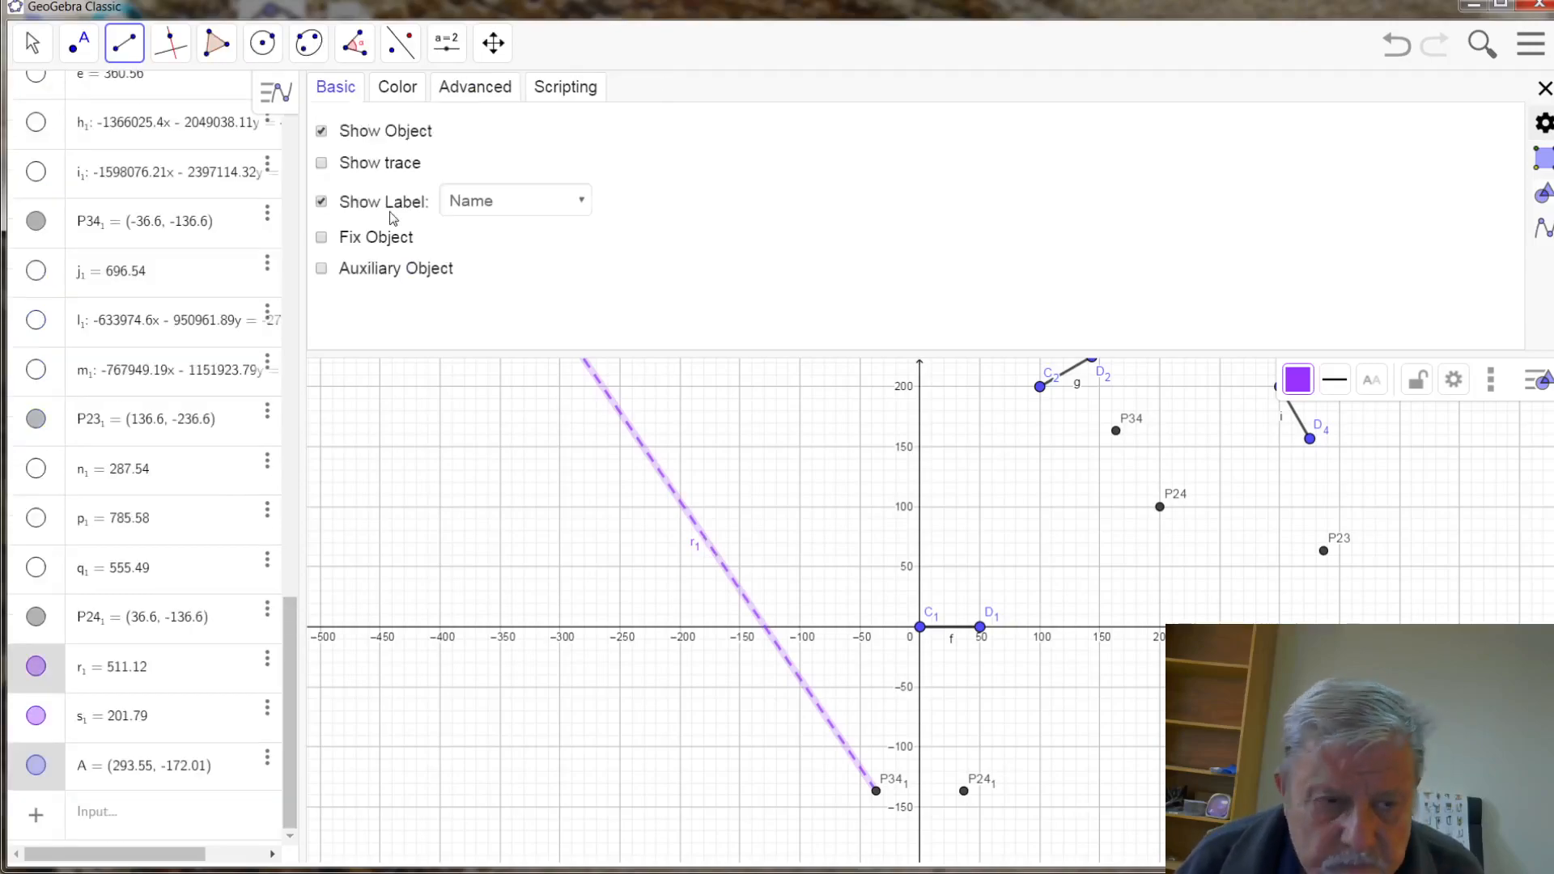
click(44, 42)
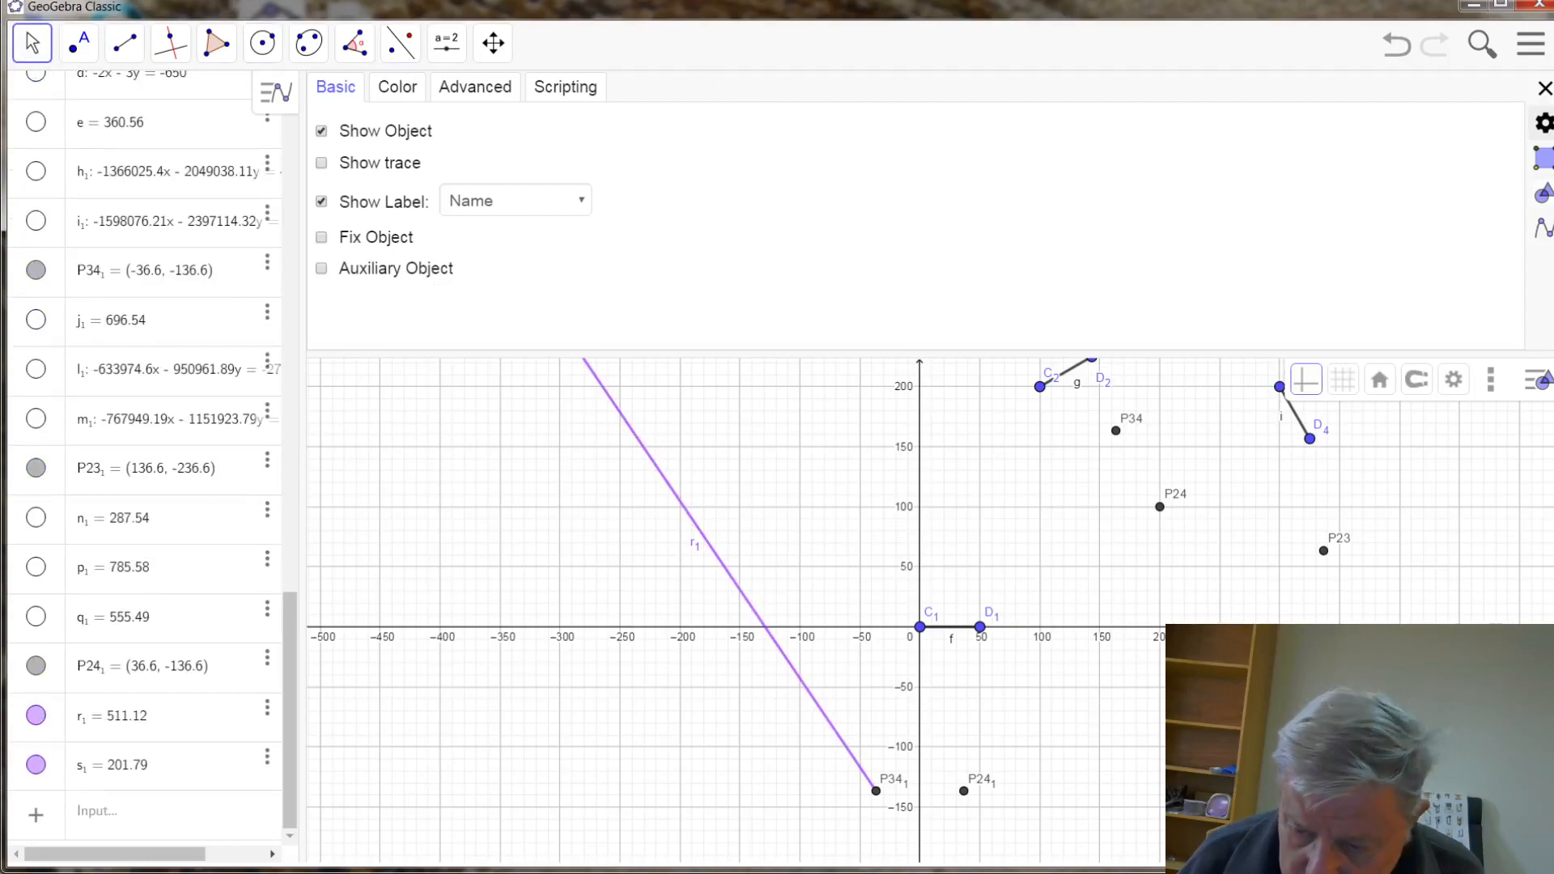
- Set the line style of the segment between P23_1 and P14 to dashed
click(112, 765)
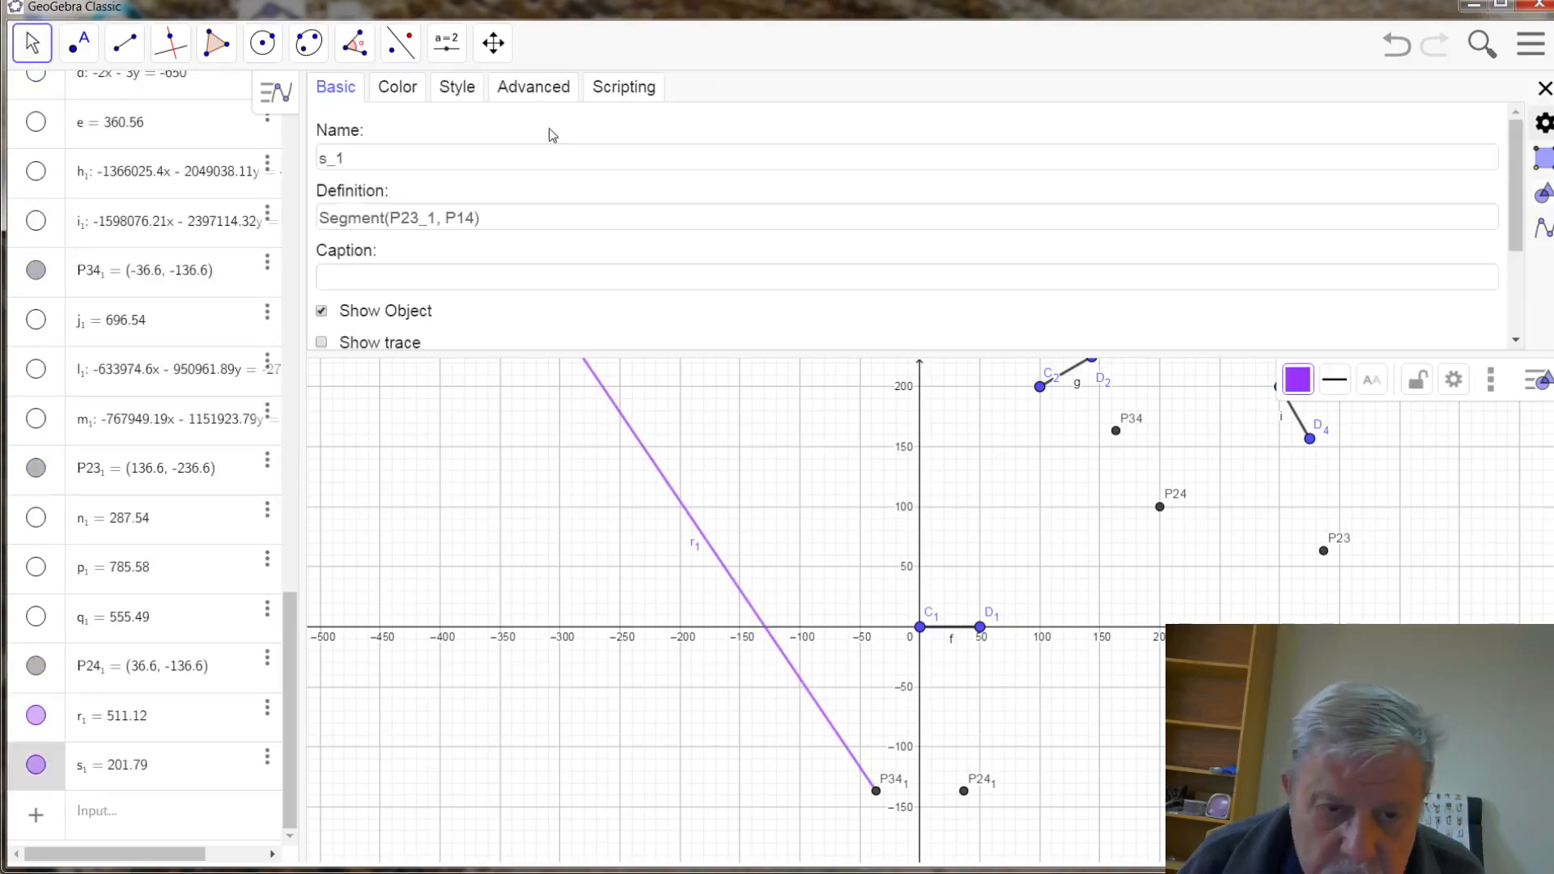
click(460, 87)
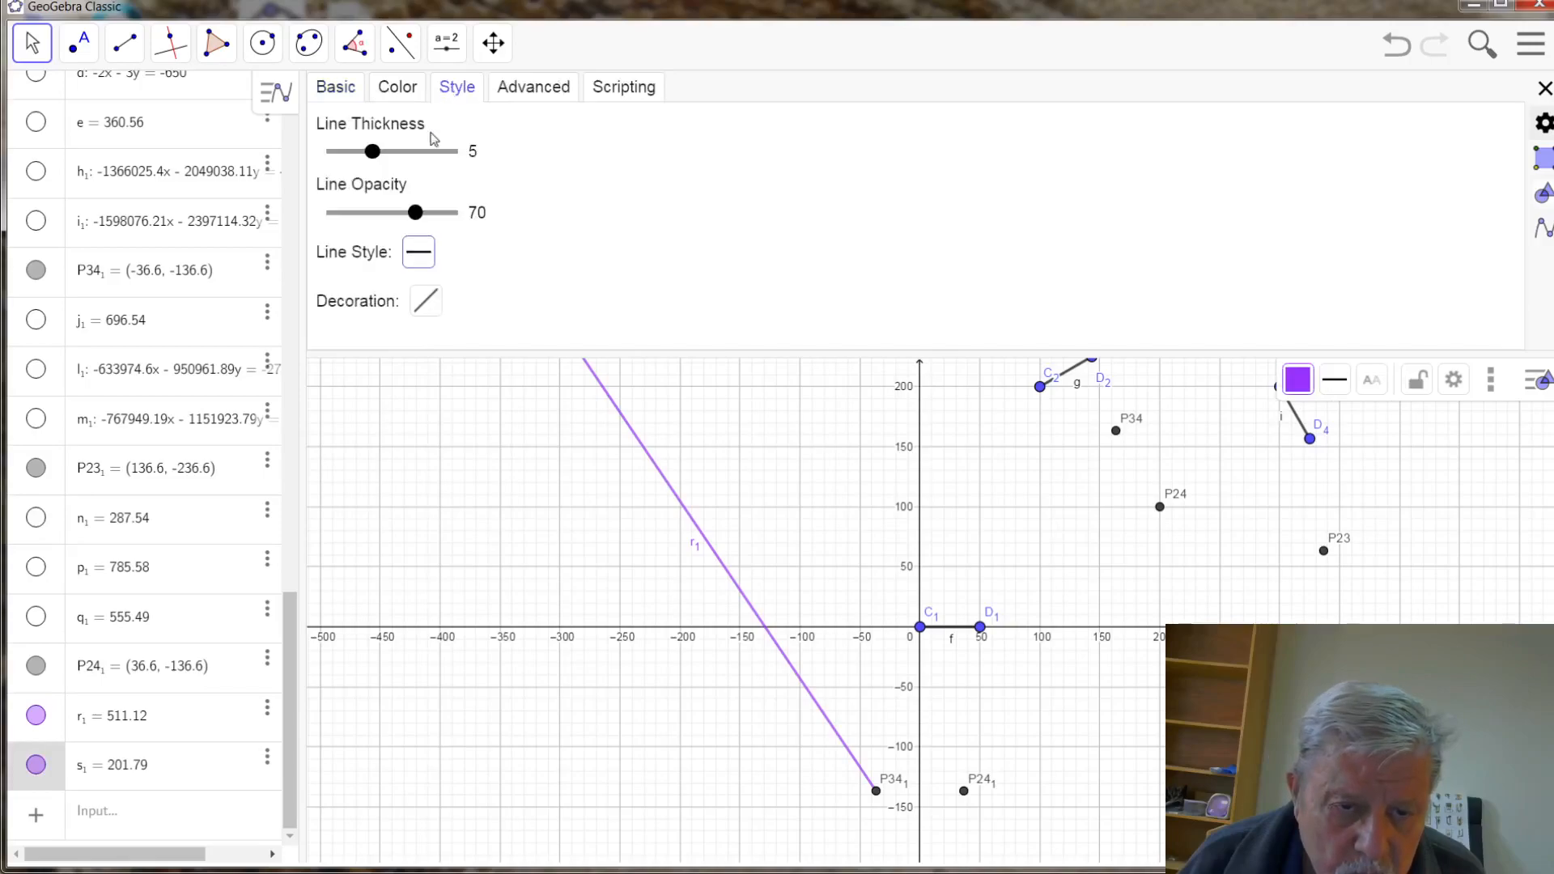
click(437, 308)
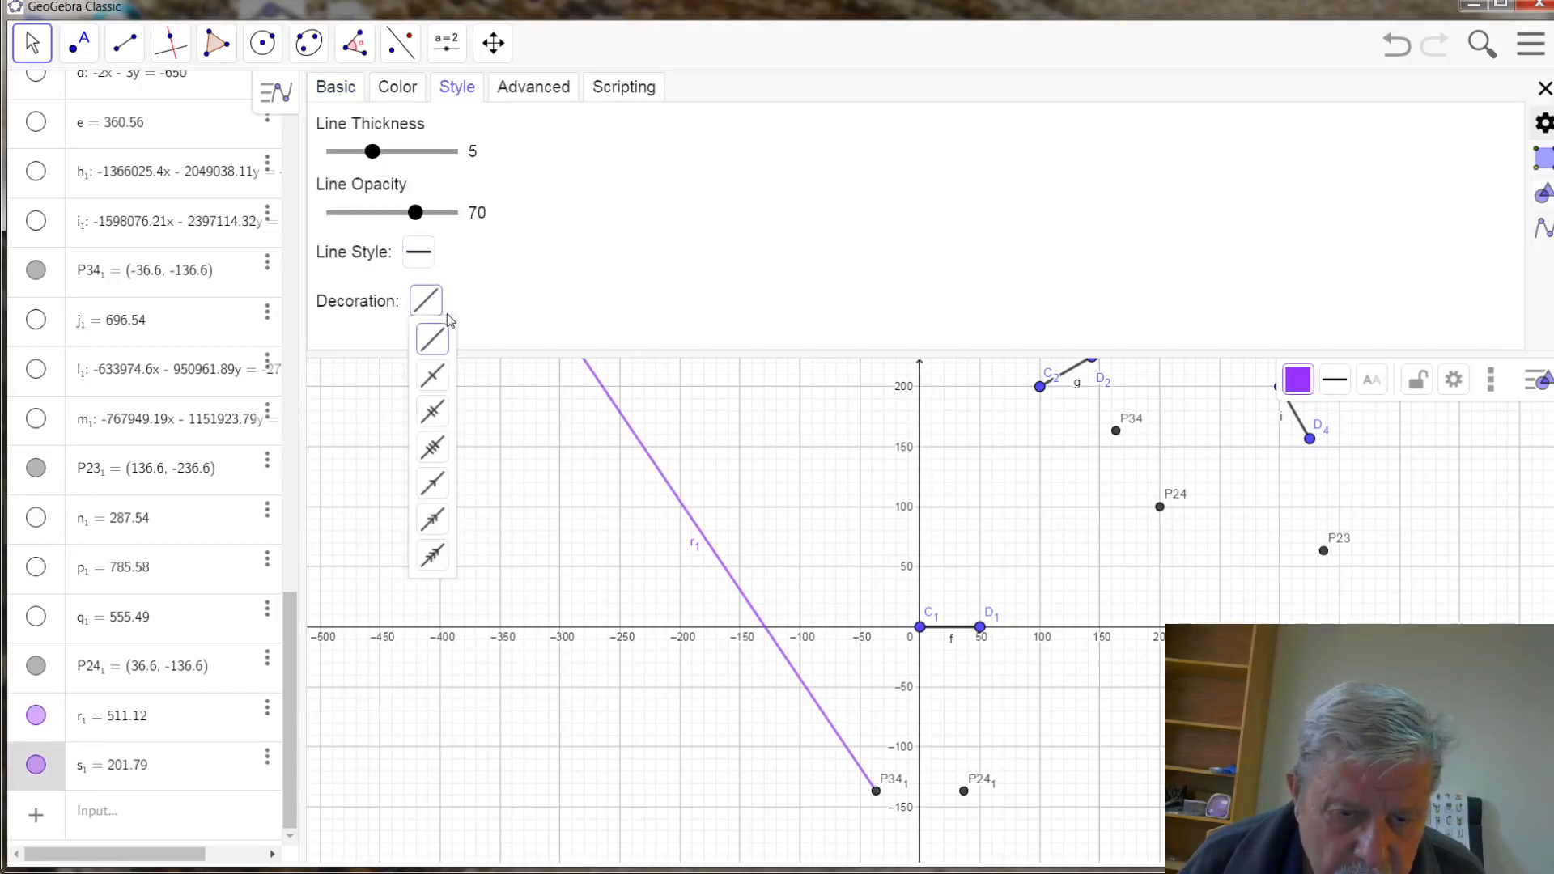
click(421, 253)
click(468, 293)
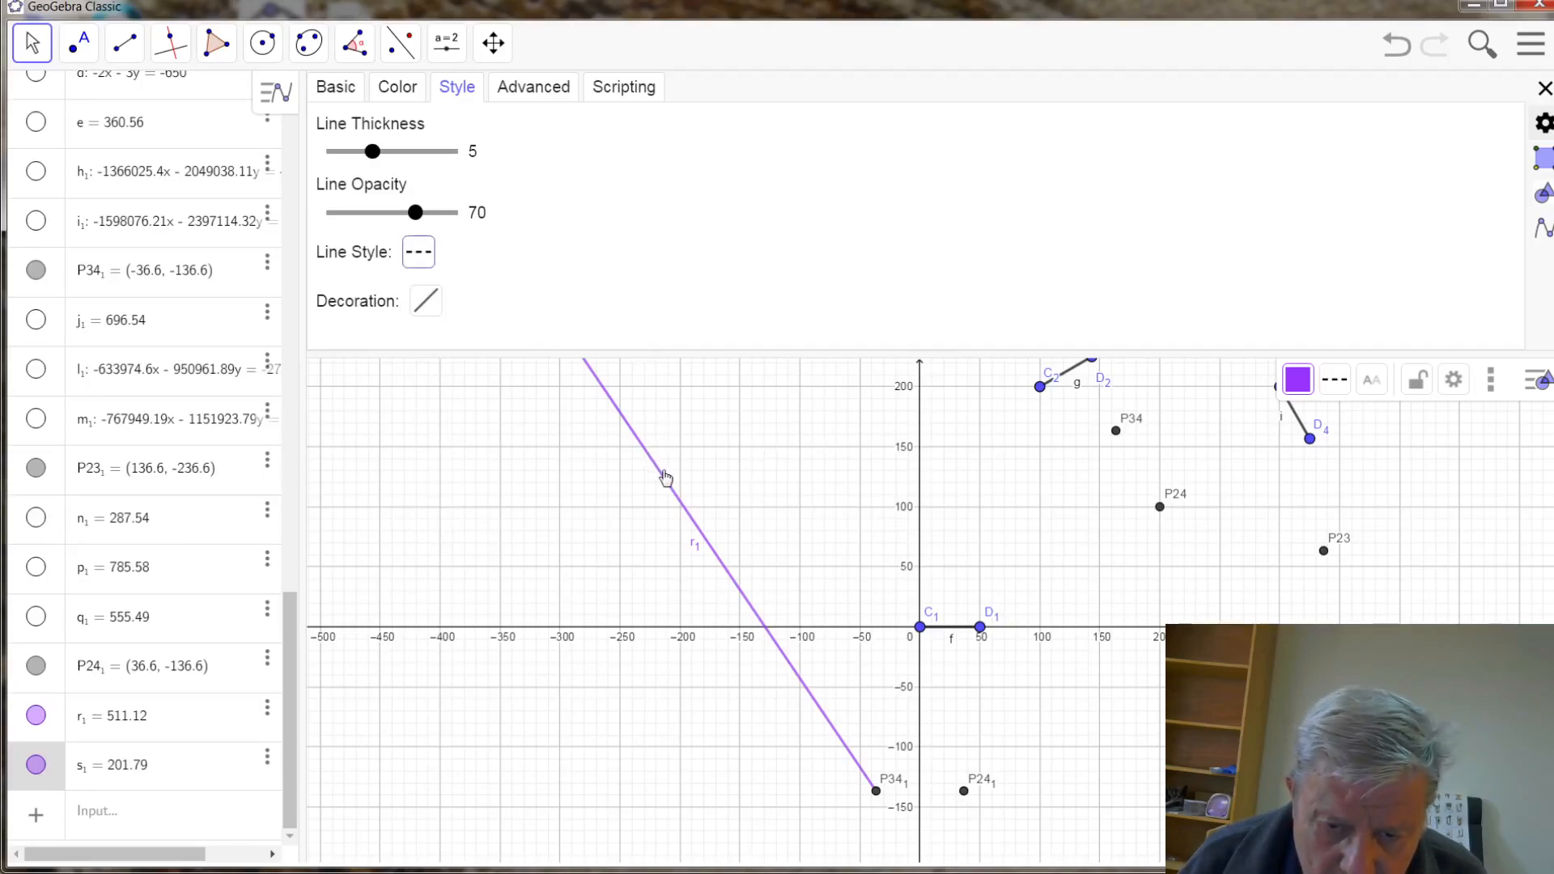
- Set the line style of the segment between P12 and P34_1 to dashed and close its settings
click(665, 477)
click(418, 251)
click(464, 293)
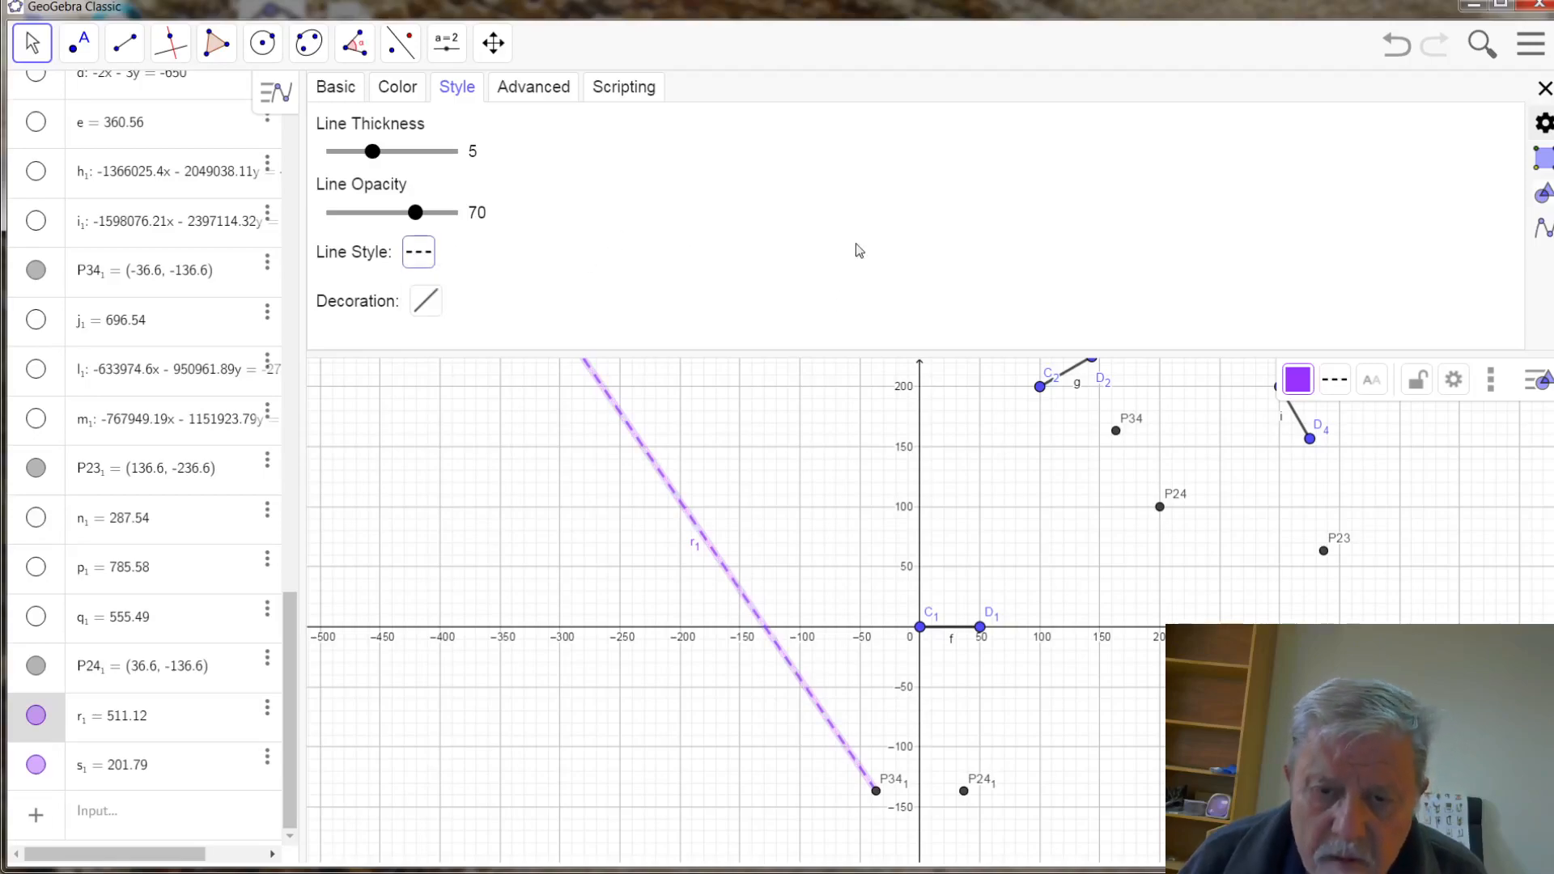
key(Escape)
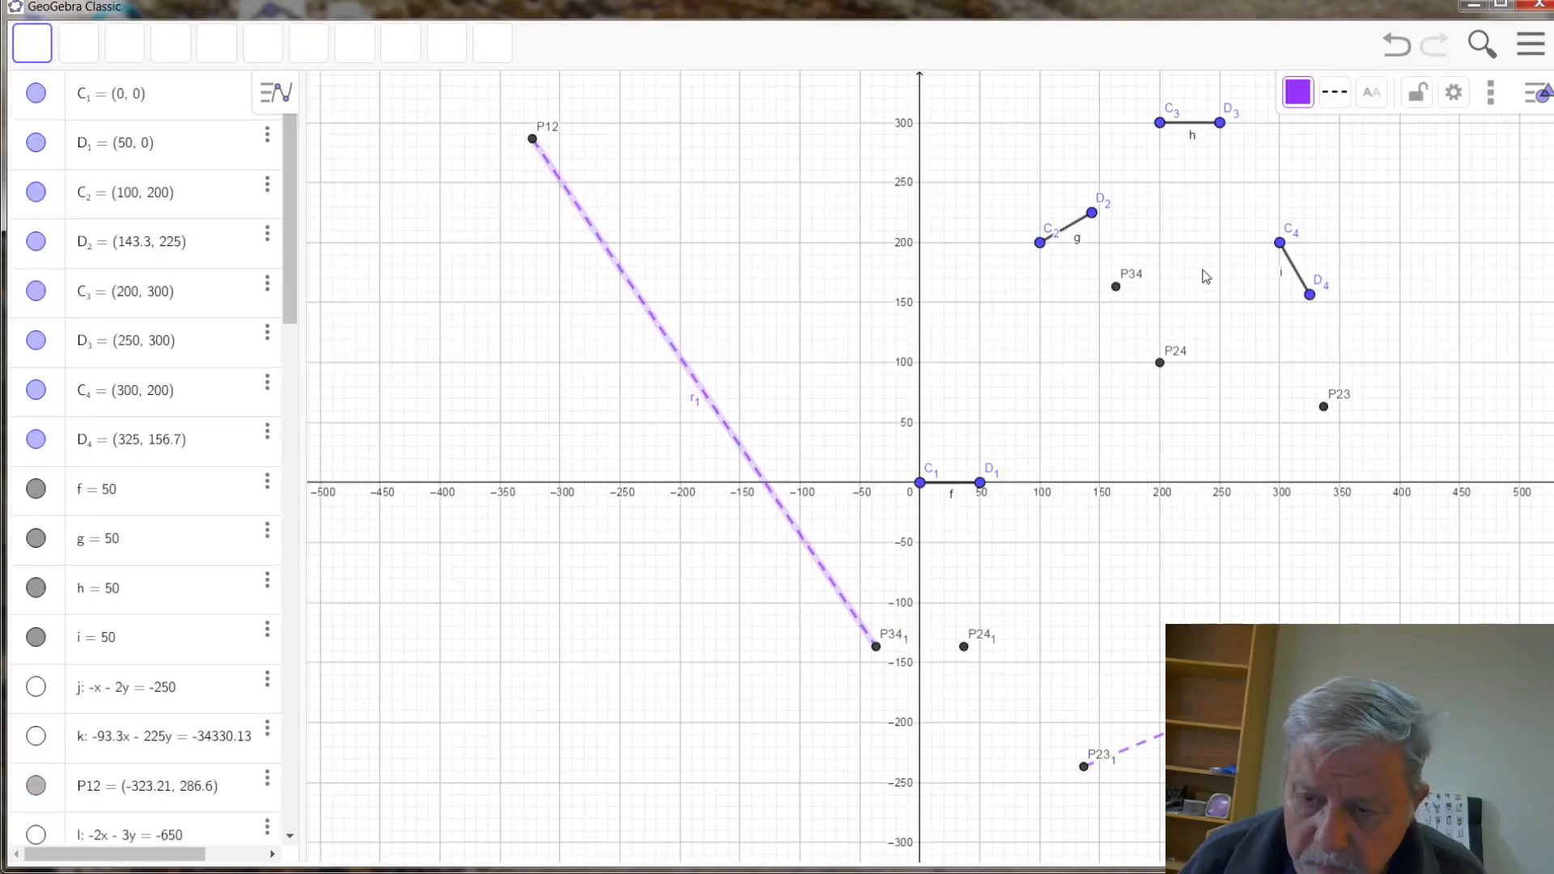
- Draw solid segments from P12 to P14 and from P14 to P34_1
scroll(835, 311, down, 3)
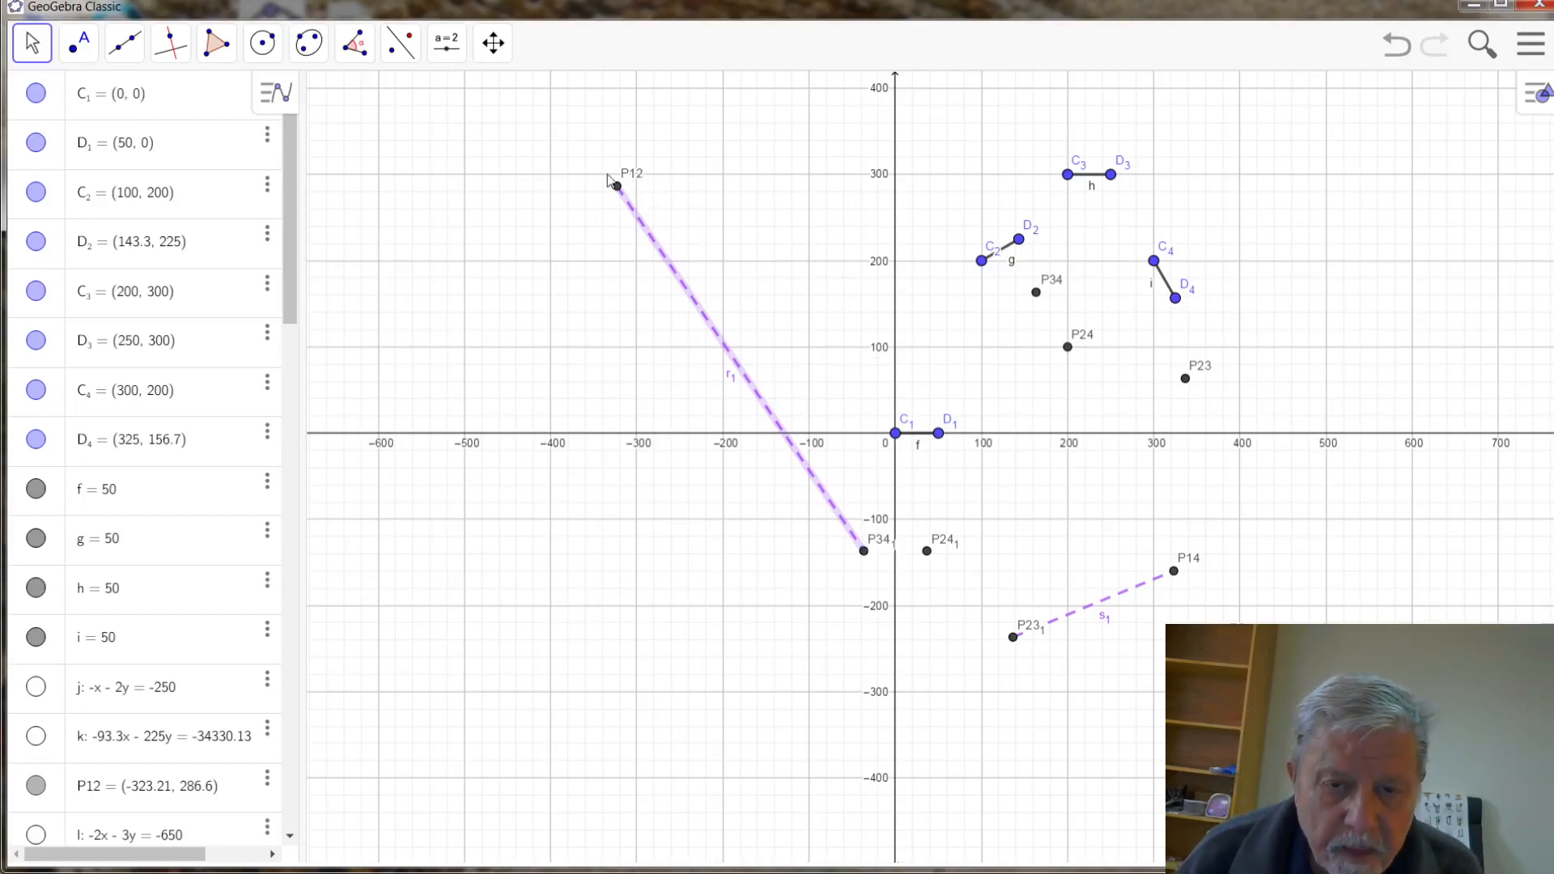
click(124, 42)
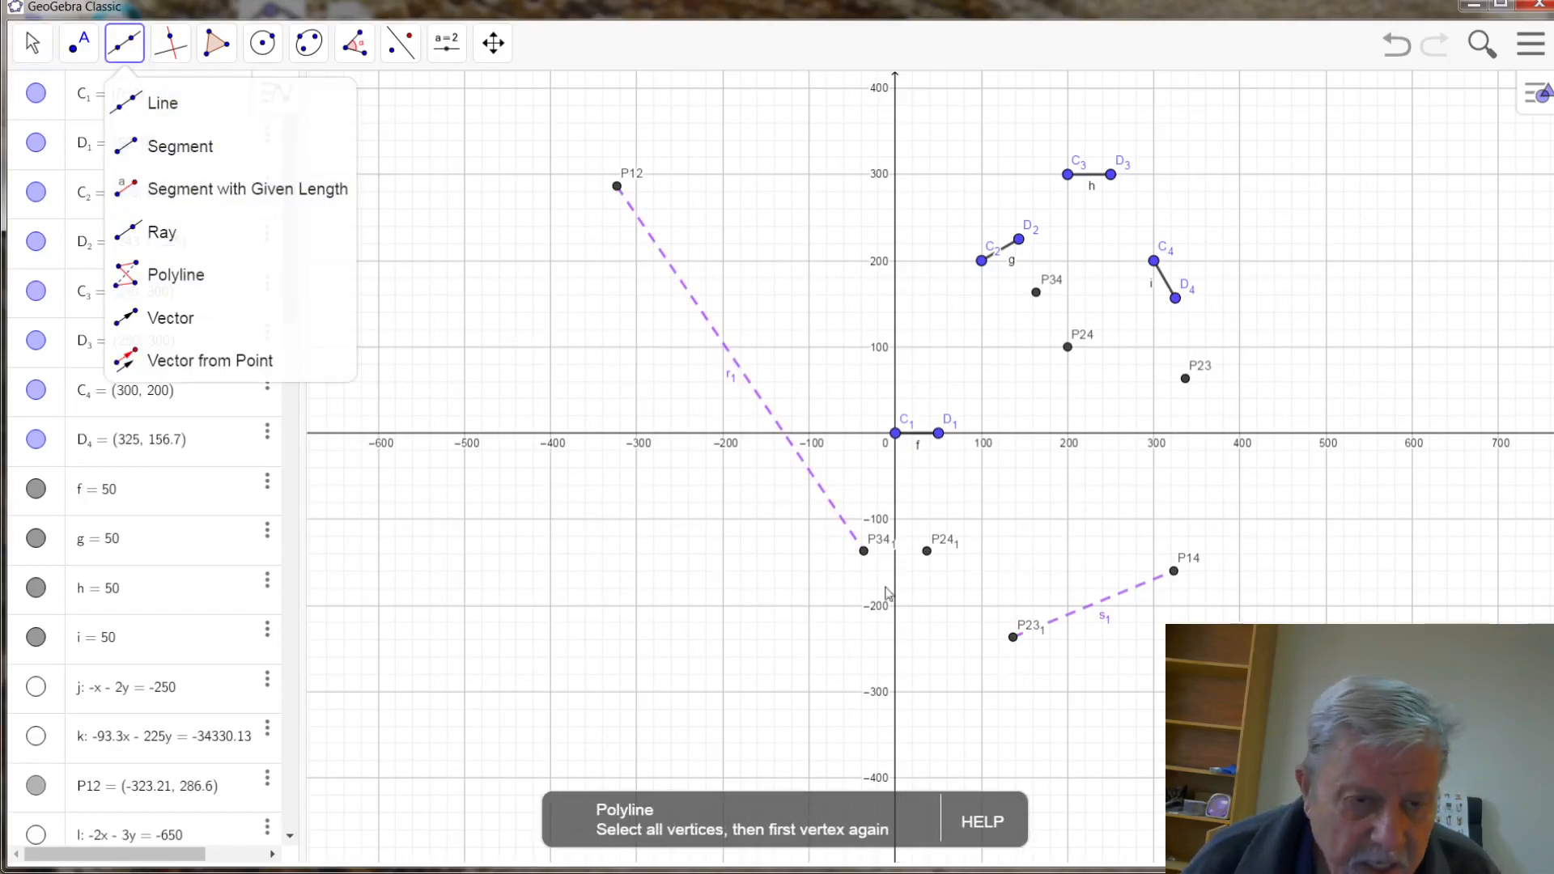
click(206, 148)
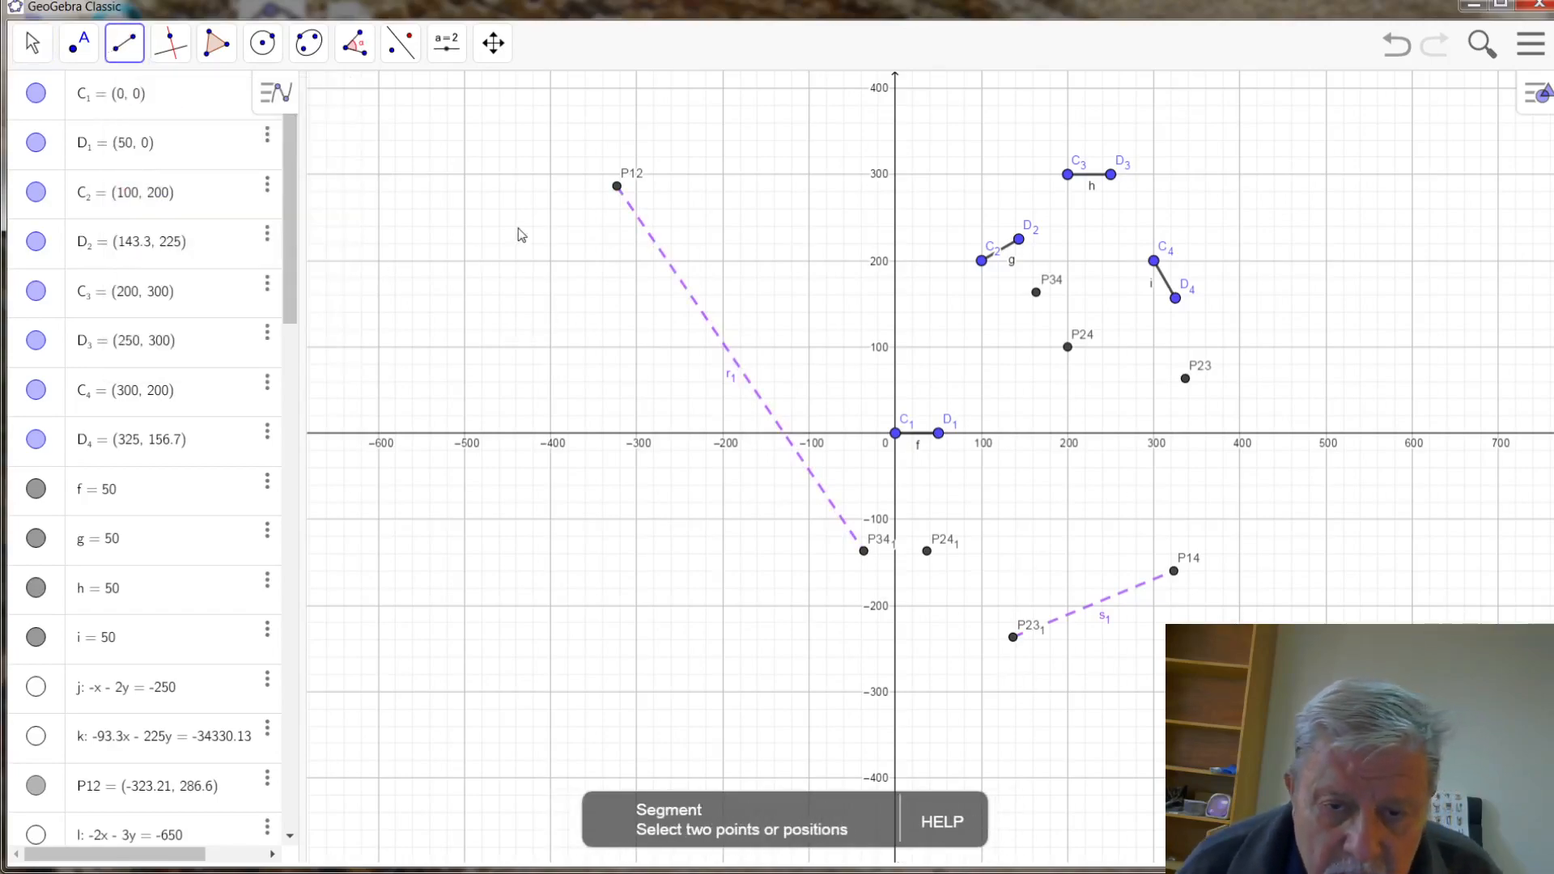
click(624, 187)
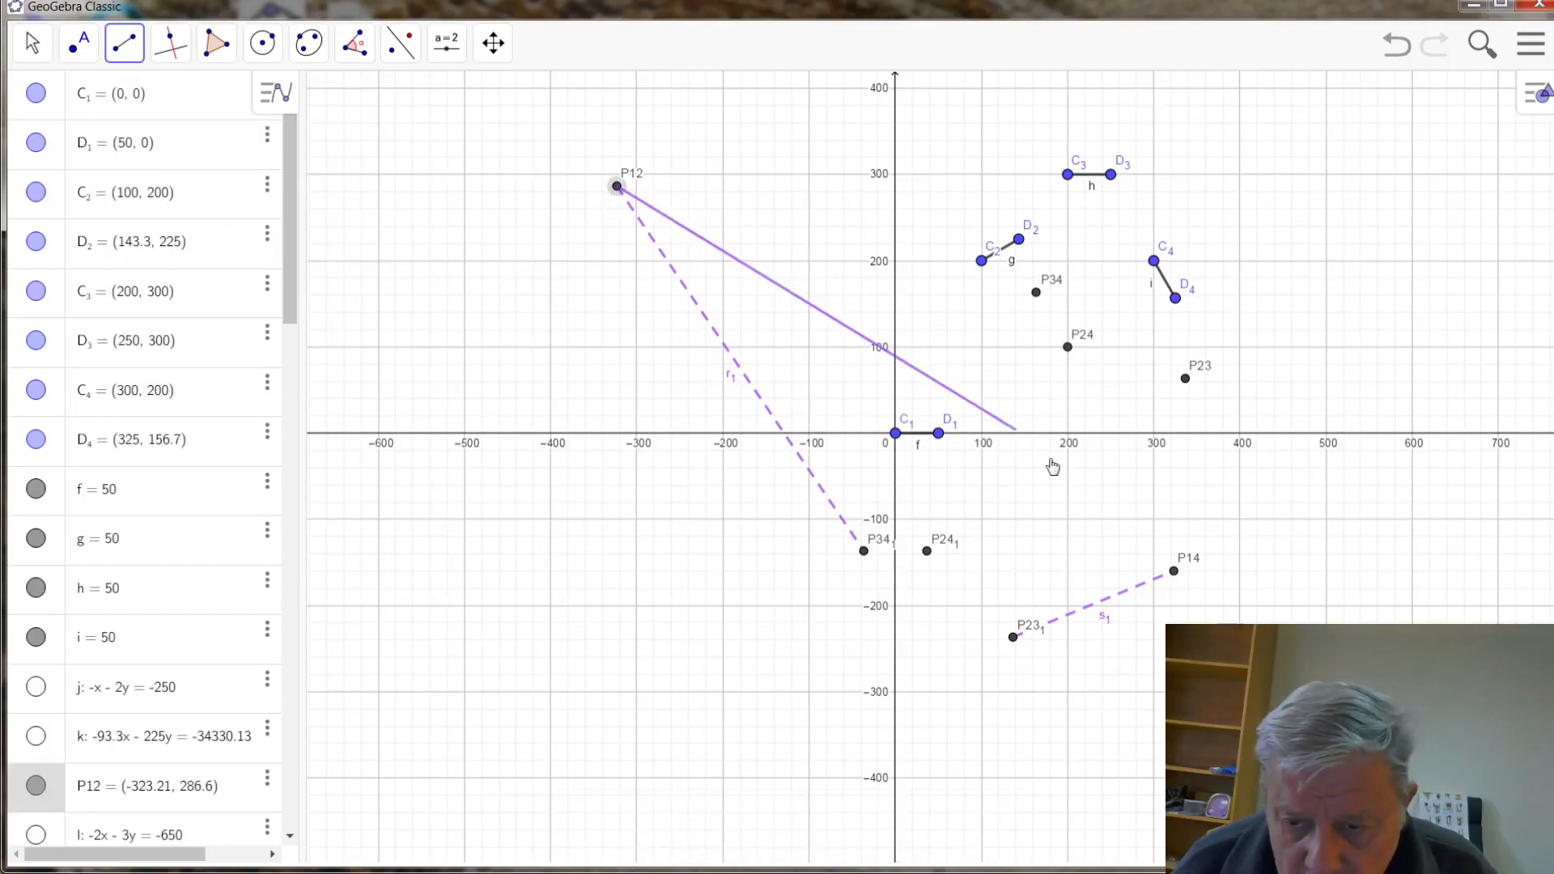
click(1175, 571)
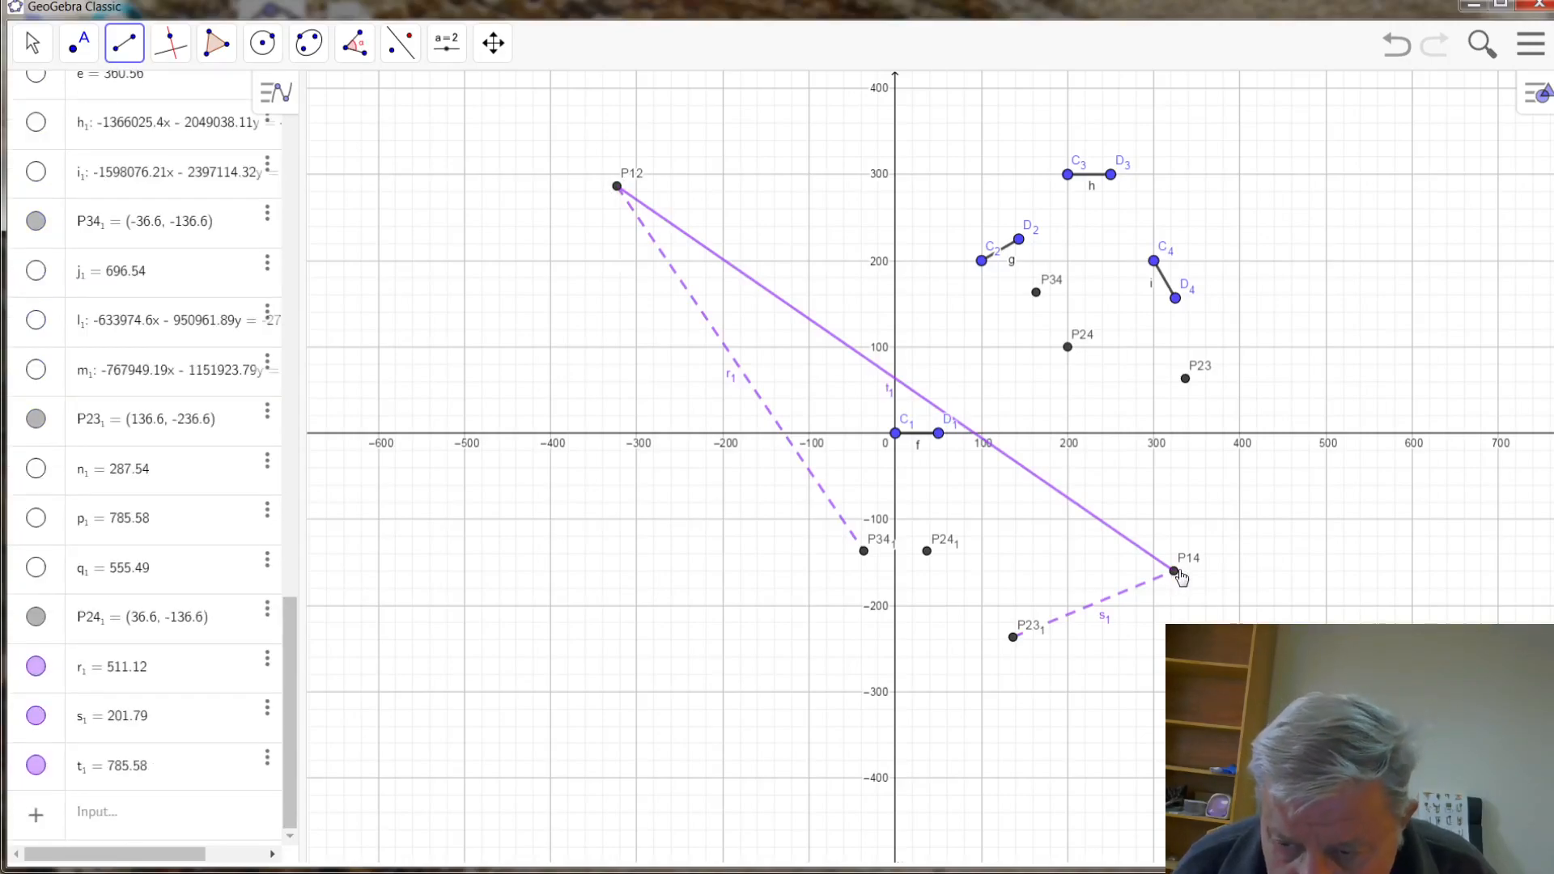
click(1175, 572)
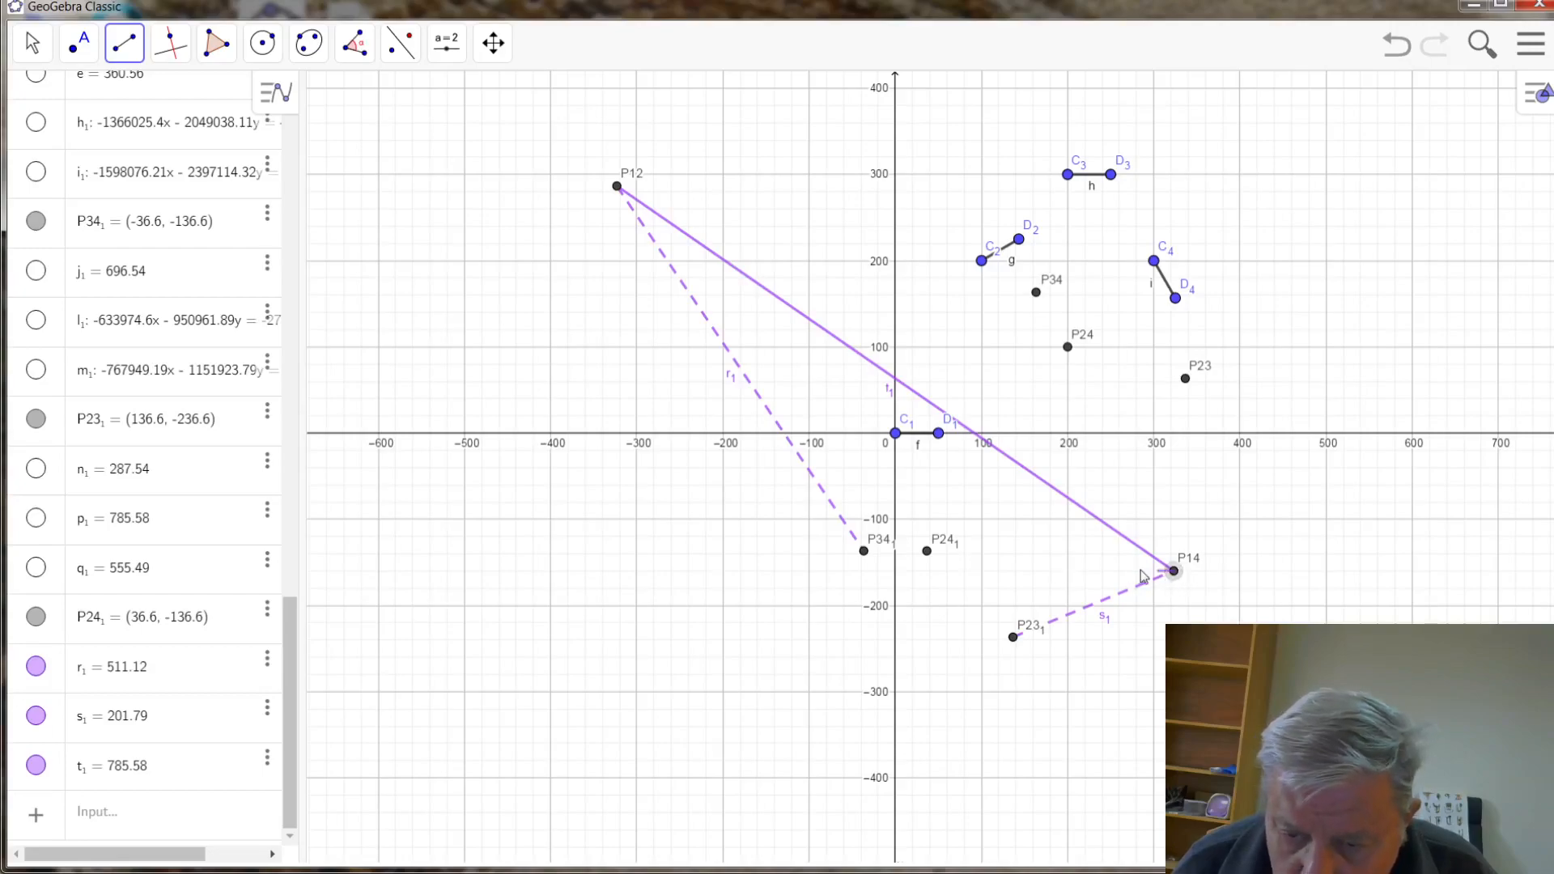
click(863, 553)
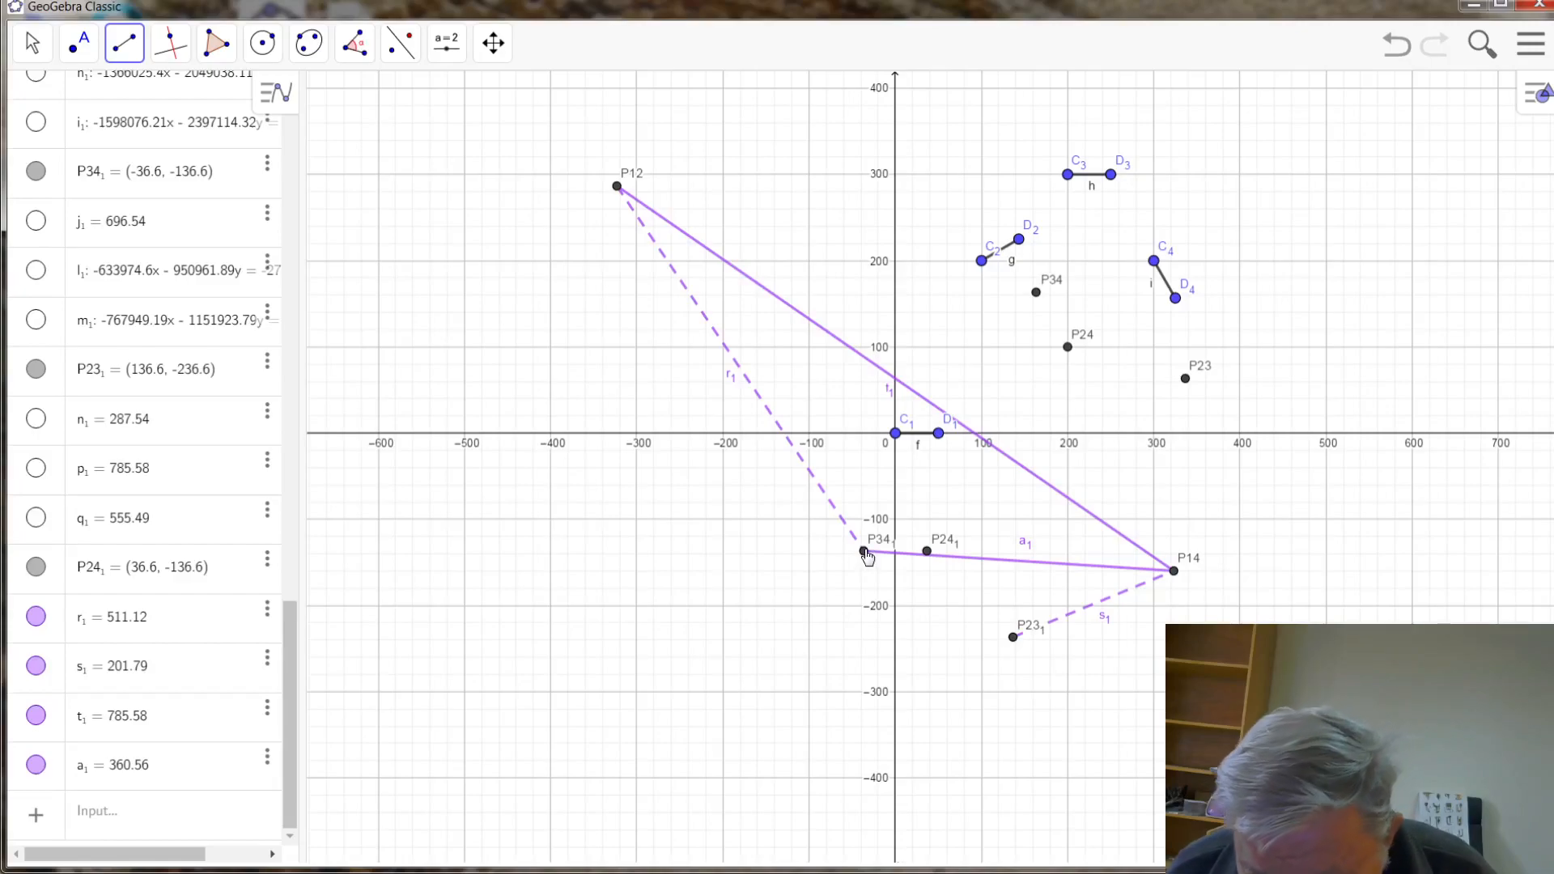
- Draw solid segments from P34_1 to P23_1 and from P23_1 to P12
click(864, 552)
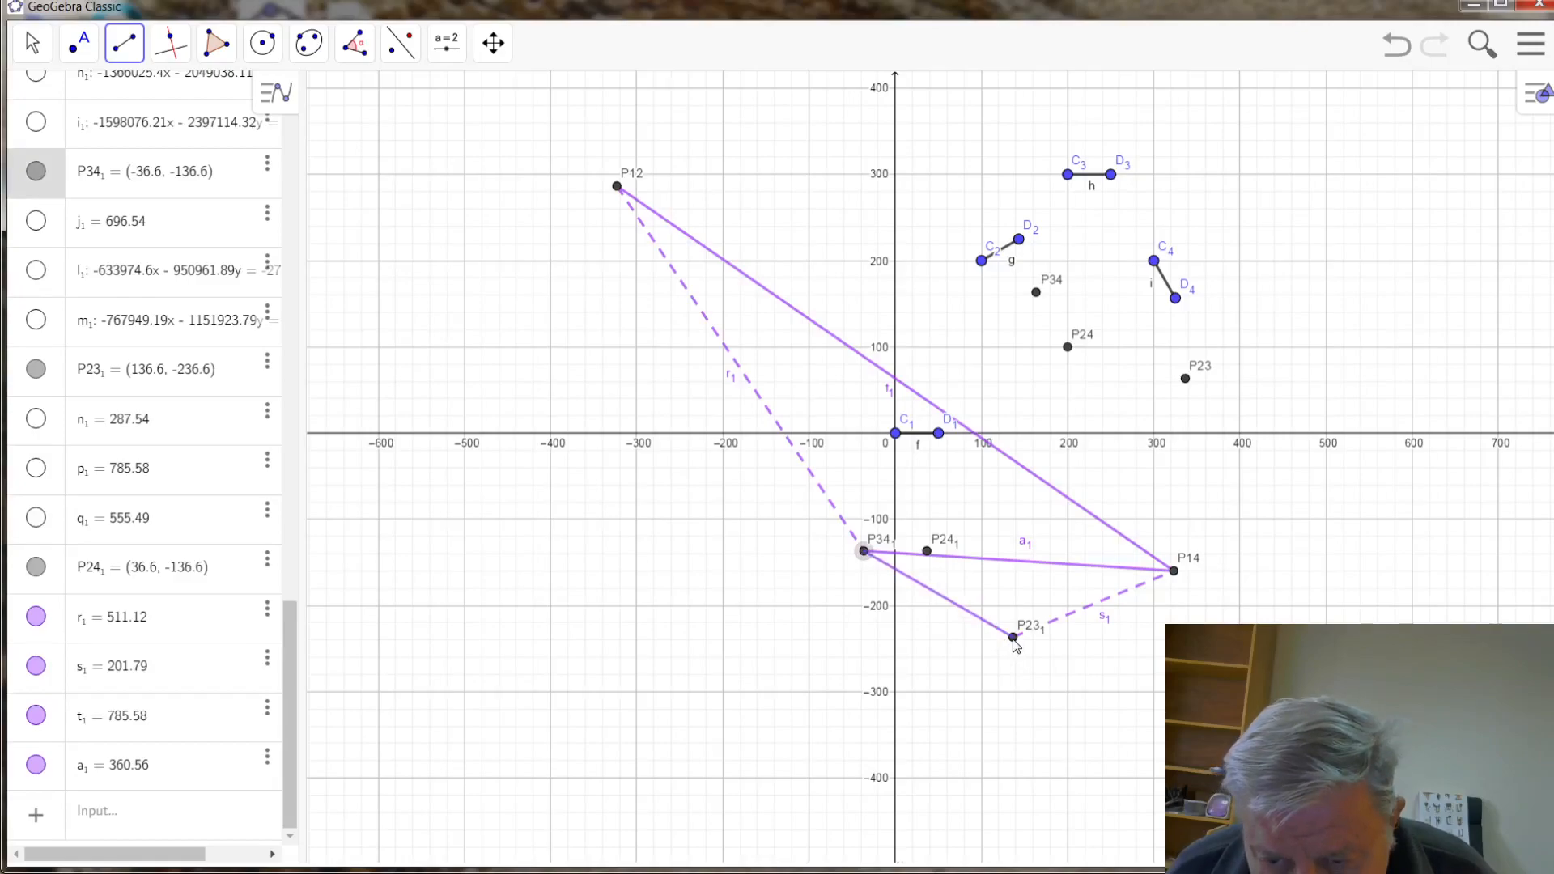
click(1015, 639)
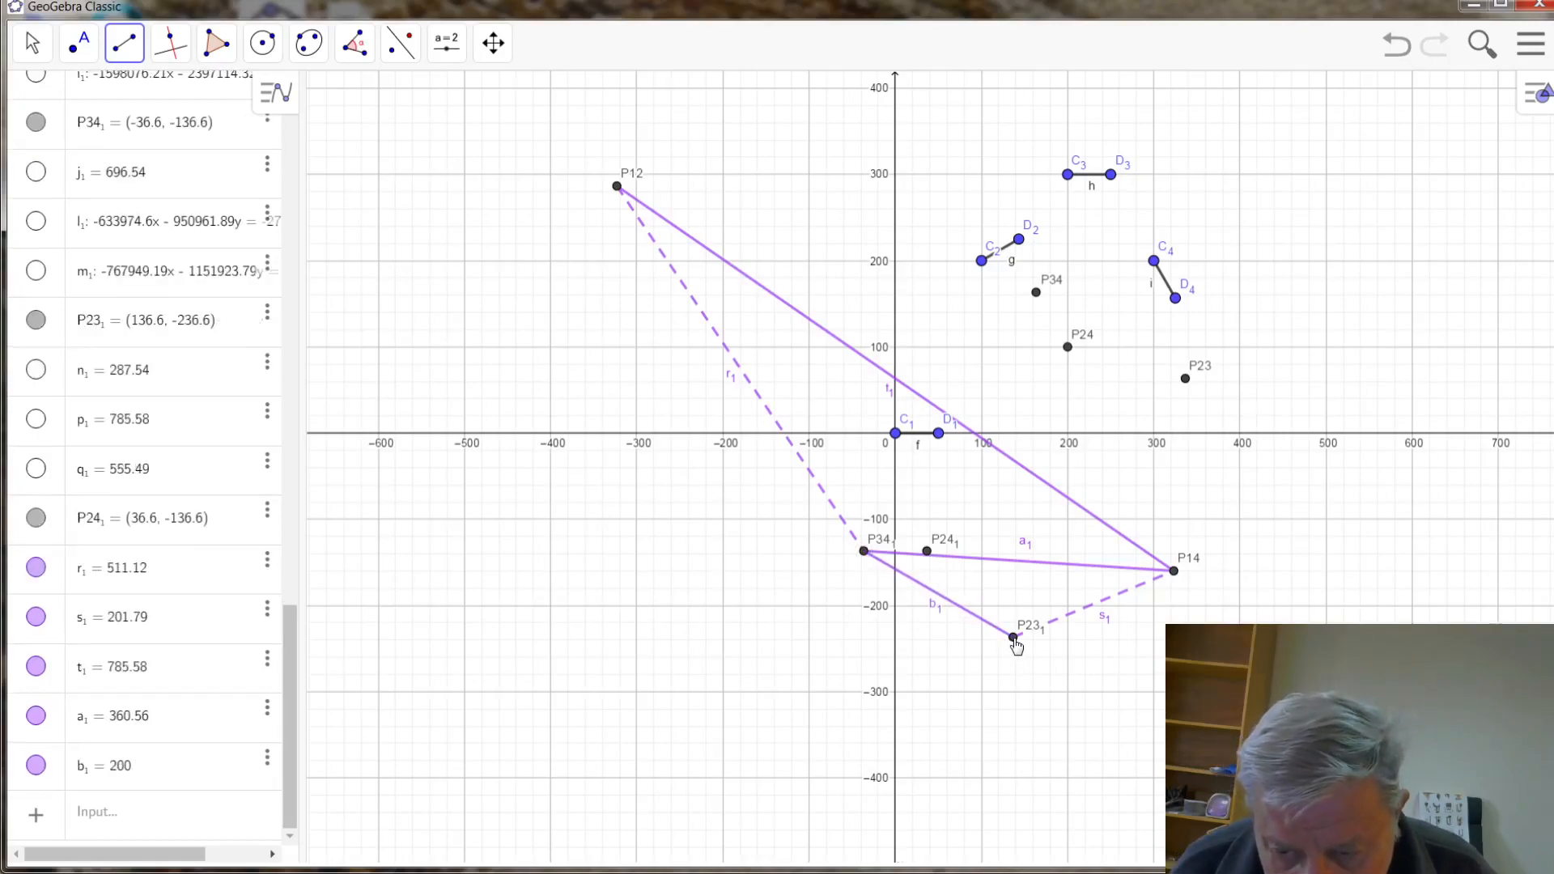
click(1015, 639)
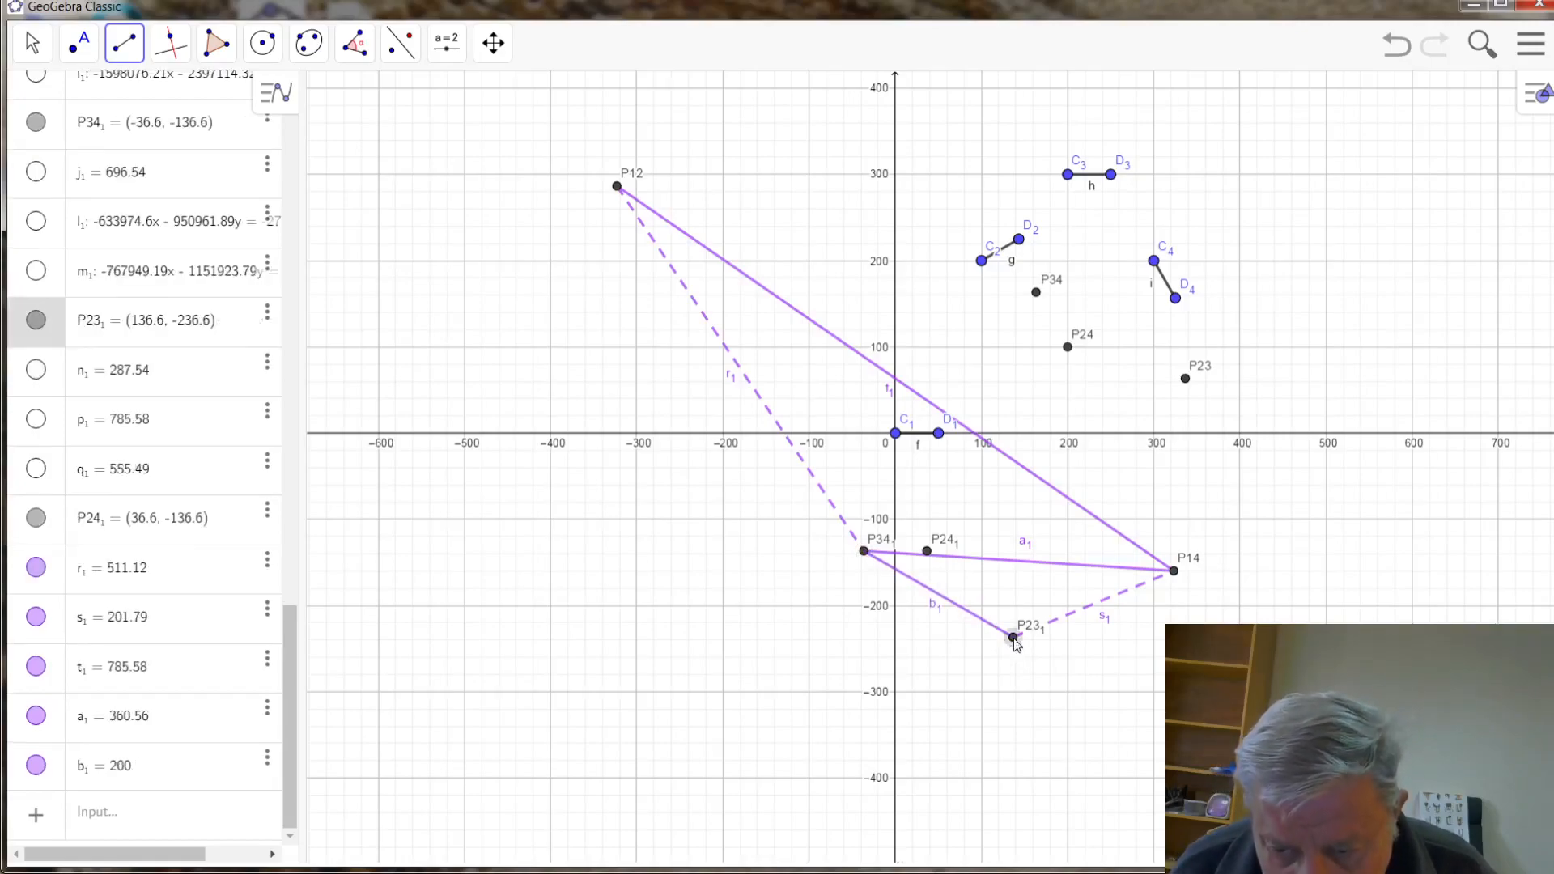
click(617, 188)
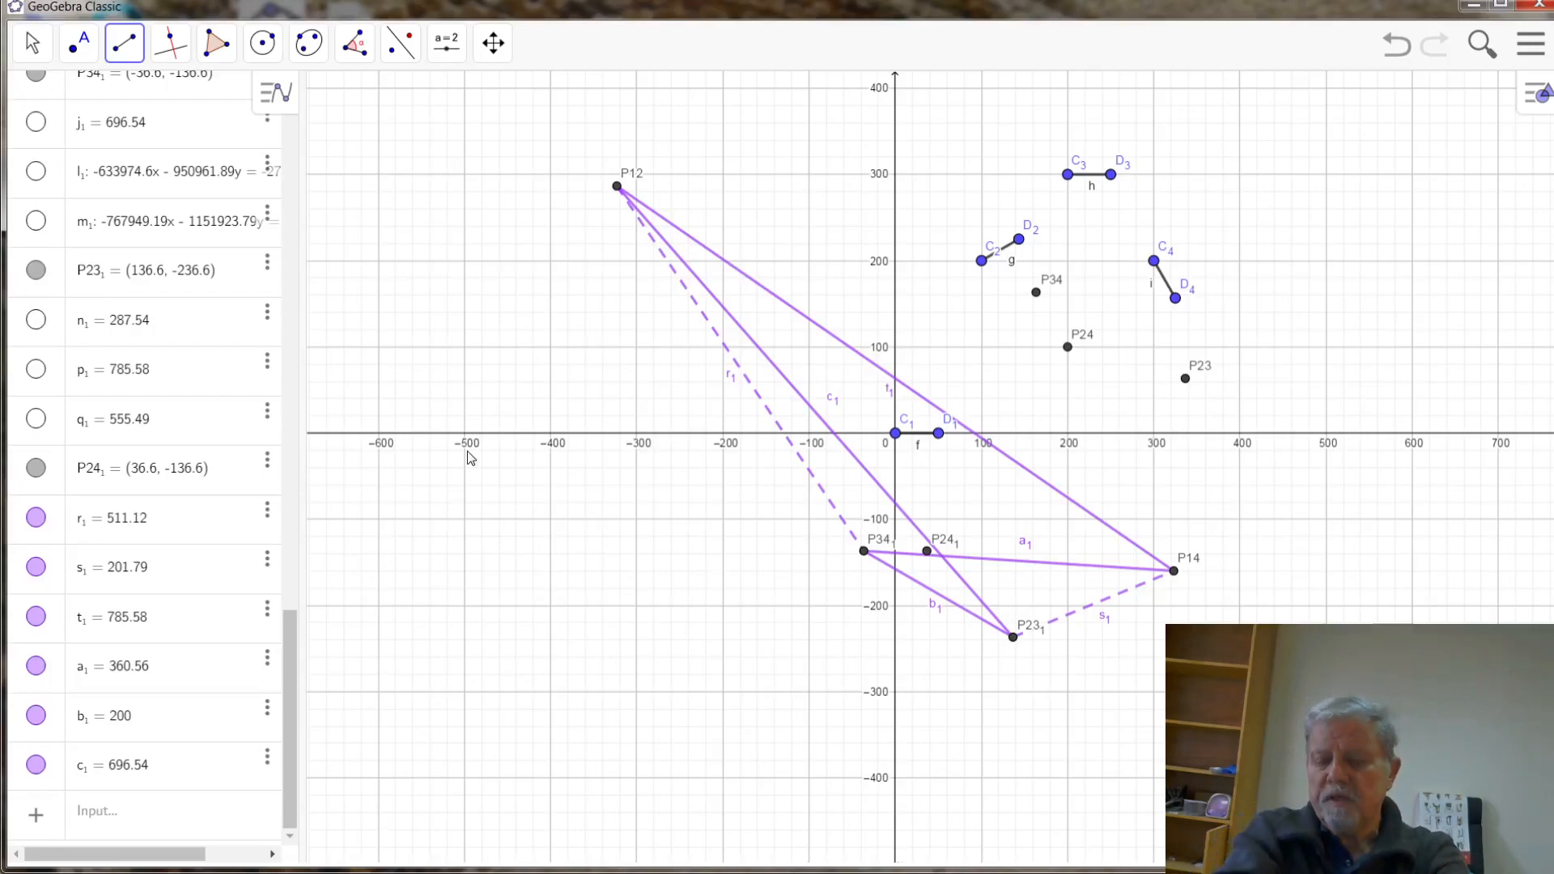
- Change the color of the segment between P12 and P14 to red
click(51, 36)
click(78, 42)
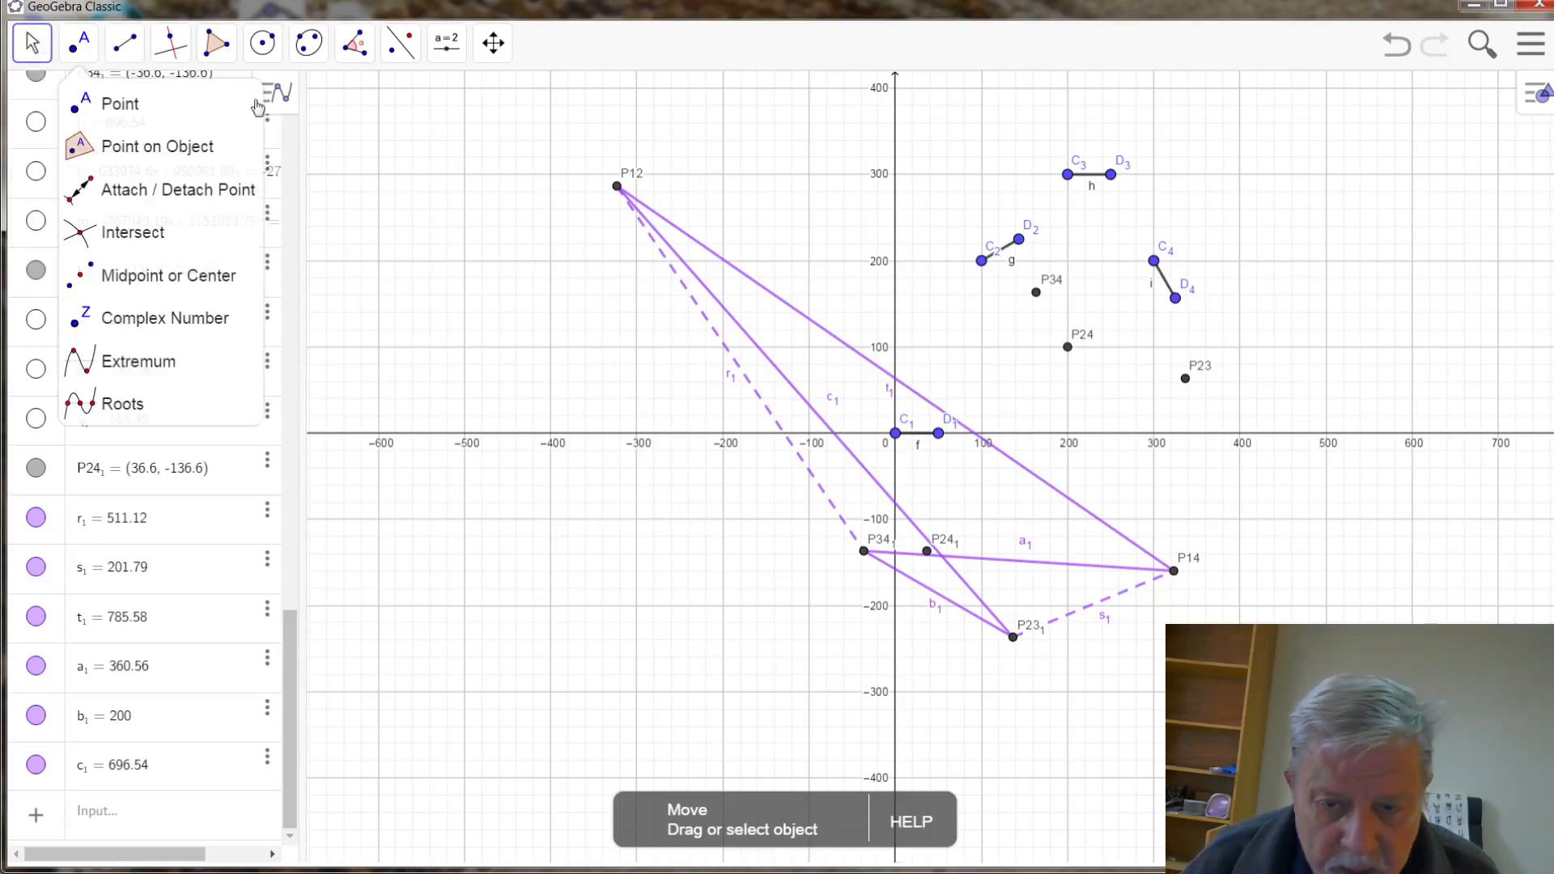
click(851, 354)
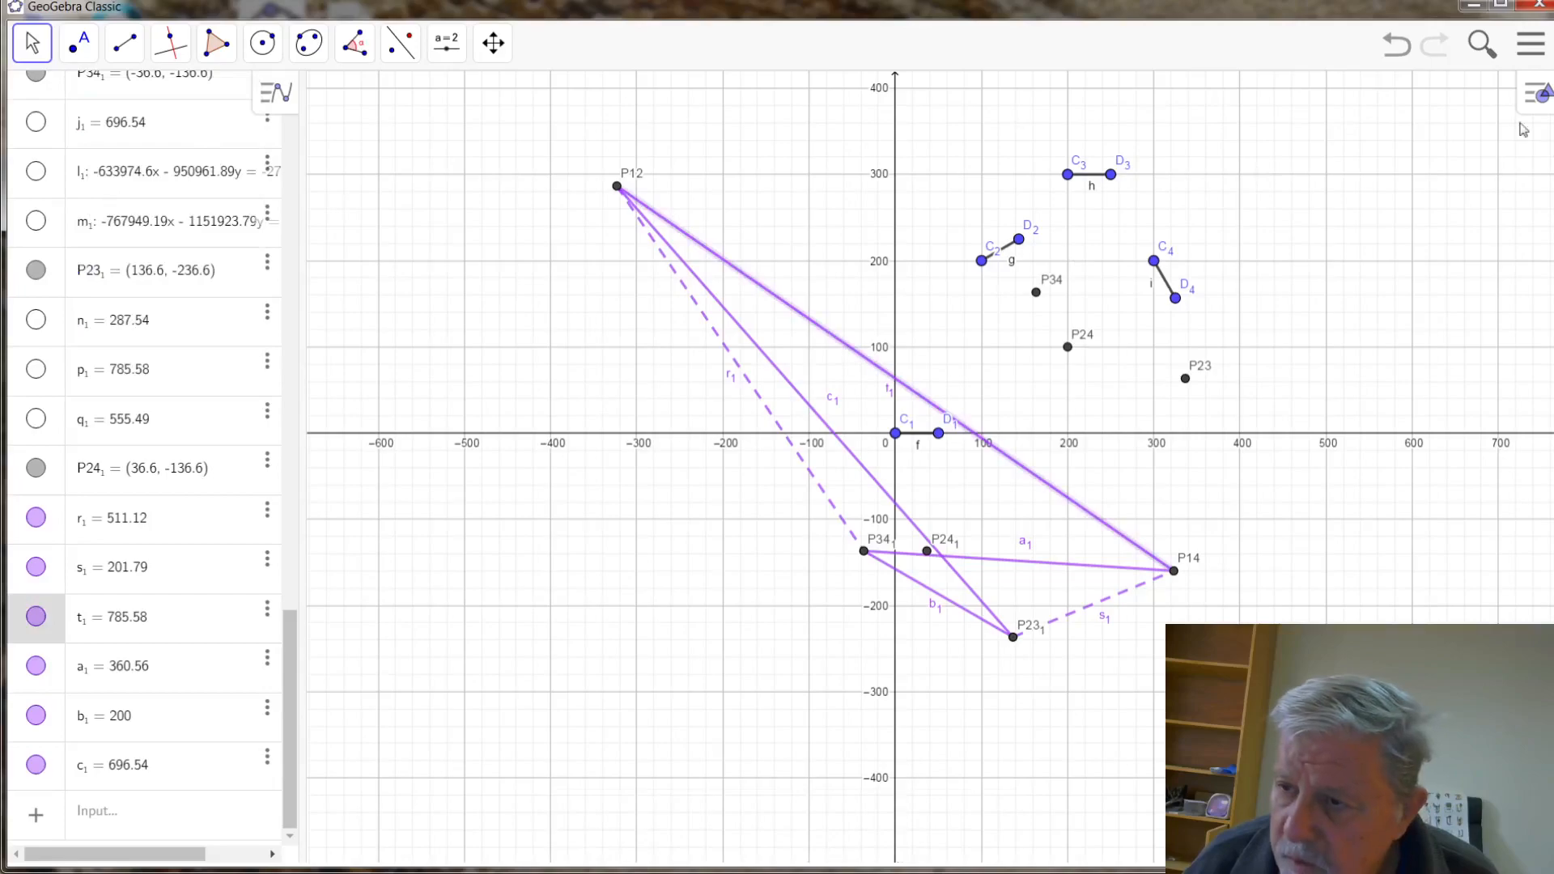
right_click(1017, 471)
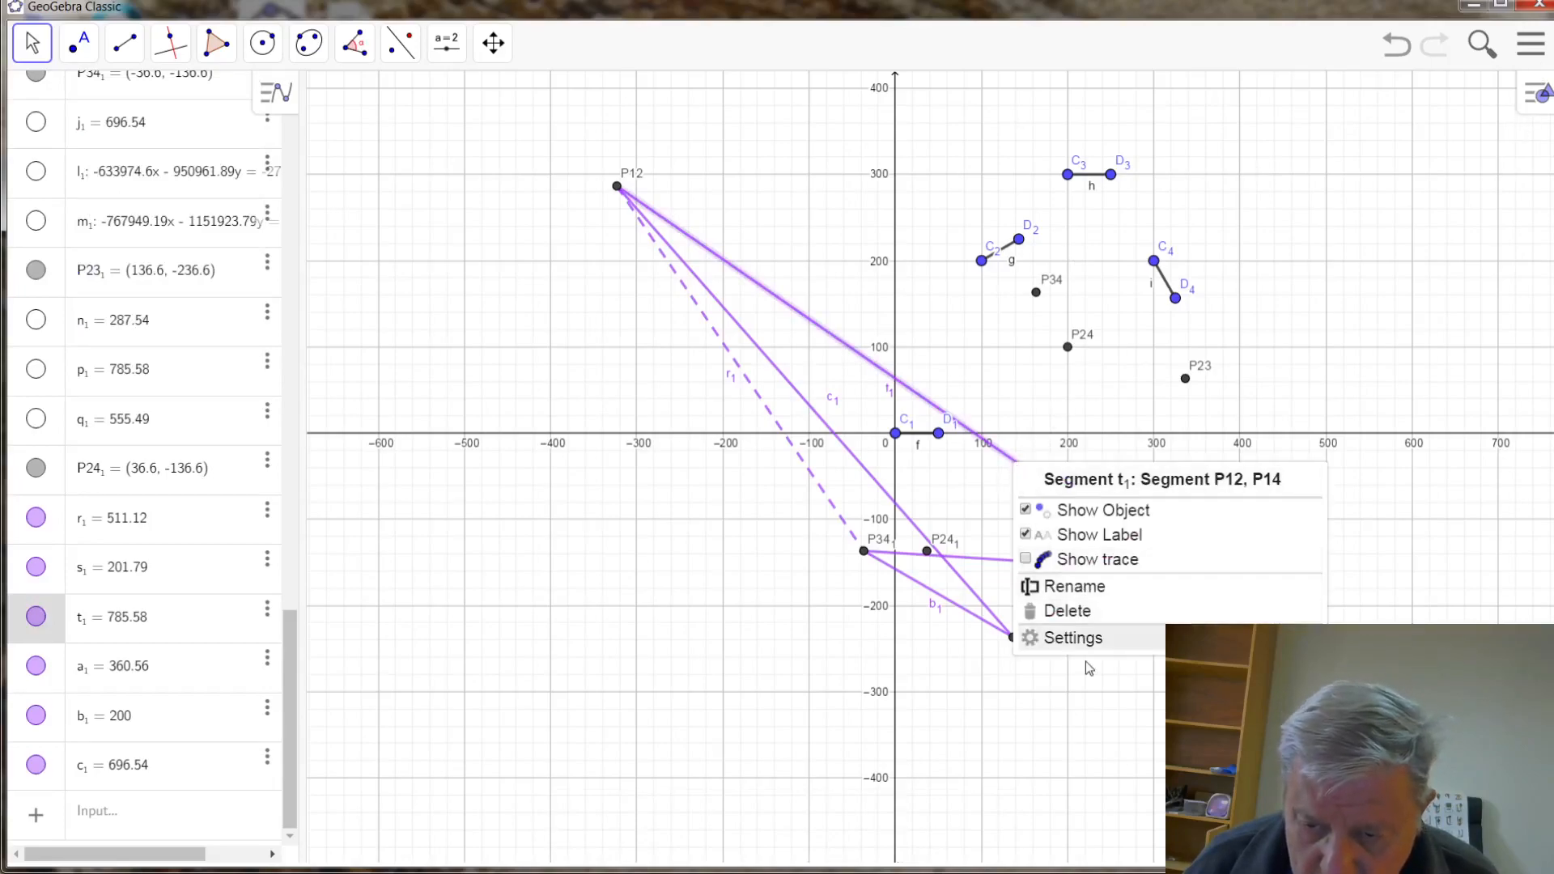
click(1069, 638)
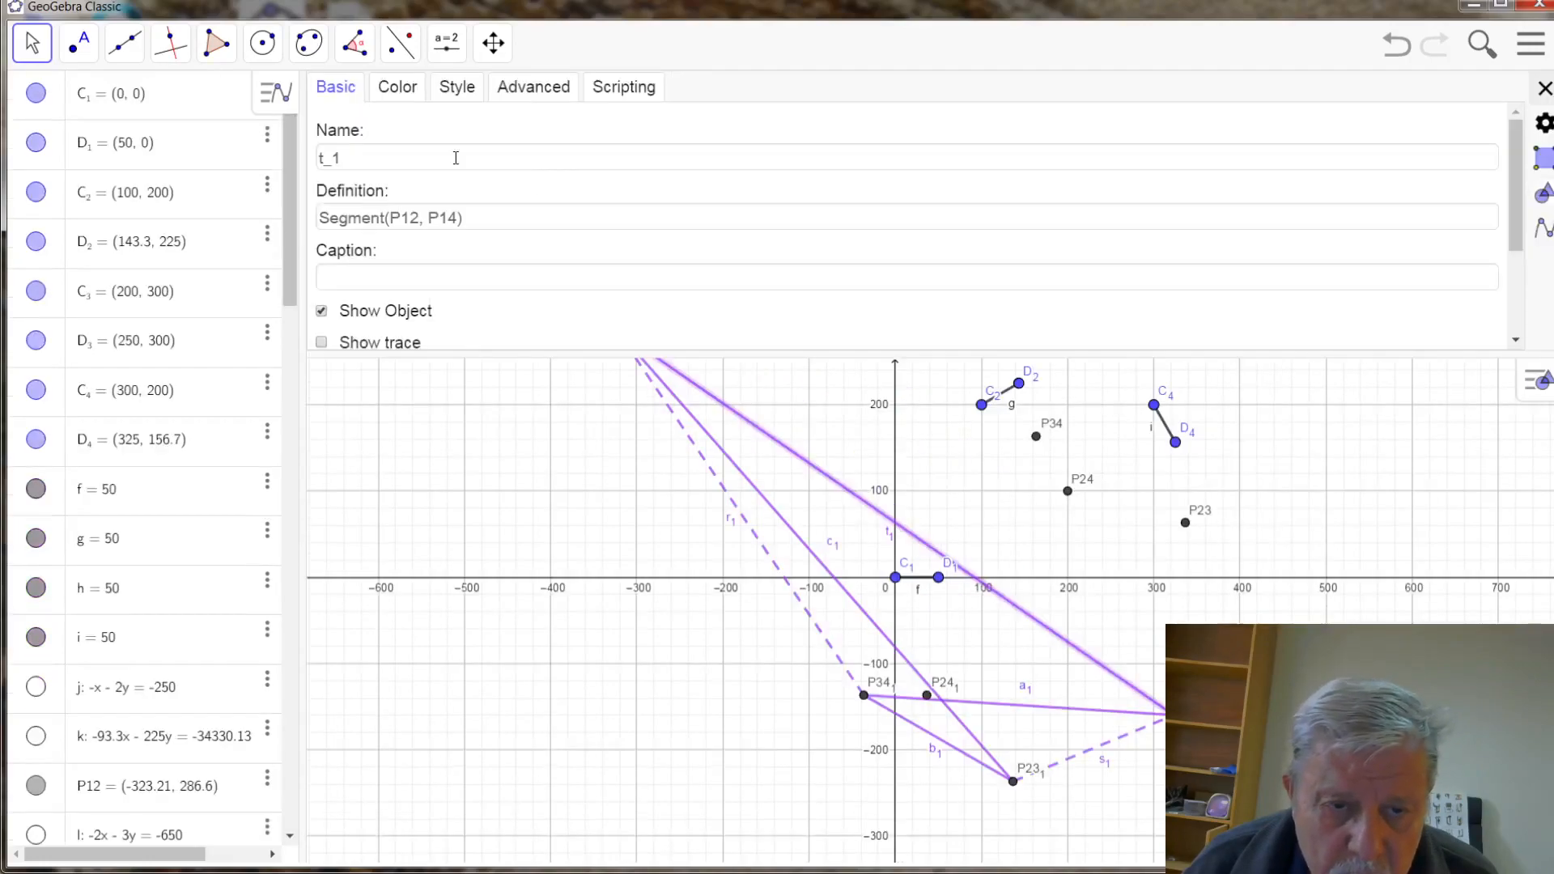
click(396, 87)
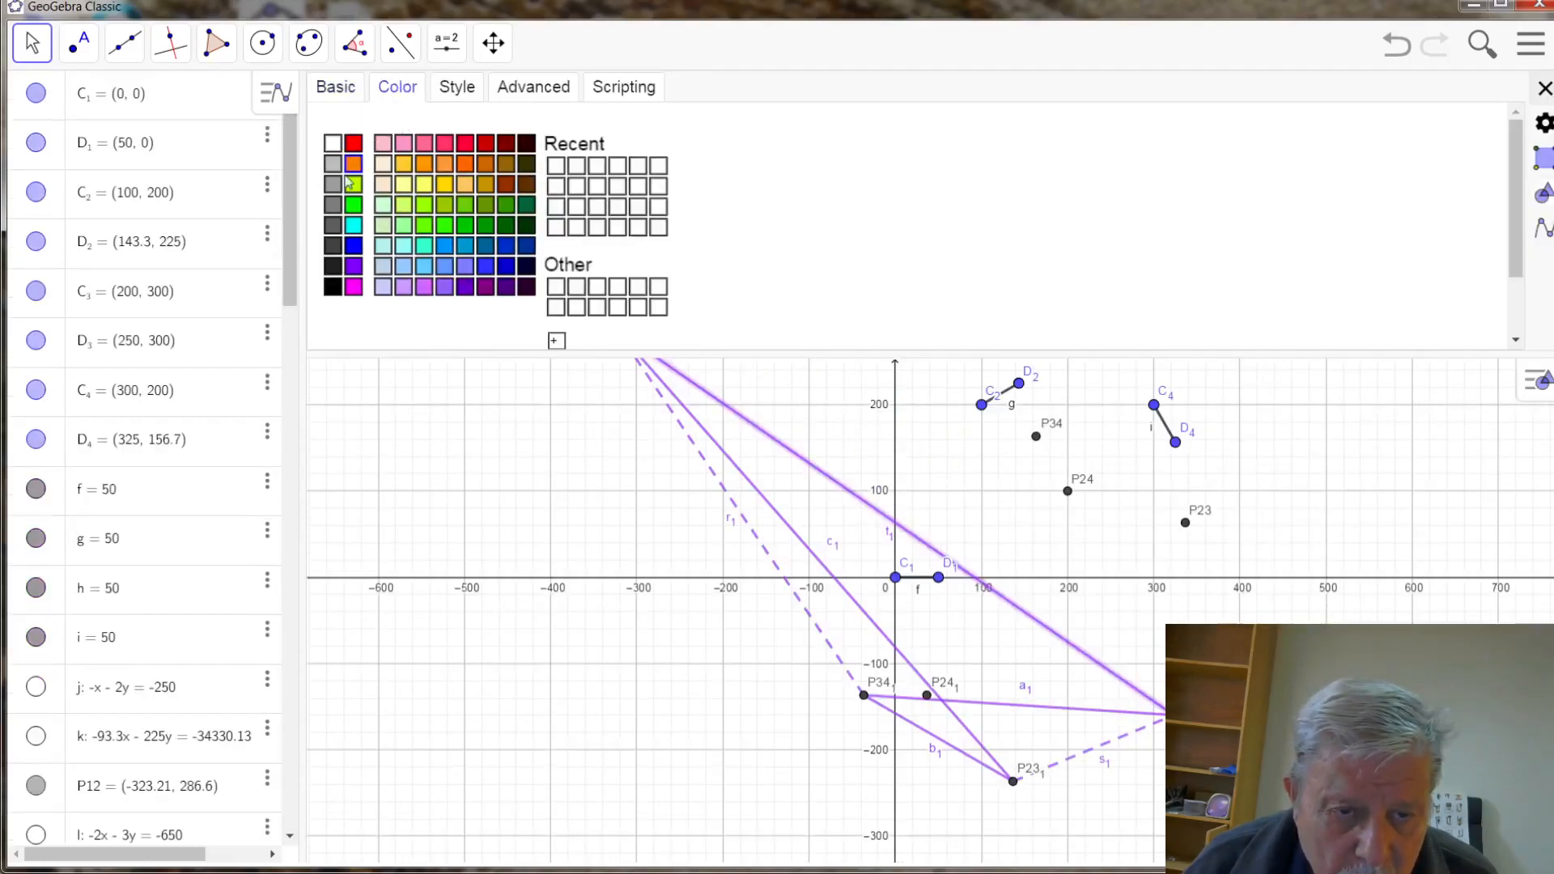
click(354, 144)
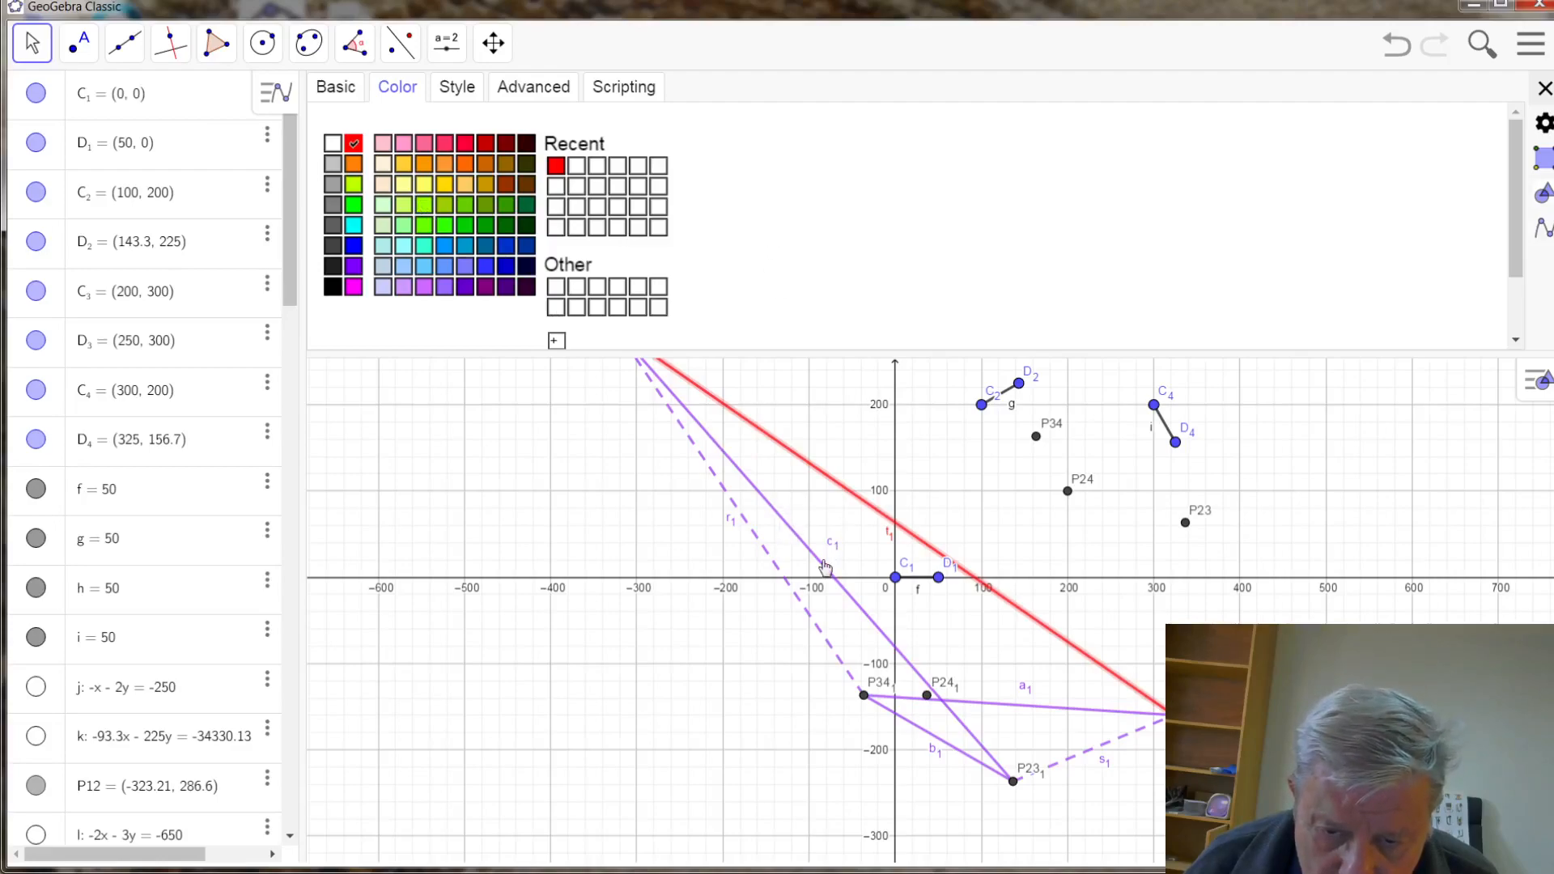
- Color the segment between P12 and P23_1 and the segment between P14 and P34_1 red
click(825, 567)
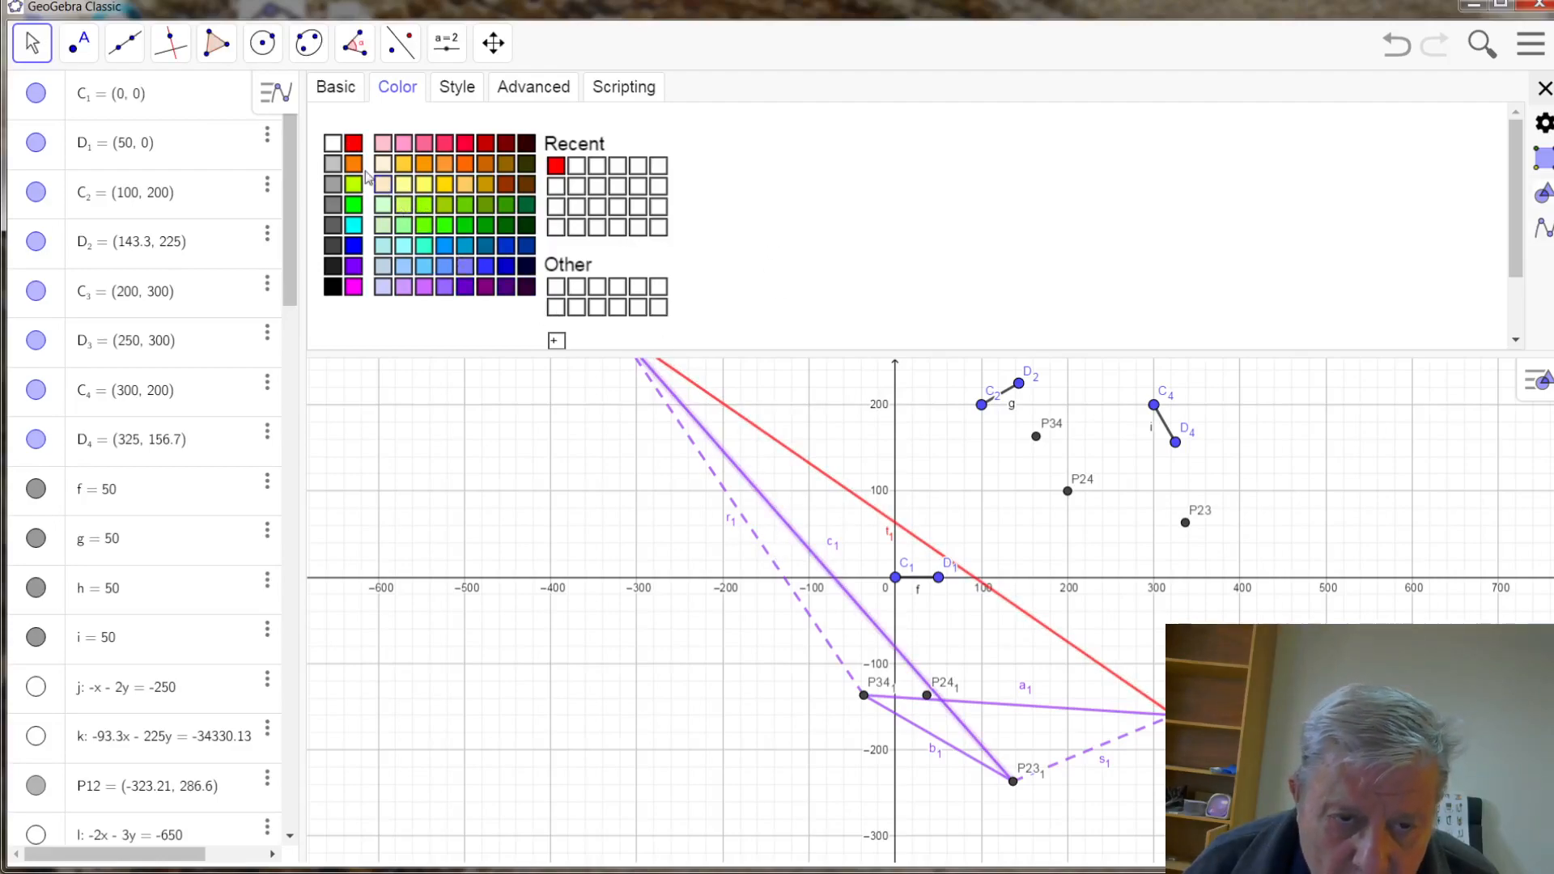
click(354, 144)
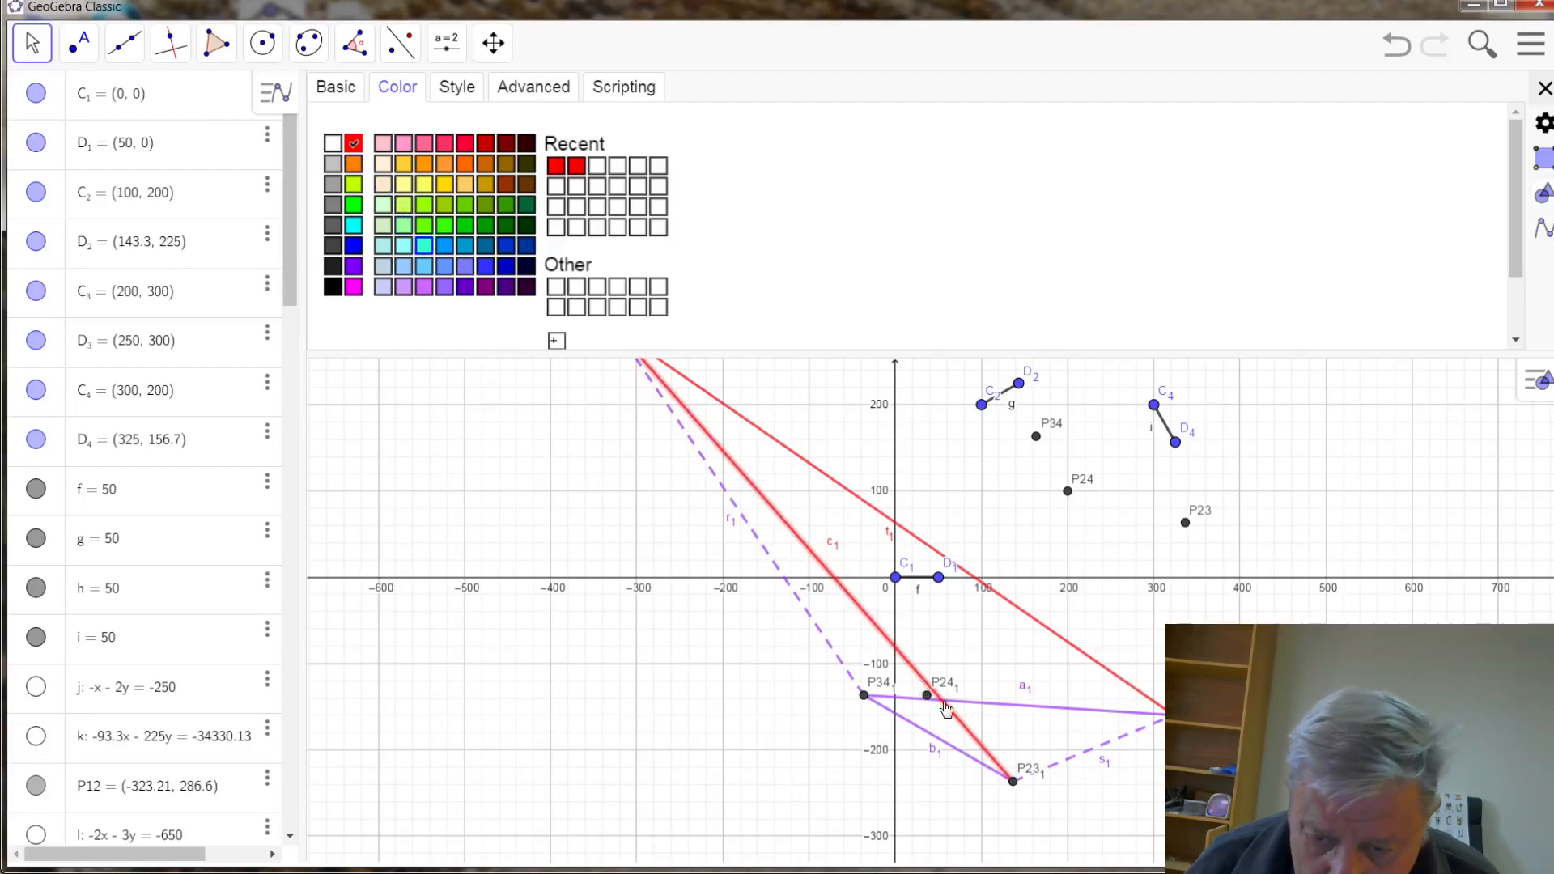
click(1051, 716)
click(348, 145)
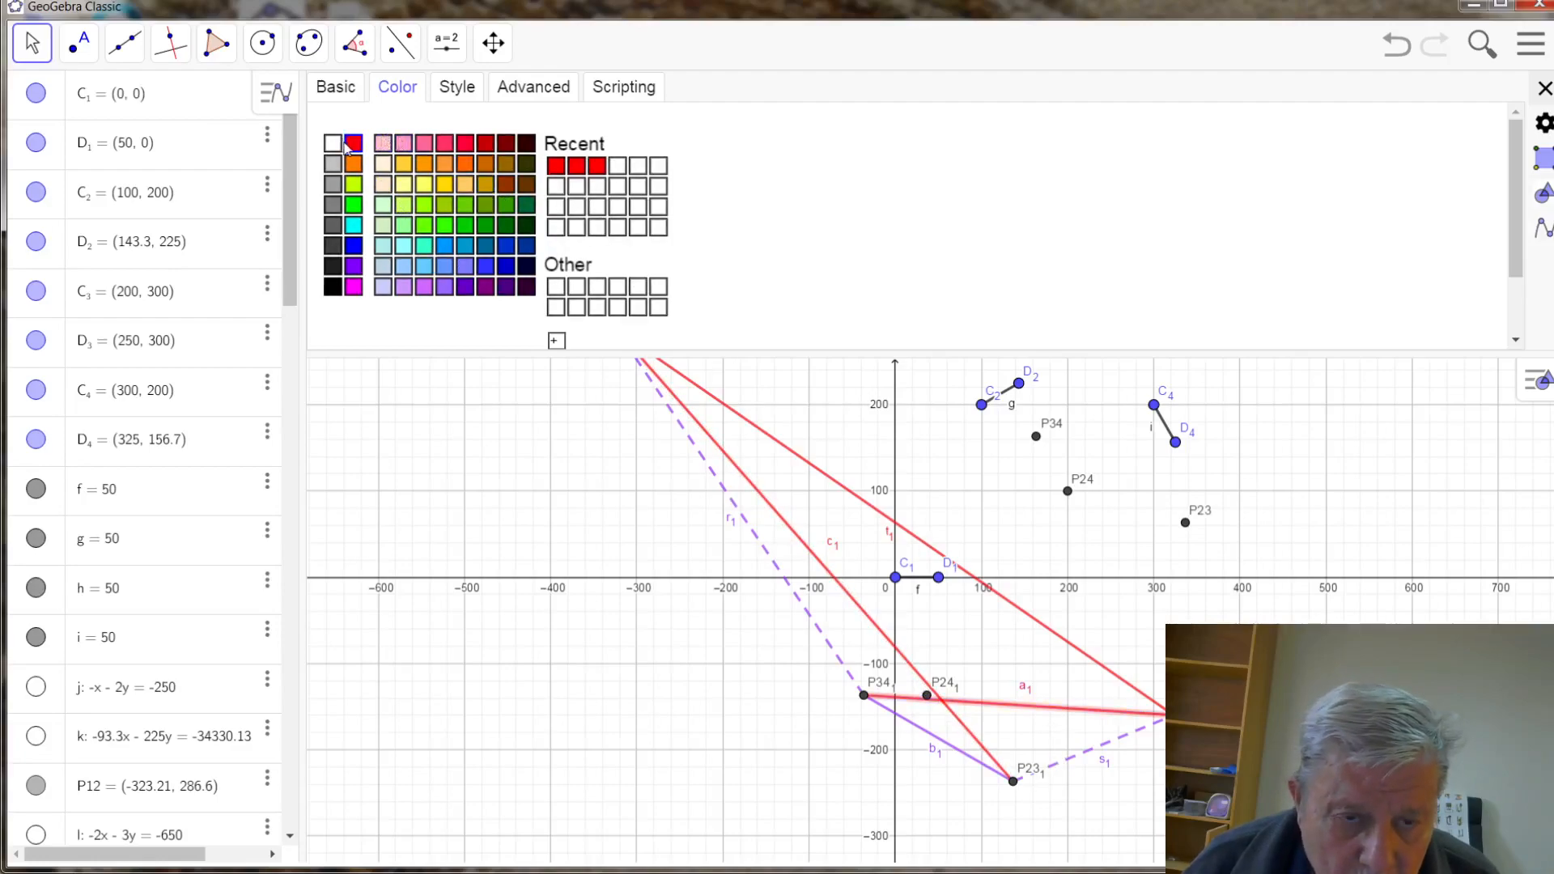
- Color the segment between P34_1 and P23_1 red and deselect it
click(923, 739)
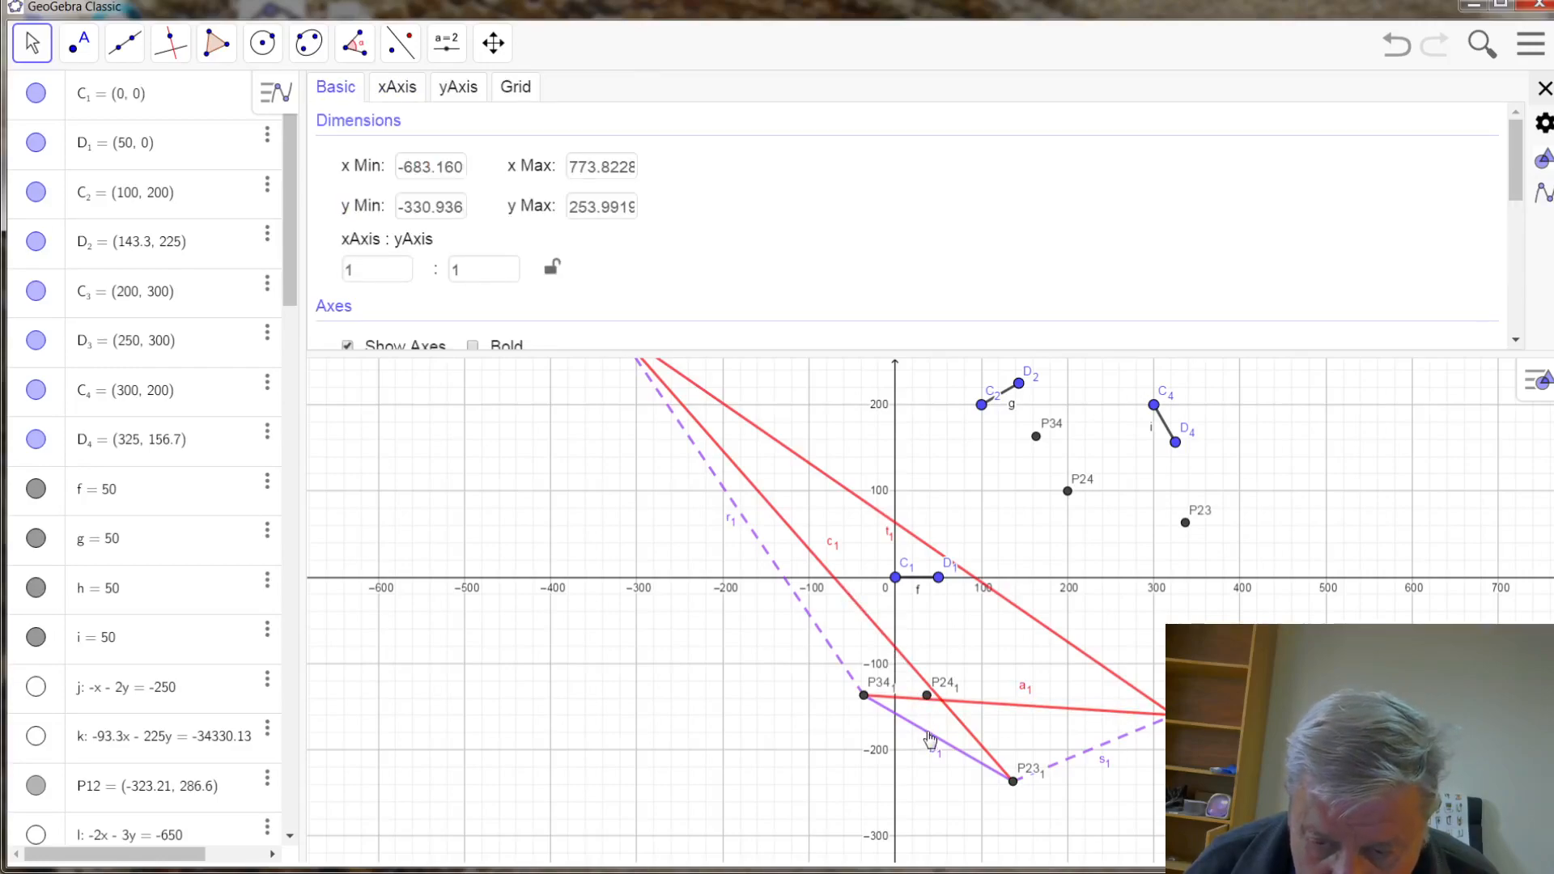
click(928, 738)
click(356, 144)
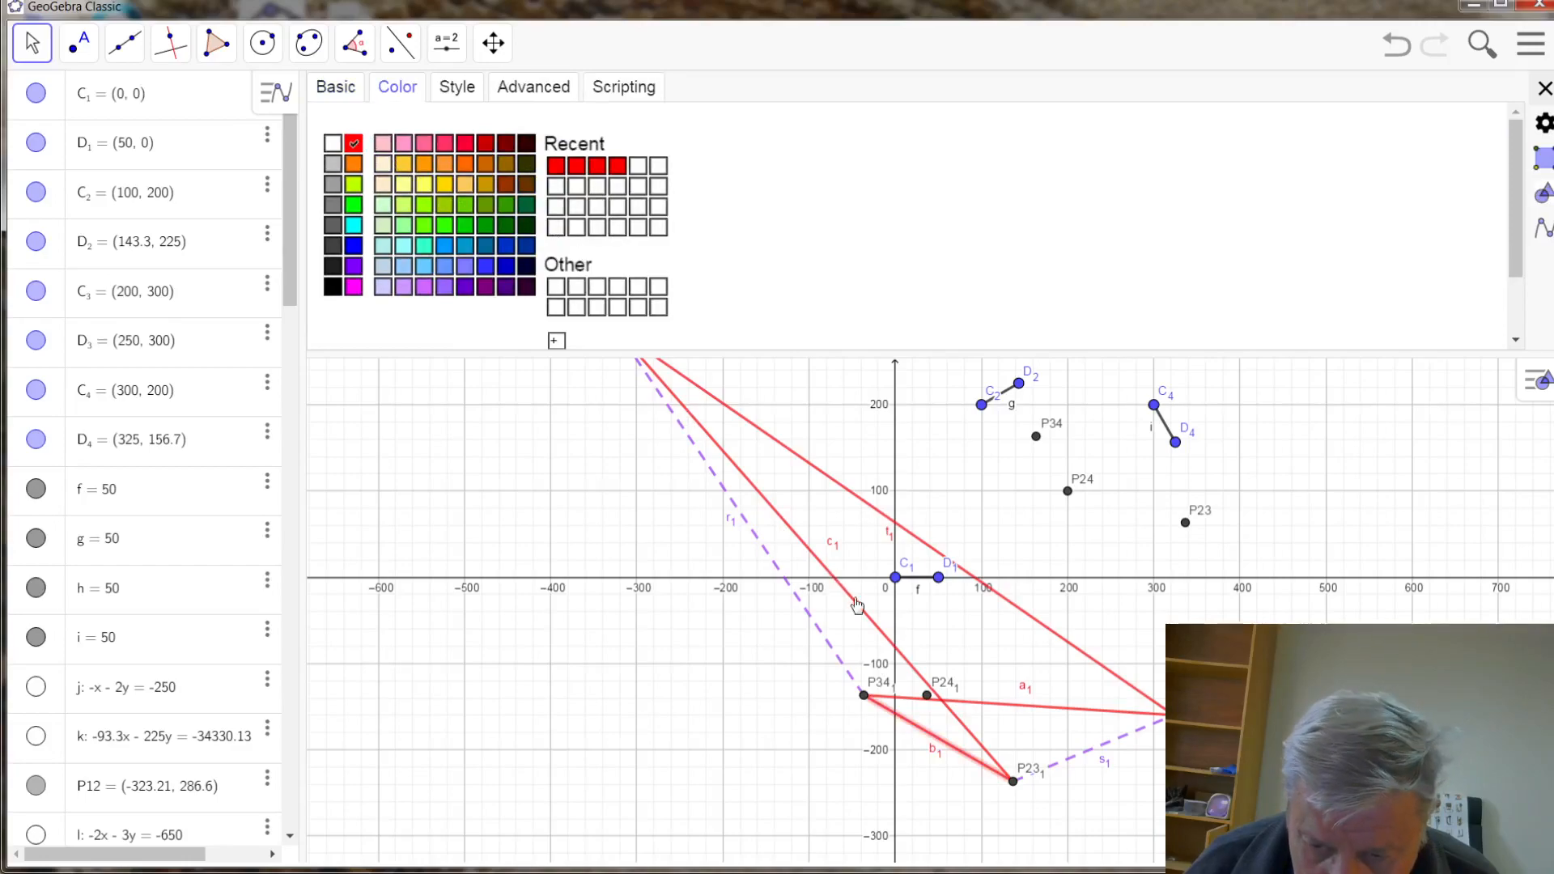
click(656, 678)
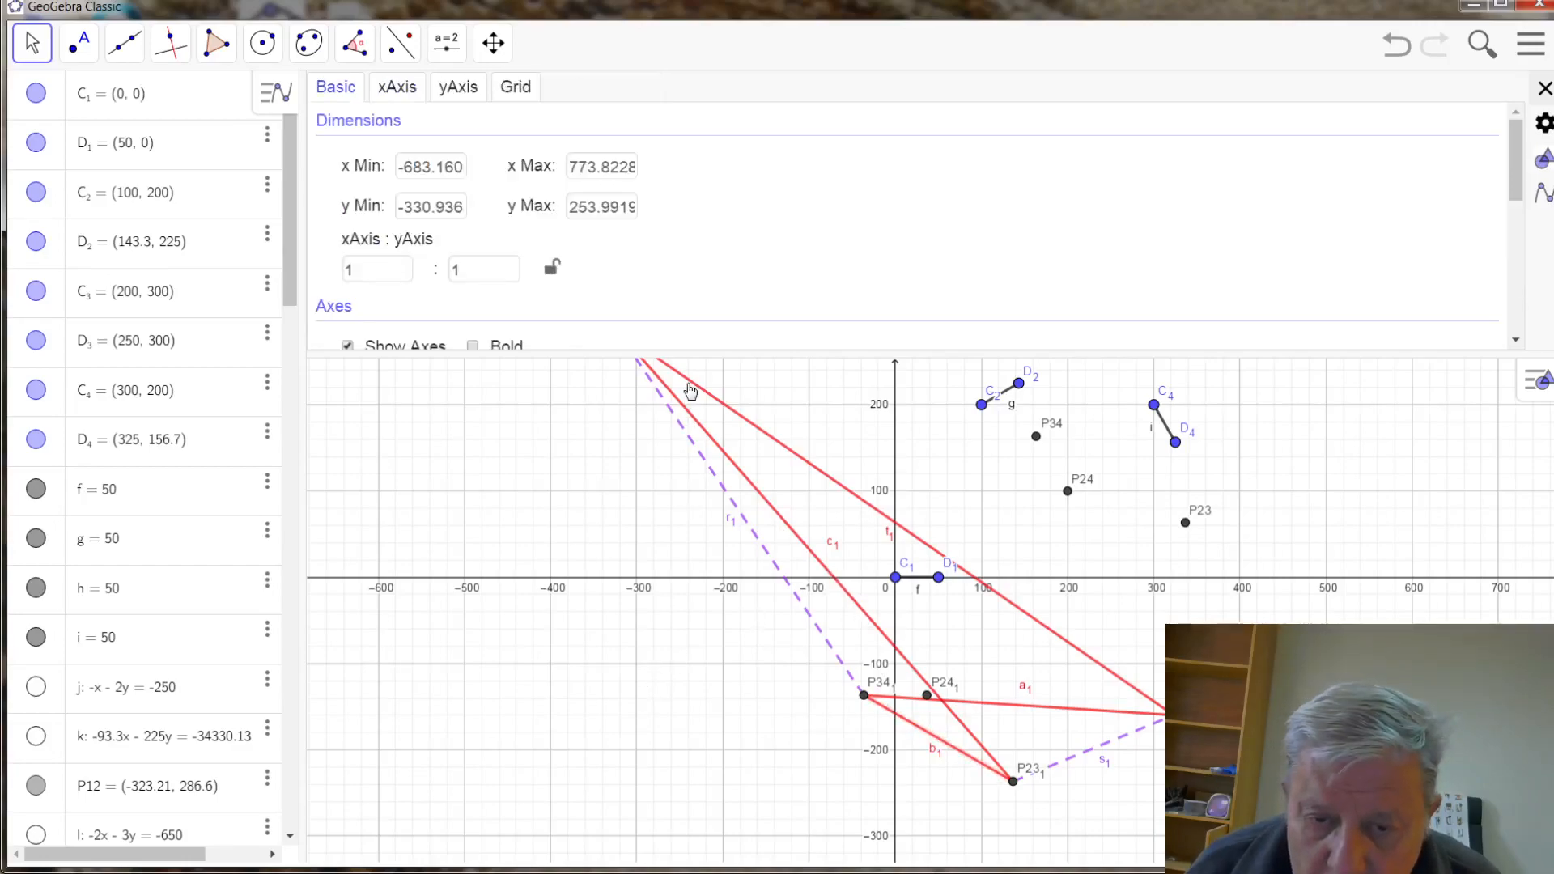
- Close the graphics view settings
click(1545, 89)
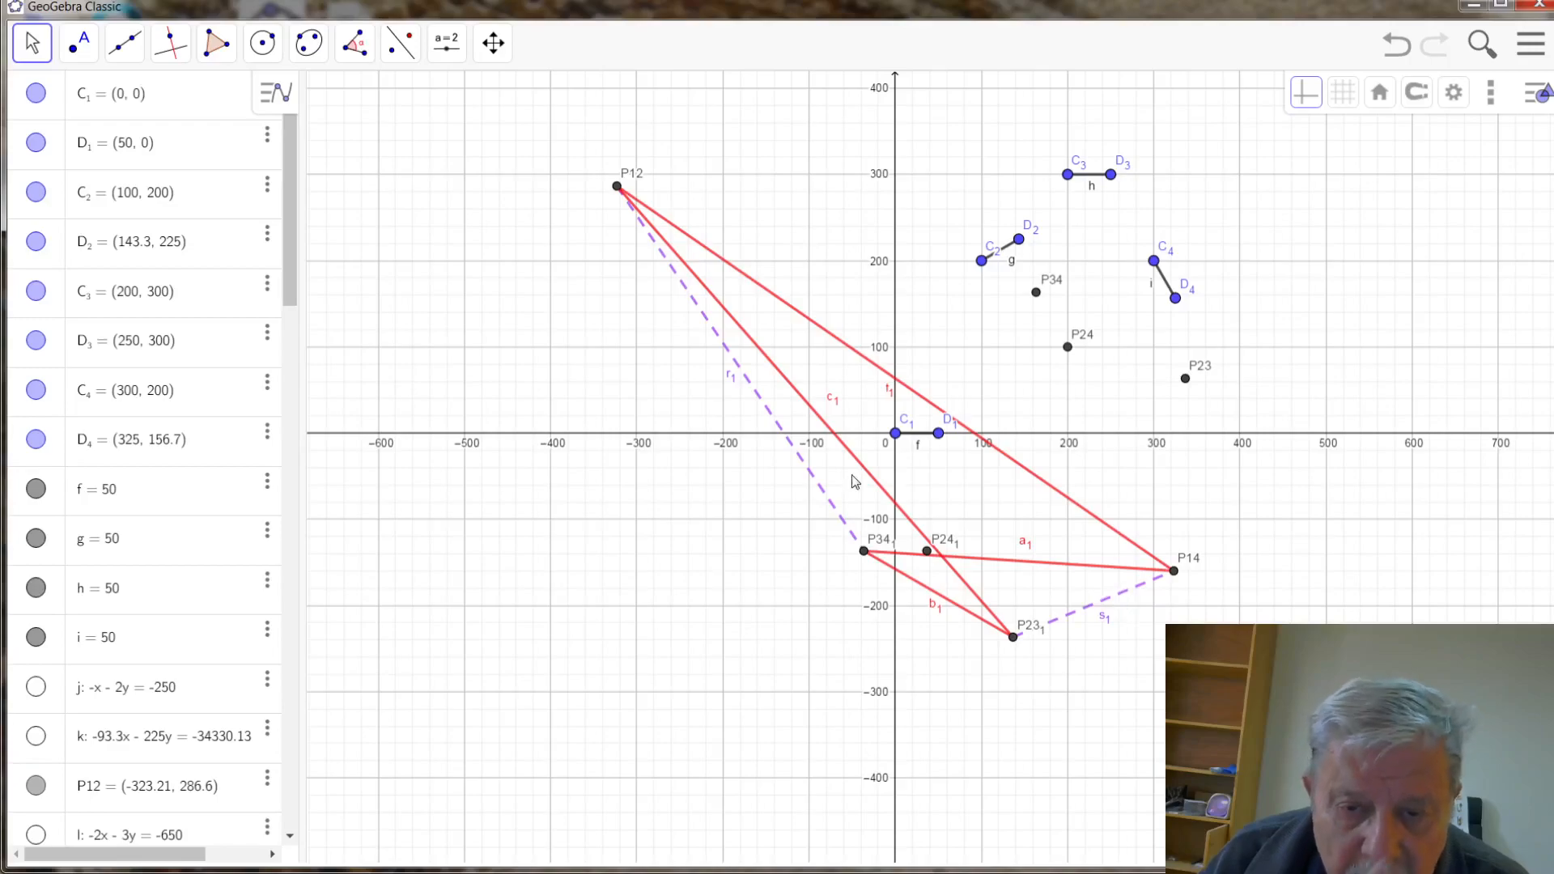
- Try a ray from P12 through P14 and undo it
click(124, 42)
click(132, 233)
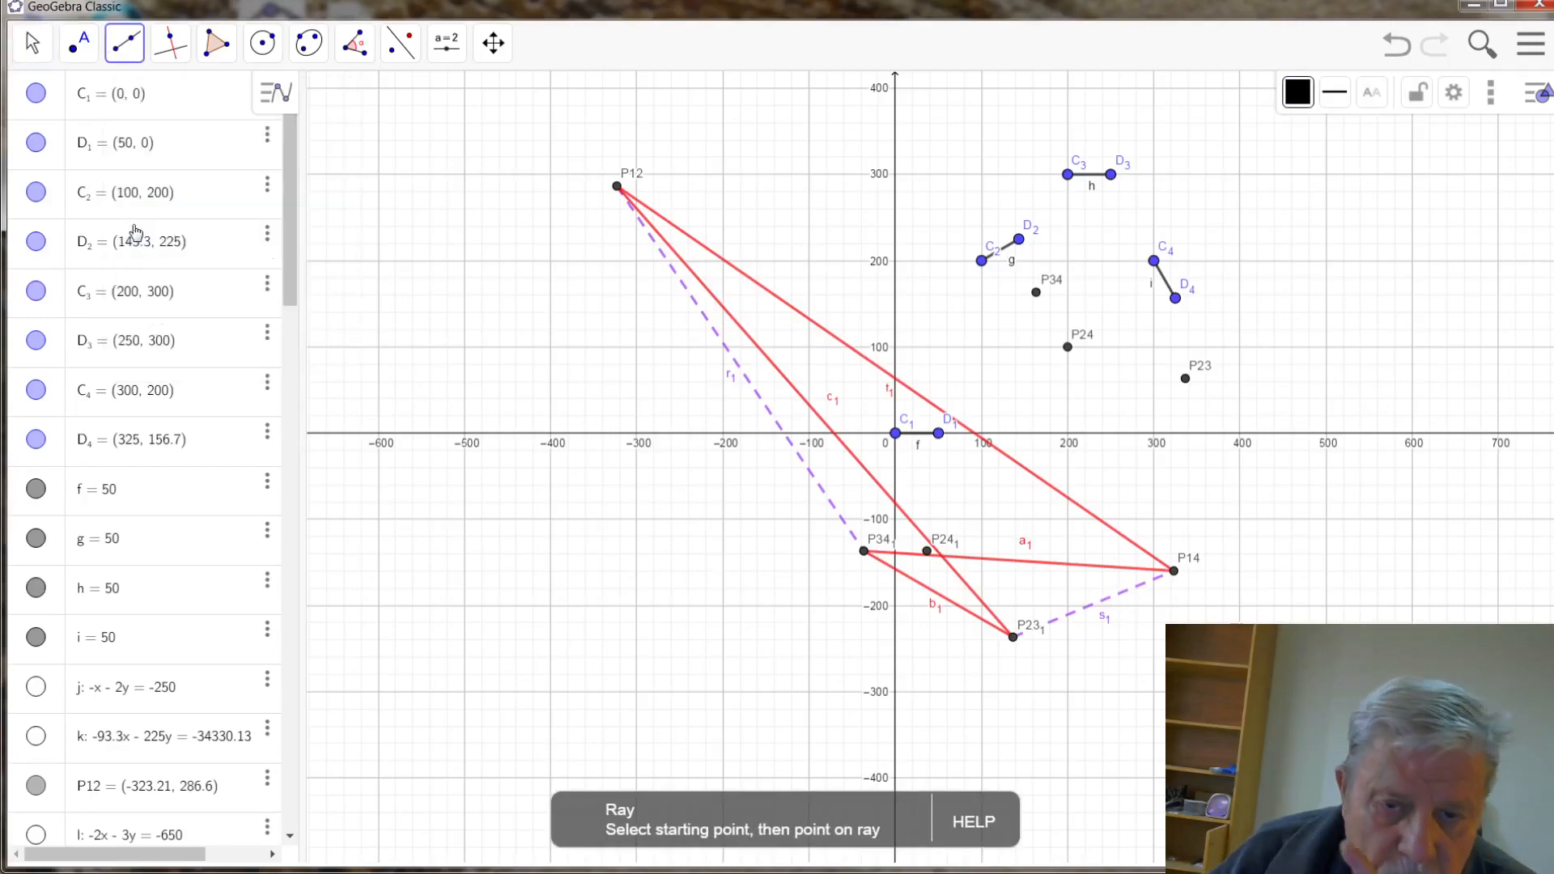
click(618, 188)
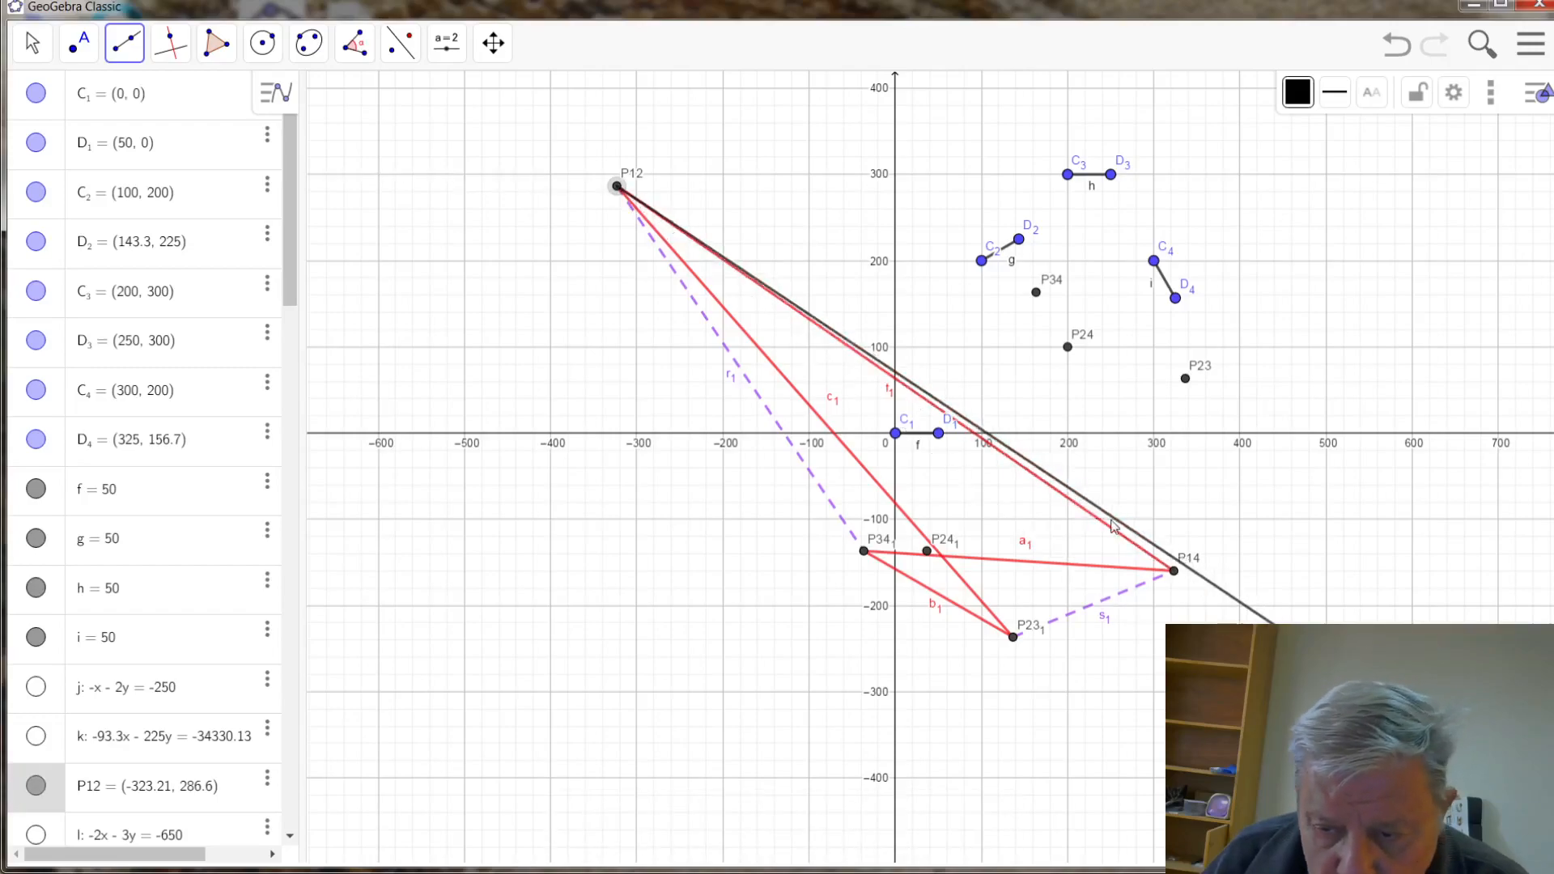
click(1173, 572)
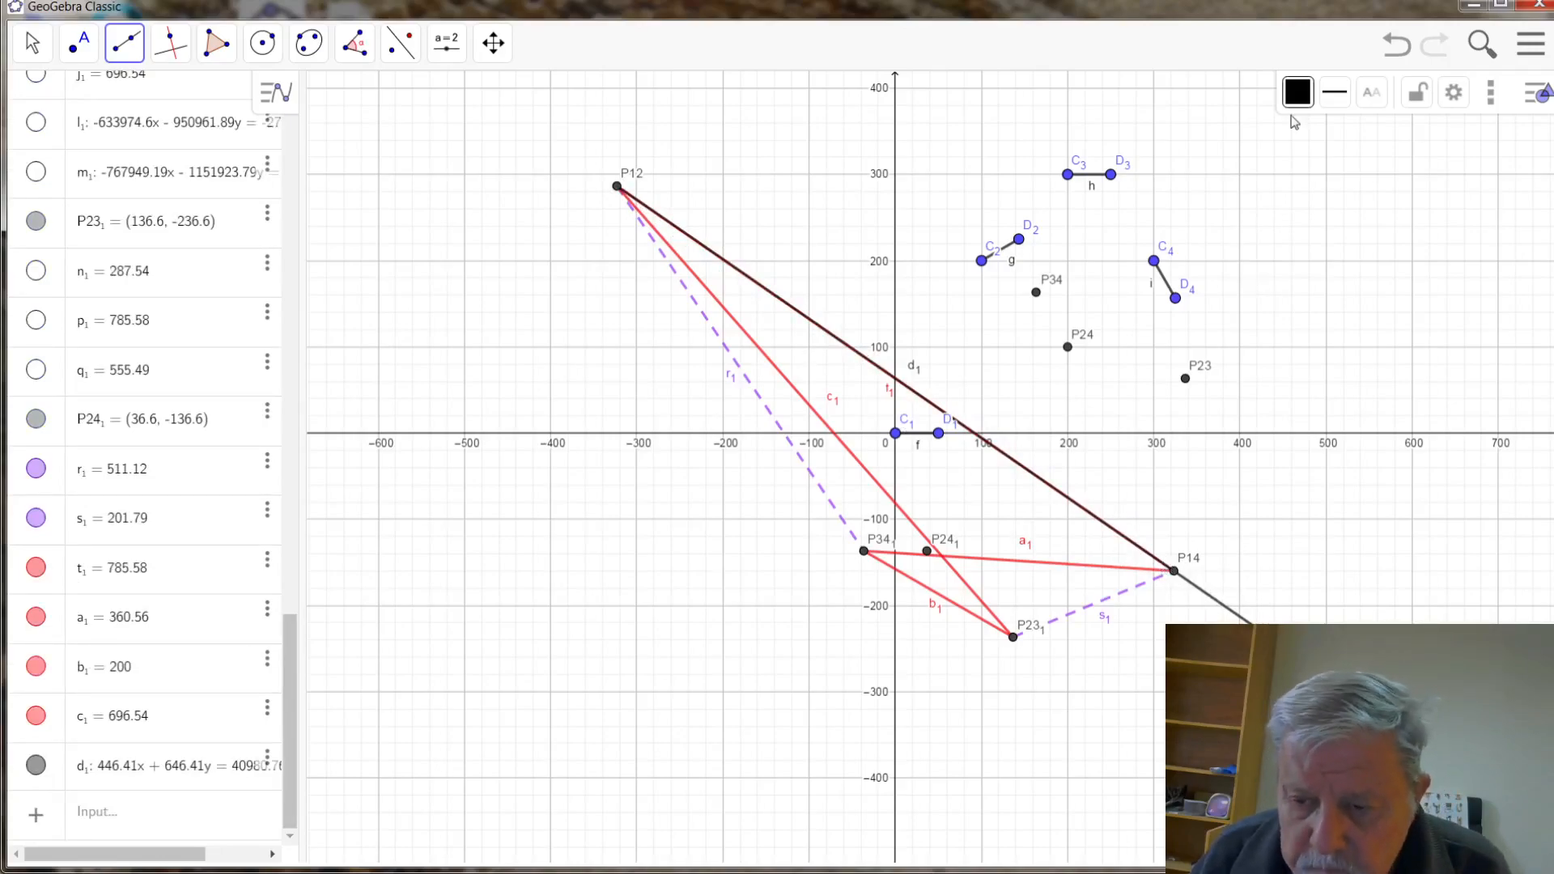
key(ctrl+z)
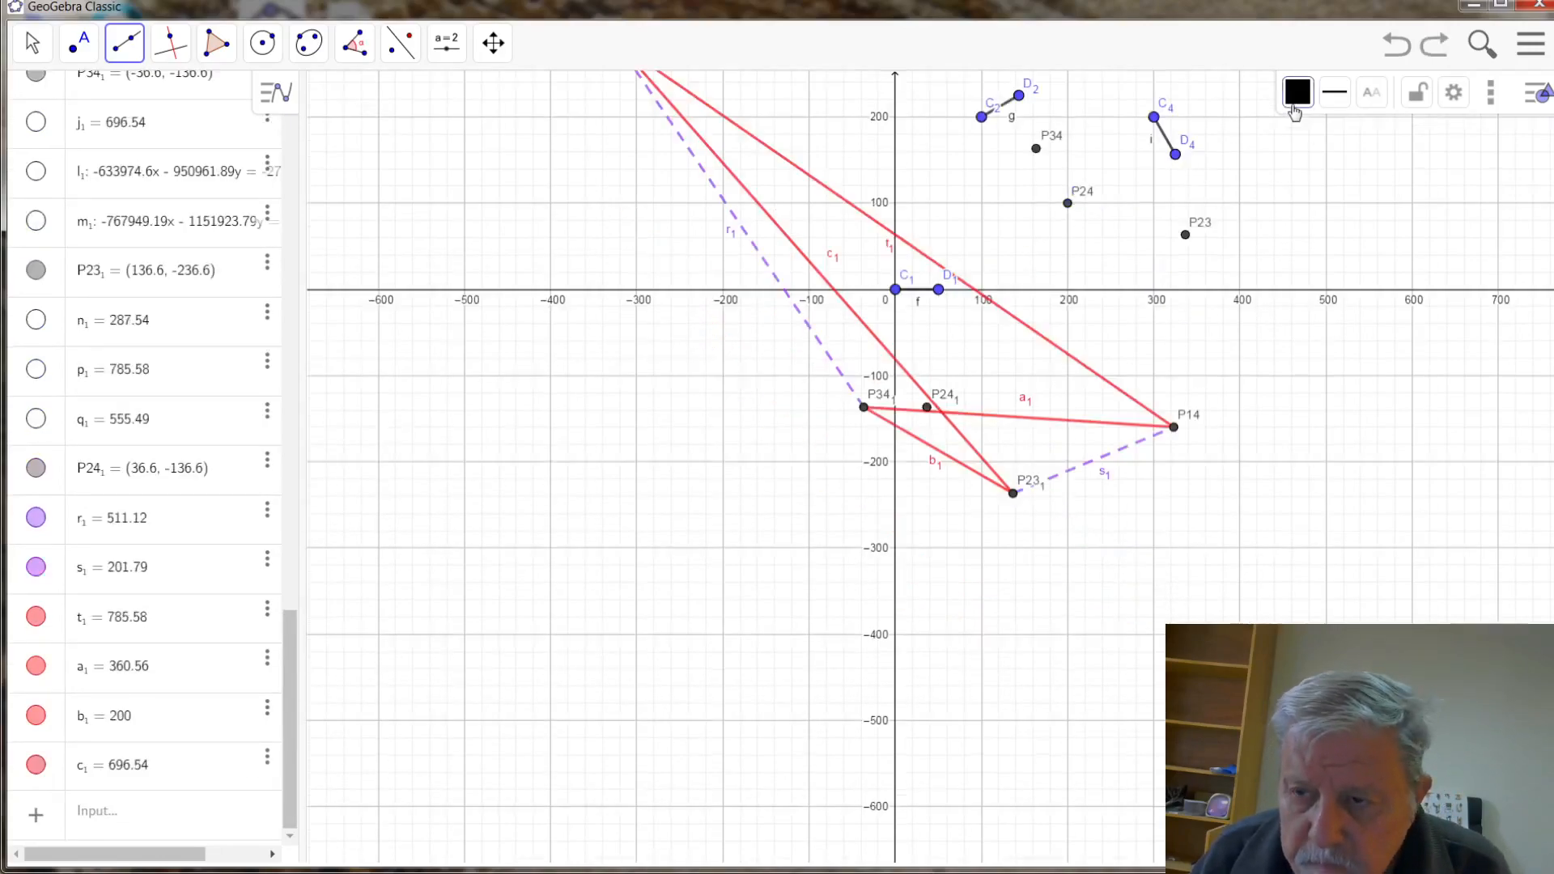
- Draw vectors from P12 to P14 and from P23_1 to P34_1
click(136, 51)
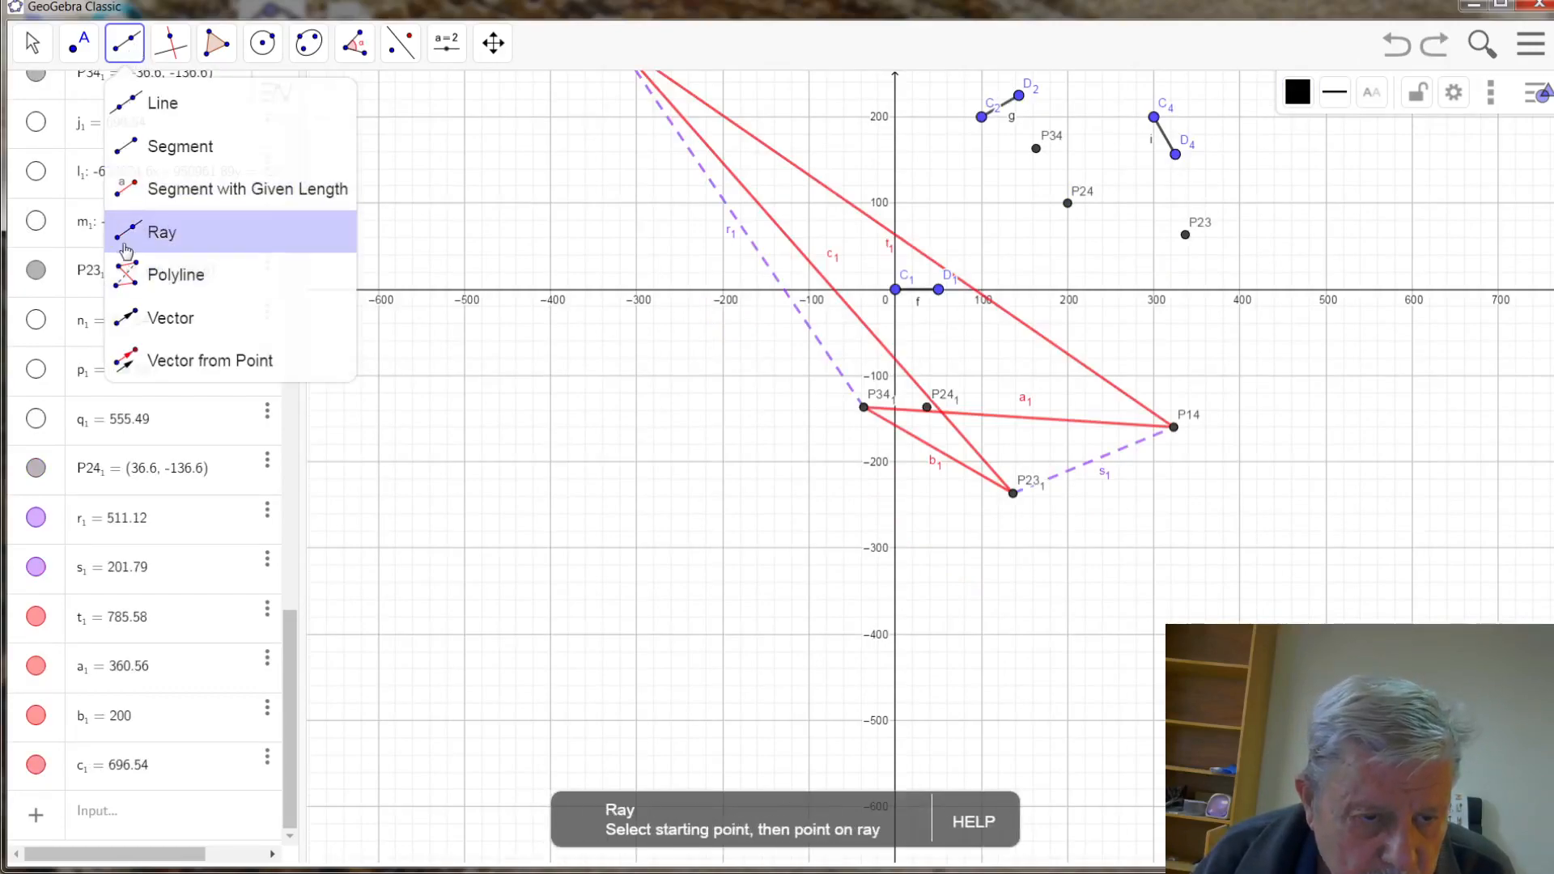
click(135, 330)
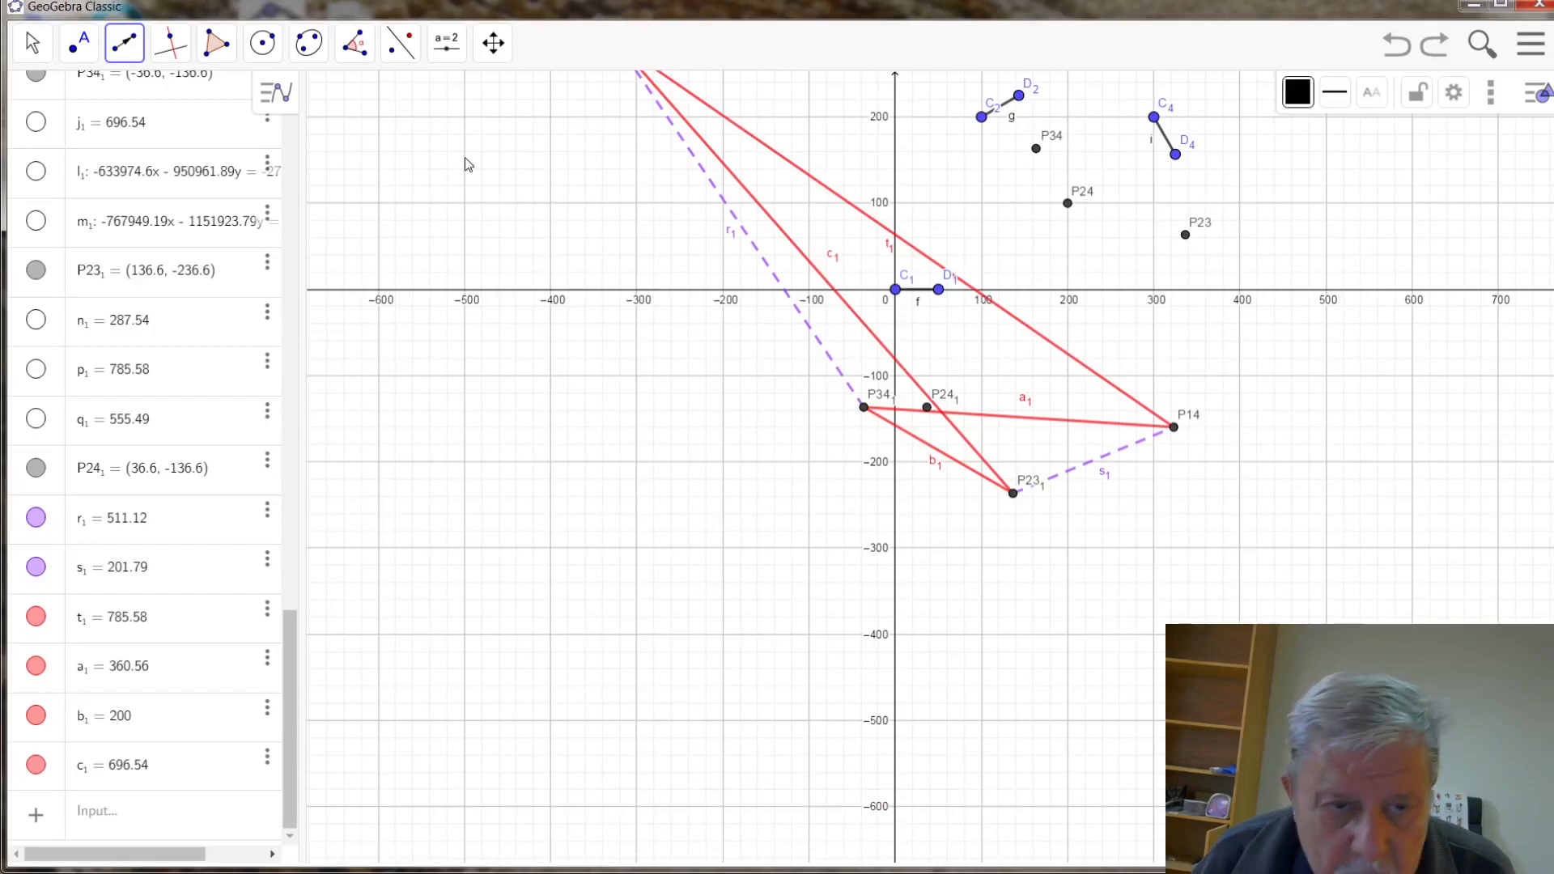
click(33, 42)
drag(582, 219, 661, 399)
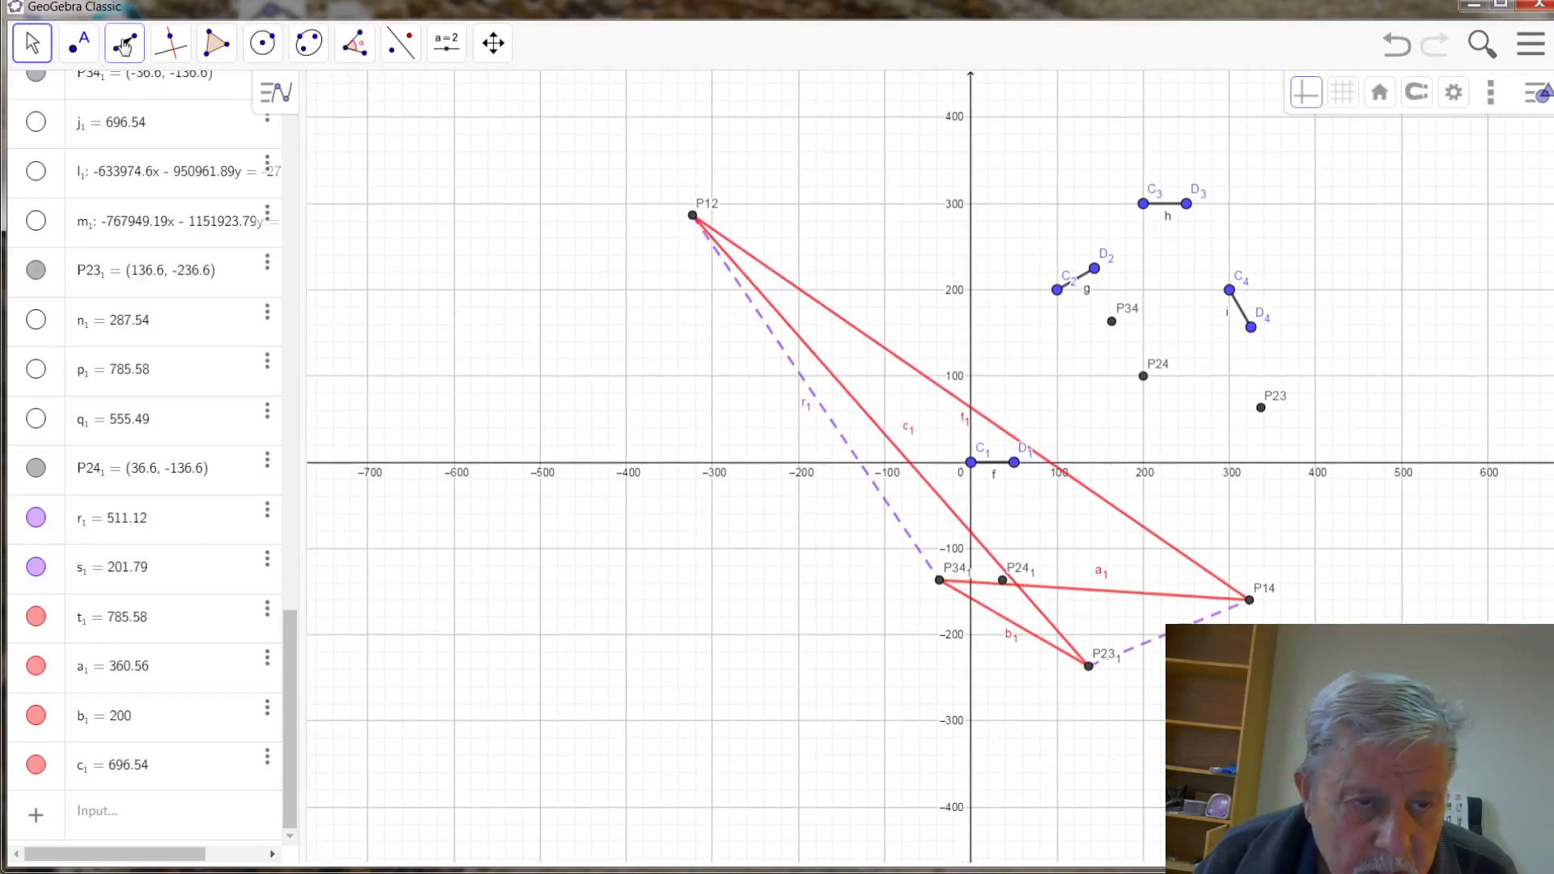
click(124, 47)
click(139, 316)
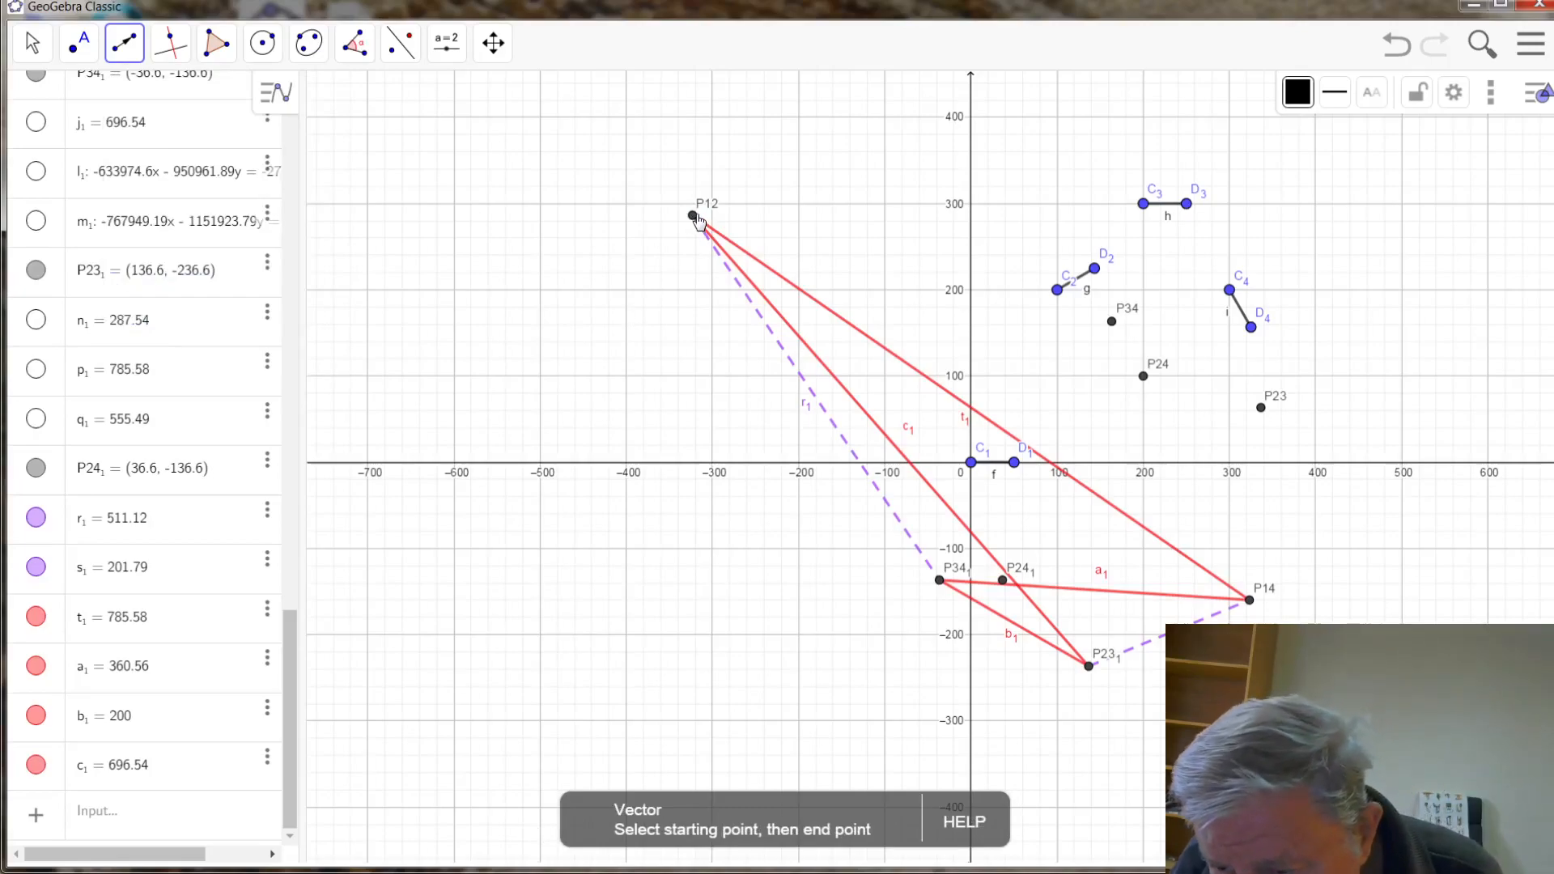
click(694, 216)
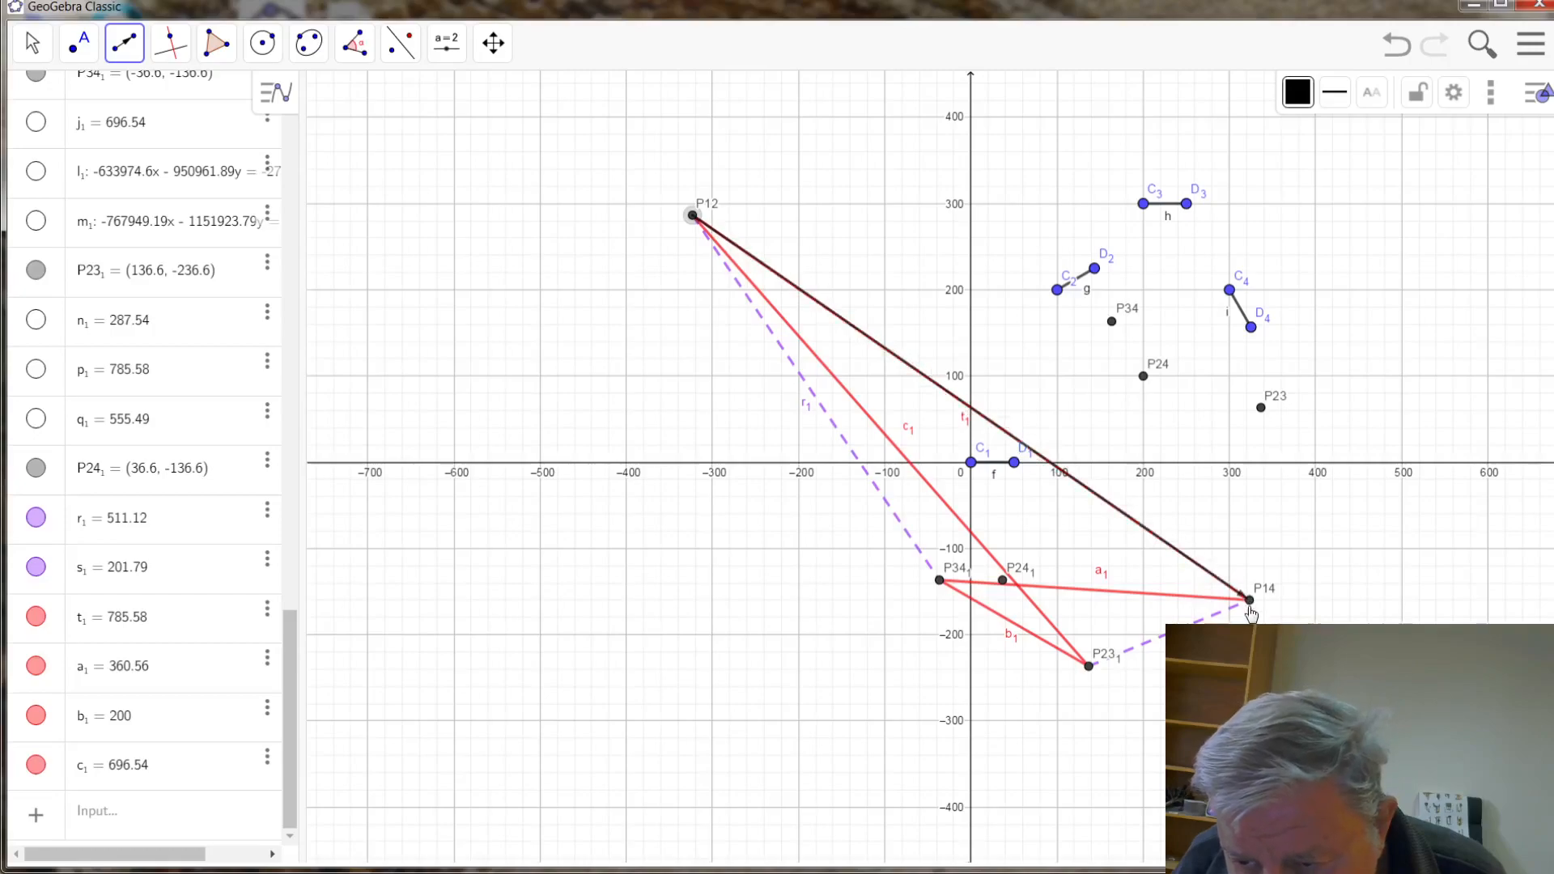
click(1250, 602)
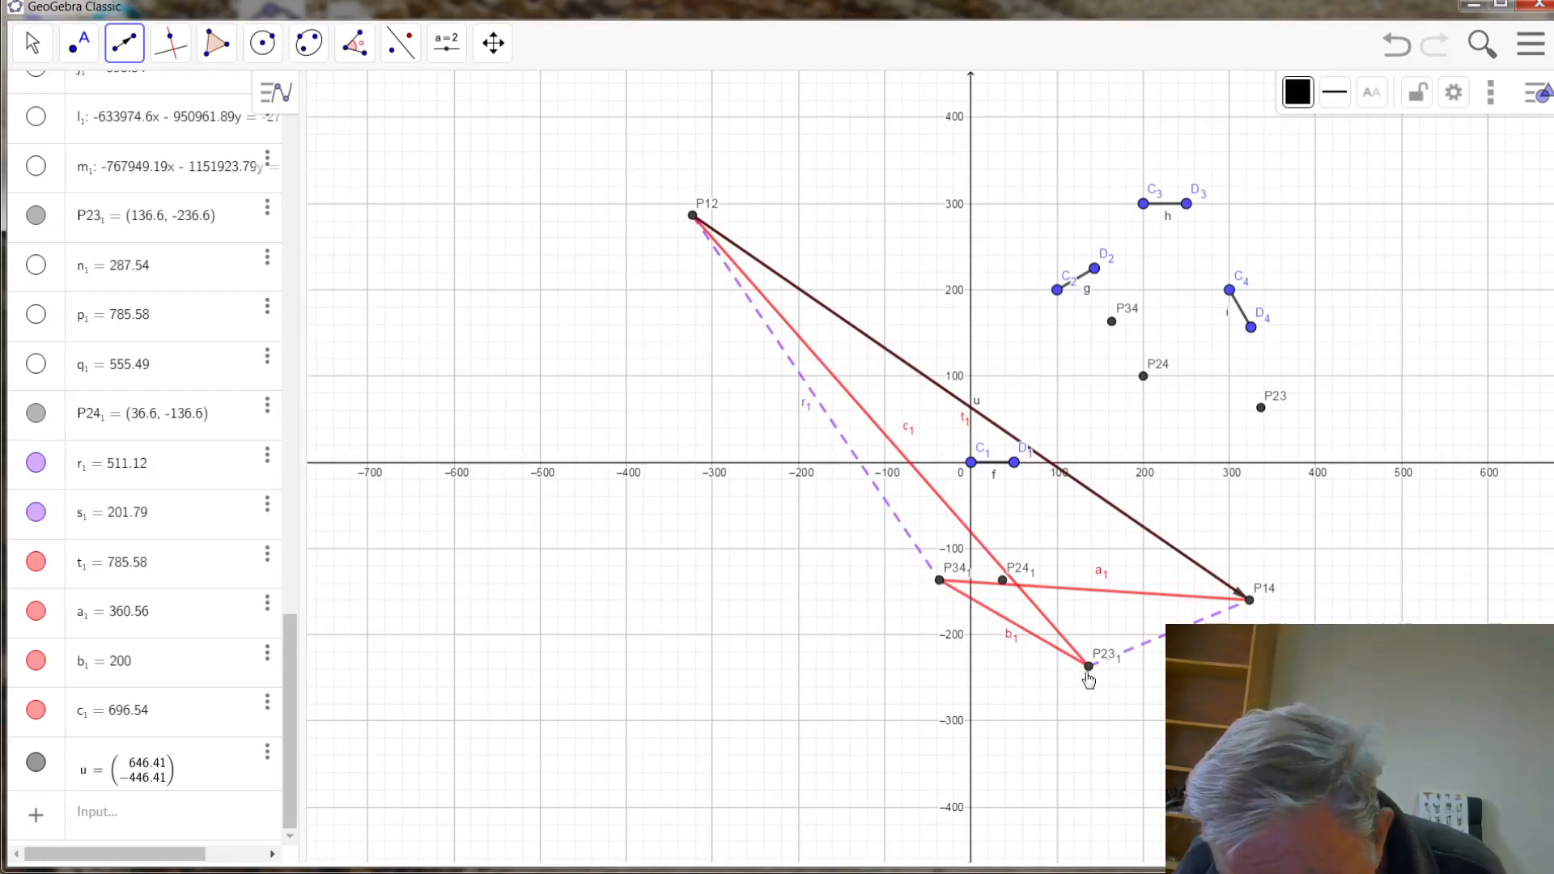
click(1089, 668)
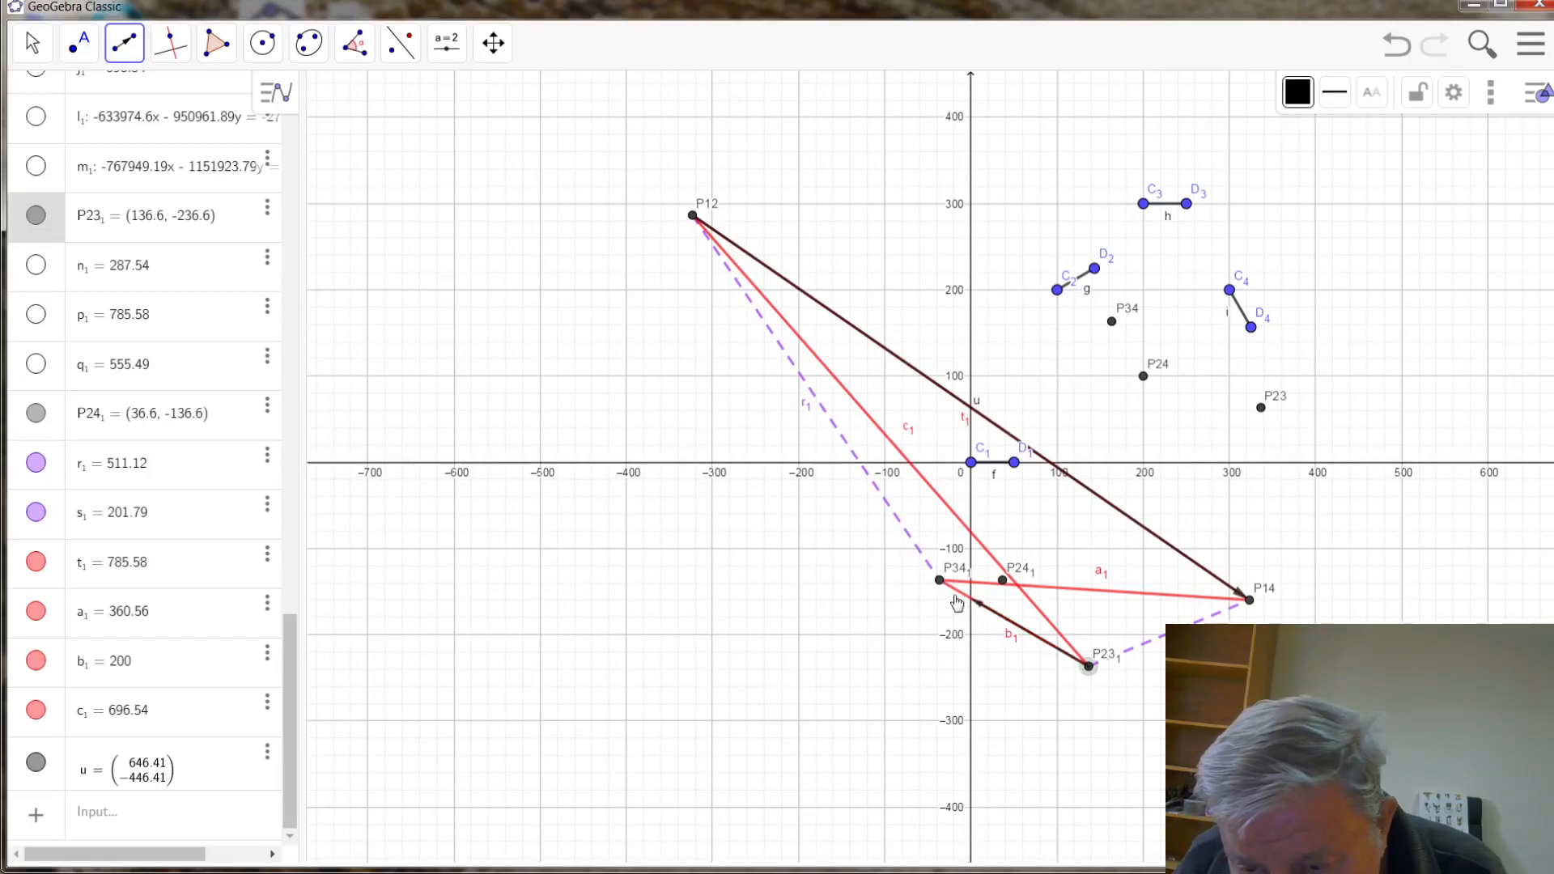
click(939, 580)
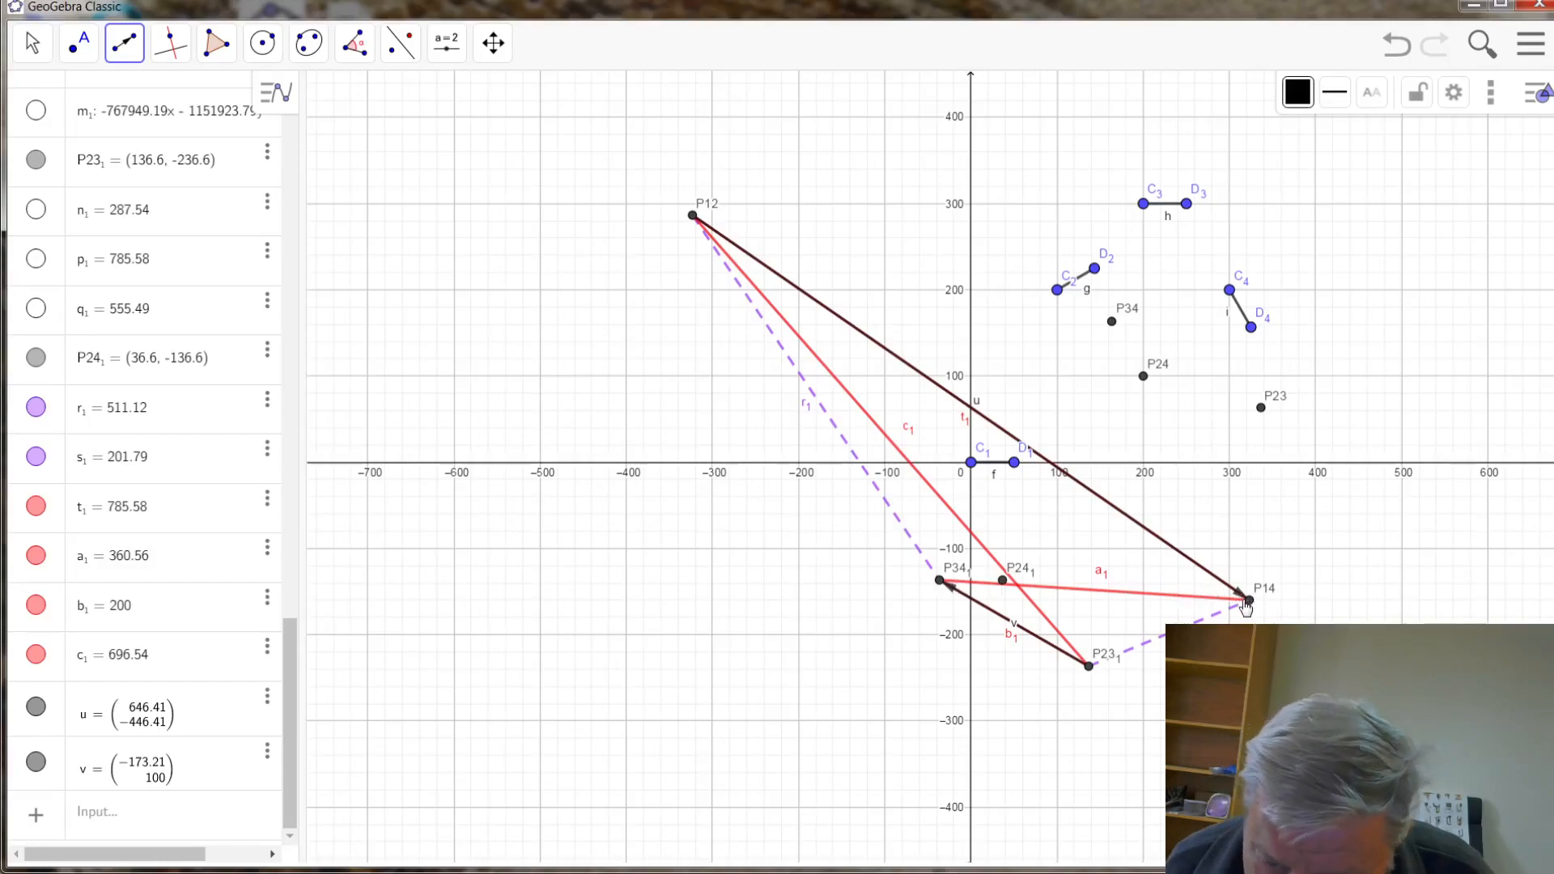
- Draw vectors from P14 to P34_1 and from P12 to P23_1
click(1250, 602)
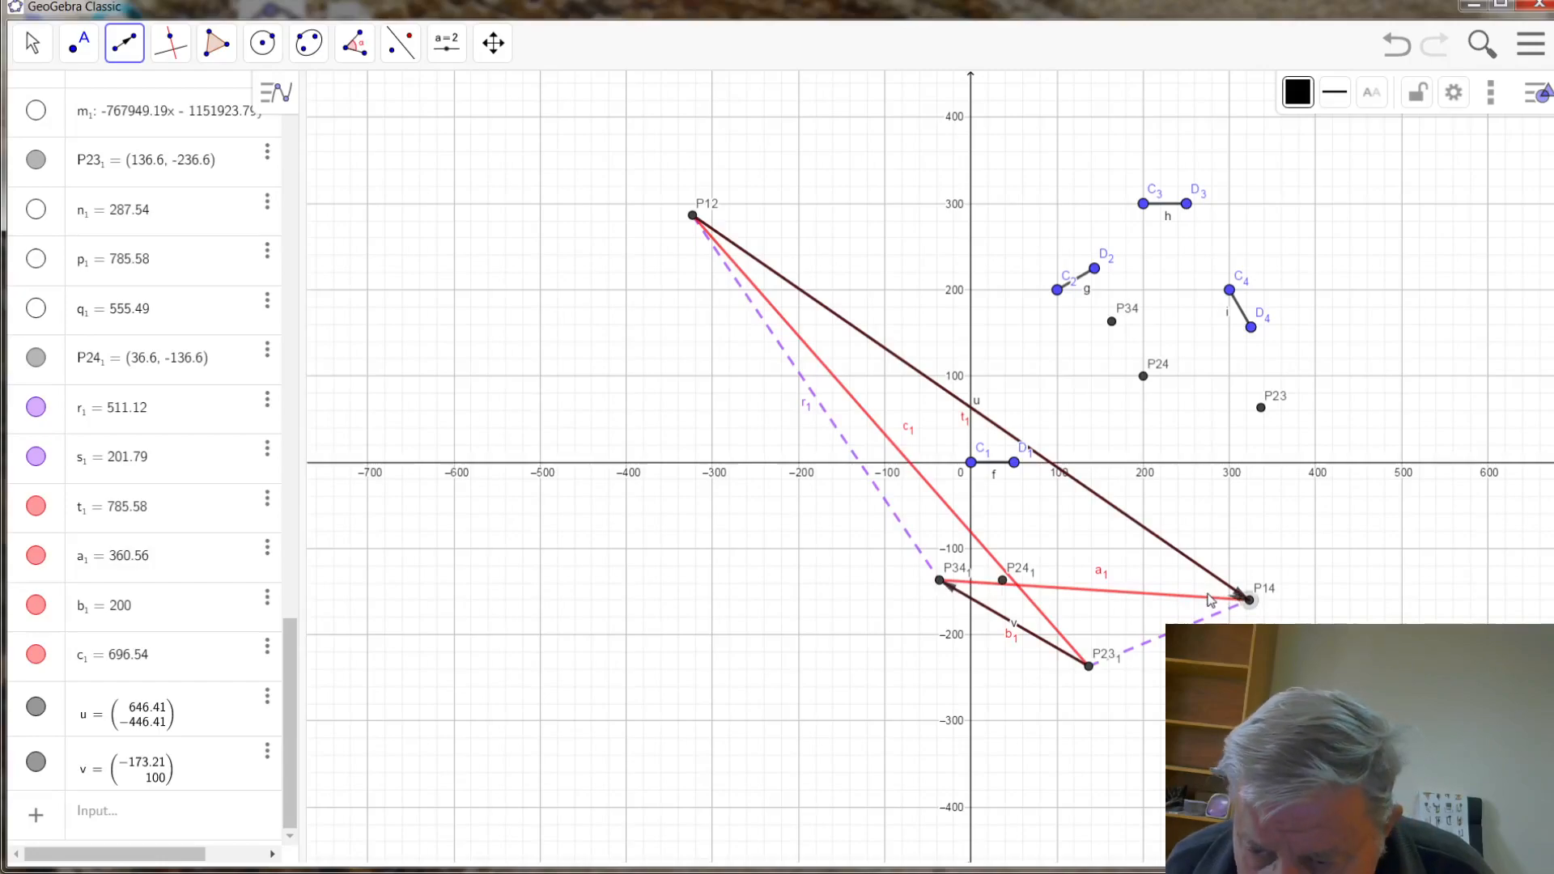
click(942, 582)
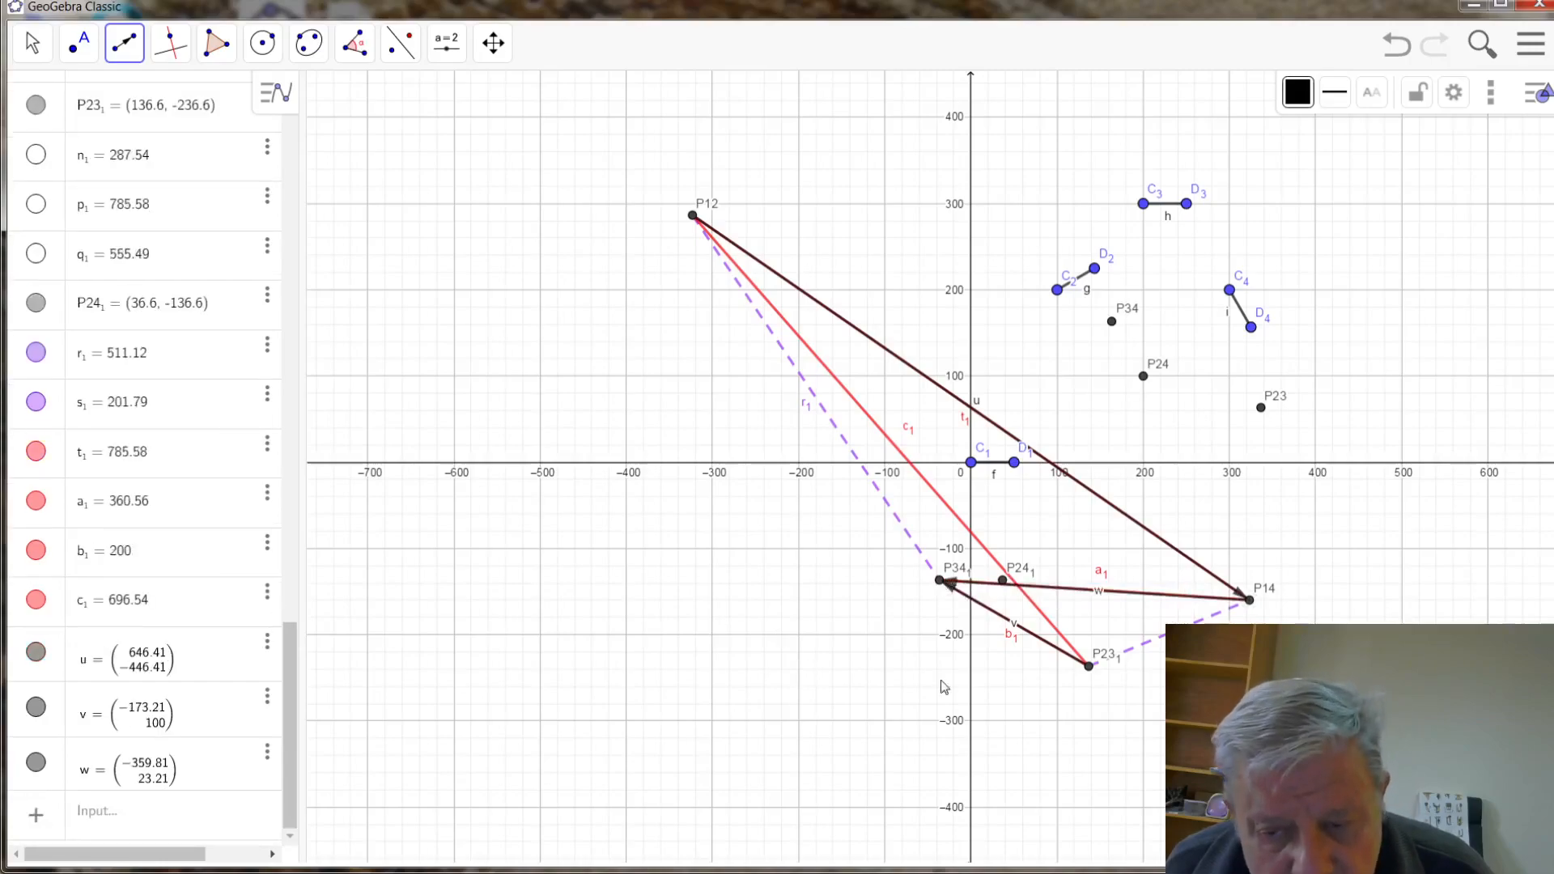
click(692, 216)
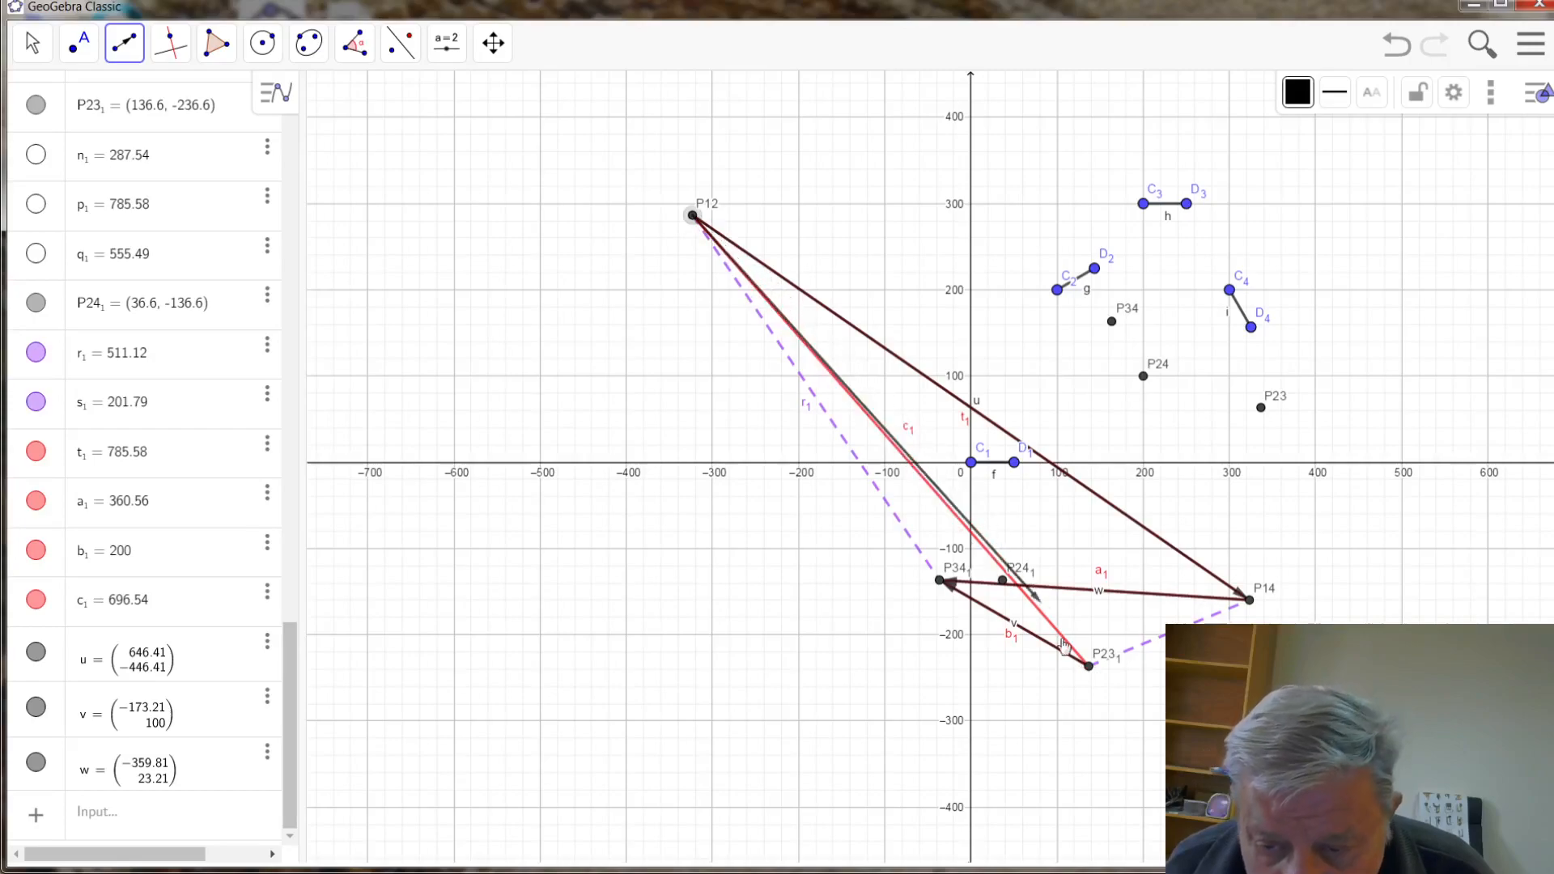
click(1089, 666)
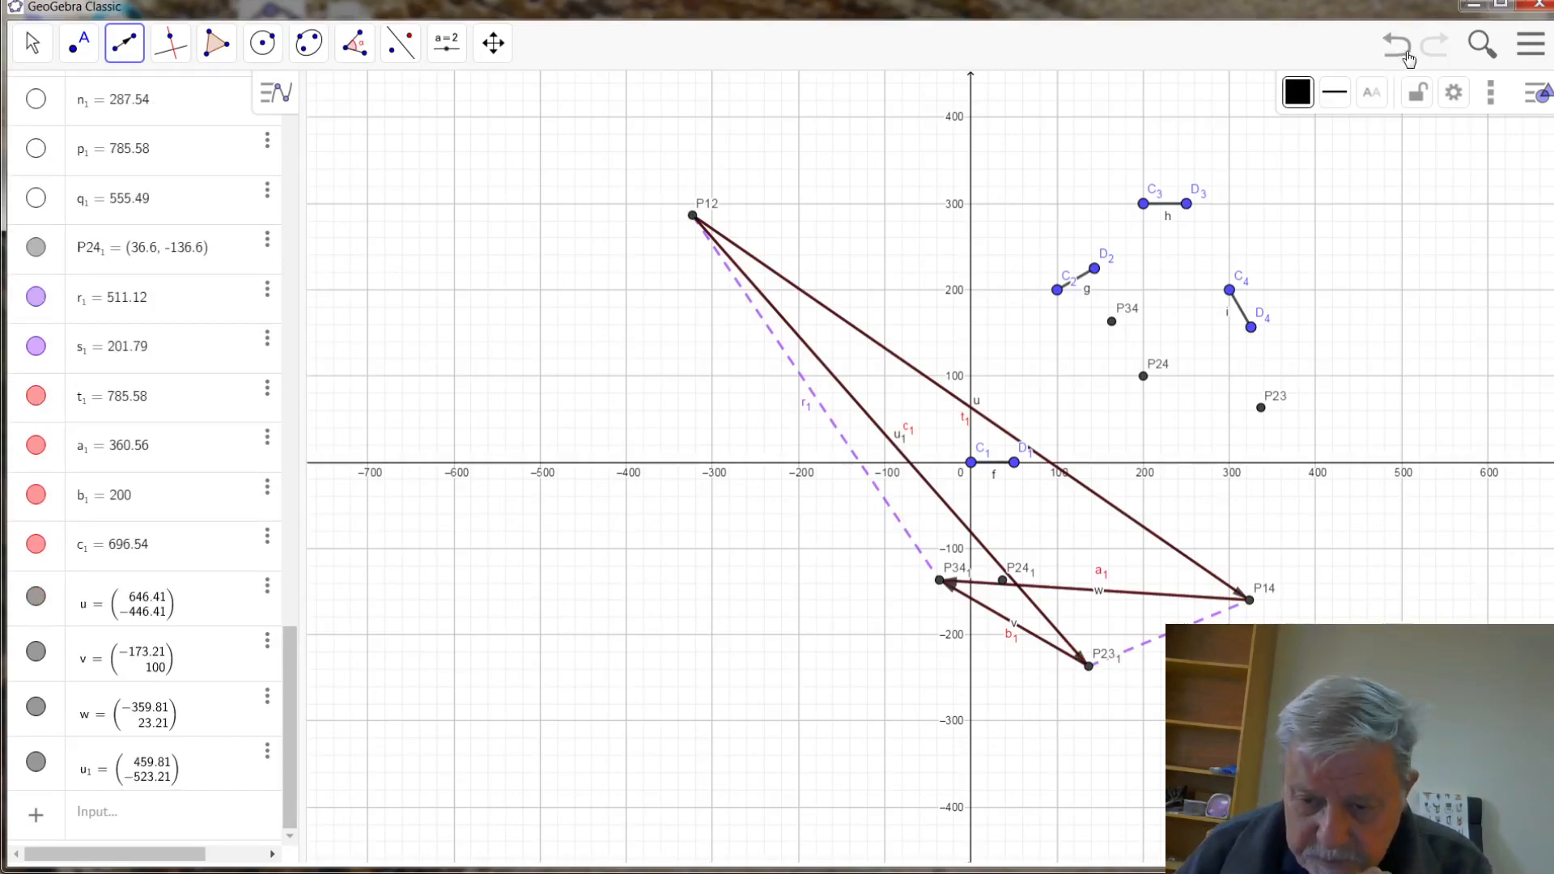
- Undo all four vectors drawn along the red sides of the quadrilateral
click(1414, 56)
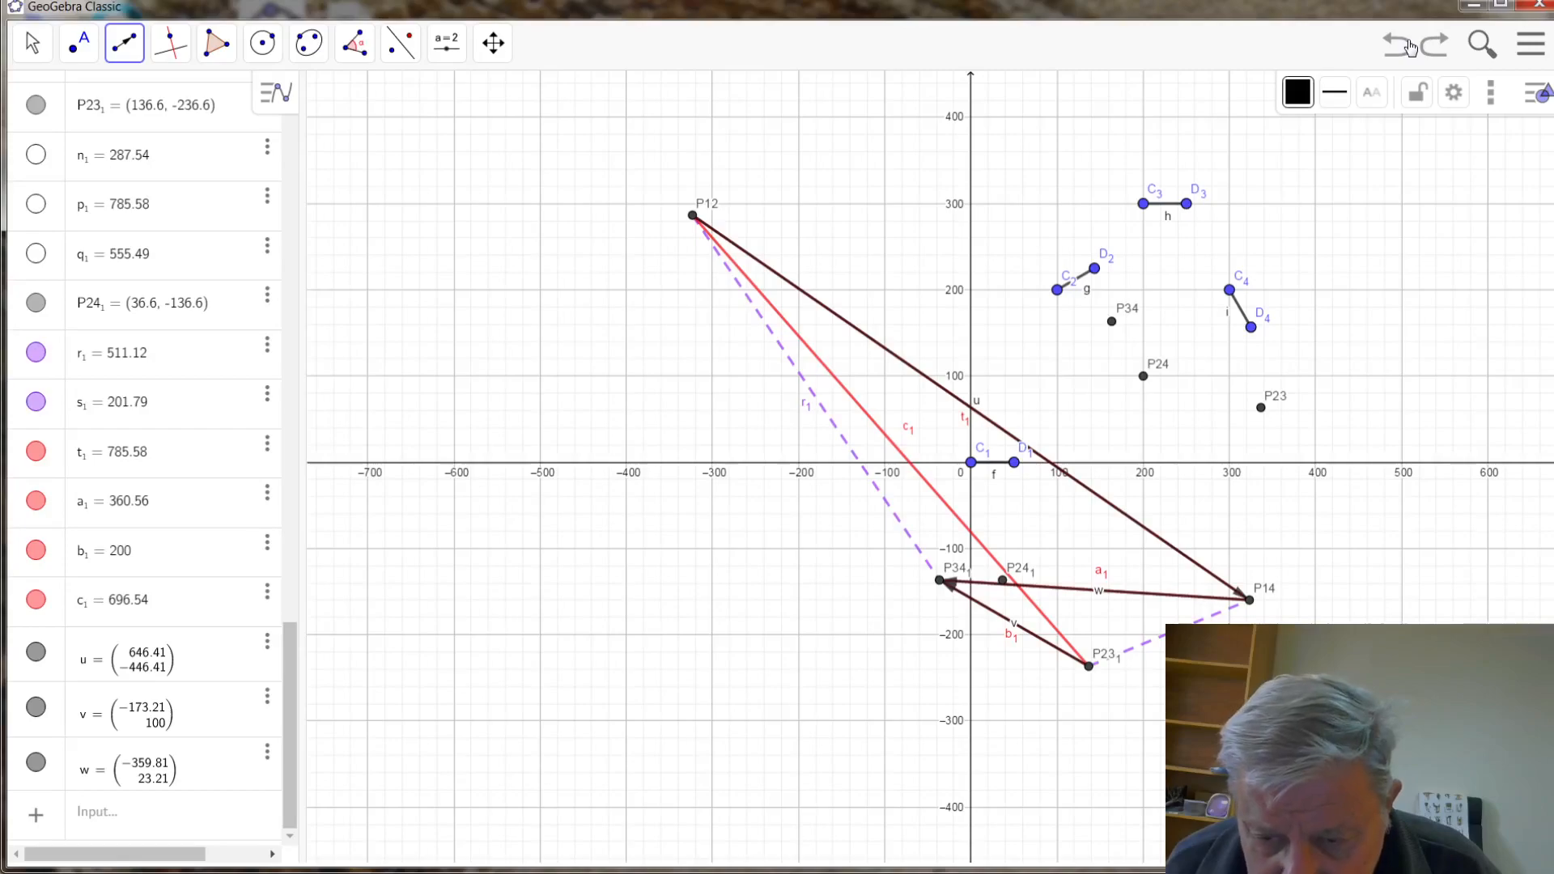
click(1410, 48)
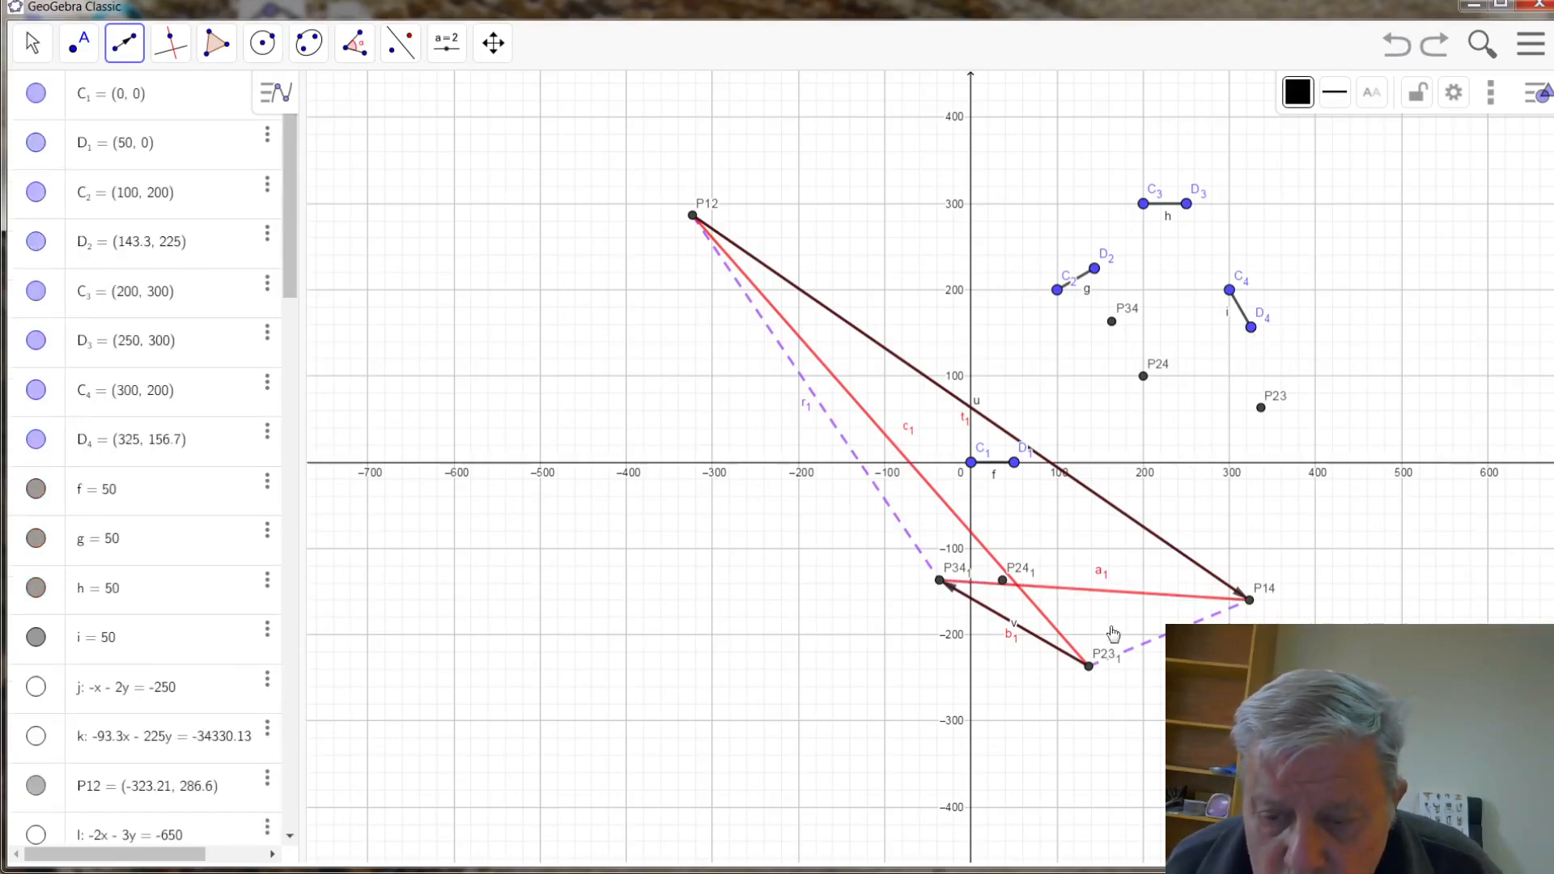
click(1394, 47)
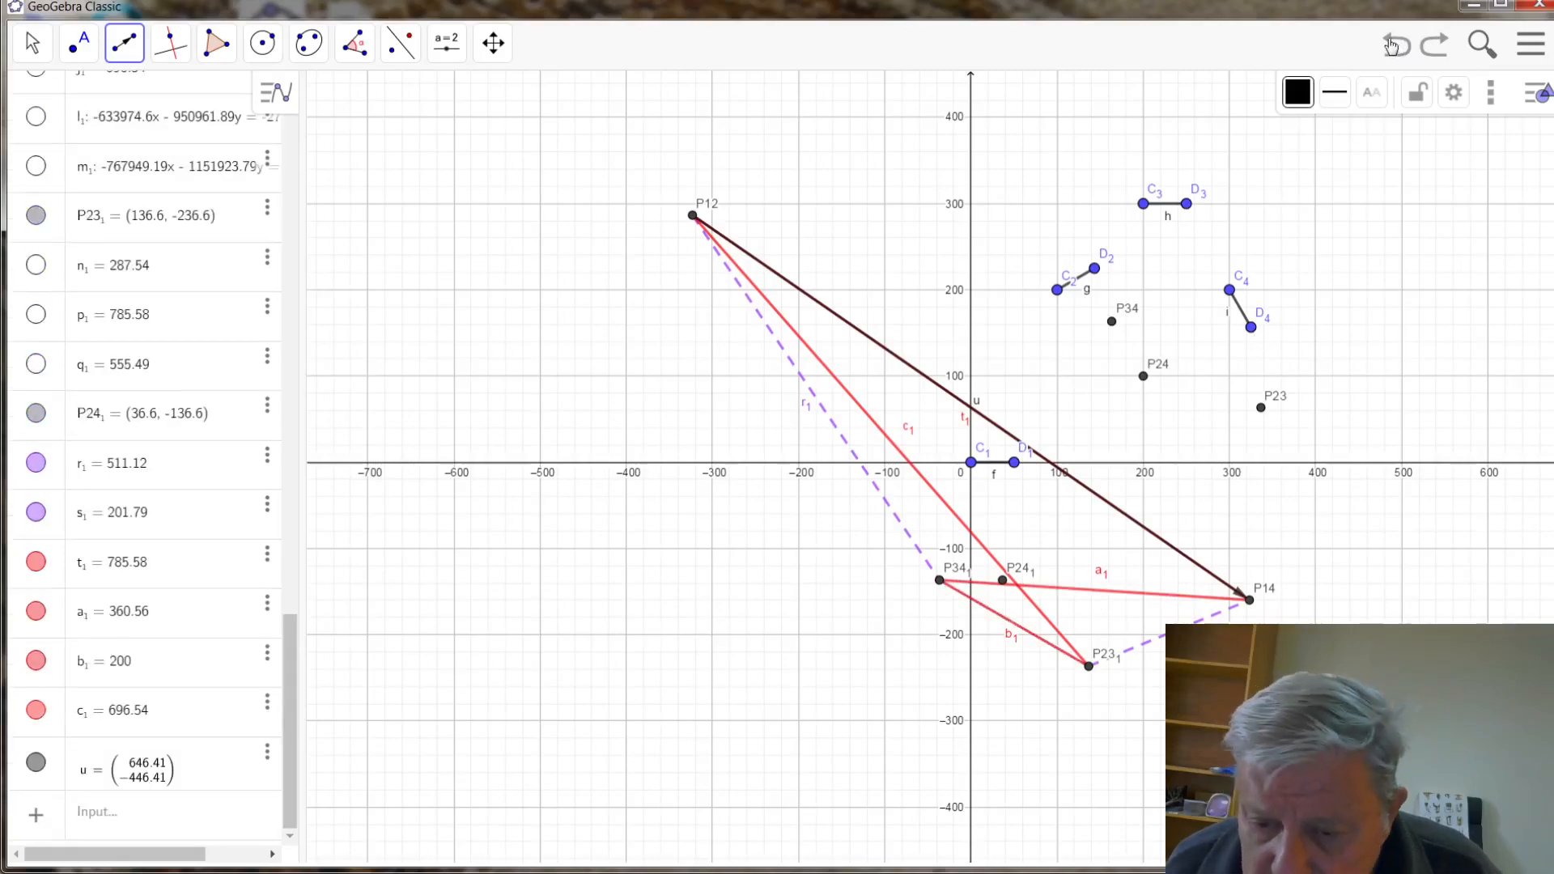
key(ctrl+z)
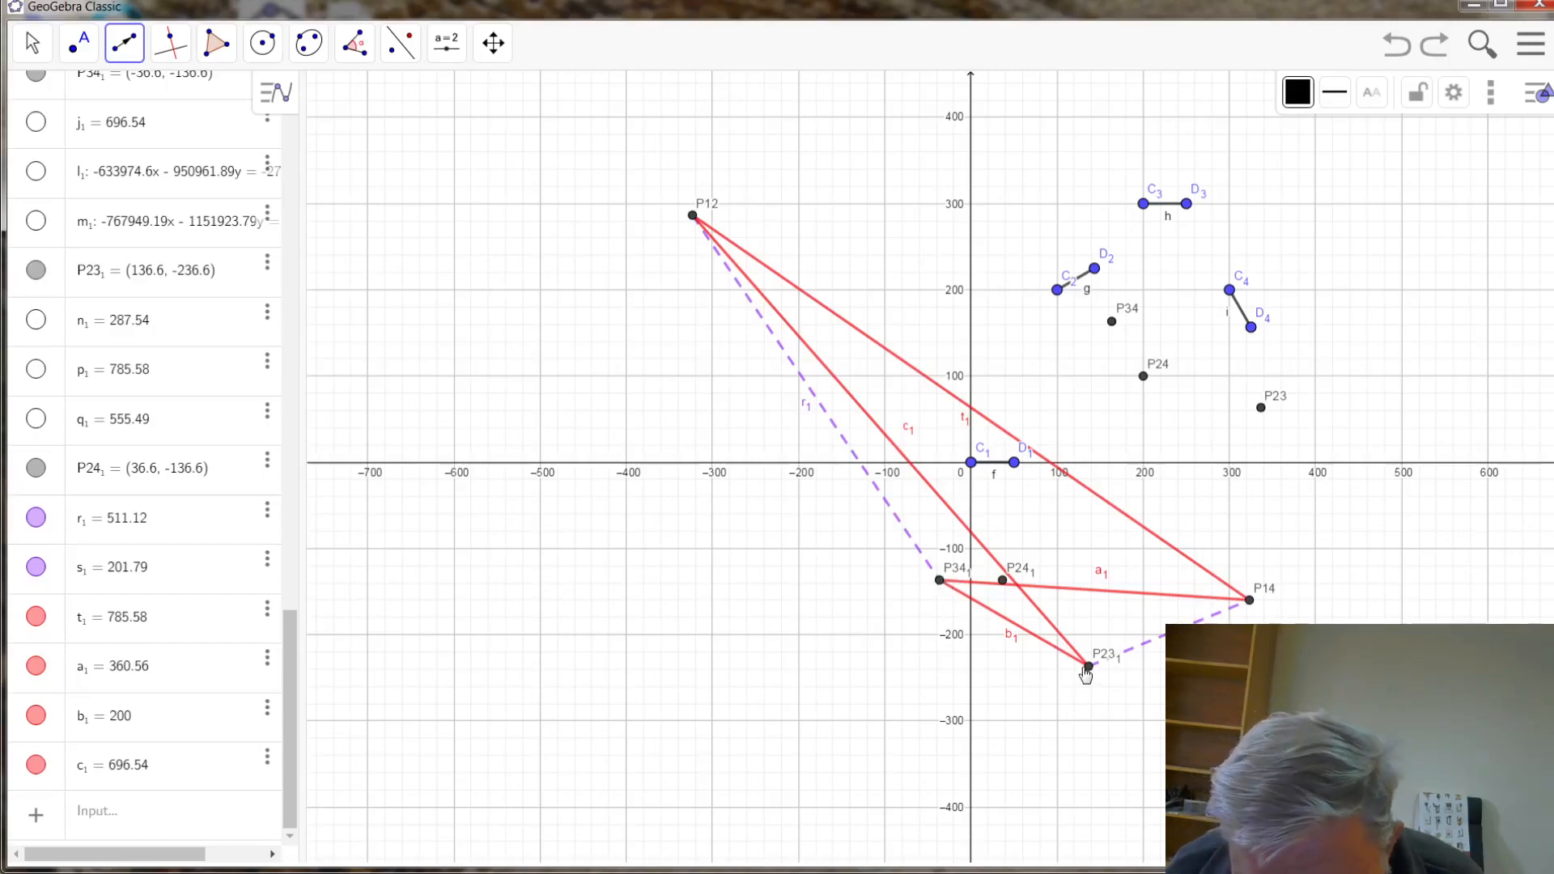
- Construct the perpendicular bisectors between P12 and P14 and between P34_1 and P23_1
scroll(1037, 643, up, 3)
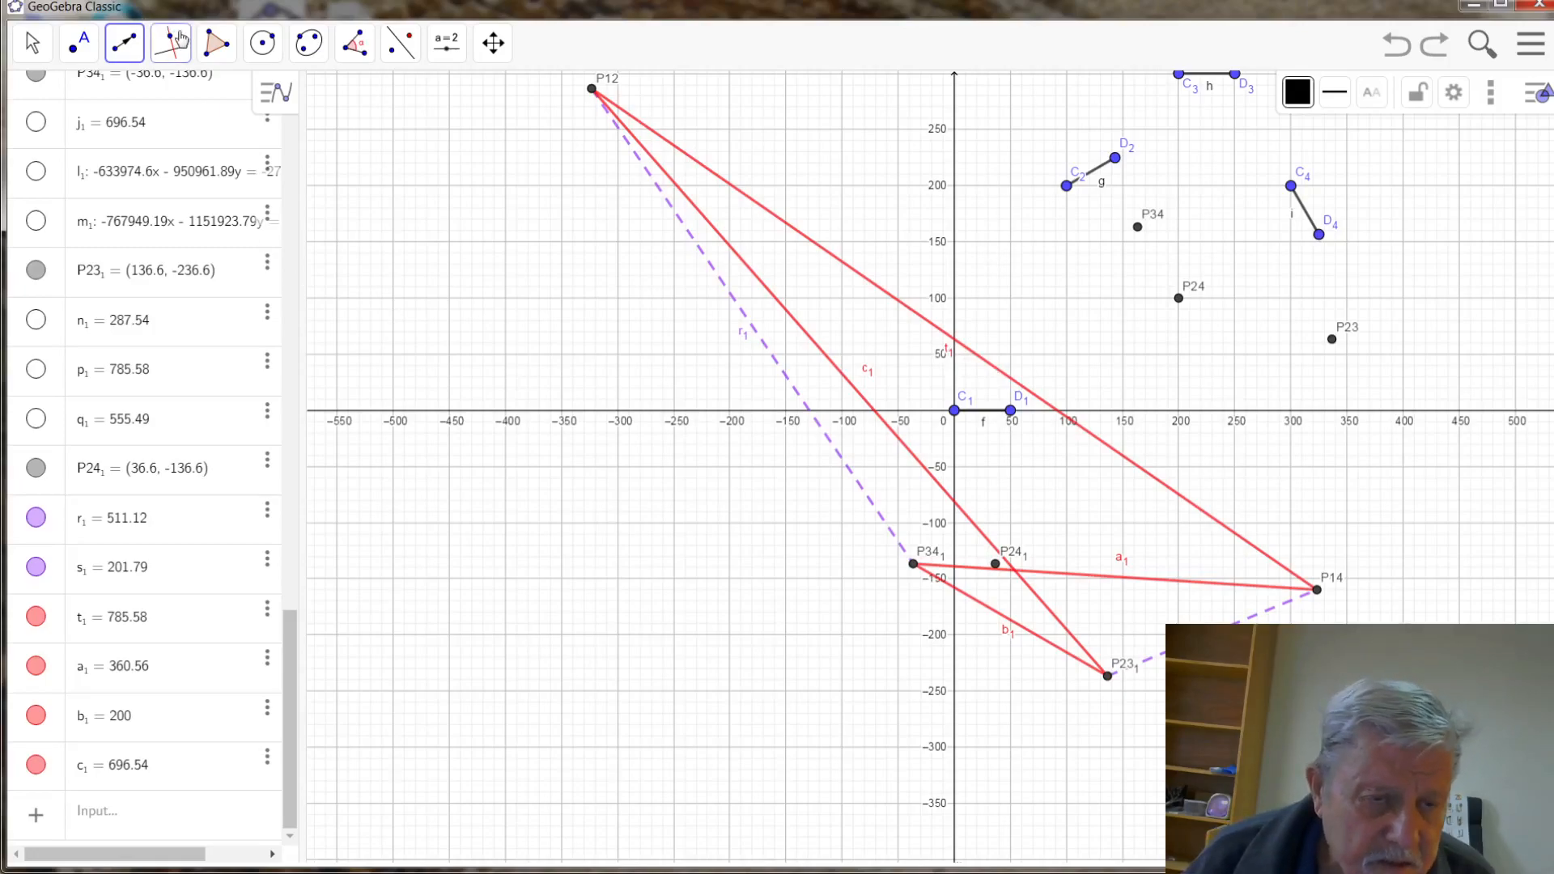
click(175, 45)
click(225, 191)
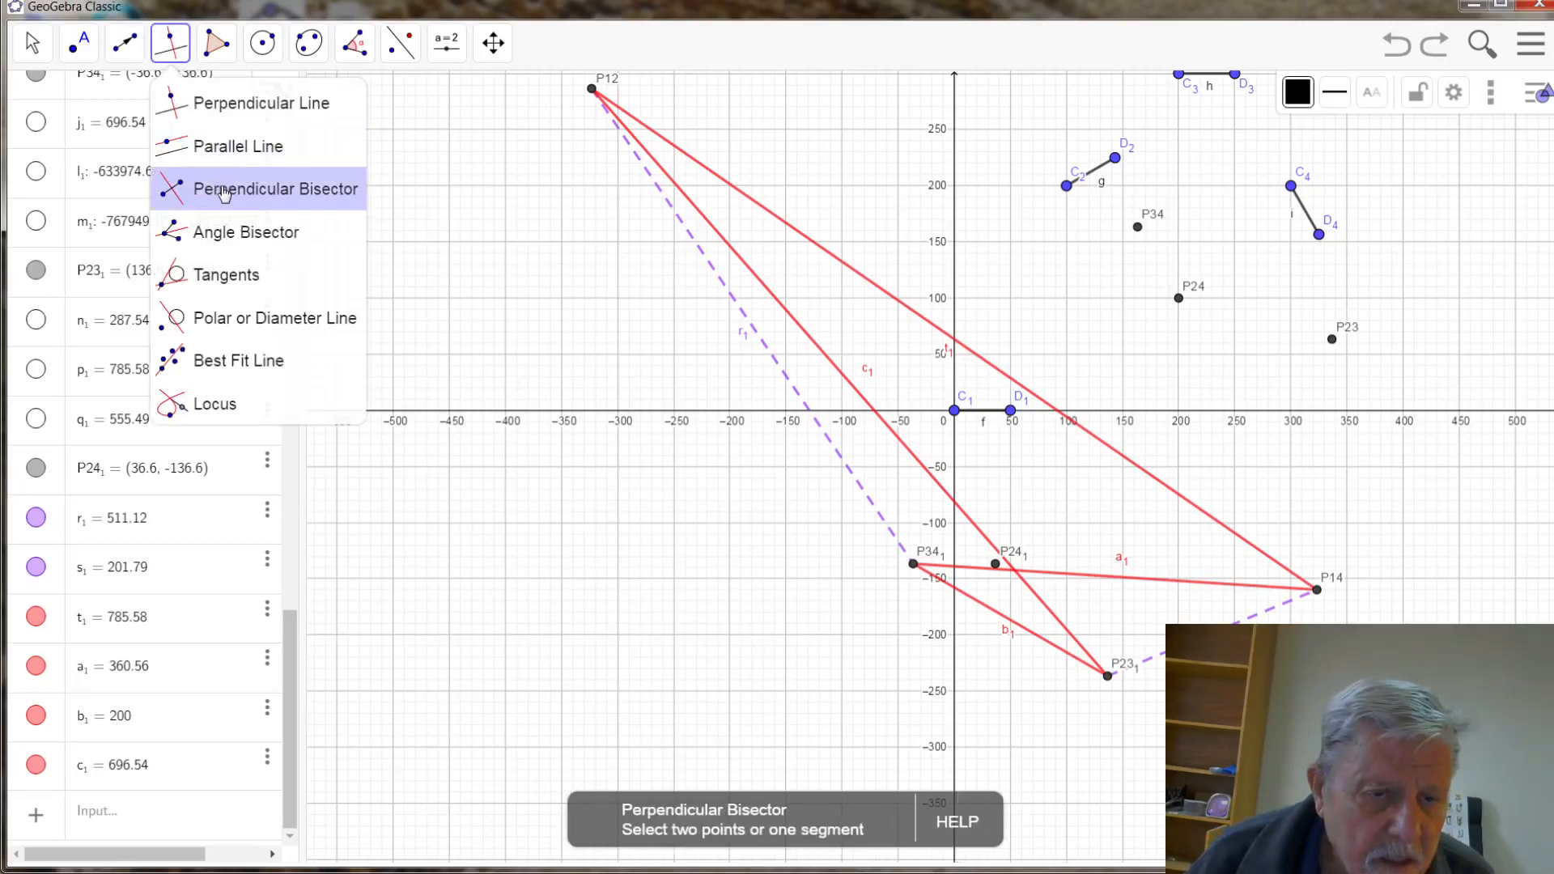
click(591, 90)
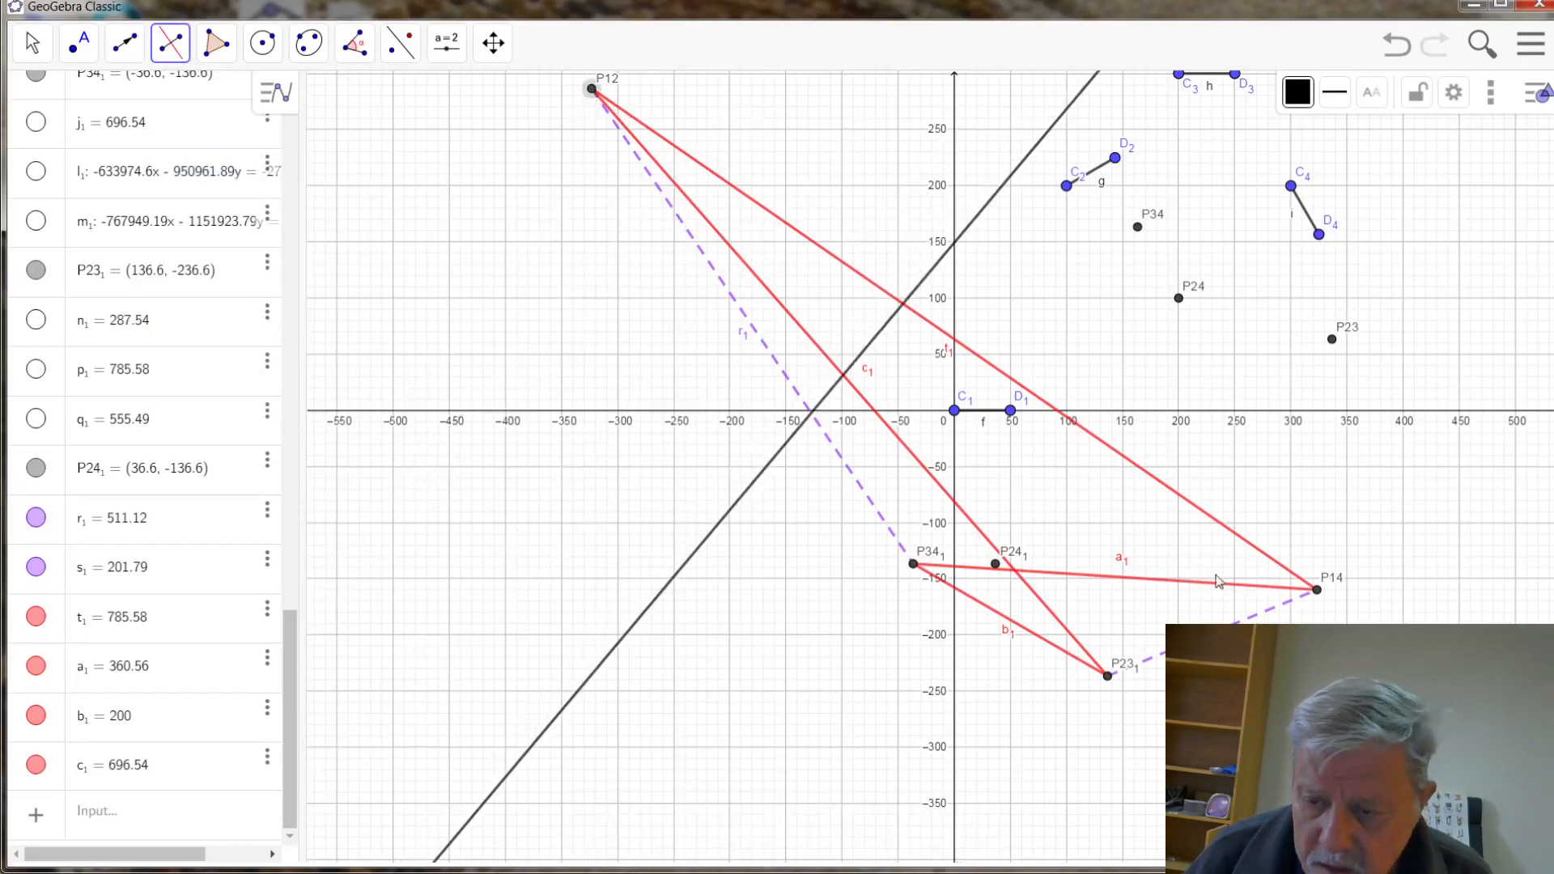
click(1318, 592)
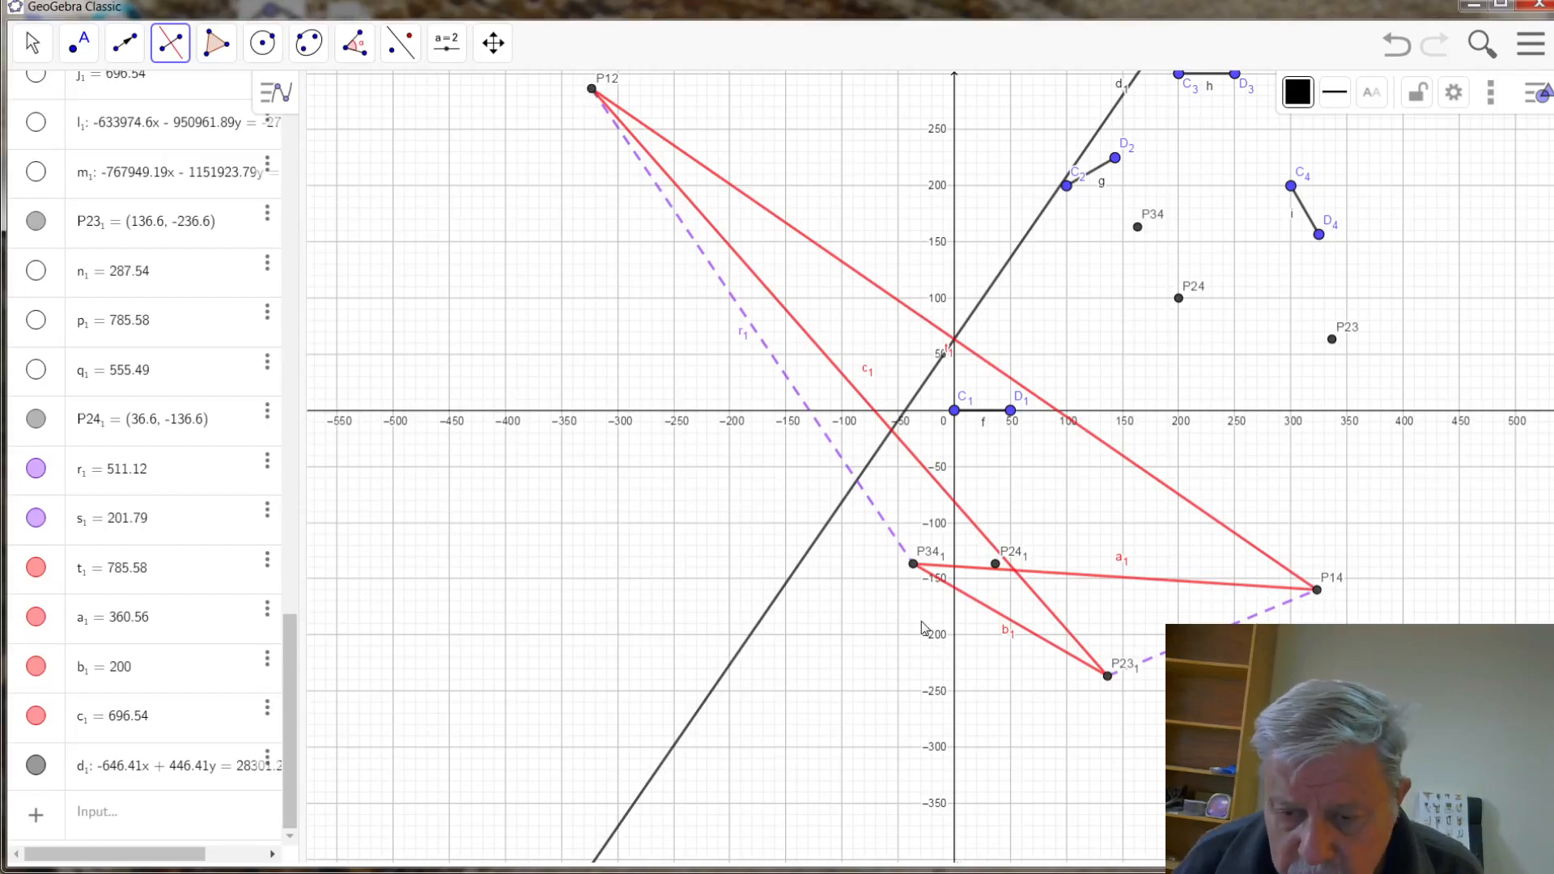
click(915, 571)
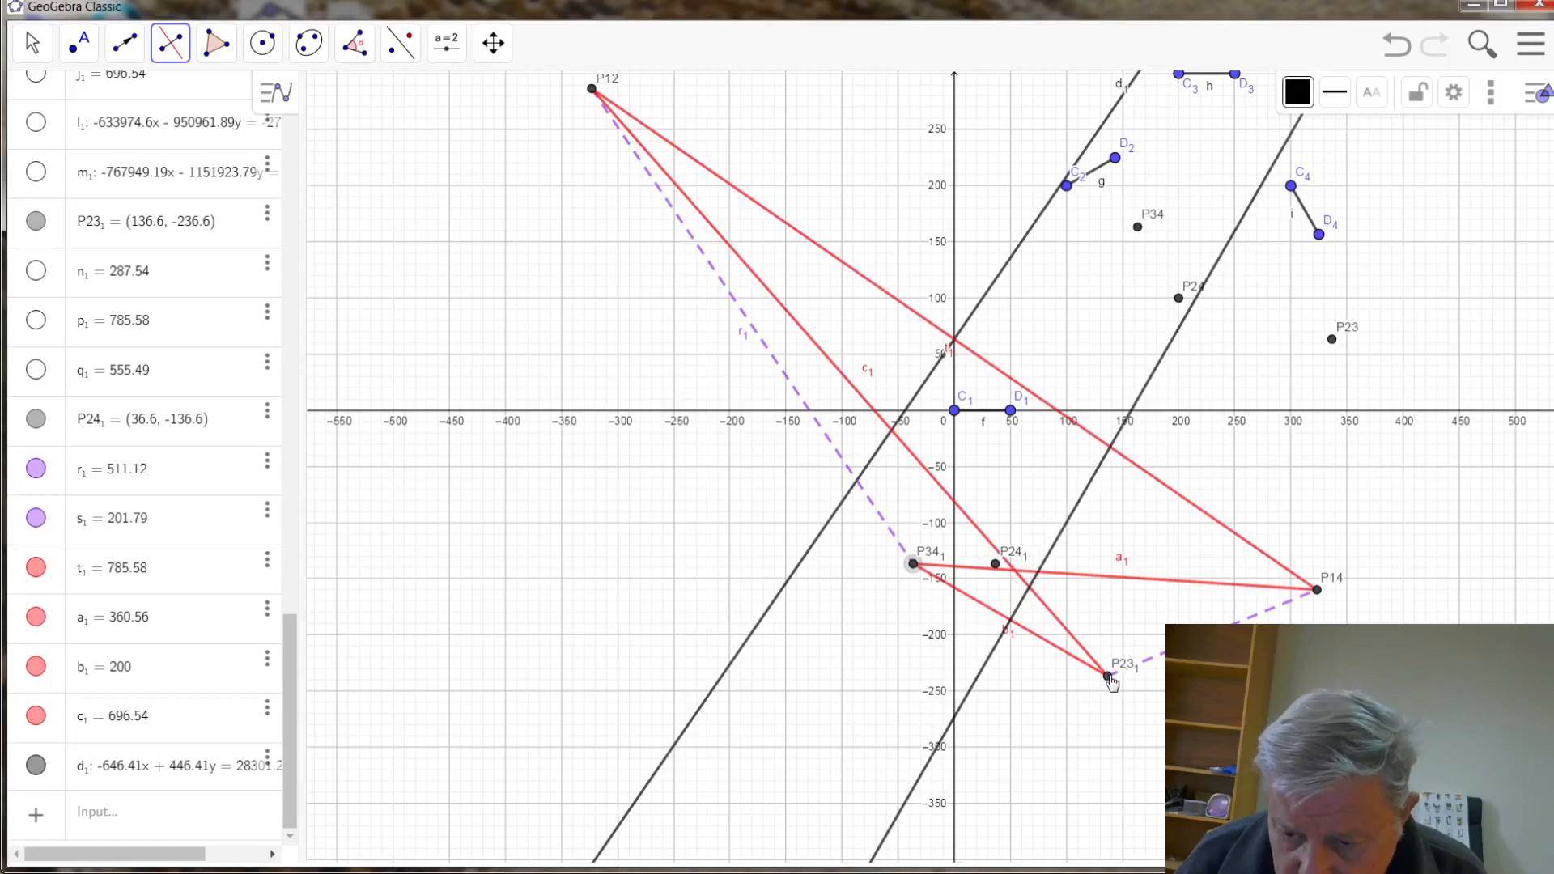
click(1110, 680)
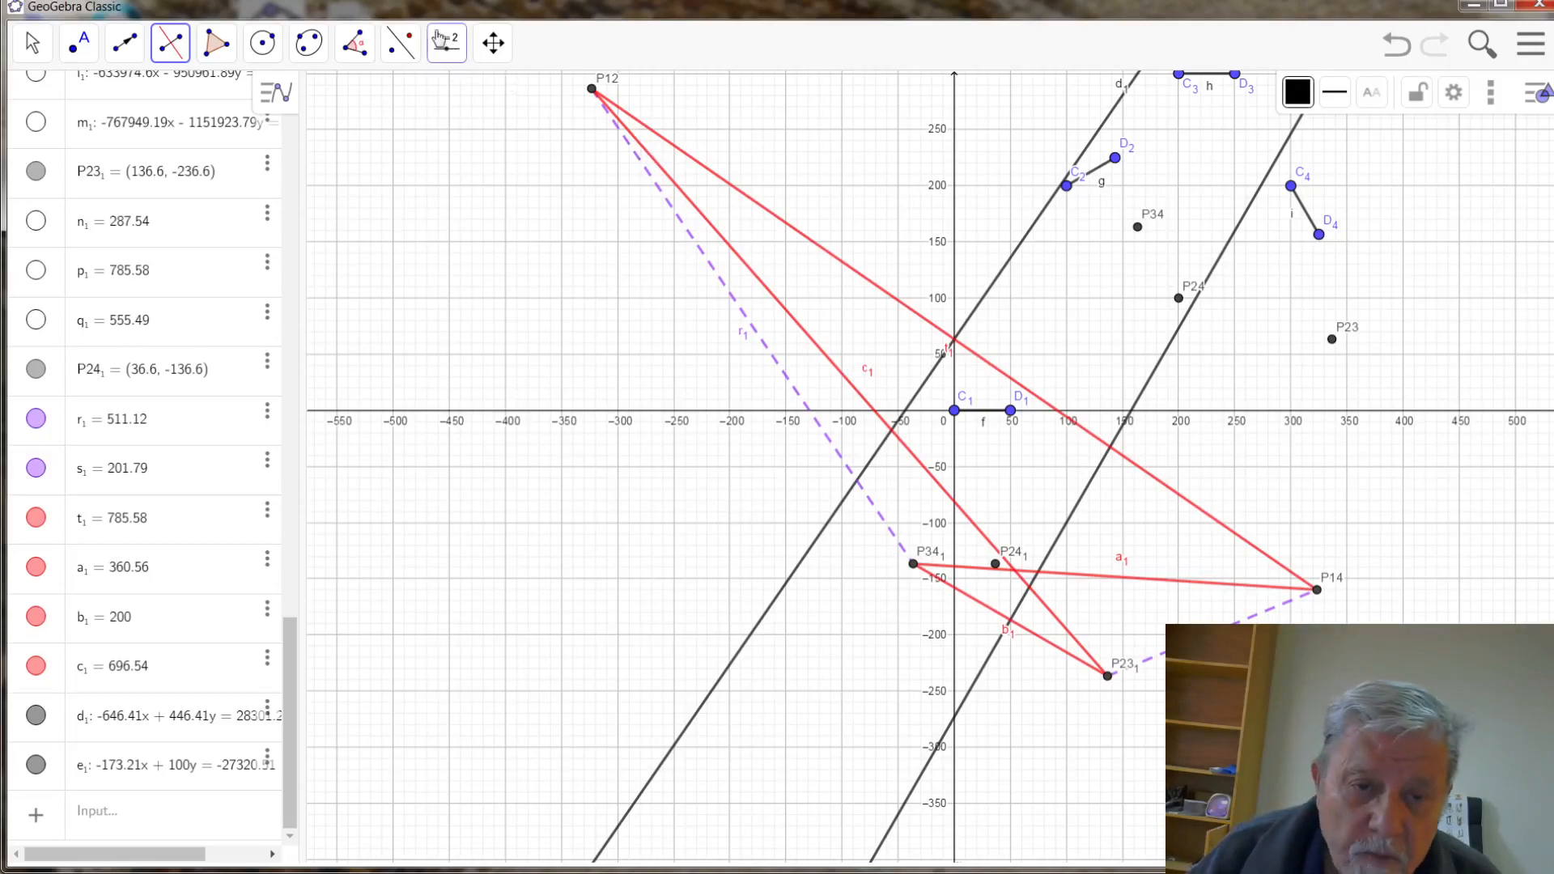
- Create an angle slider α beside P12 with a maximum of 180° and an increment of 0.5°
click(446, 43)
click(457, 106)
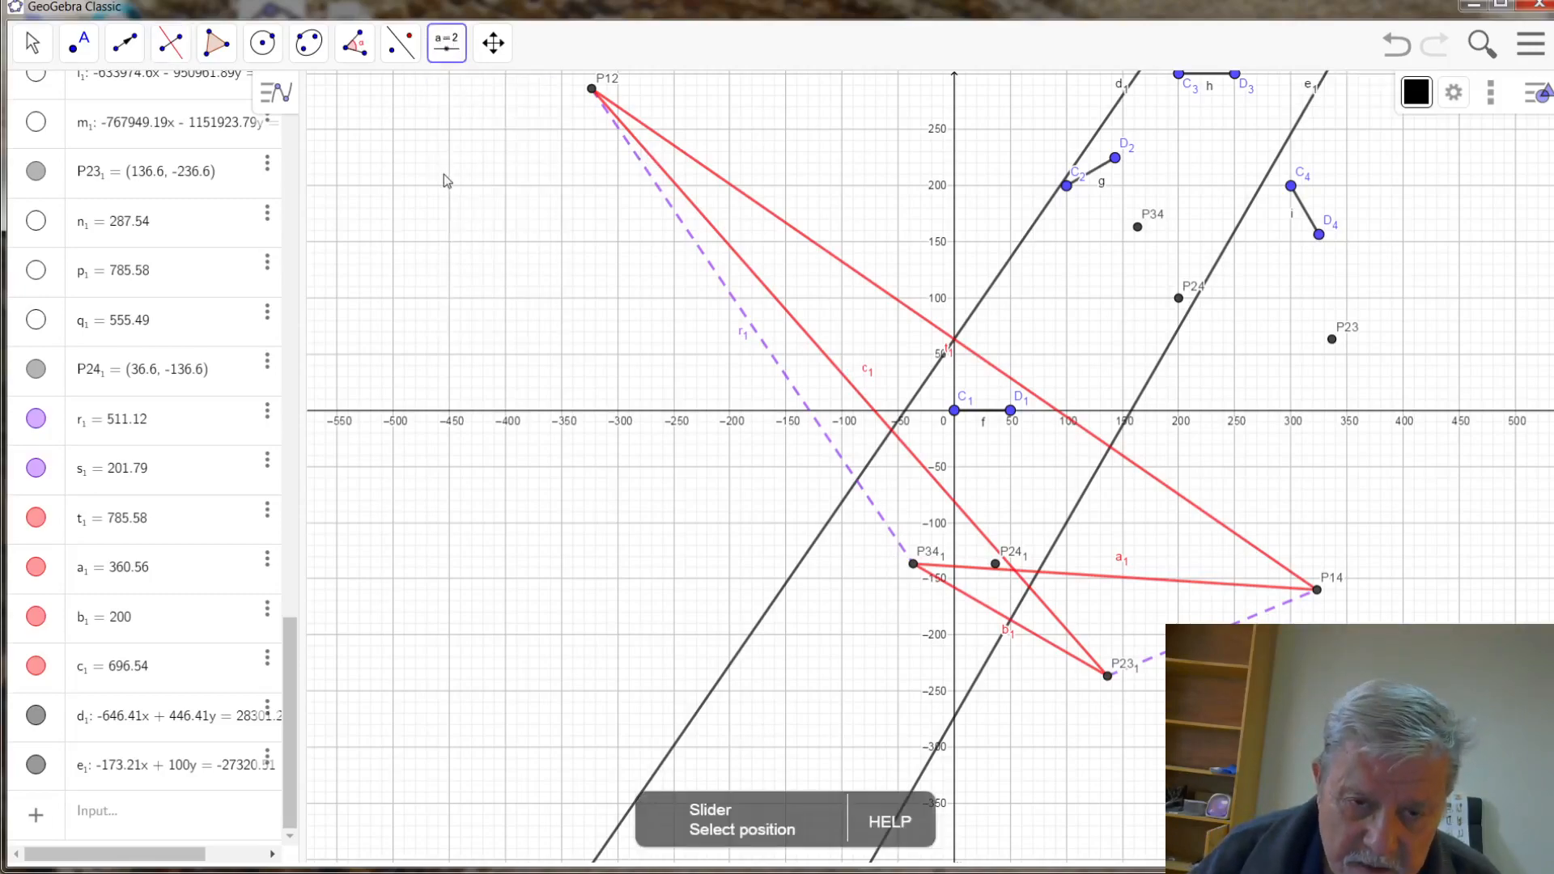
click(444, 173)
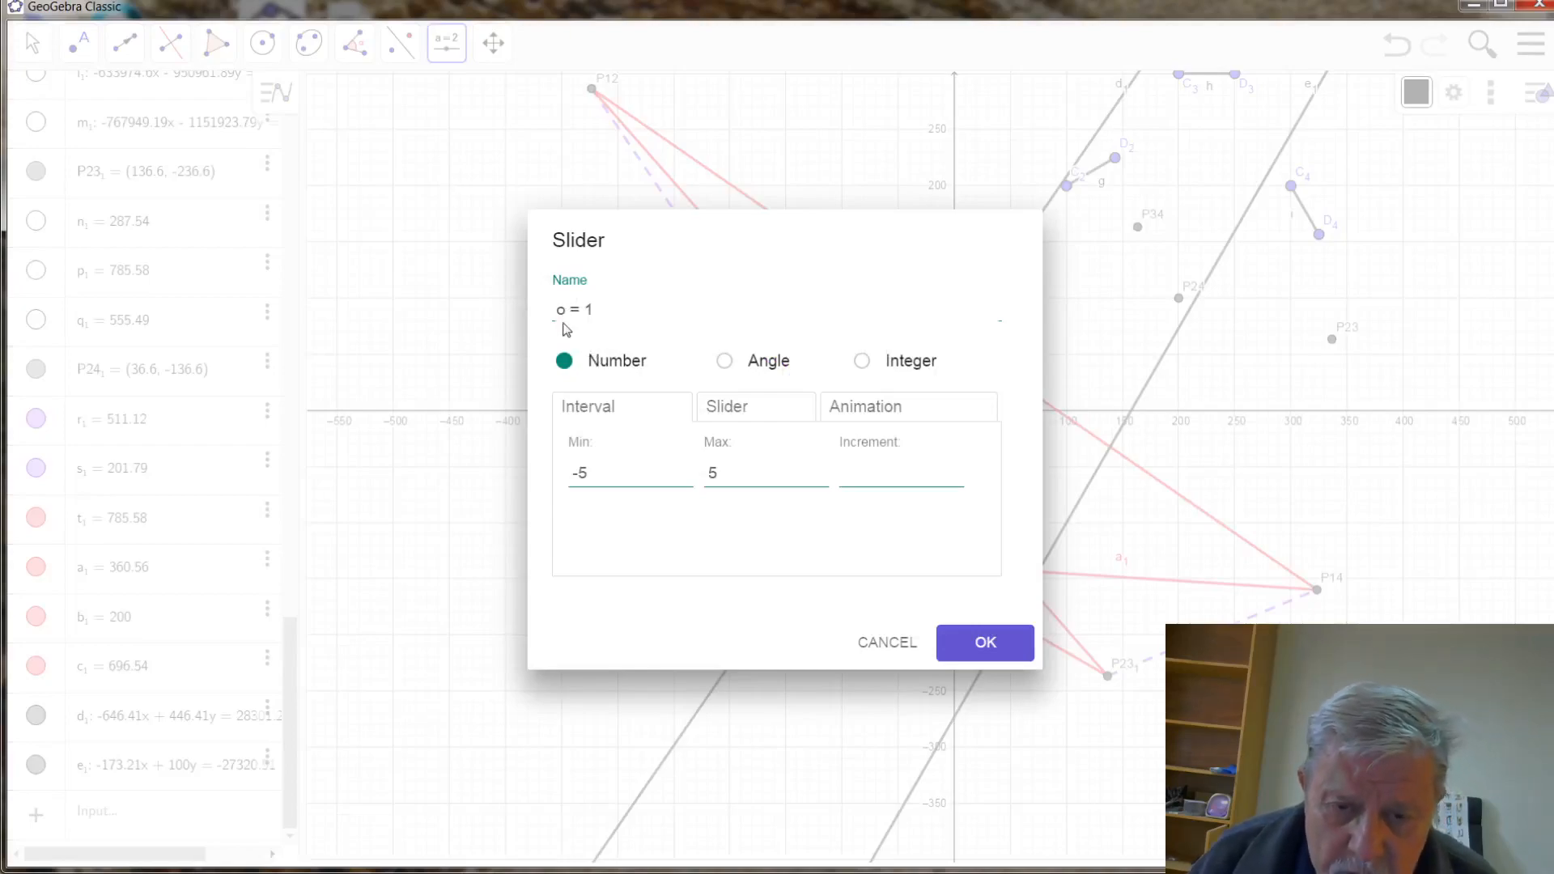
drag(571, 312, 548, 304)
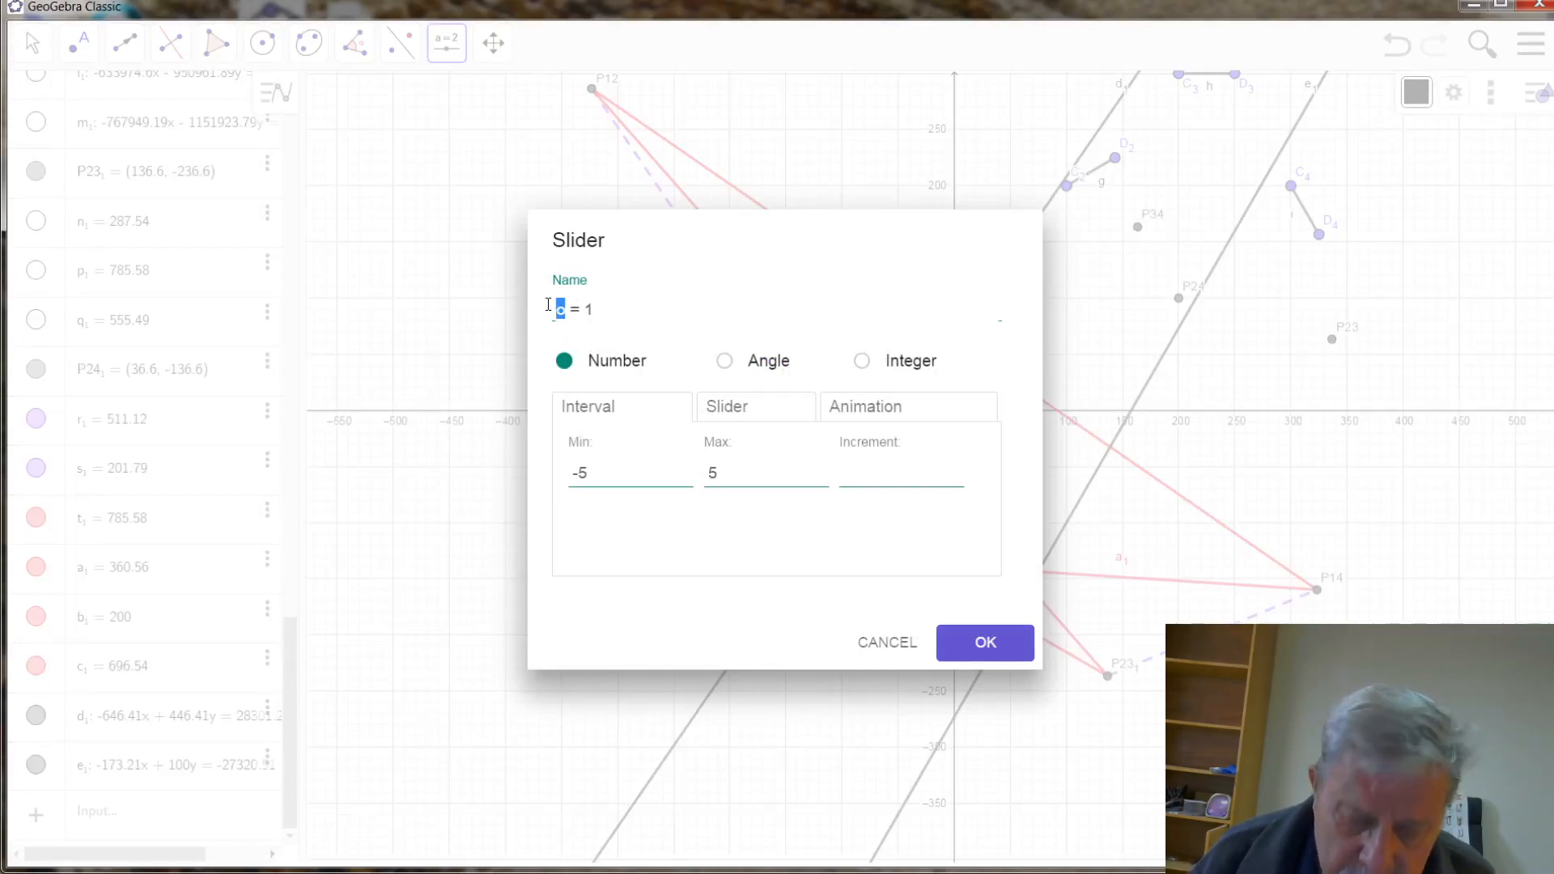
text(a)
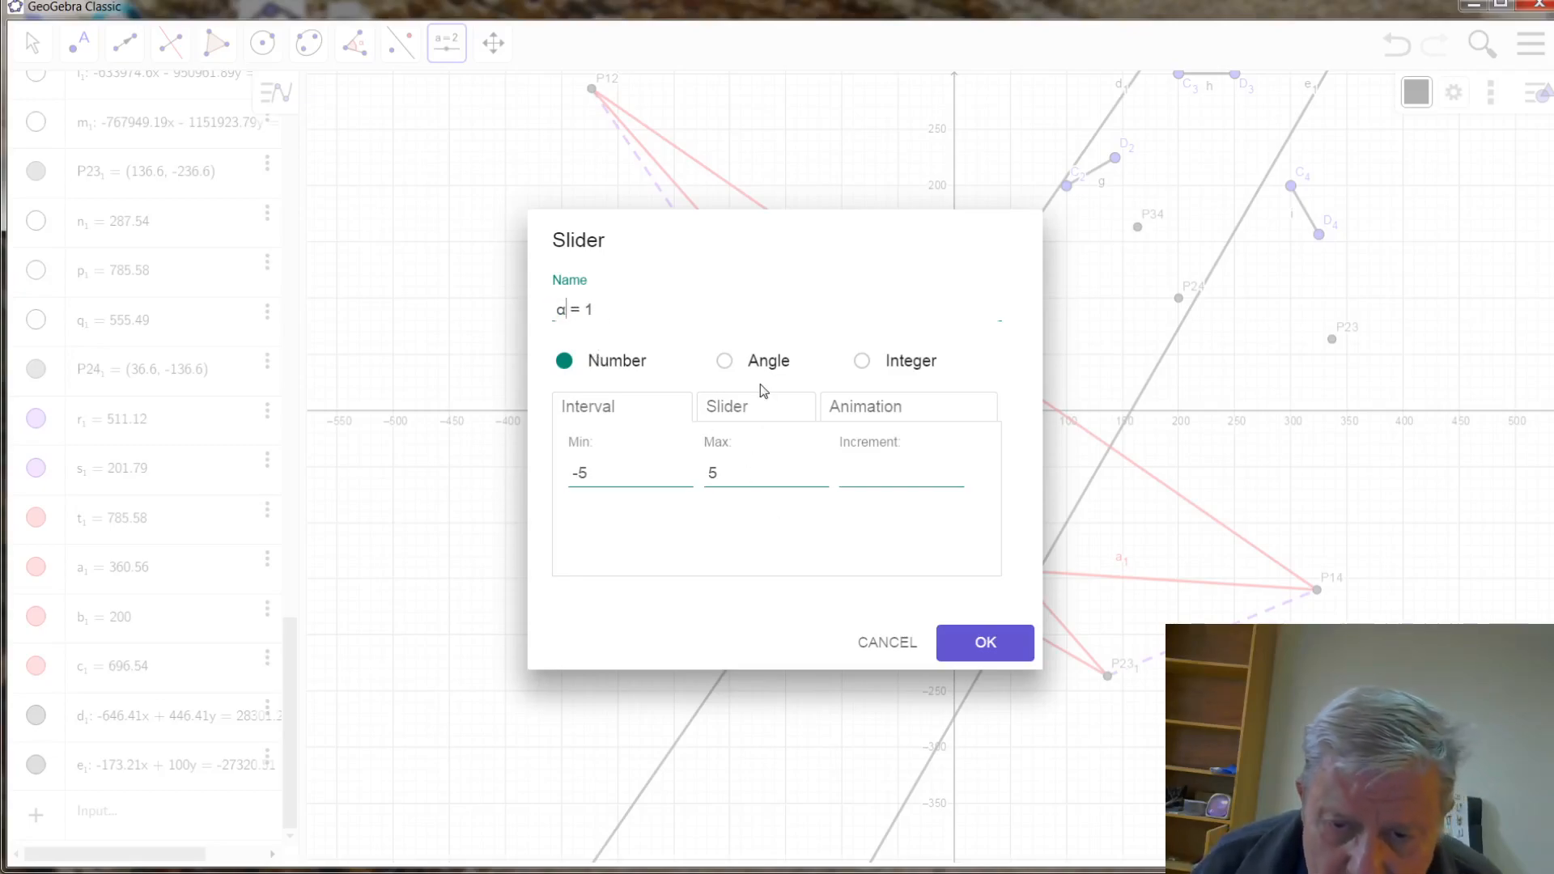
click(734, 370)
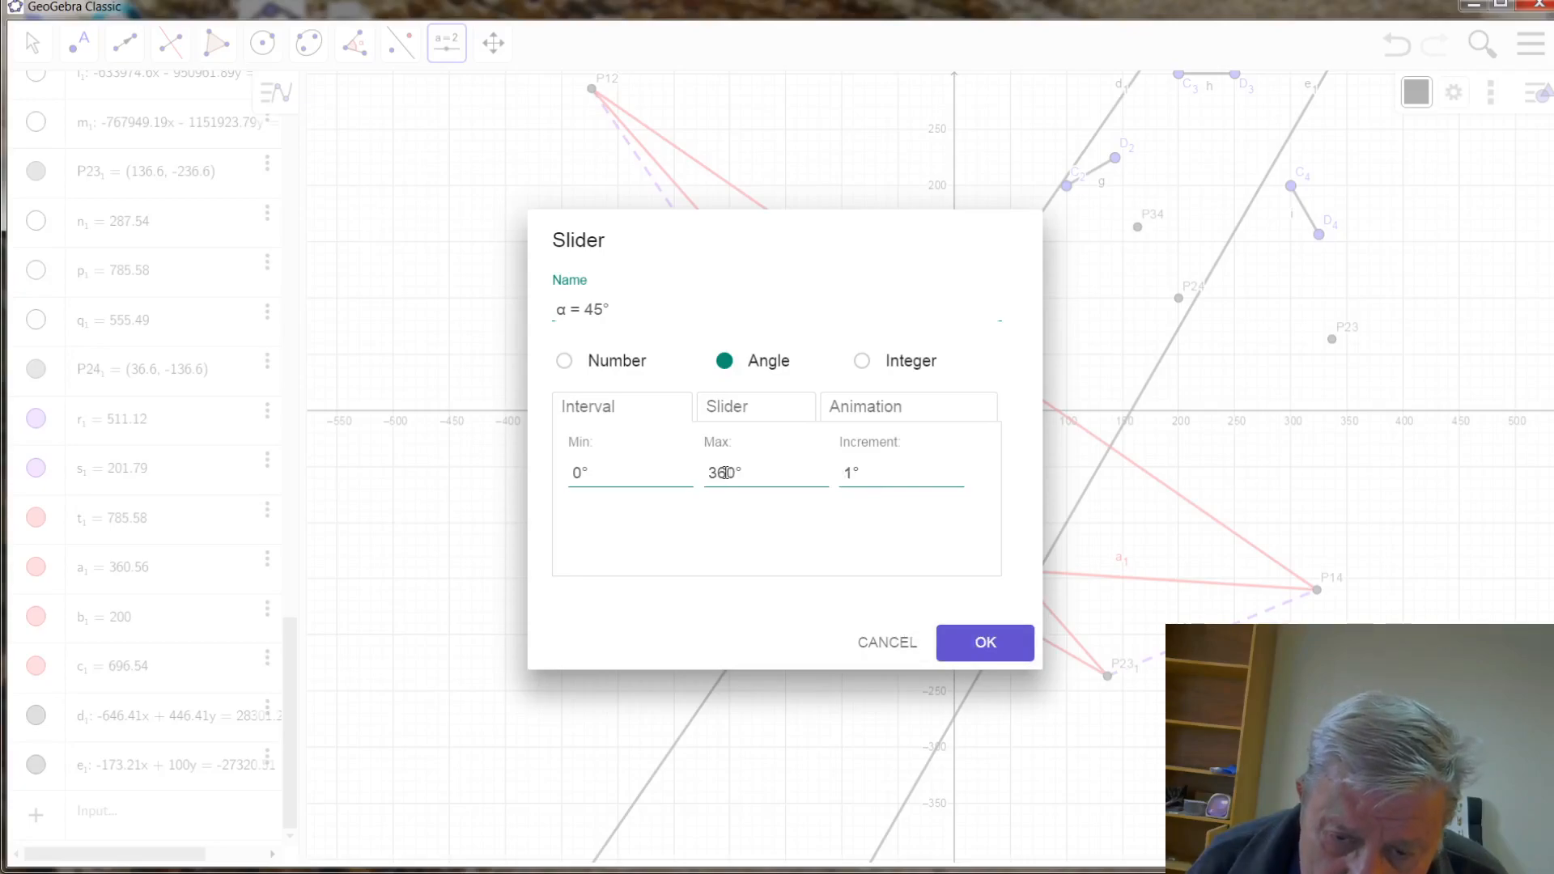
text(18)
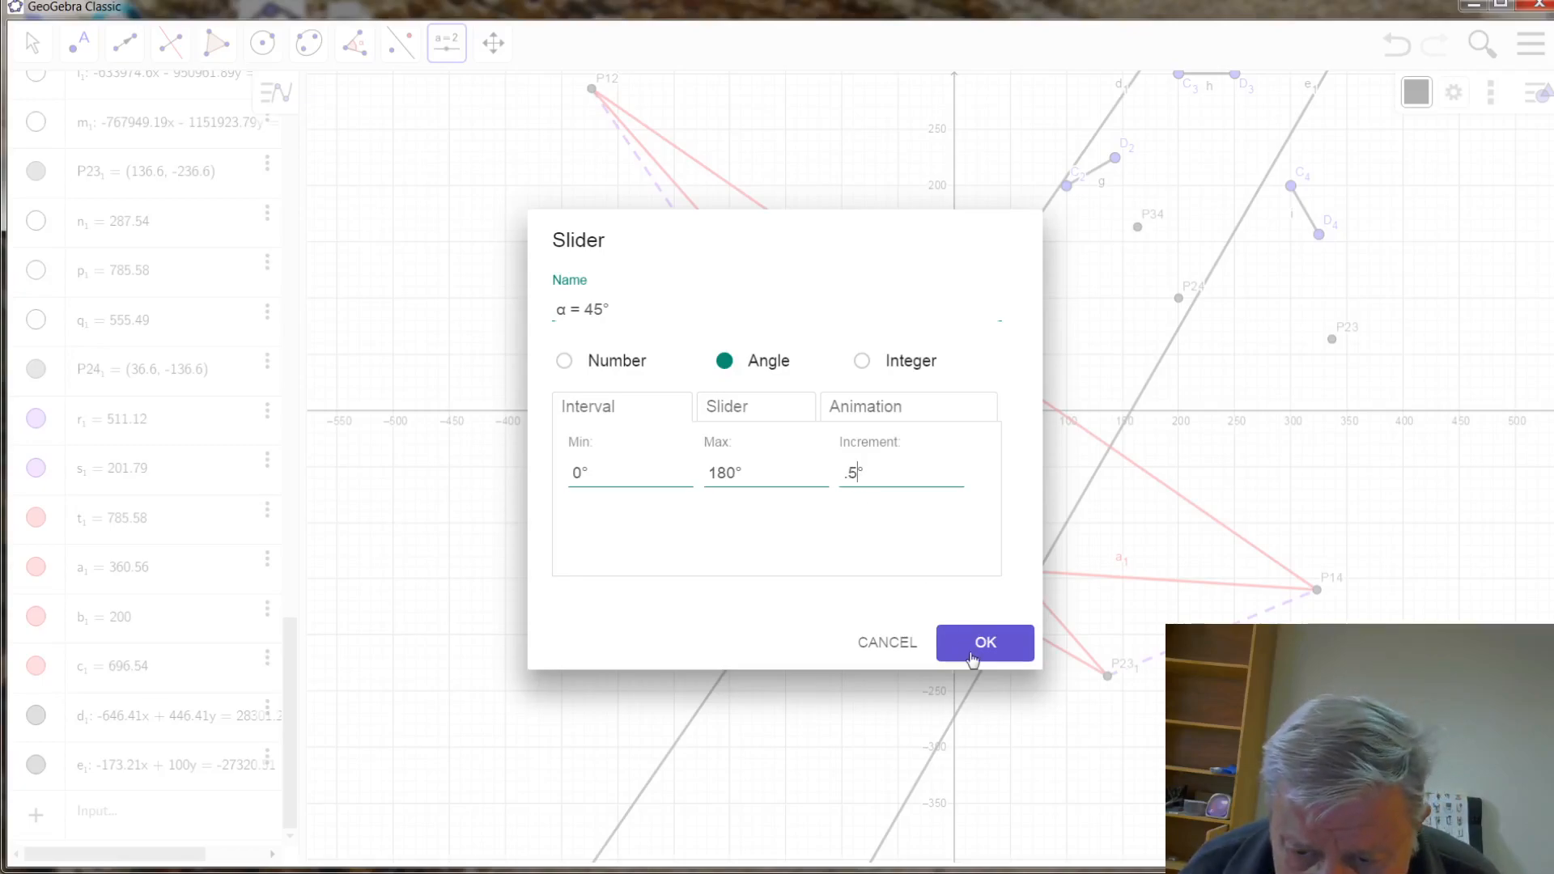
click(981, 642)
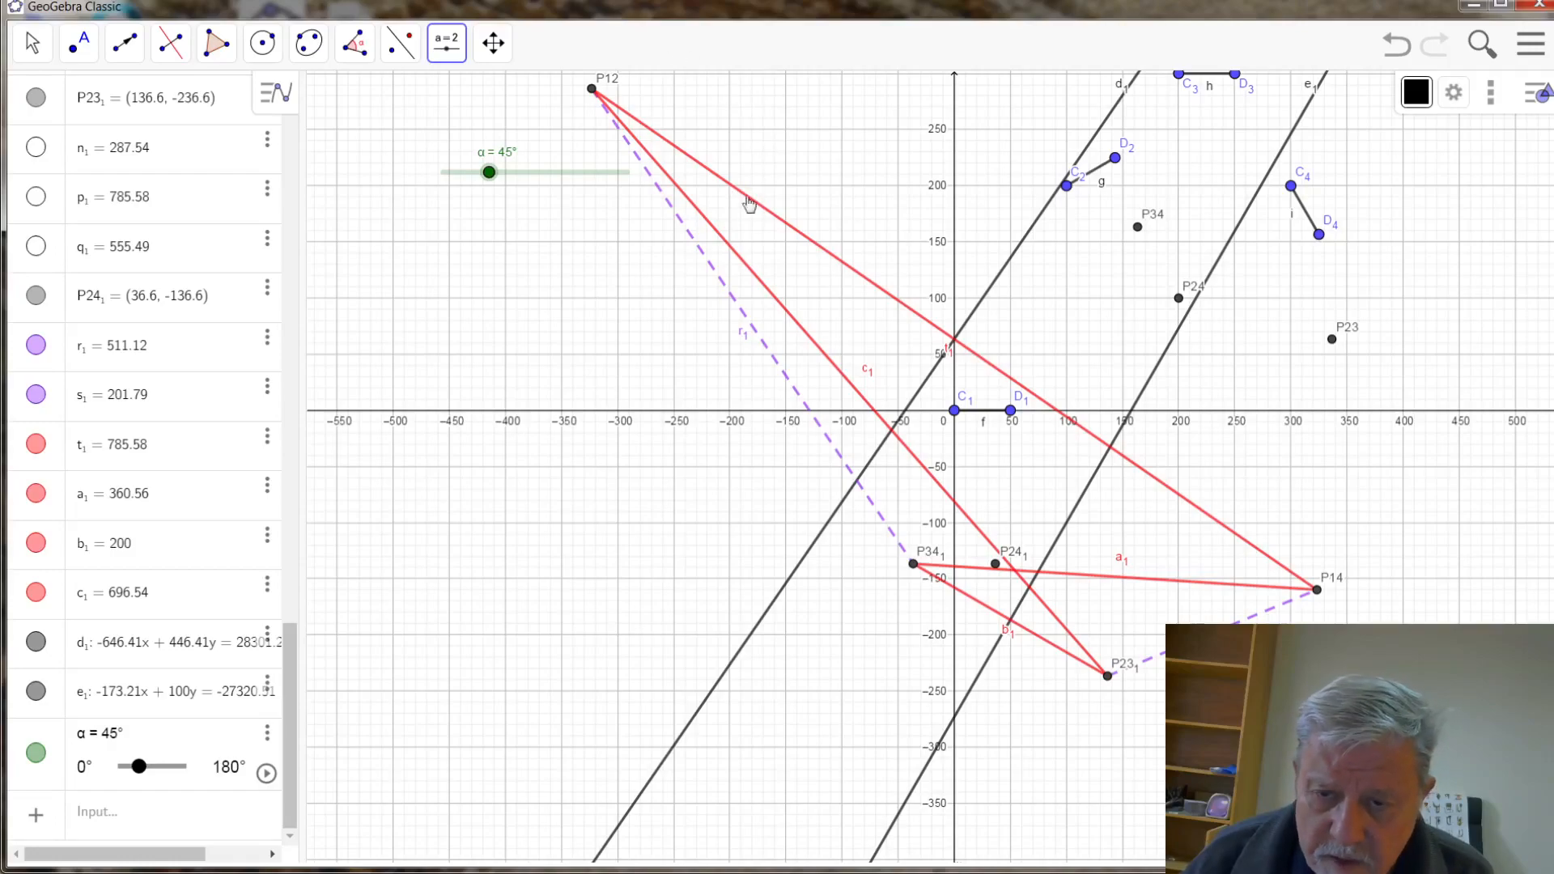
scroll(762, 231, up, 1)
scroll(763, 234, up, 1)
scroll(773, 258, down, 2)
scroll(800, 291, up, 1)
scroll(805, 296, down, 4)
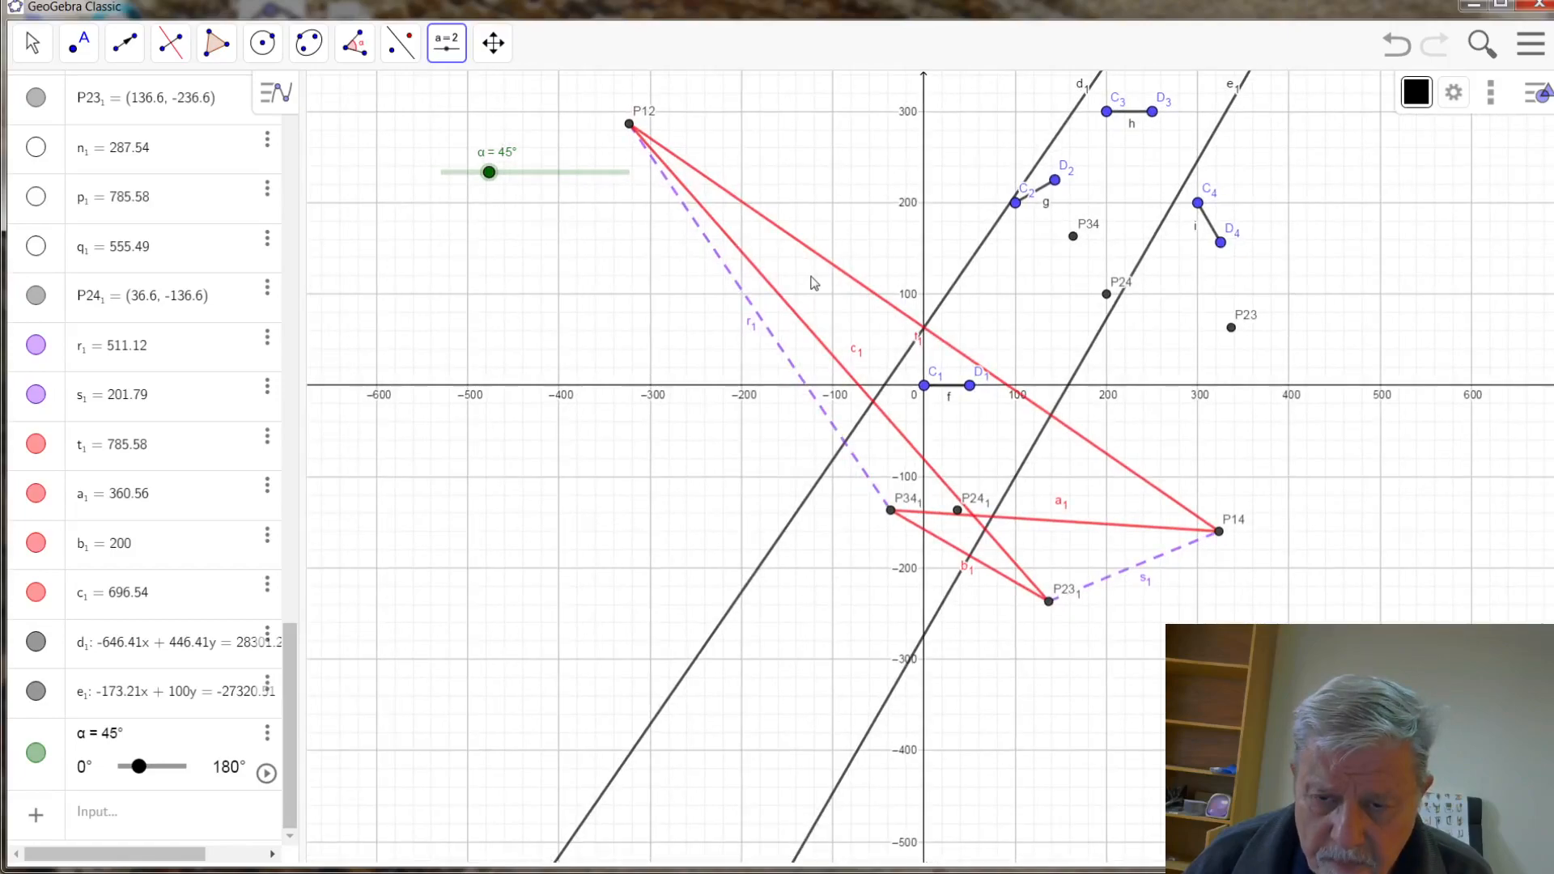
- Construct a counterclockwise angle of size α at vertex P12, with P14 as the leg point
scroll(822, 290, down, 4)
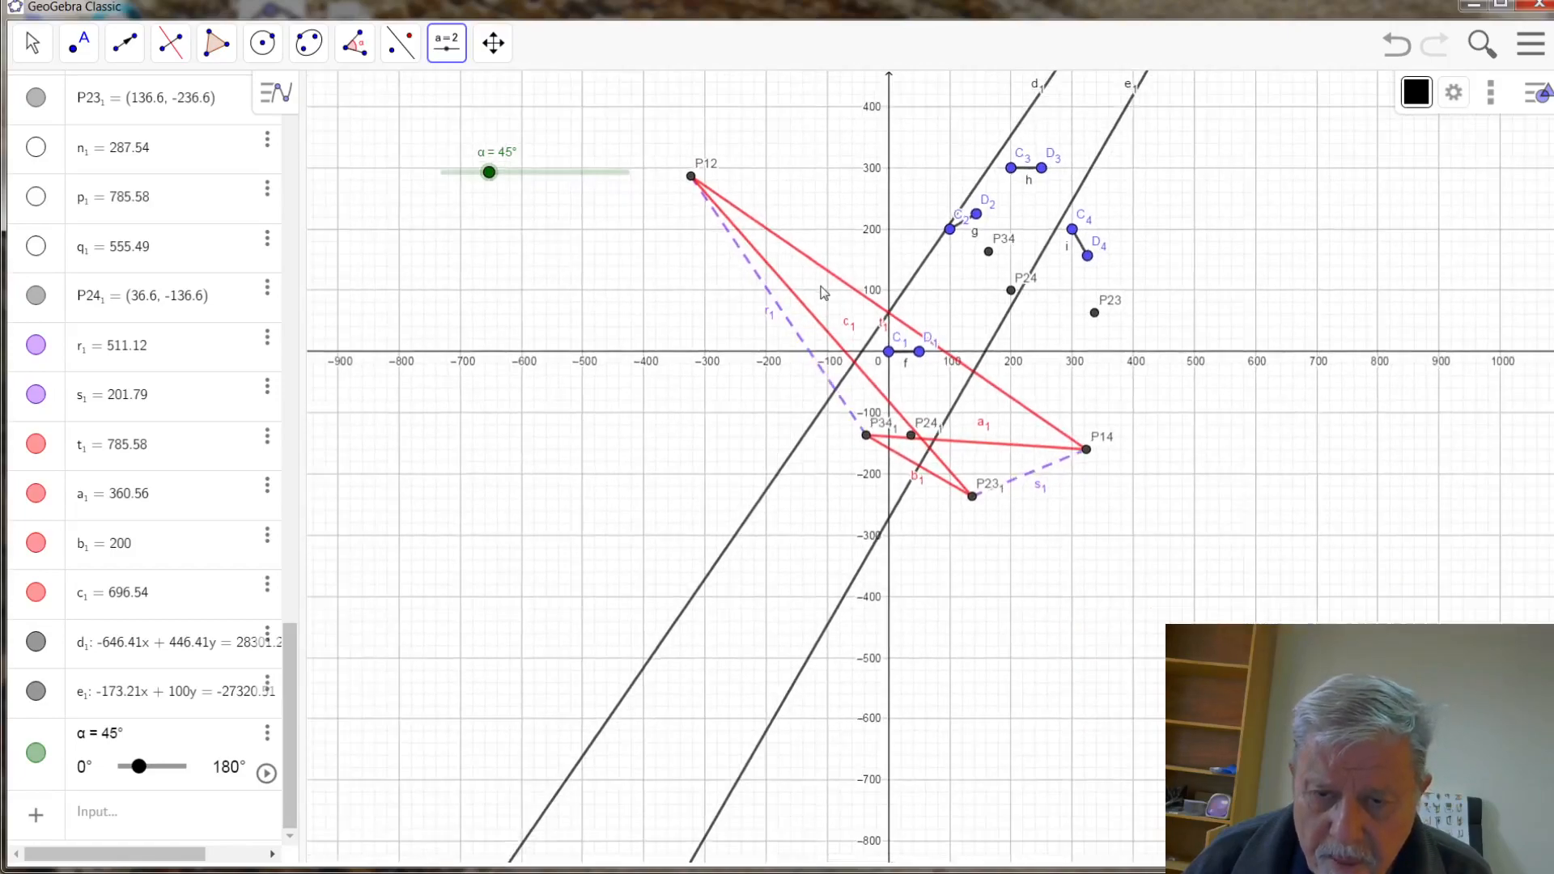
scroll(824, 293, down, 3)
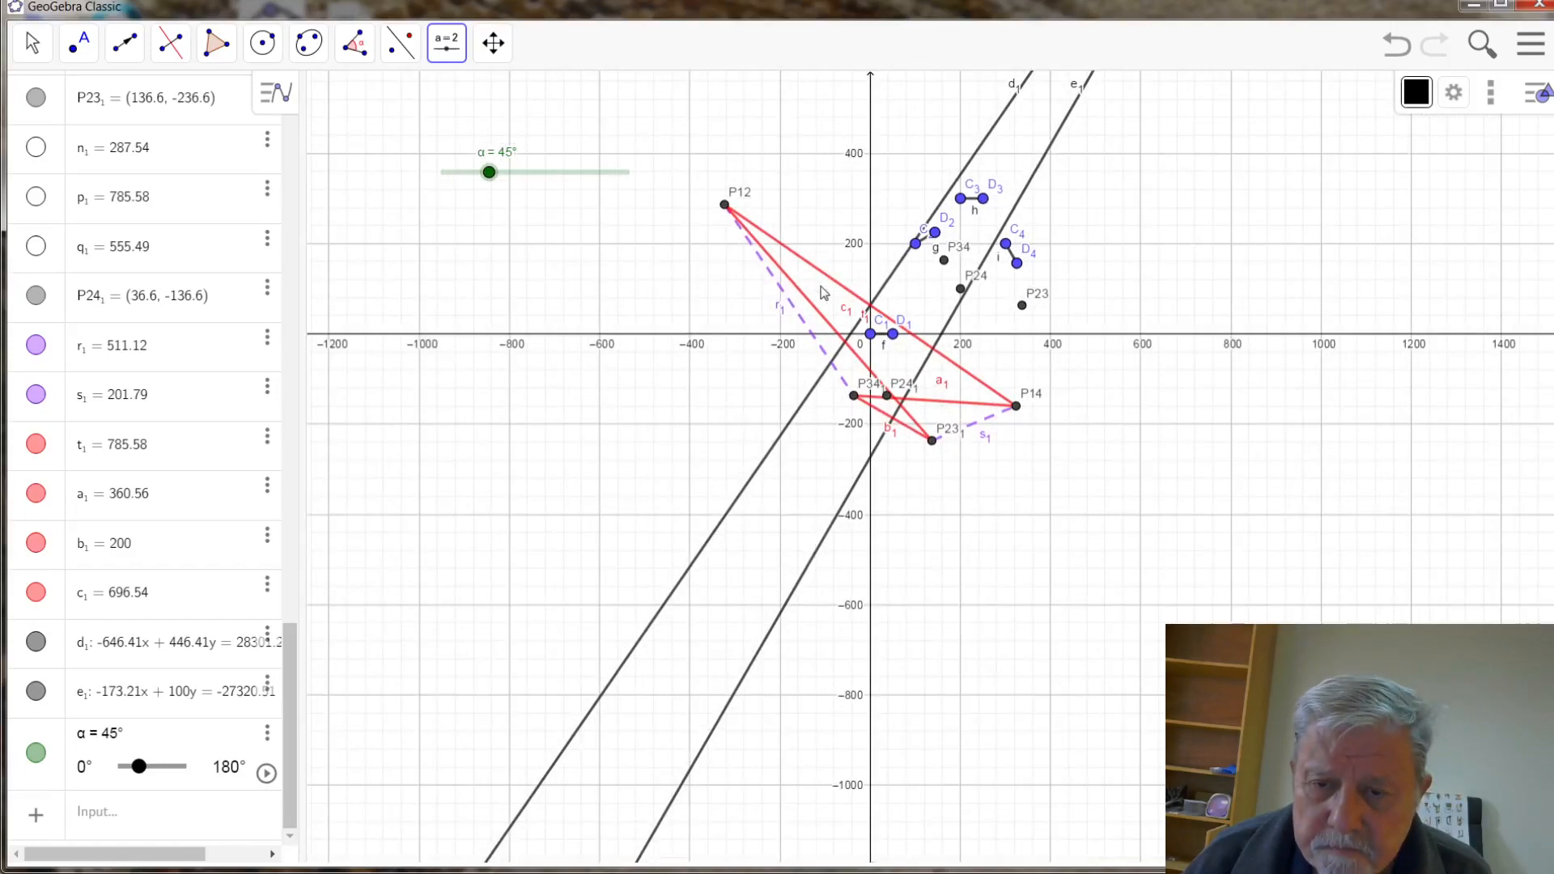
scroll(823, 292, down, 2)
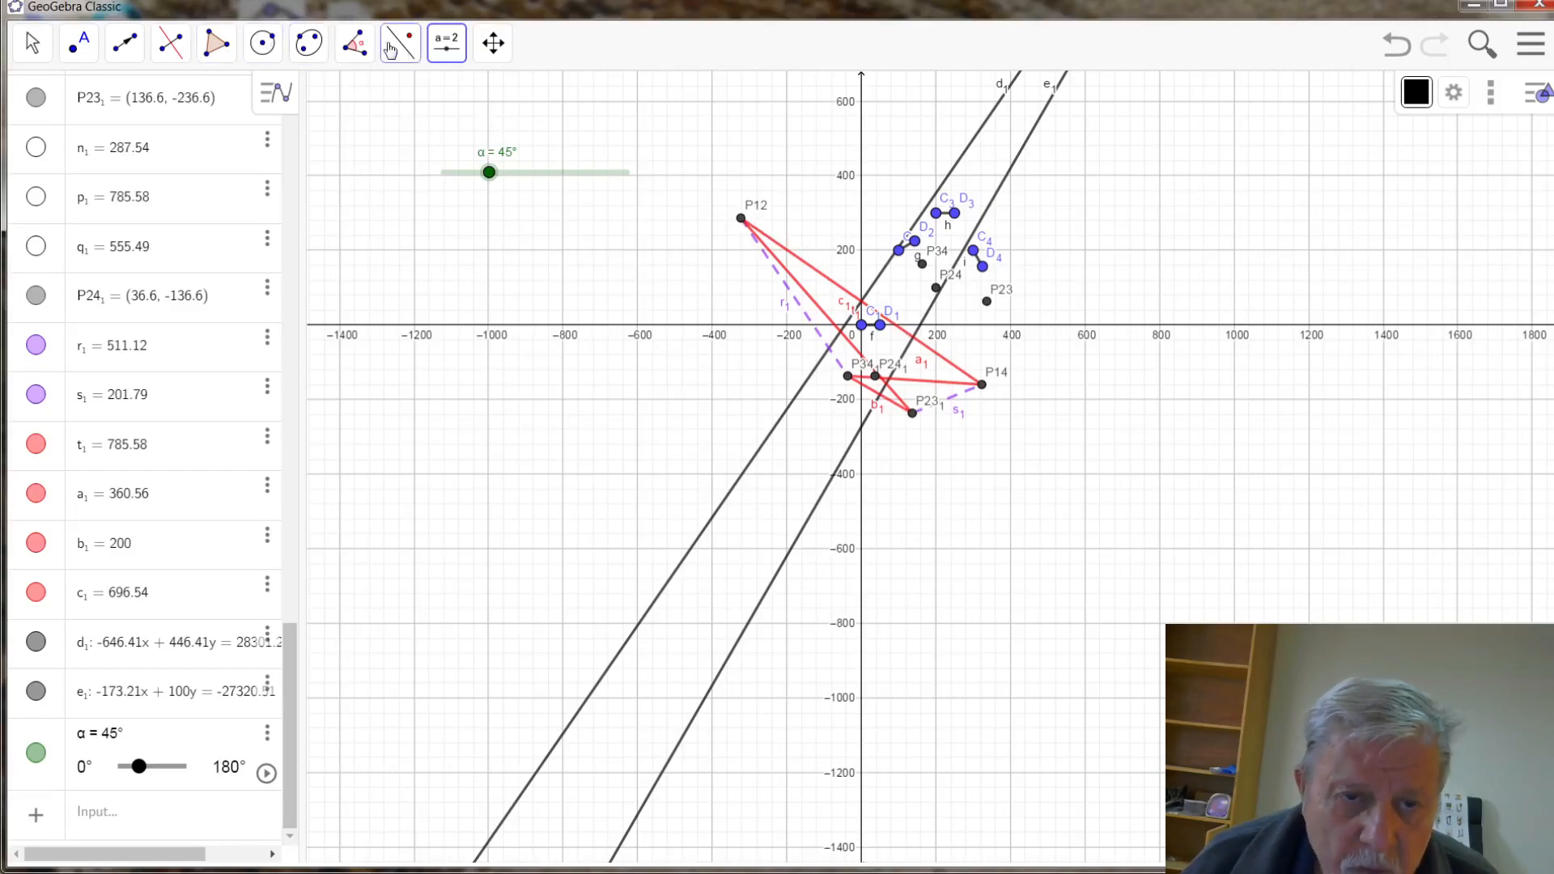
click(356, 44)
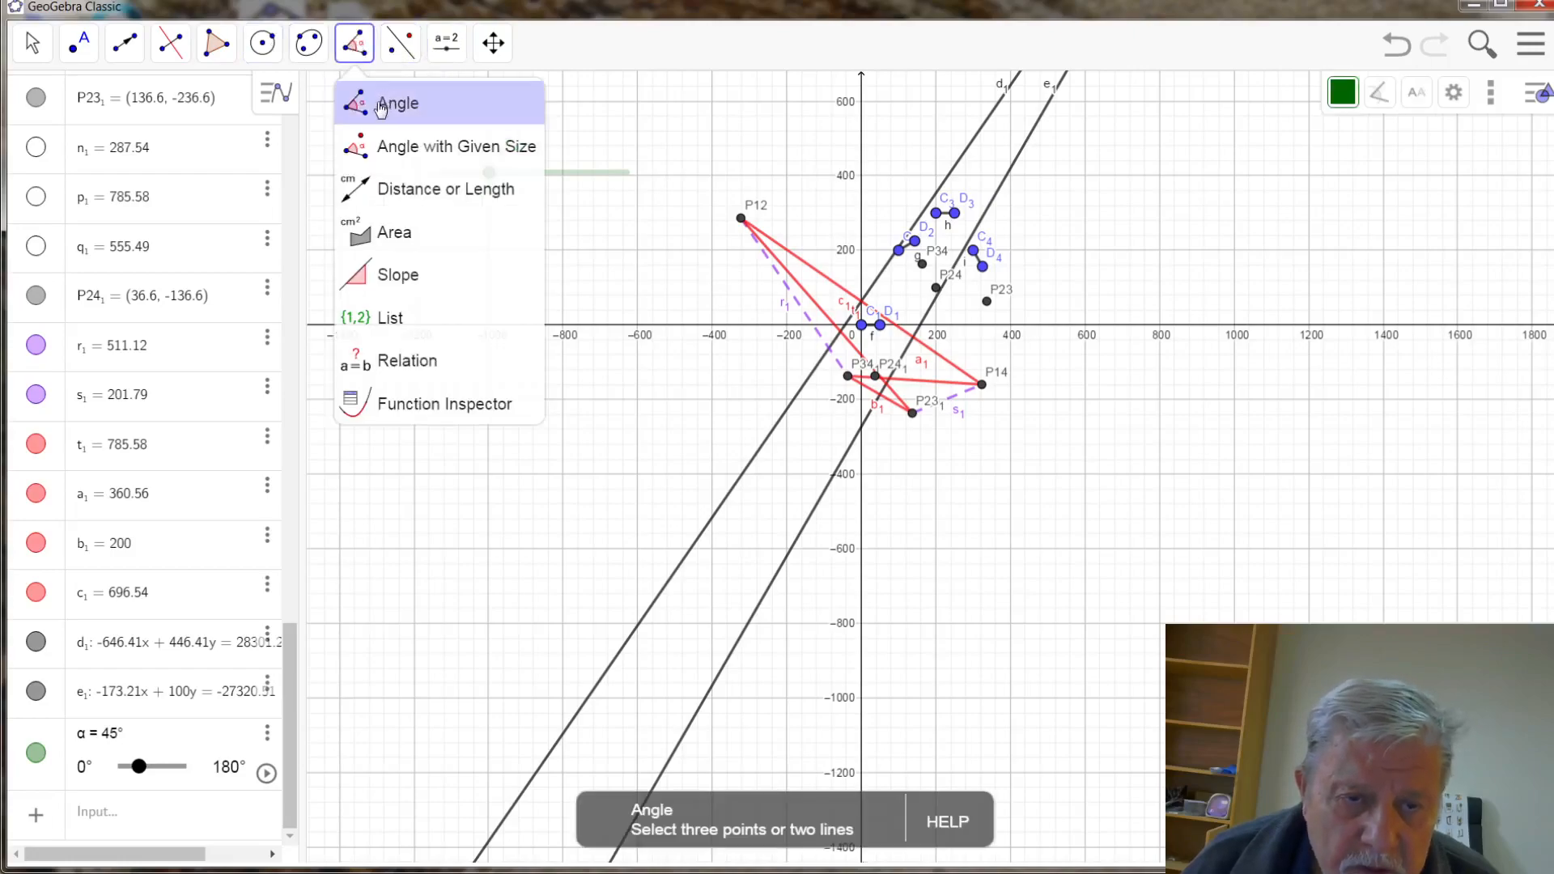
click(385, 149)
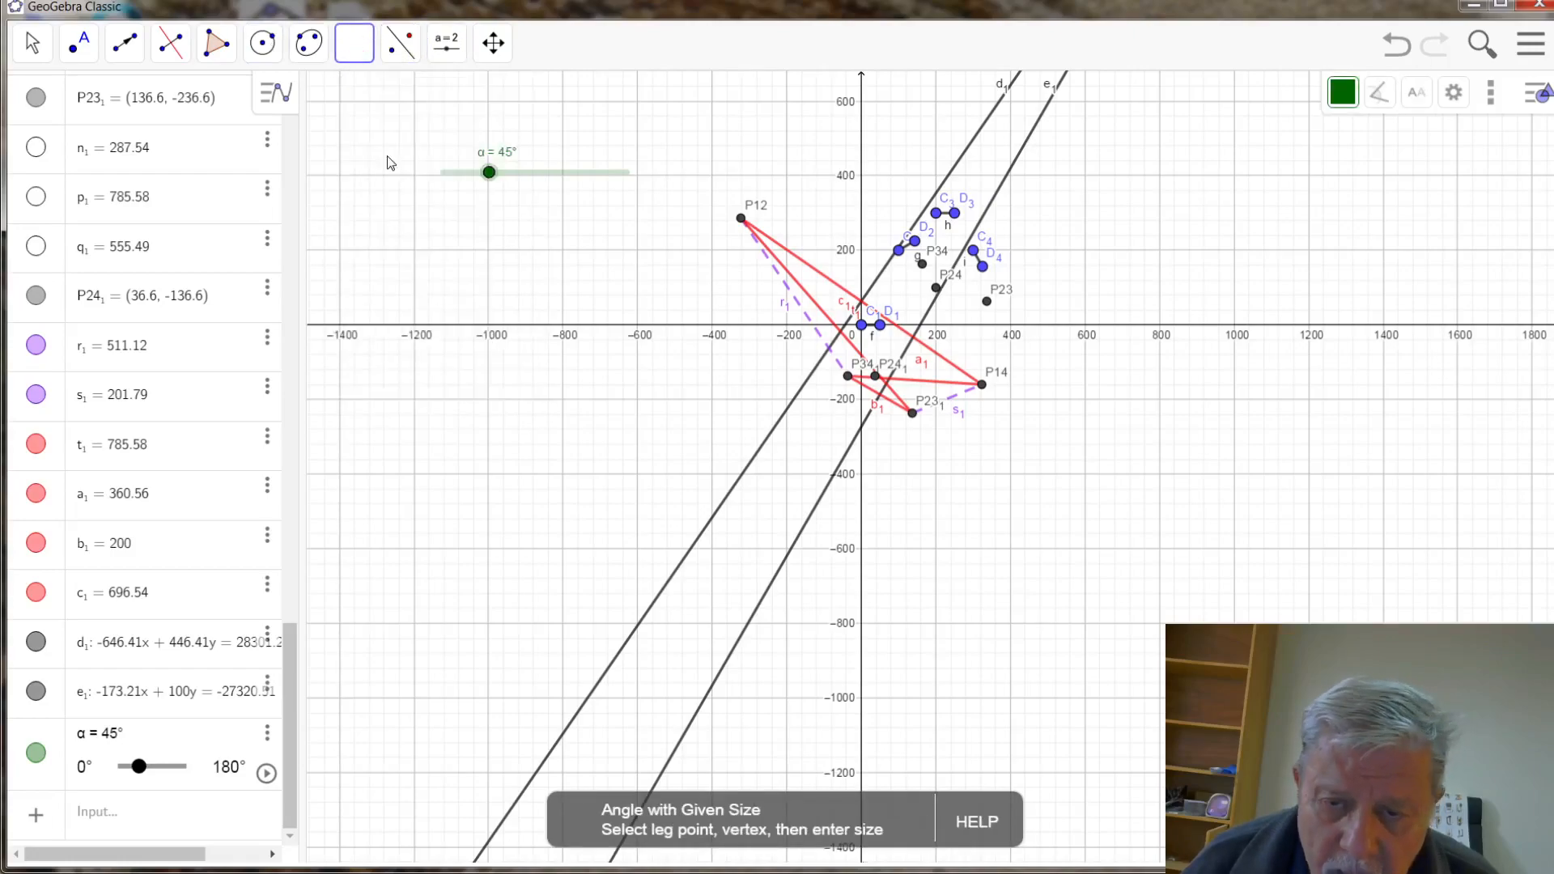
click(983, 386)
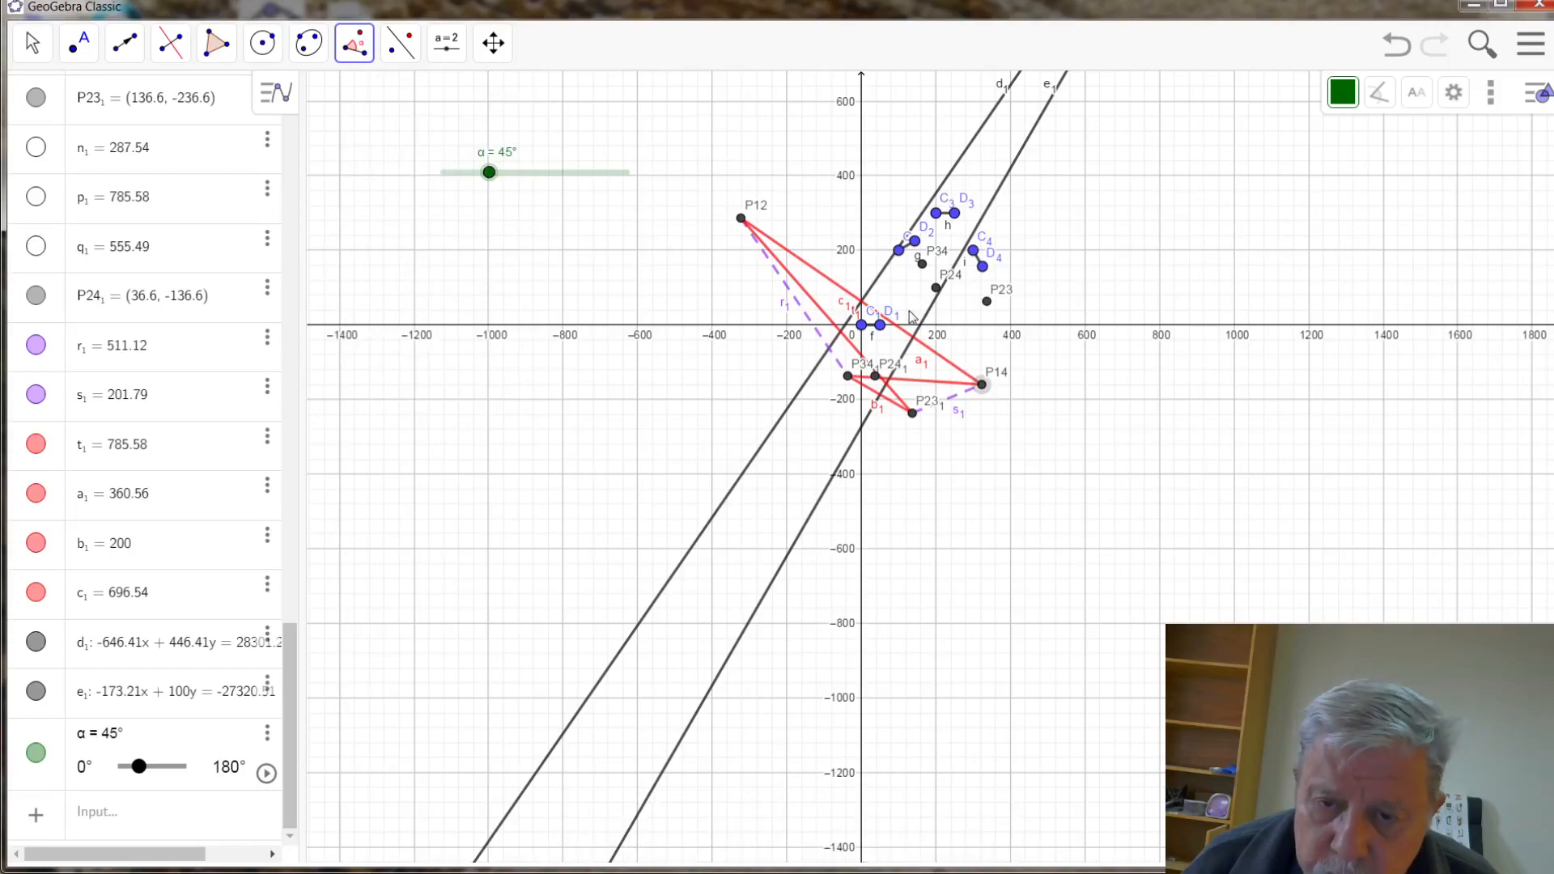
click(742, 225)
drag(568, 435, 518, 434)
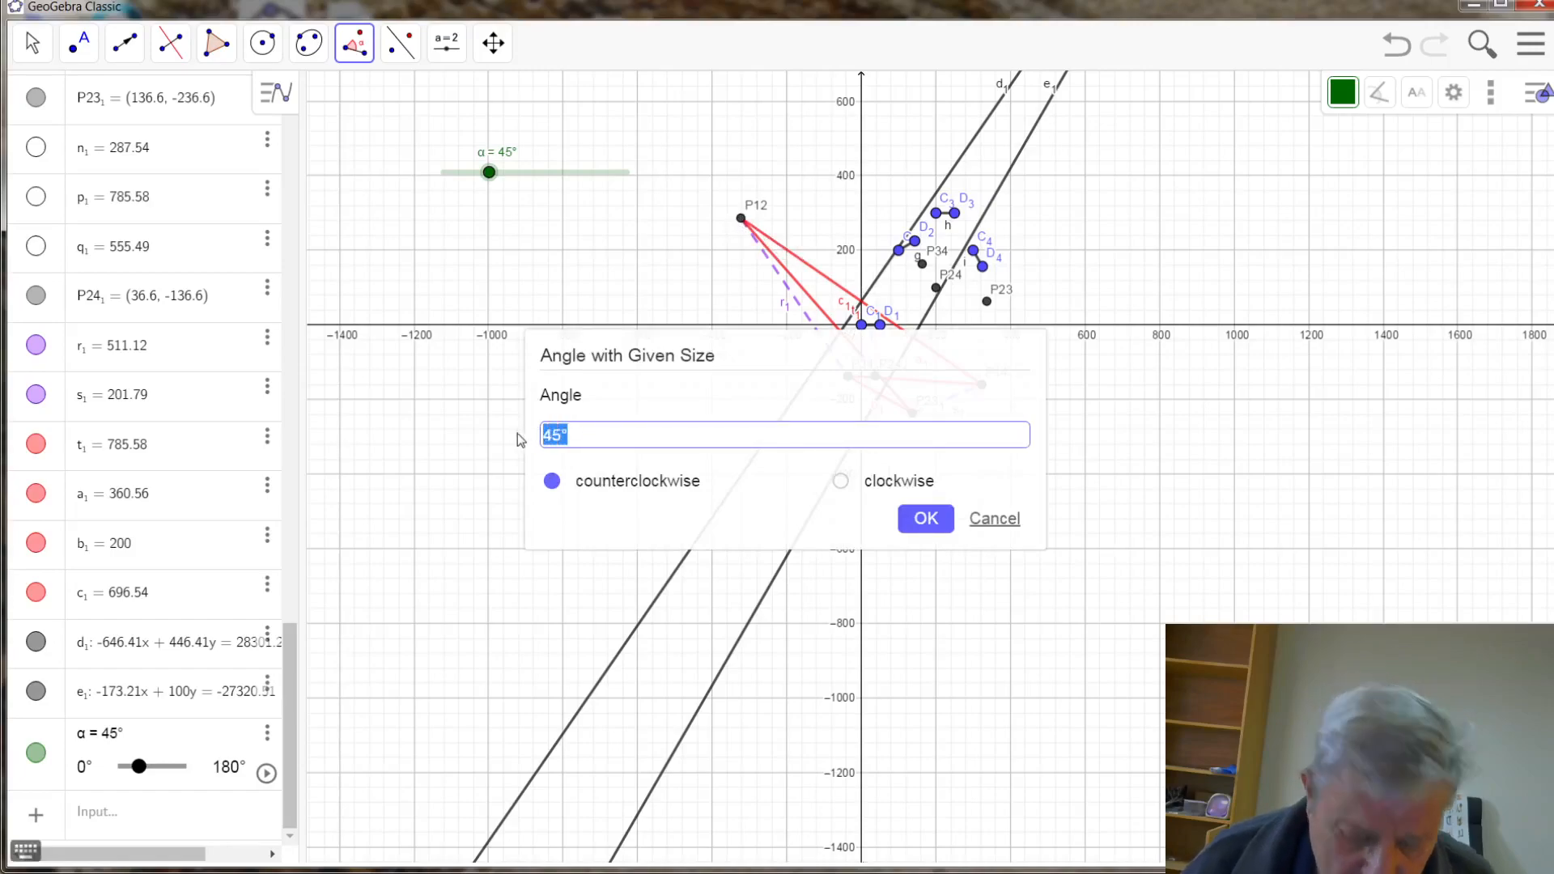
text(α)
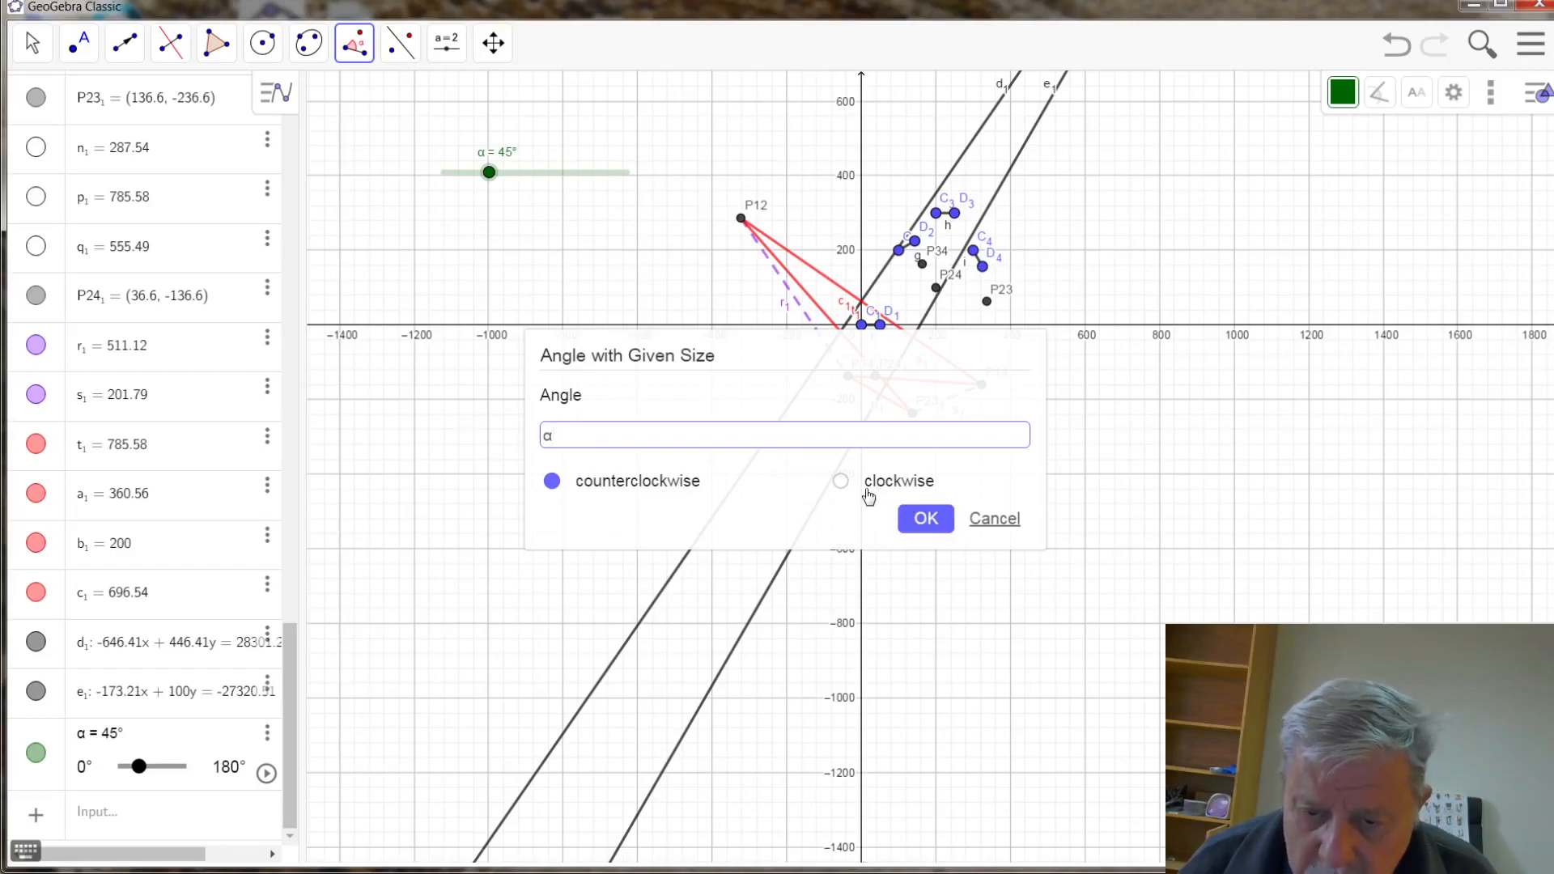
click(931, 515)
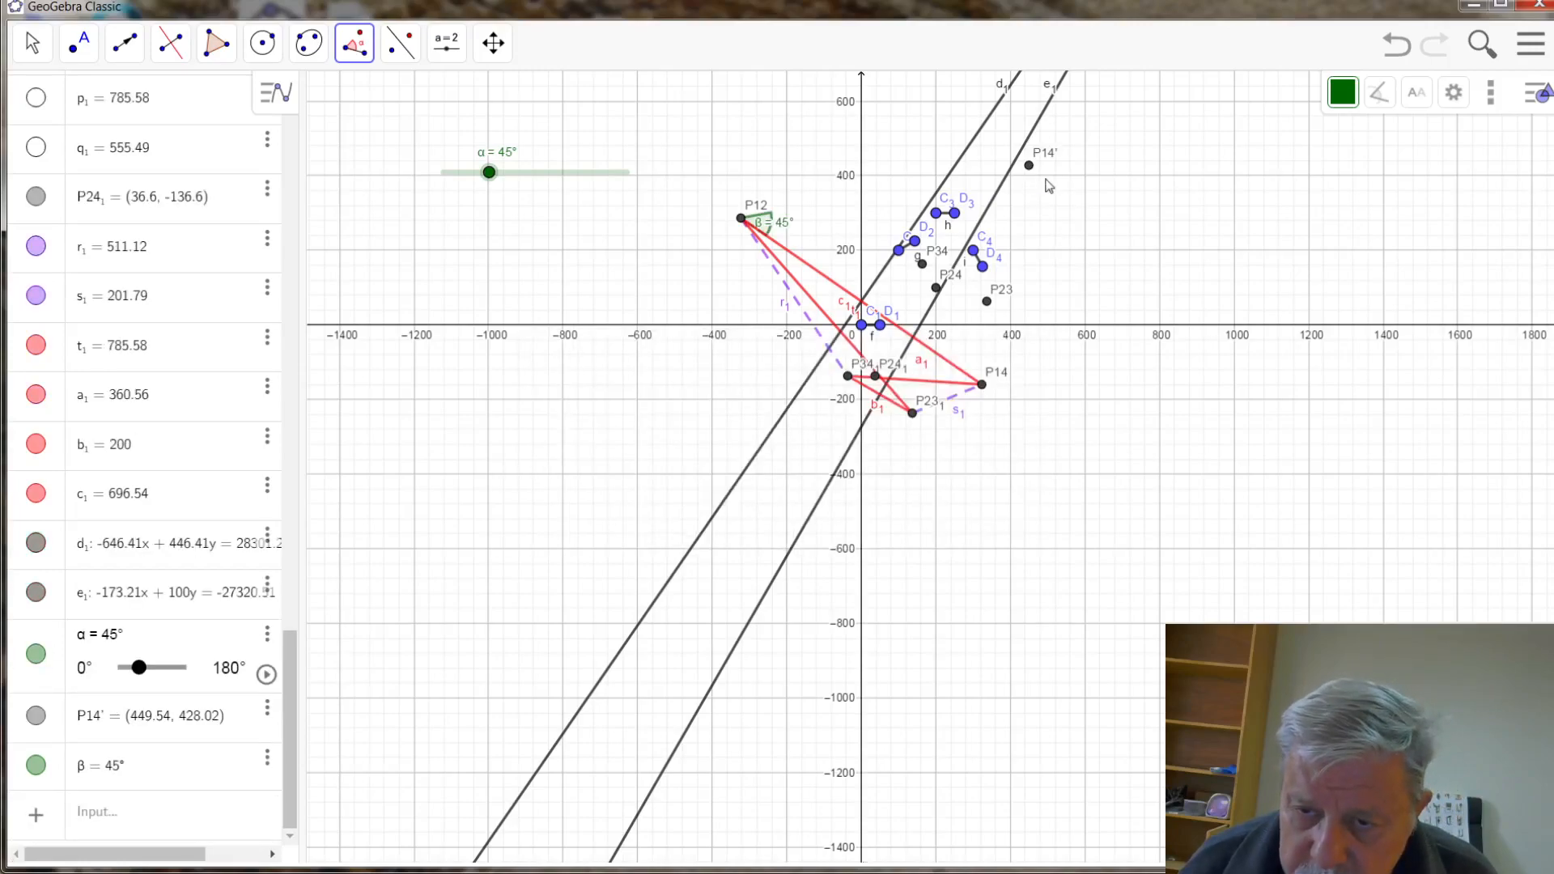
- Draw a line through P12 and P14' and mark its intersection with the perpendicular bisector of P12 and P14
click(125, 42)
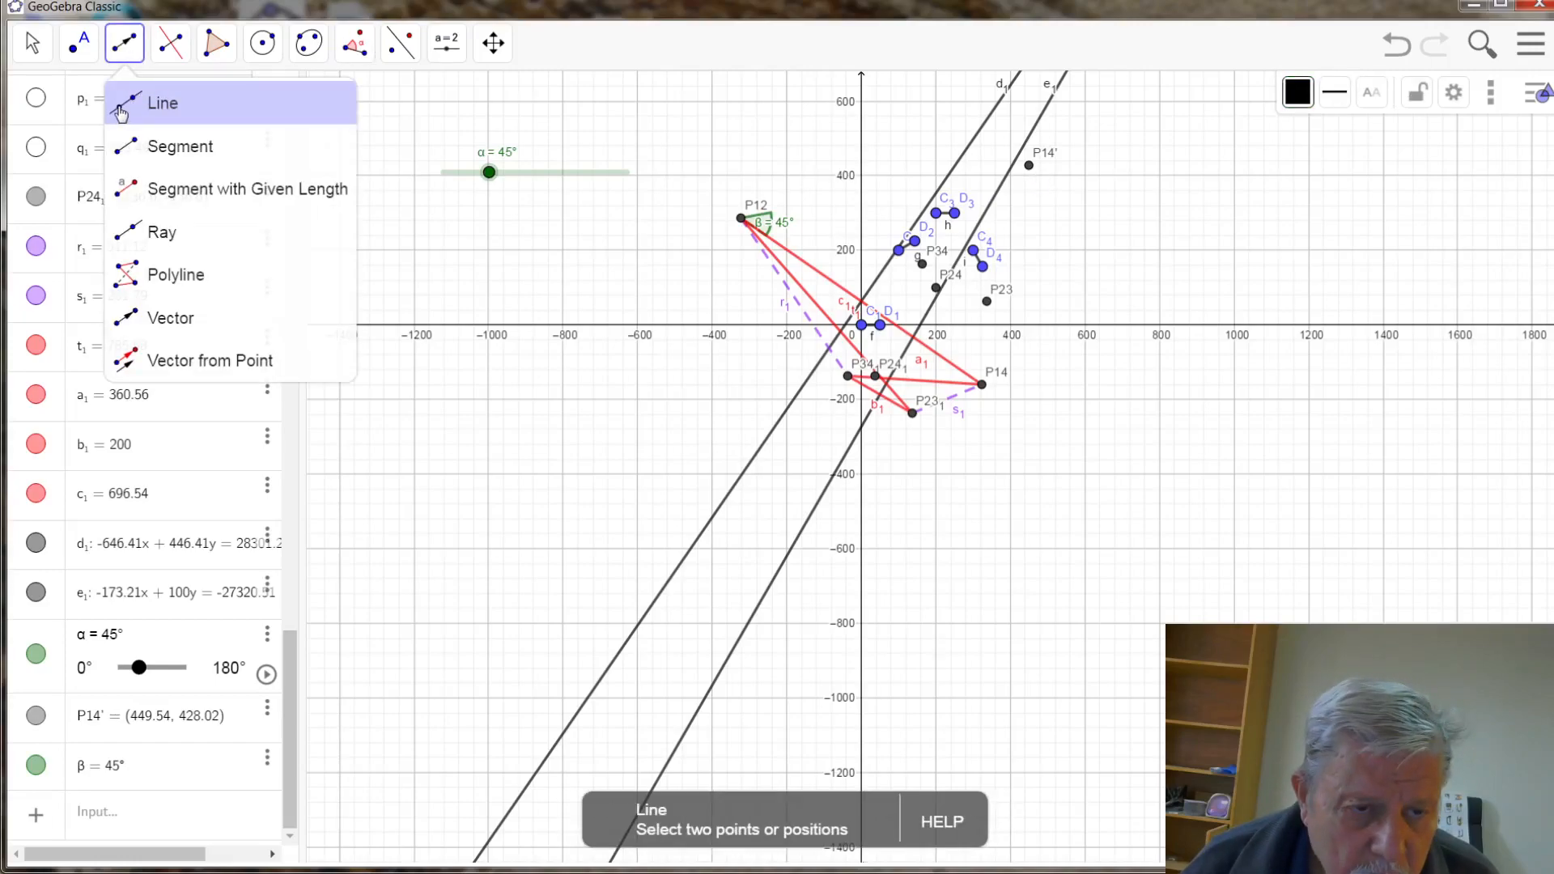
click(124, 106)
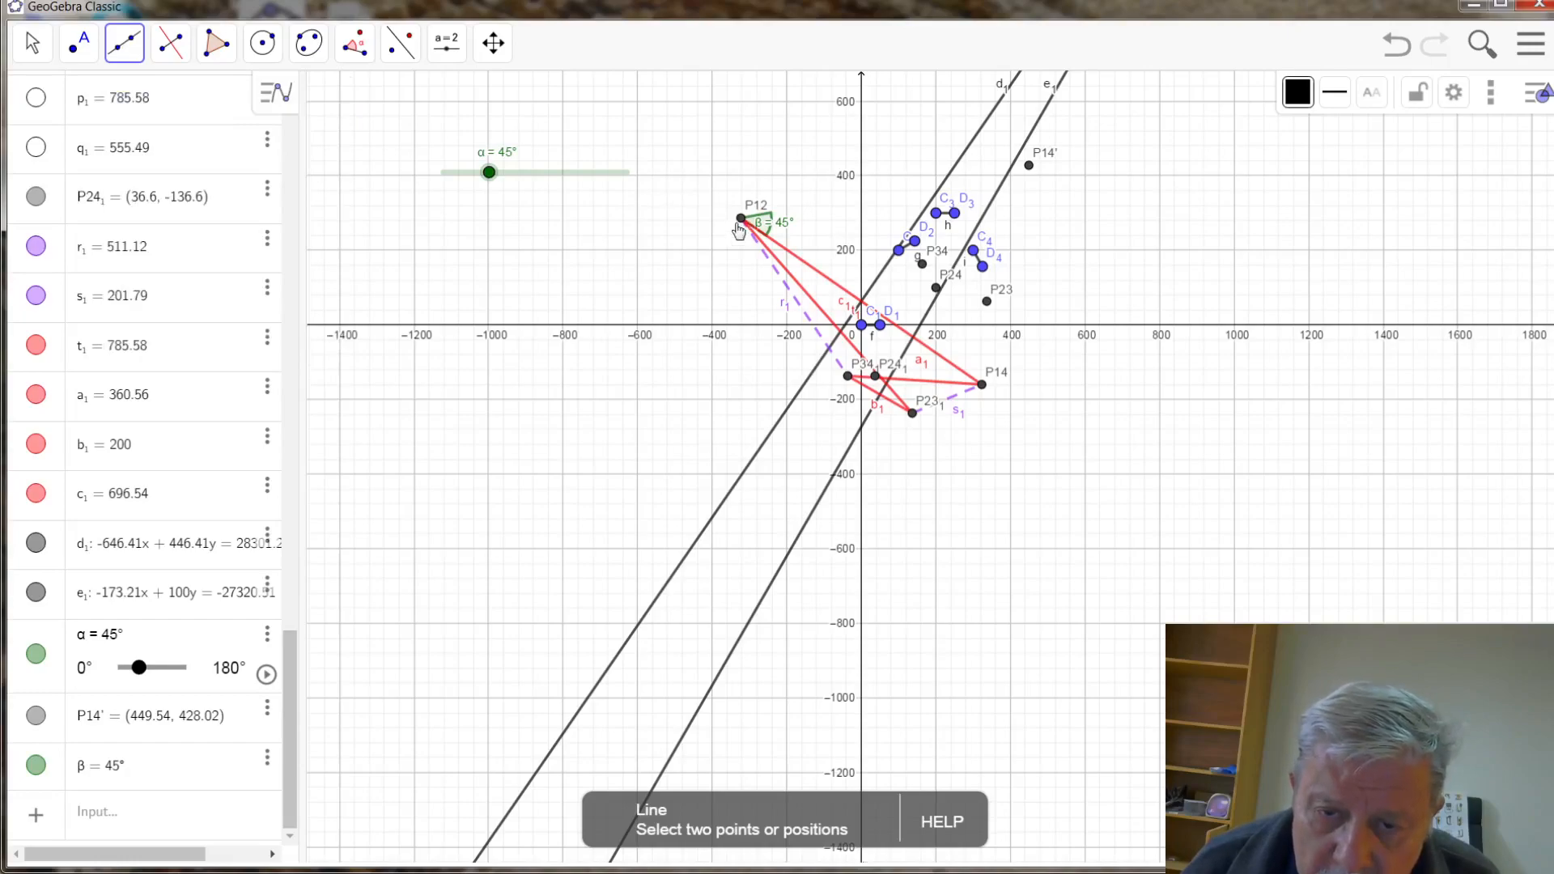
click(741, 222)
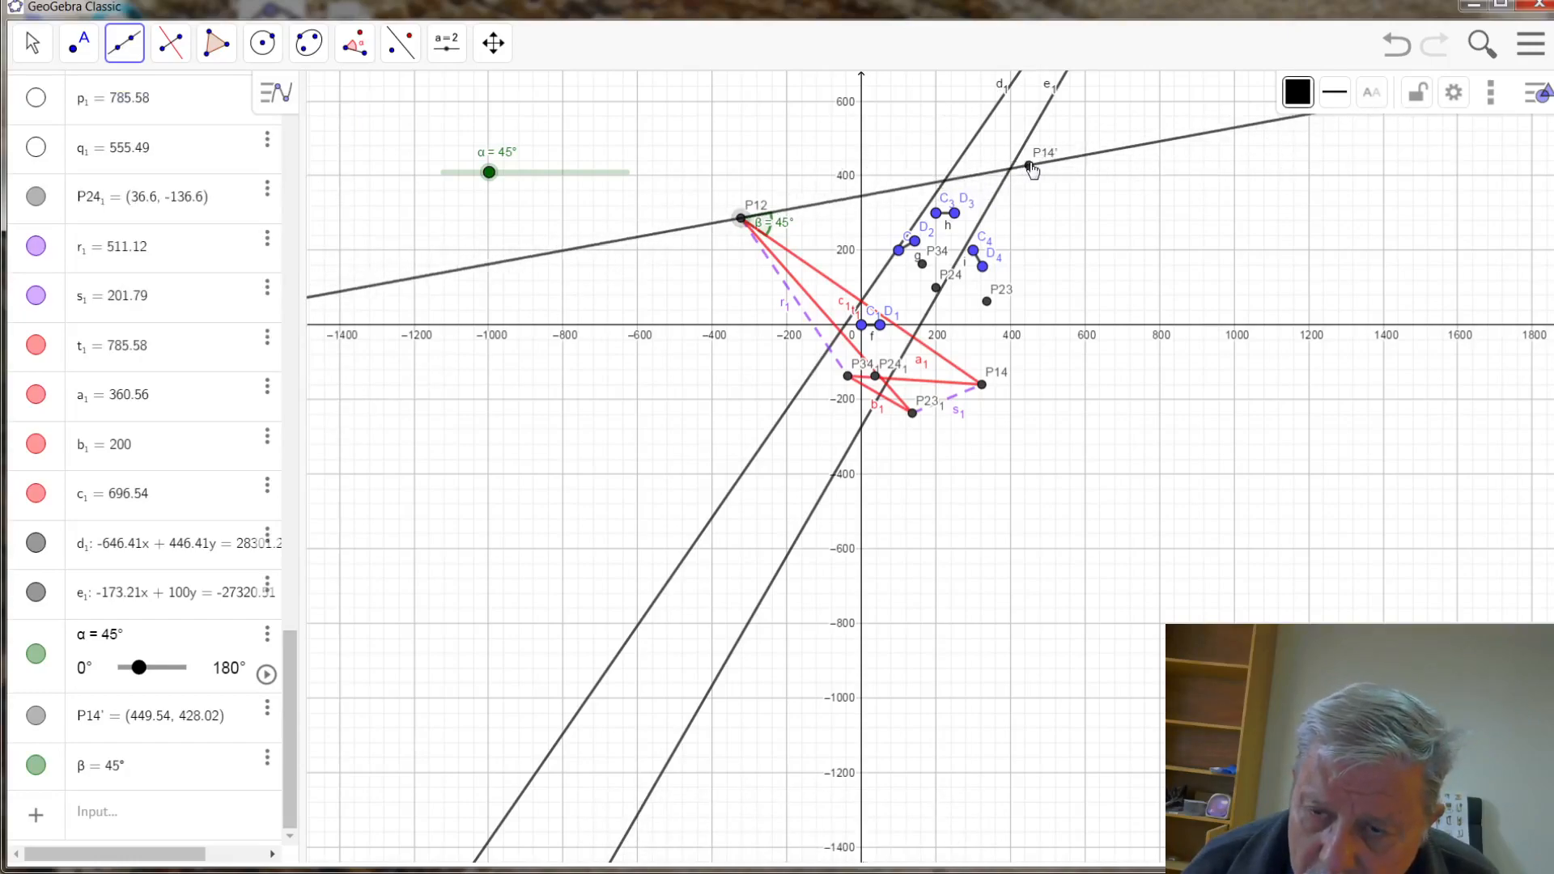
click(1029, 166)
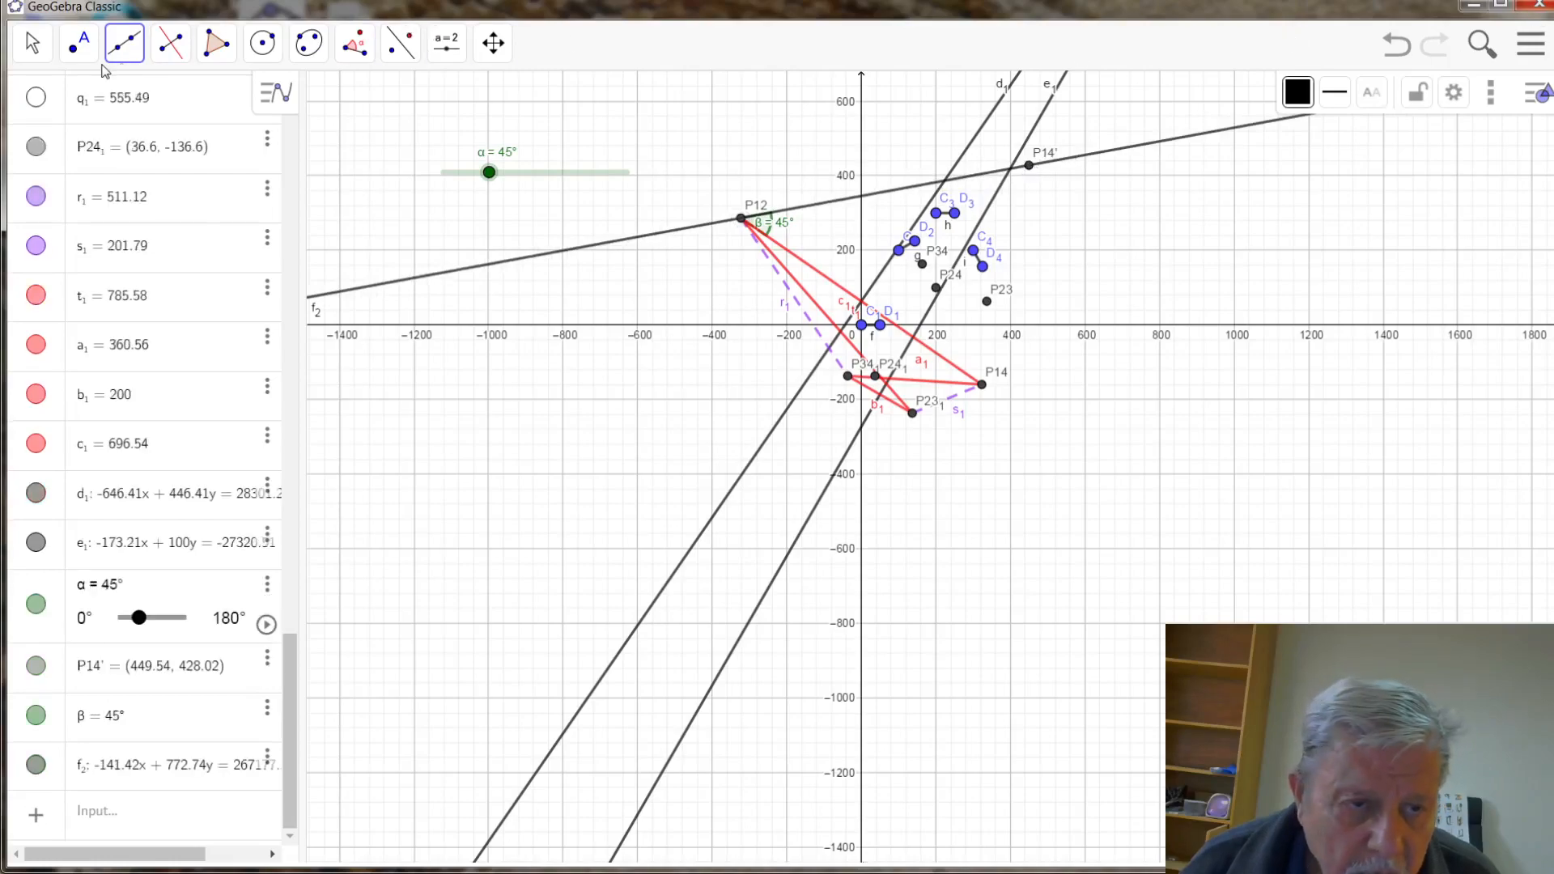
click(84, 46)
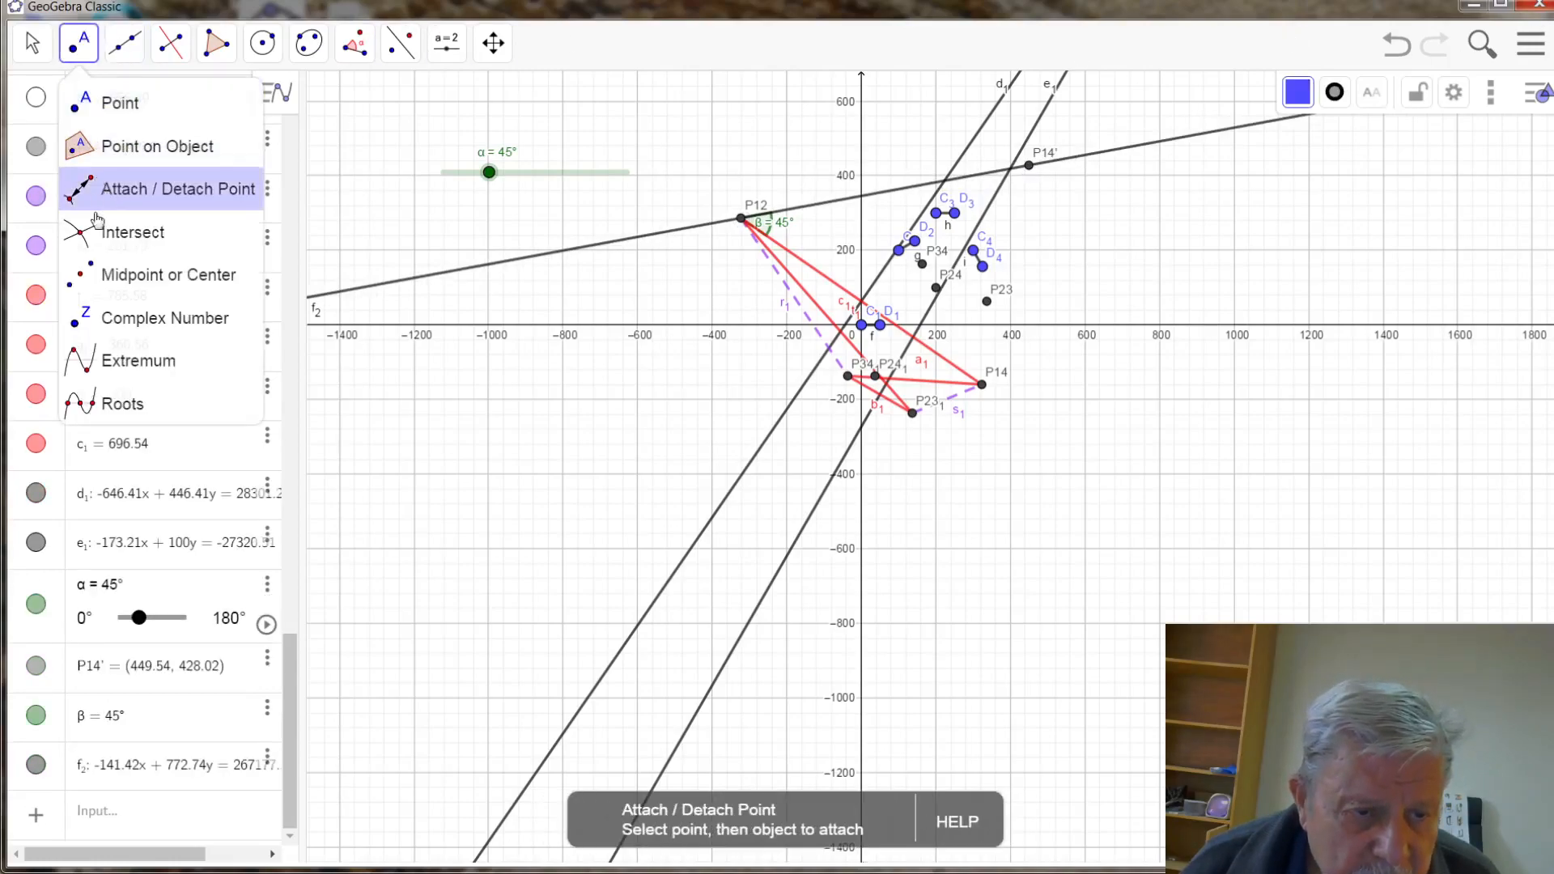
click(82, 235)
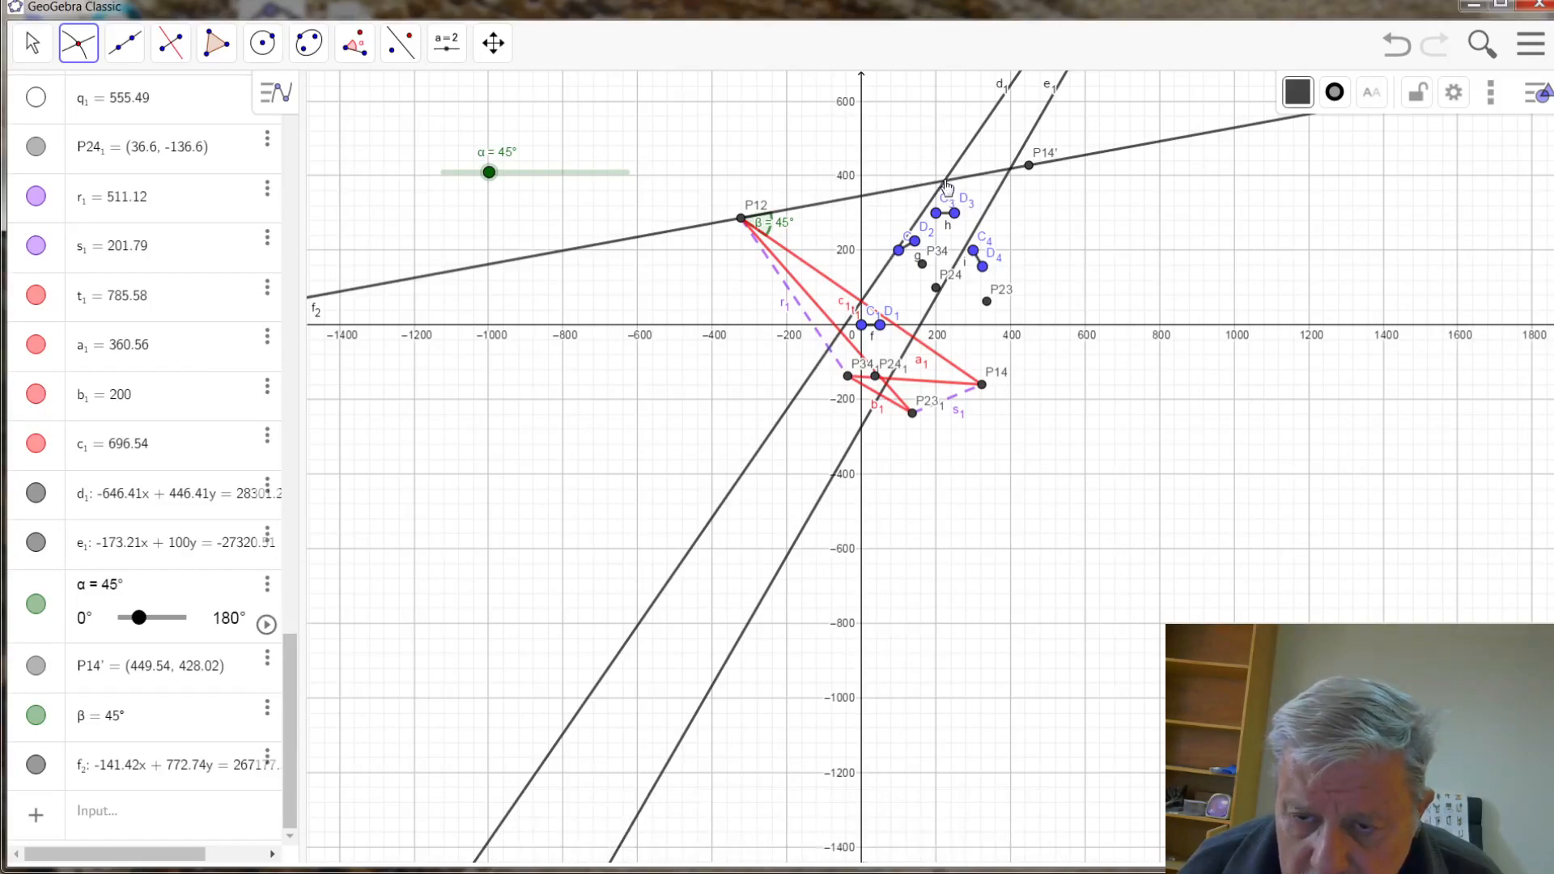
click(946, 181)
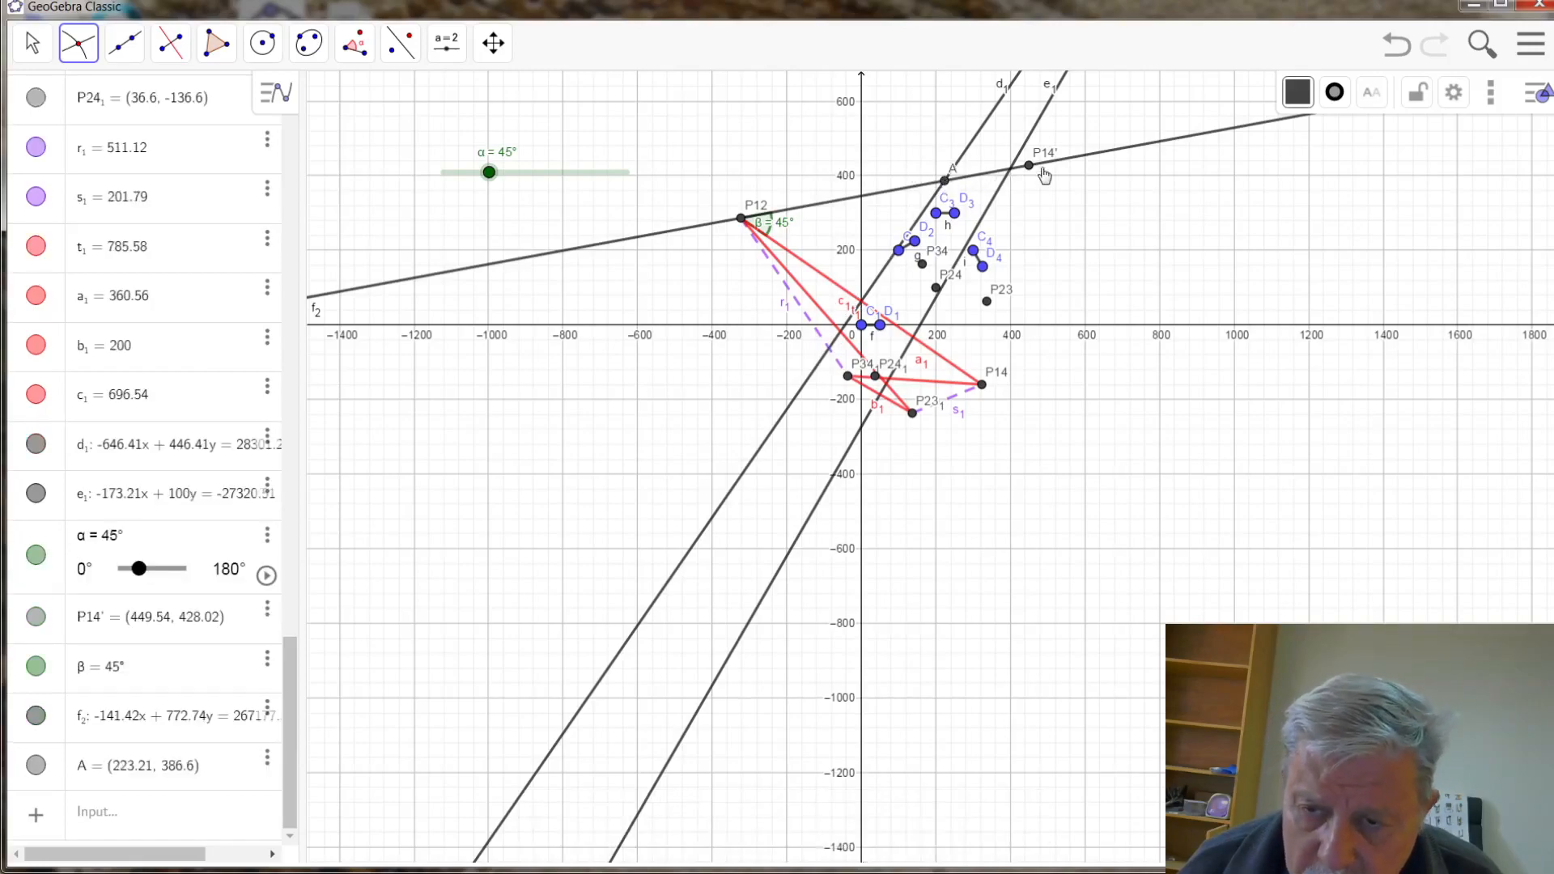
- Hide the line through P12 and P14', the point P14' and the perpendicular bisector d1
right_click(1082, 167)
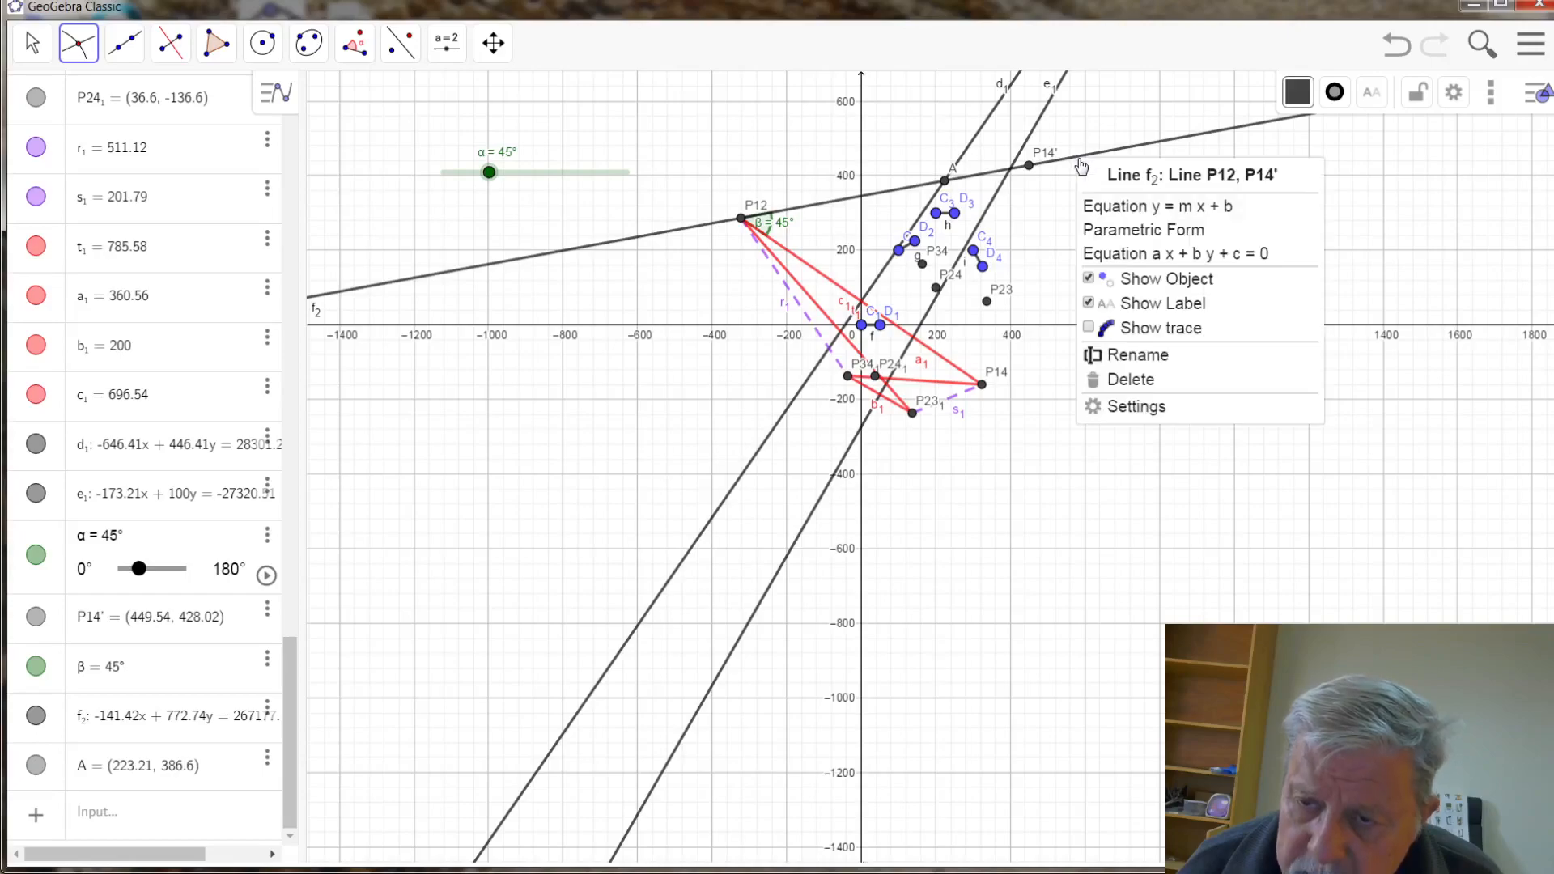
click(1136, 280)
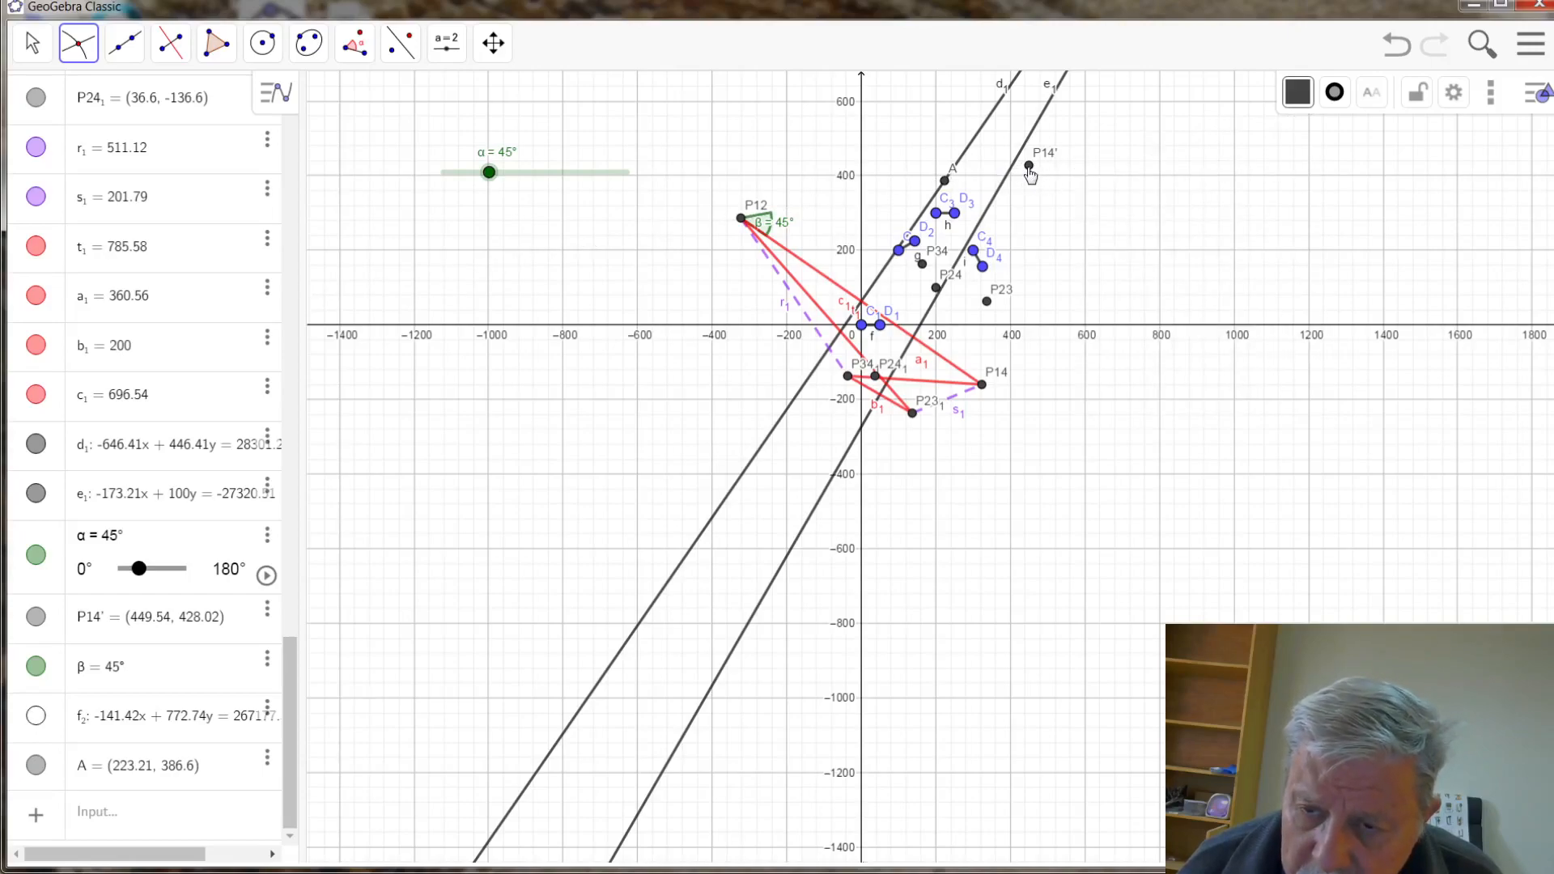
right_click(1029, 168)
click(1084, 235)
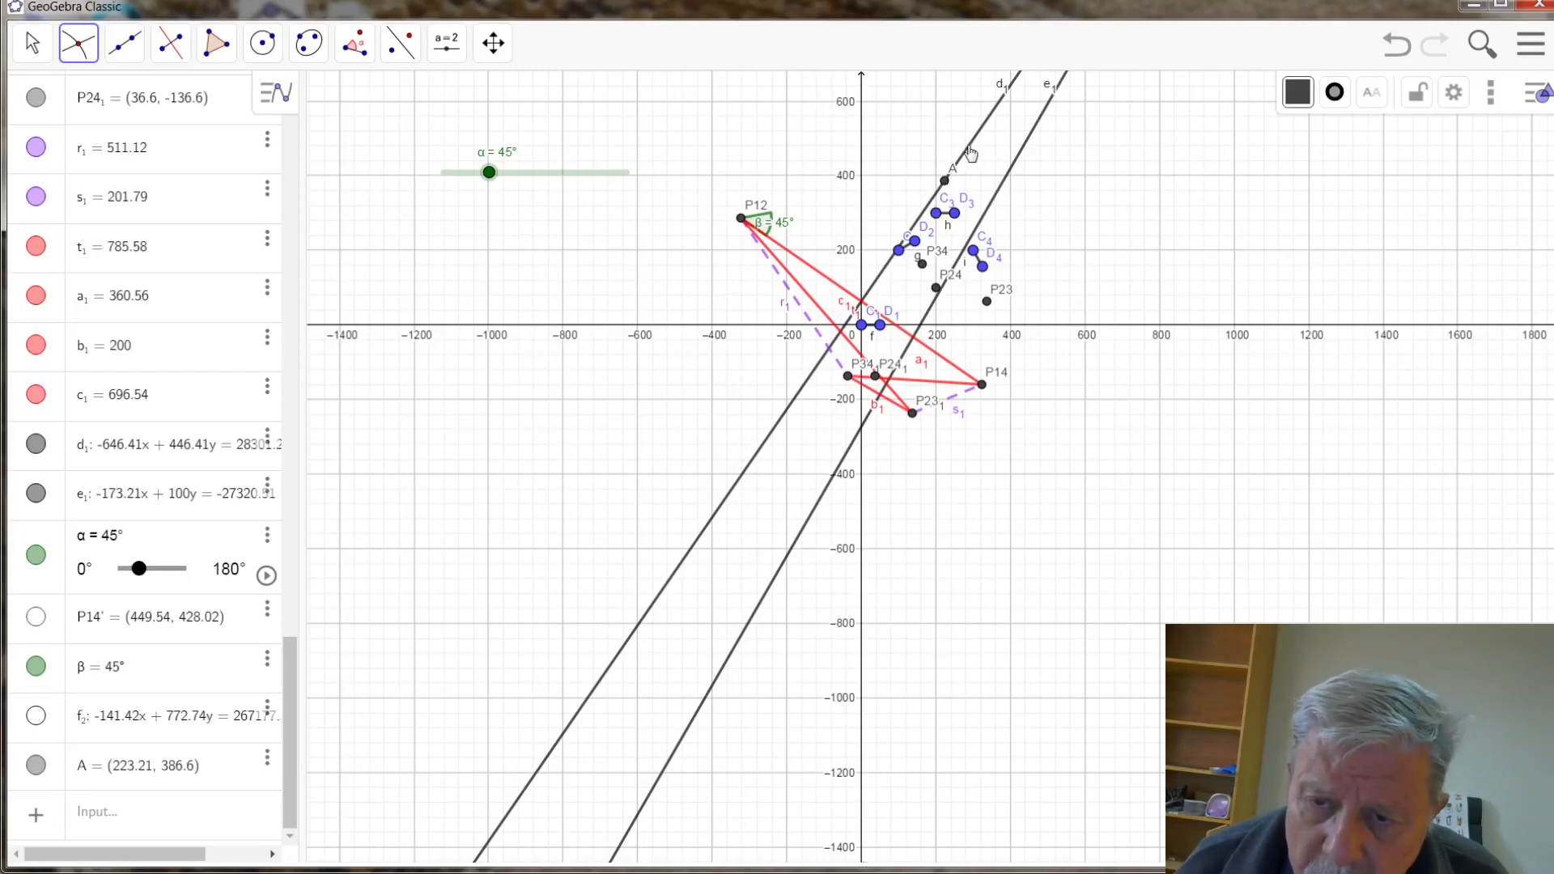
right_click(971, 154)
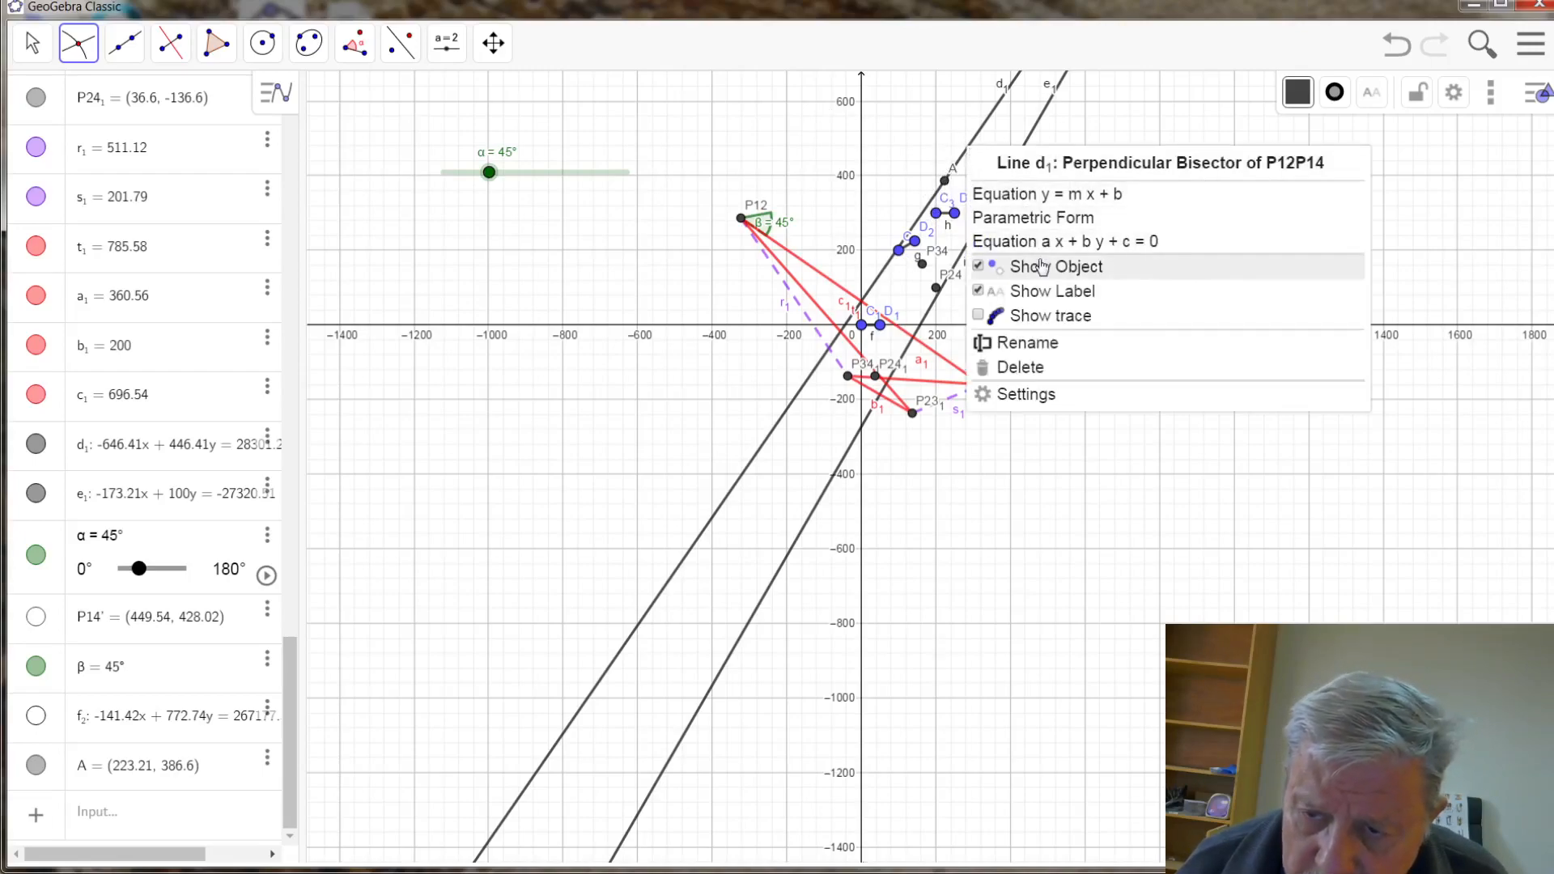
click(1042, 267)
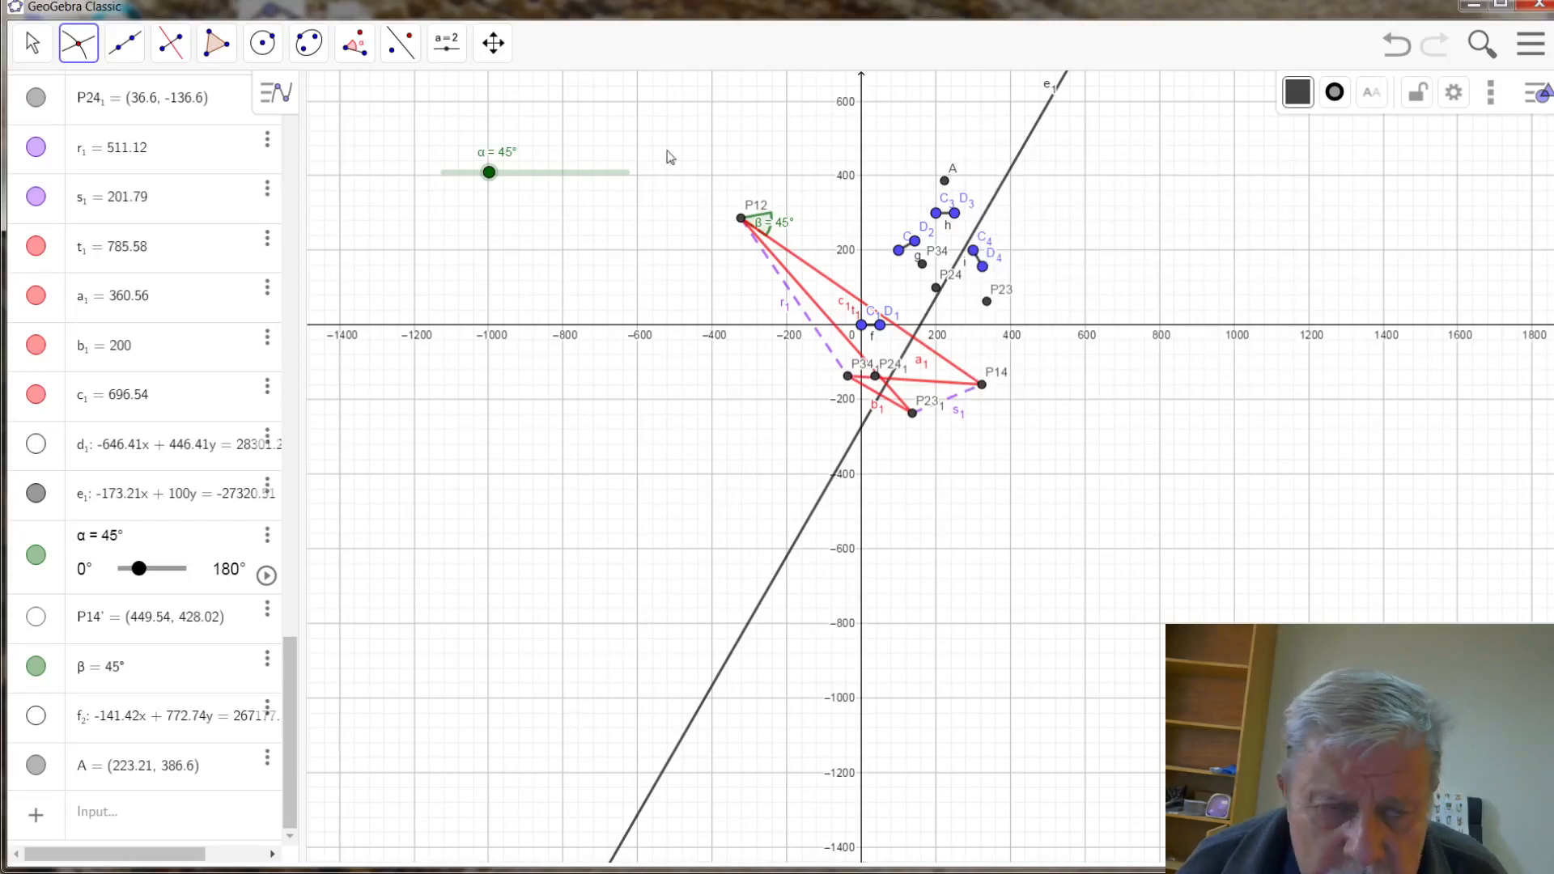
- Draw a circle centered at intersection point A passing through P12
click(263, 42)
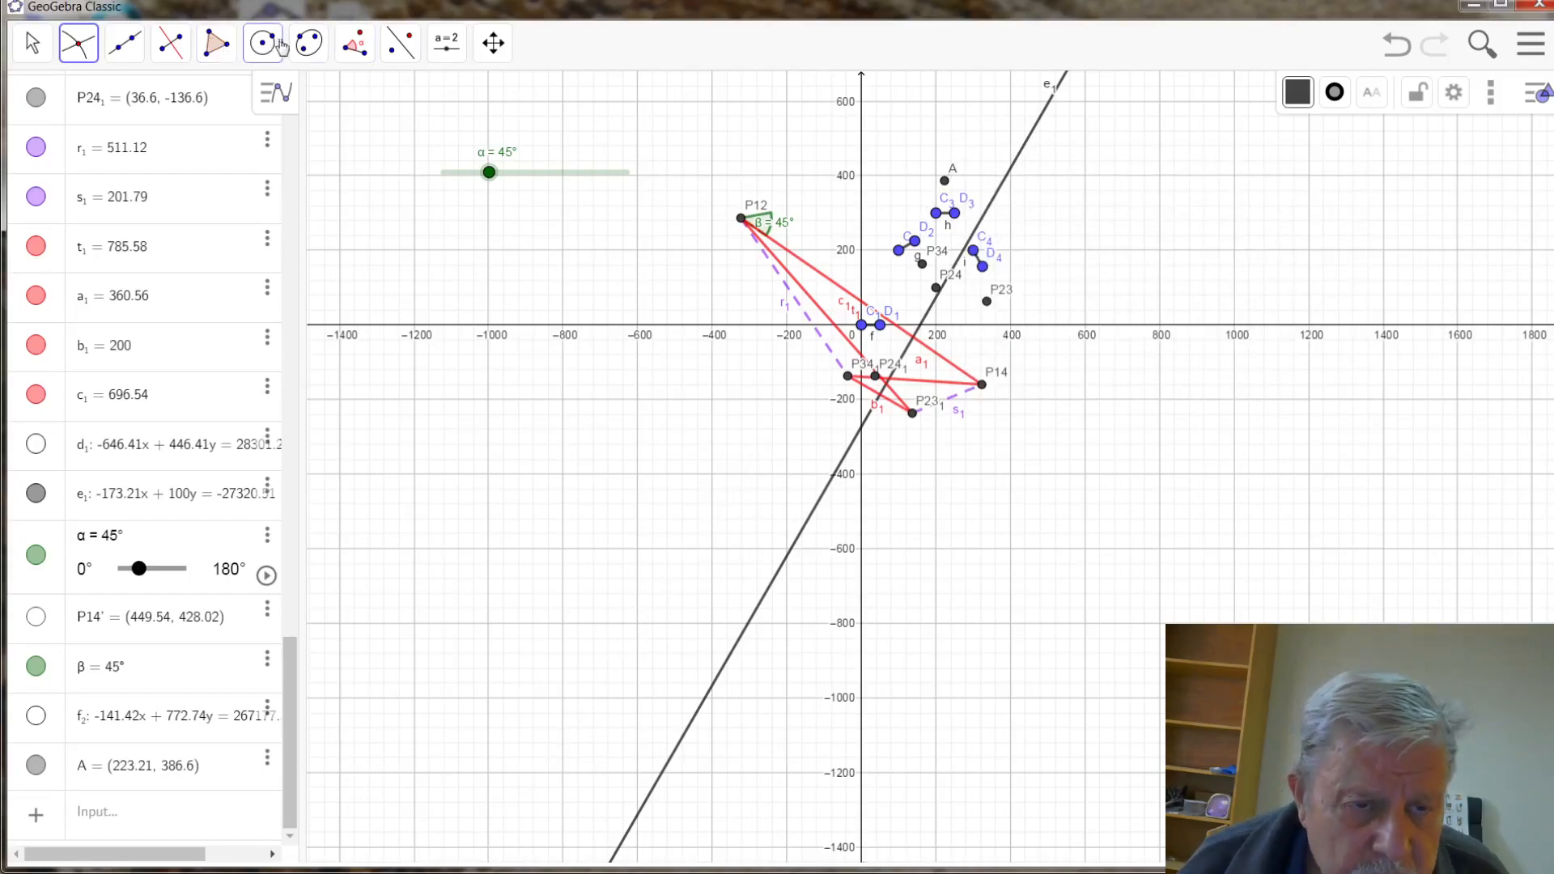
click(262, 43)
click(290, 106)
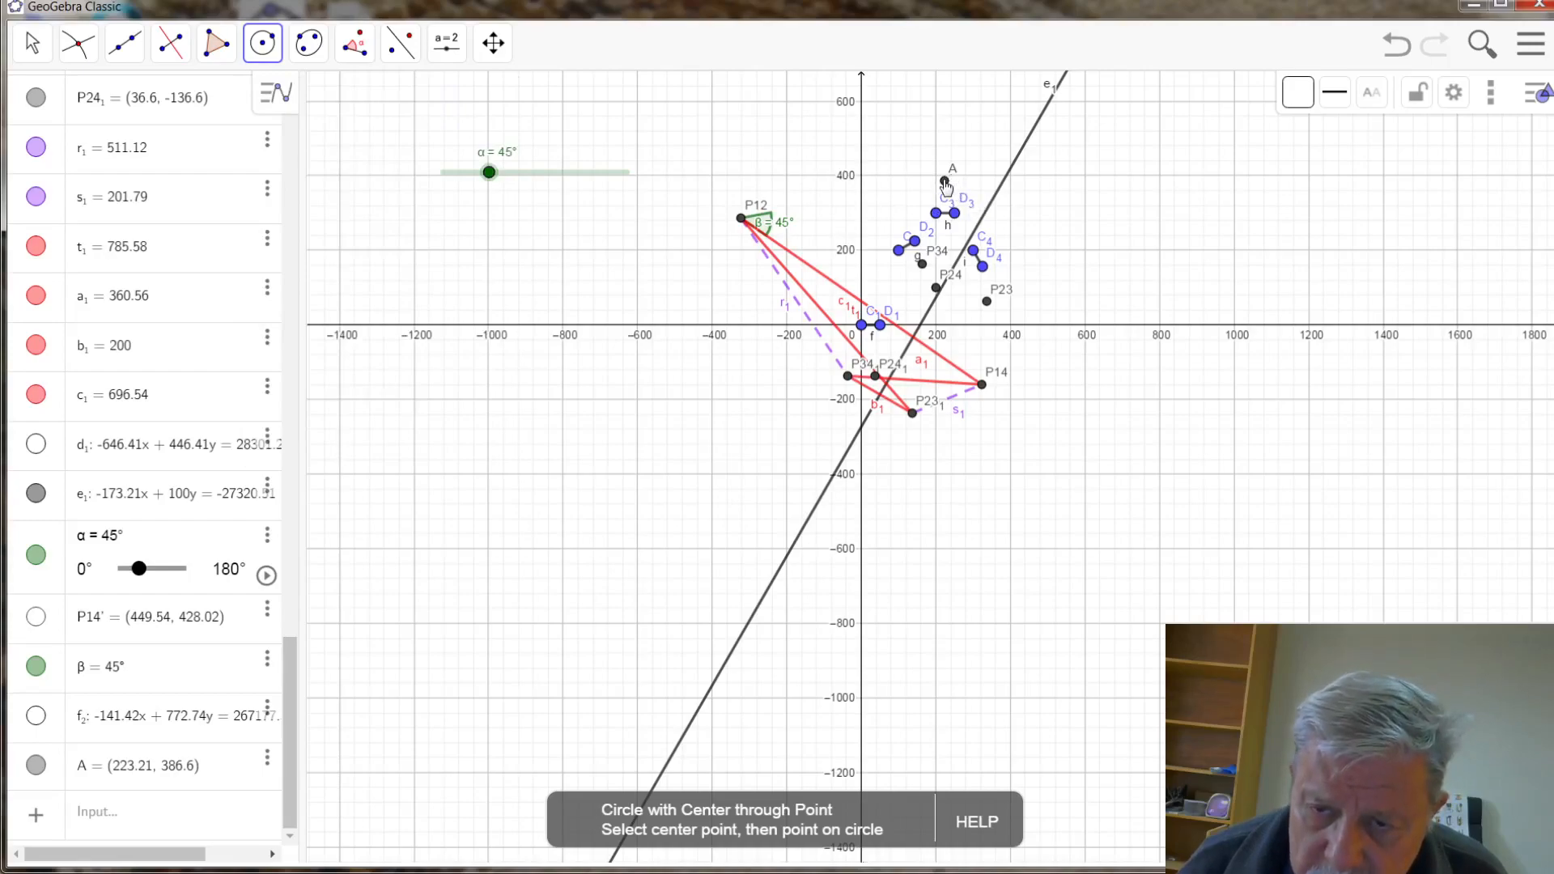
click(945, 183)
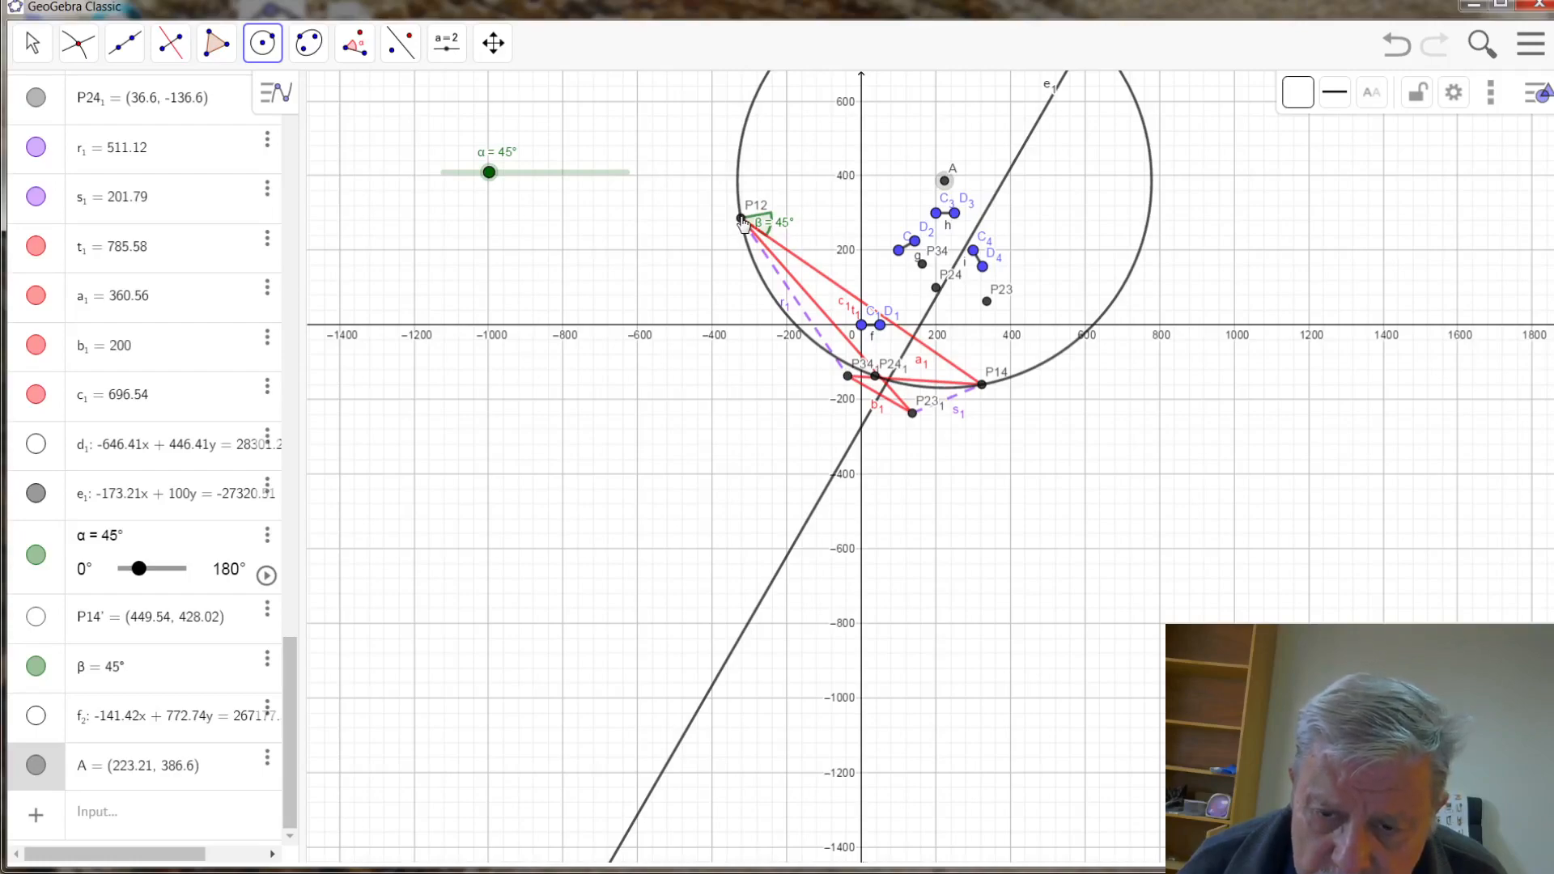
click(741, 218)
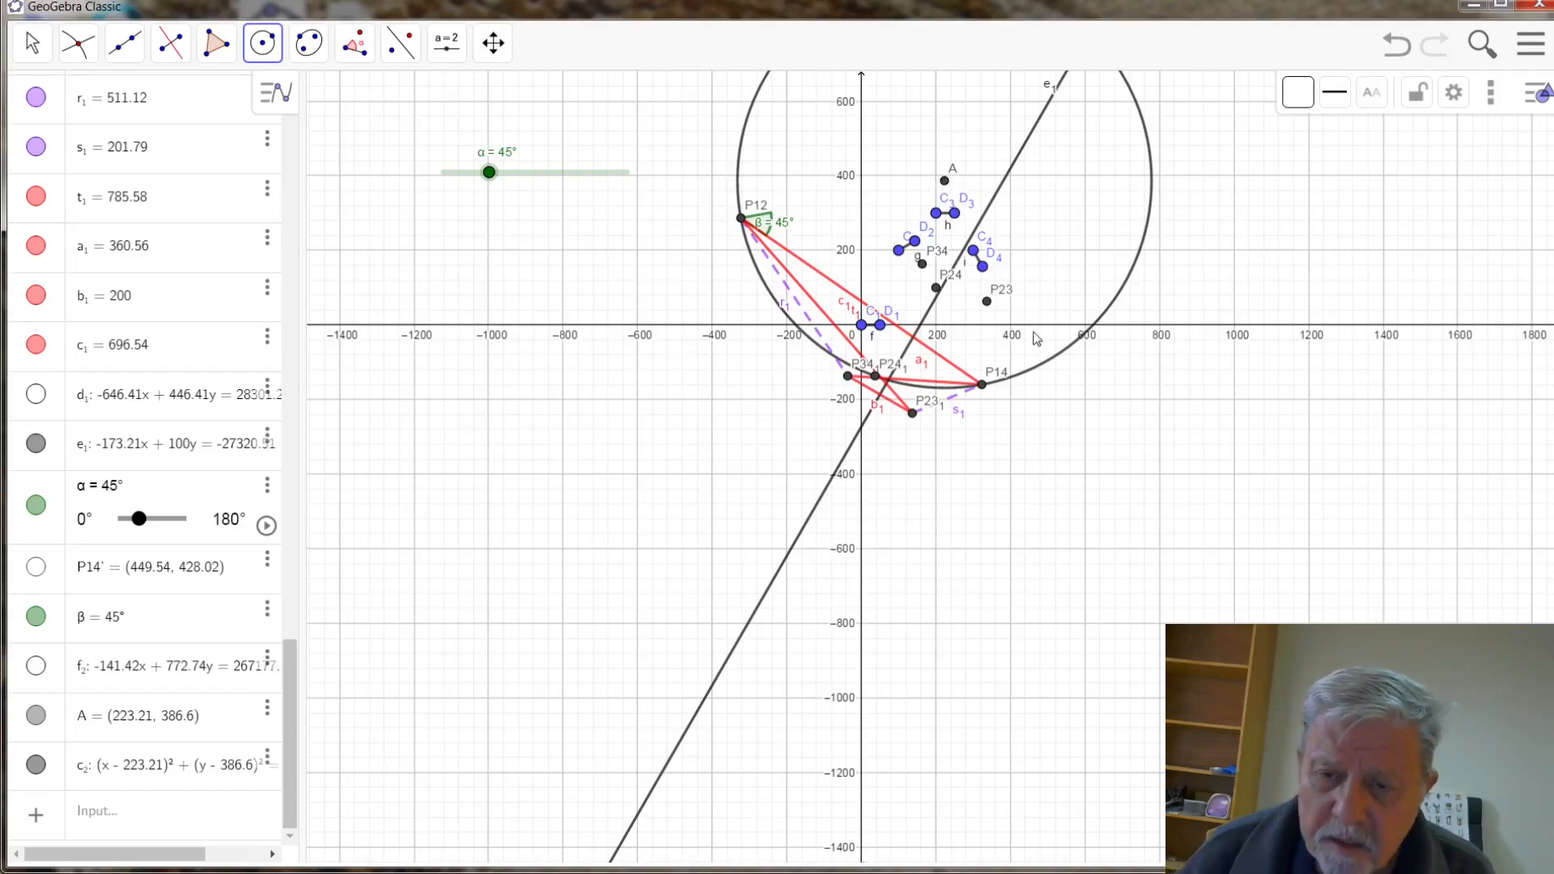
- Examine the side between P34_1 and P23_1, its perpendicular bisector and the circle near P24_1 up close
scroll(974, 357, up, 2)
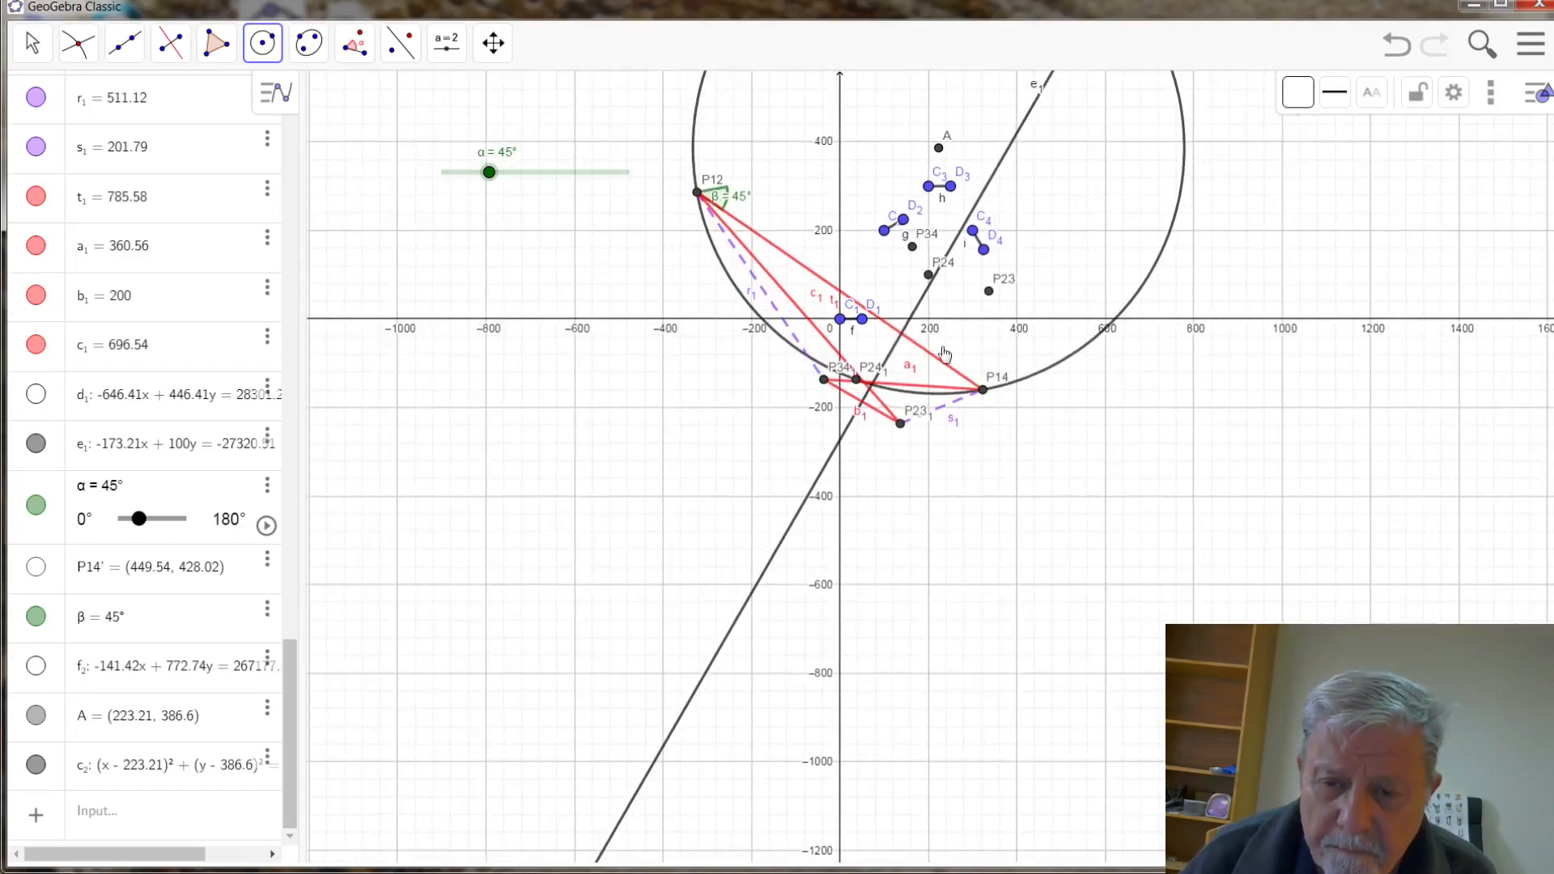
scroll(957, 373, down, 1)
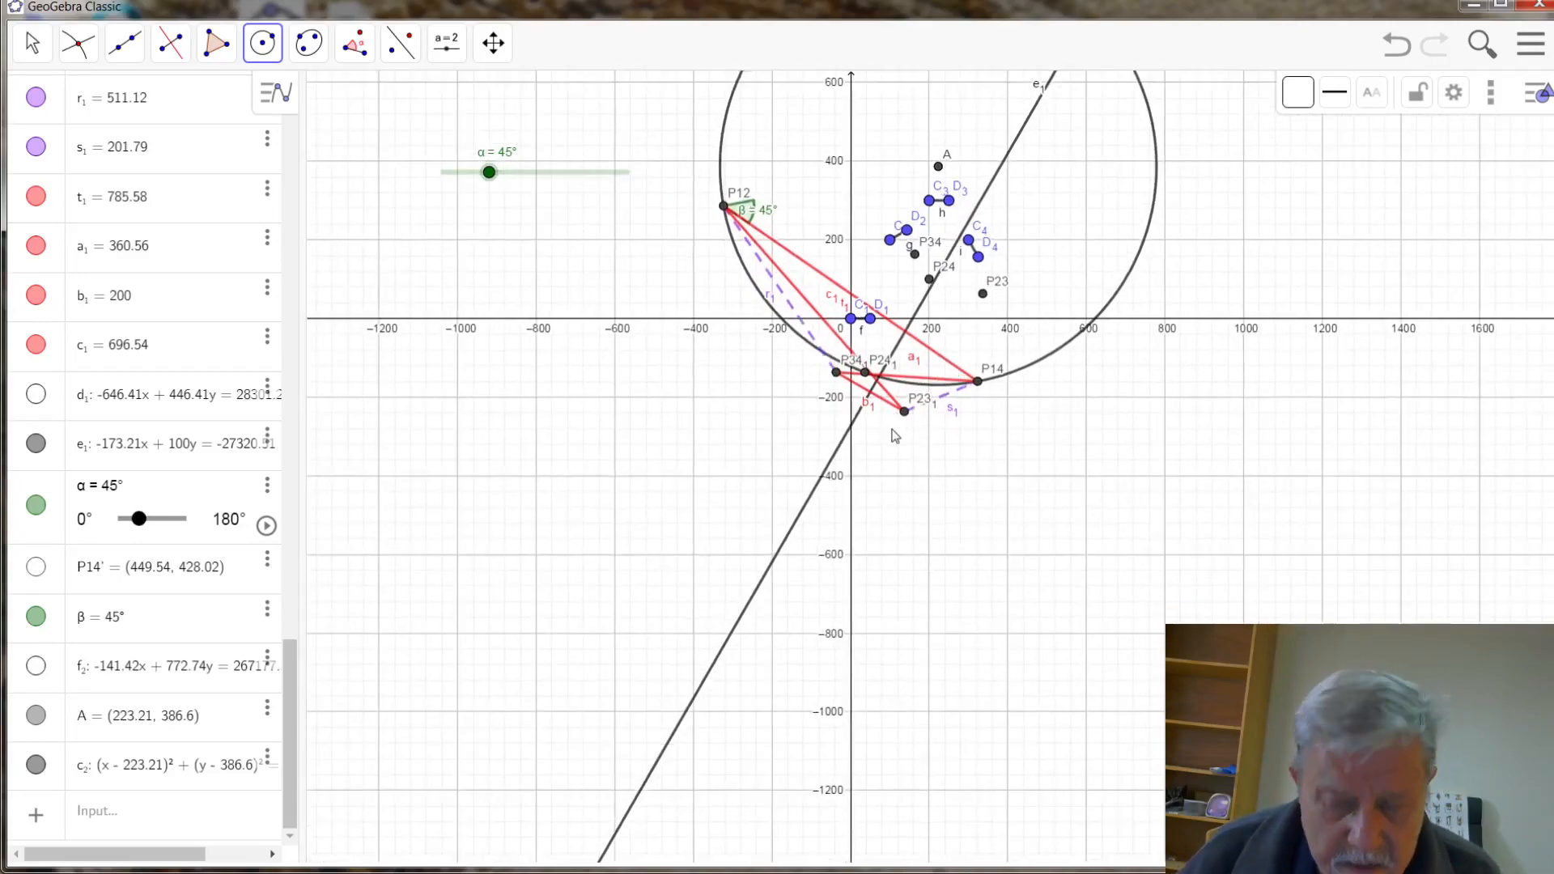
scroll(892, 437, up, 1)
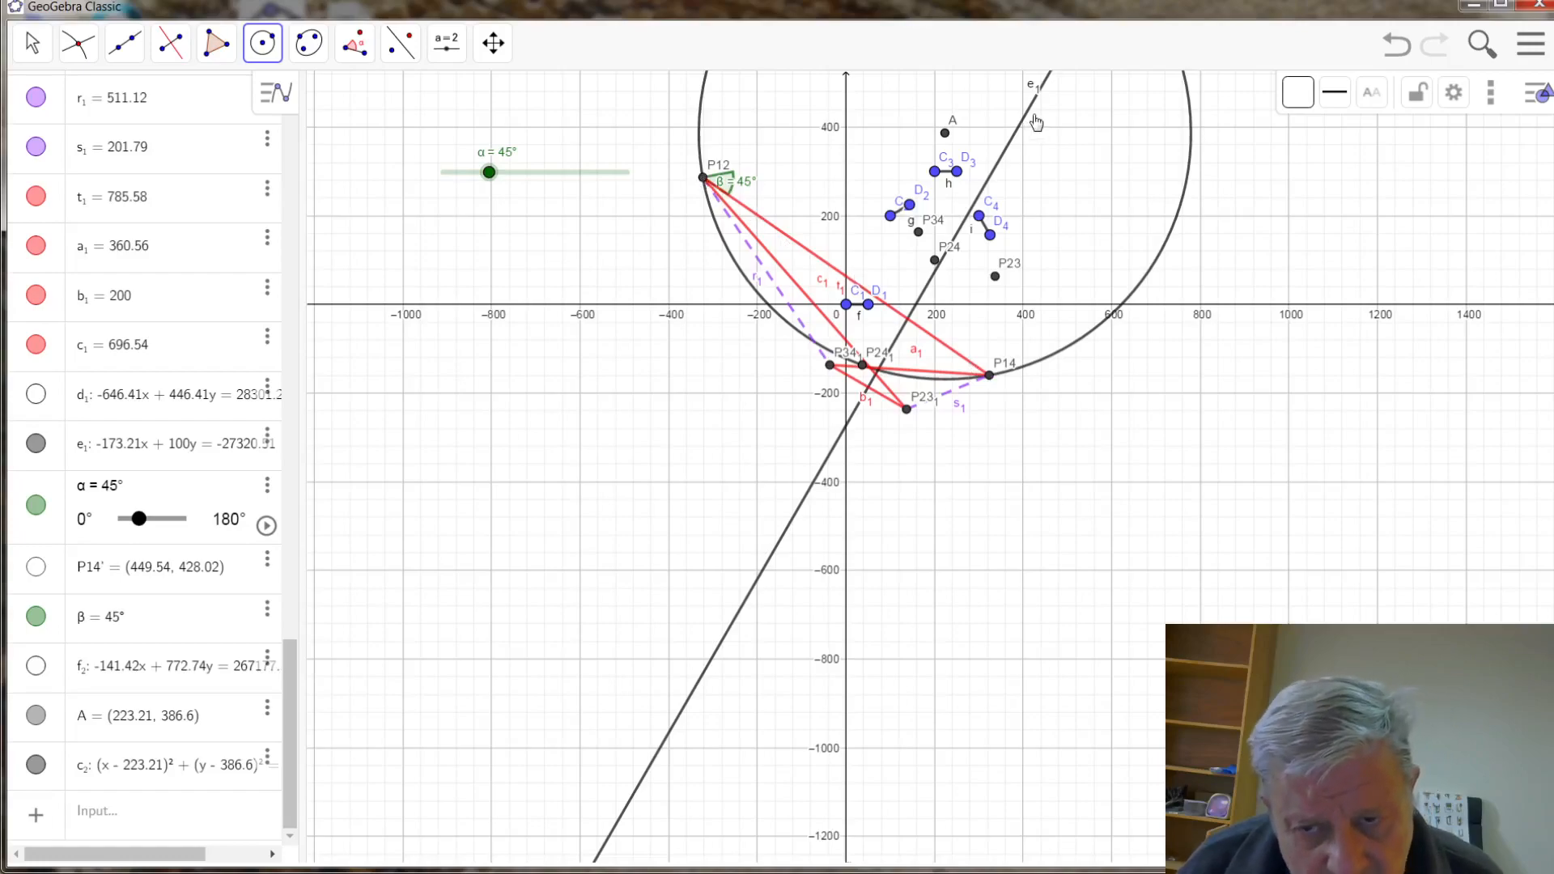
scroll(860, 434, up, 4)
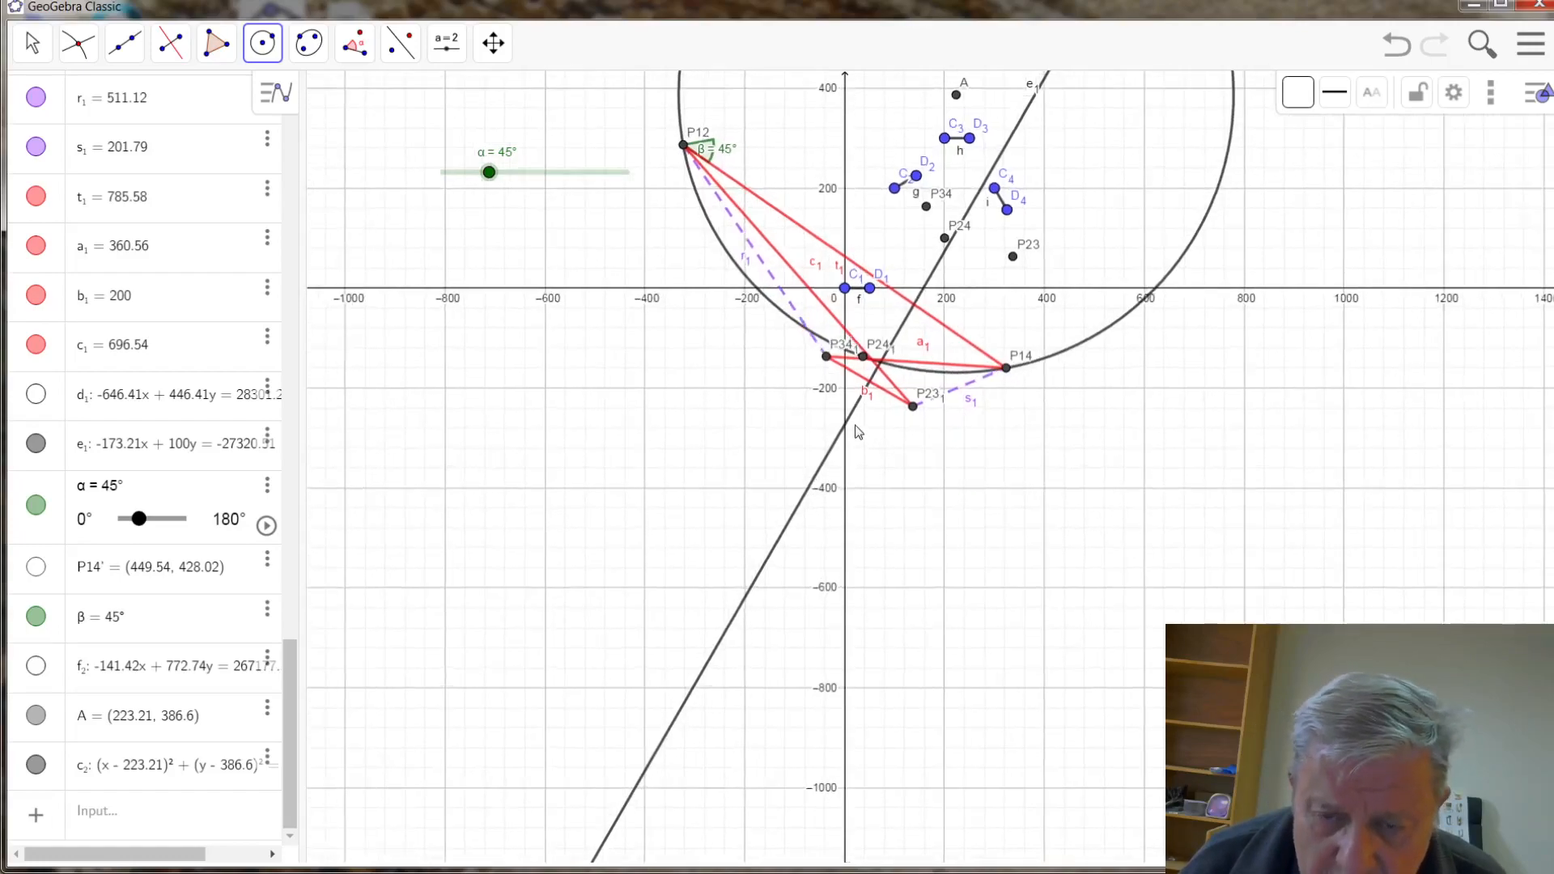
scroll(846, 417, up, 4)
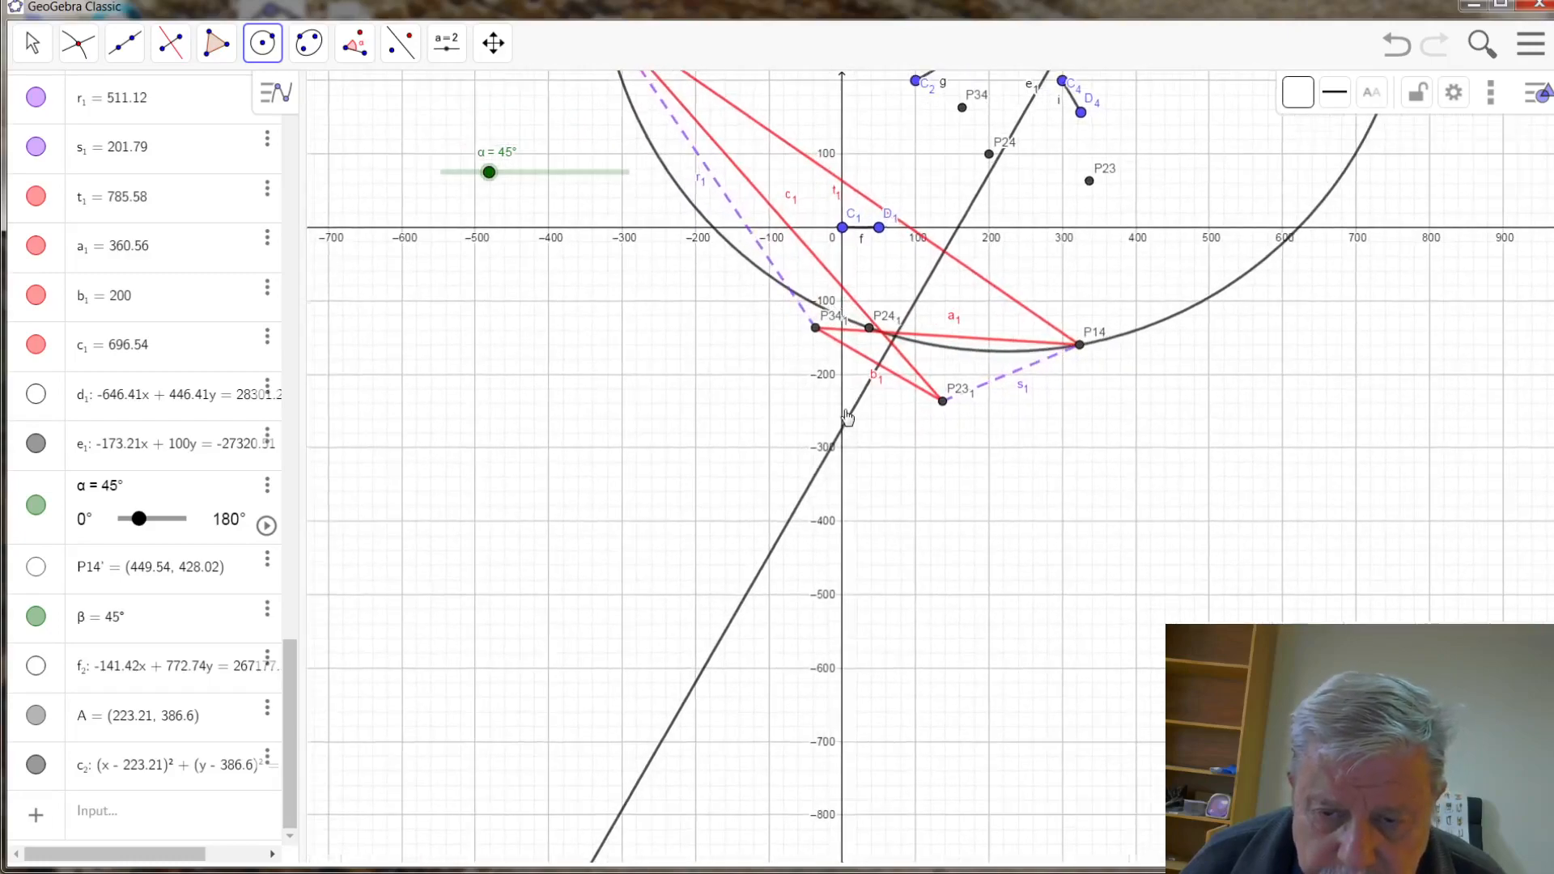
scroll(843, 404, up, 5)
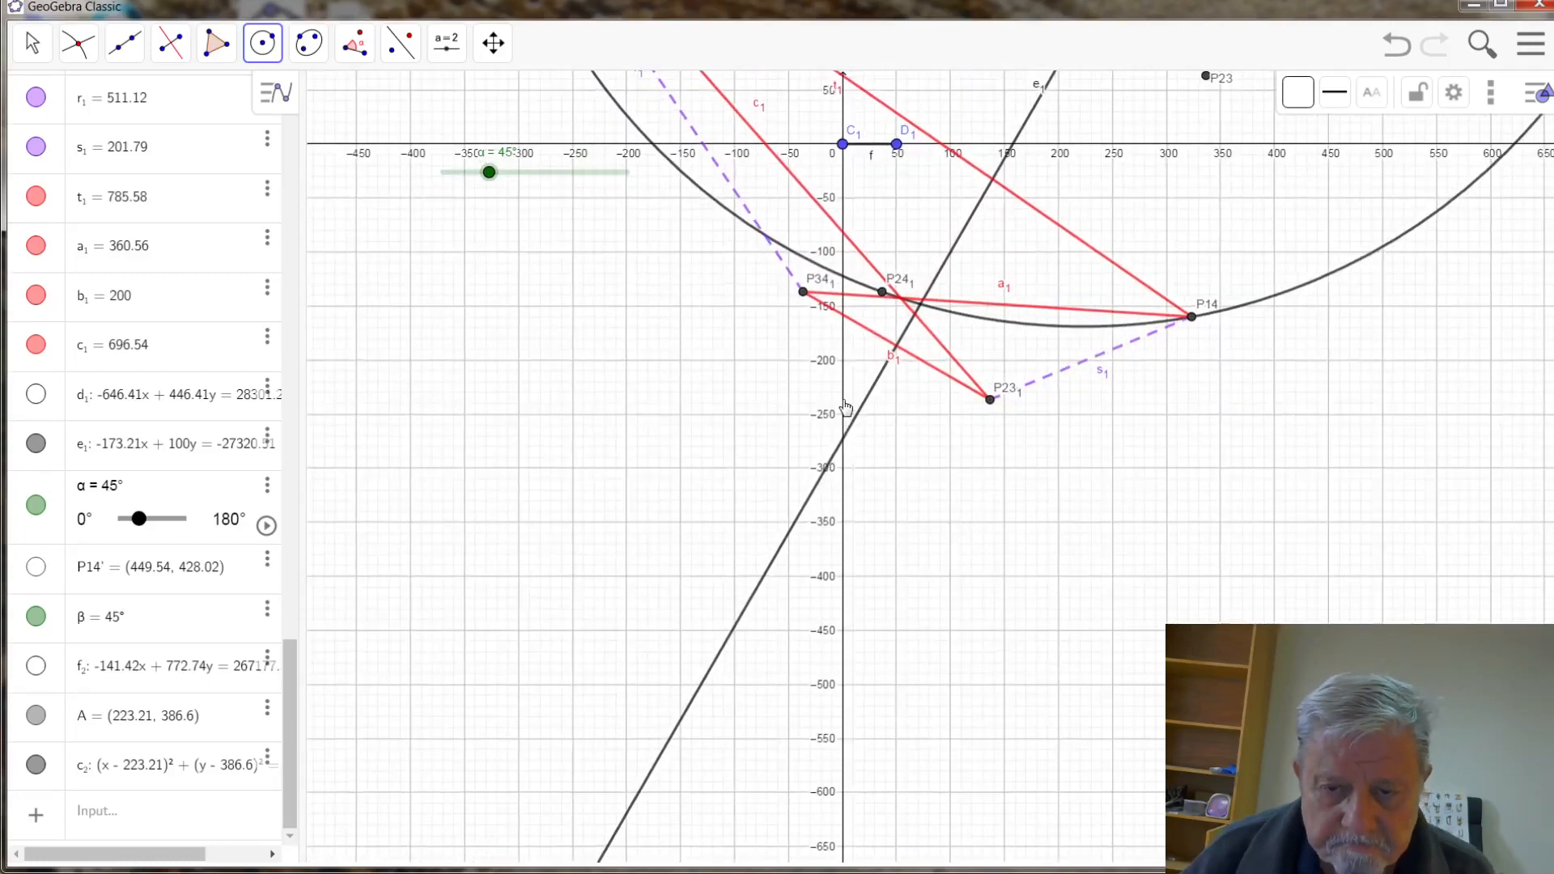
scroll(836, 409, up, 2)
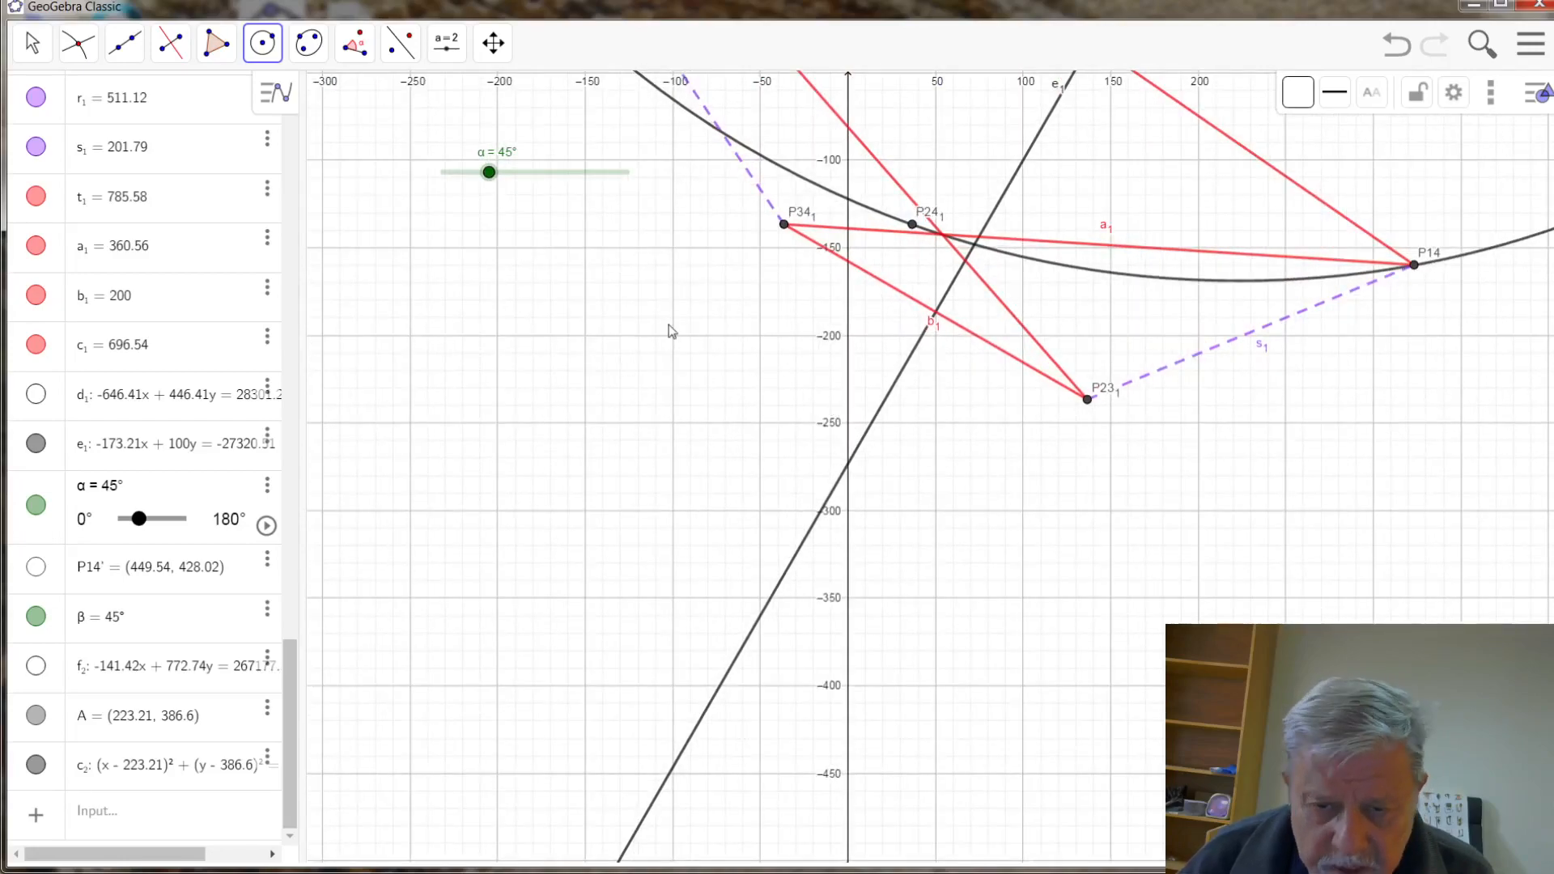
click(33, 43)
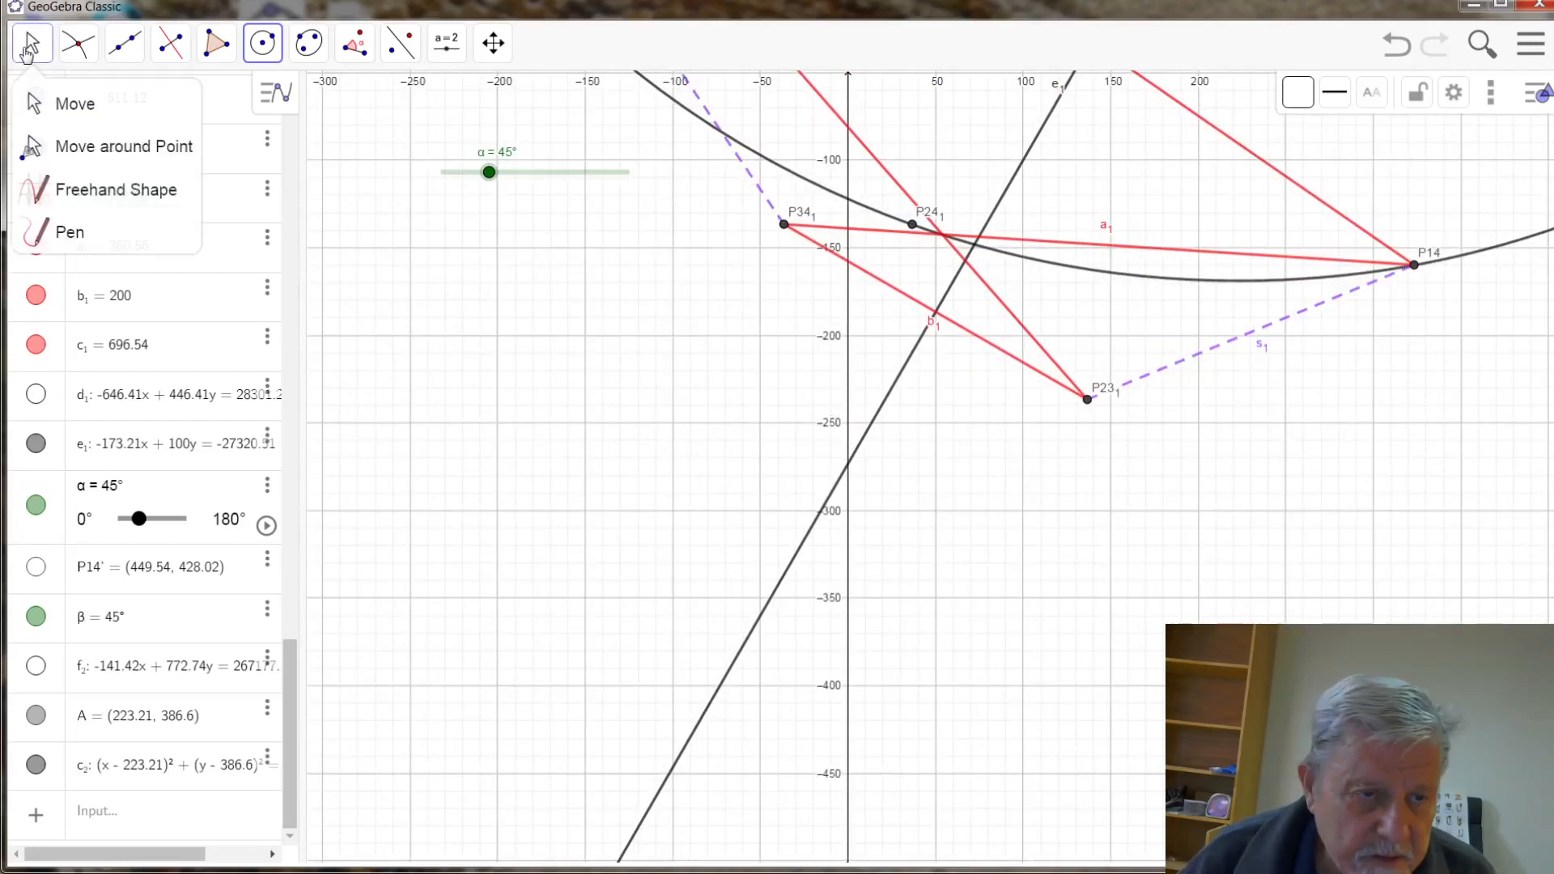
click(635, 362)
drag(634, 362, 548, 462)
scroll(687, 547, up, 3)
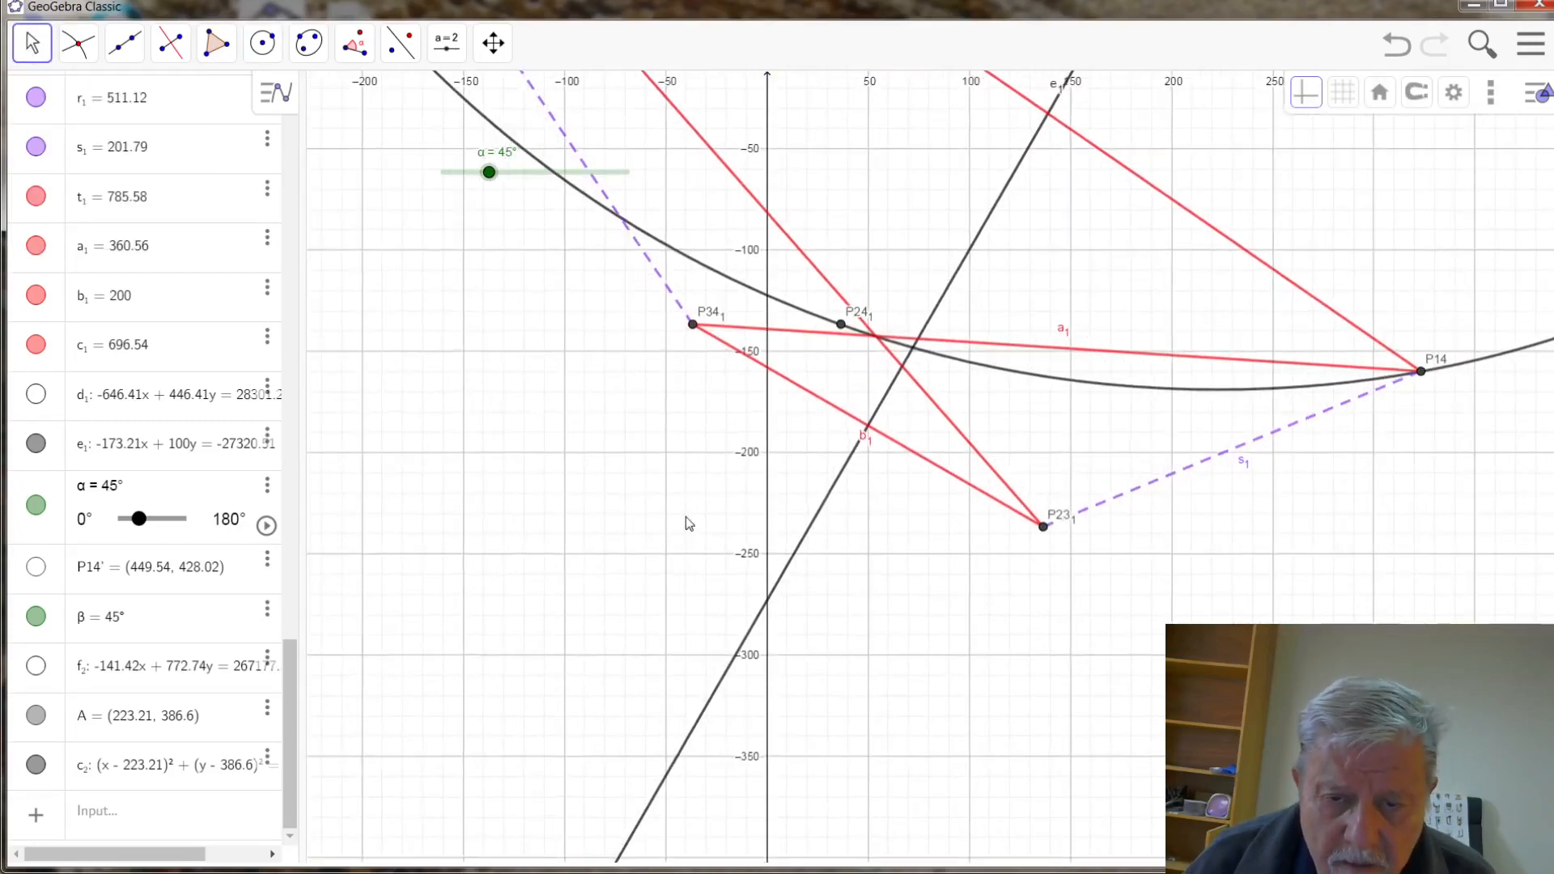
scroll(683, 514, up, 2)
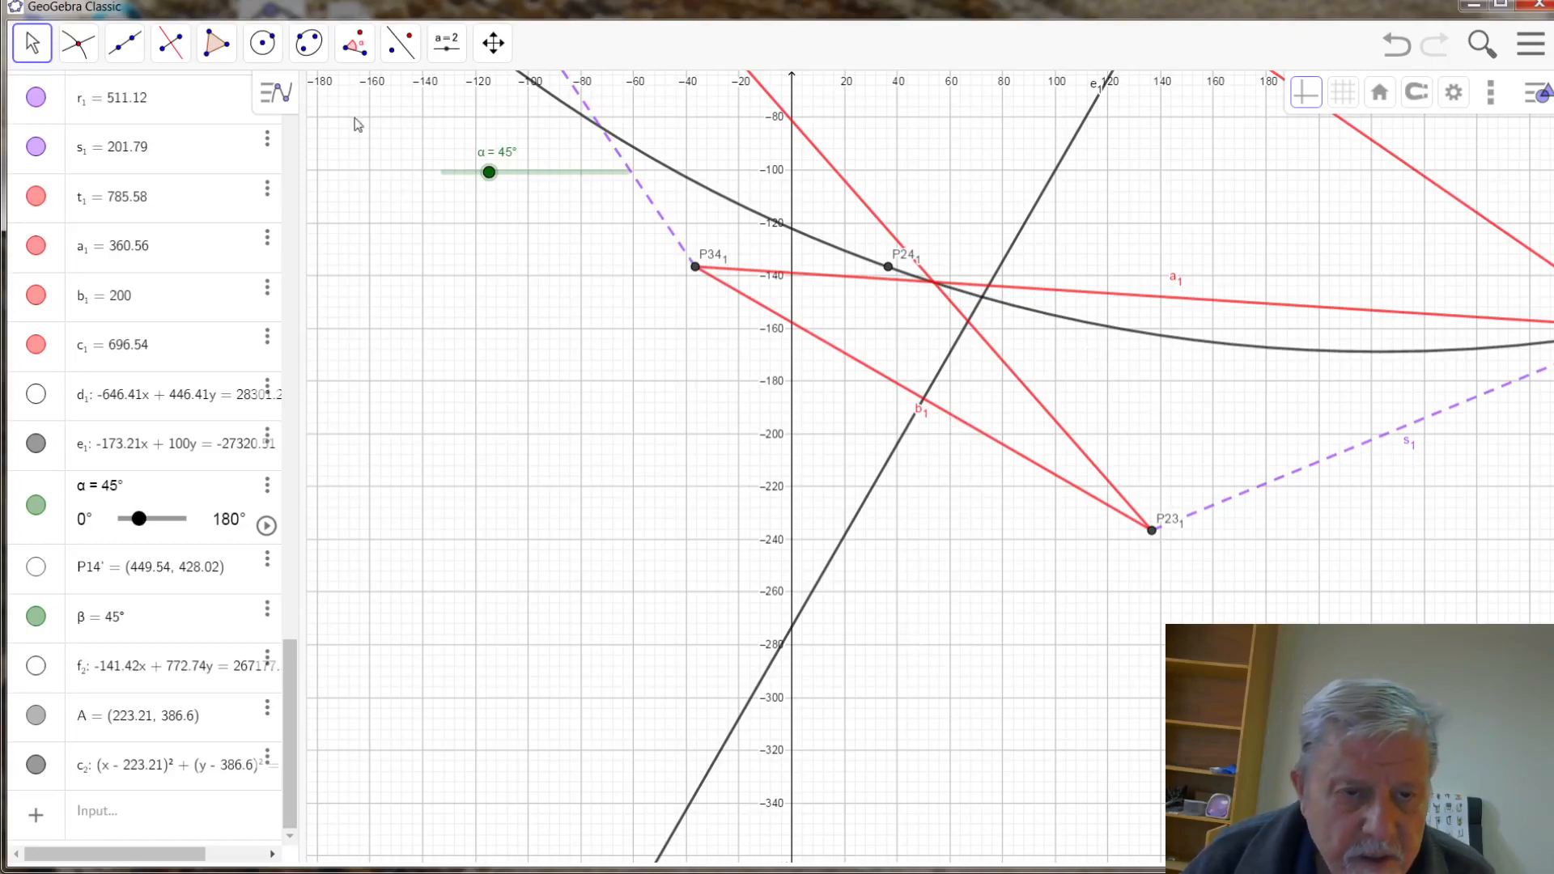
- Construct a counterclockwise angle of size α at vertex P23_1 from leg point P34_1
click(354, 43)
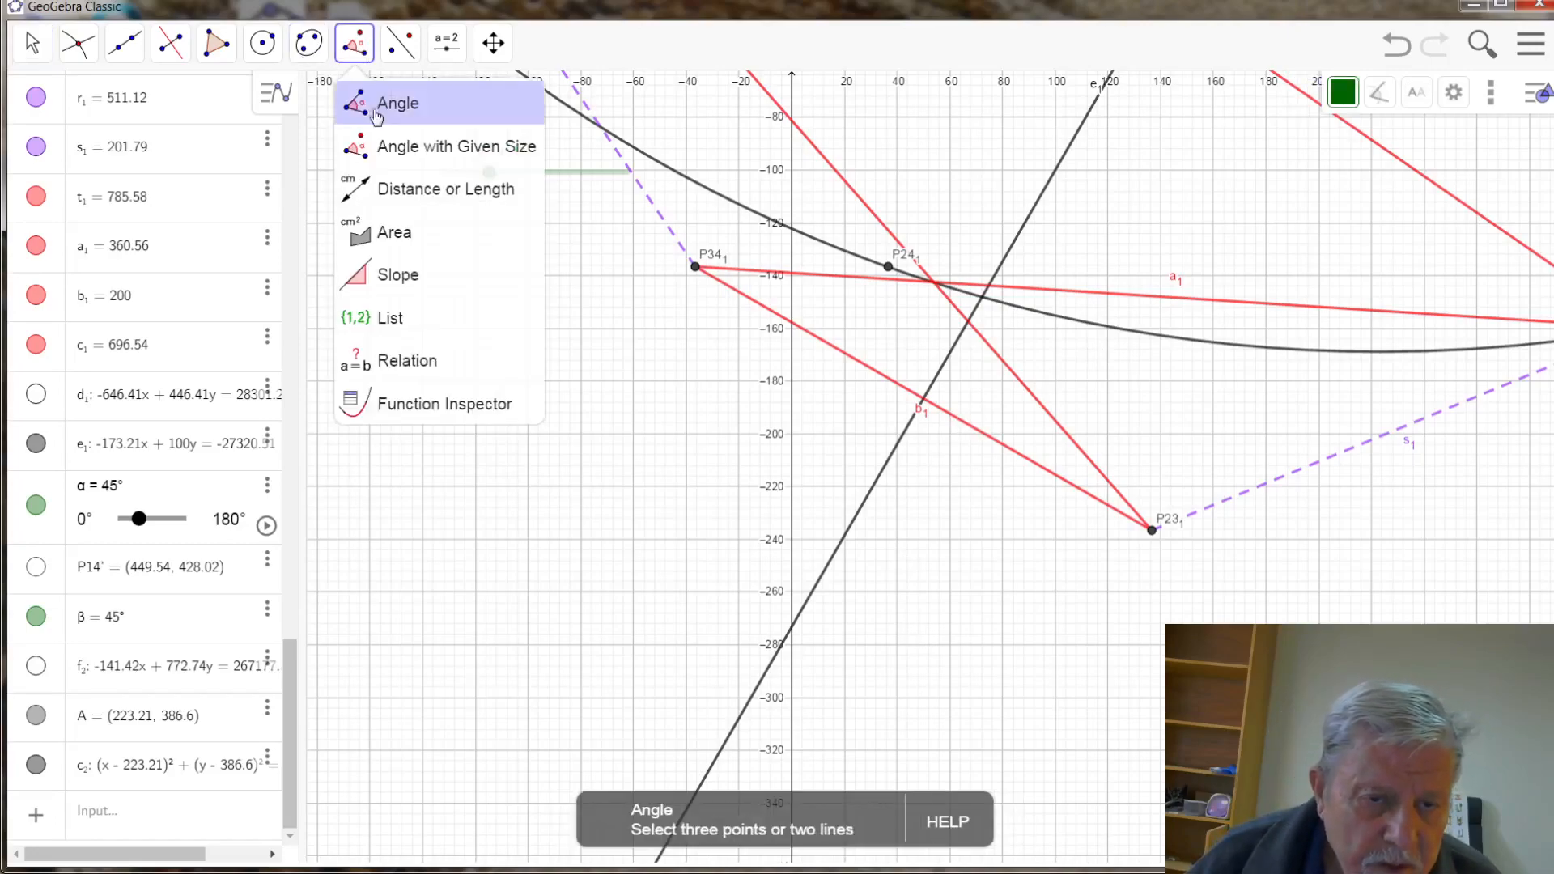
click(392, 153)
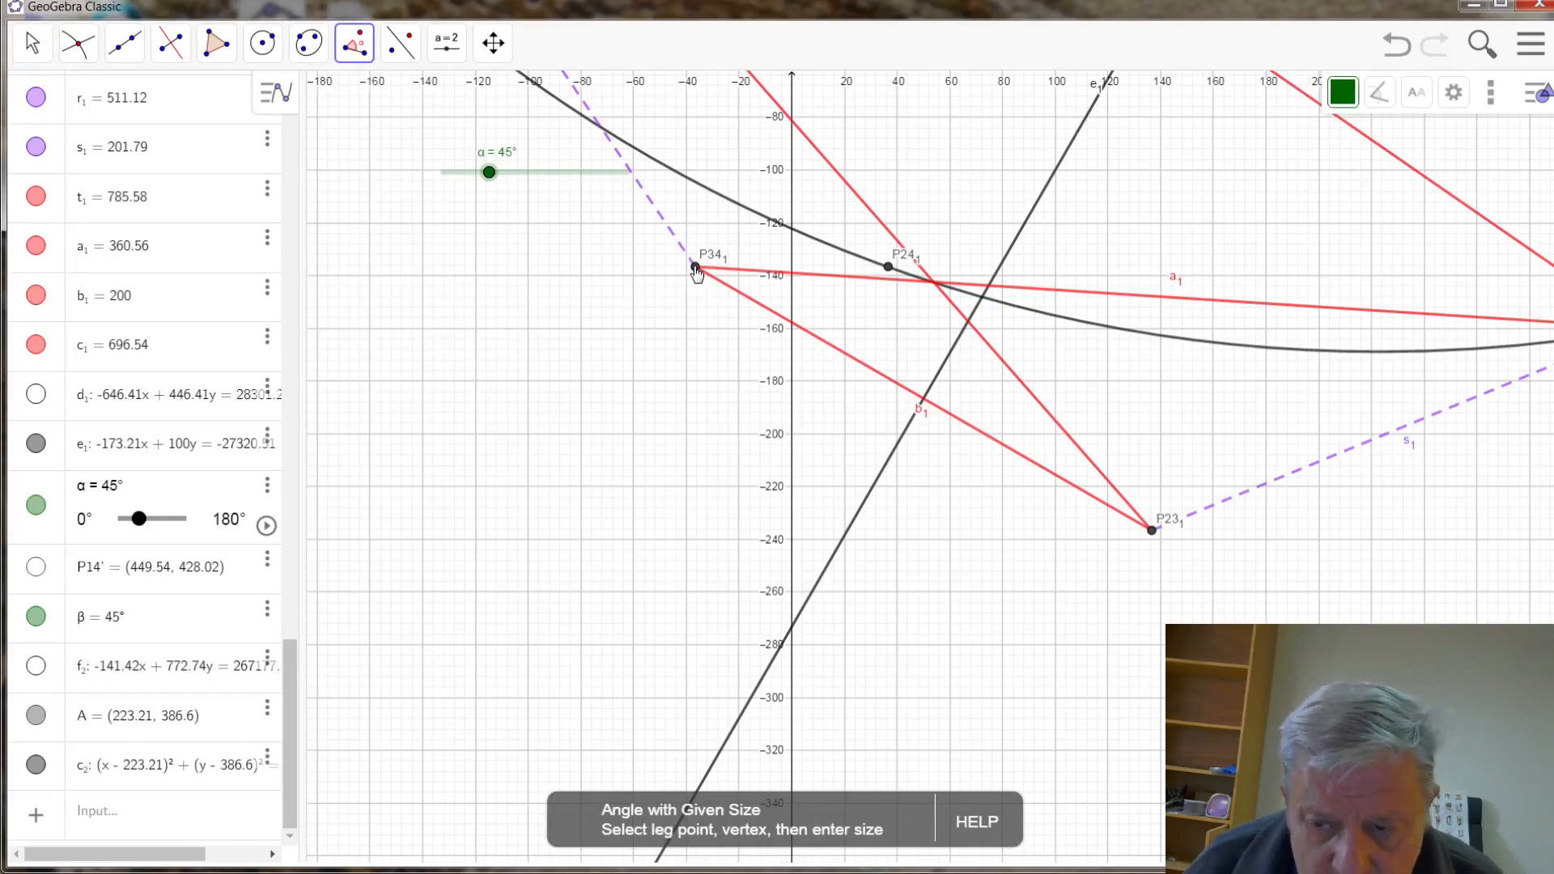
click(696, 268)
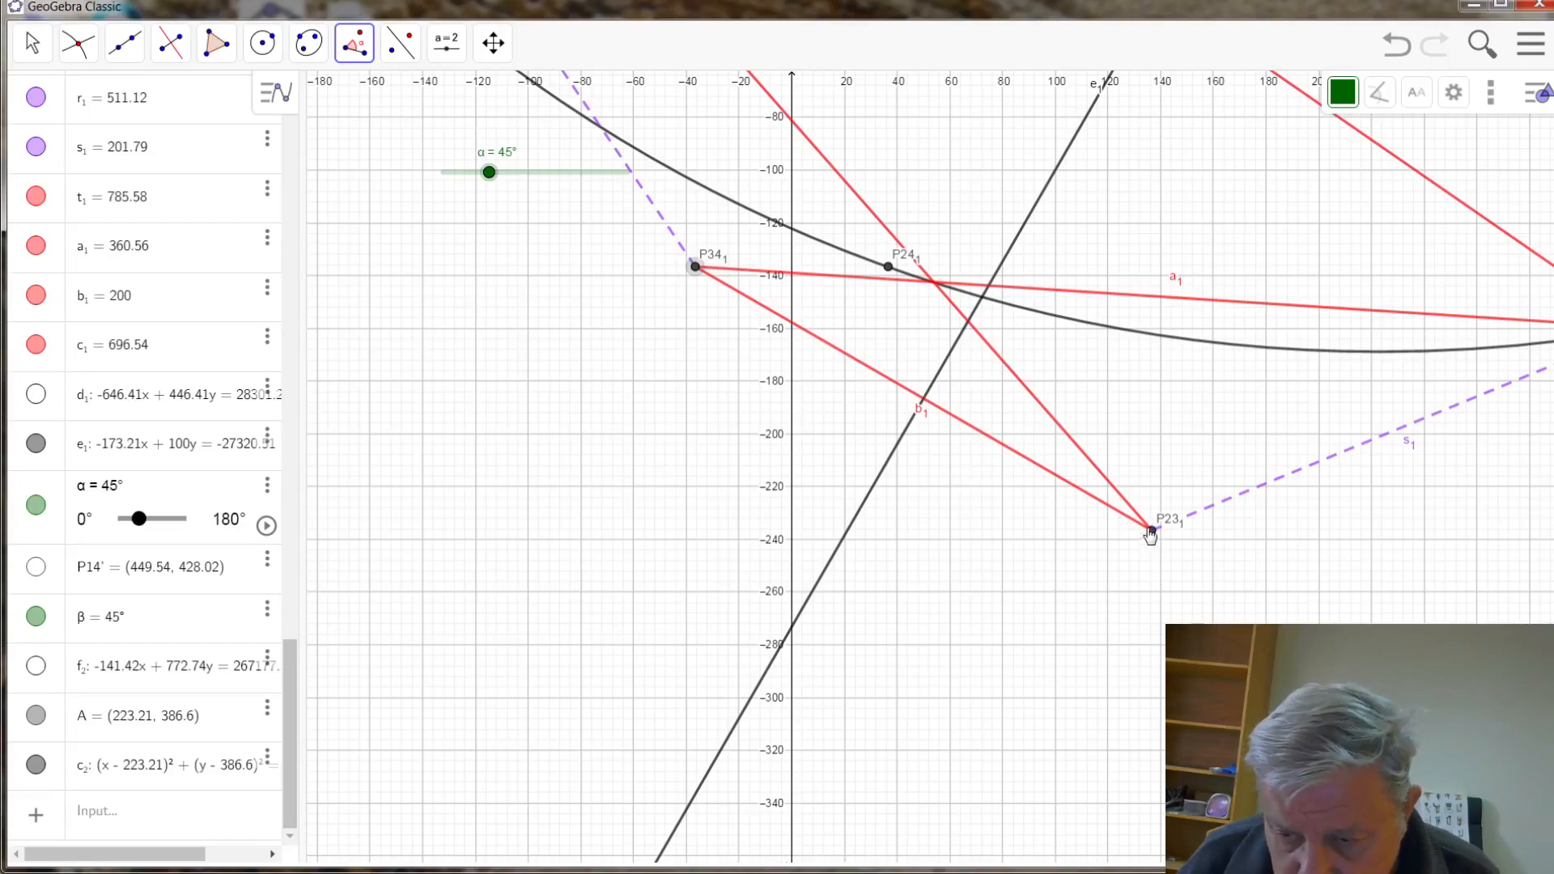
click(1152, 531)
drag(595, 430, 534, 427)
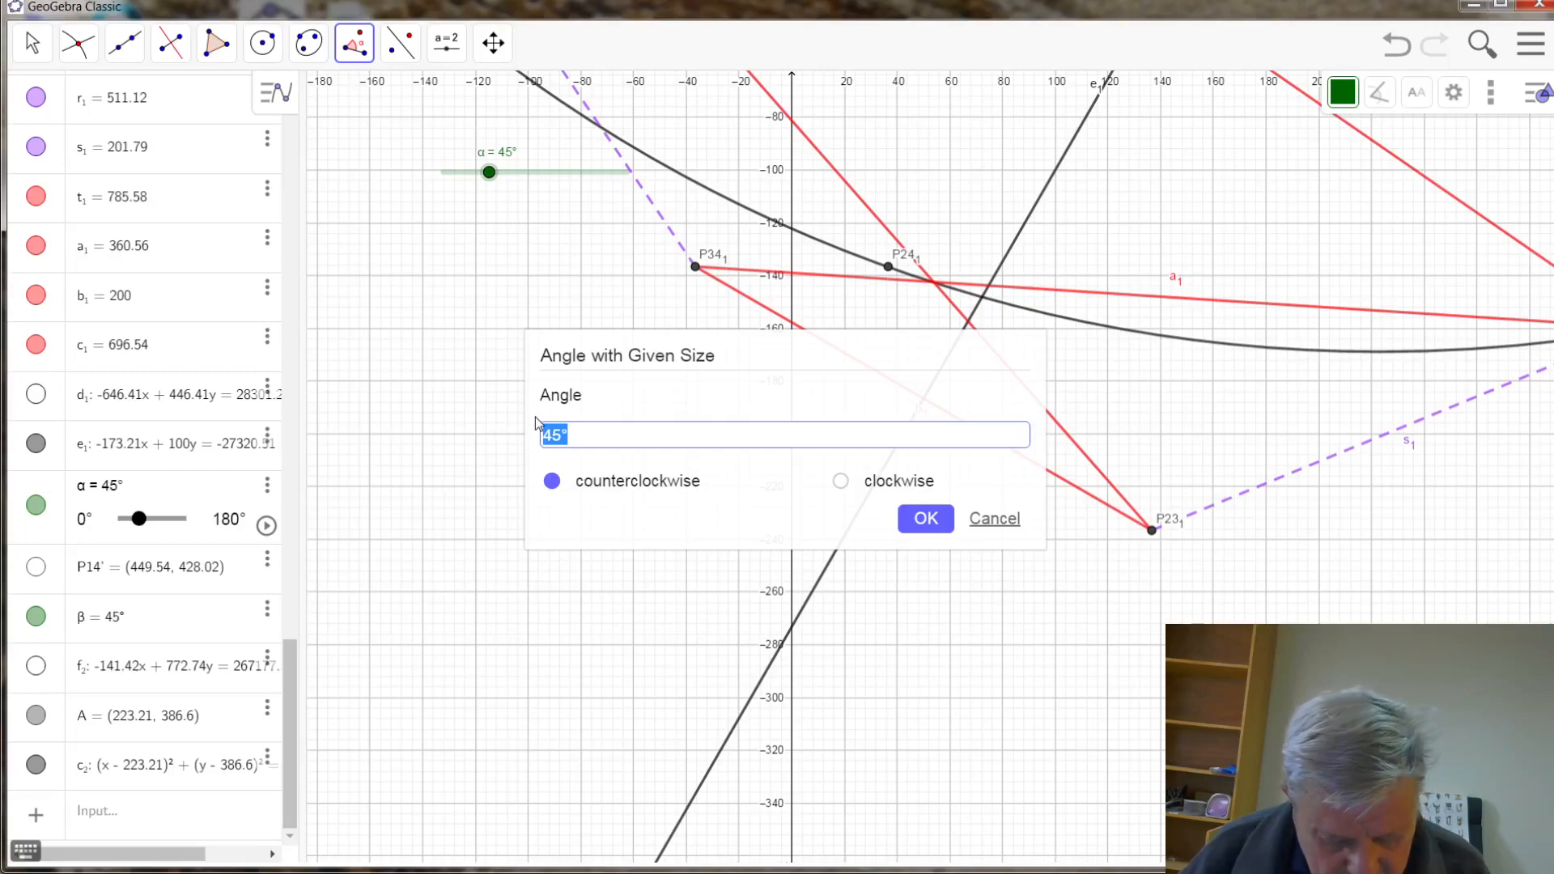
text(α)
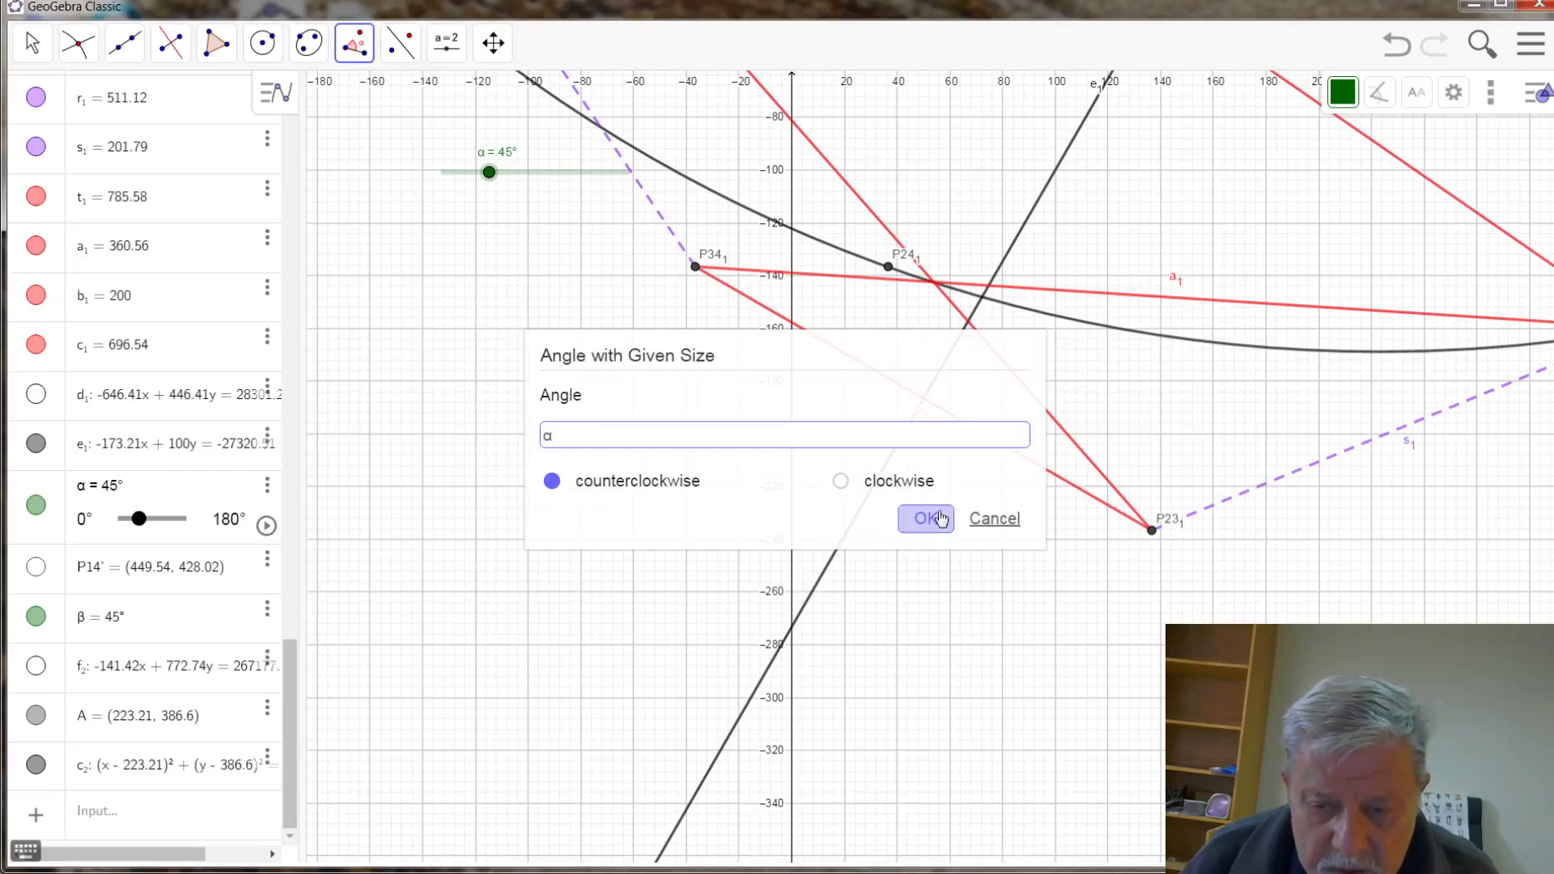
click(933, 535)
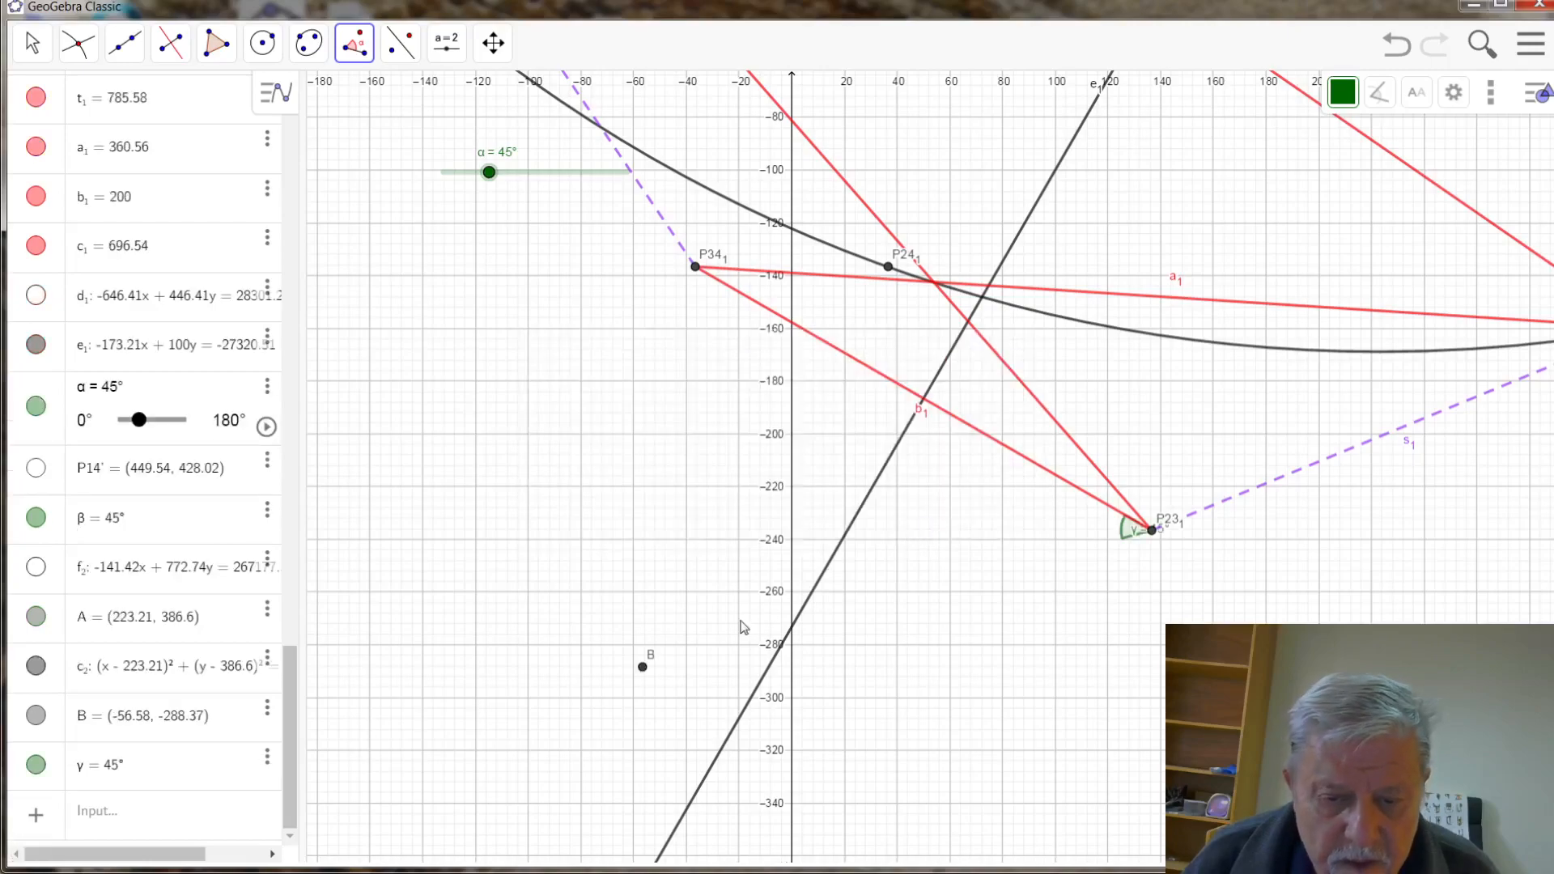
- Draw a line through rotated point B and P23_1, and hide point B
click(124, 43)
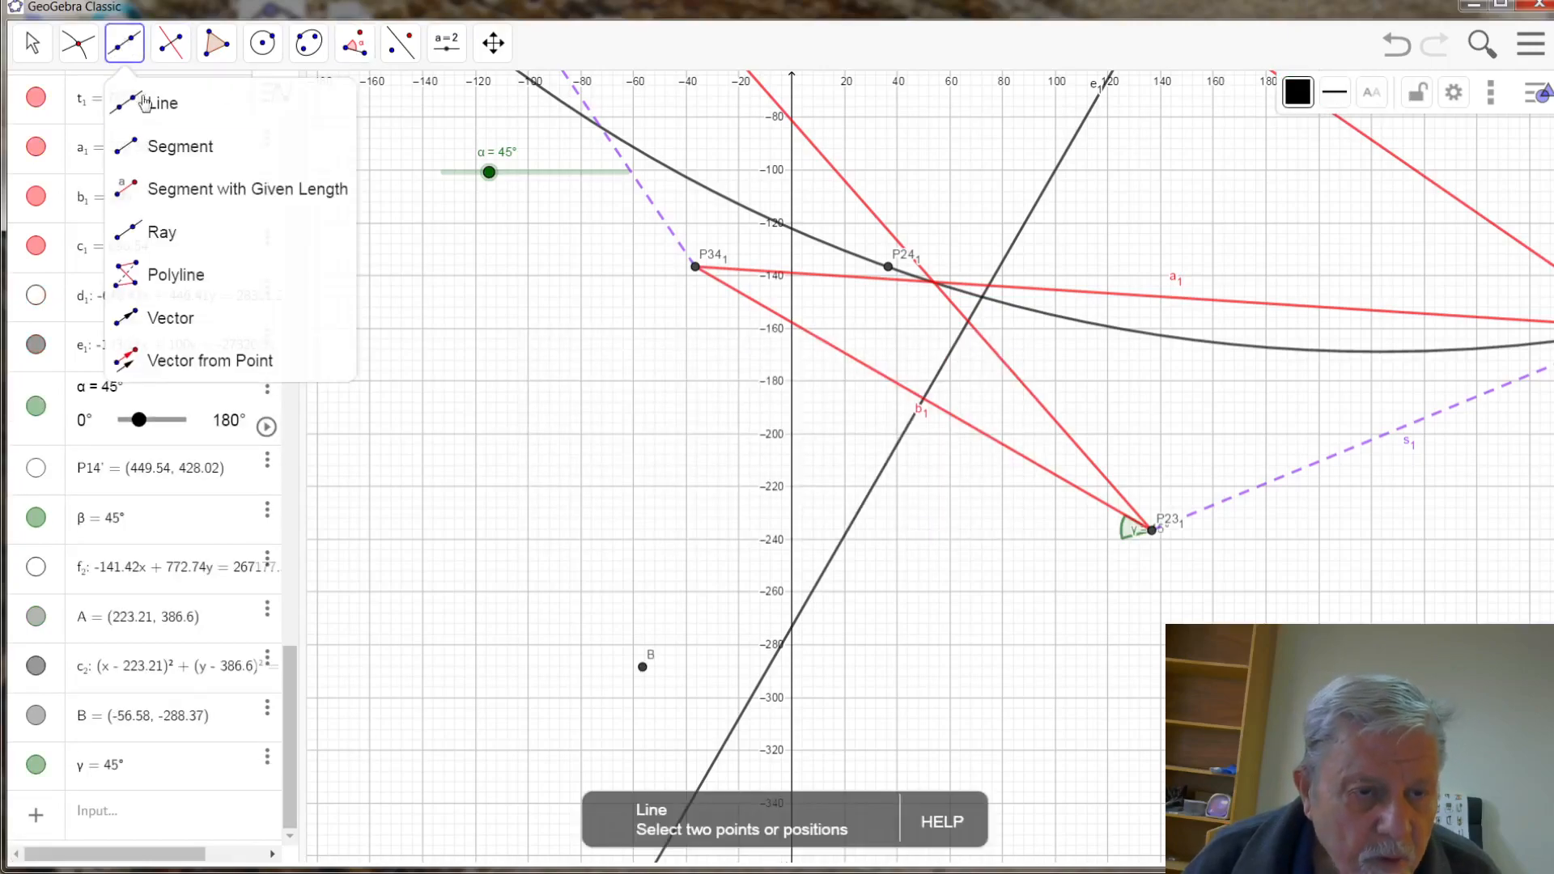
click(119, 106)
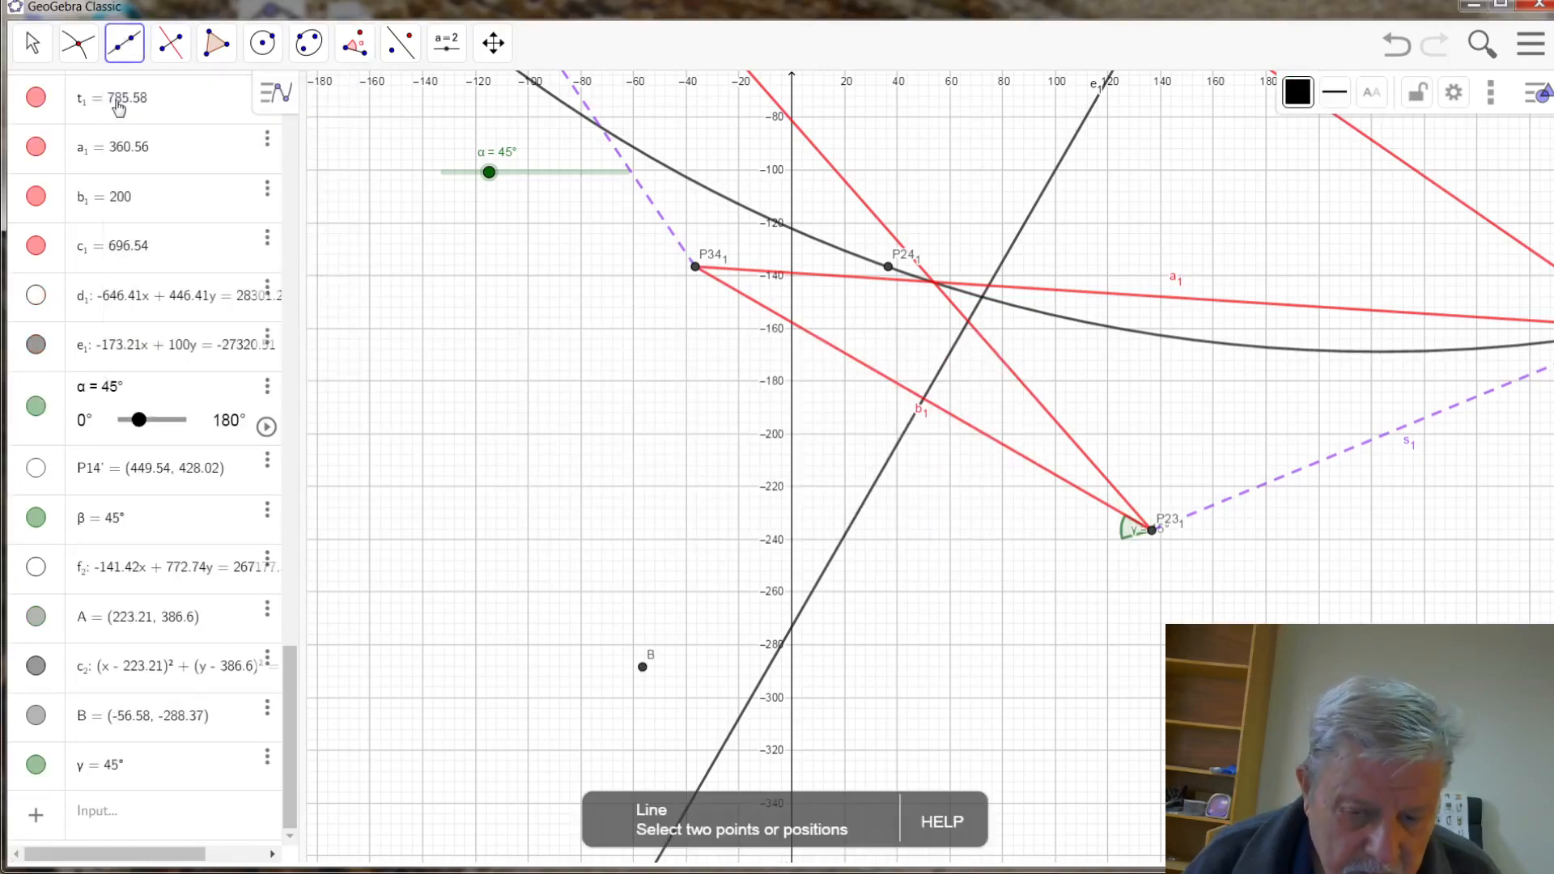
click(642, 669)
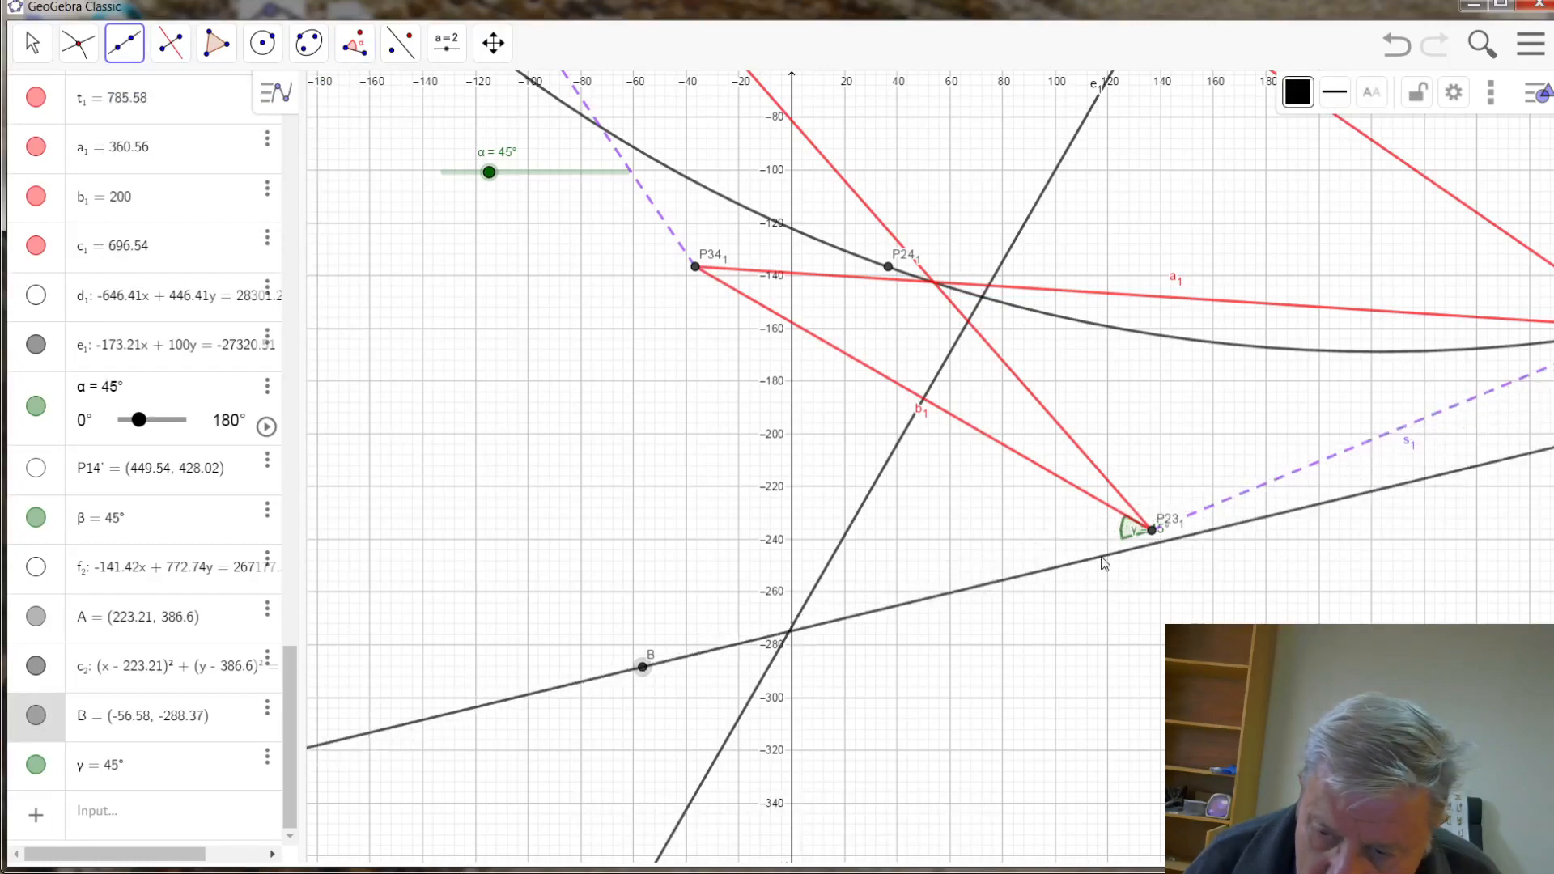
click(1152, 531)
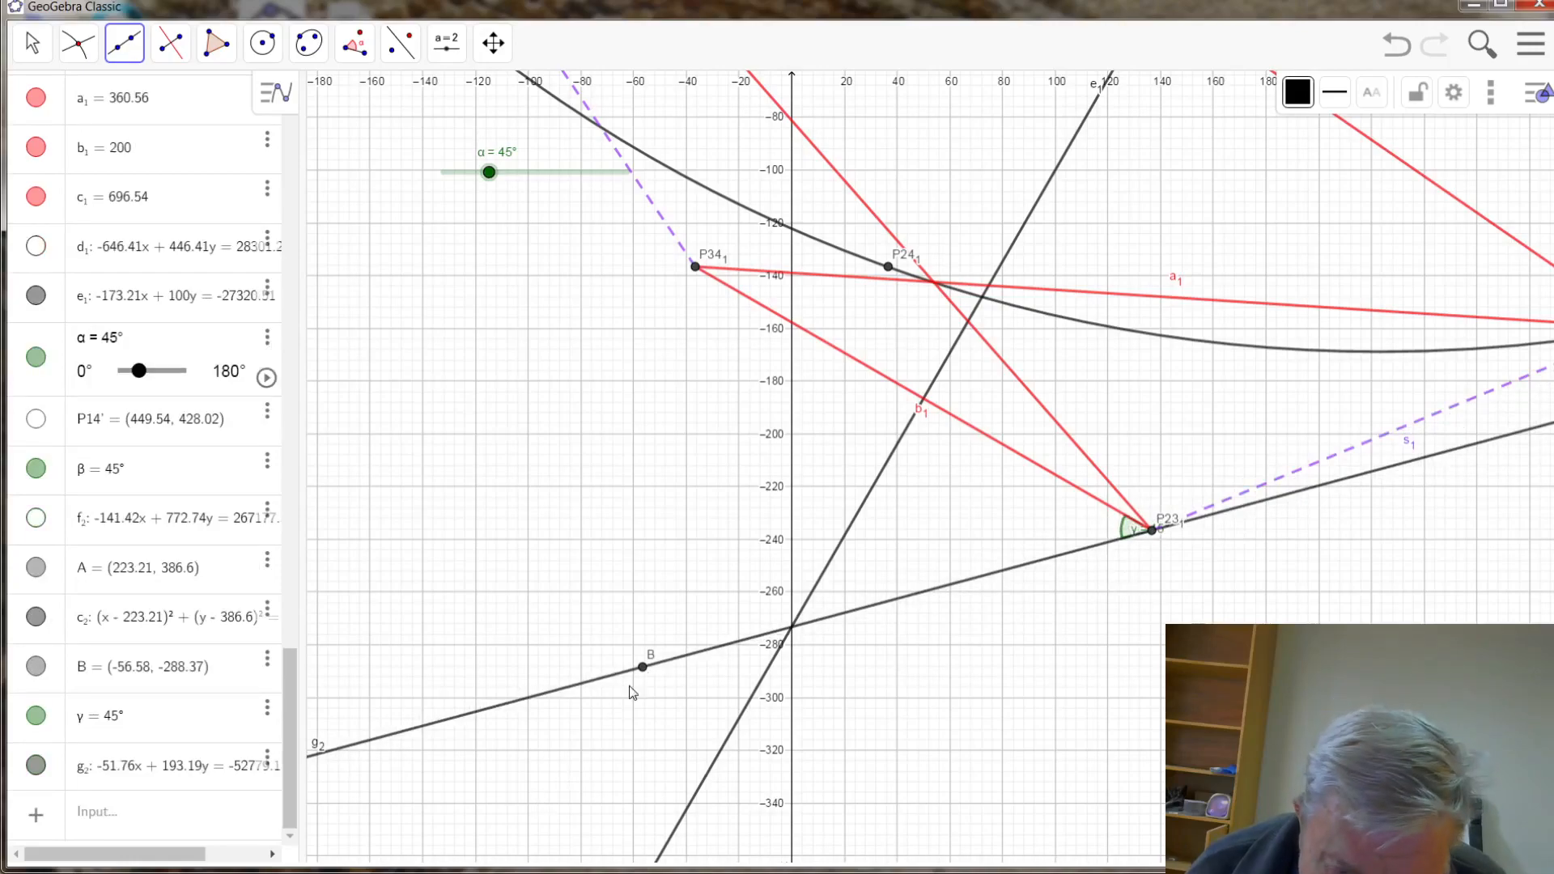
right_click(643, 670)
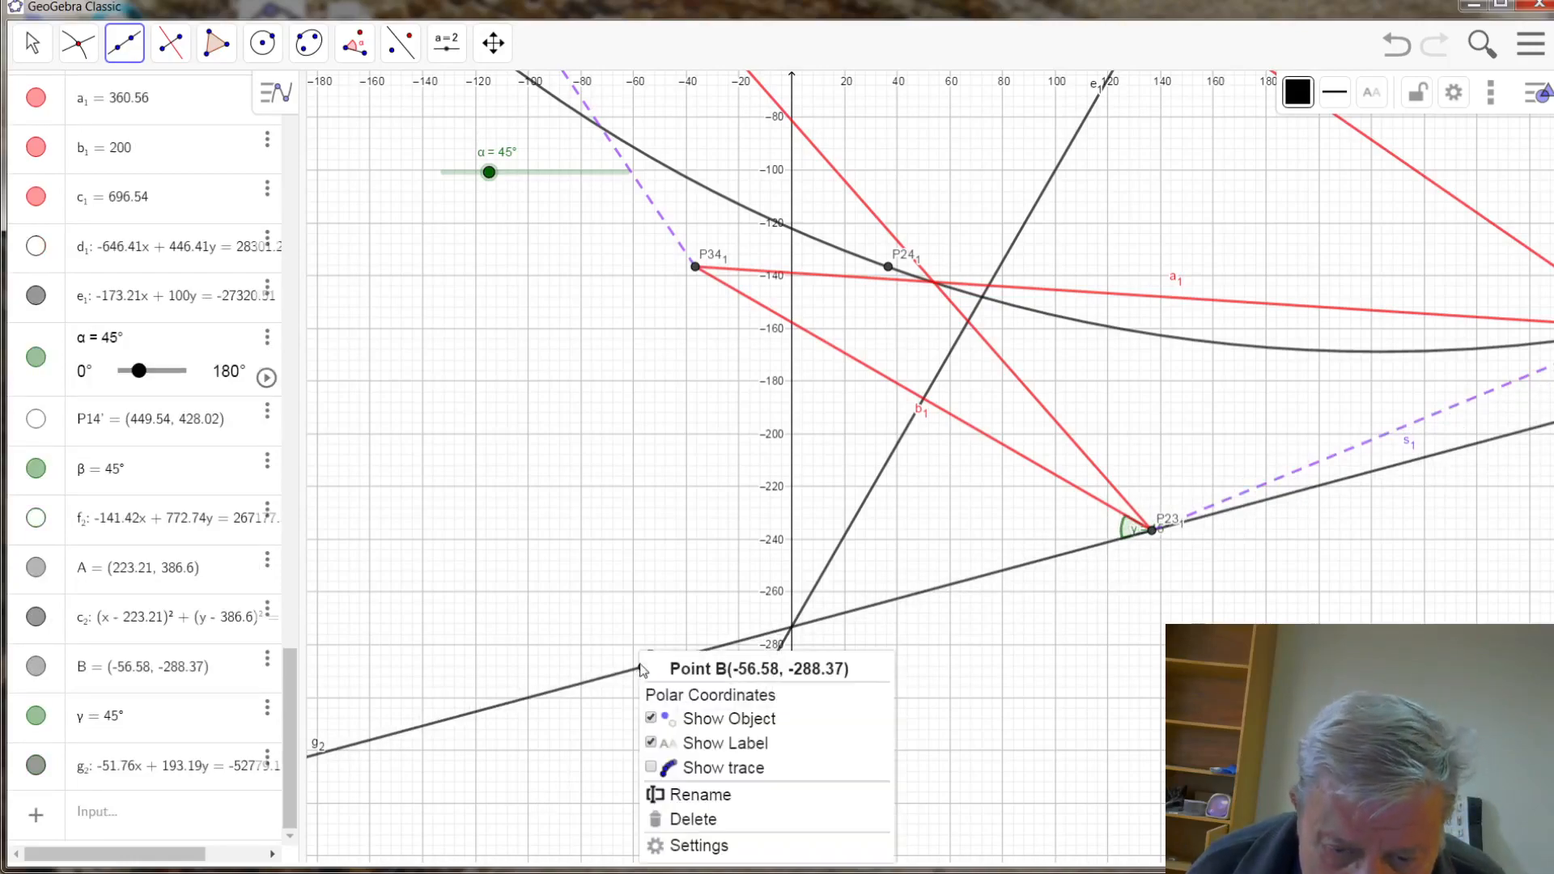
click(692, 718)
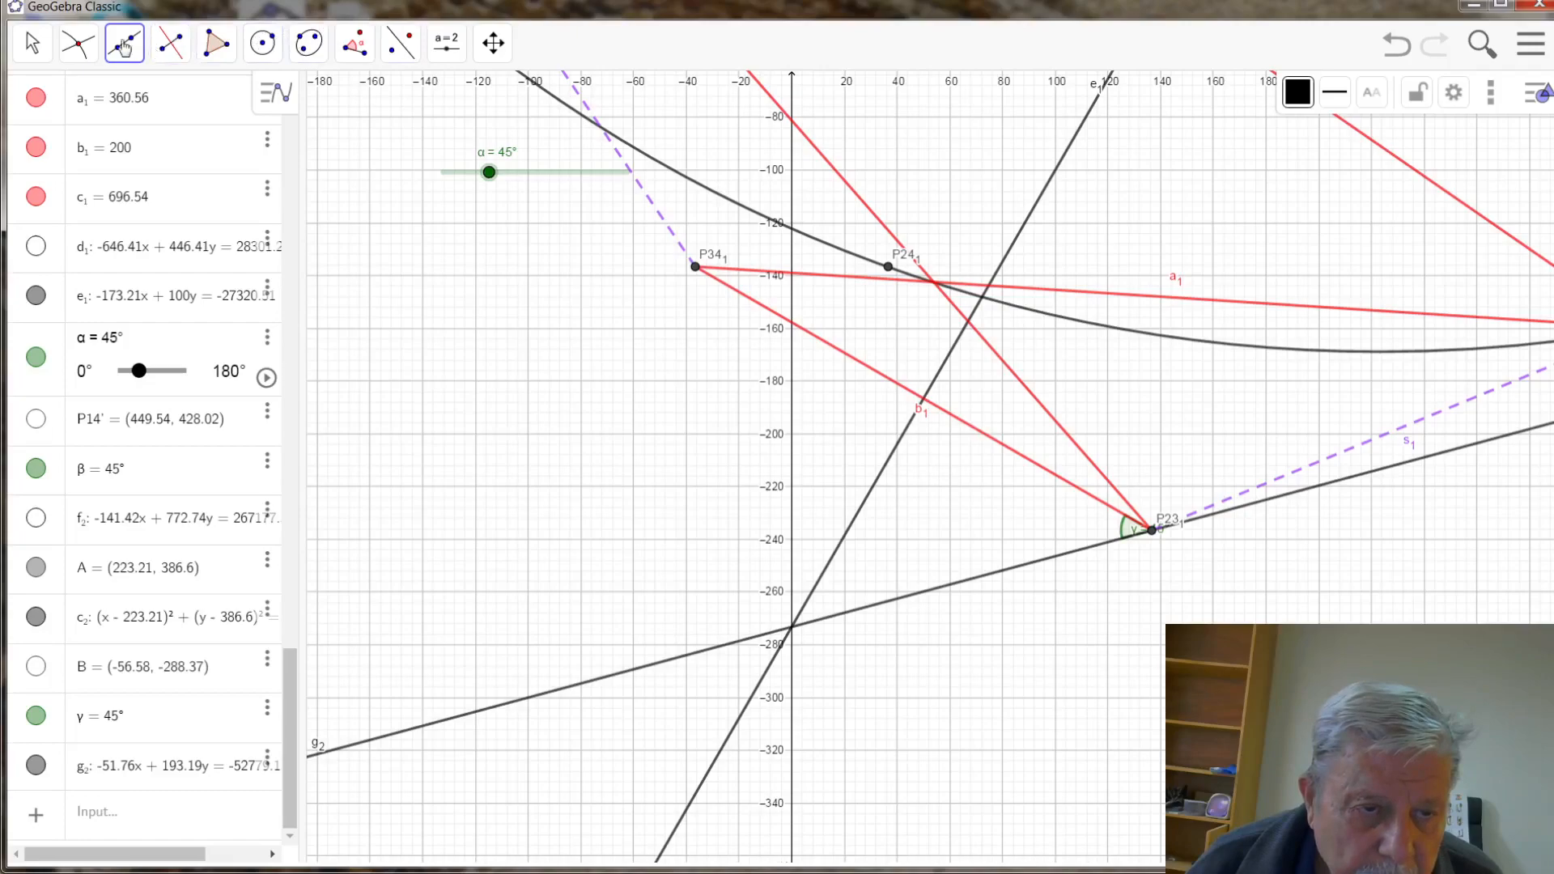
- Mark the intersection of the line through P23_1 with the perpendicular bisector e1
click(78, 44)
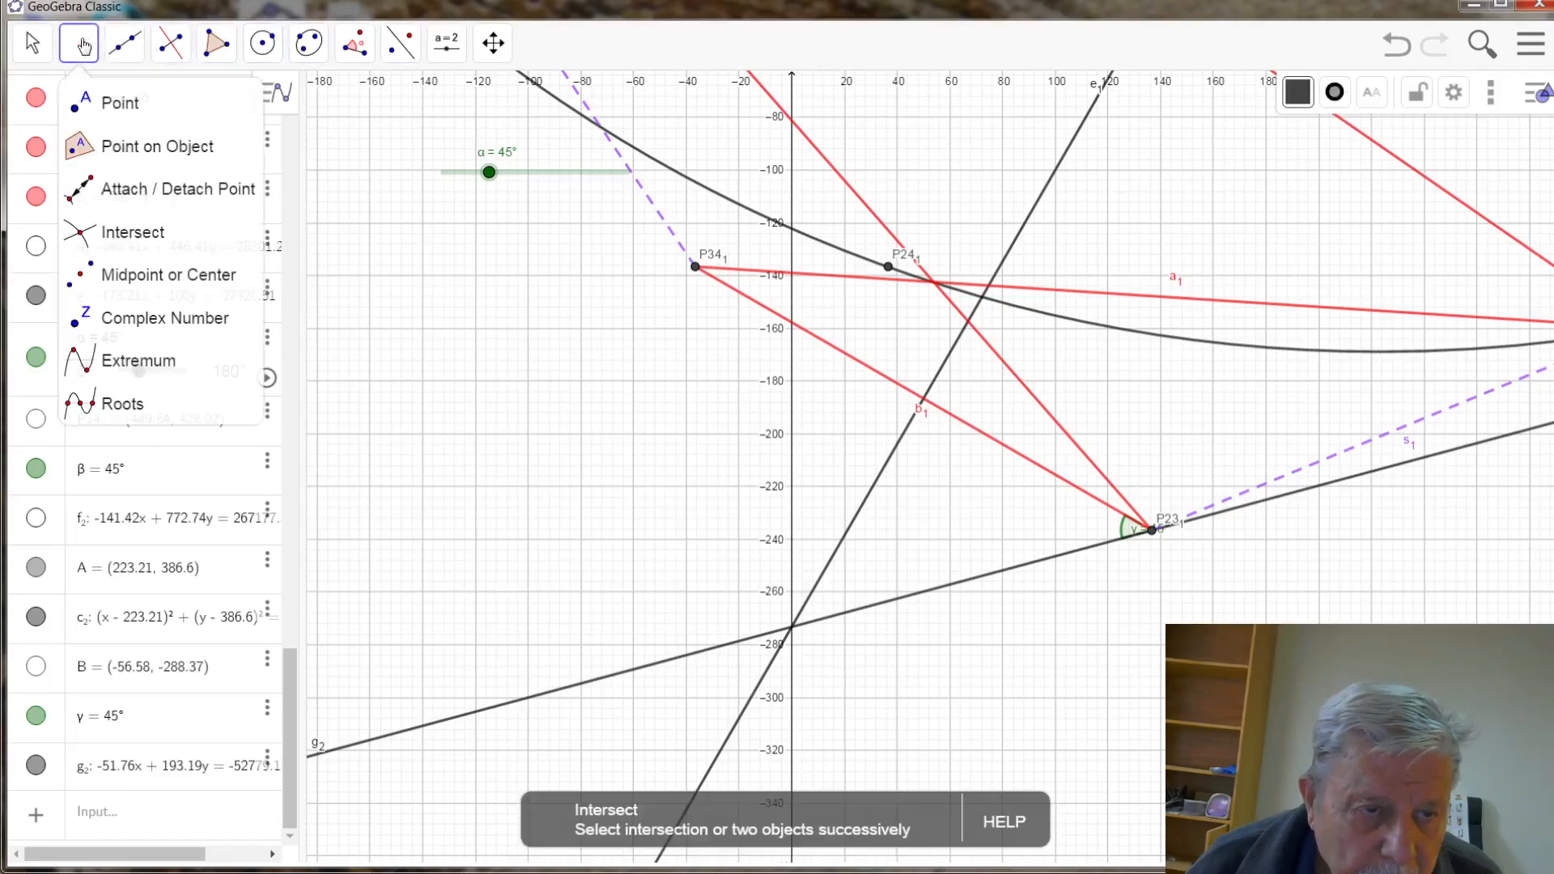
click(78, 237)
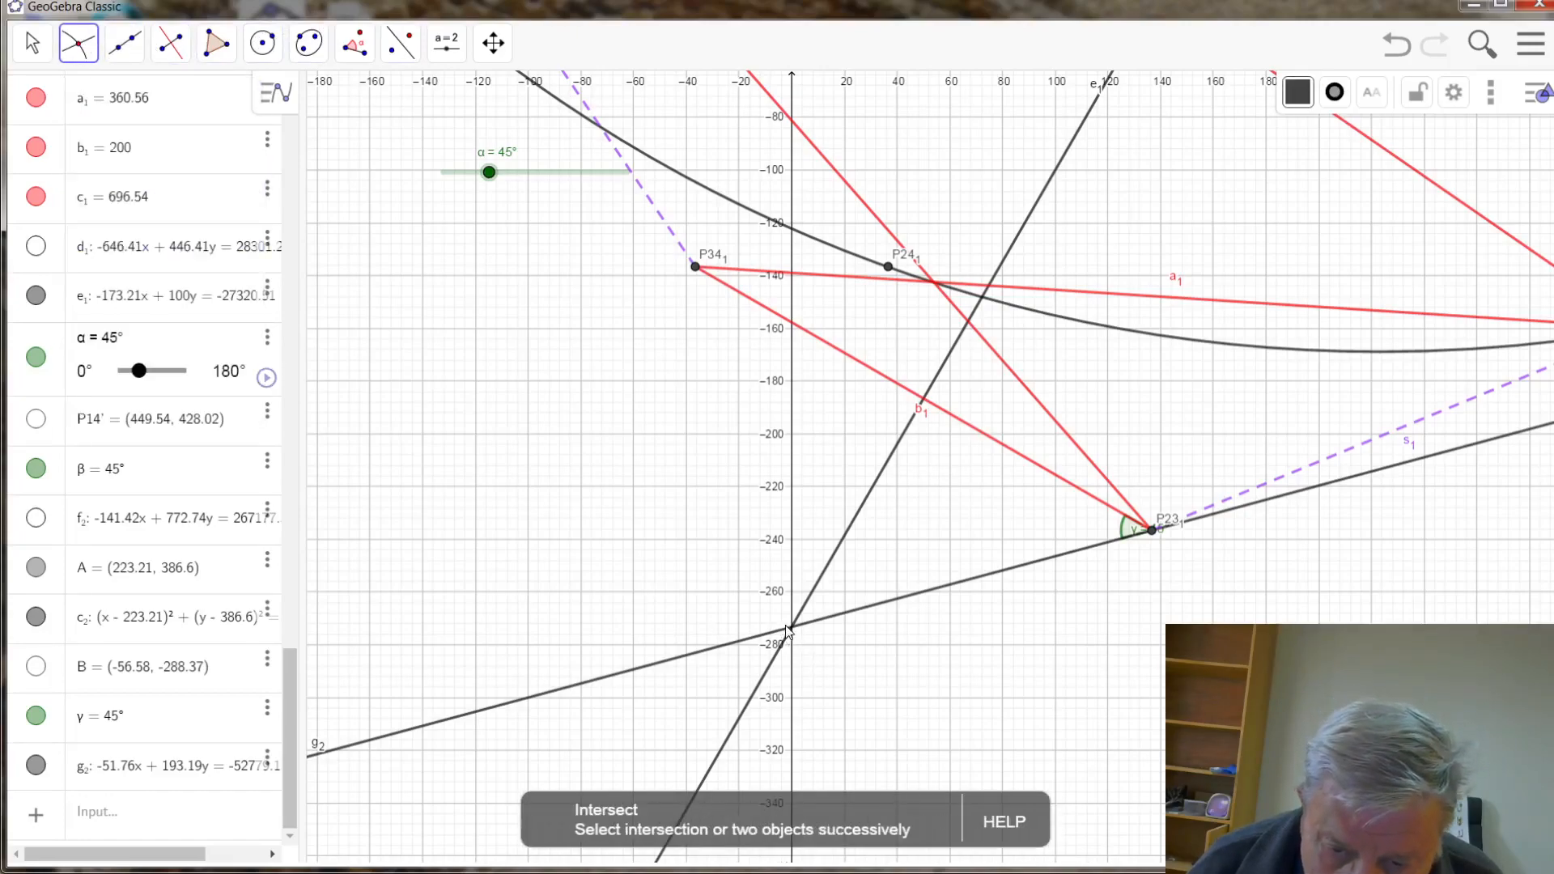
click(792, 629)
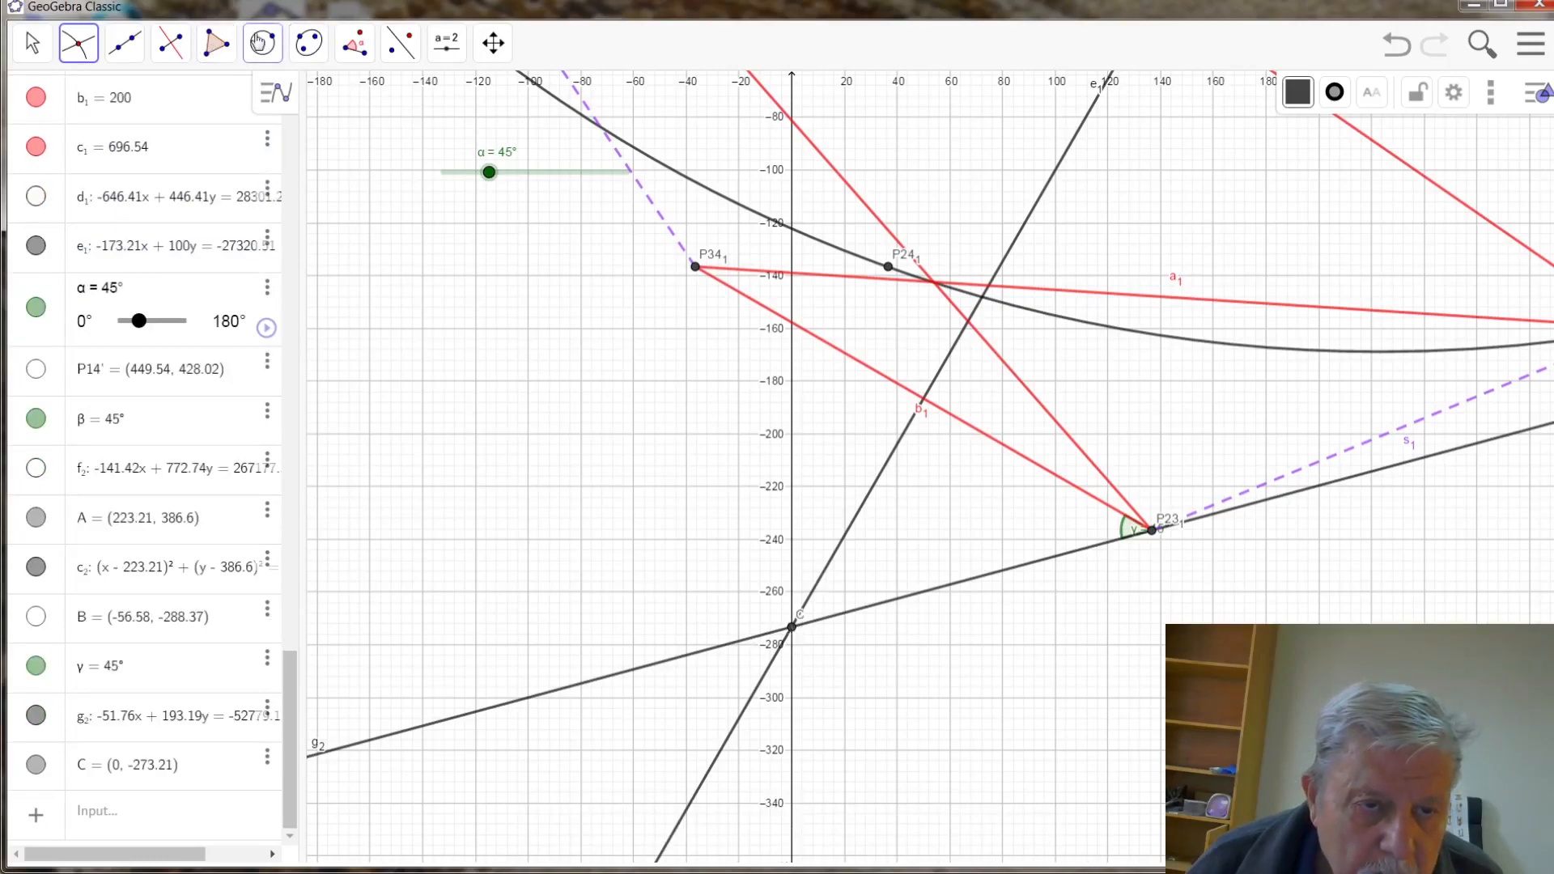
- Draw a circle centered at intersection point C passing through P23_1
click(261, 45)
click(285, 144)
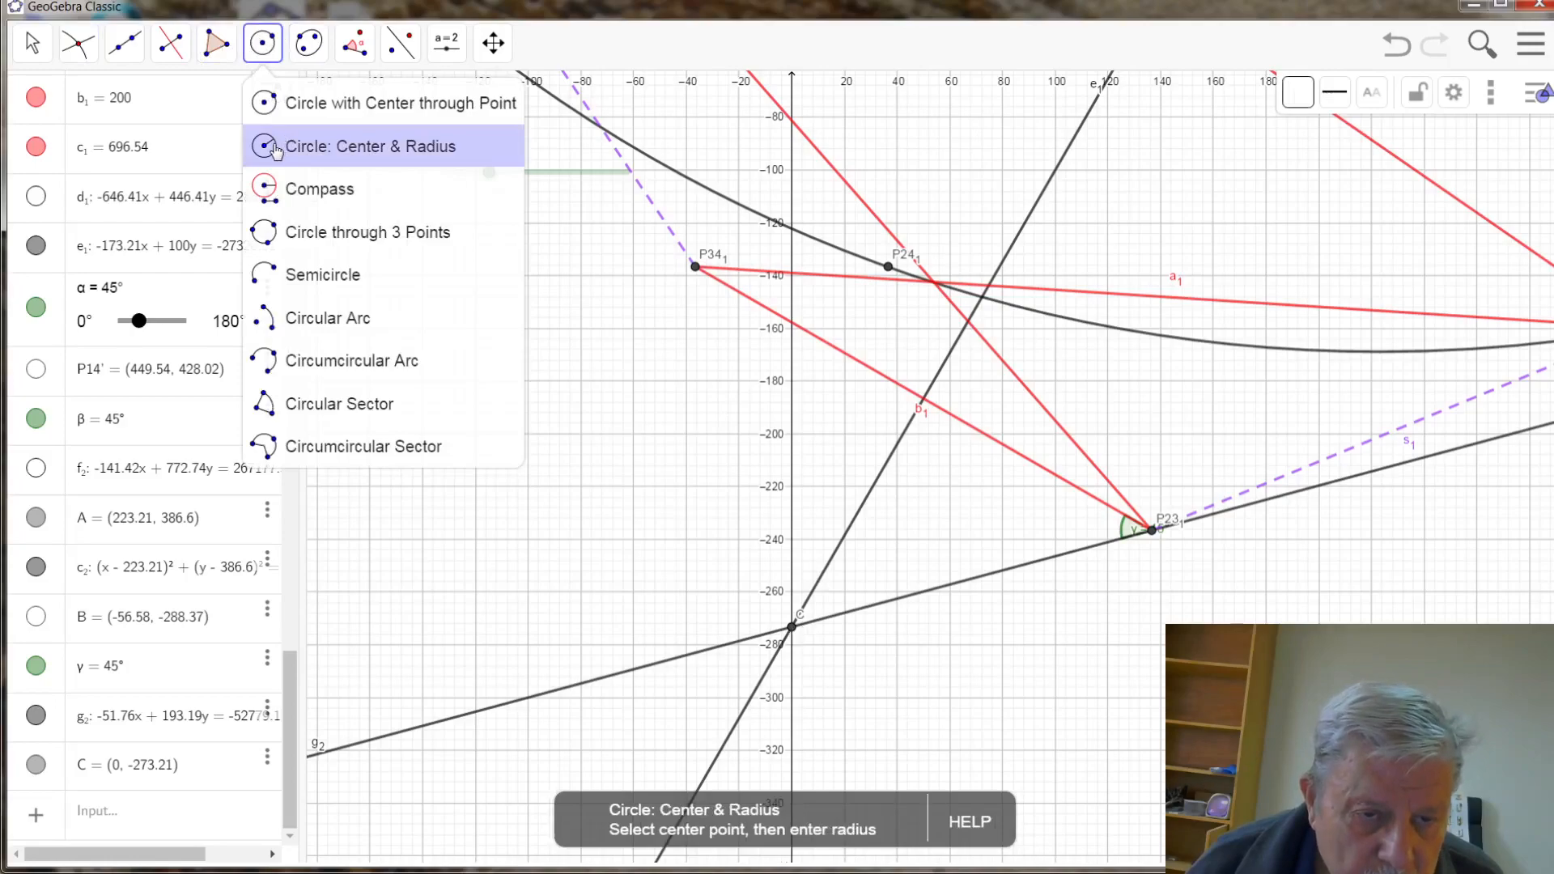
click(267, 45)
click(275, 103)
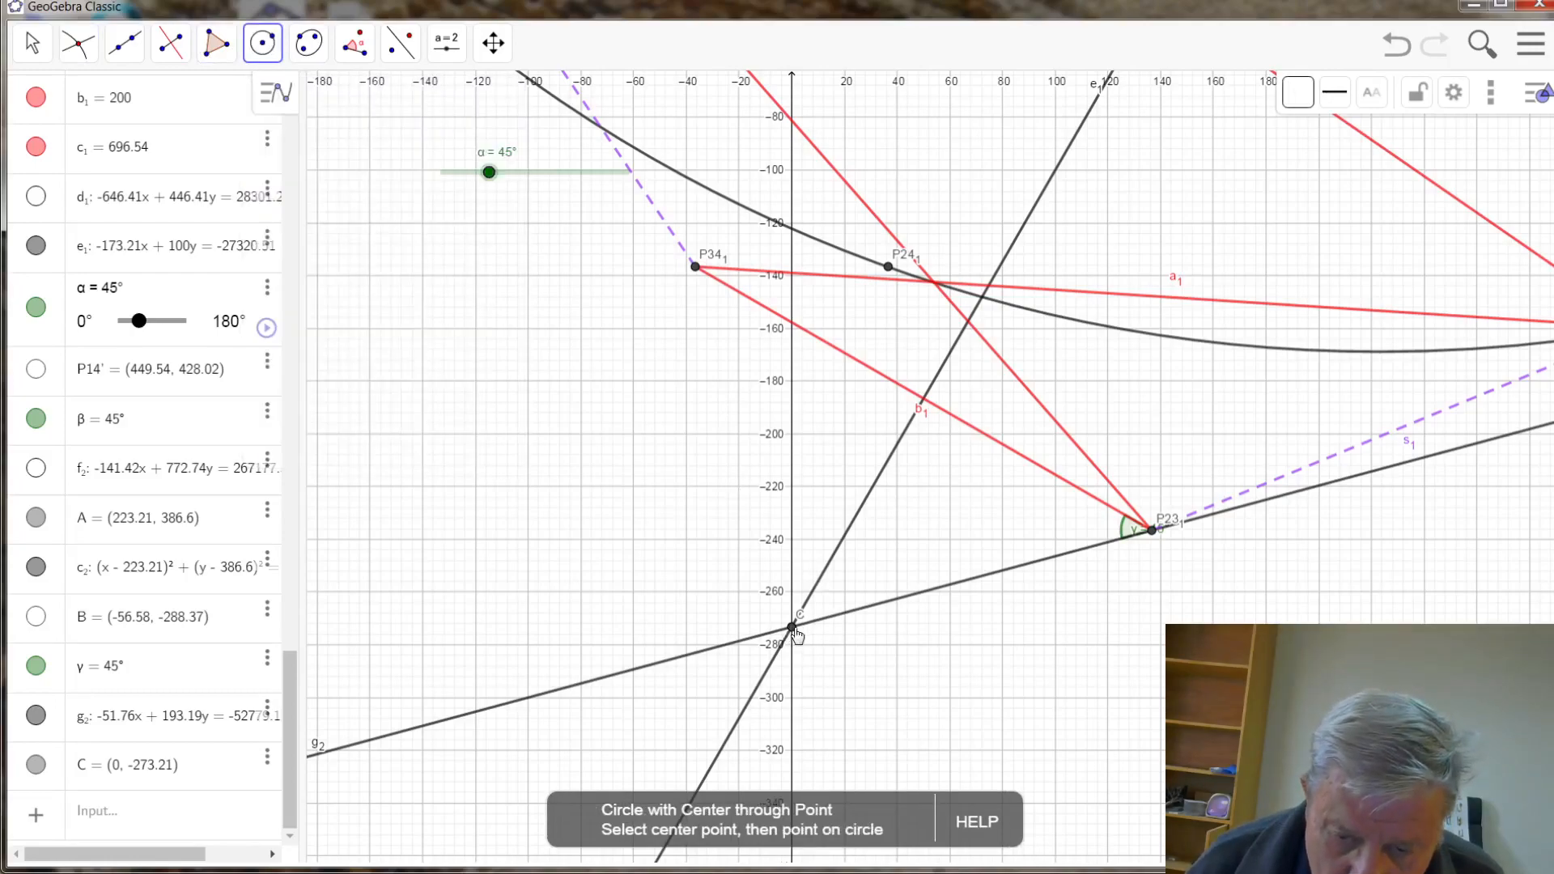
click(793, 628)
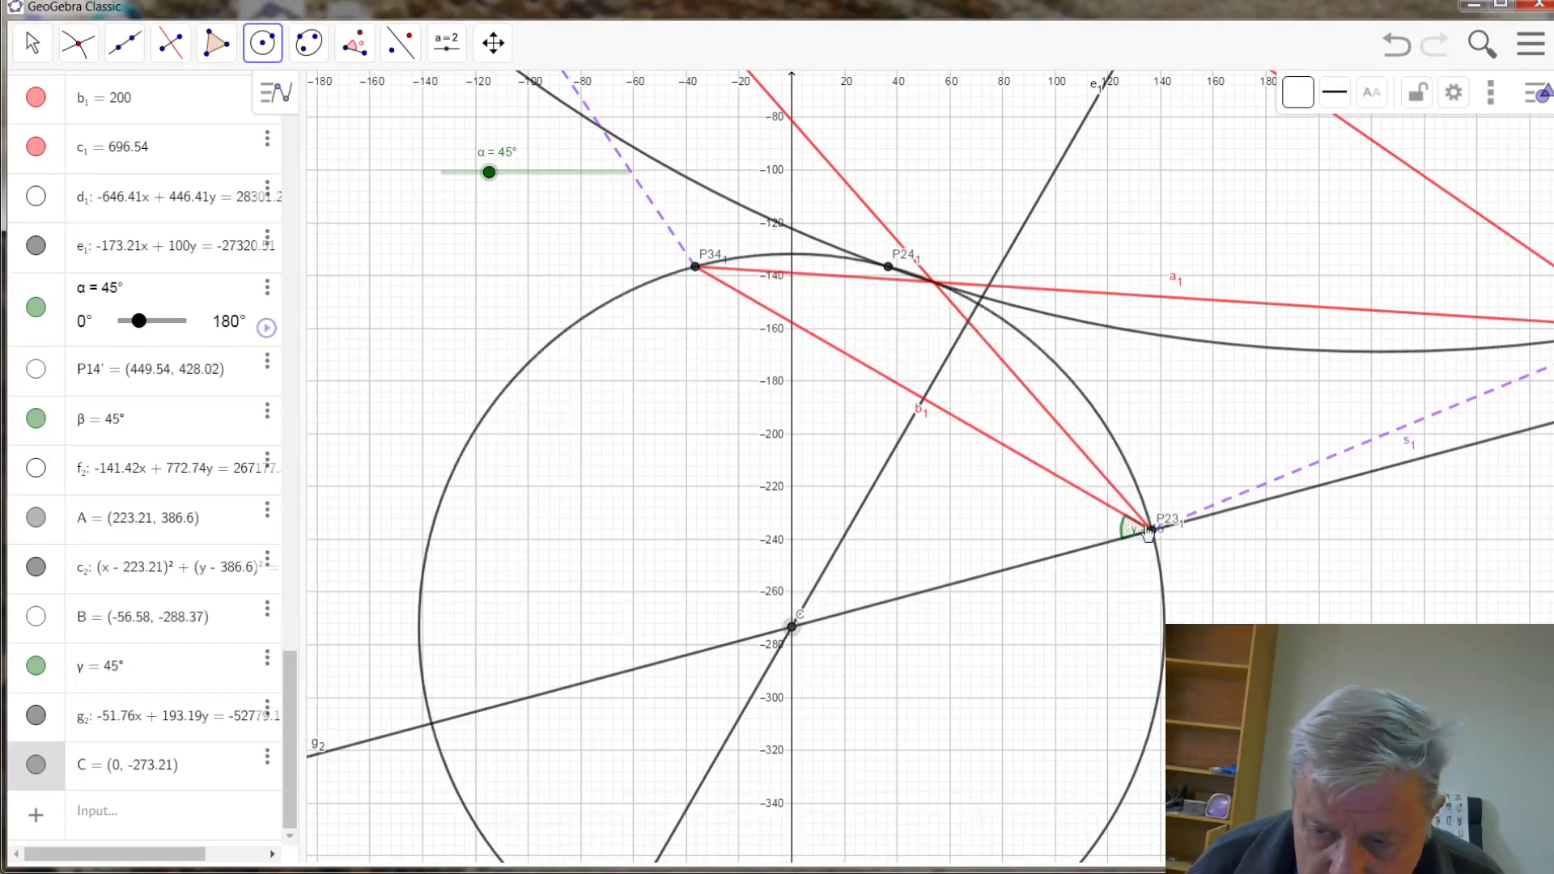
click(1150, 531)
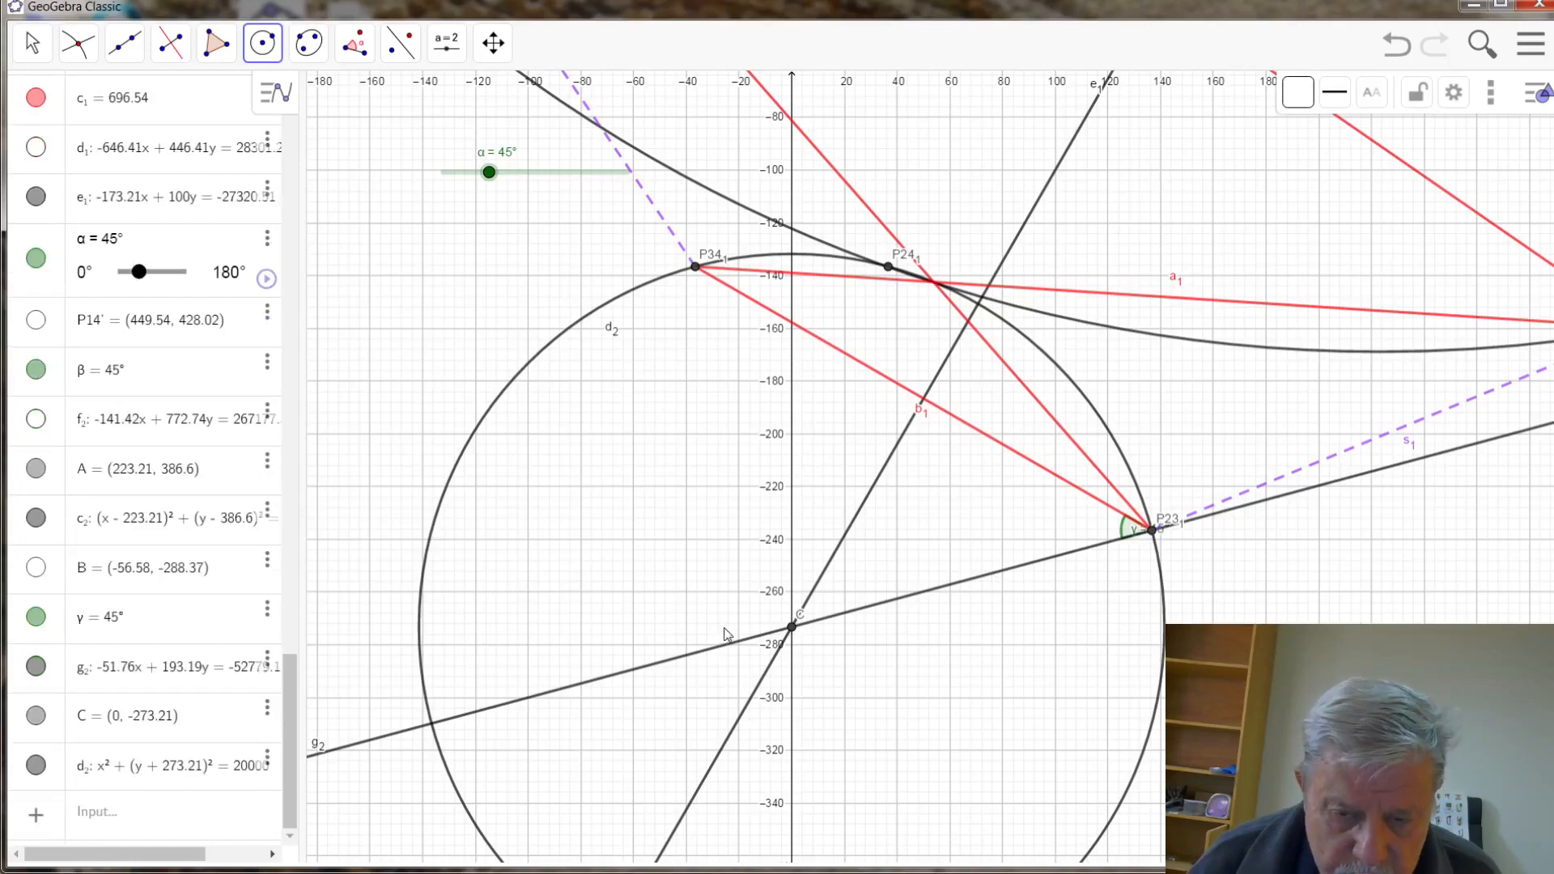
- Hide the line g2 through C and P23_1 and the perpendicular bisector e1
scroll(726, 634, down, 3)
scroll(738, 640, down, 3)
scroll(953, 576, down, 2)
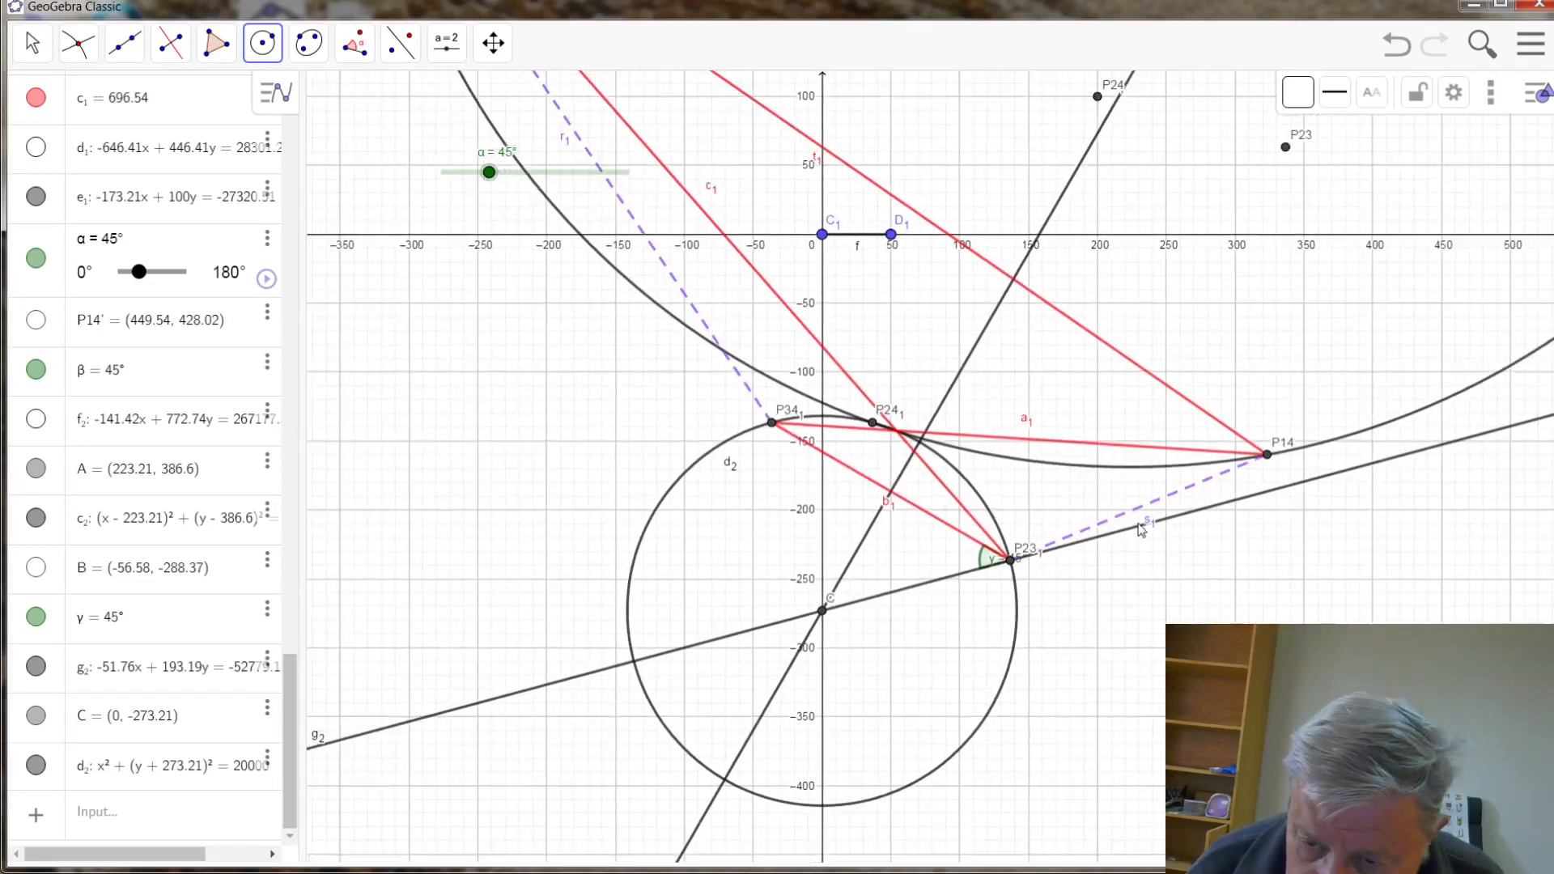
right_click(1136, 534)
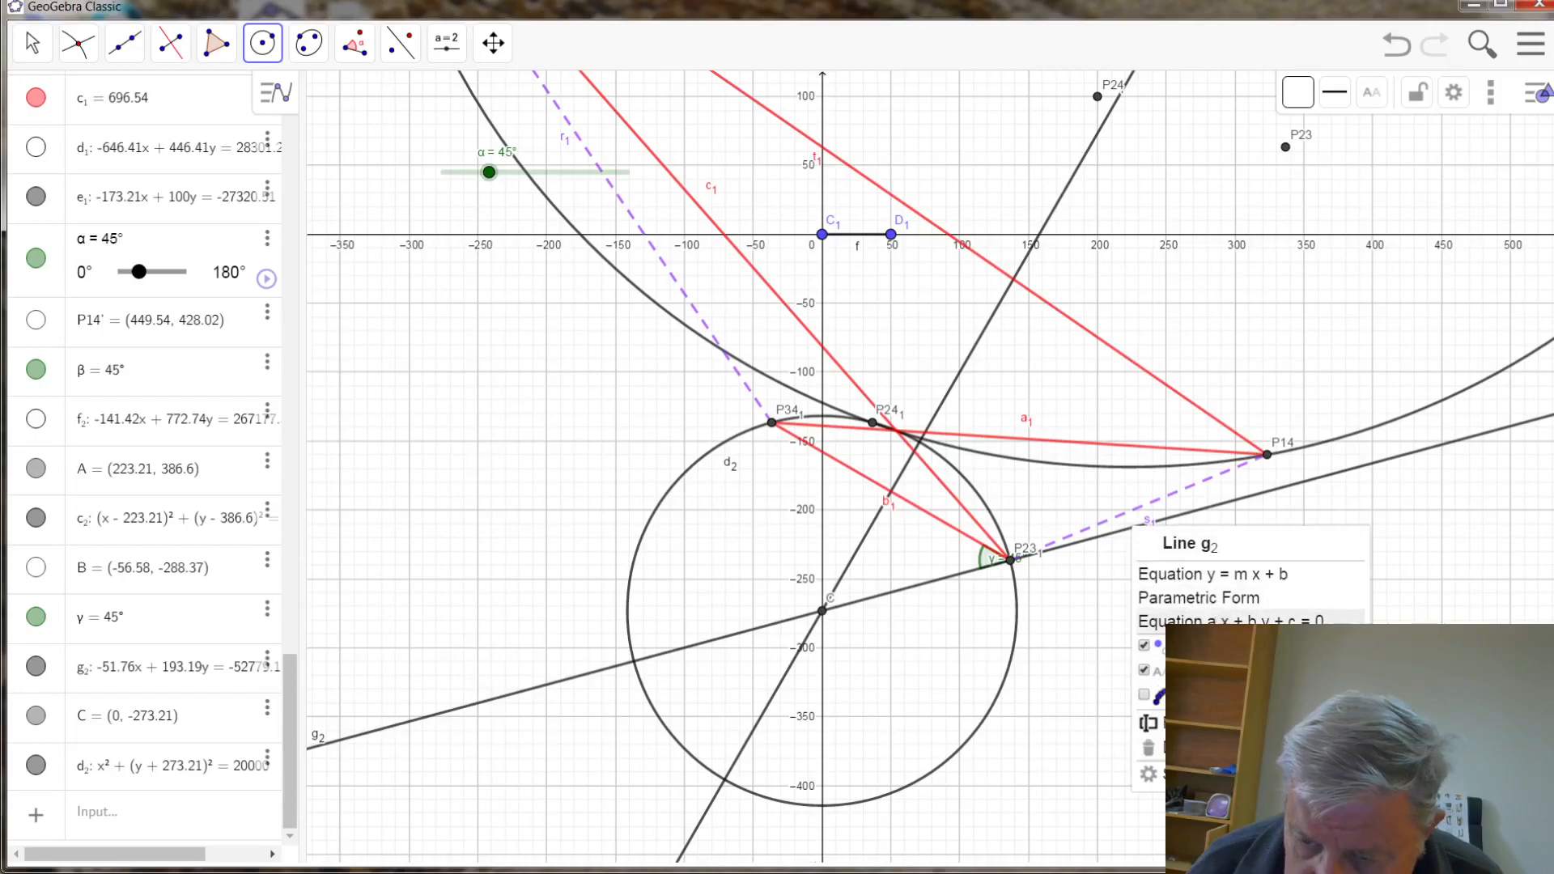
click(1146, 645)
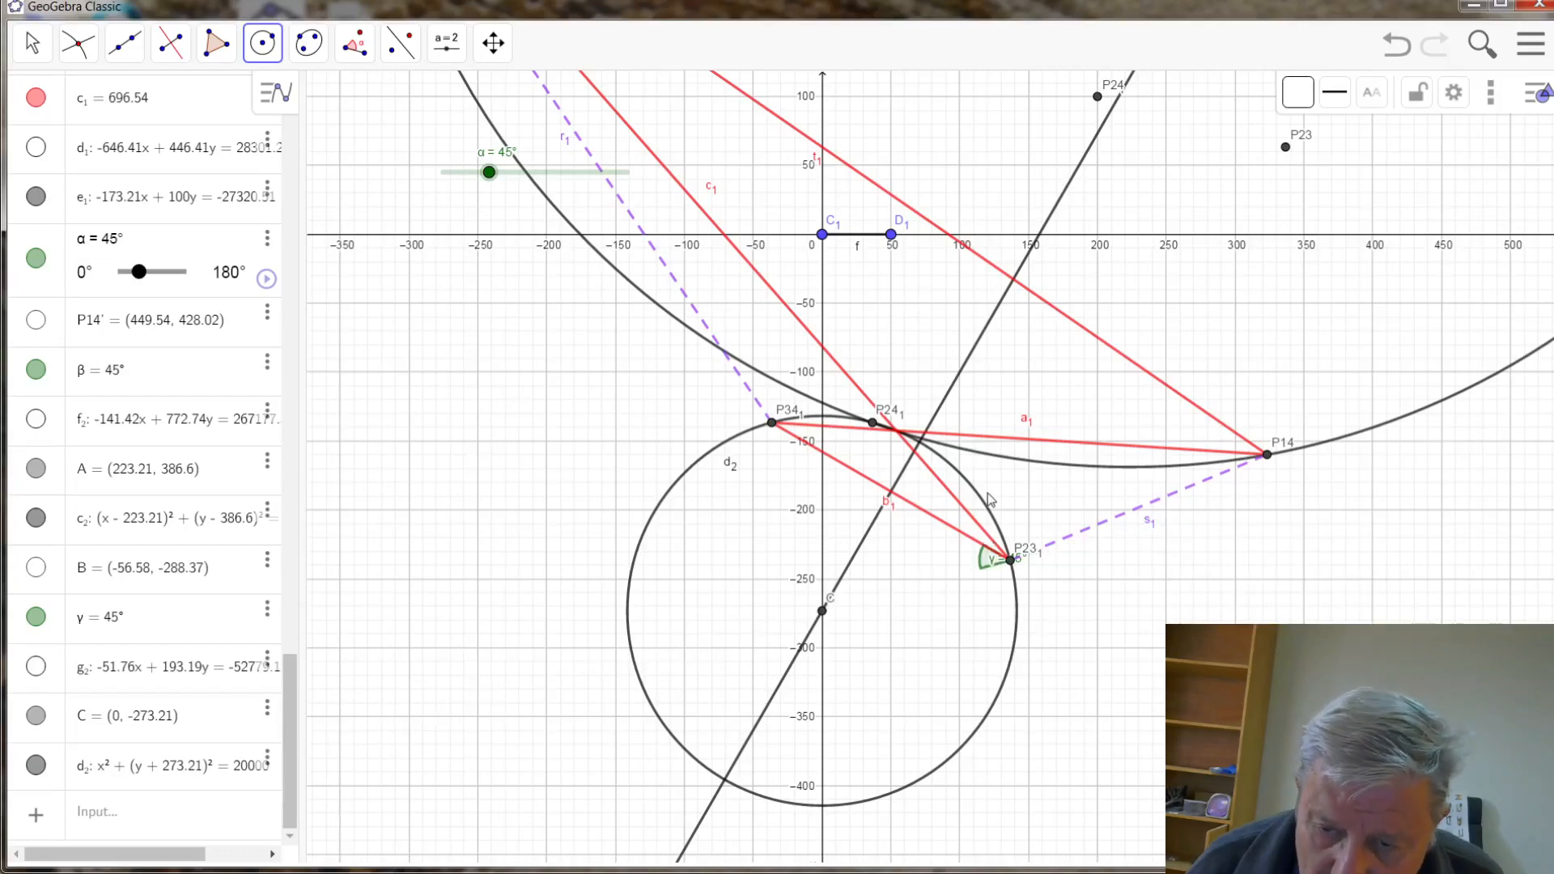
right_click(976, 357)
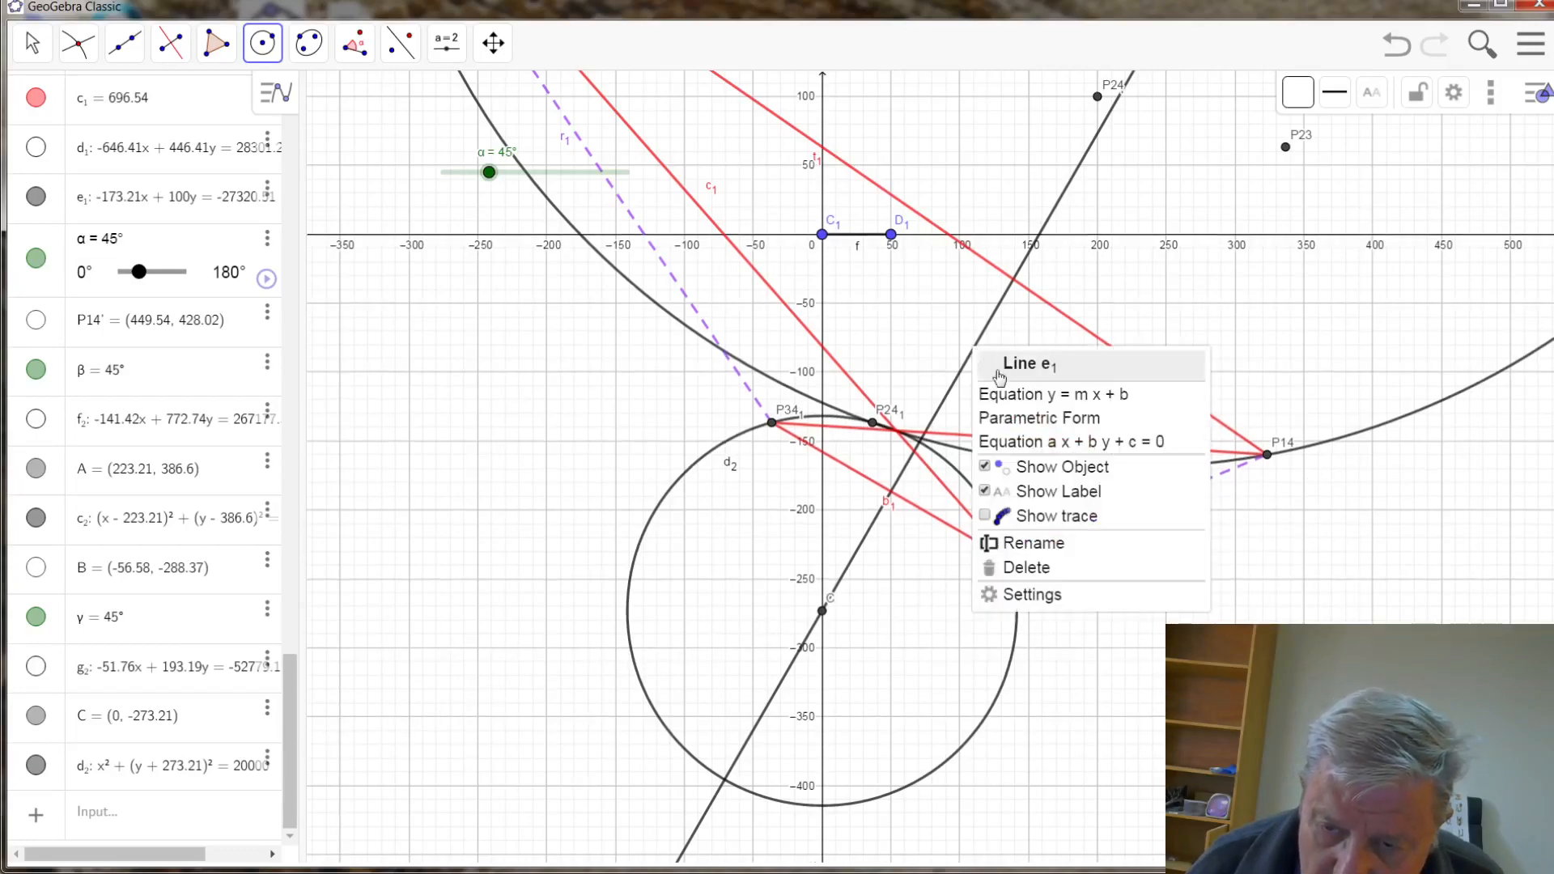
click(1067, 467)
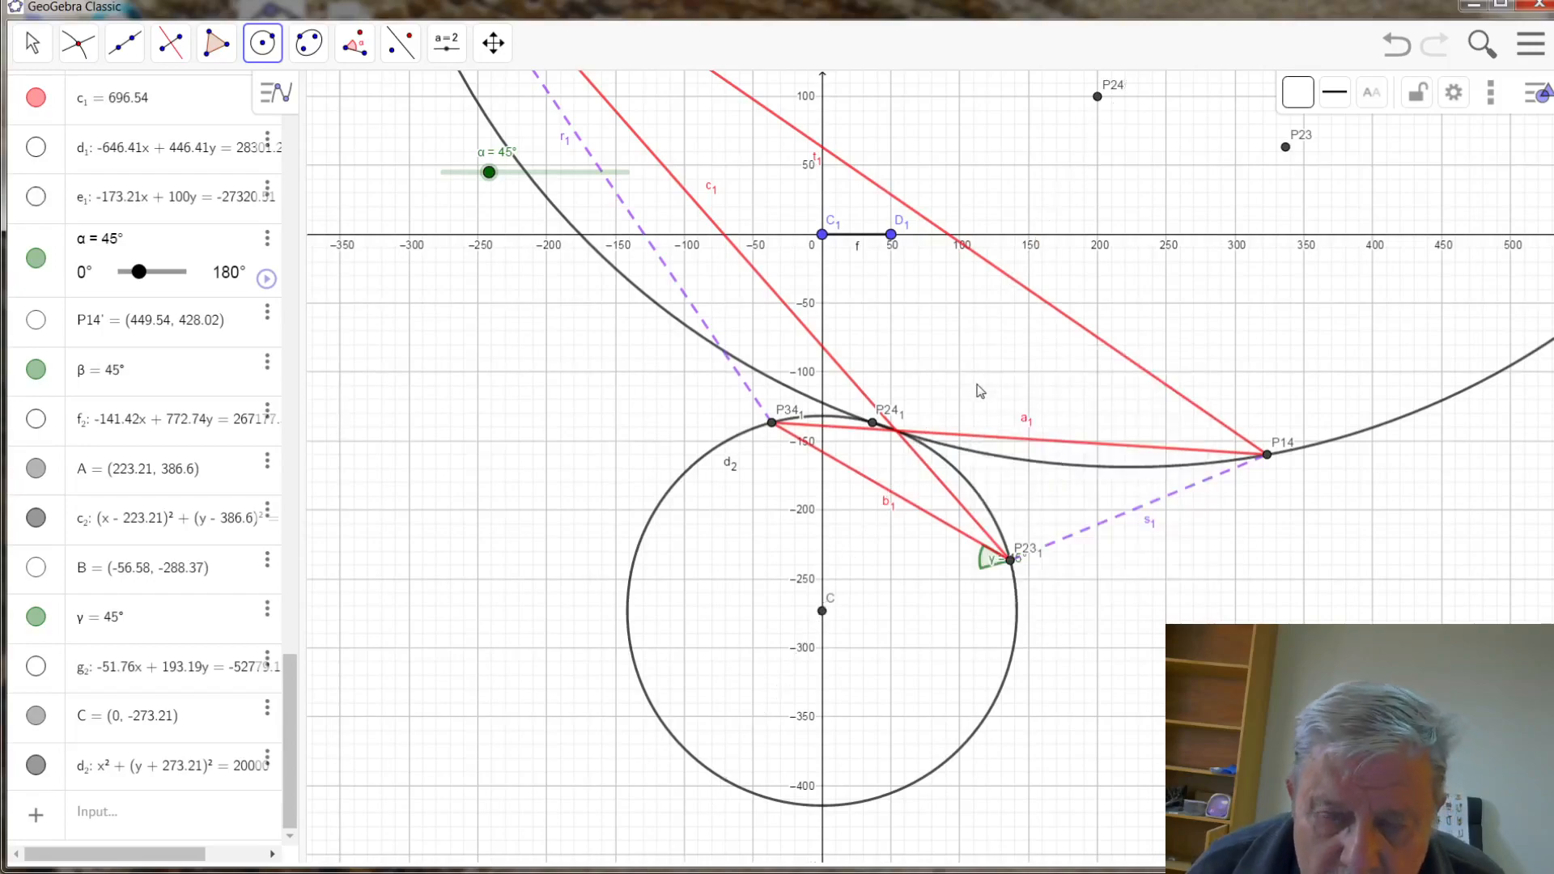
- Set slider α to 14° so the two circles cross each other at two separate points
scroll(974, 390, down, 2)
scroll(992, 405, down, 2)
scroll(1011, 402, down, 3)
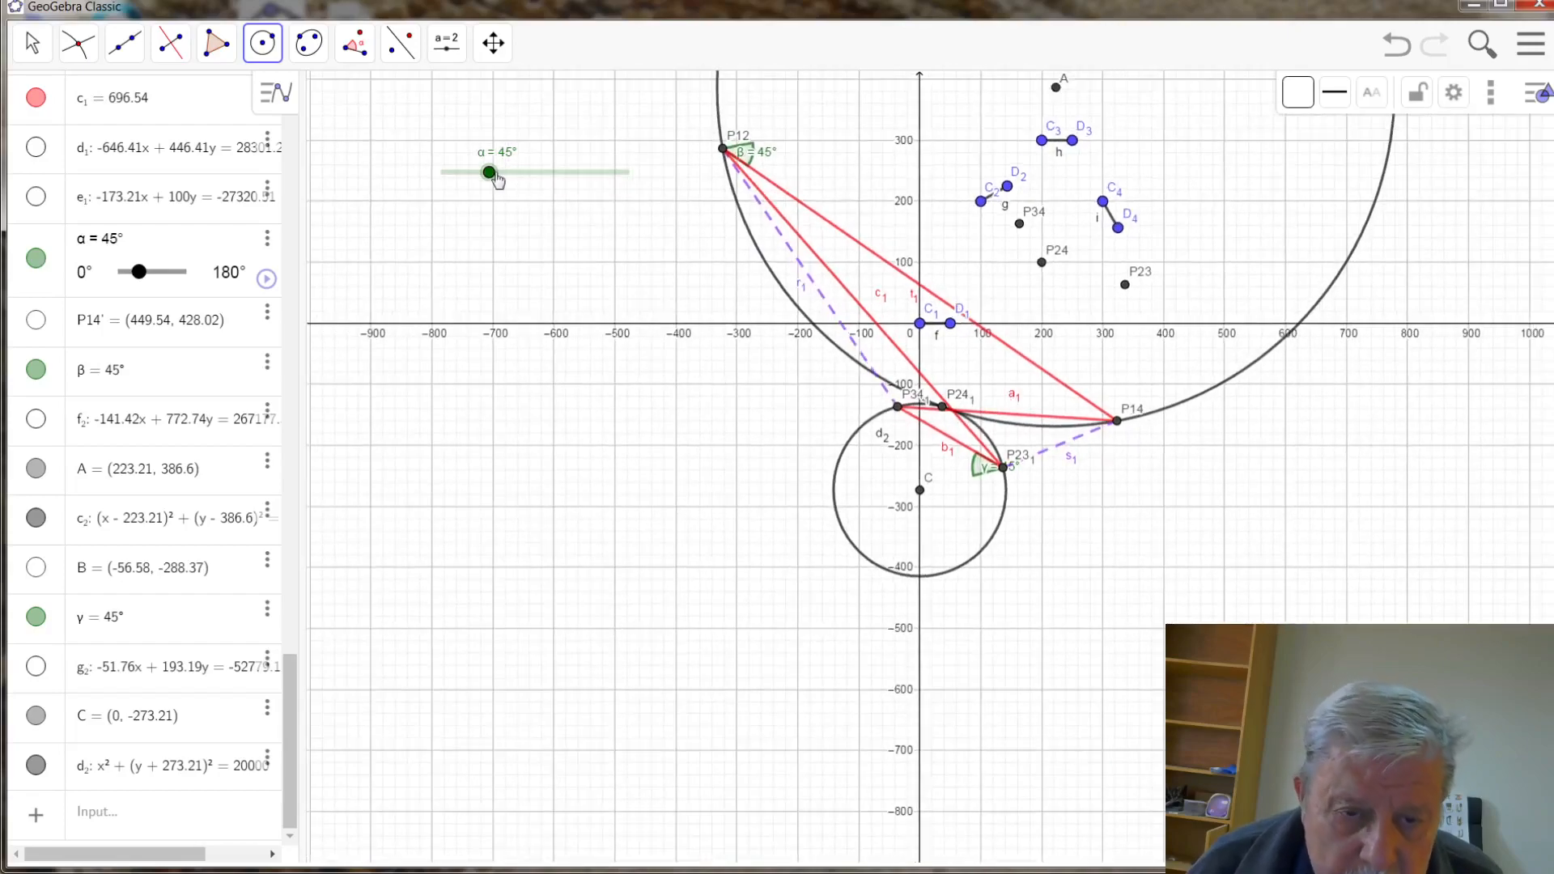
drag(489, 171, 461, 212)
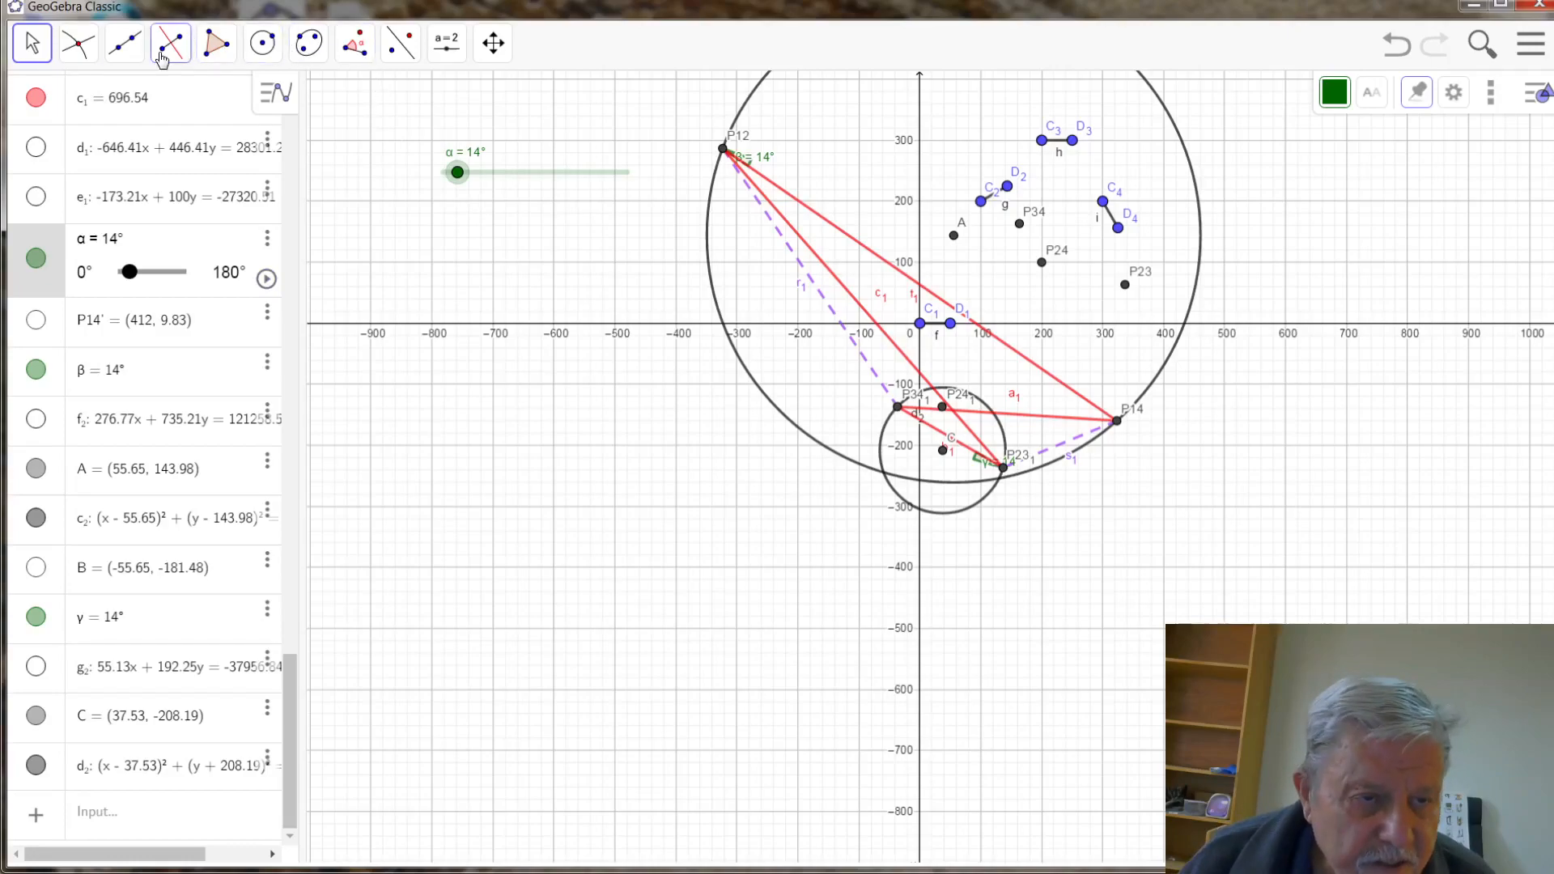
- Mark both intersection points of the large circle centered at A and the small circle centered at C
click(77, 44)
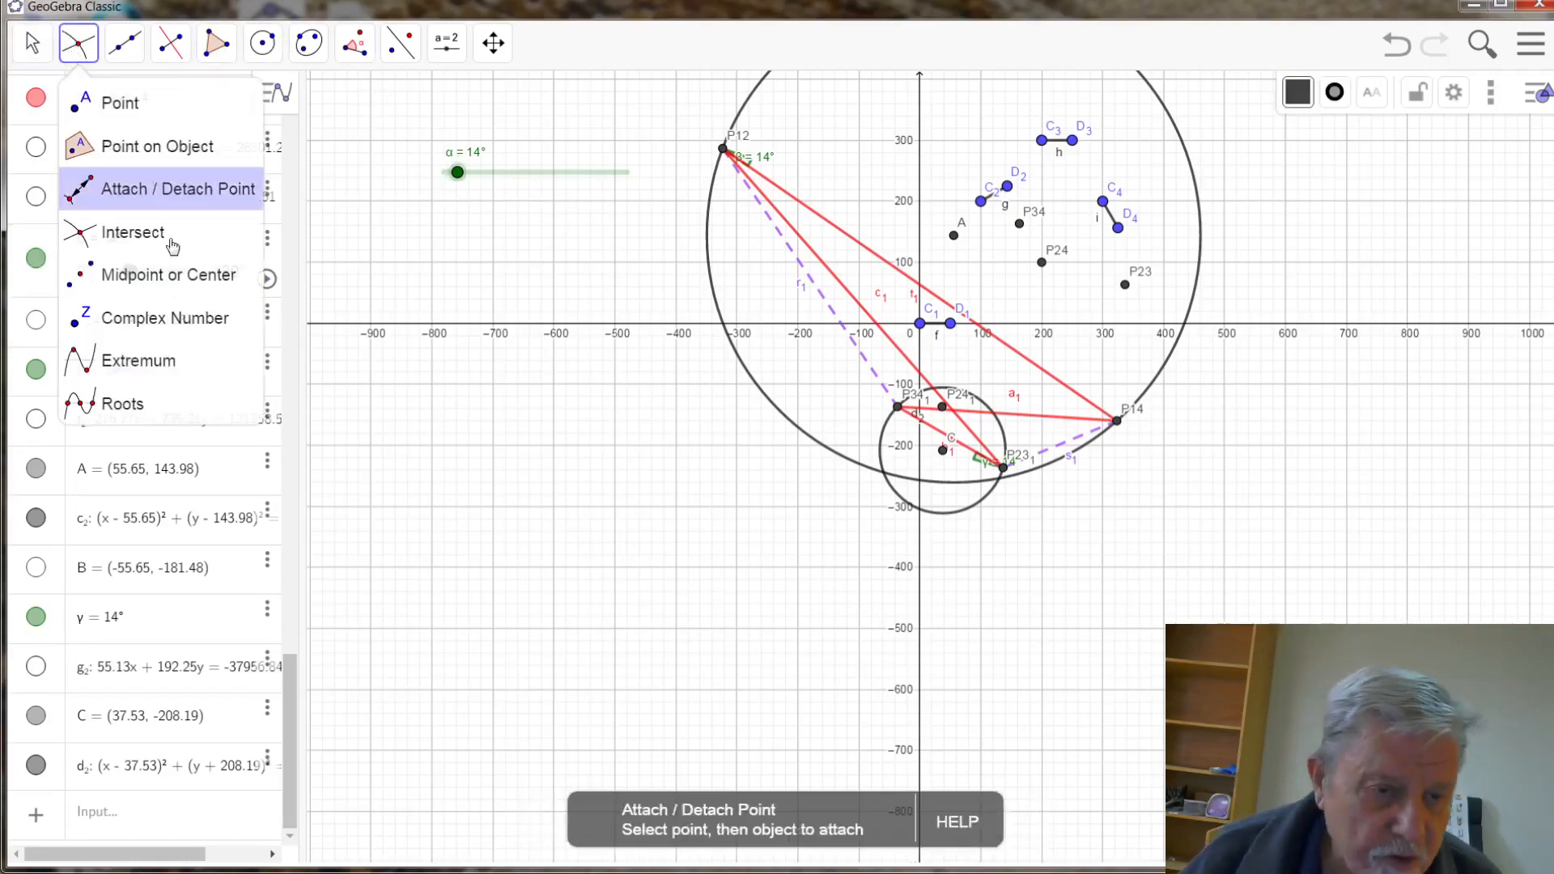
click(130, 233)
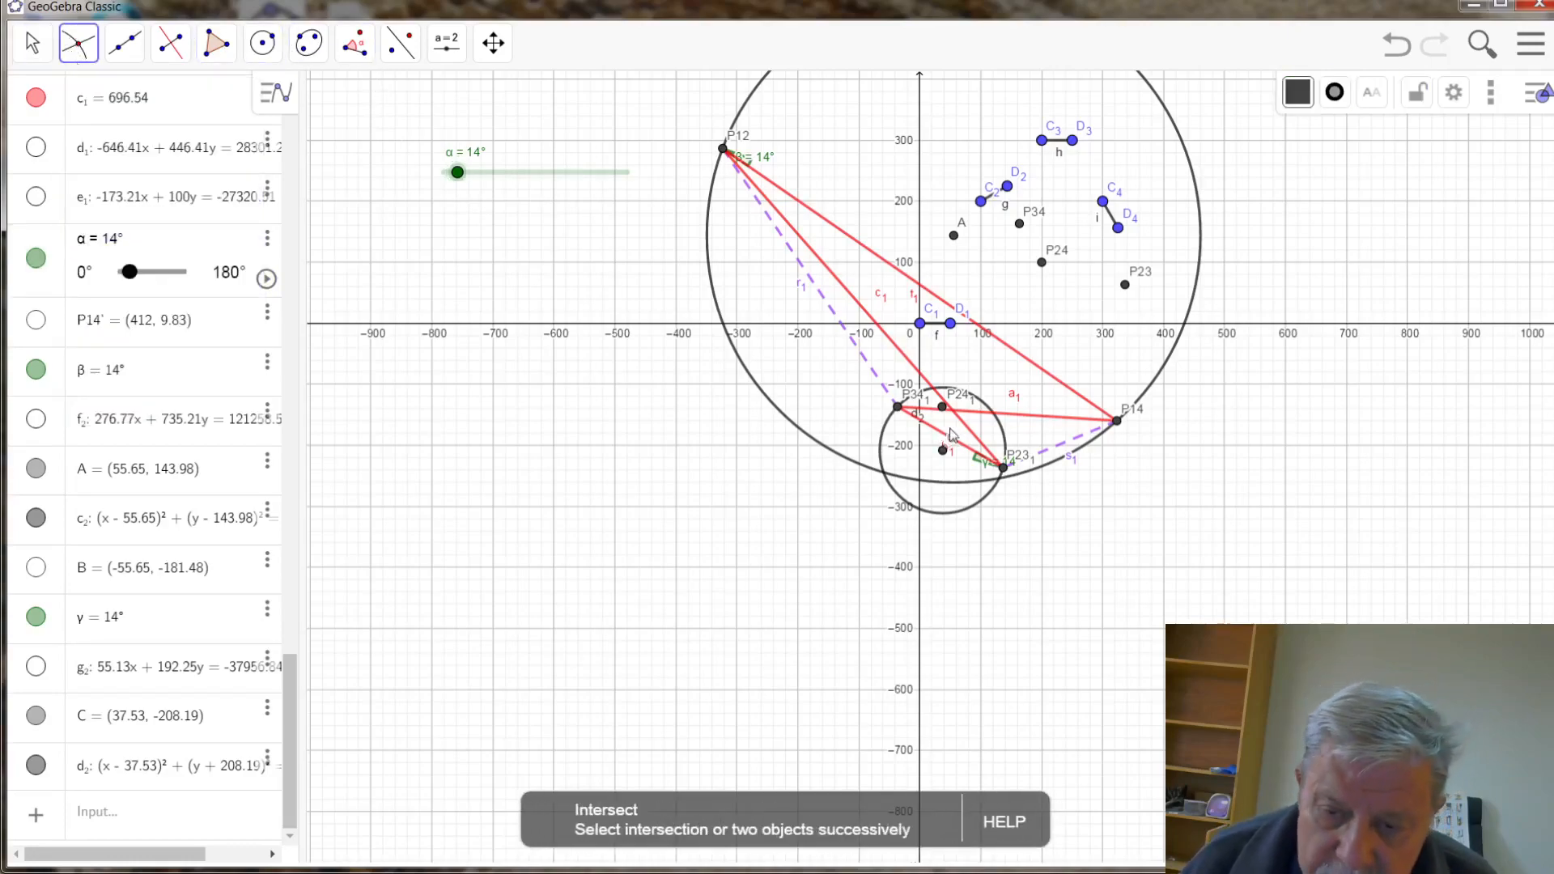
click(884, 473)
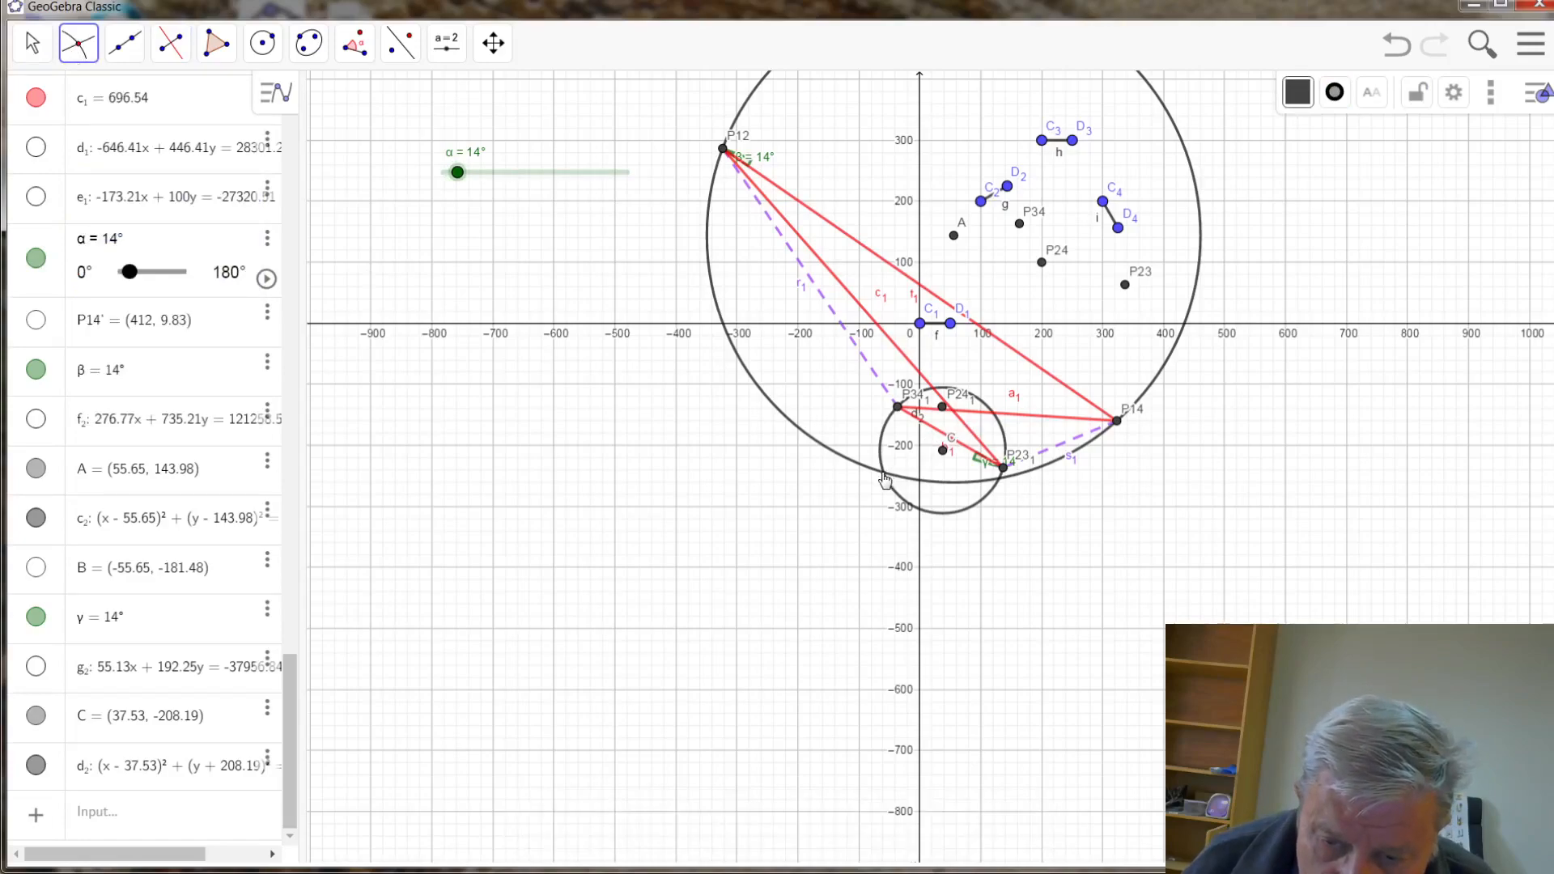
click(1000, 480)
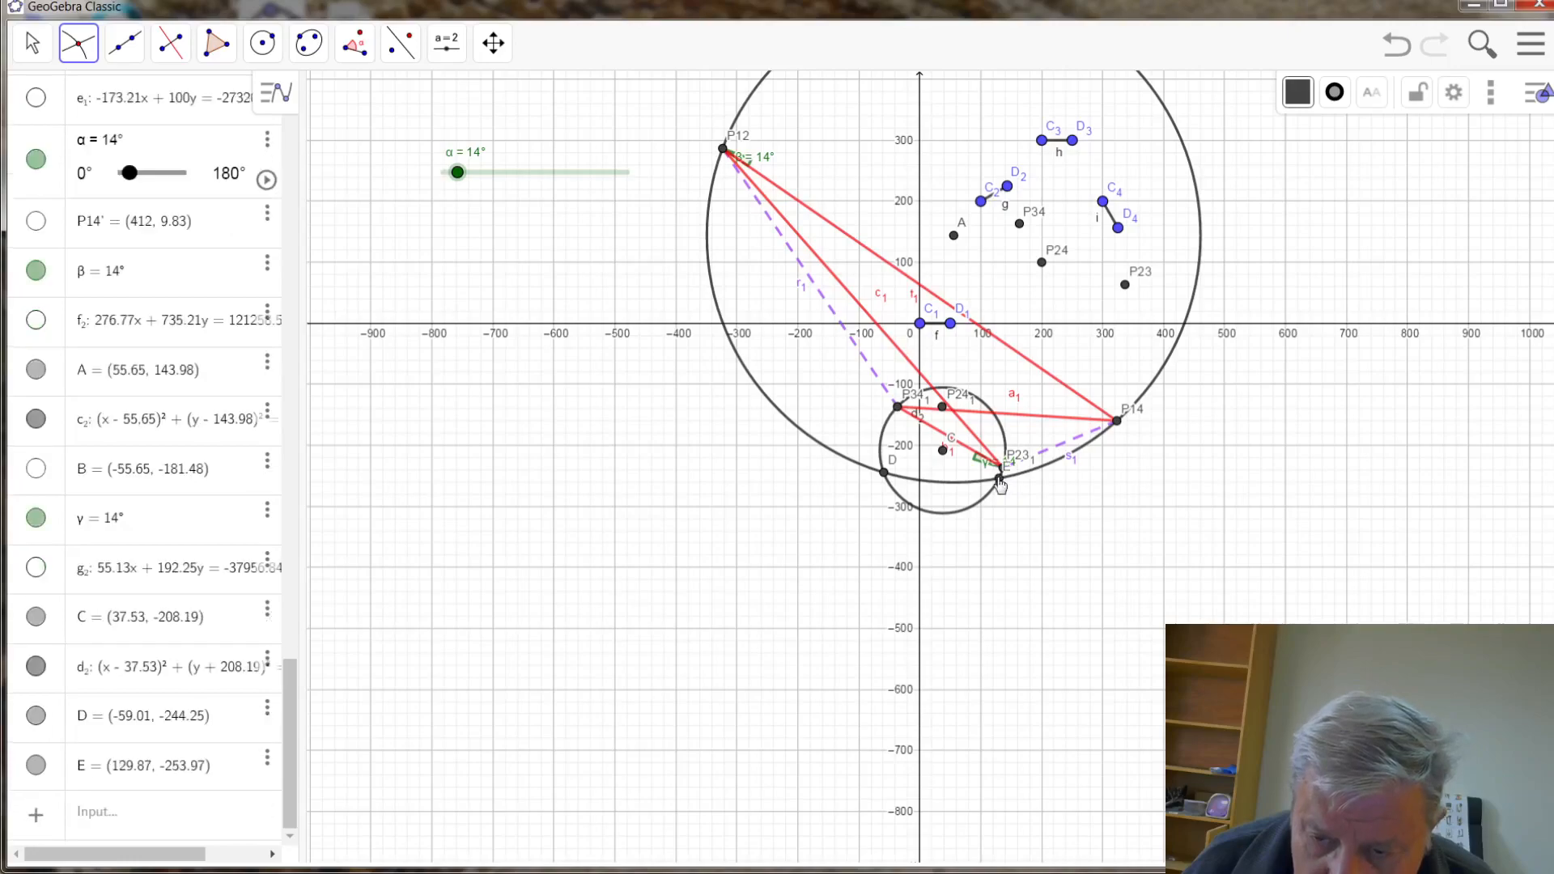
- Rename circle intersection point D as K
right_click(885, 476)
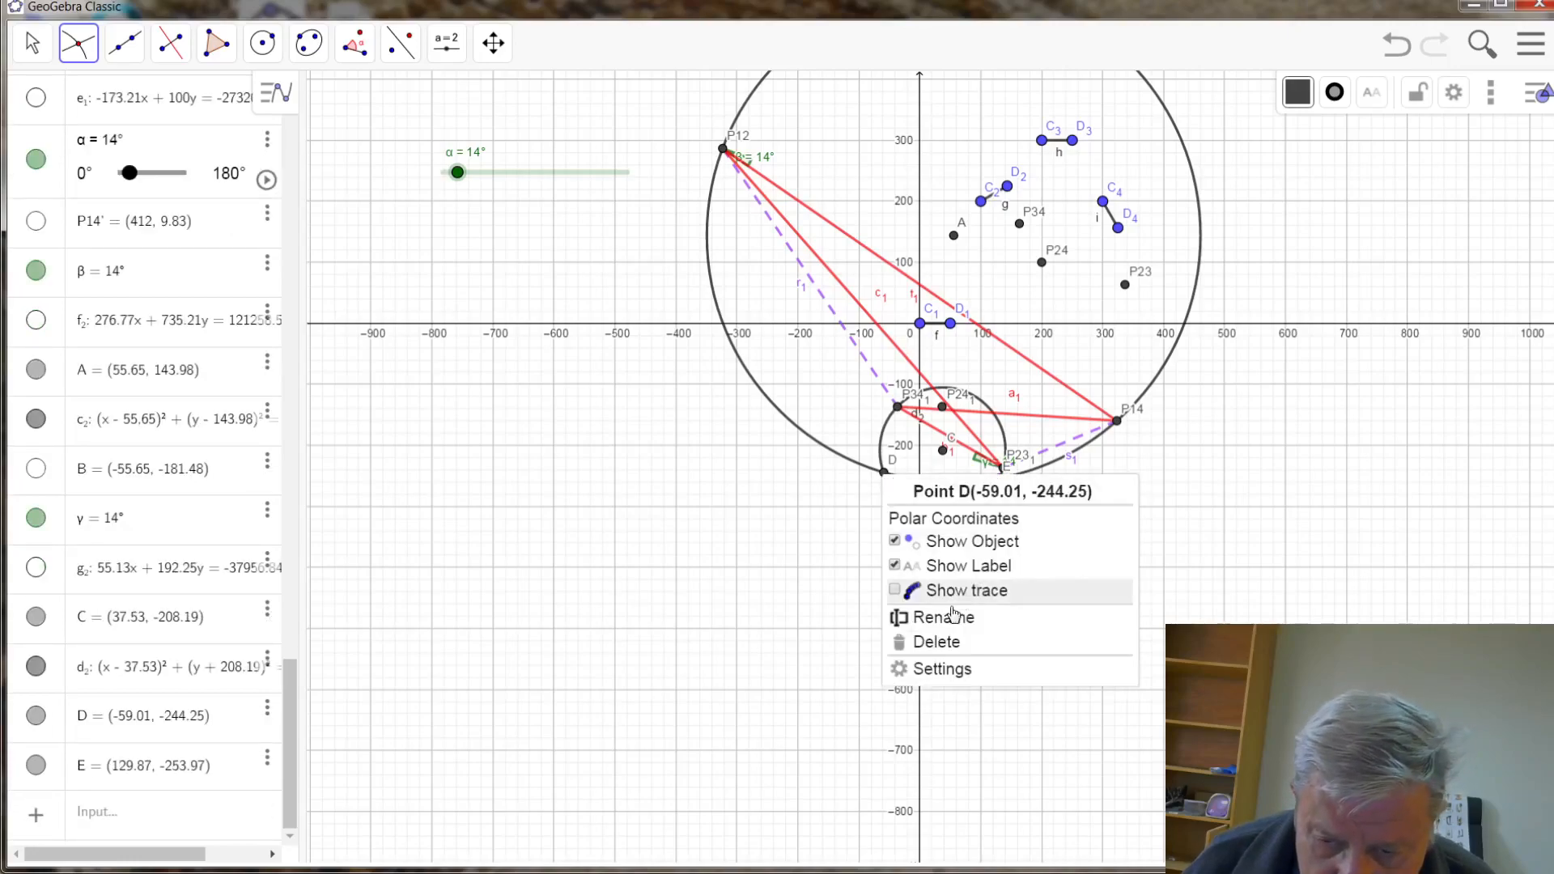
click(946, 611)
drag(598, 451, 544, 452)
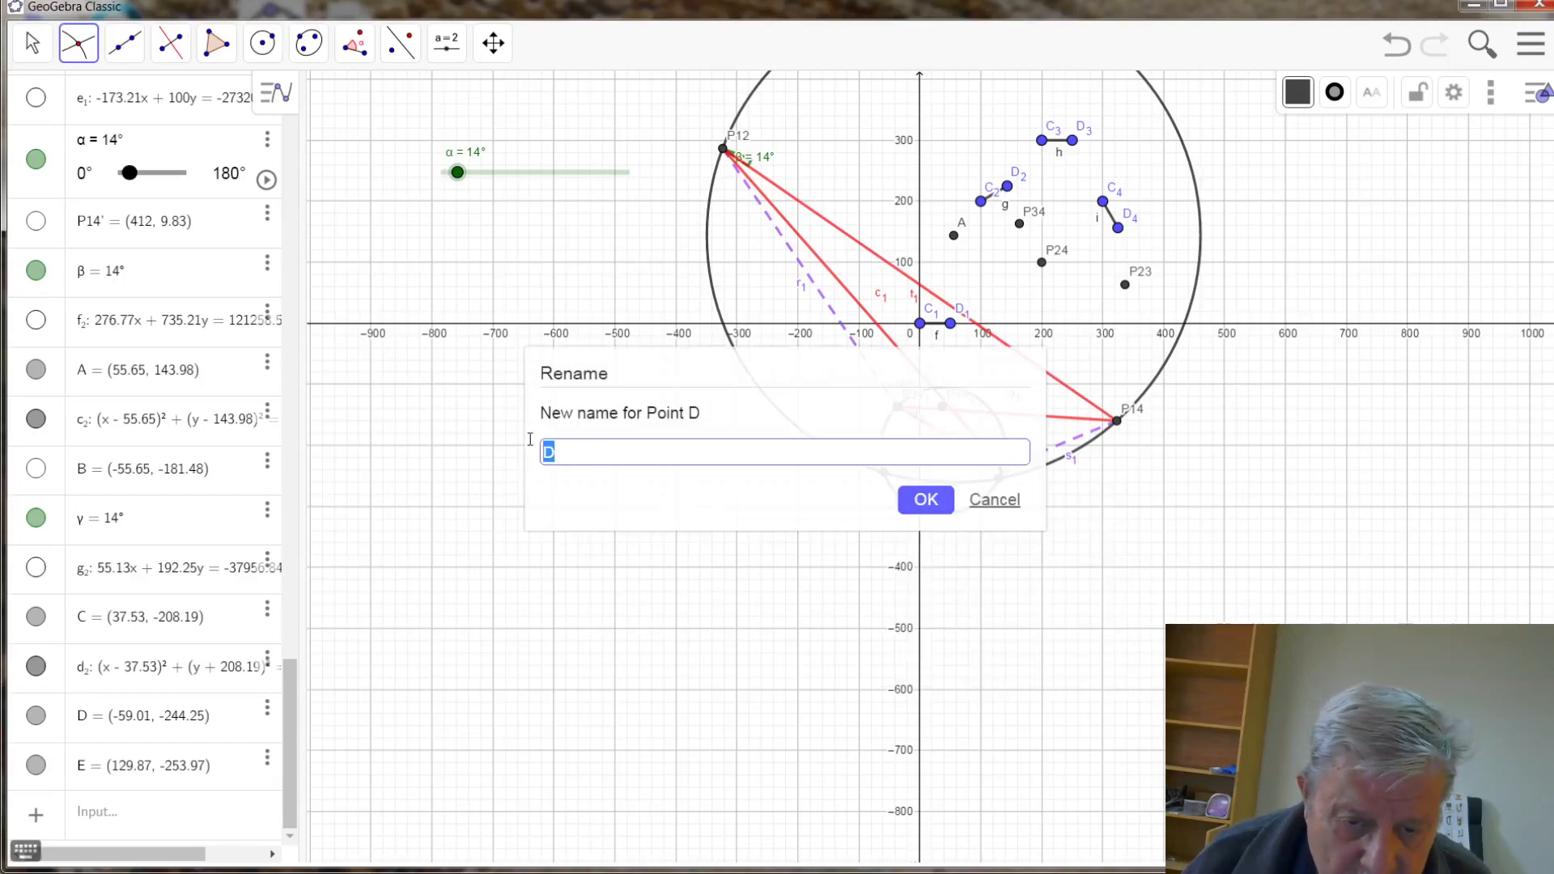
text(K)
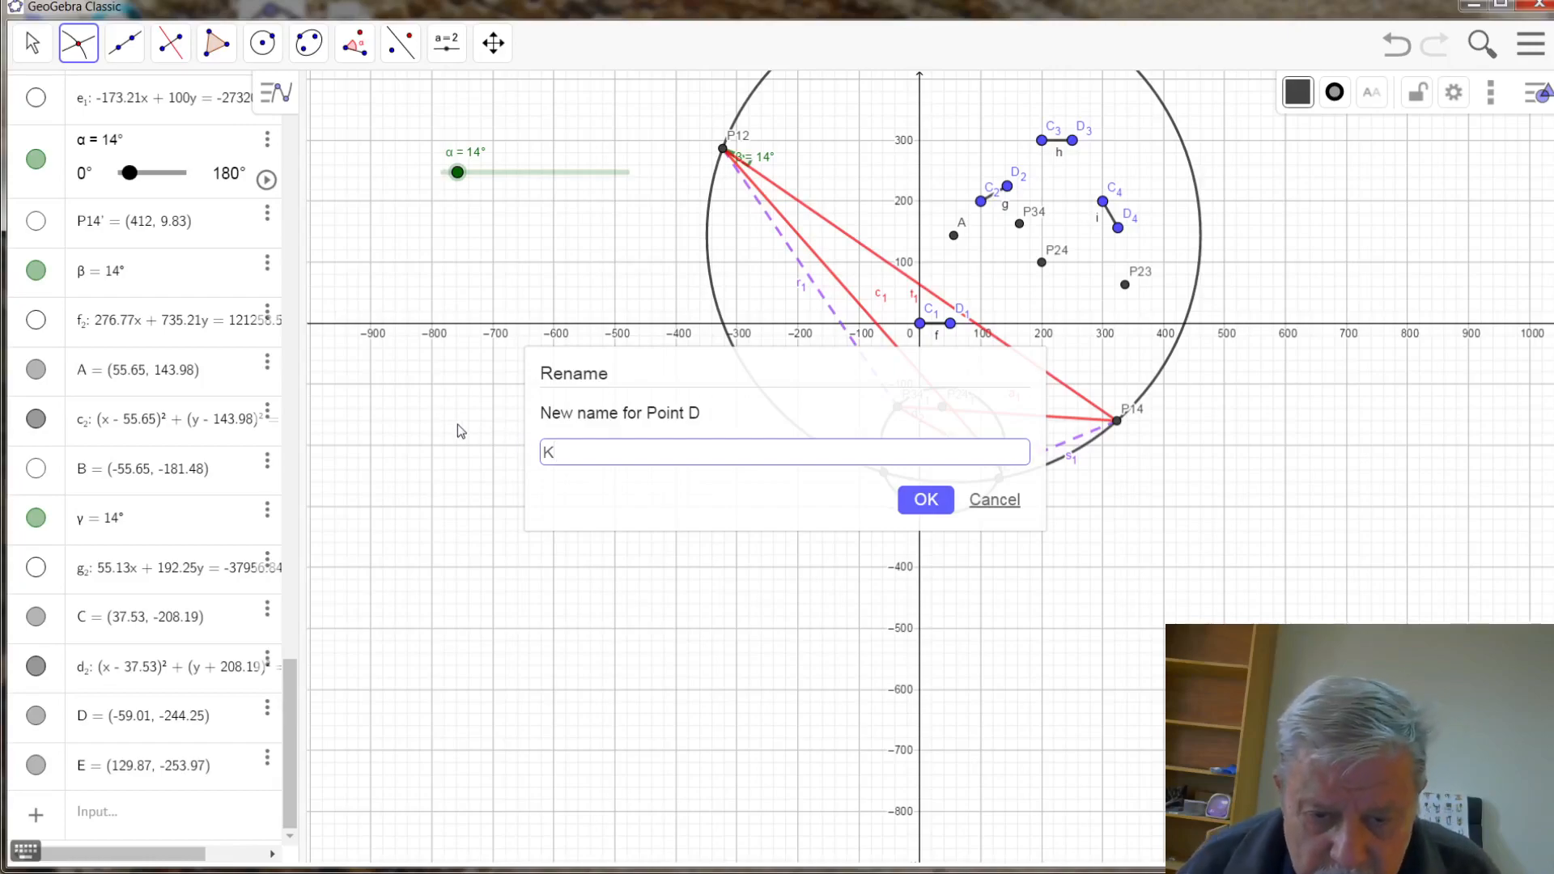
click(927, 501)
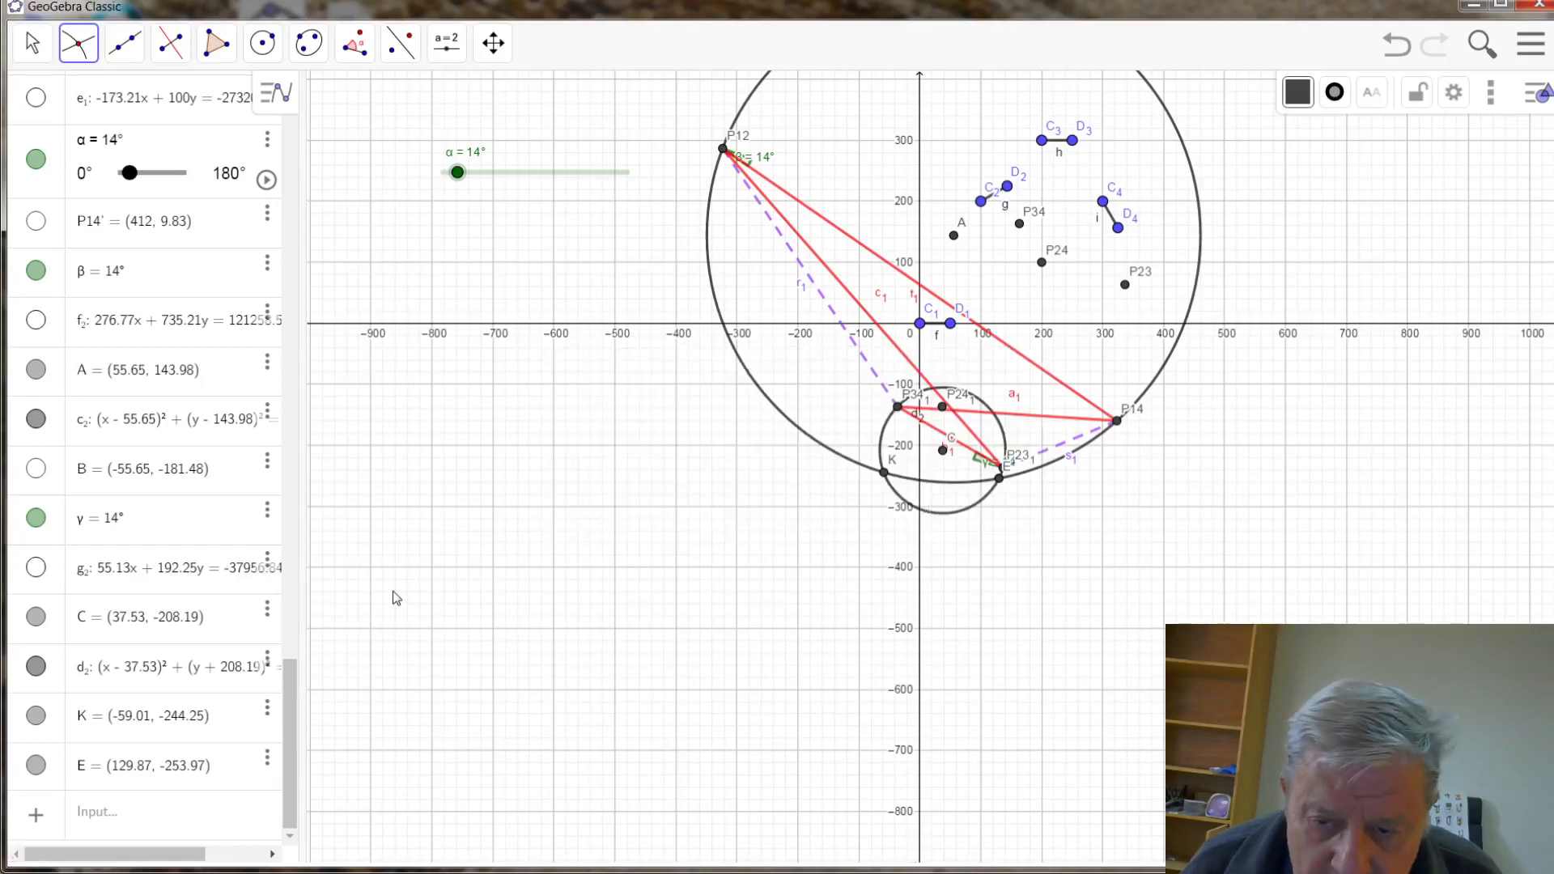
right_click(999, 481)
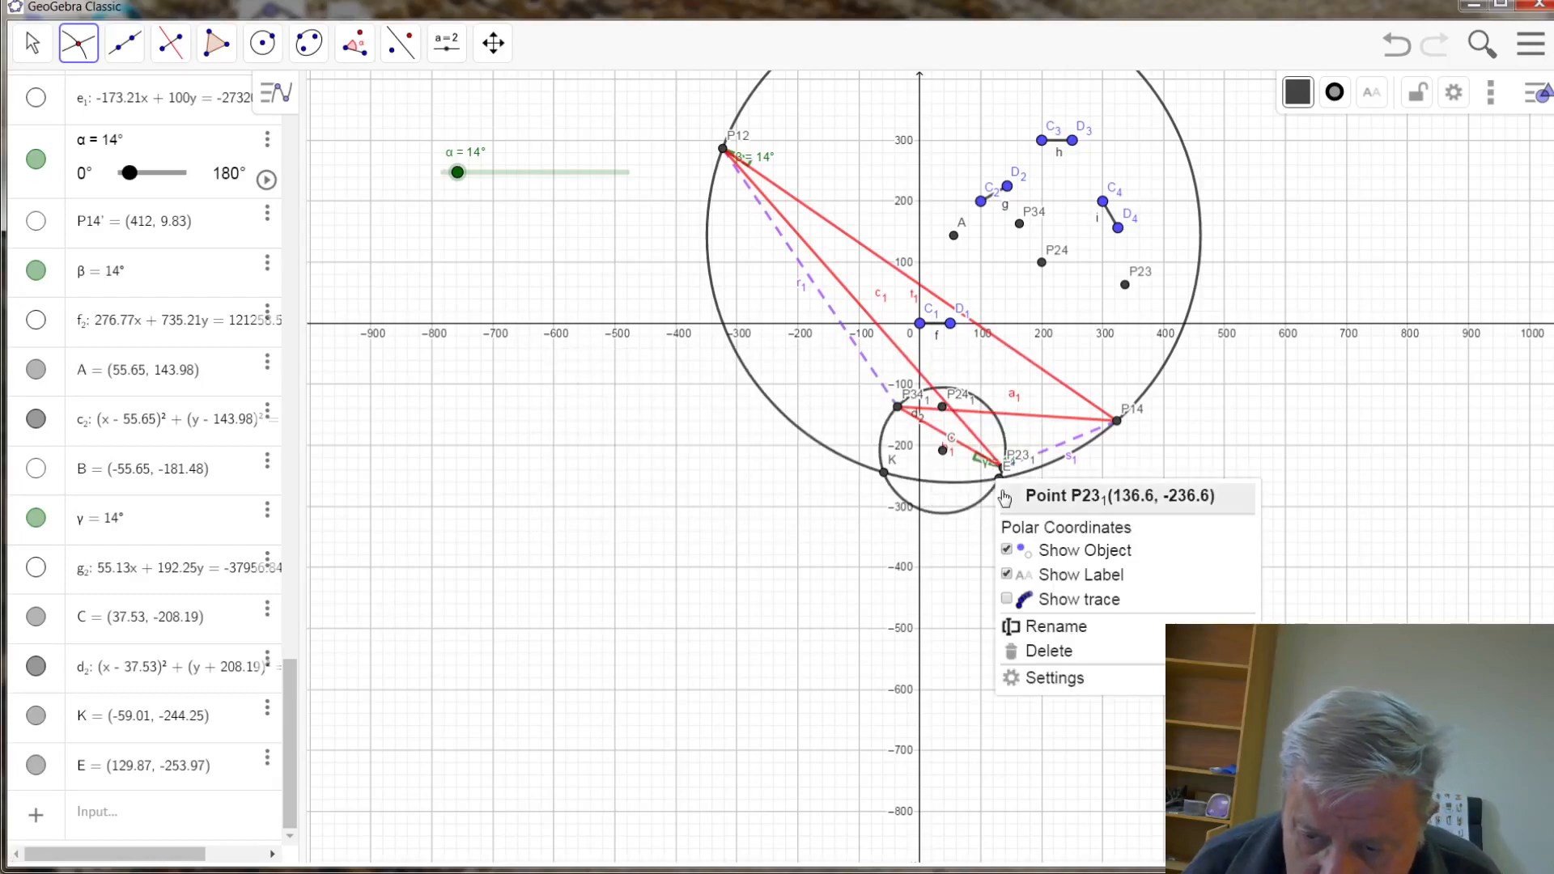
click(1053, 628)
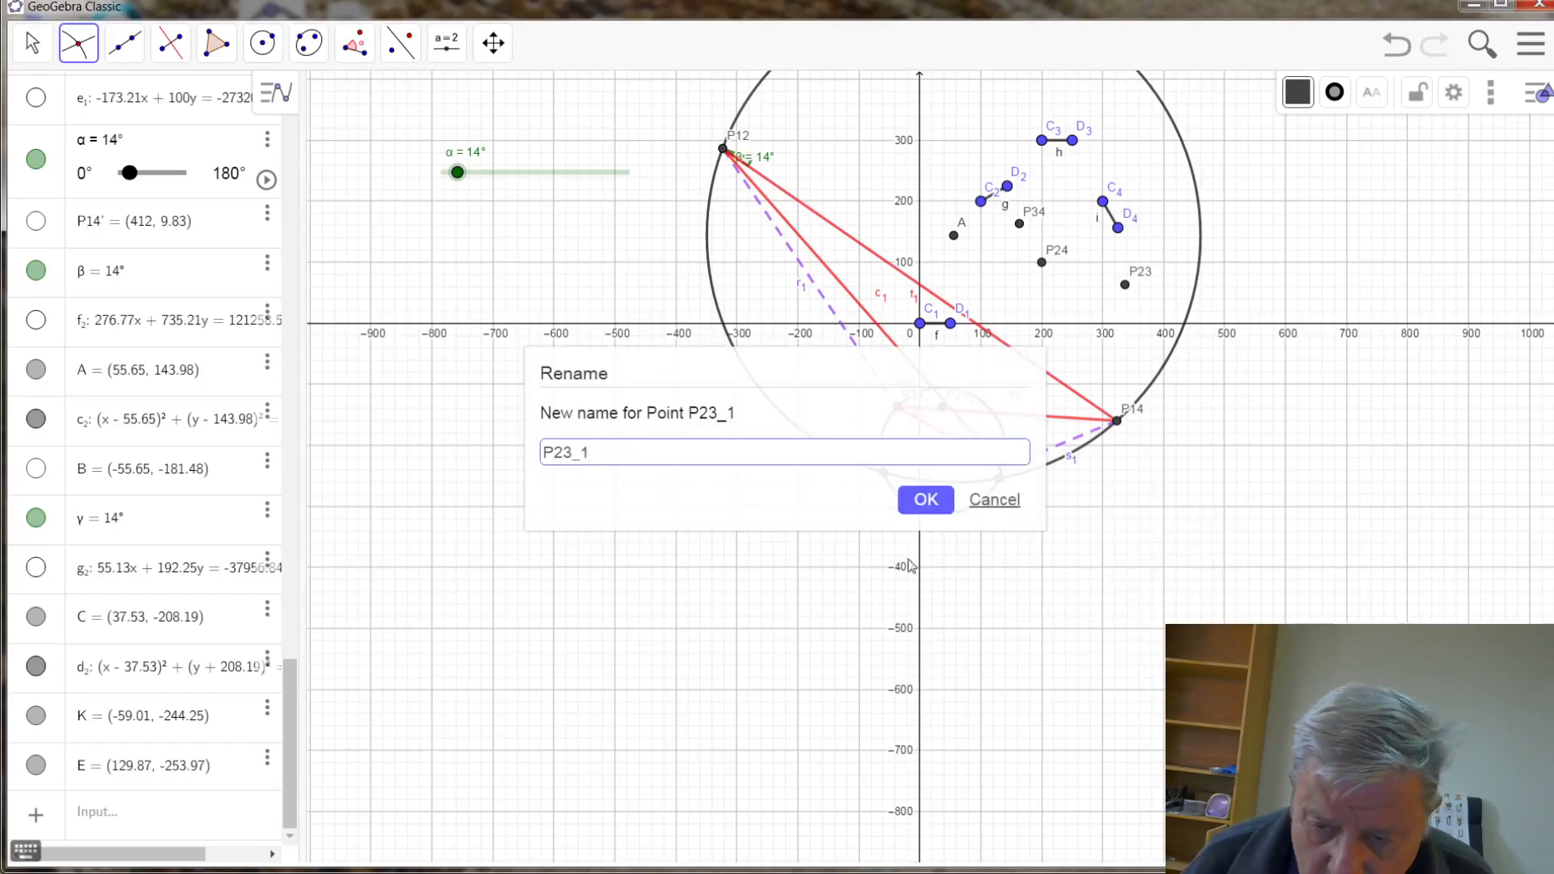
click(983, 501)
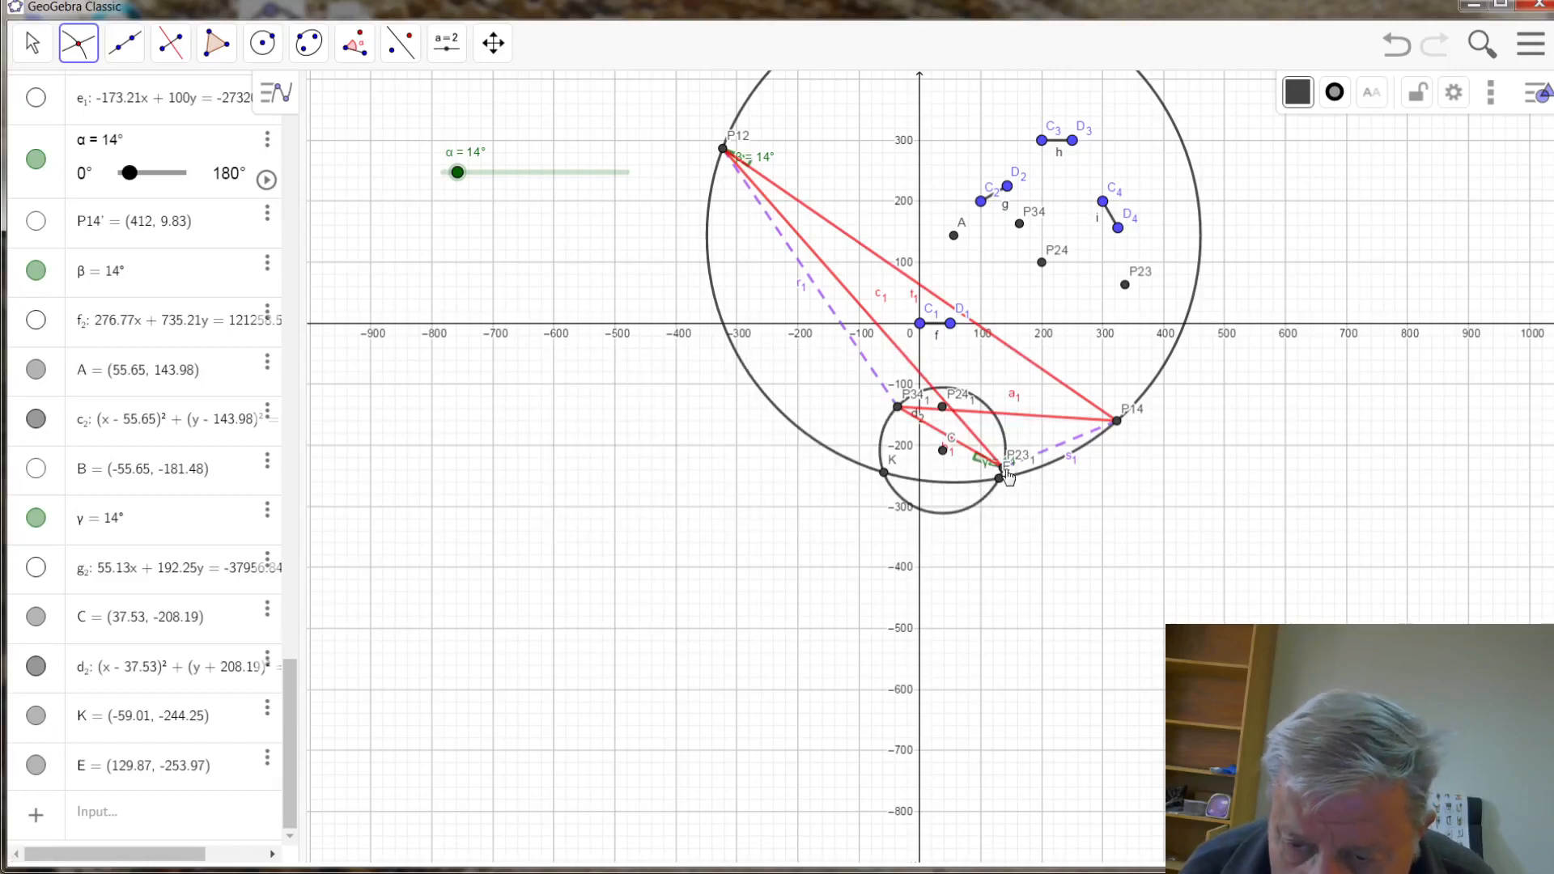
- Rename point E, the circles' intersection just below P23₁, to K'
scroll(1024, 493, up, 3)
scroll(988, 492, up, 4)
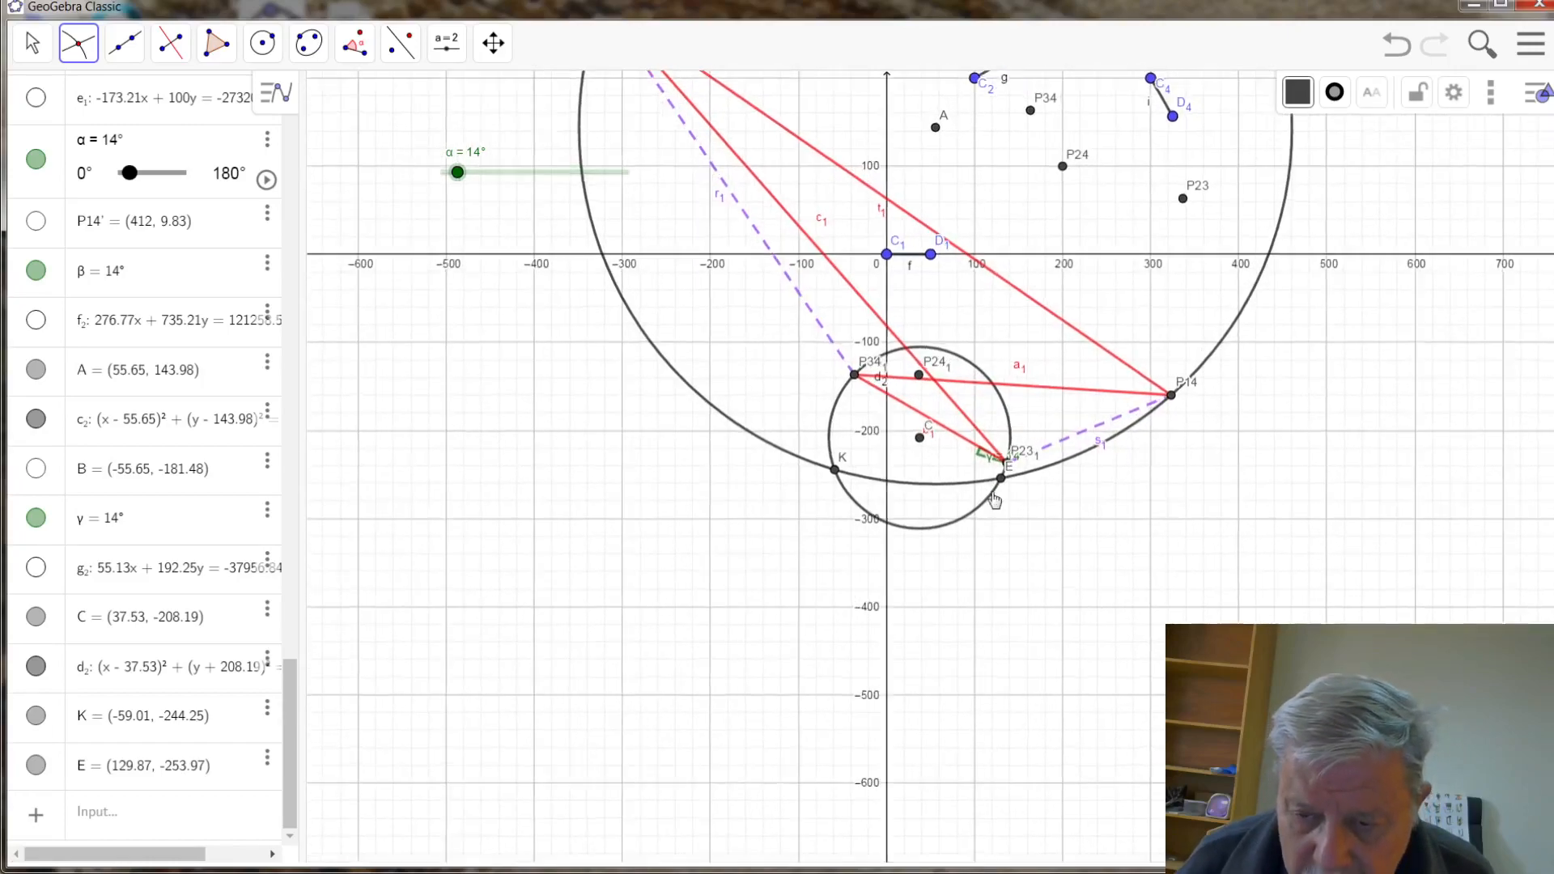
scroll(1008, 480, up, 1)
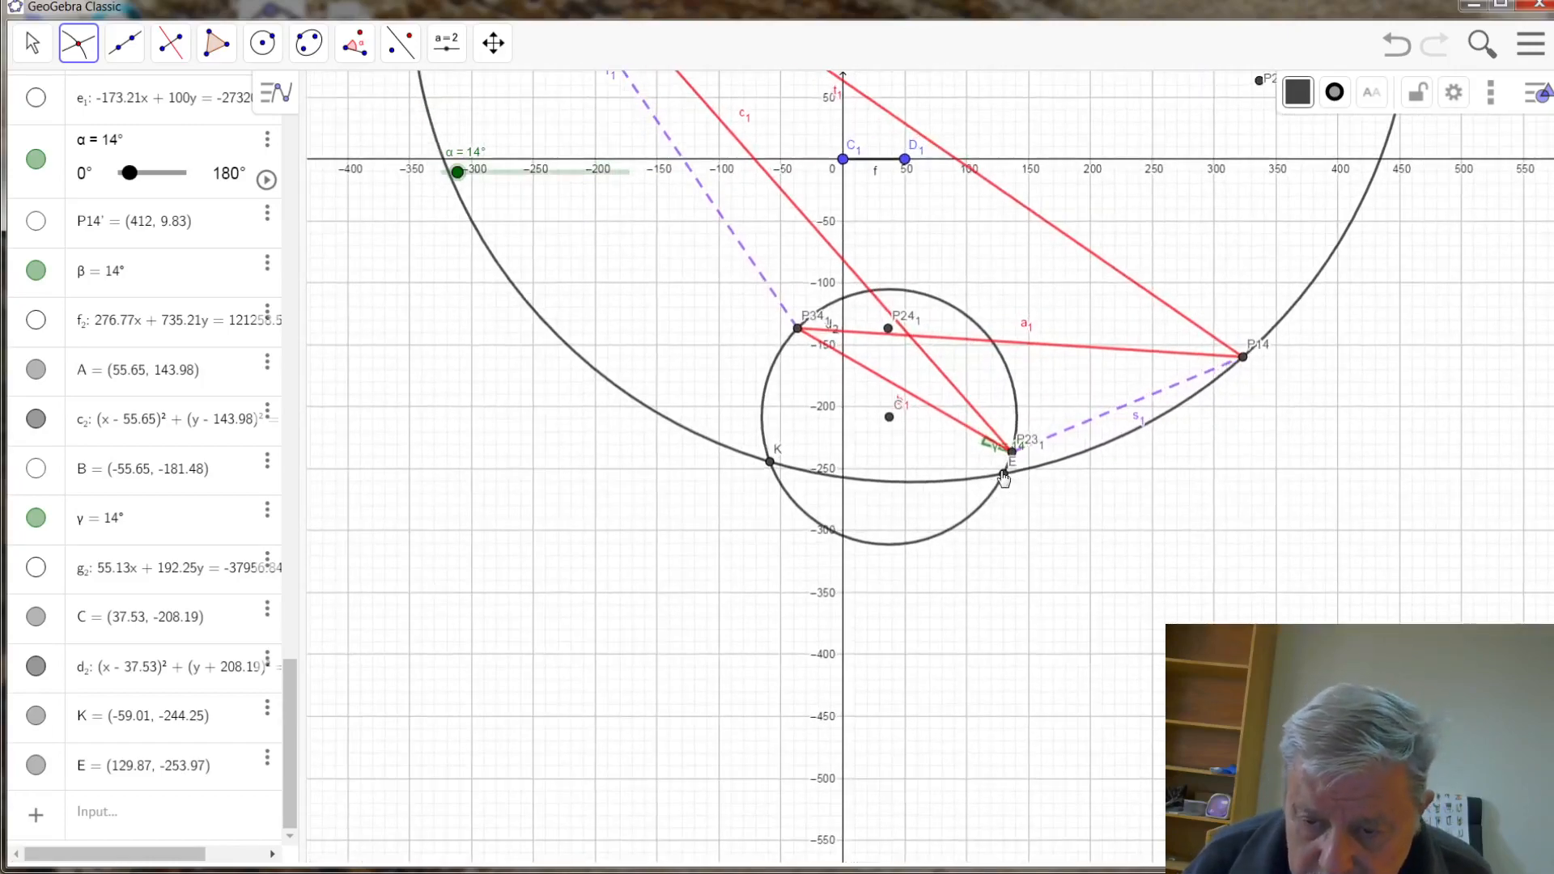
click(1005, 477)
right_click(1005, 477)
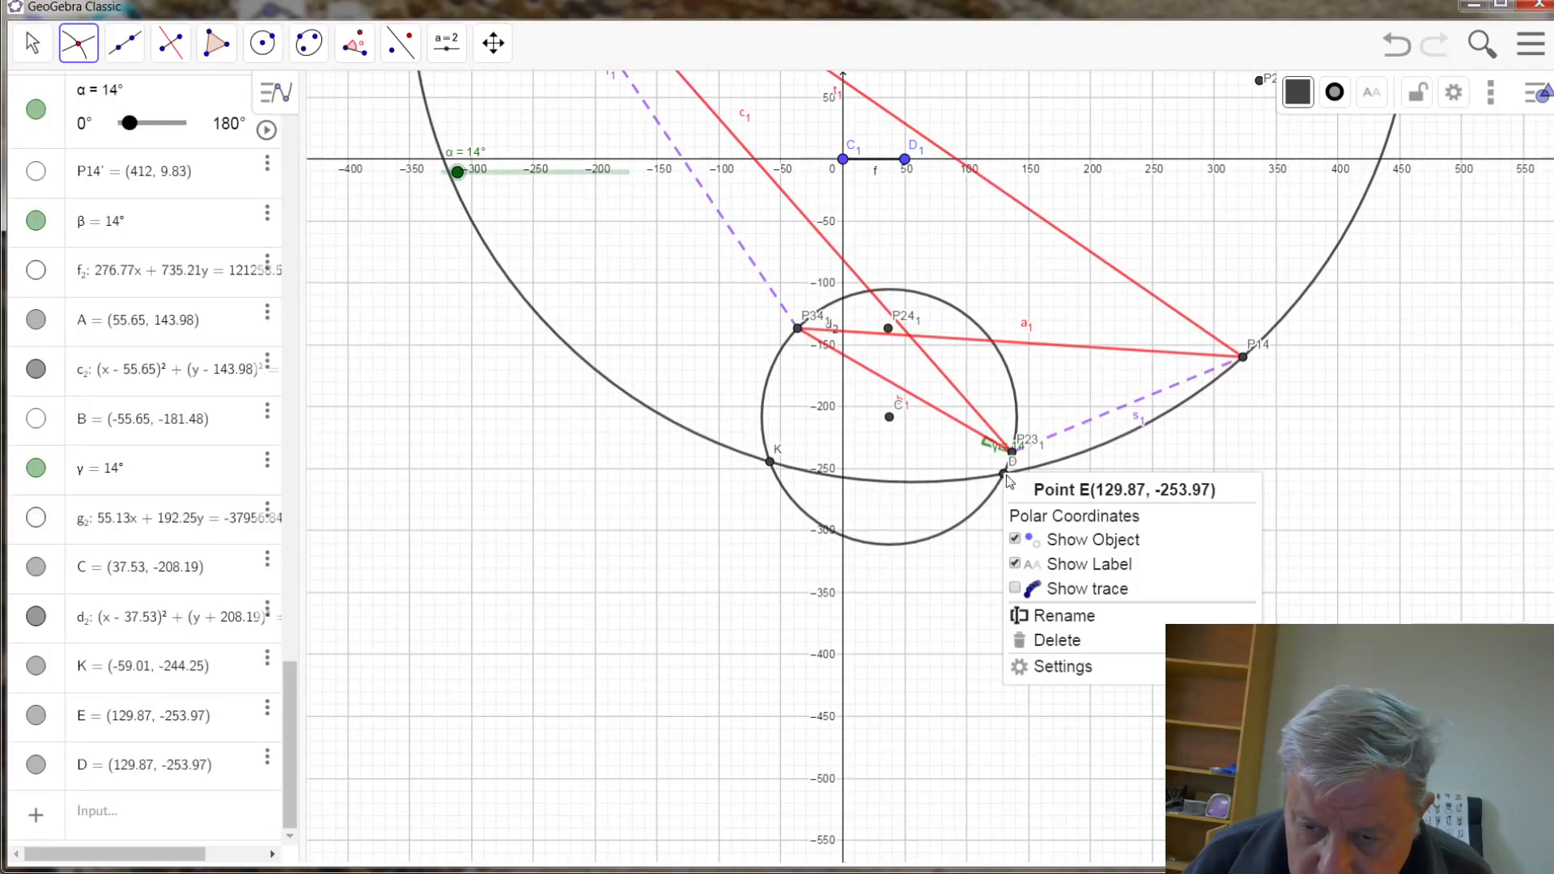
click(1041, 617)
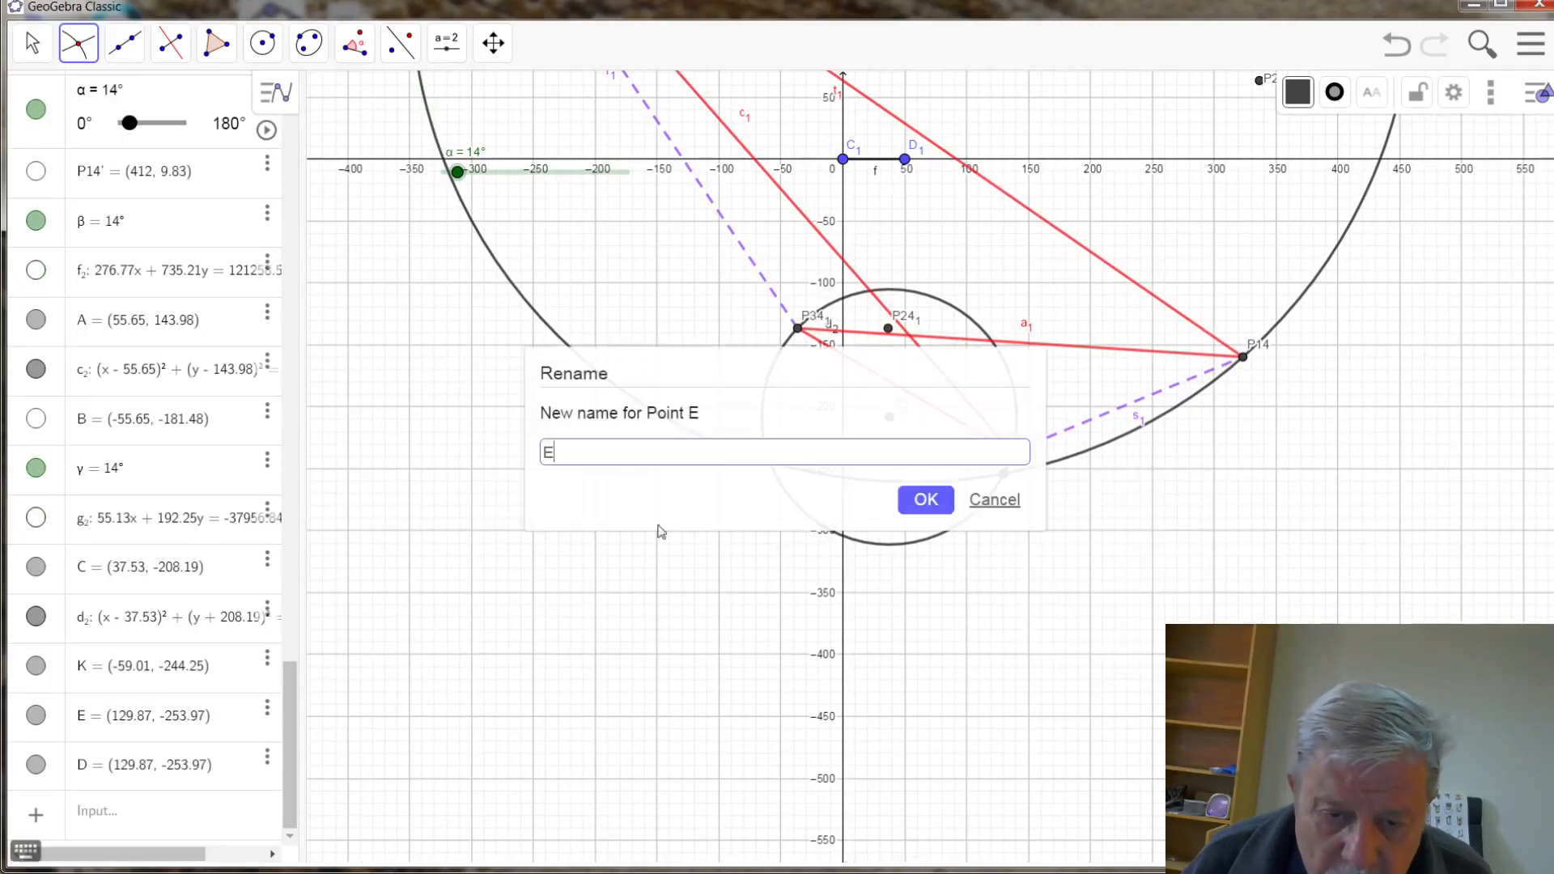
drag(574, 458, 495, 429)
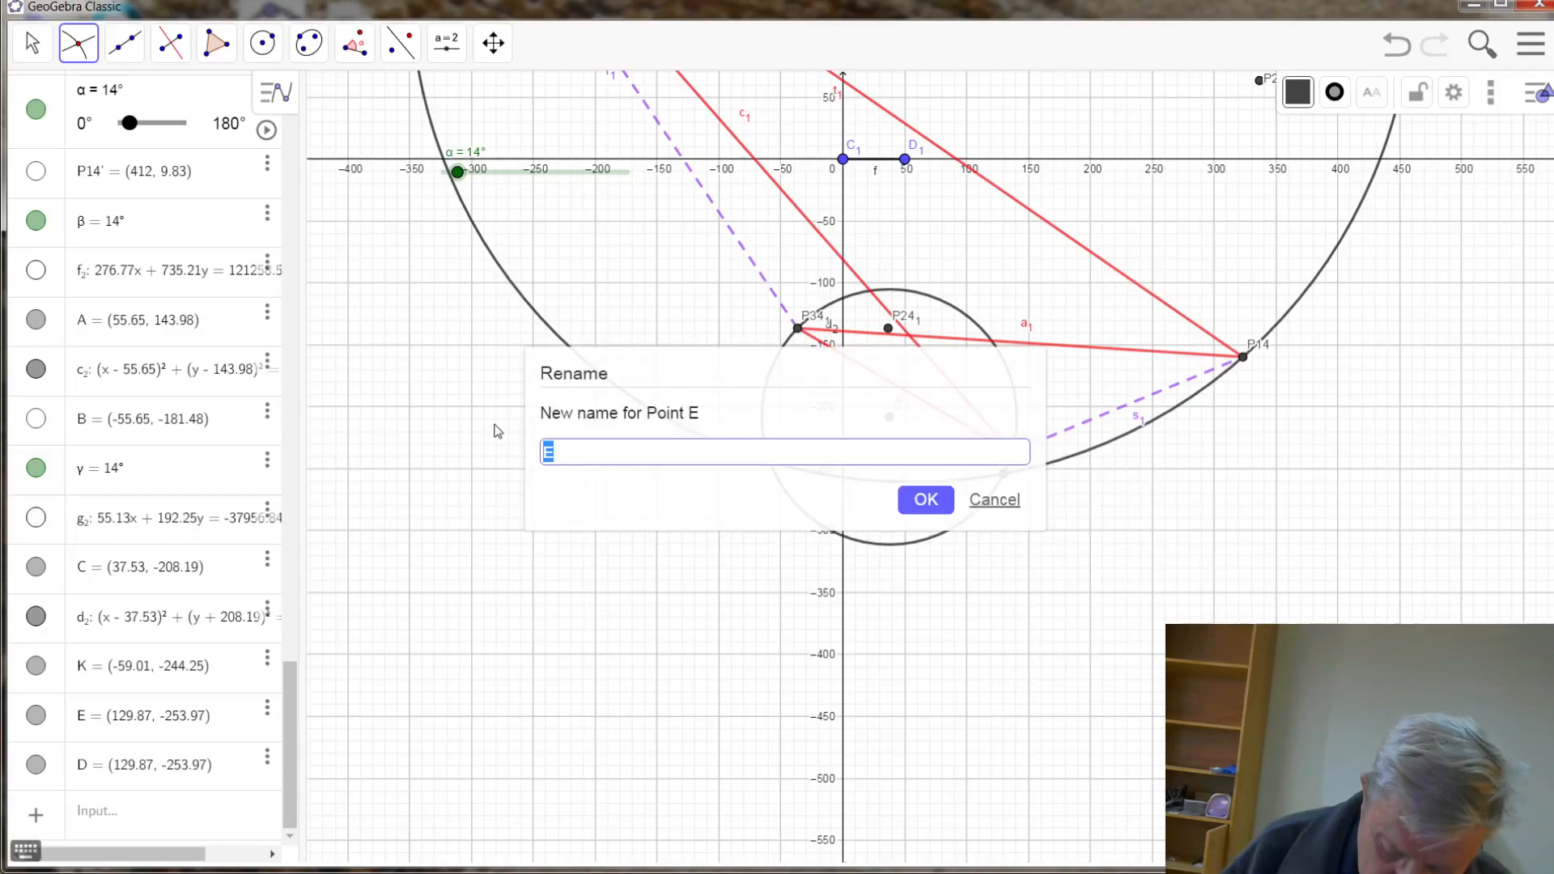
text(K')
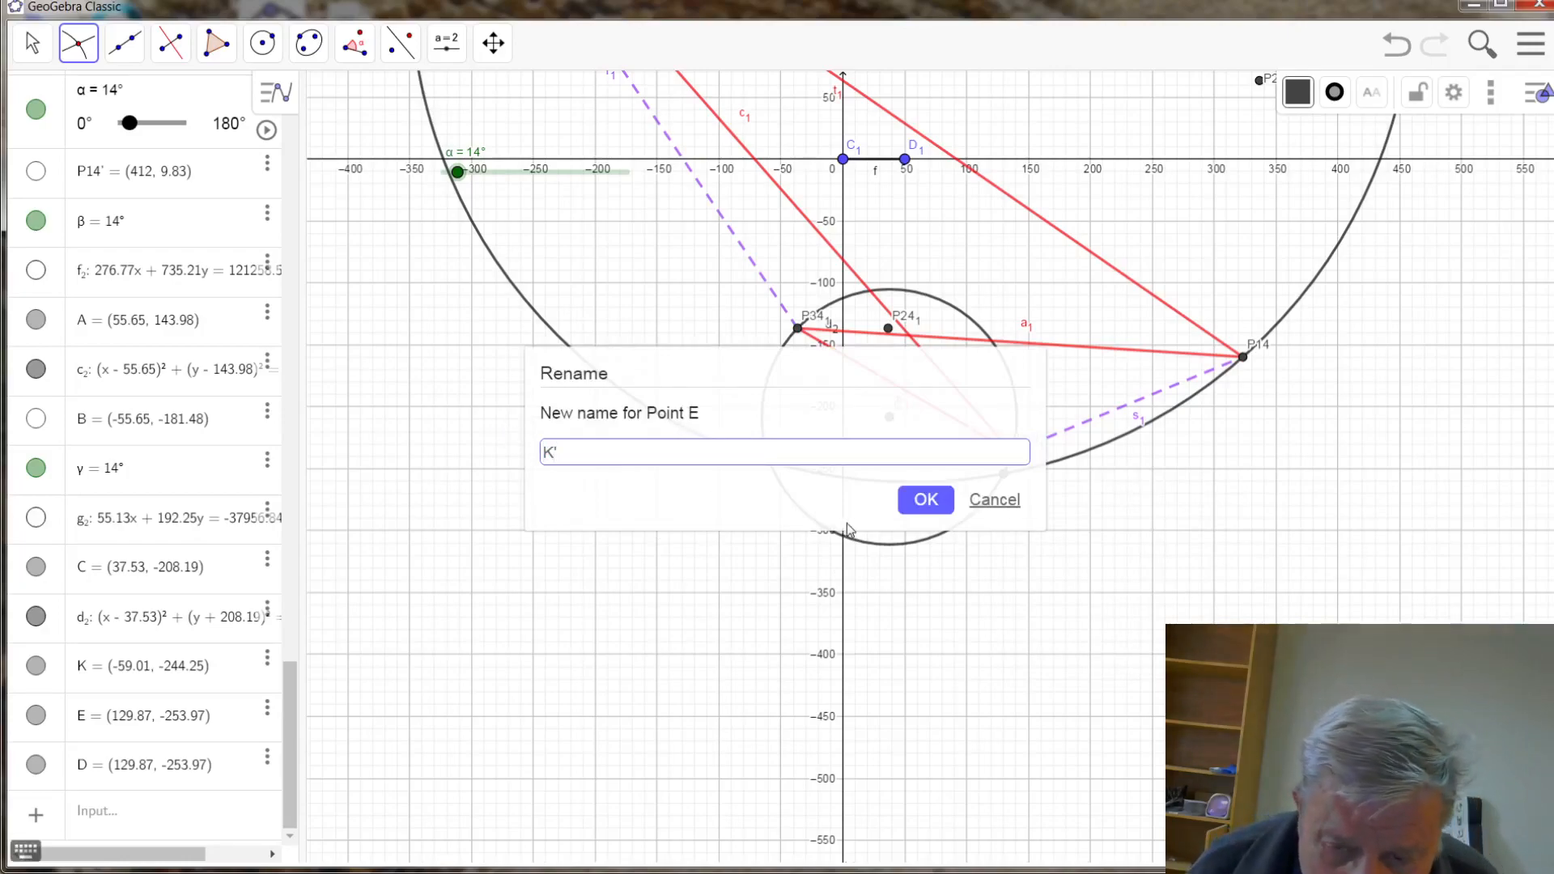
click(927, 500)
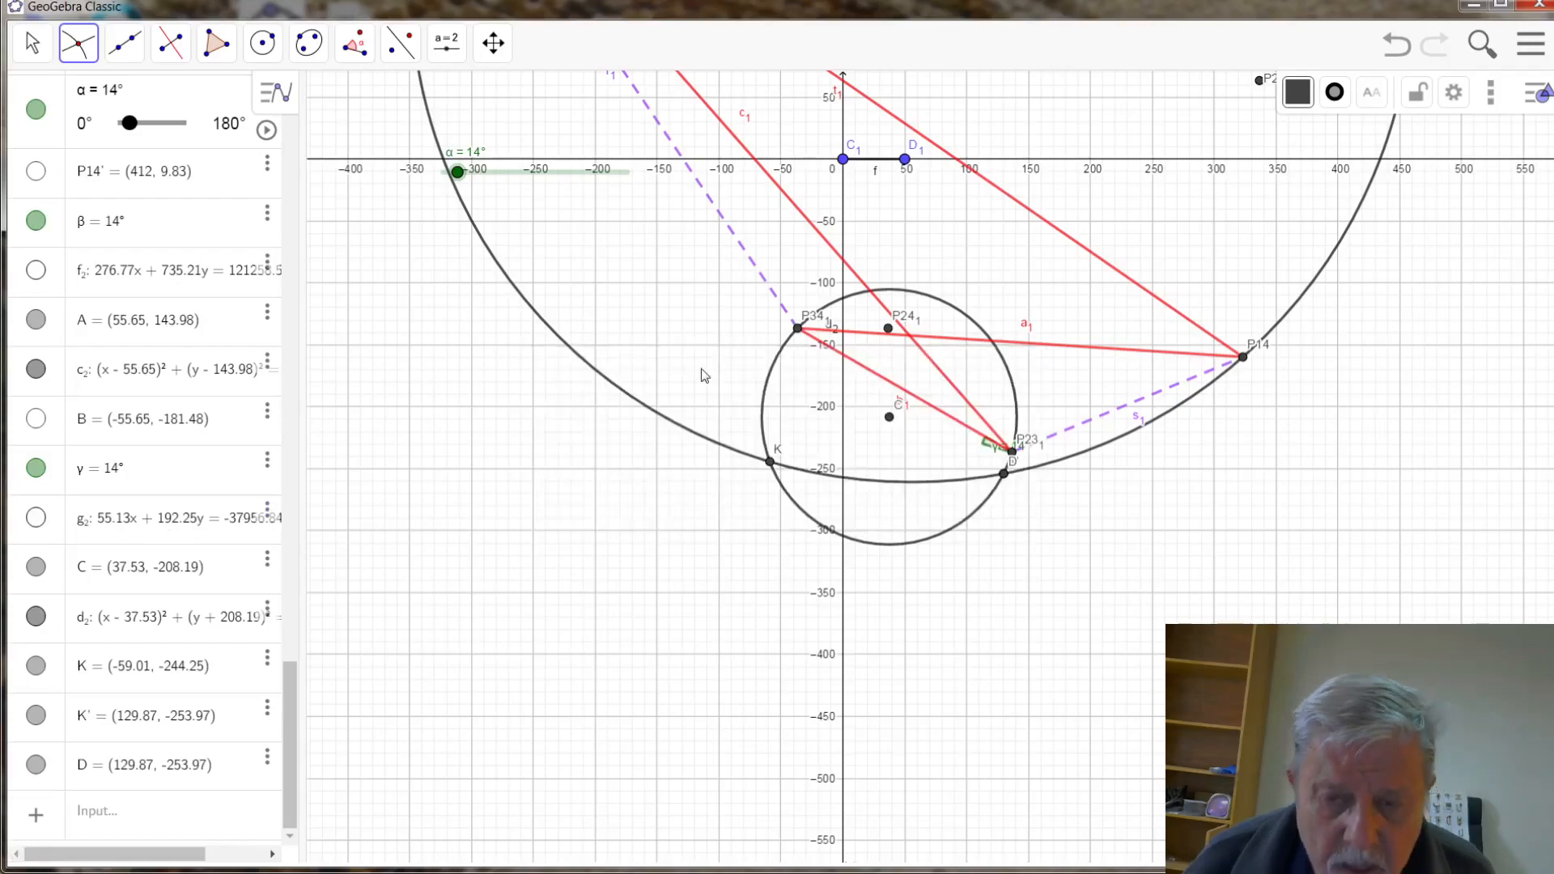
- Turn on the trace for point K, the circles' intersection below P34₁
scroll(706, 339, down, 4)
scroll(678, 276, down, 4)
scroll(723, 353, down, 4)
scroll(745, 356, down, 3)
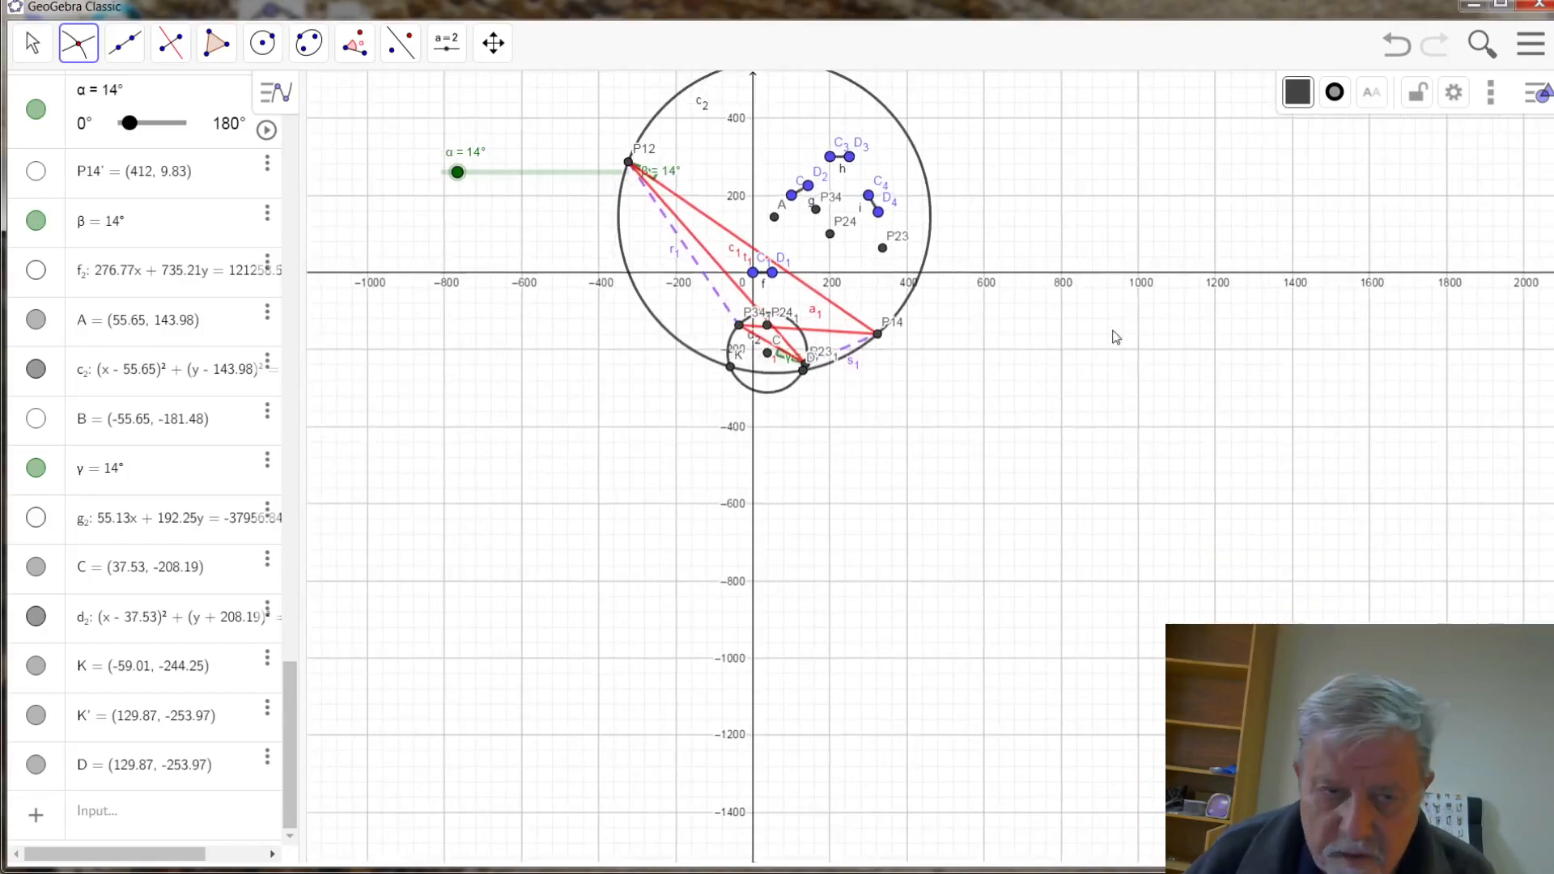
click(33, 43)
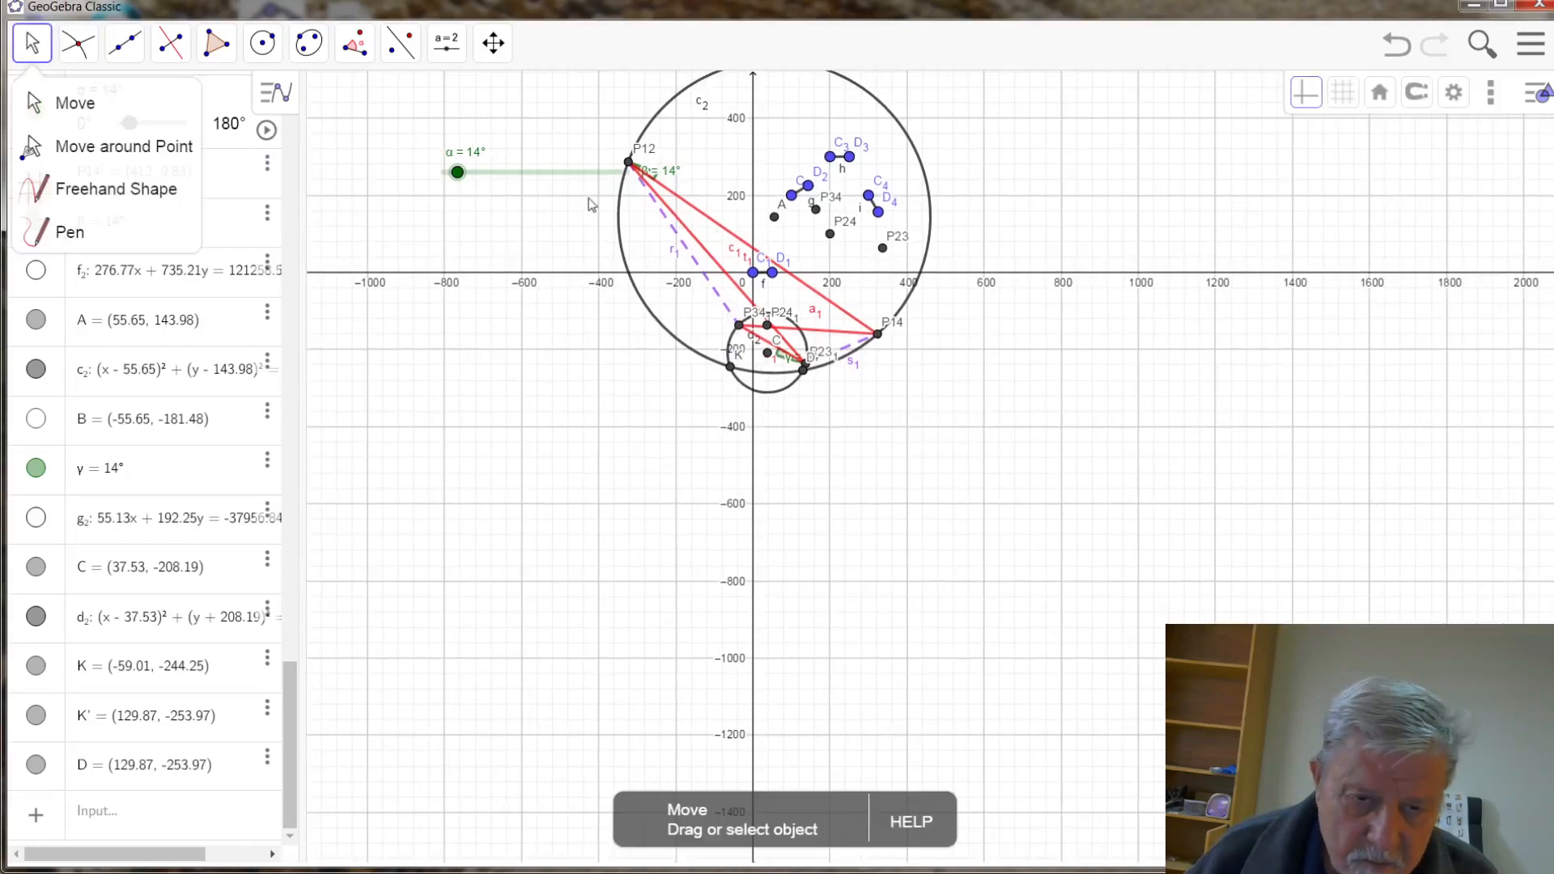
drag(371, 181, 541, 407)
scroll(580, 437, up, 3)
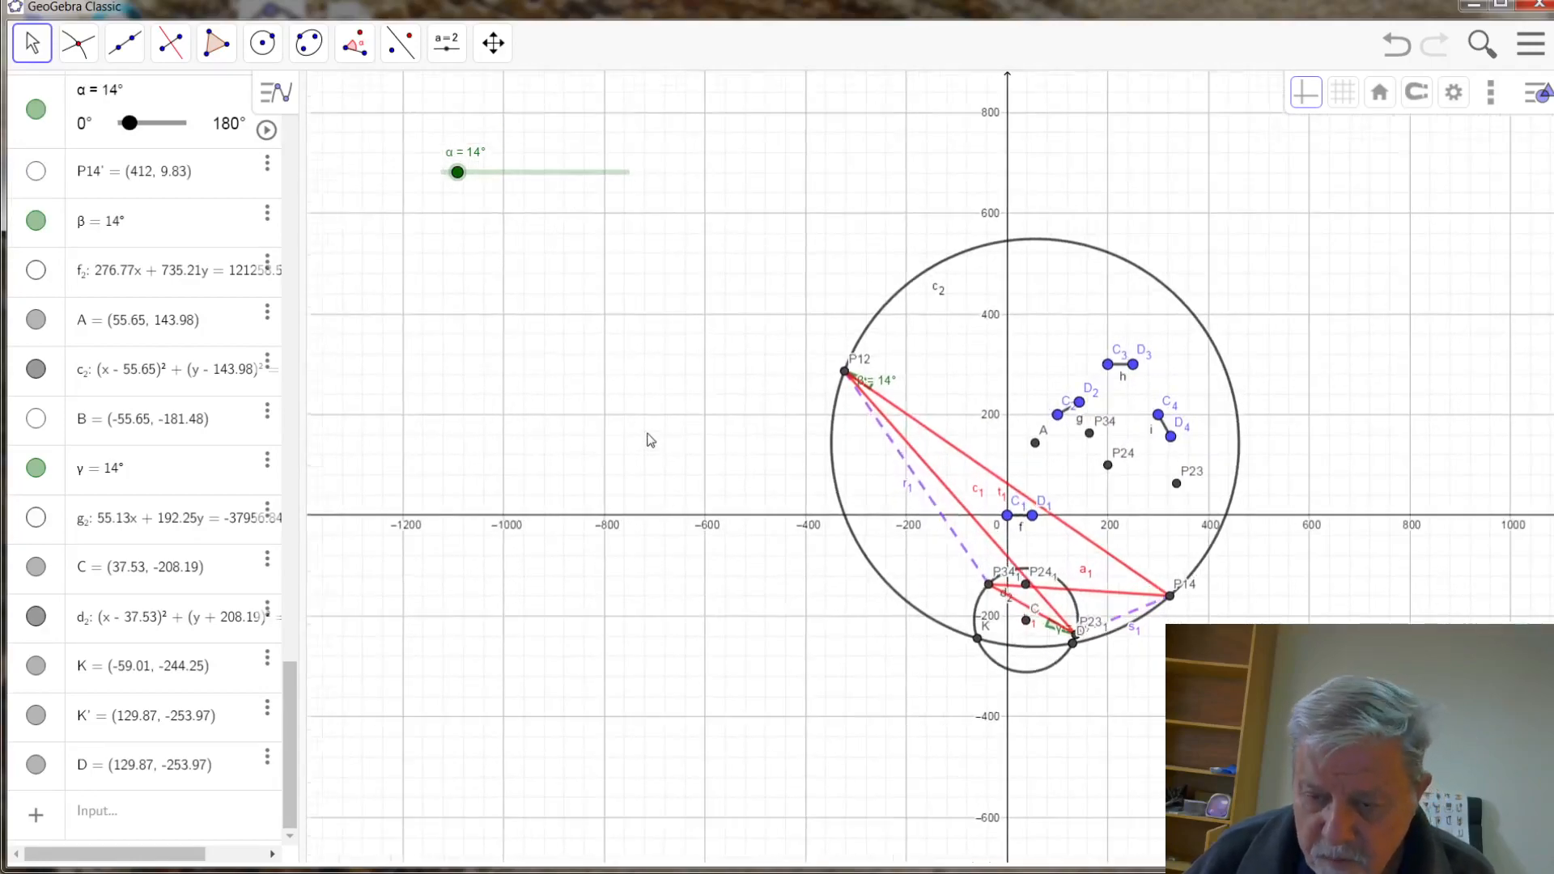
scroll(650, 440, up, 1)
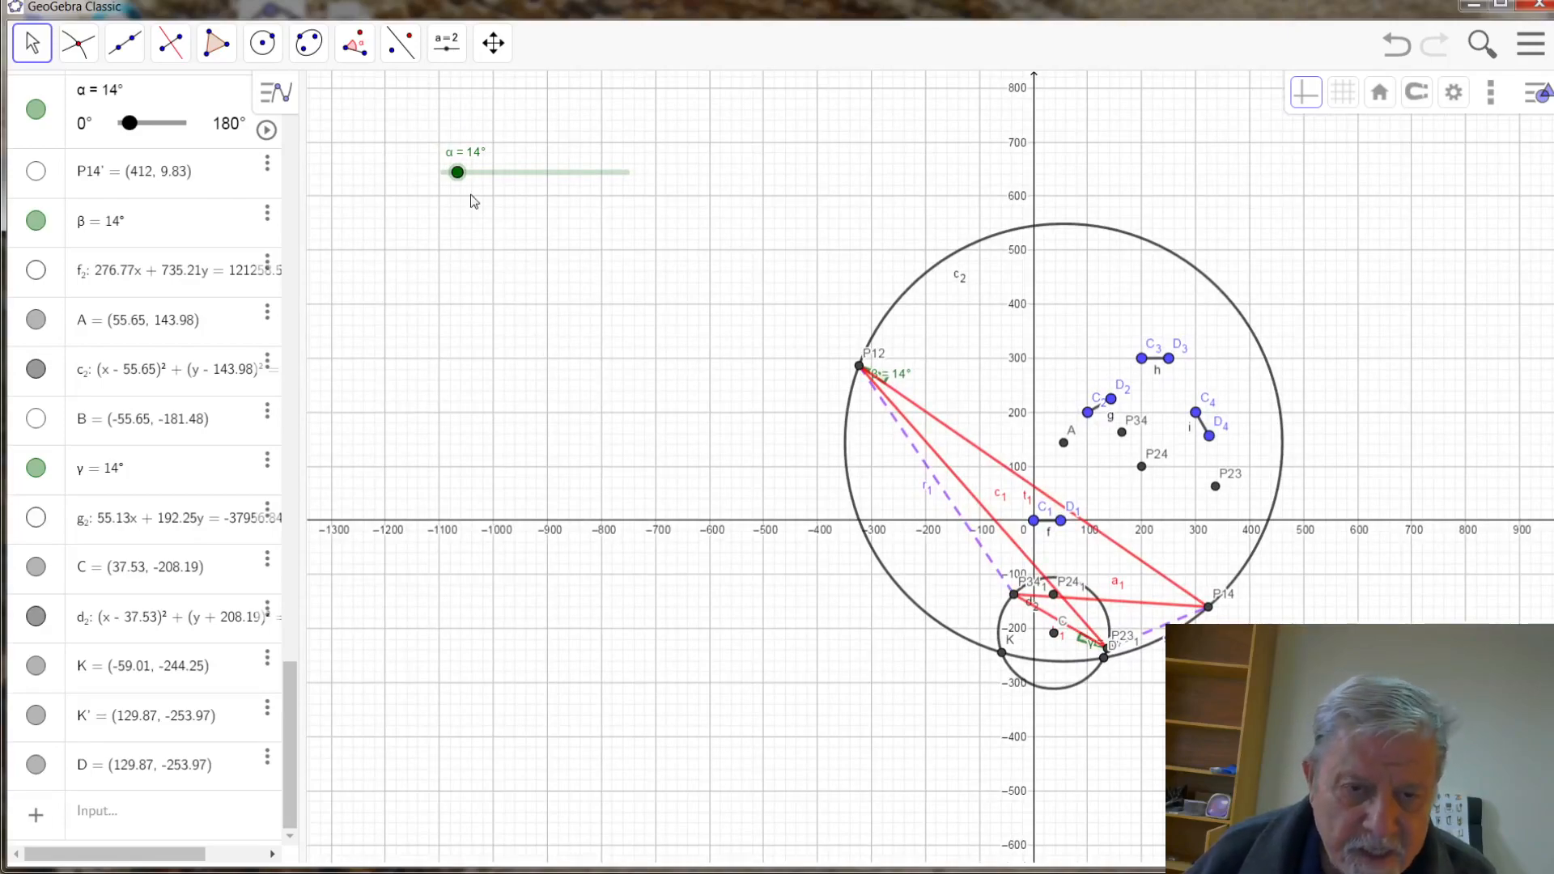
right_click(1003, 657)
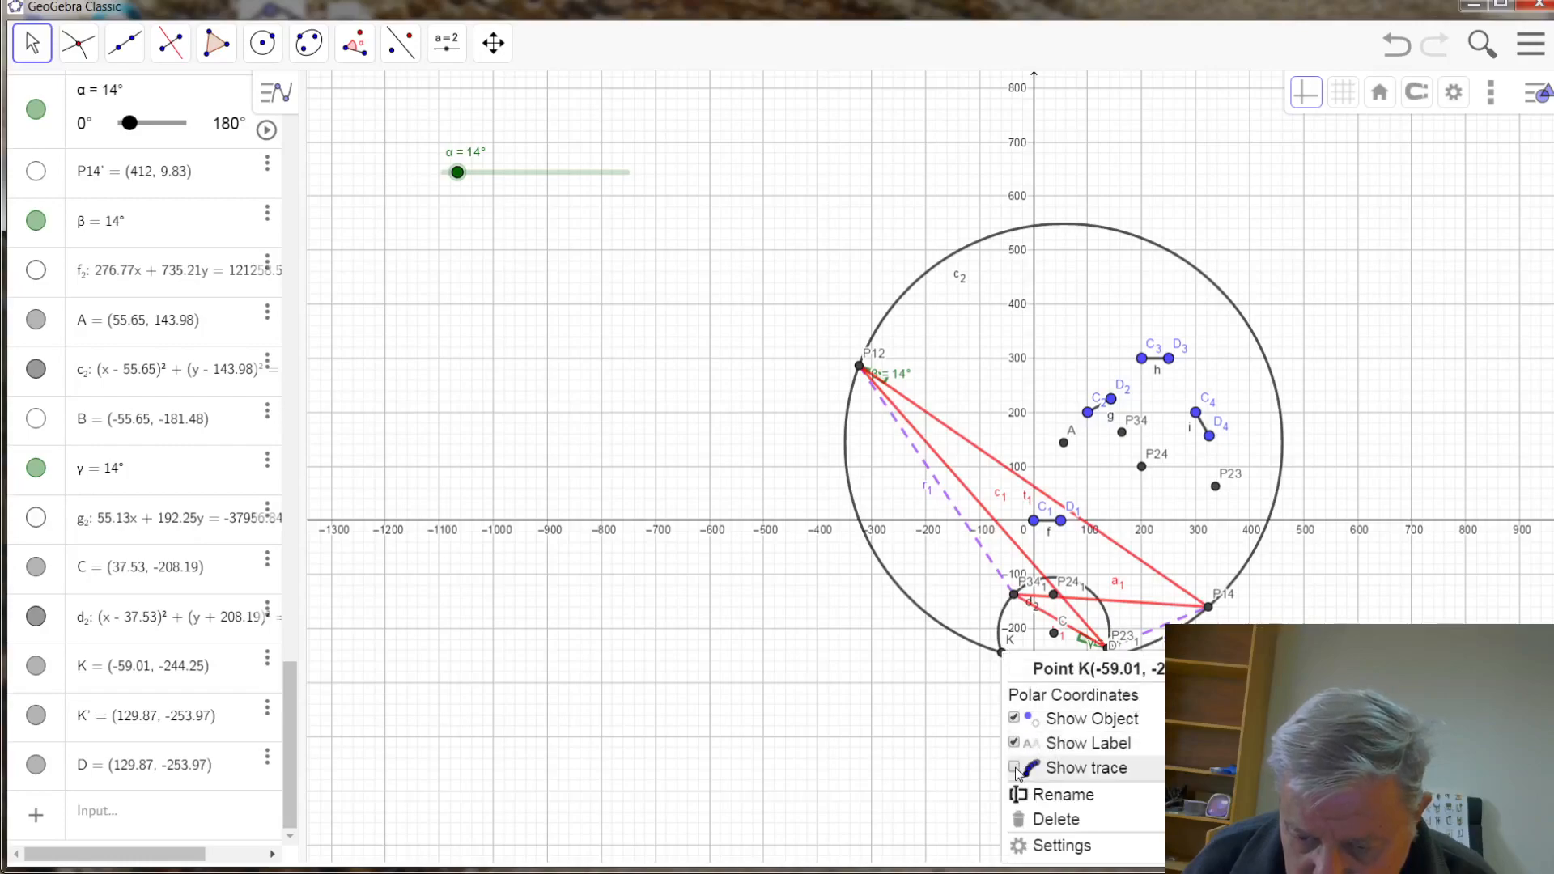
click(1089, 769)
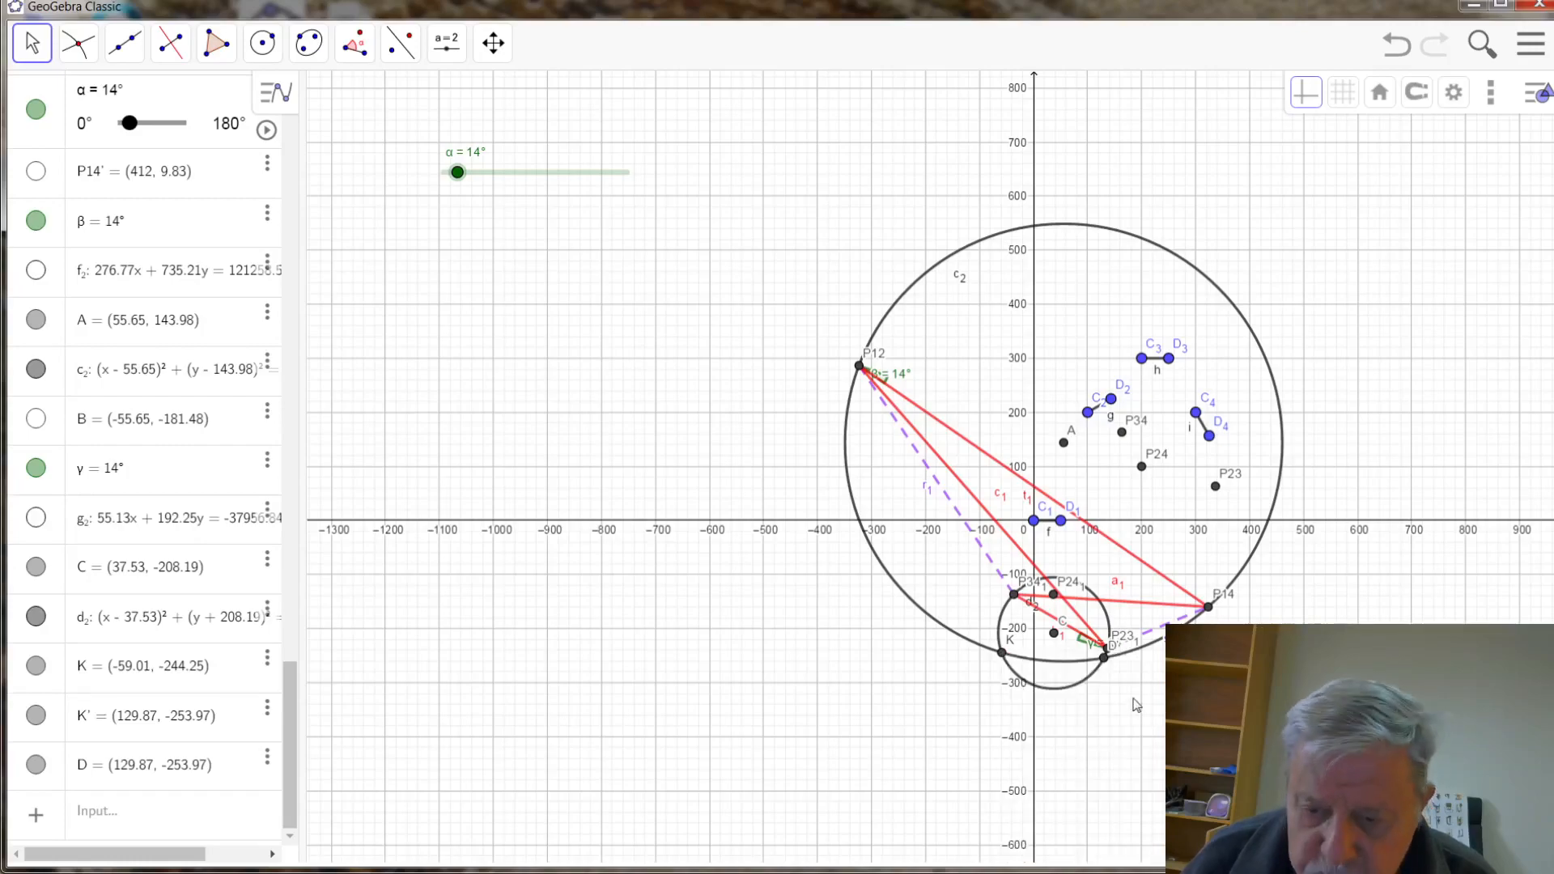
- Turn on the trace for the circles' other intersection point, just below P23₁
right_click(1106, 660)
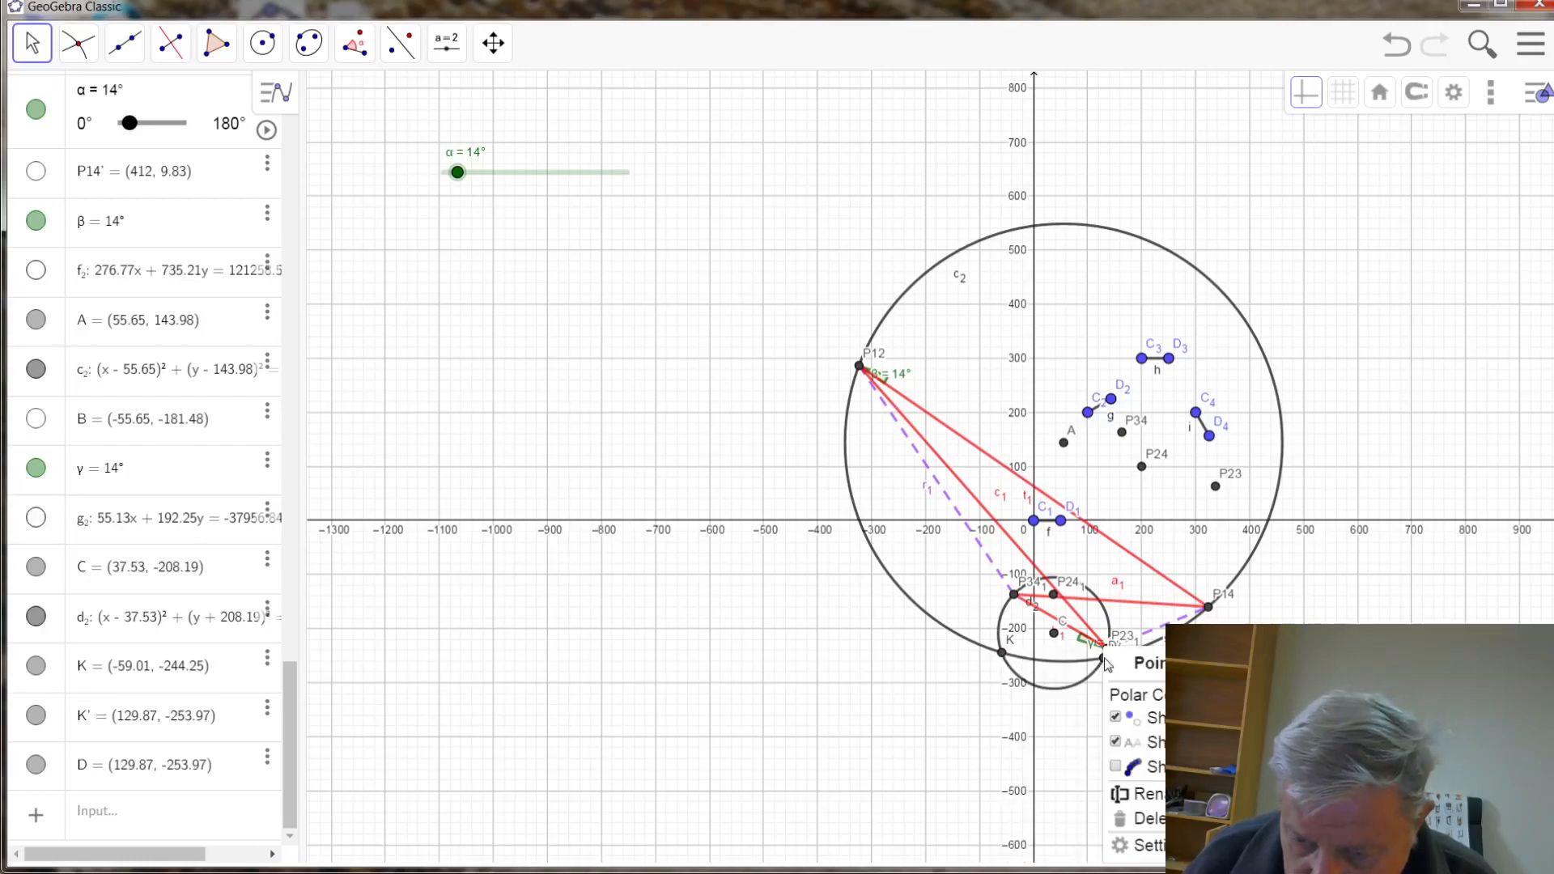
right_click(1103, 662)
click(996, 756)
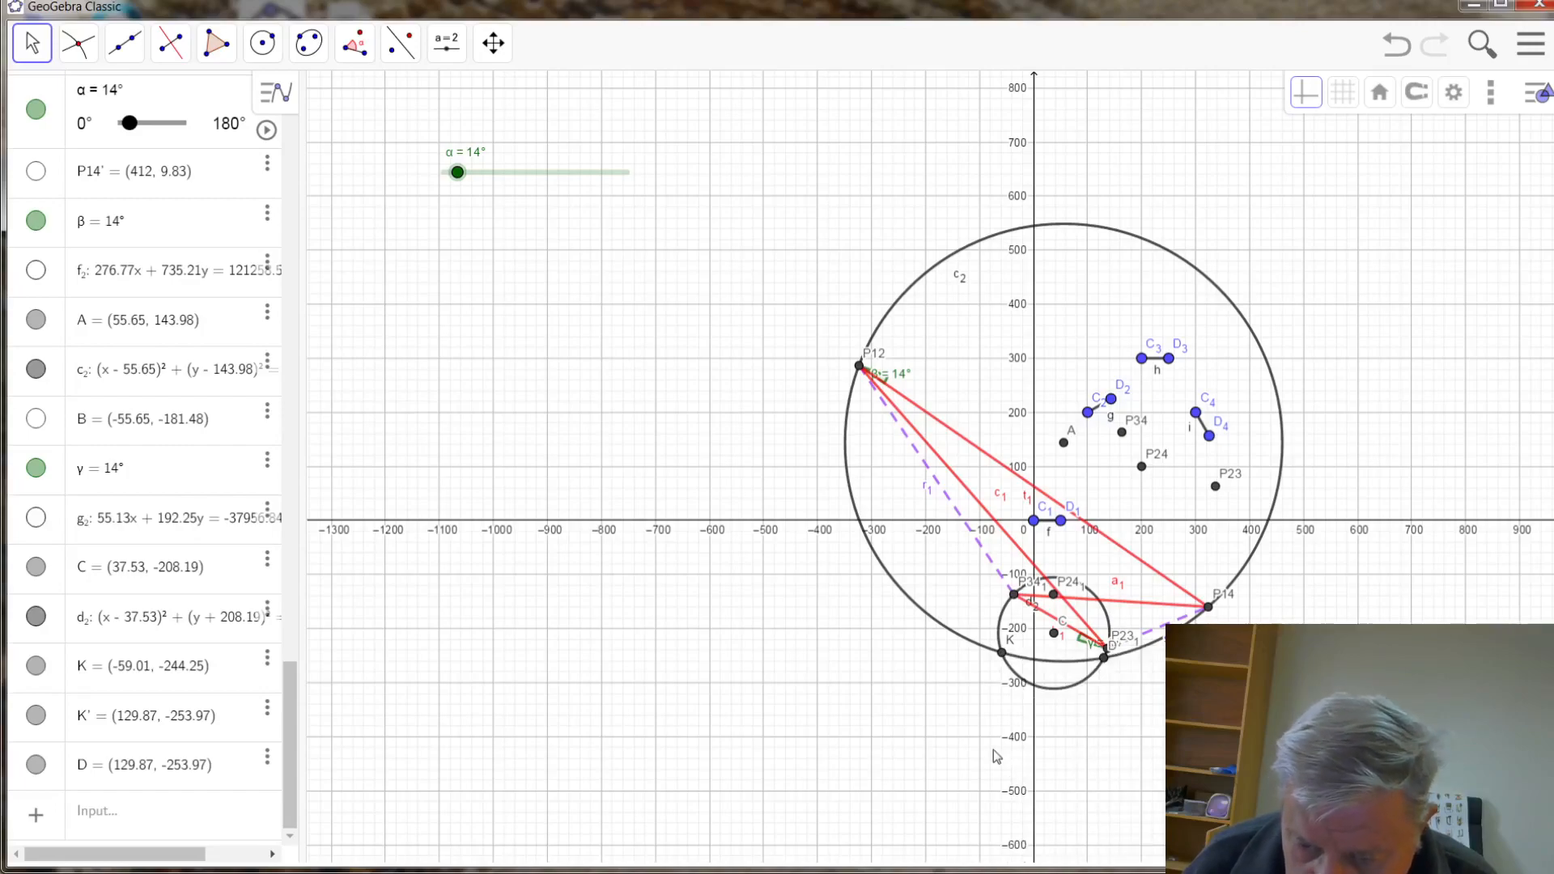
scroll(1110, 660, up, 3)
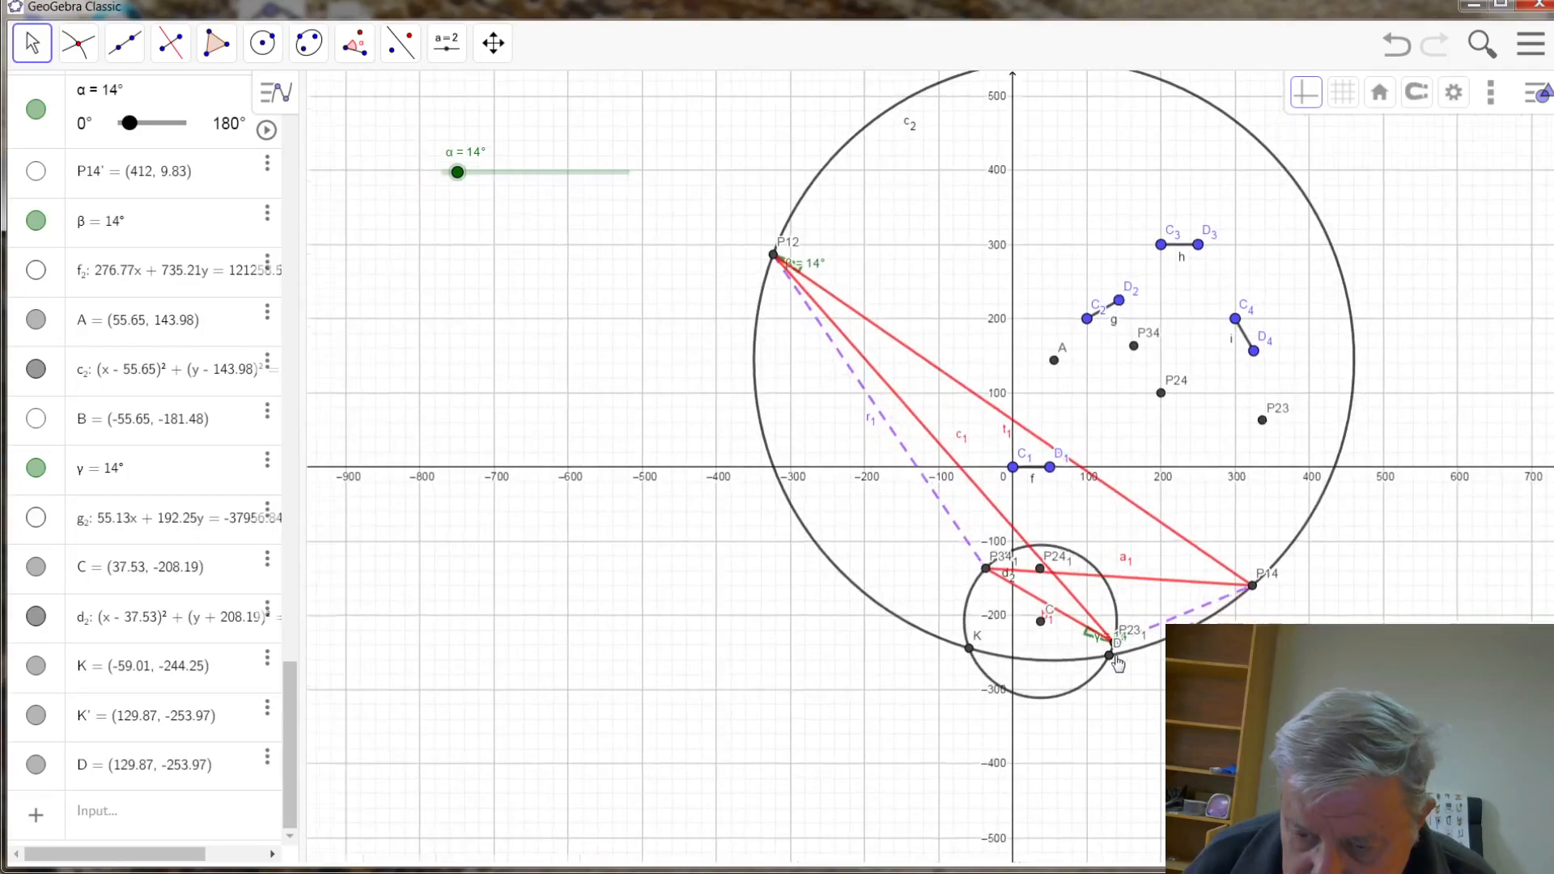
right_click(1114, 665)
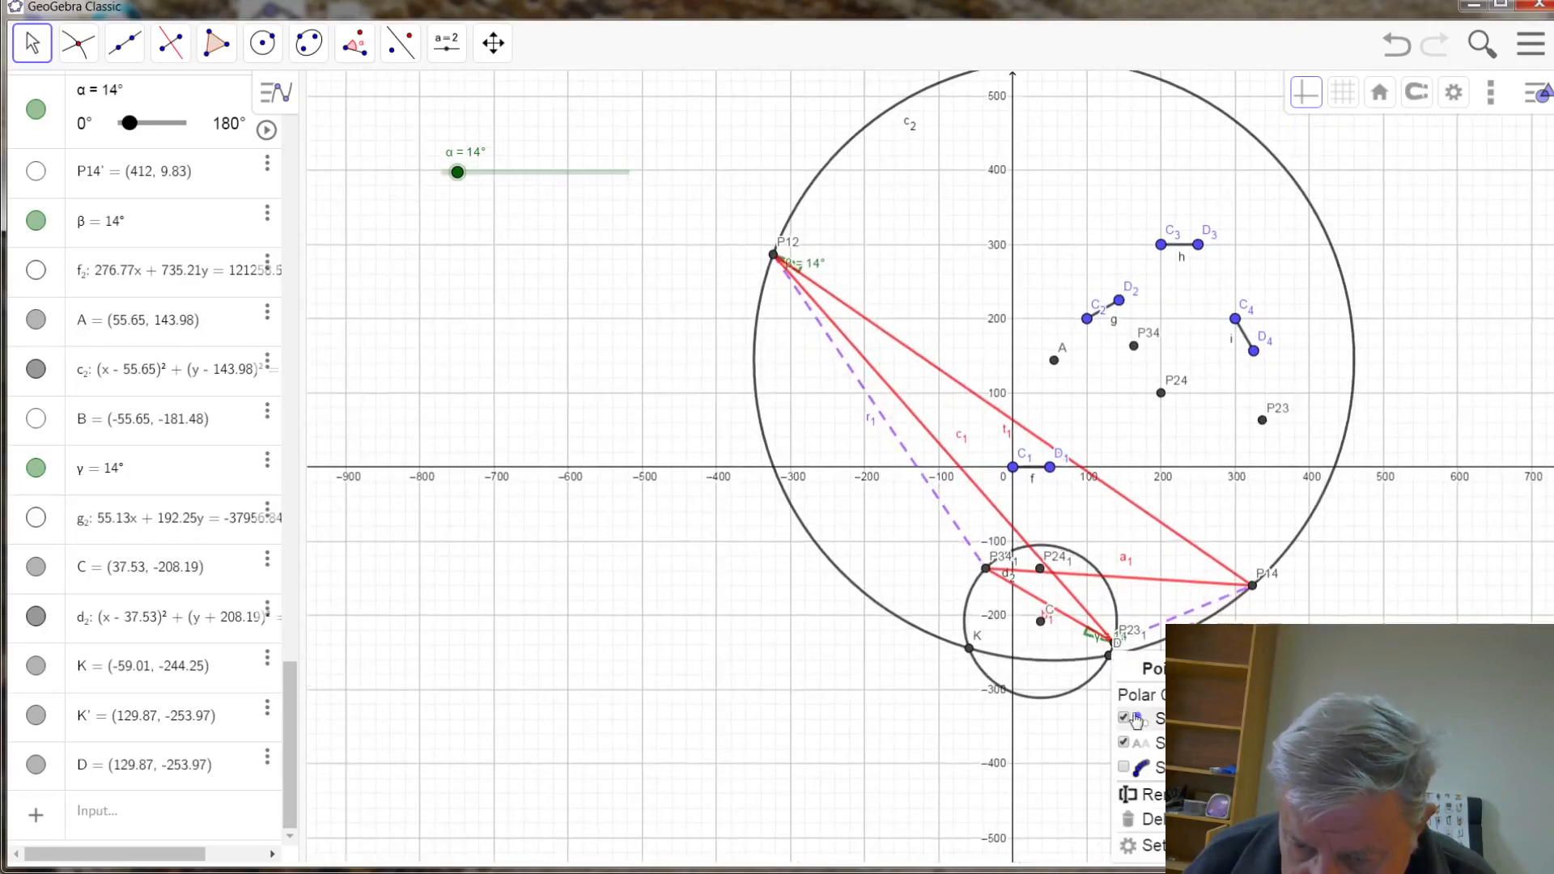
click(1131, 770)
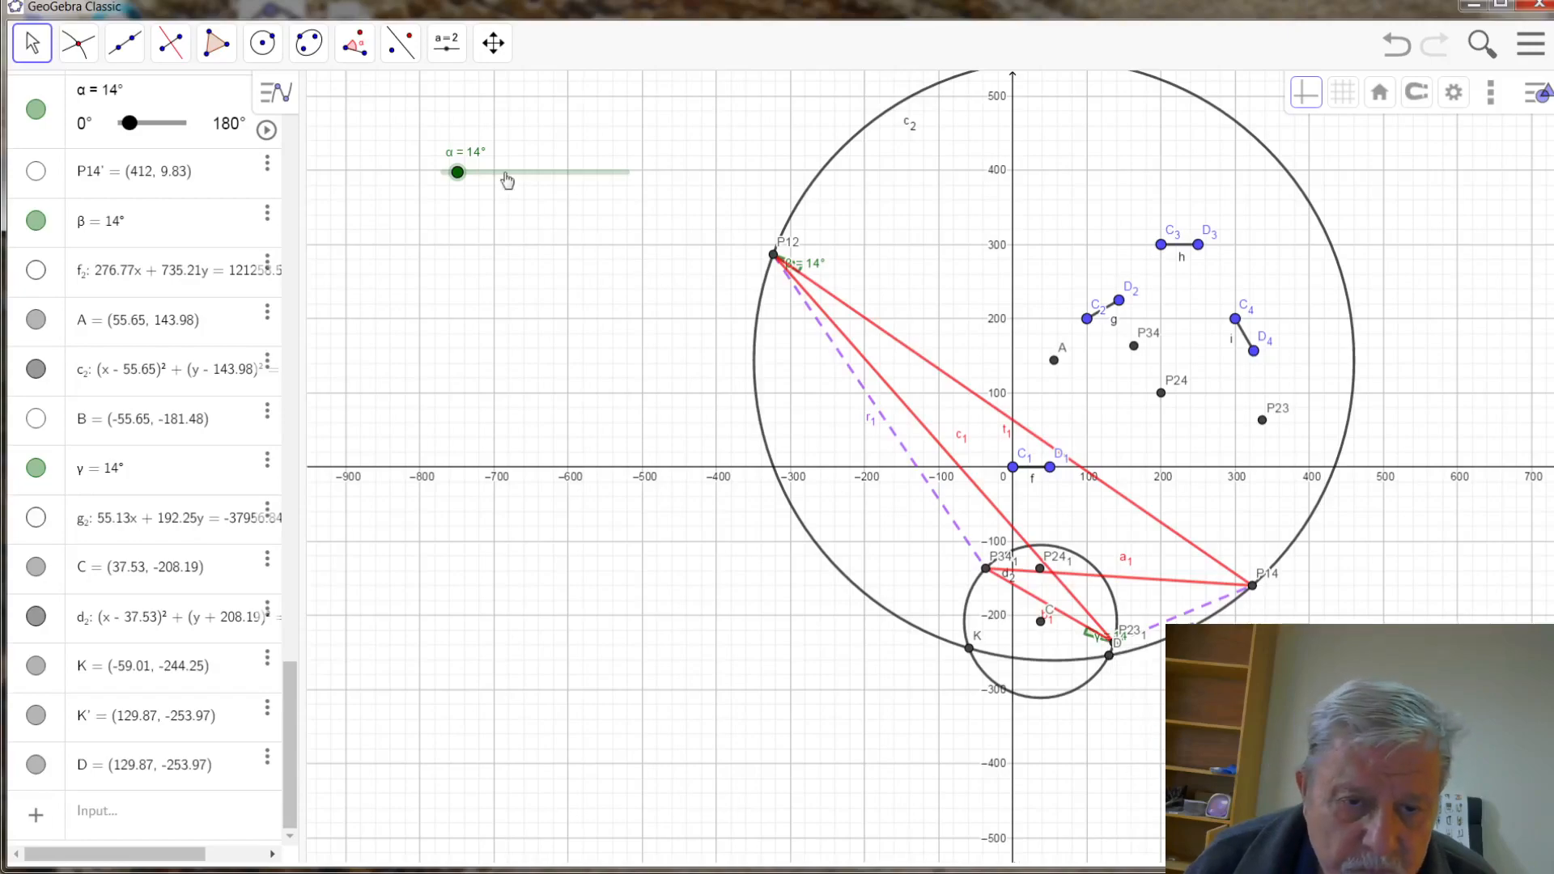
- Animate the α slider to trace both intersection points, and stop it at 100°
right_click(458, 174)
click(466, 265)
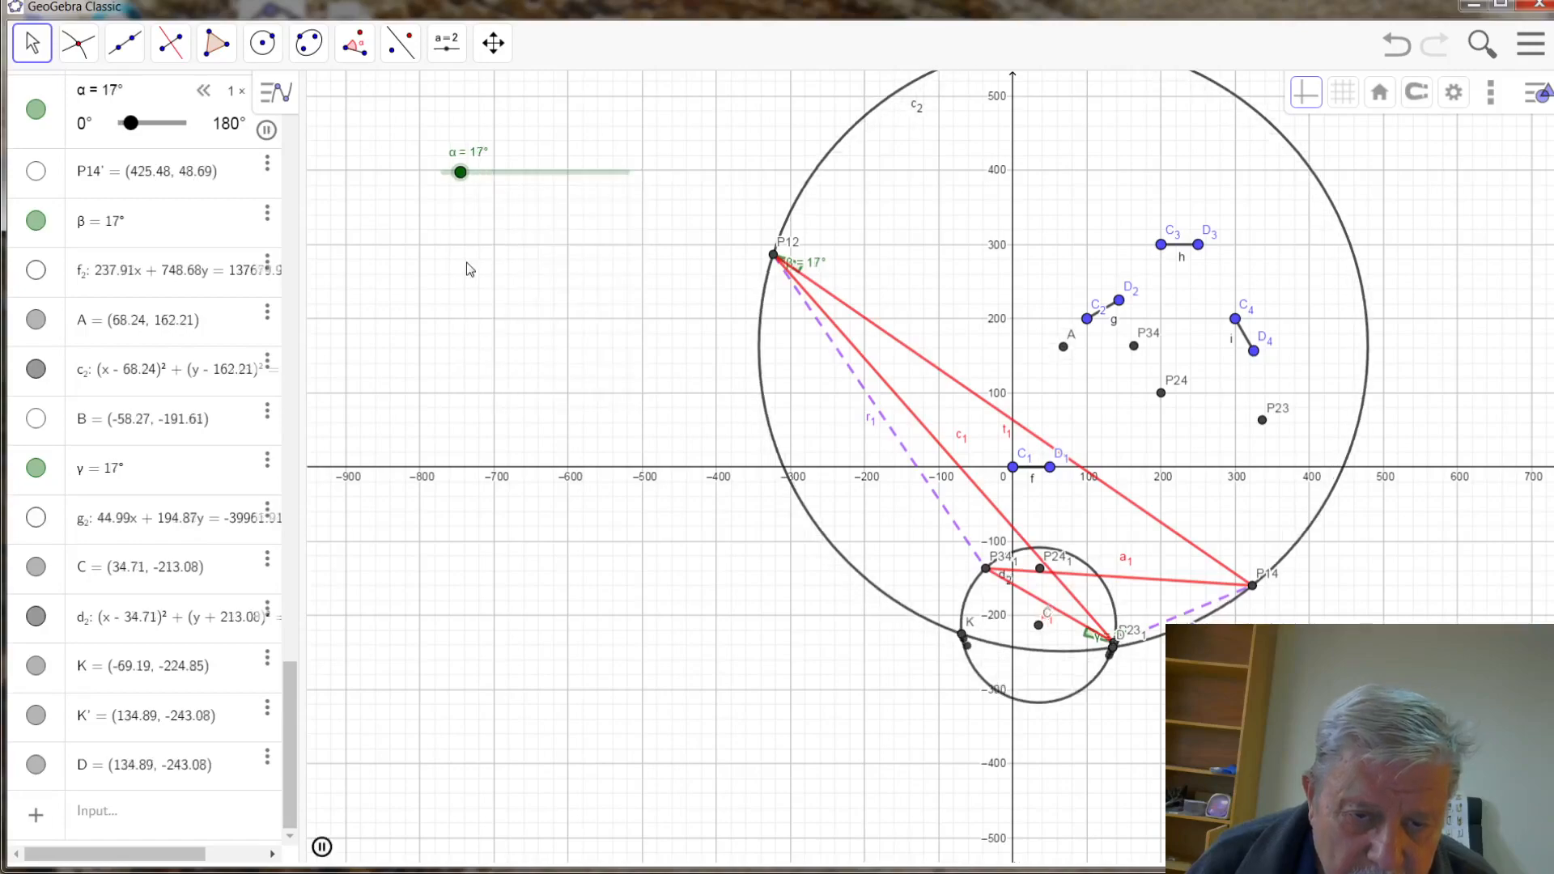
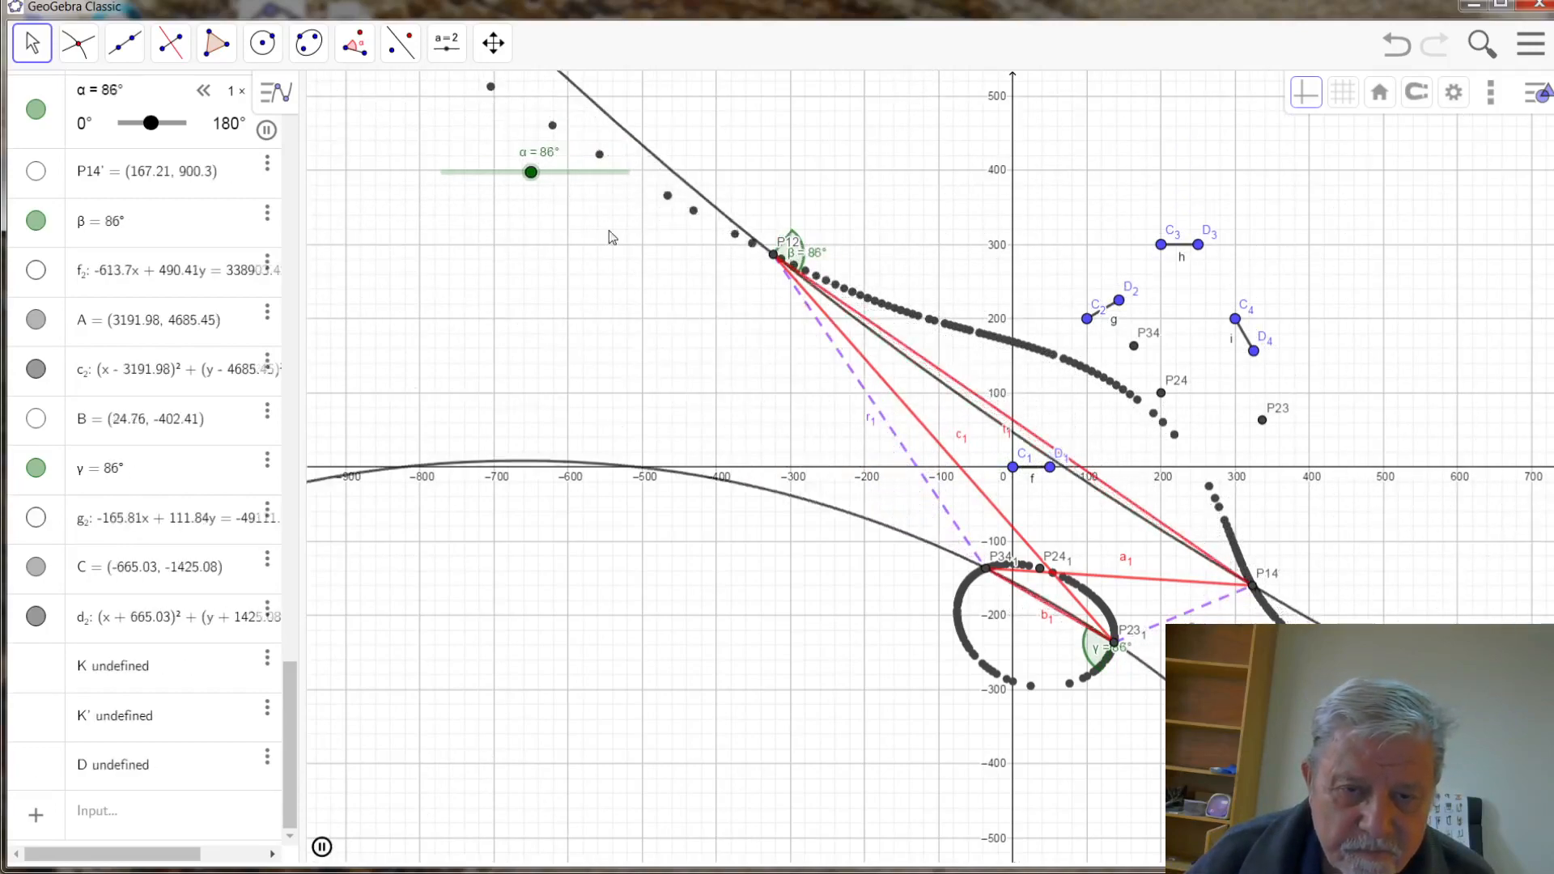
drag(521, 175, 548, 174)
mouse_move(600, 379)
mouse_down()
mouse_move(618, 396)
mouse_move(611, 363)
mouse_up()
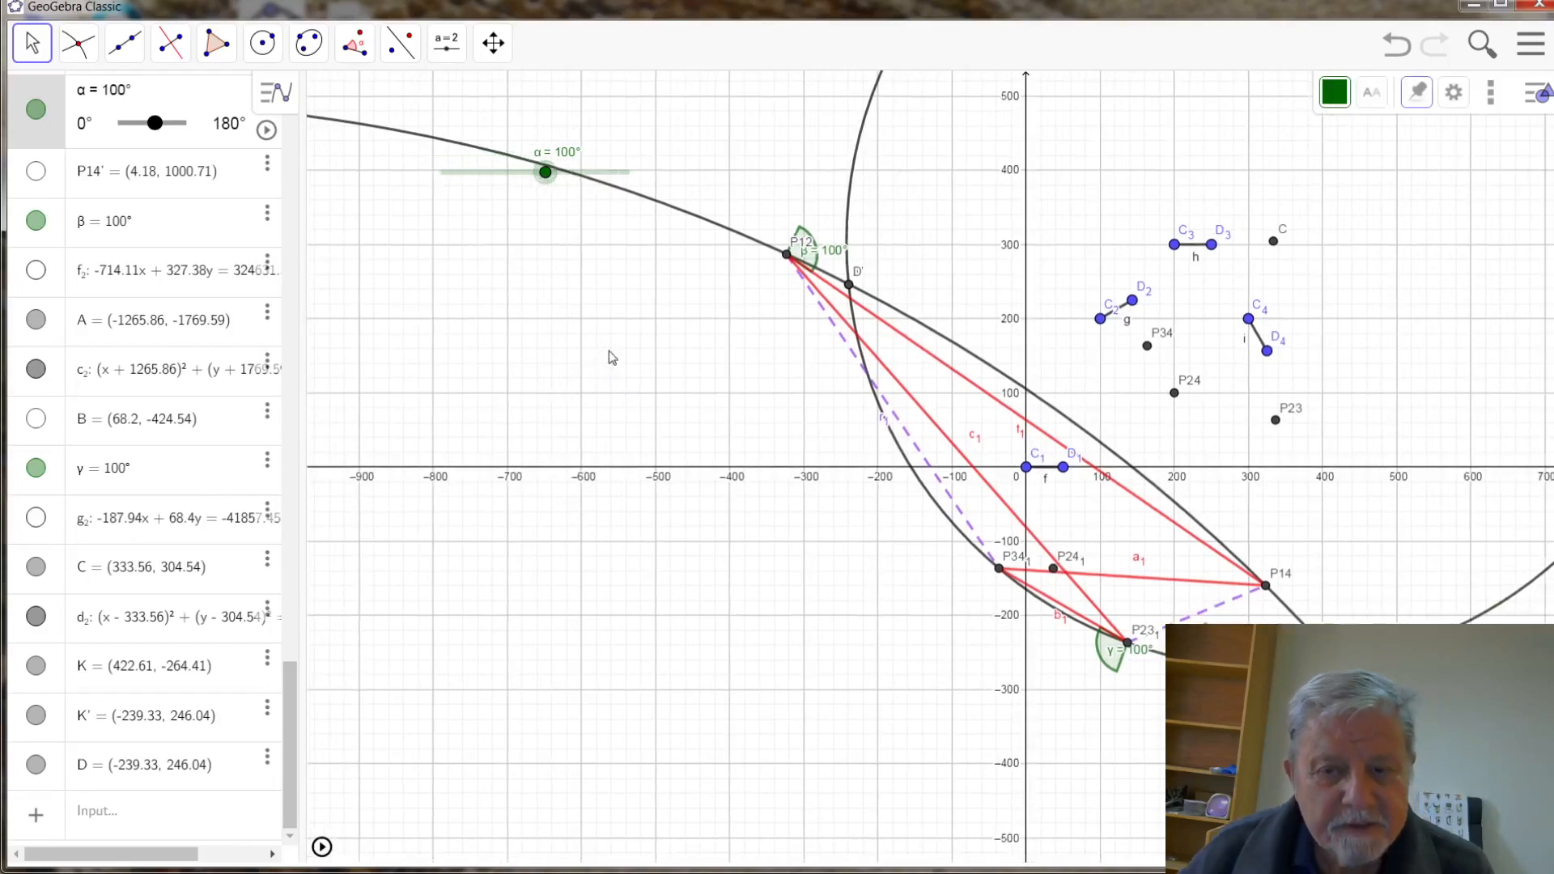
- Hide the two circles d₂ and c₂ in the drawing
scroll(799, 488, down, 1)
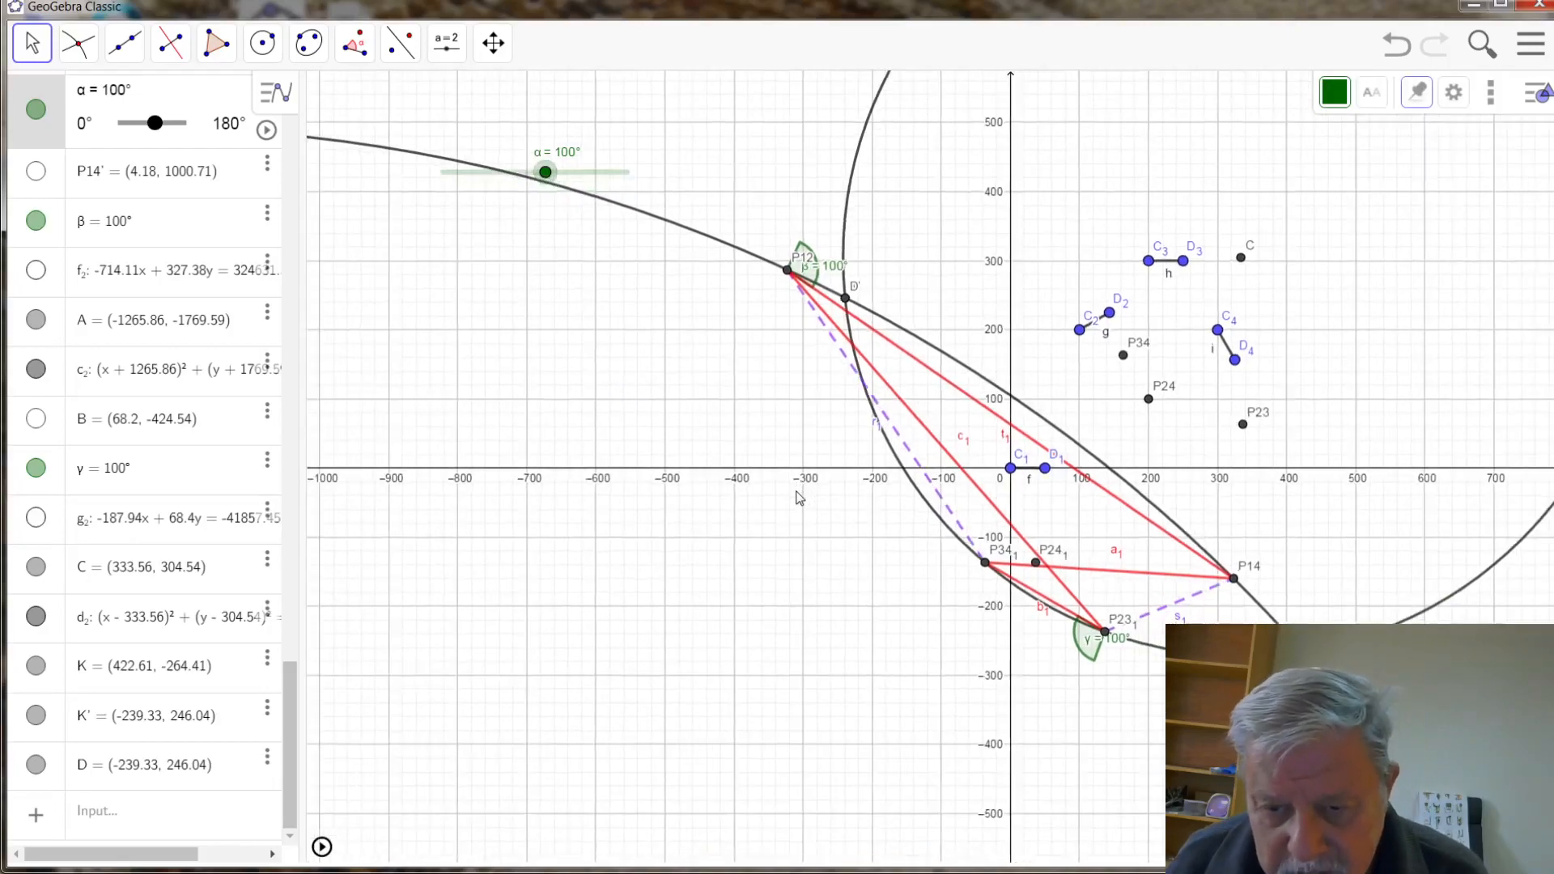
right_click(853, 178)
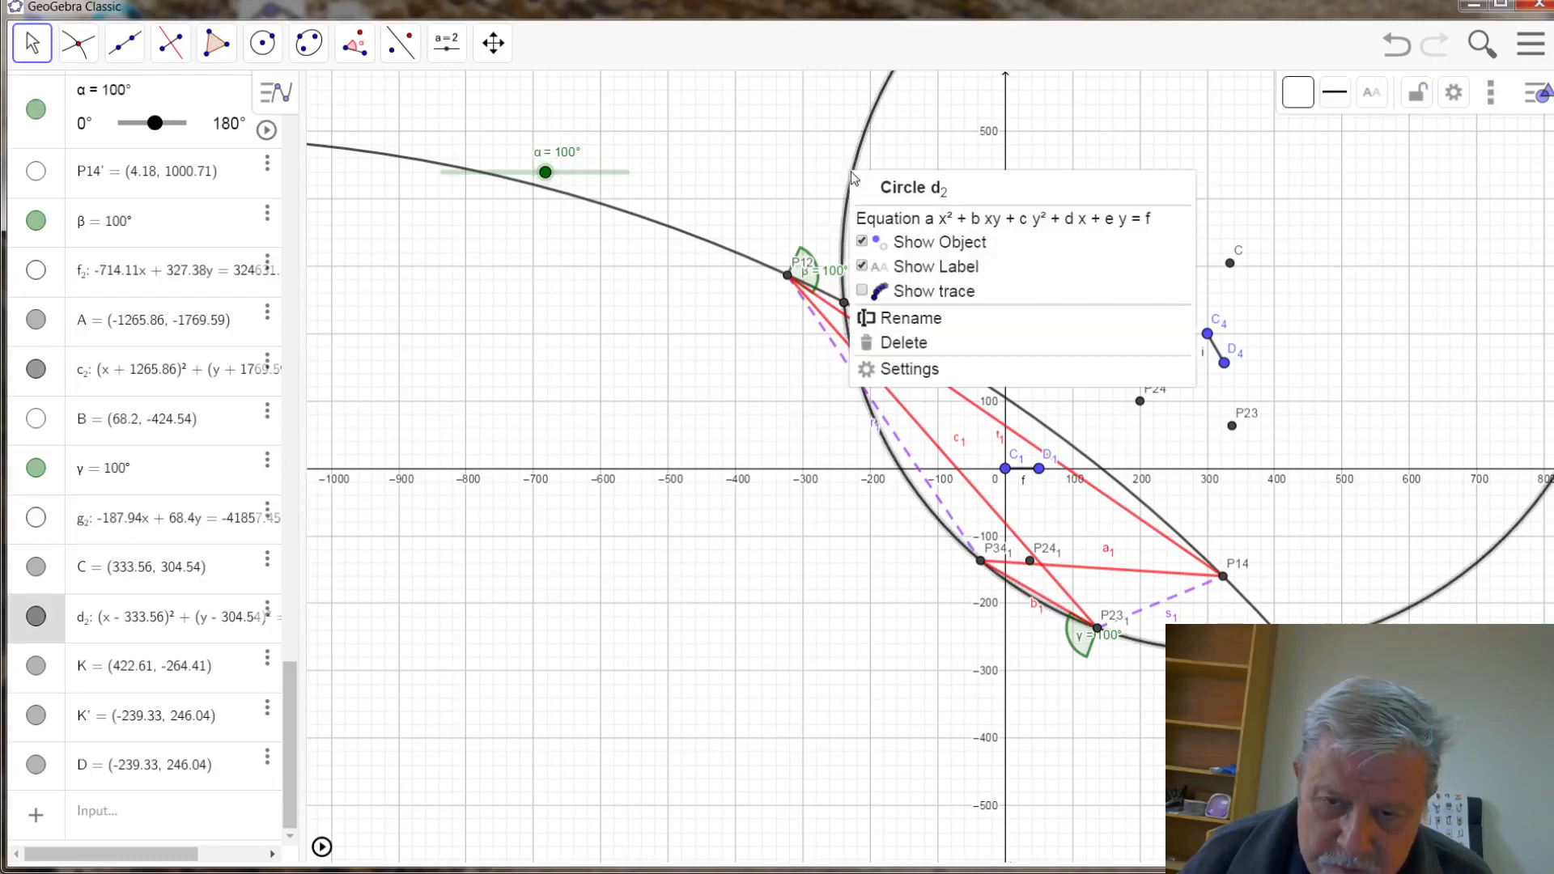
click(931, 239)
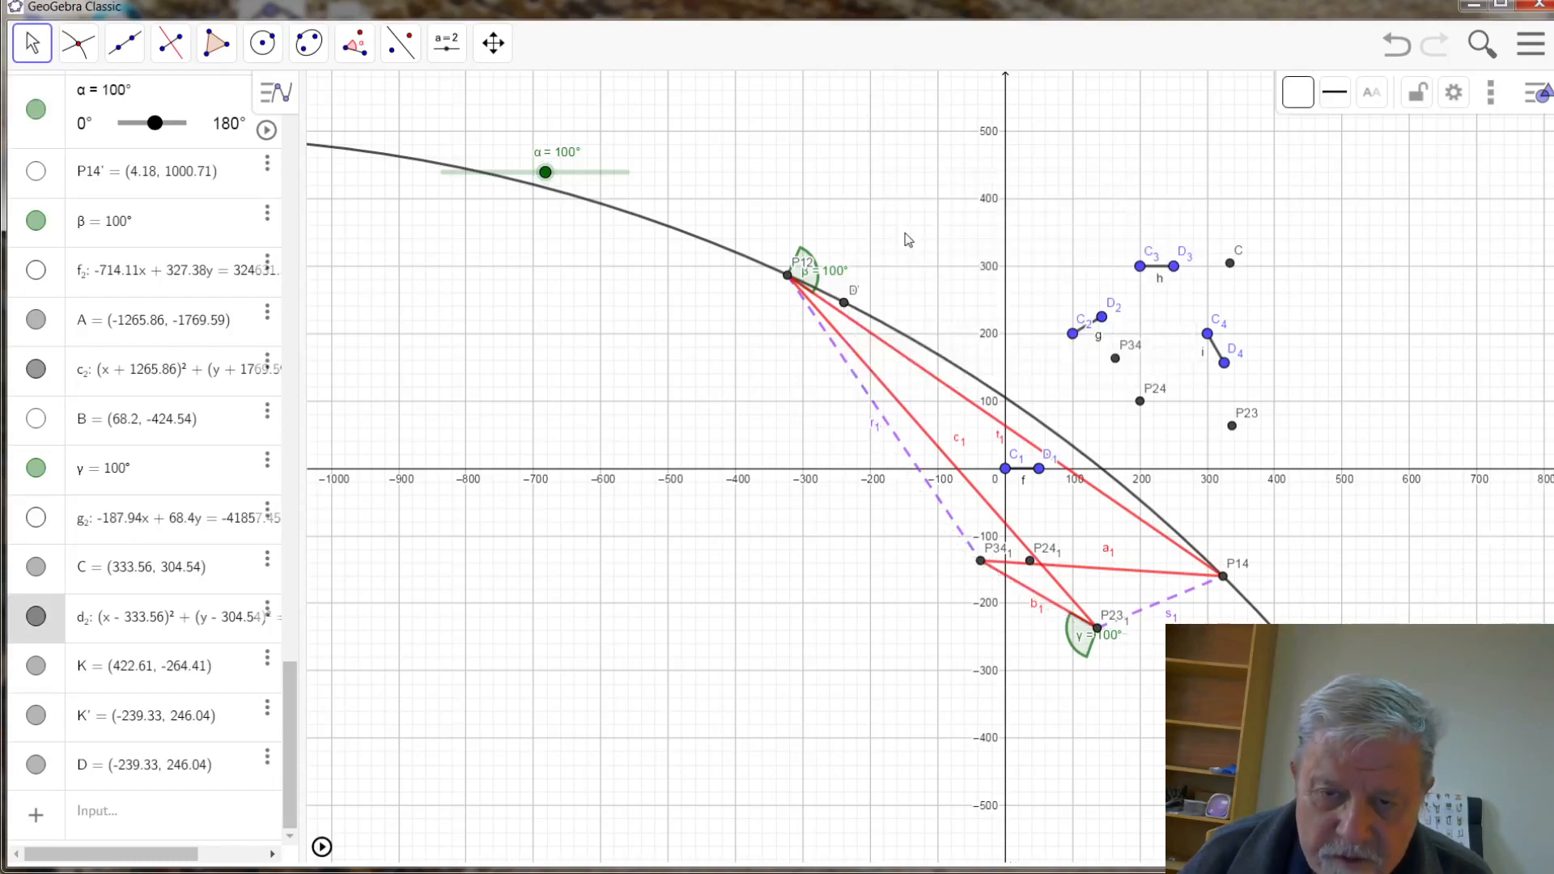
right_click(693, 239)
click(718, 304)
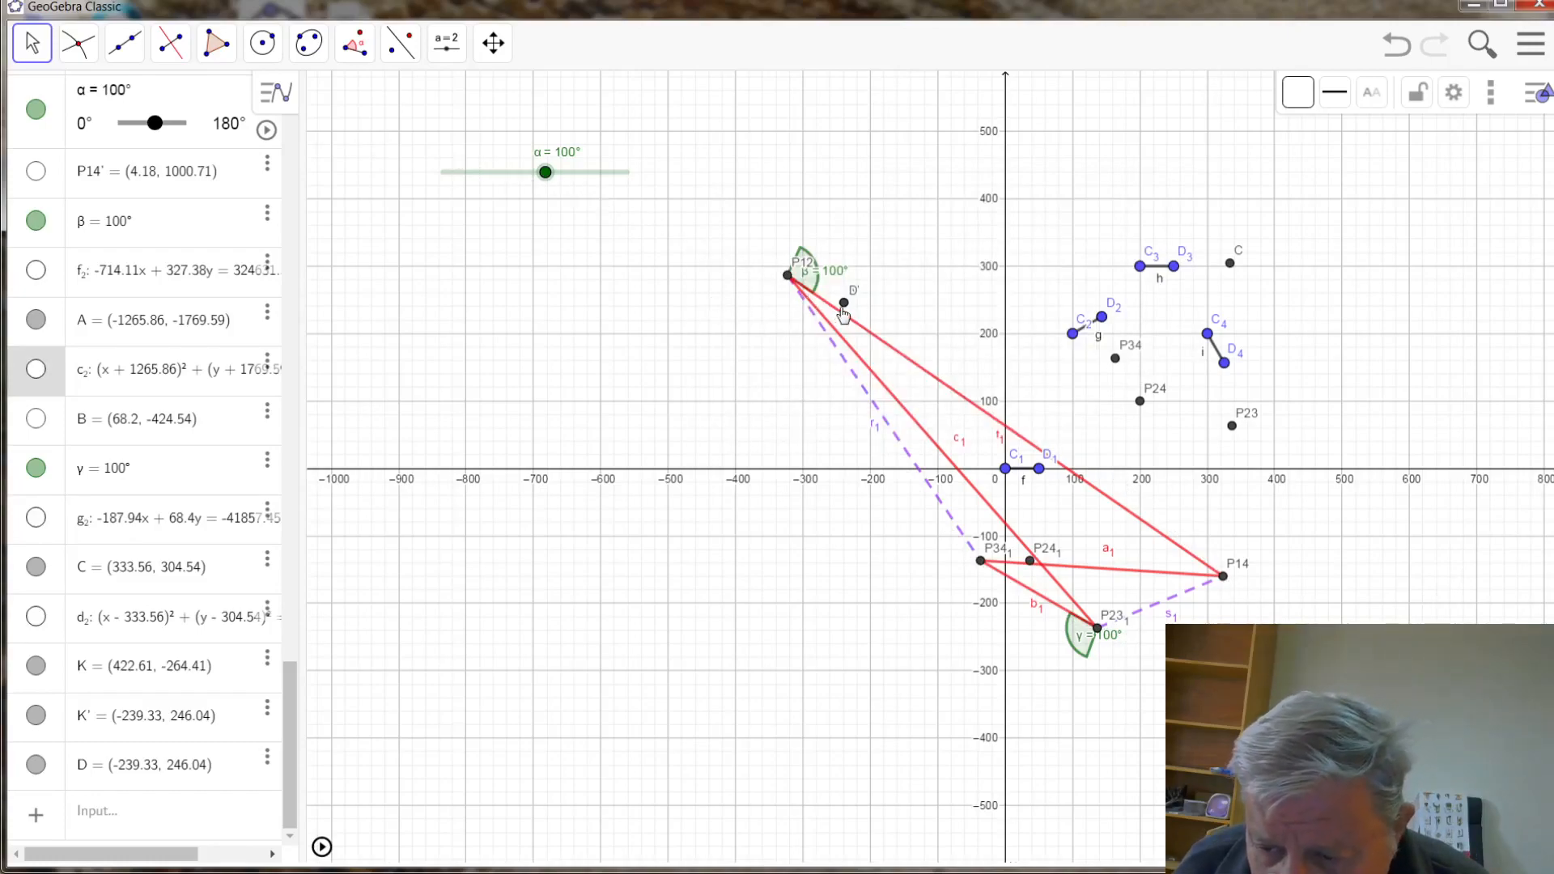
- Set α to 103° and create the loci of points K' and K driven by the α slider
drag(542, 175, 550, 178)
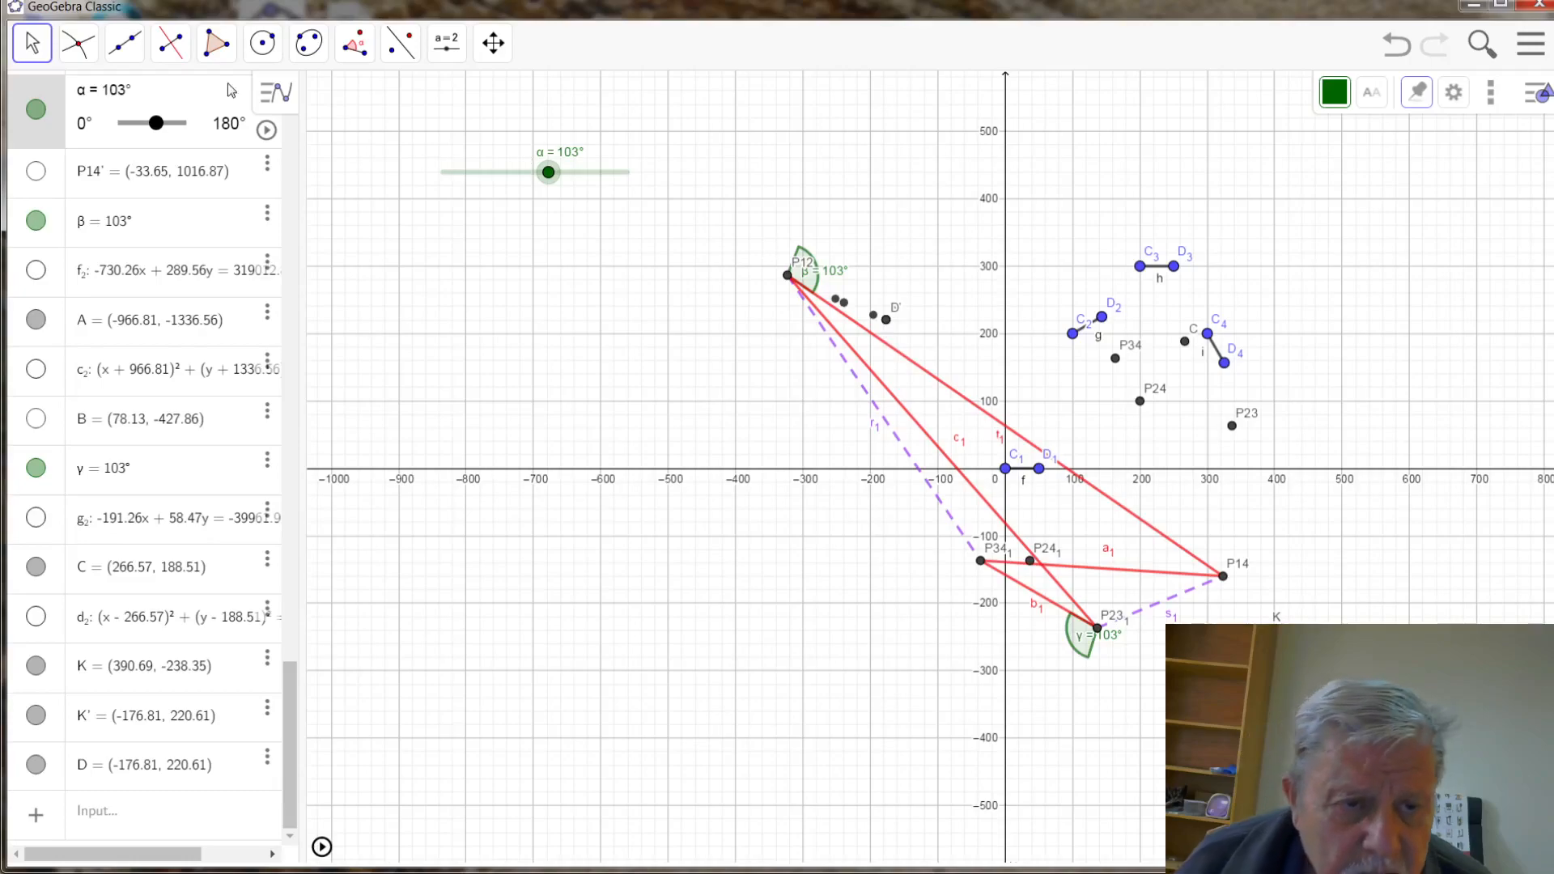
click(170, 42)
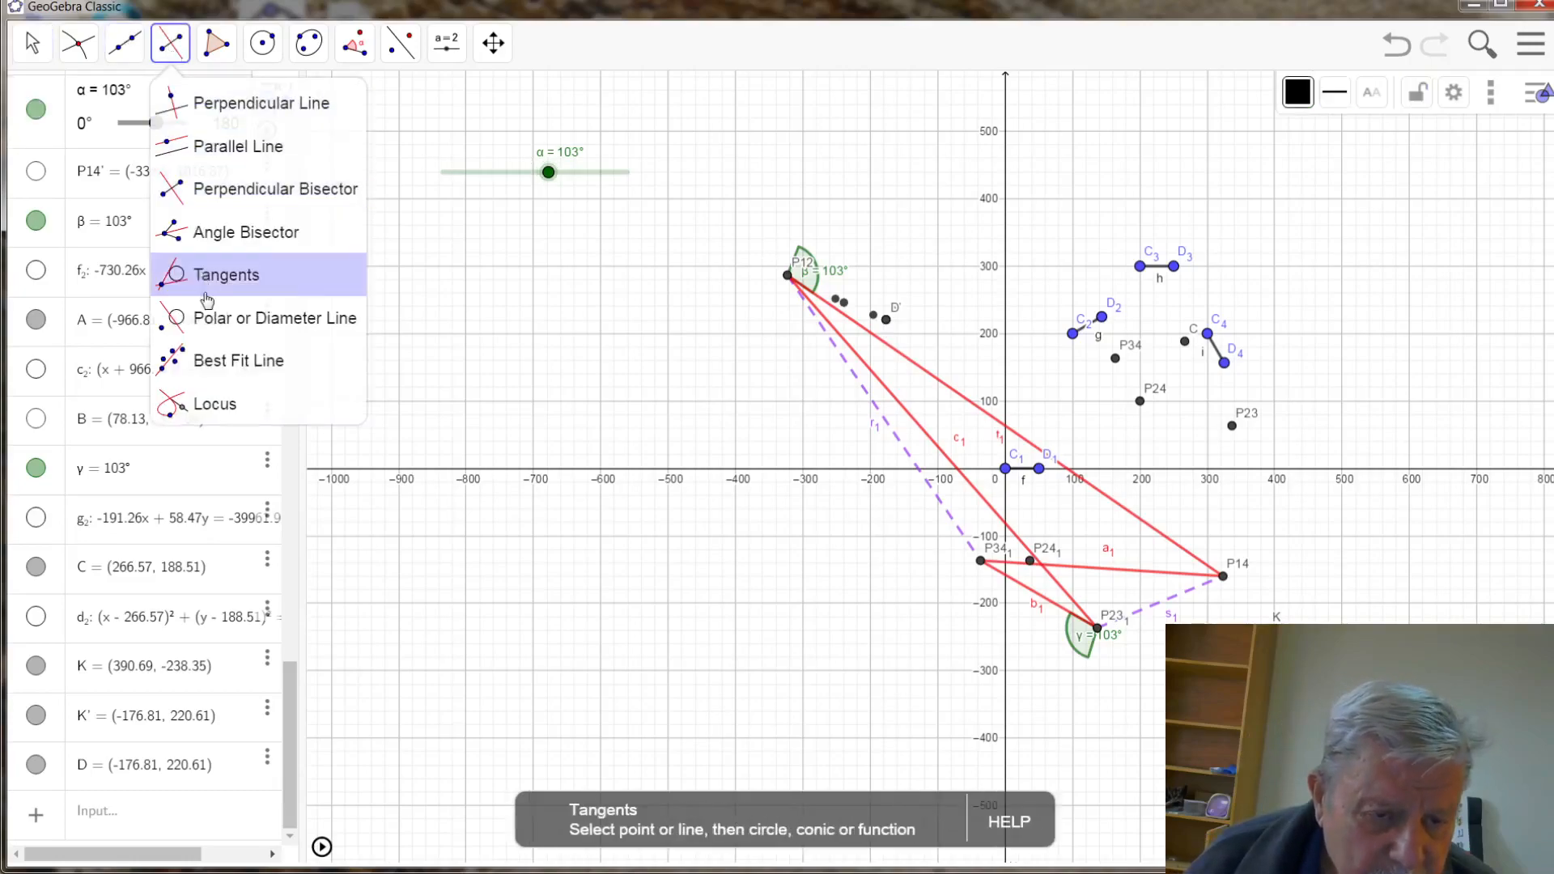
click(174, 414)
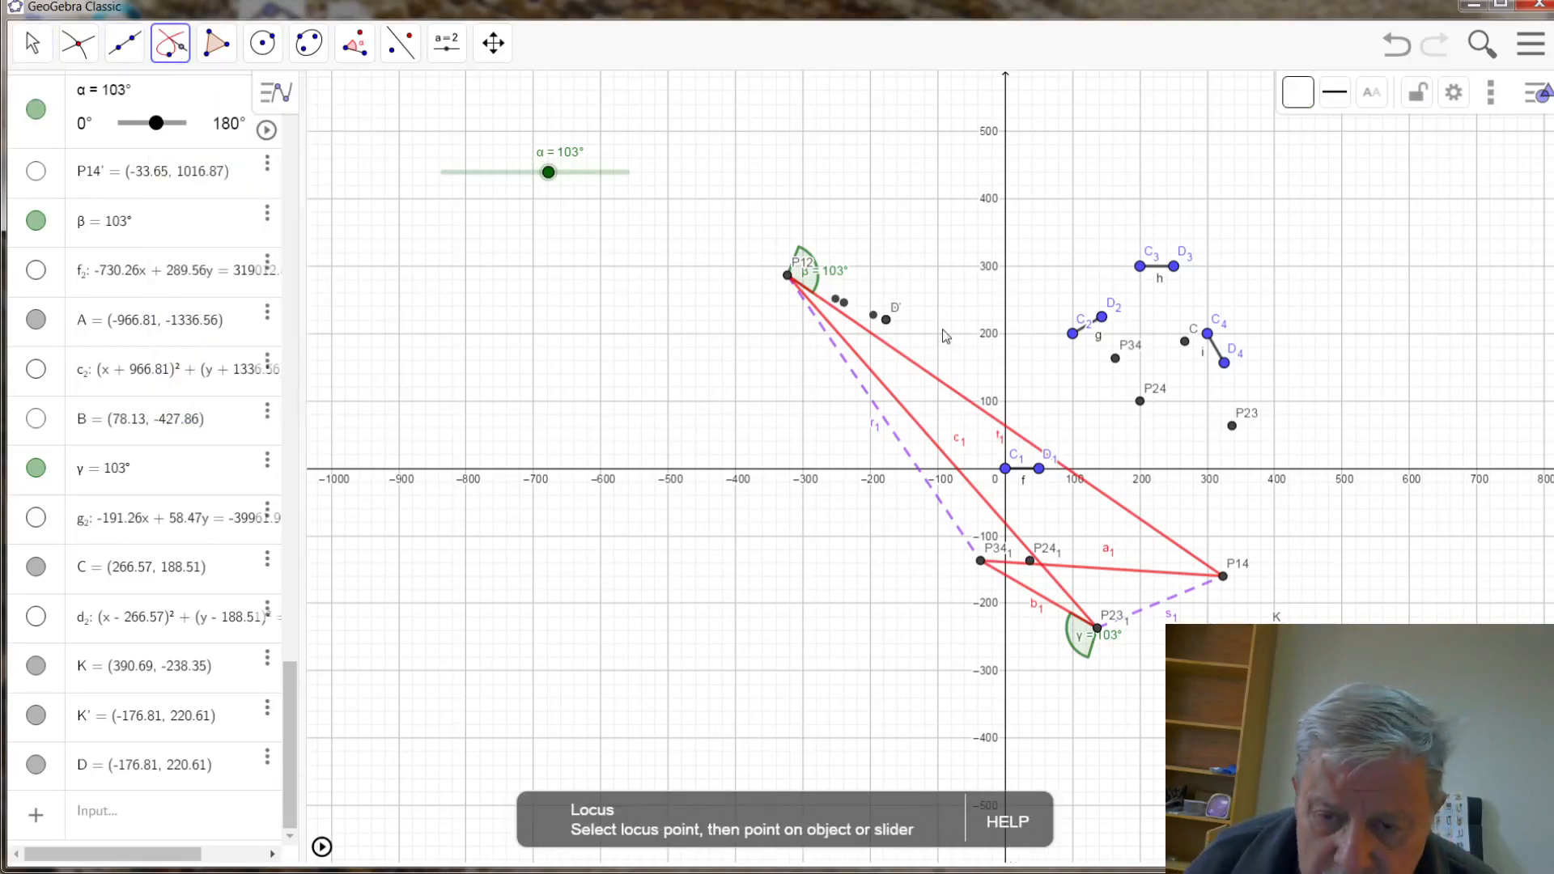
click(886, 320)
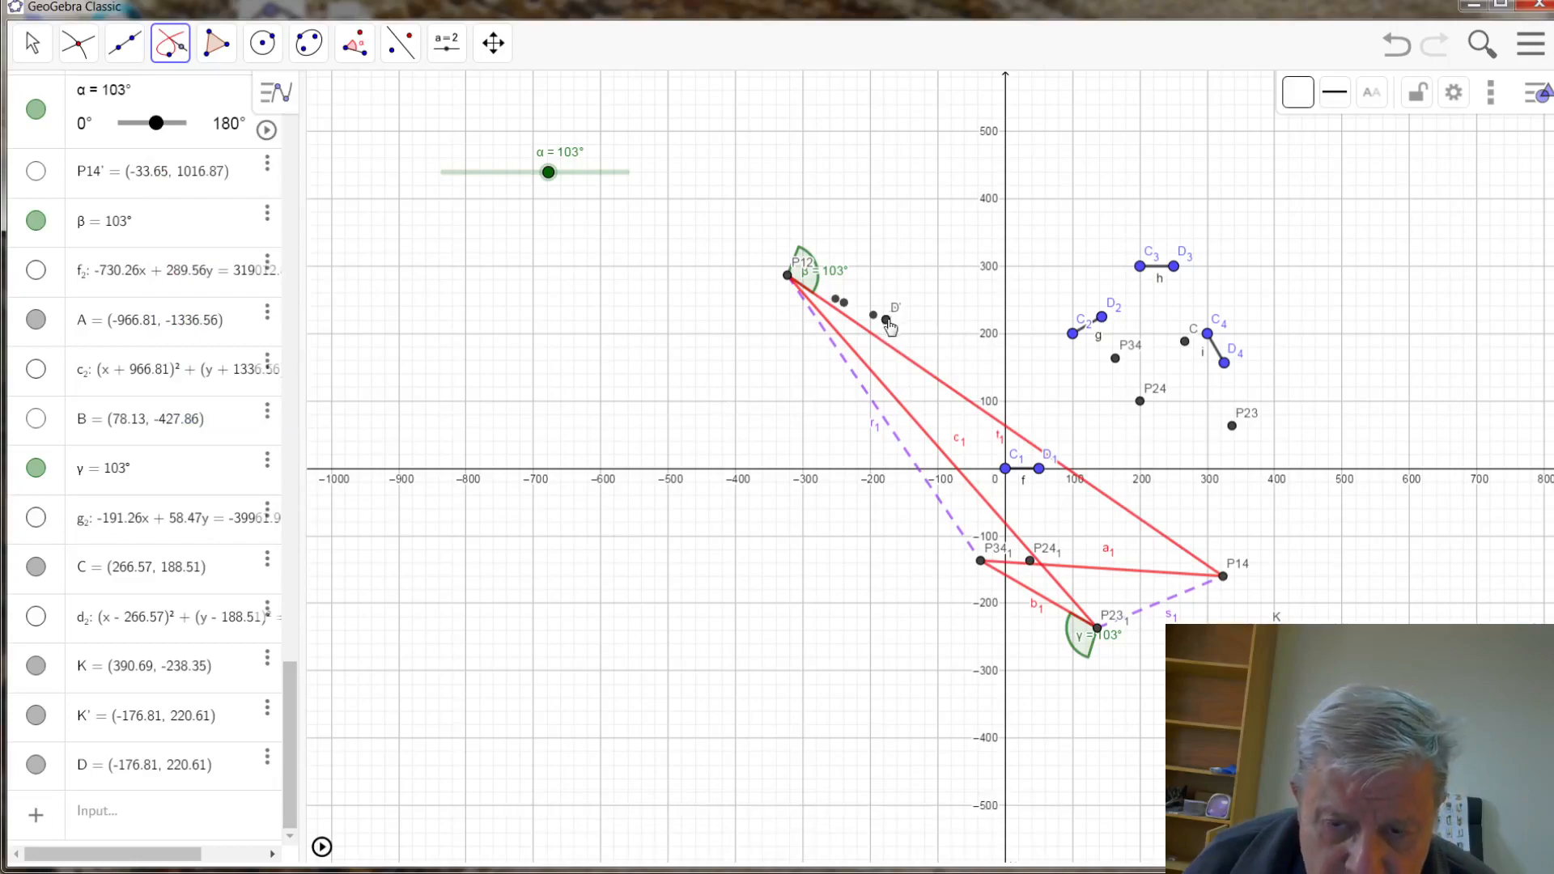
click(571, 179)
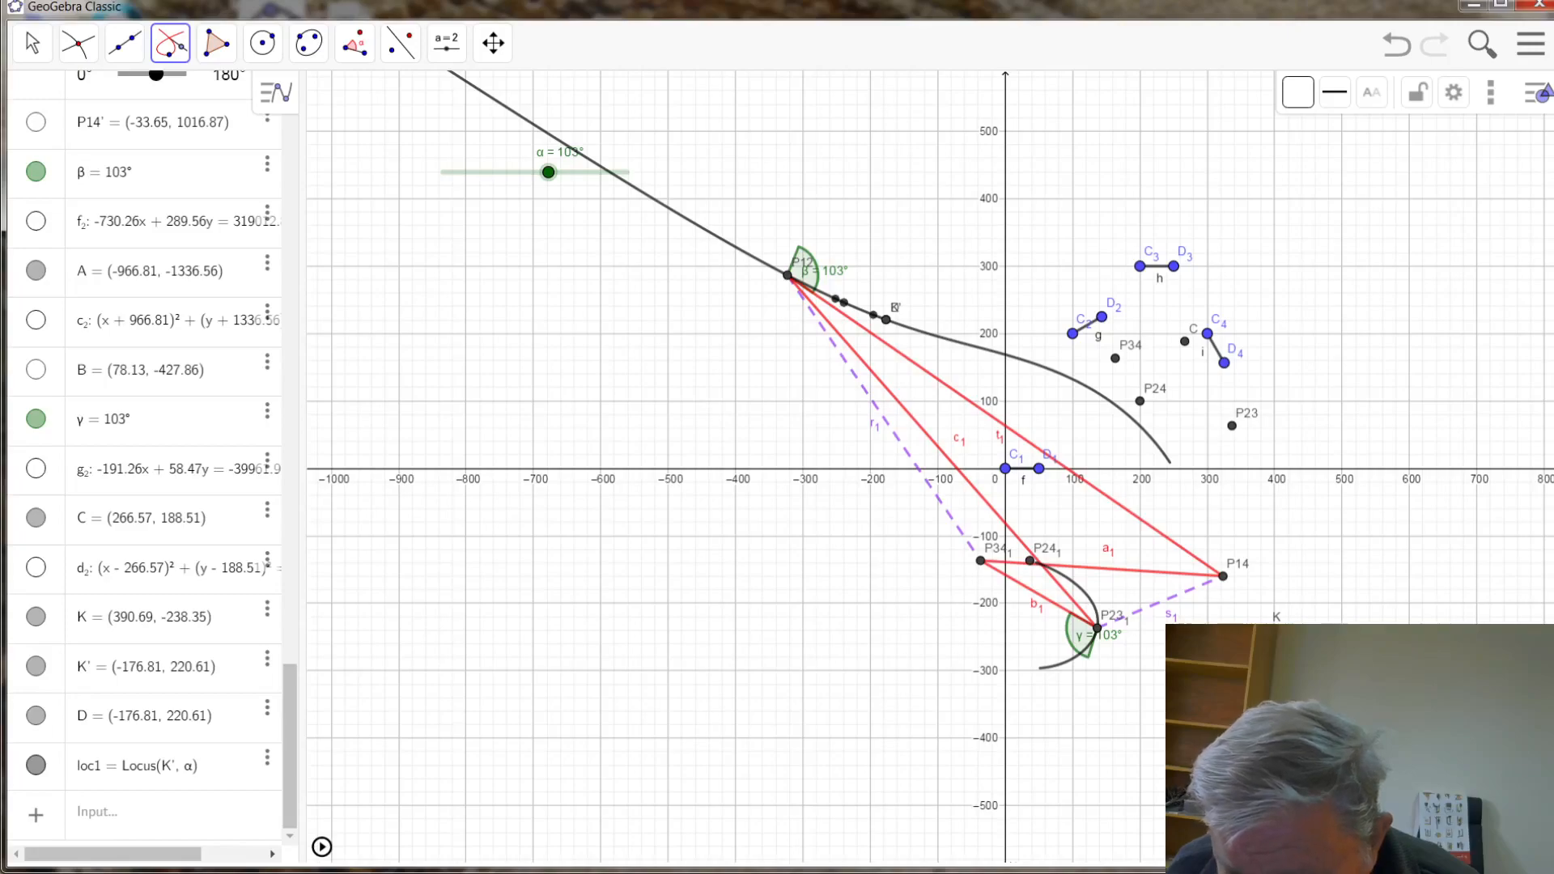
click(1268, 624)
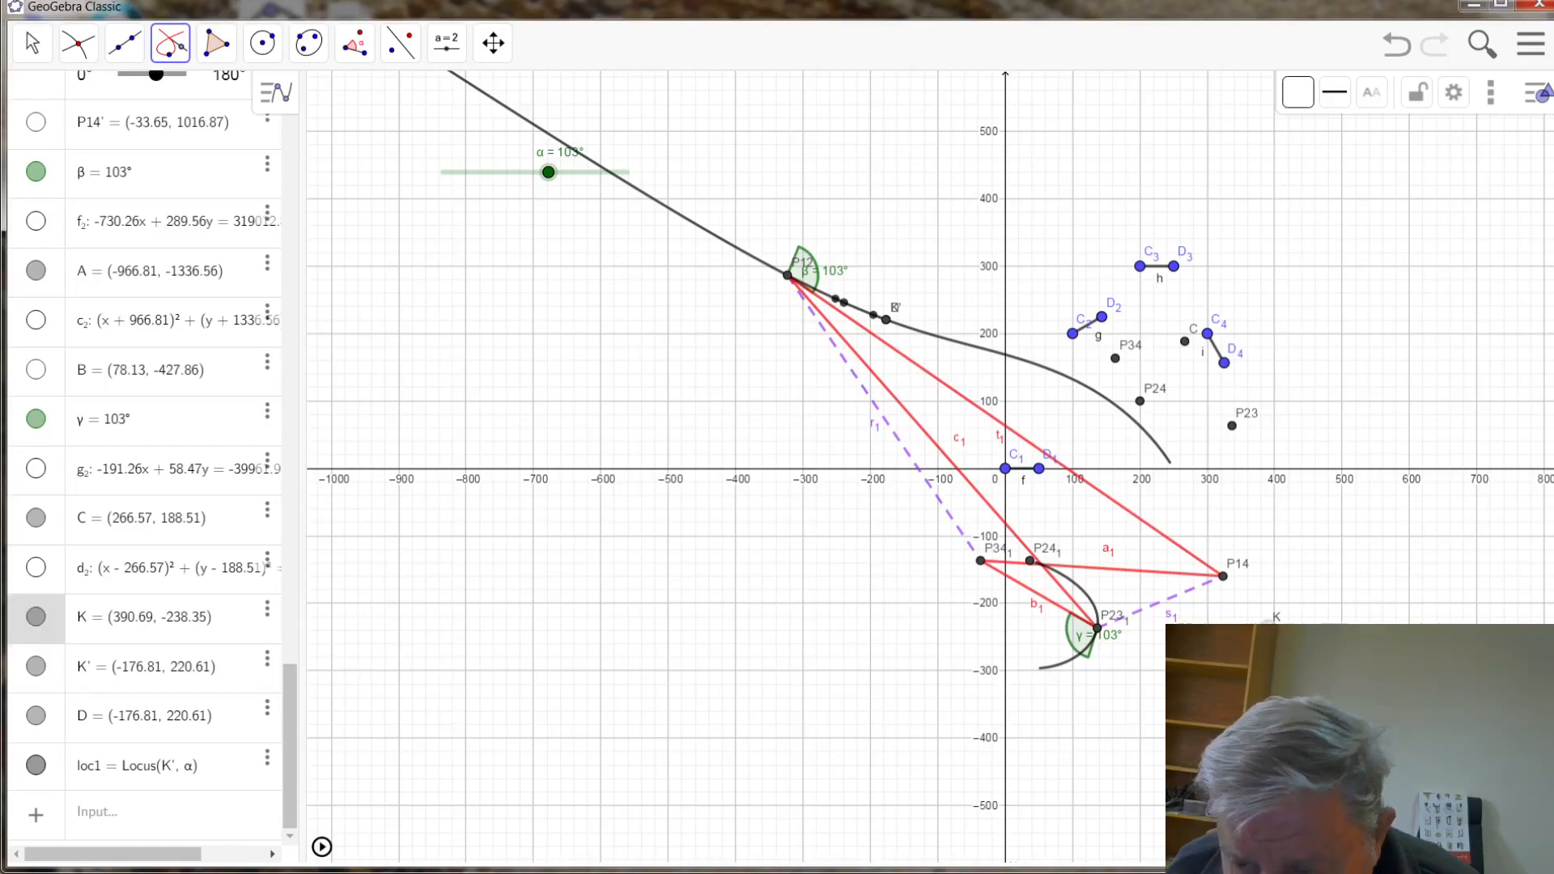
click(500, 173)
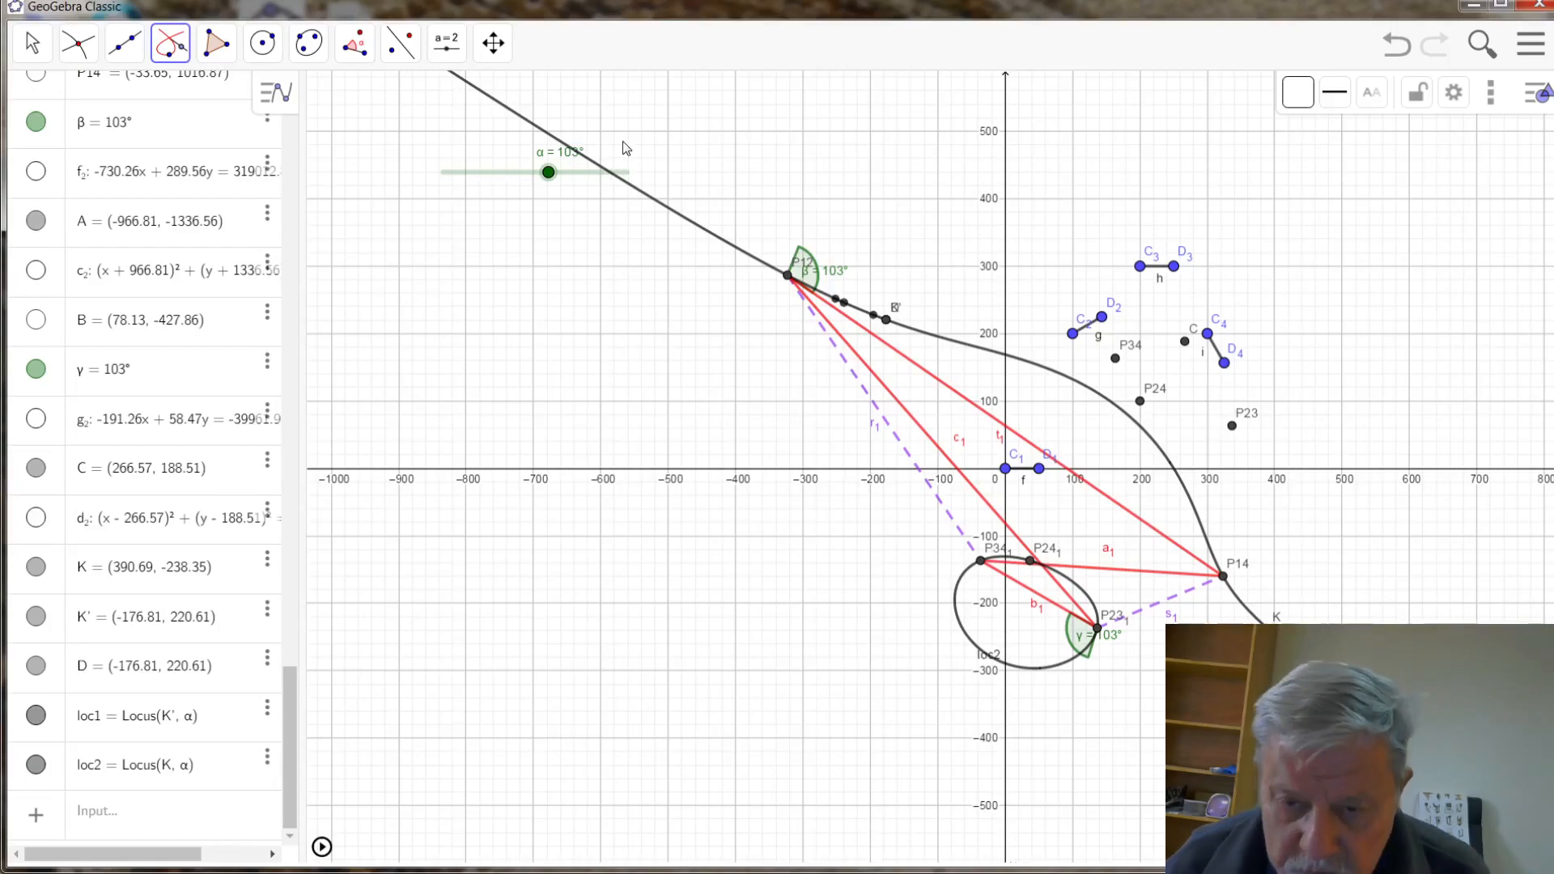
- Animate the α slider to trace K and K' over the loci, then stop it and return α to 103°
right_click(548, 172)
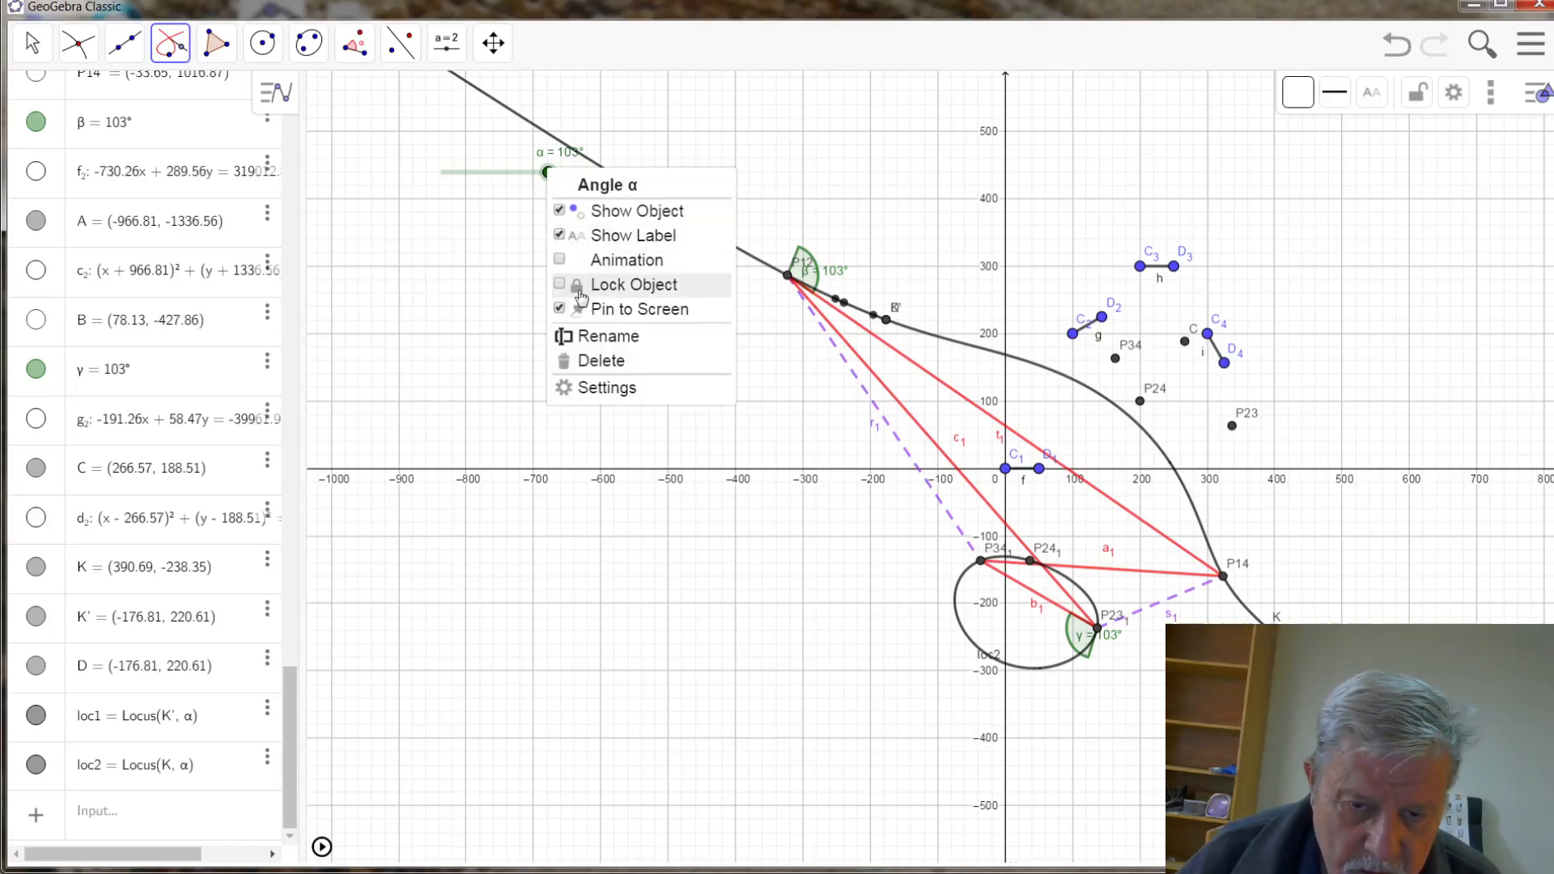
click(560, 267)
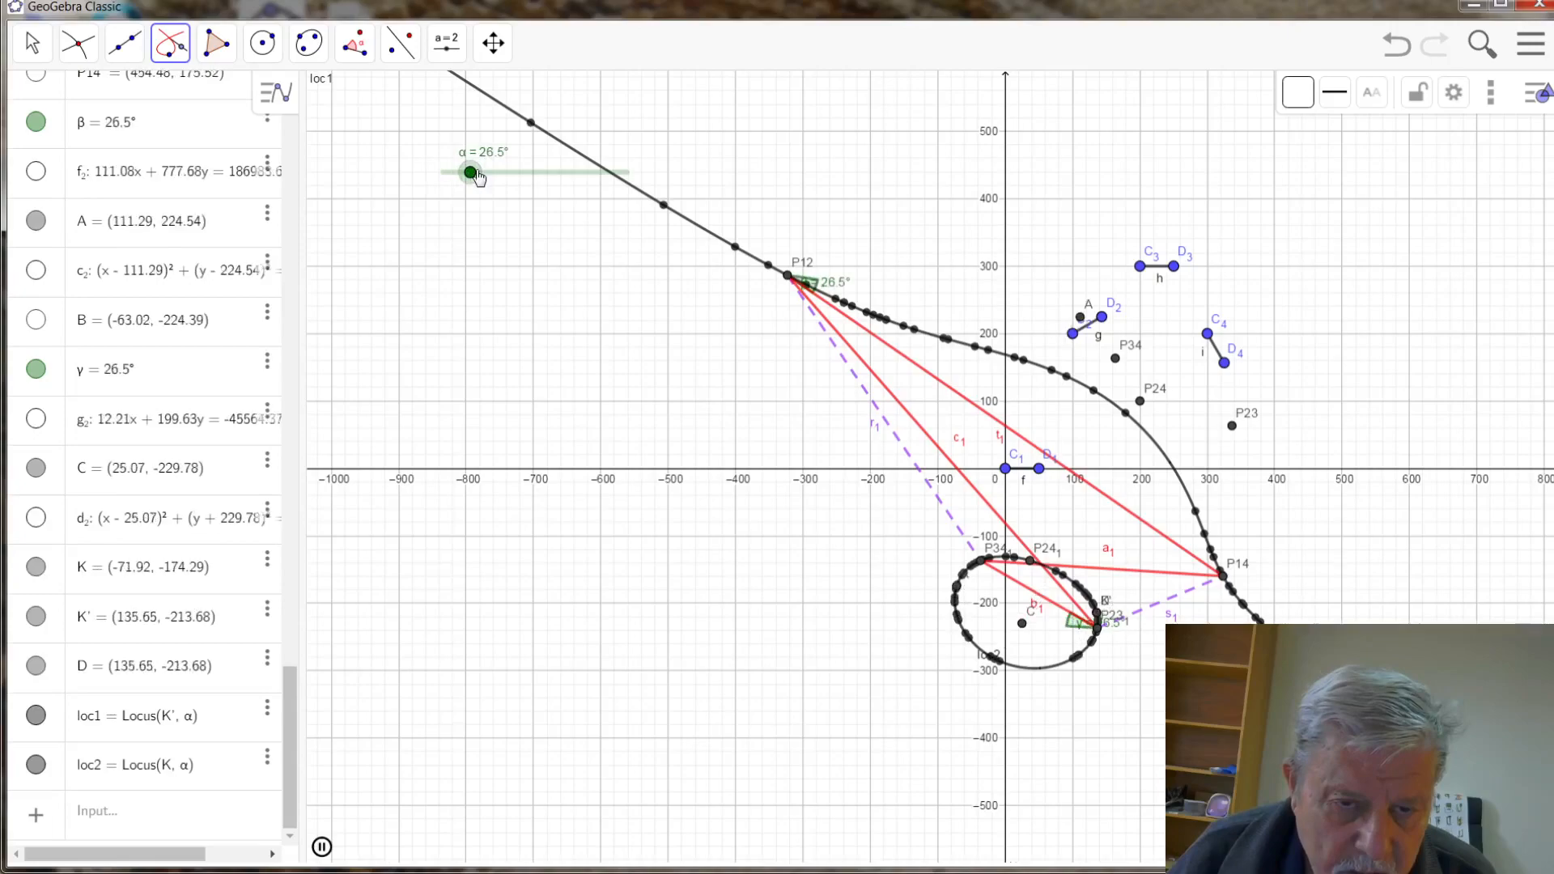
right_click(474, 175)
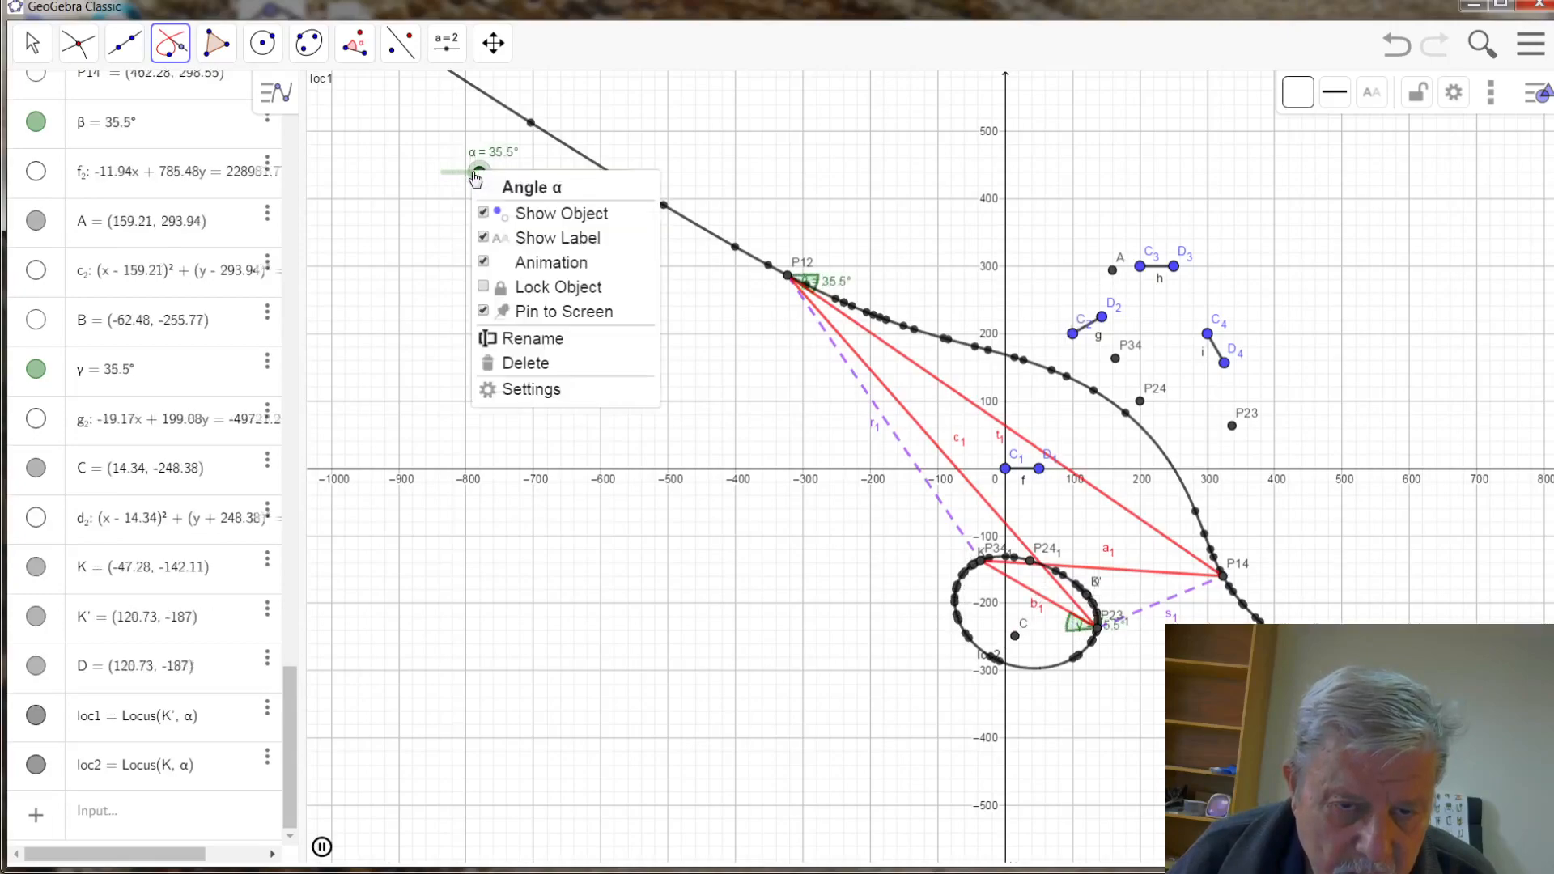
click(486, 264)
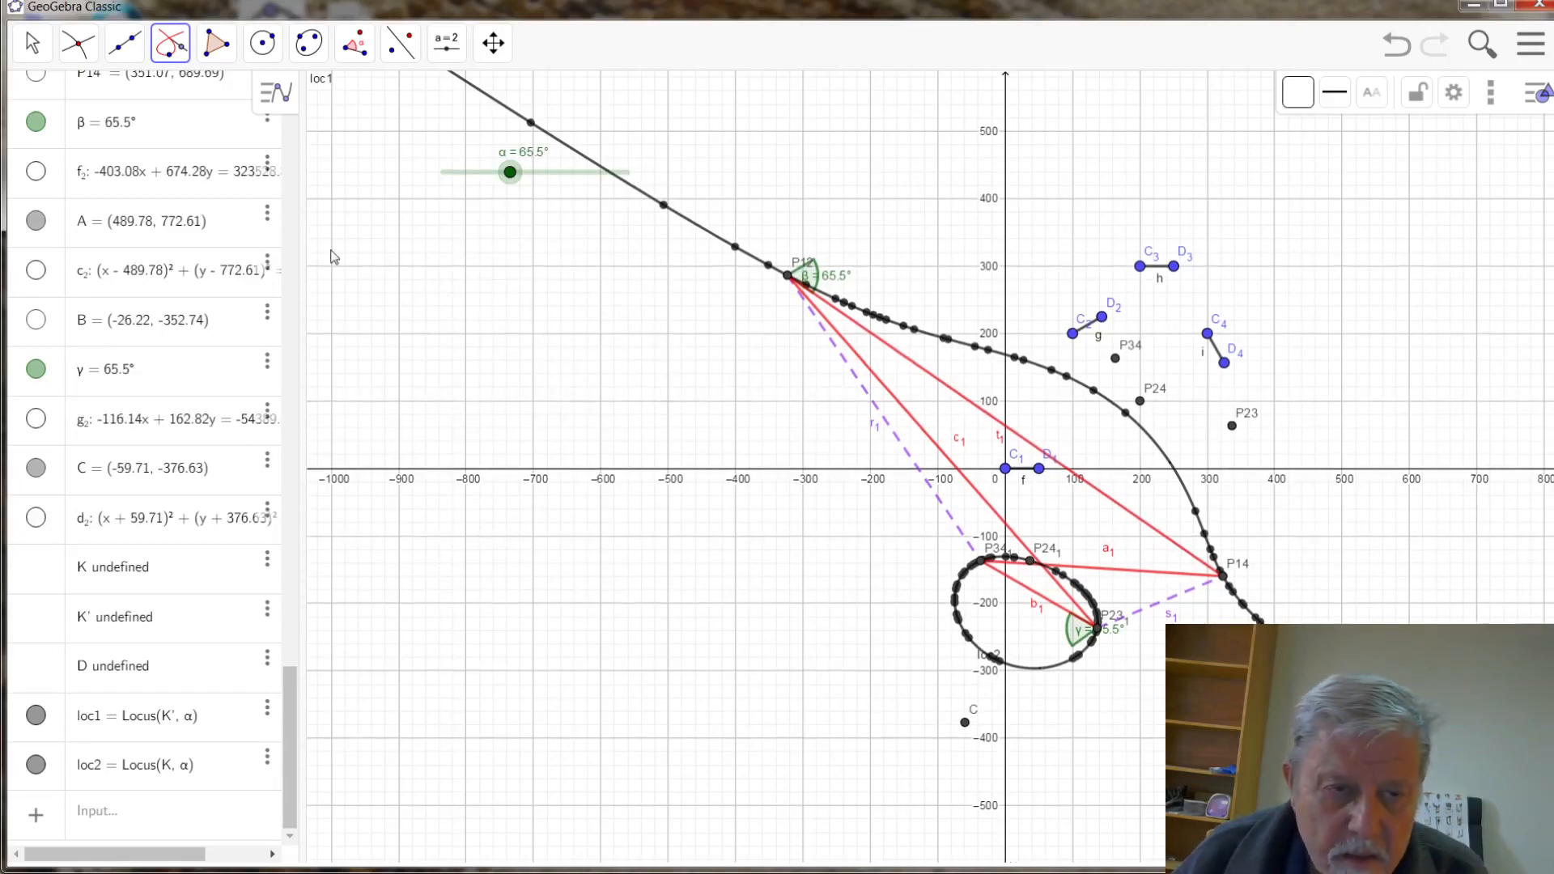
click(28, 46)
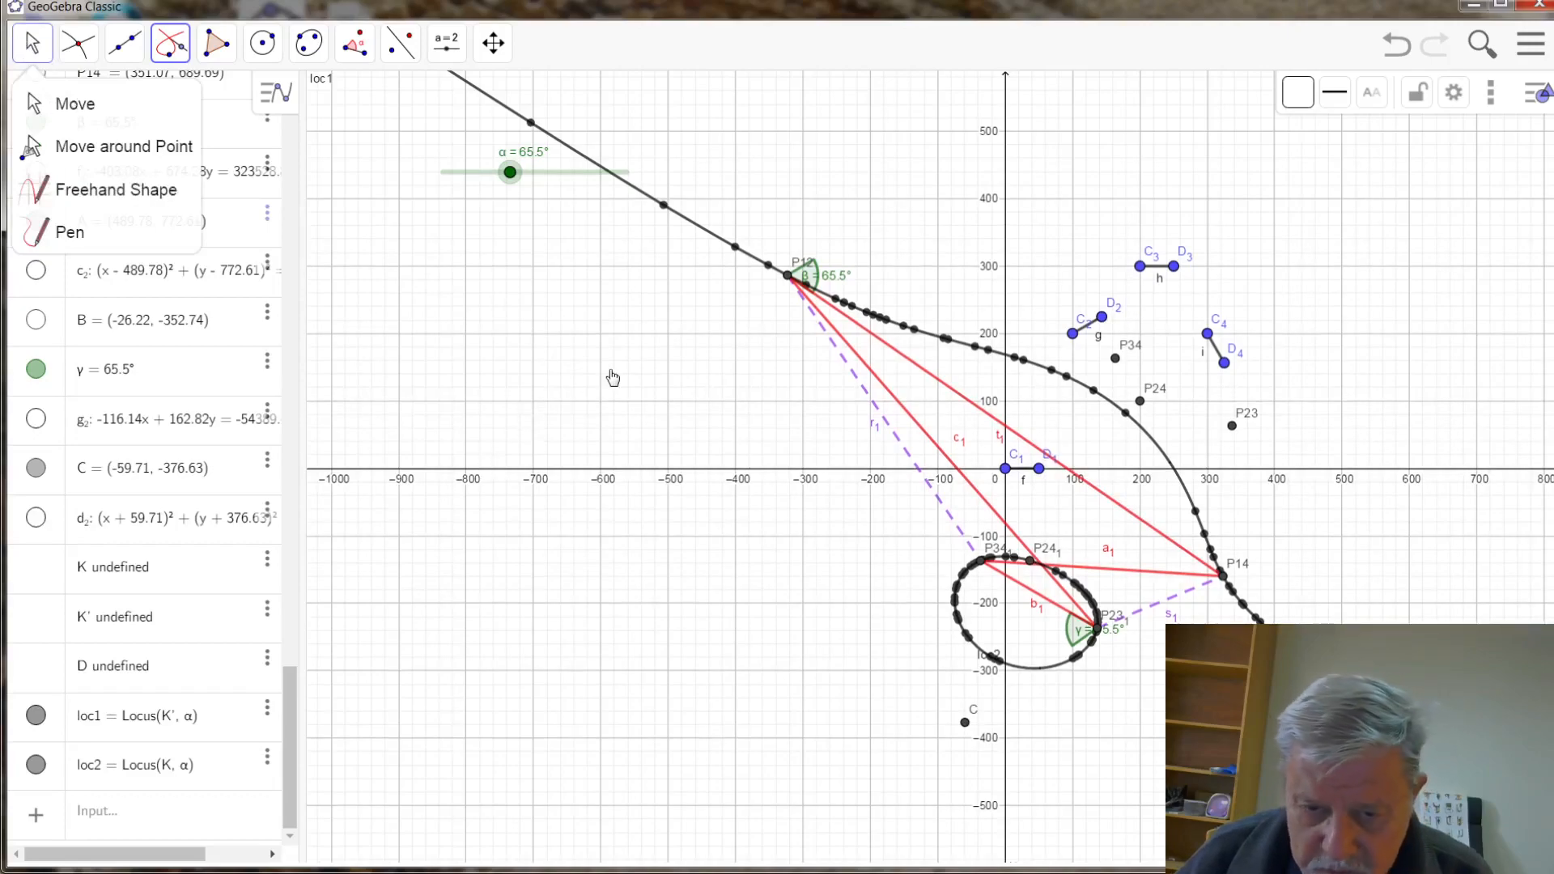
mouse_move(609, 378)
mouse_down()
mouse_move(618, 434)
mouse_move(596, 369)
mouse_up()
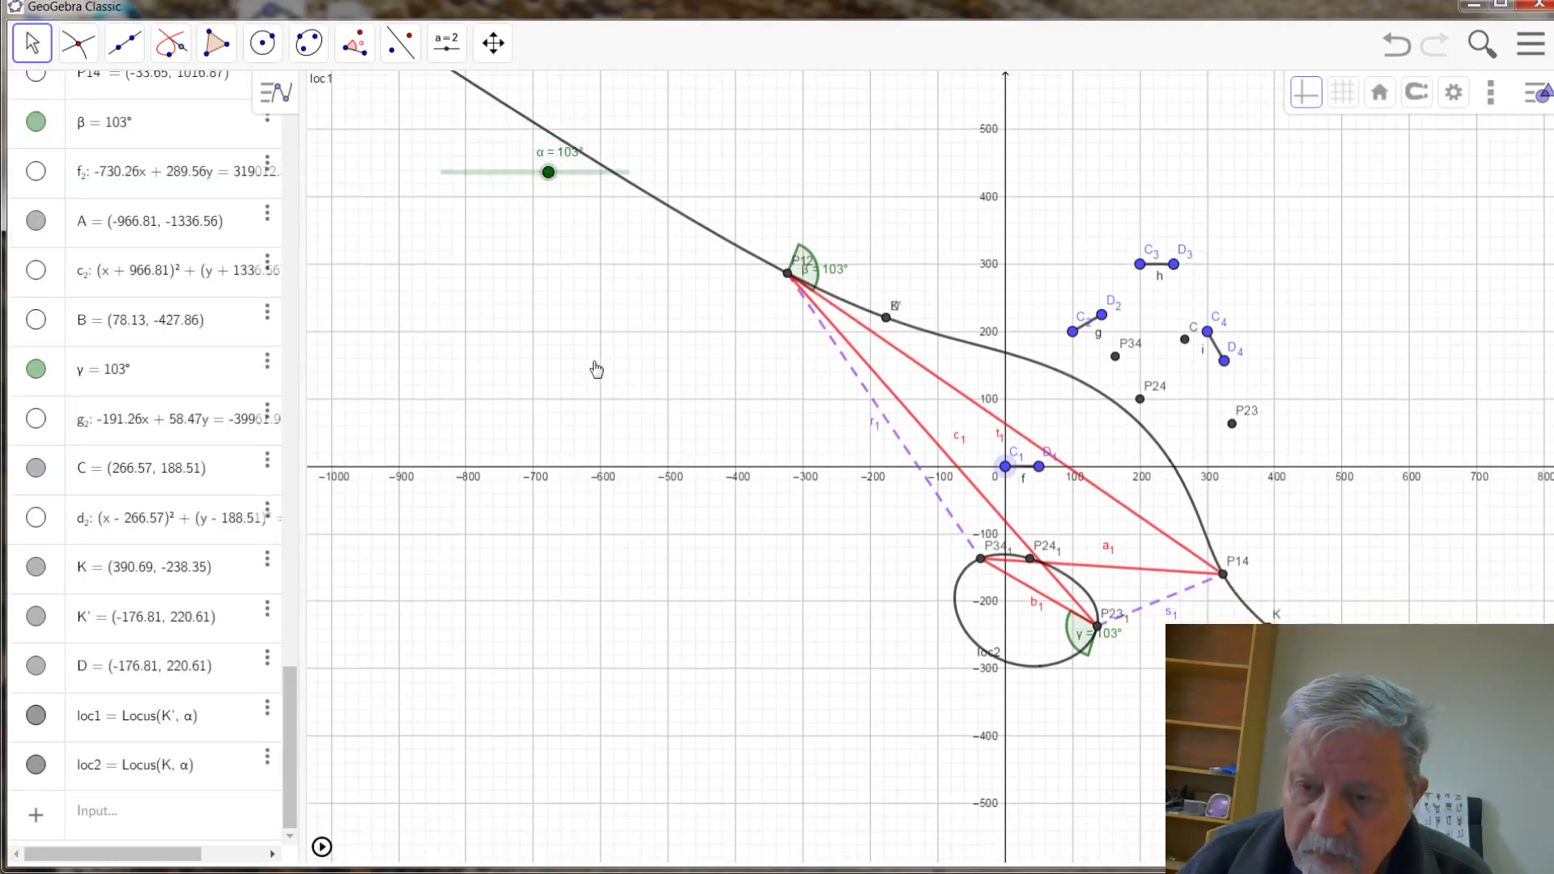
- Place a point on the upper open locus curve, between K' and the y-axis, at about (-32, 178)
click(1021, 356)
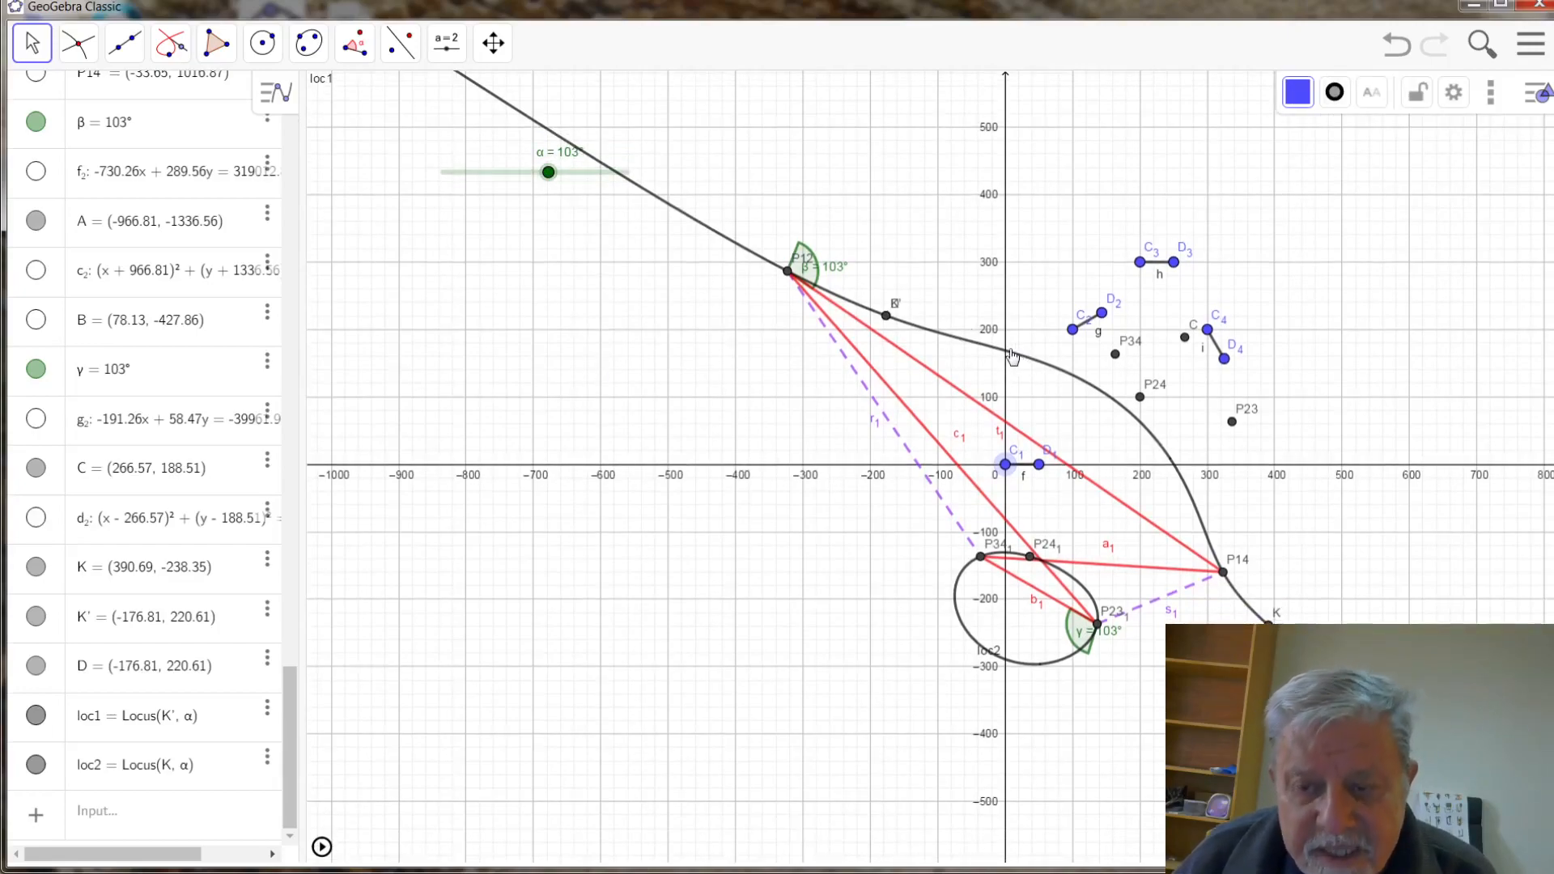
scroll(1012, 385, up, 3)
scroll(1012, 382, up, 5)
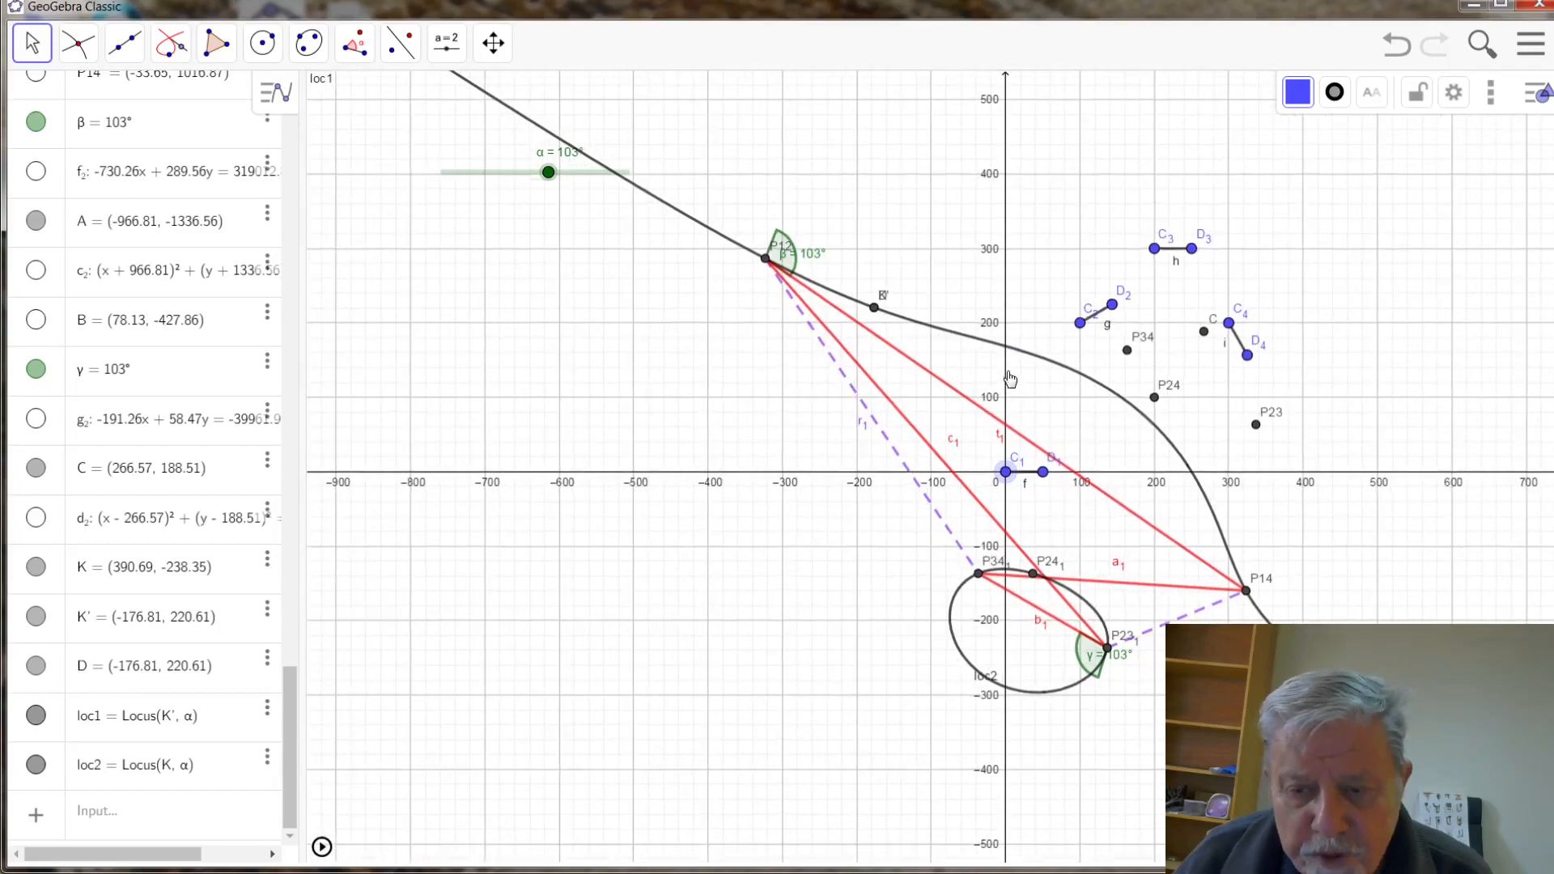
scroll(1081, 358, up, 1)
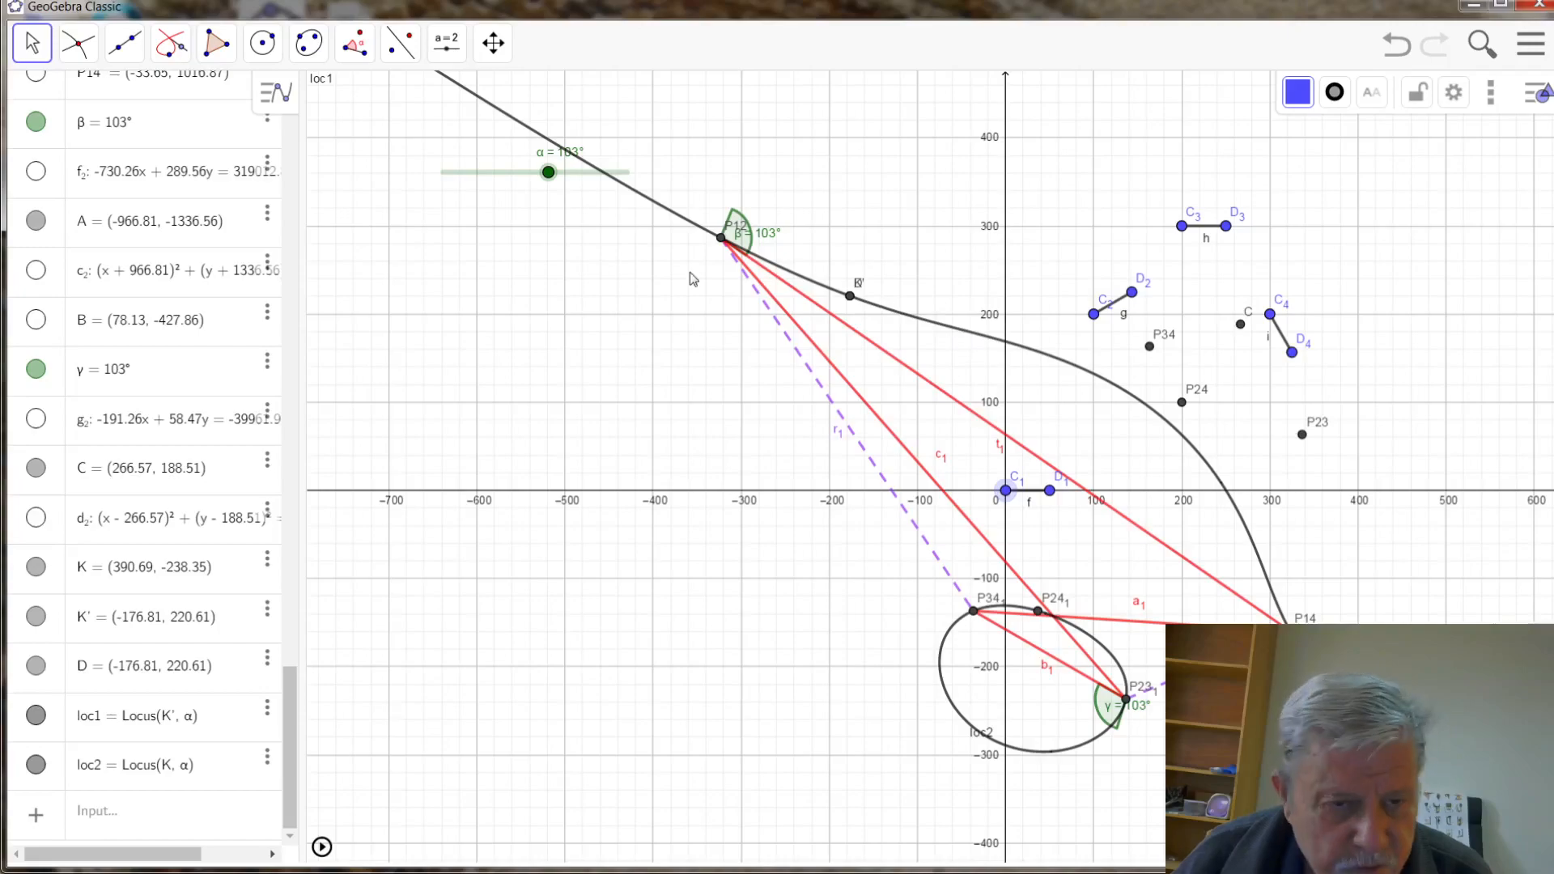
click(86, 50)
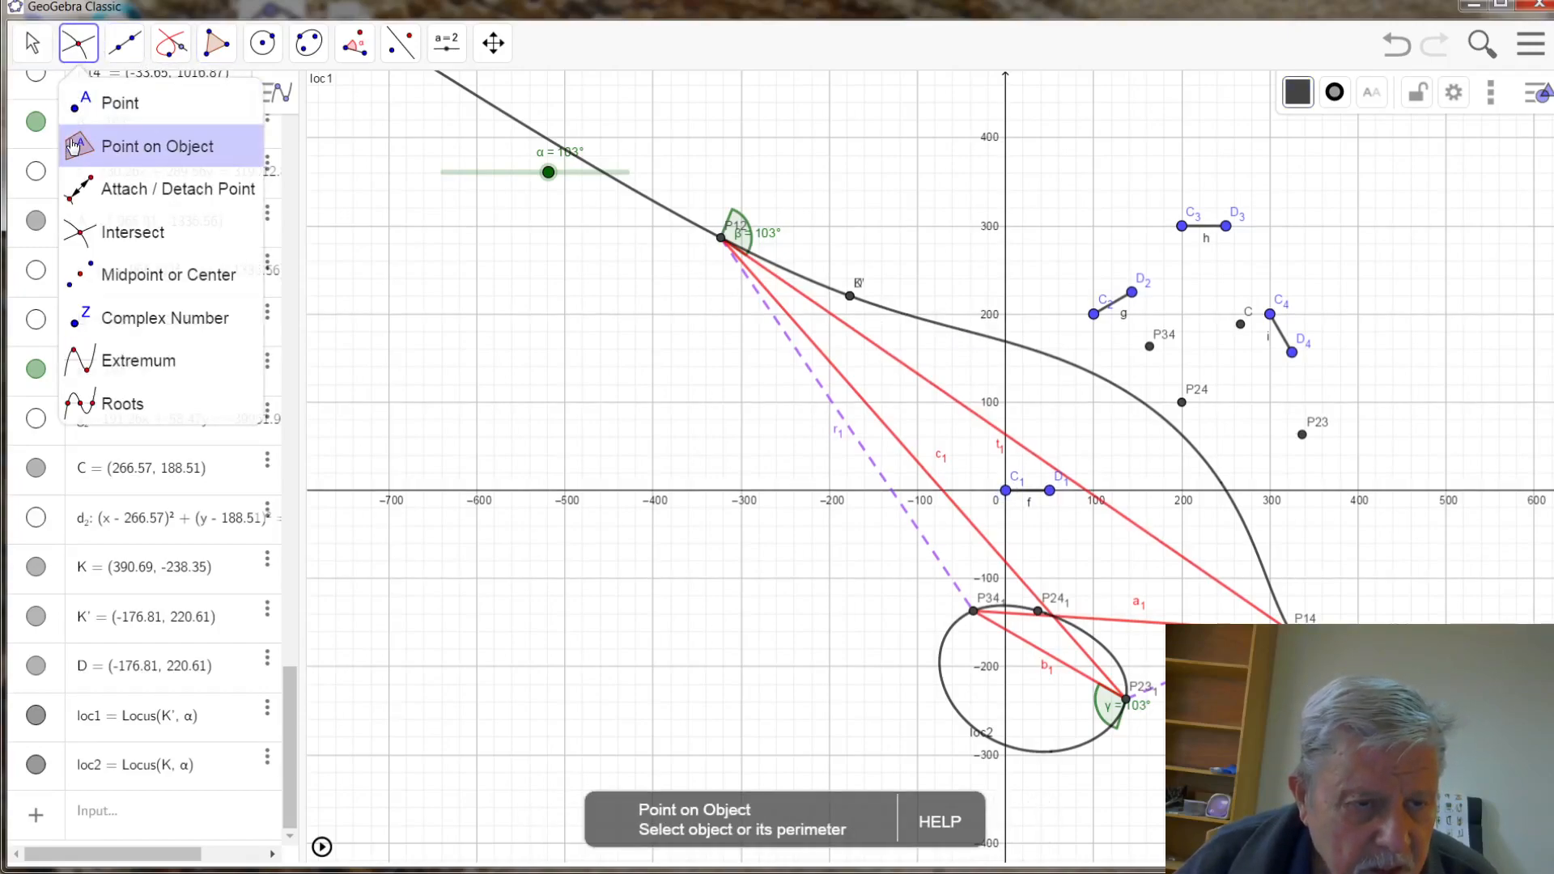
click(73, 146)
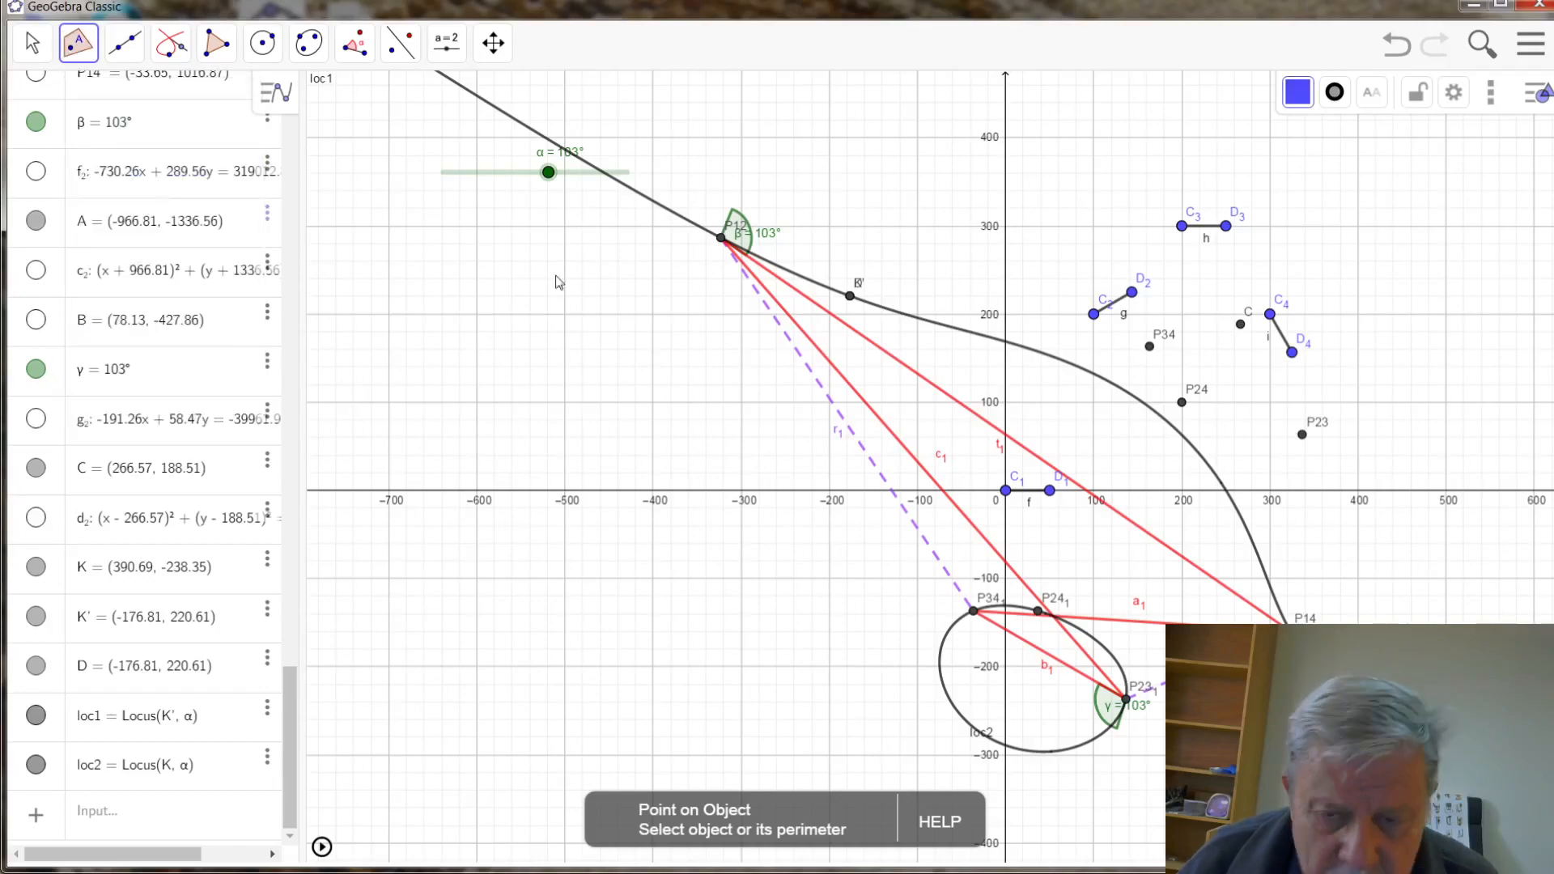
click(979, 335)
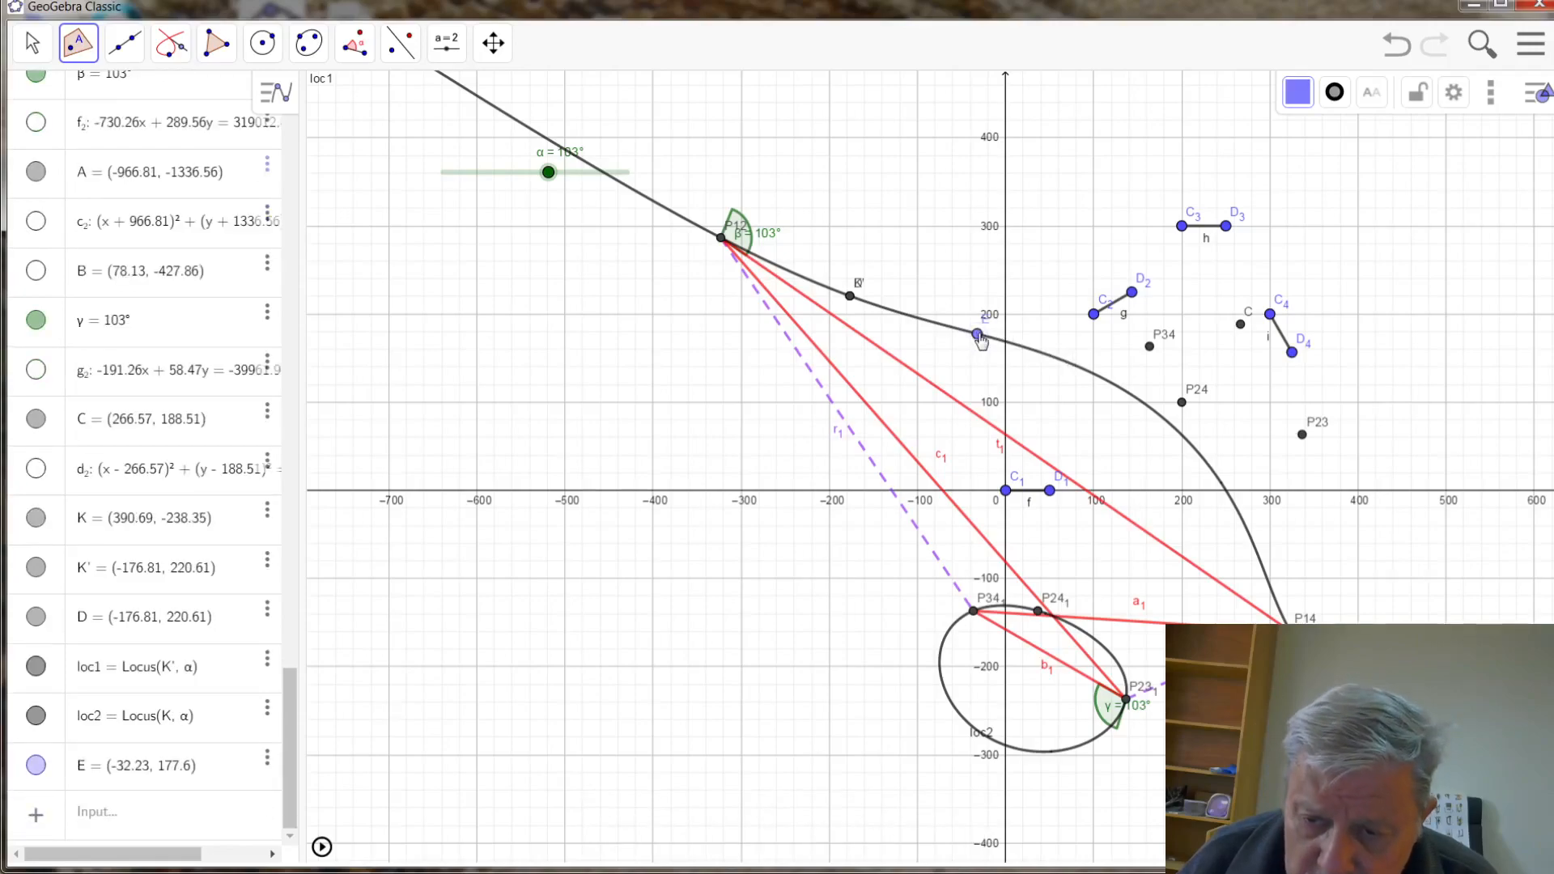
- Rename the new point on the upper locus curve as A_1
right_click(980, 338)
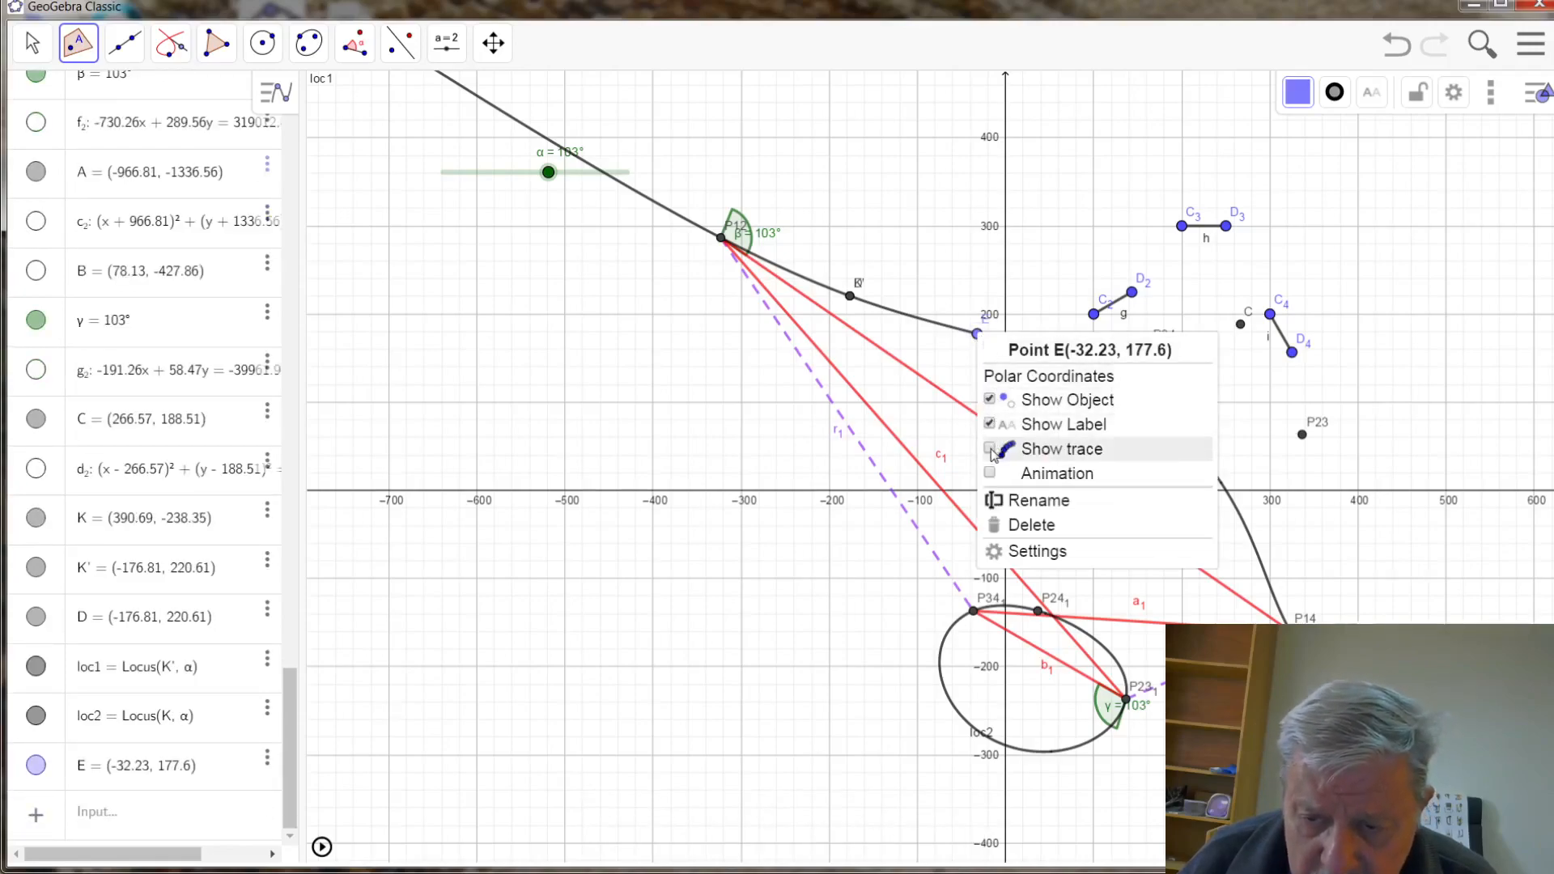
click(996, 502)
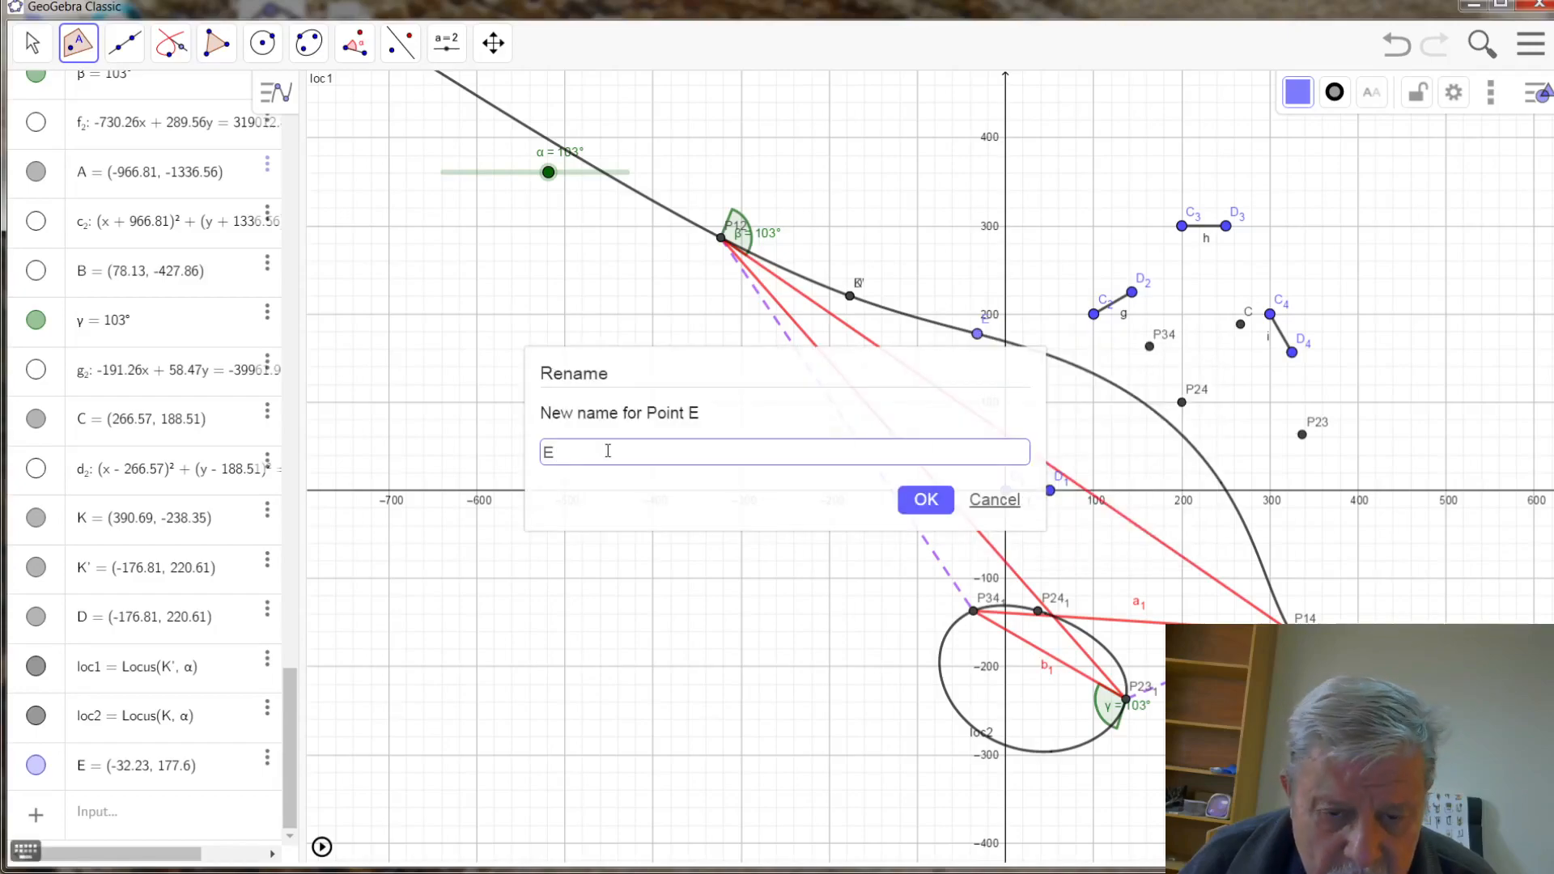
drag(574, 462, 531, 446)
text(A_1)
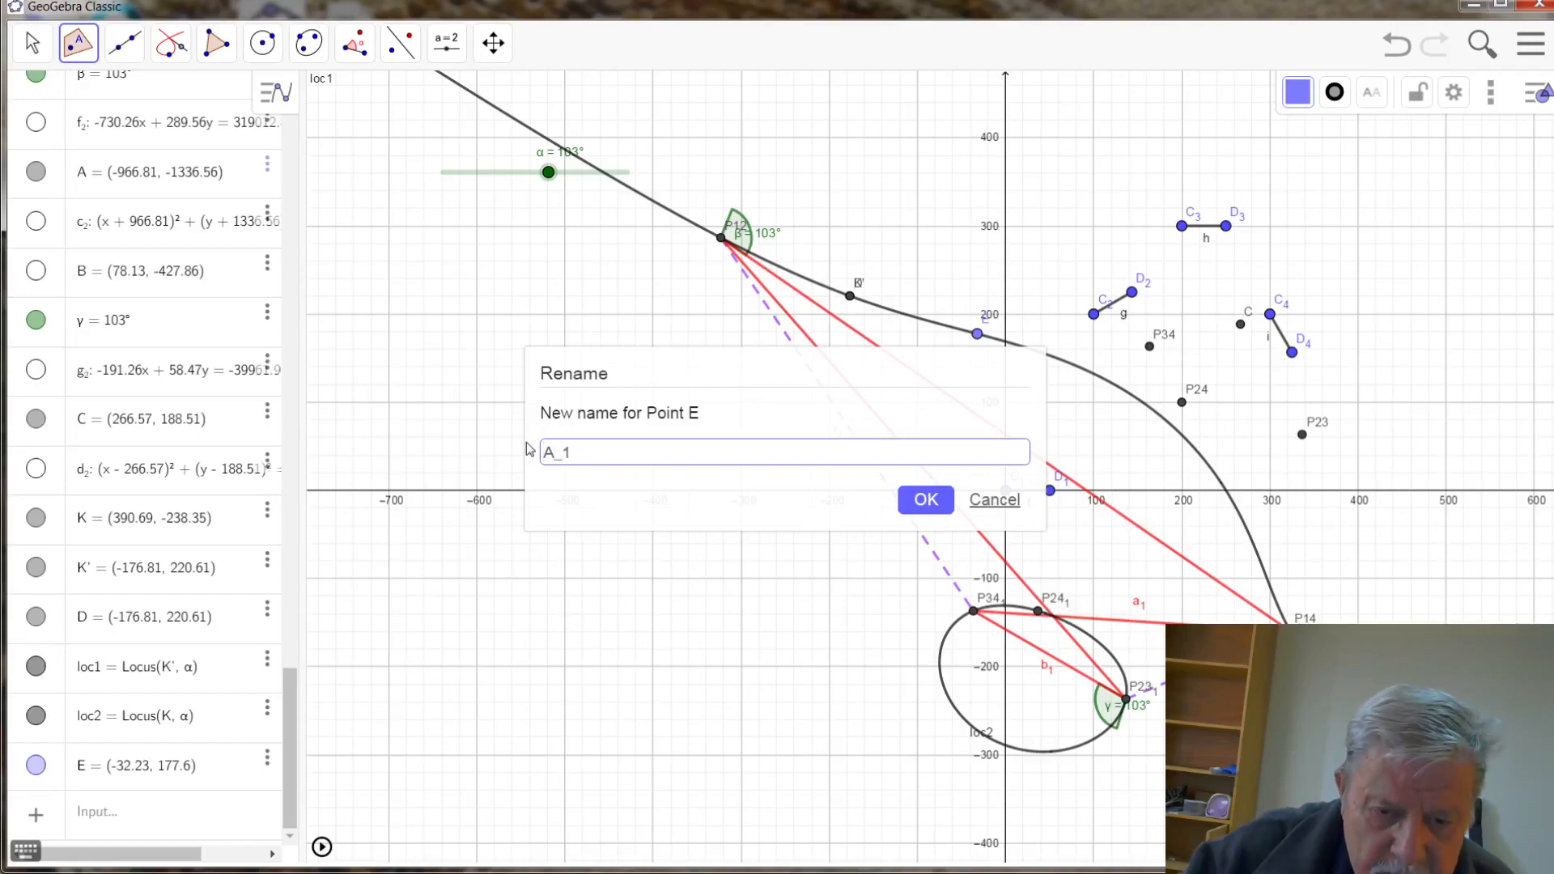
click(927, 500)
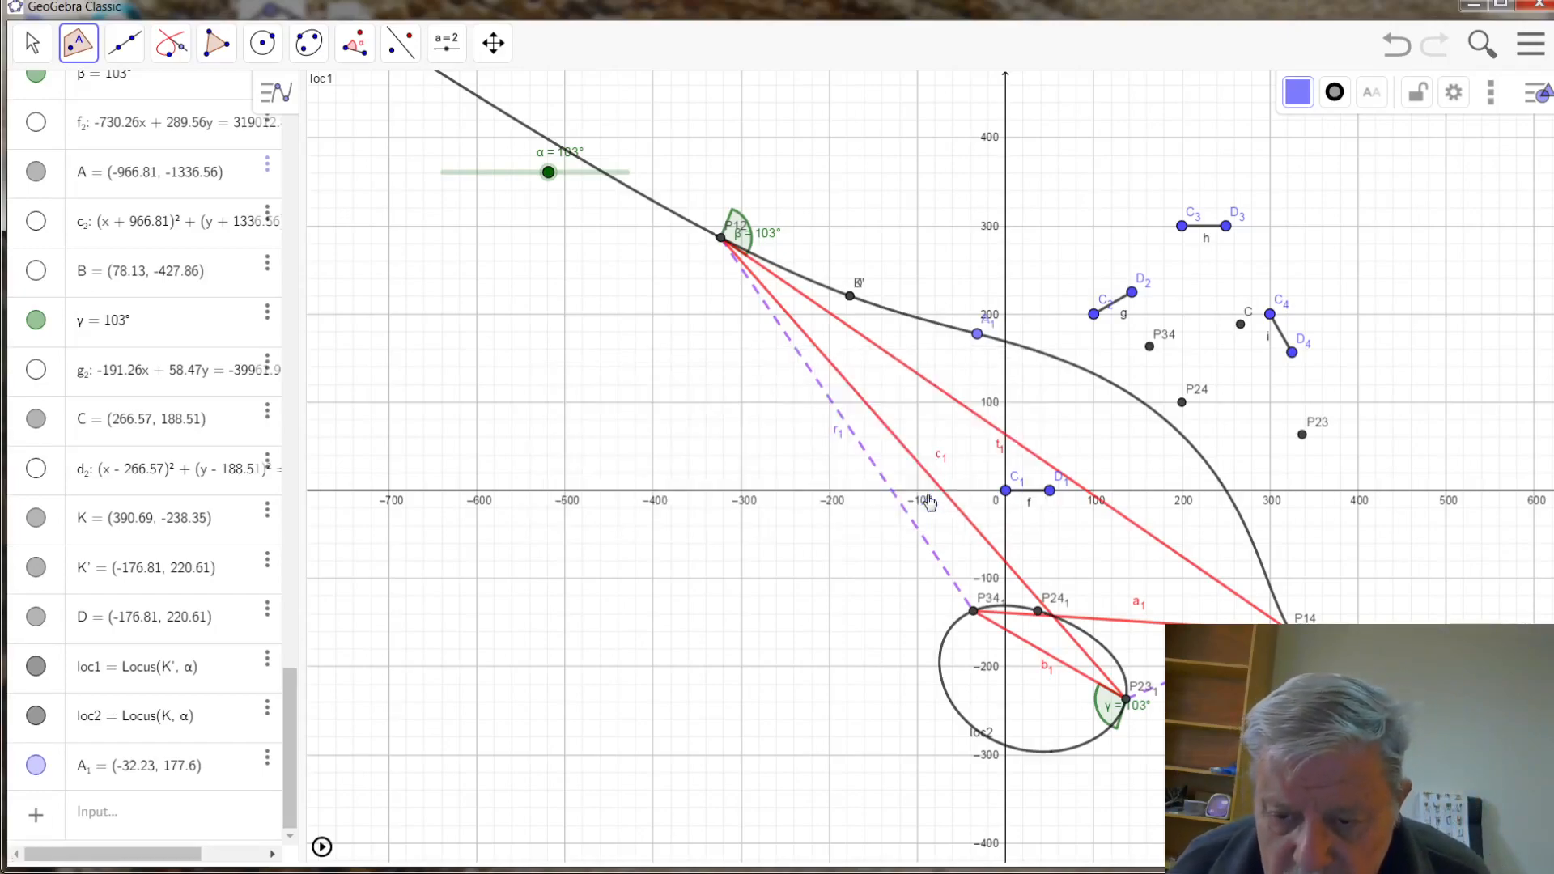
- Place a point on the closed oval locus between P24₁ and P23₁, at about (116, -182)
click(77, 48)
click(75, 154)
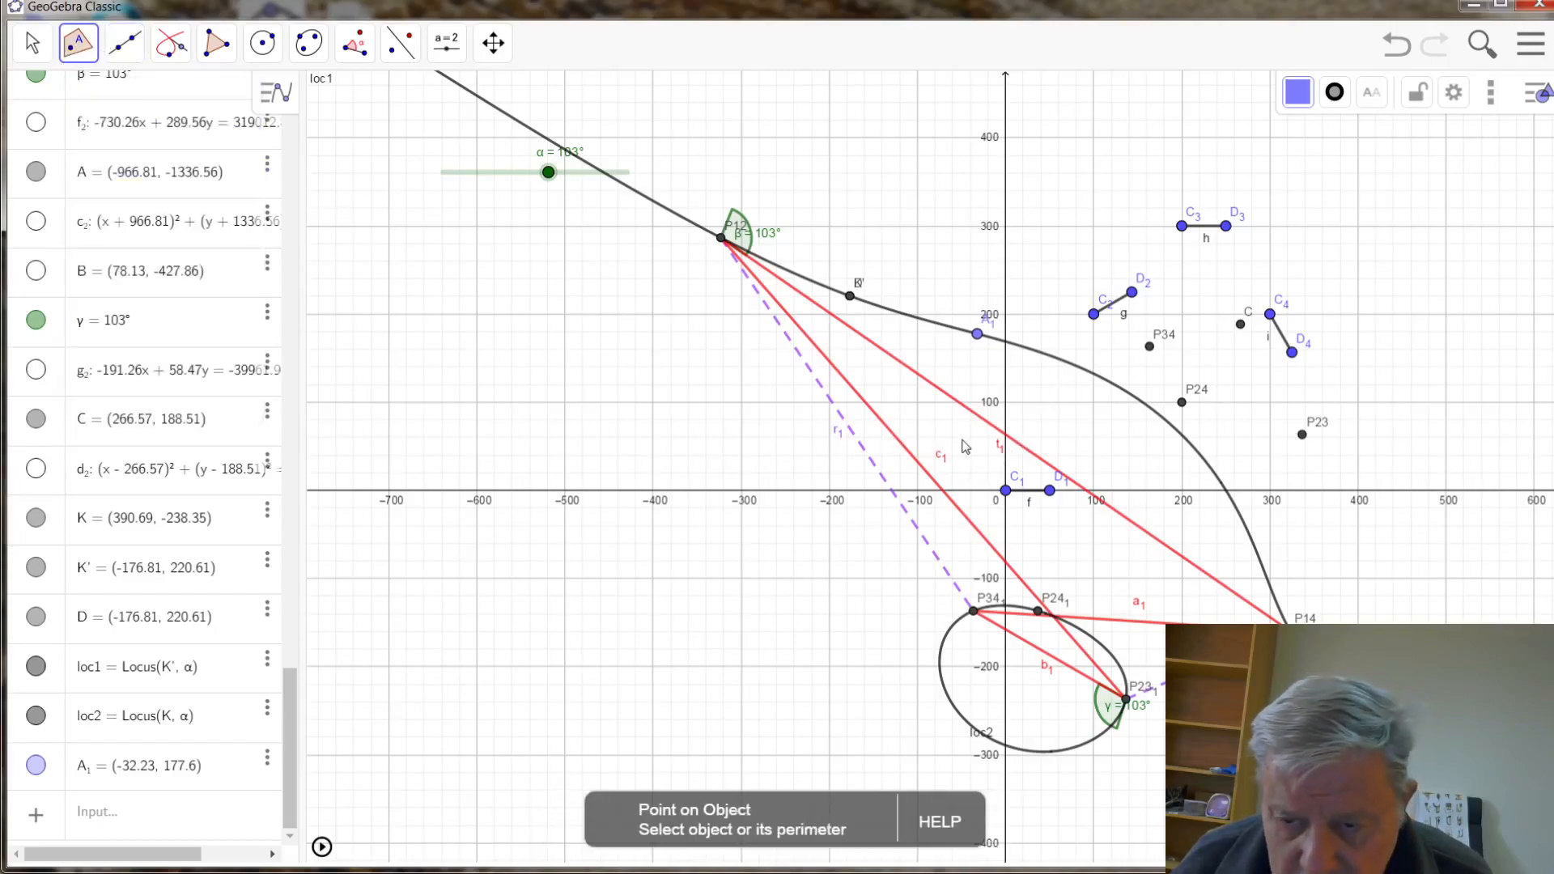
click(1109, 653)
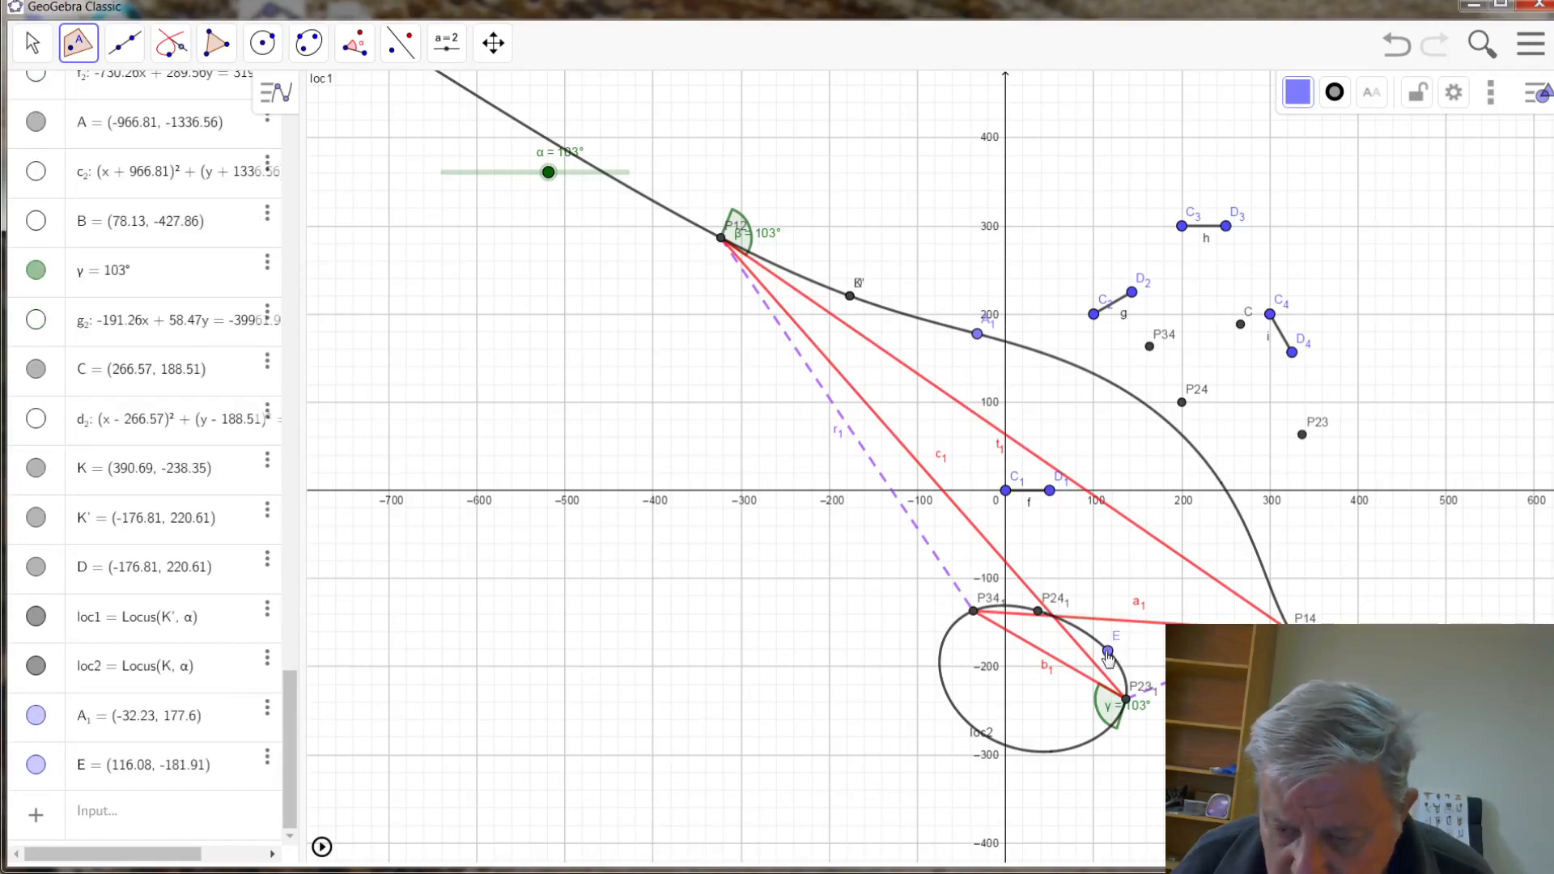
- Rename the new point on the oval locus as B_1
right_click(1109, 651)
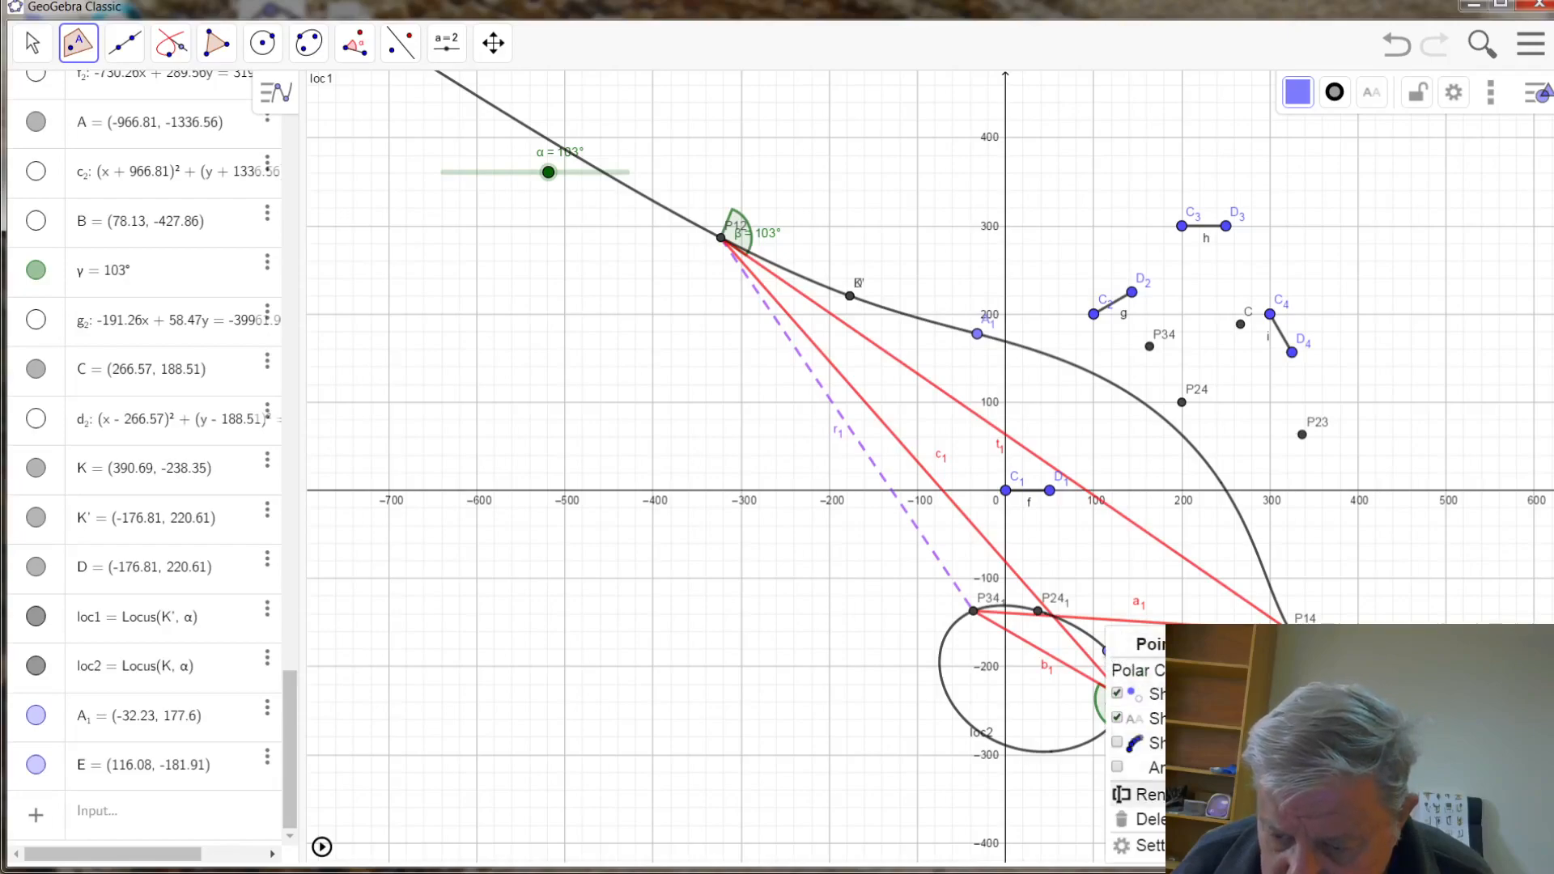
click(1149, 794)
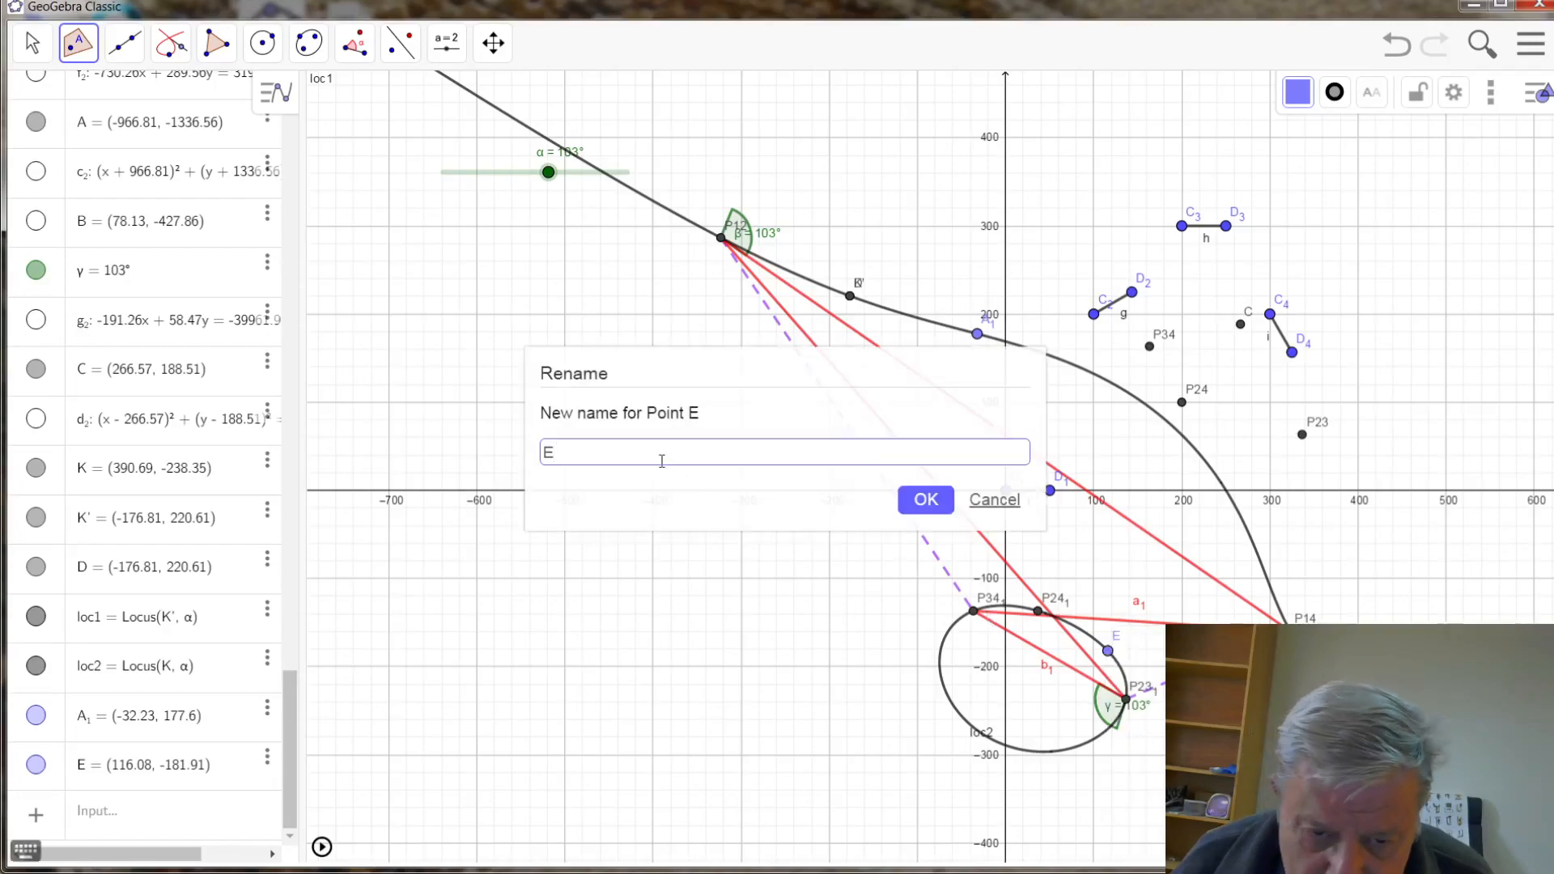
double_click(592, 451)
text(B)
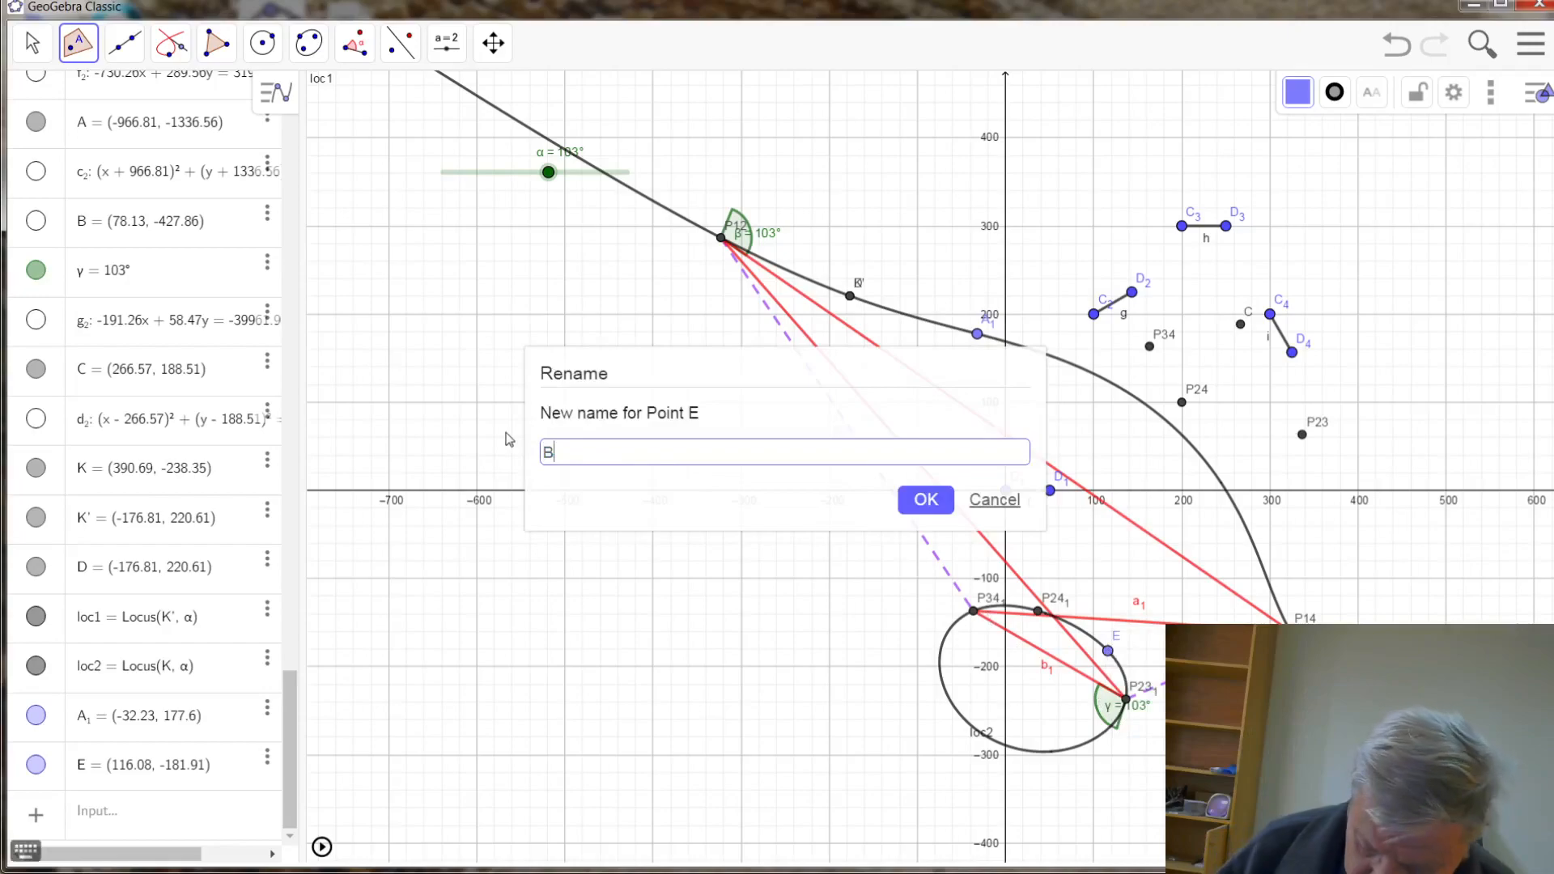
text(_1)
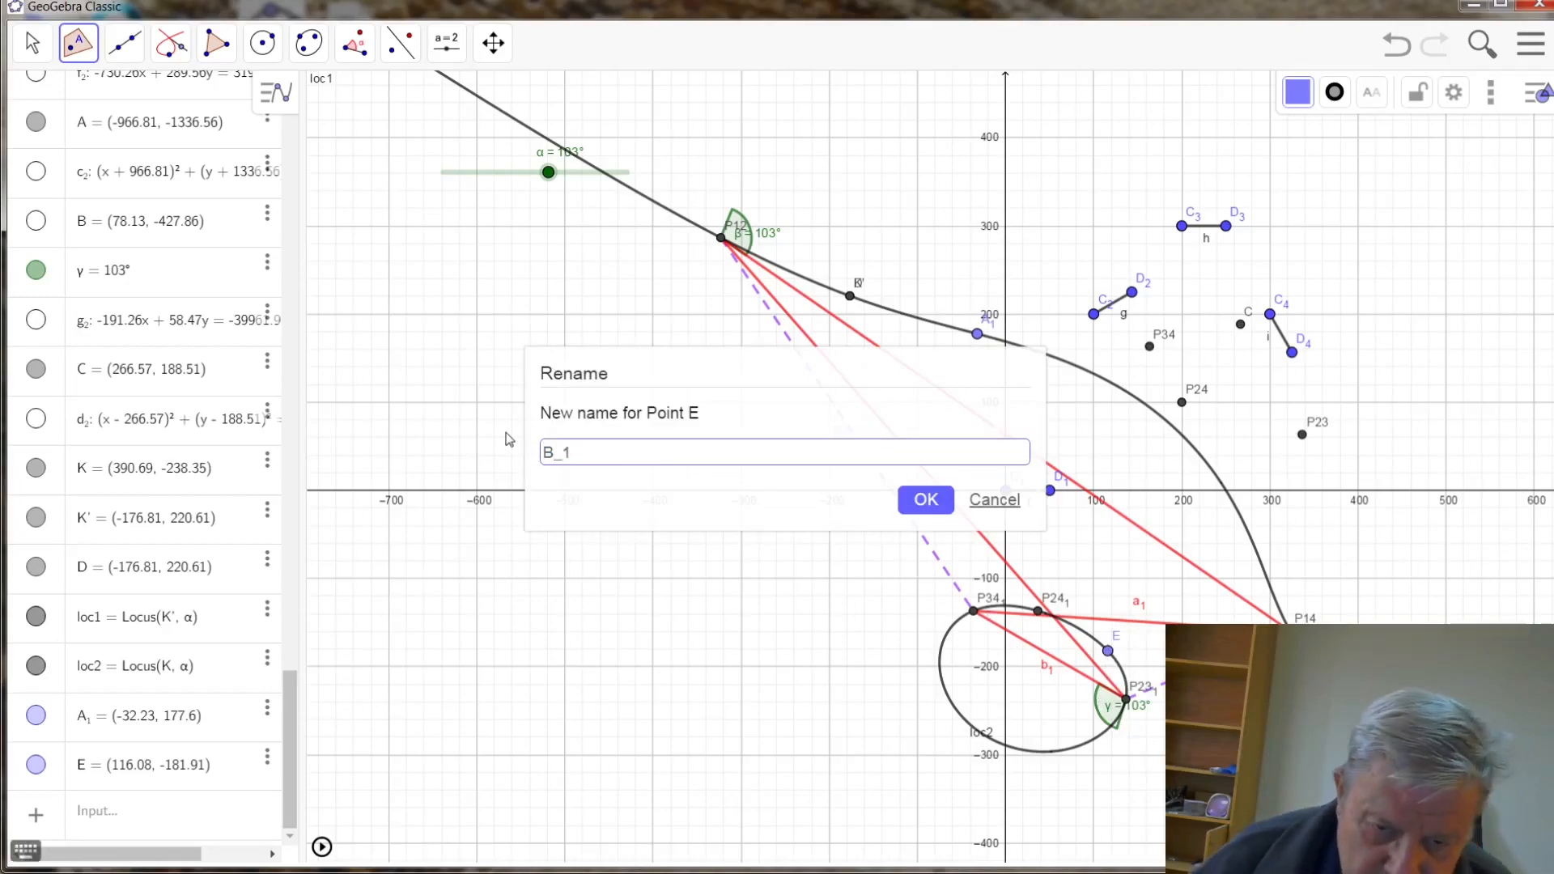
click(924, 500)
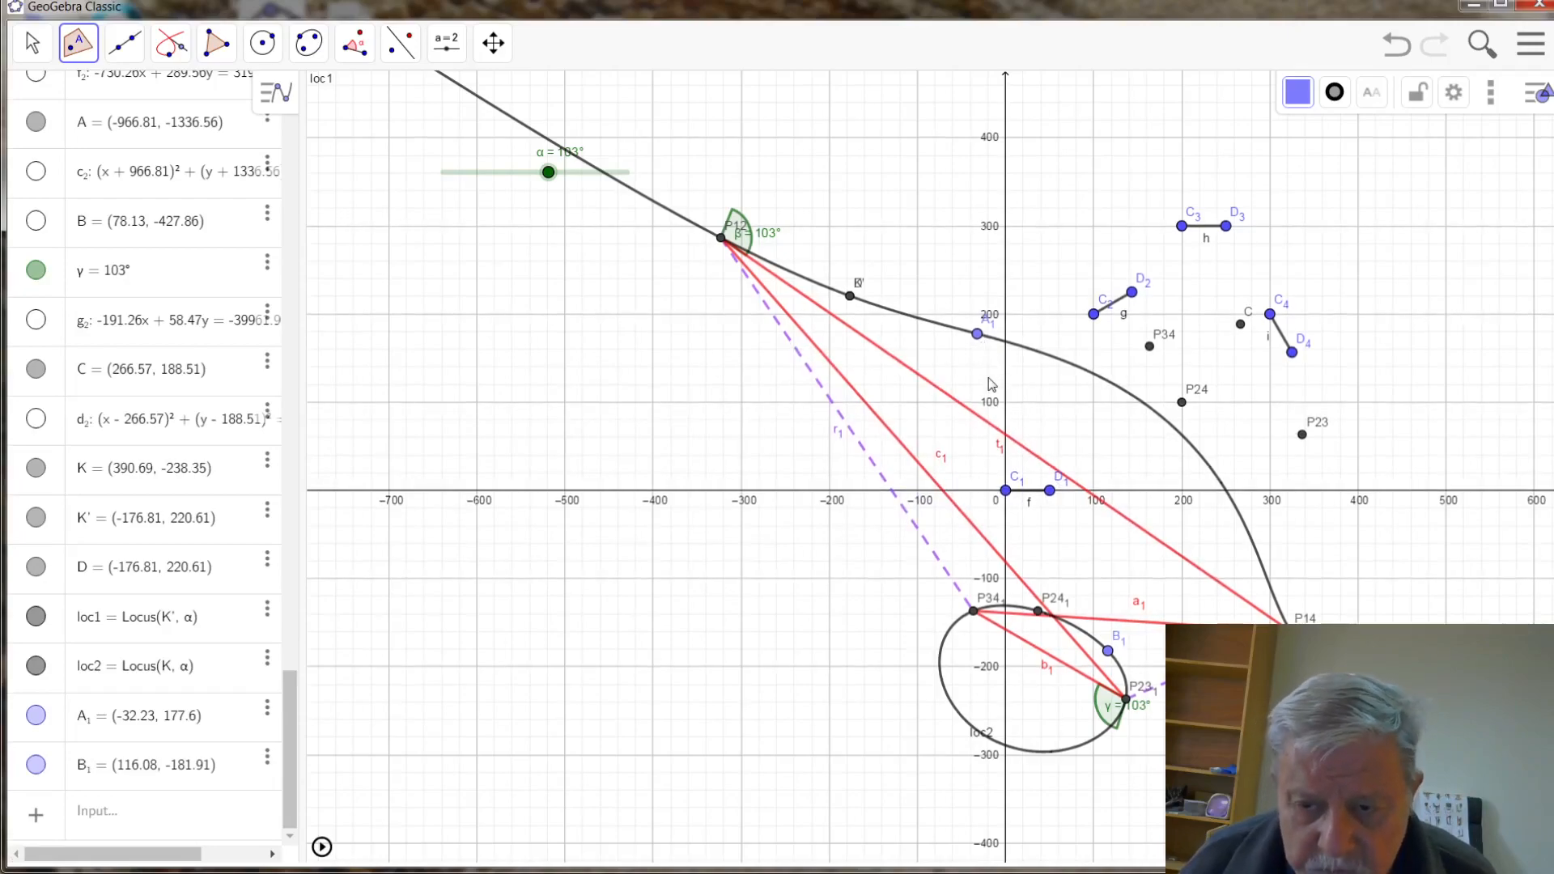
- Construct the perpendicular bisector between points C₁ and C₃
scroll(982, 397, down, 3)
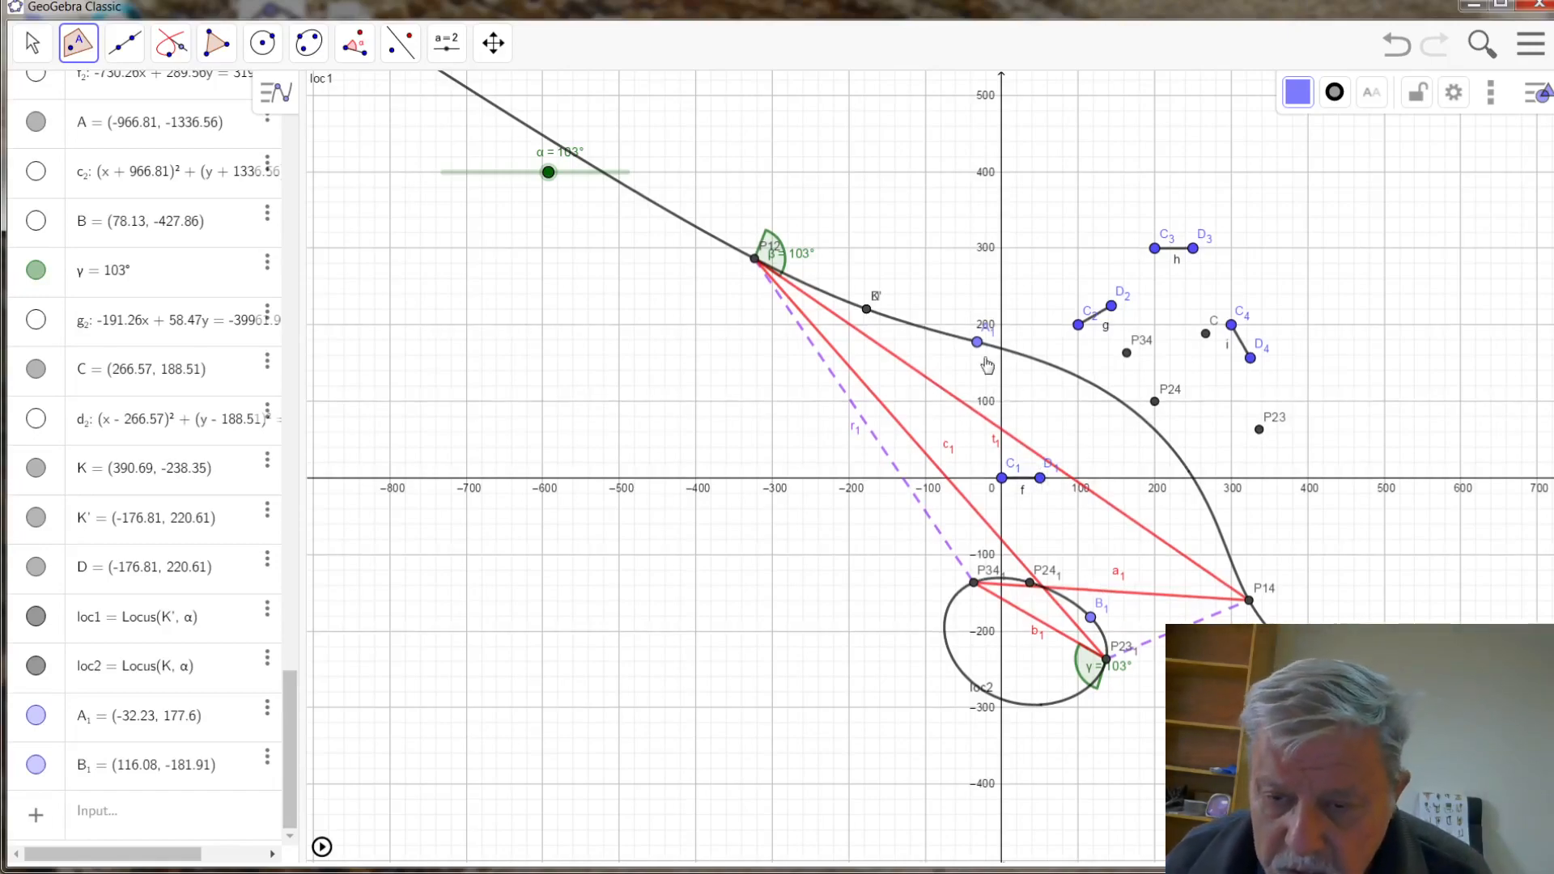
scroll(1037, 295, up, 1)
scroll(1004, 368, up, 1)
scroll(1002, 368, up, 4)
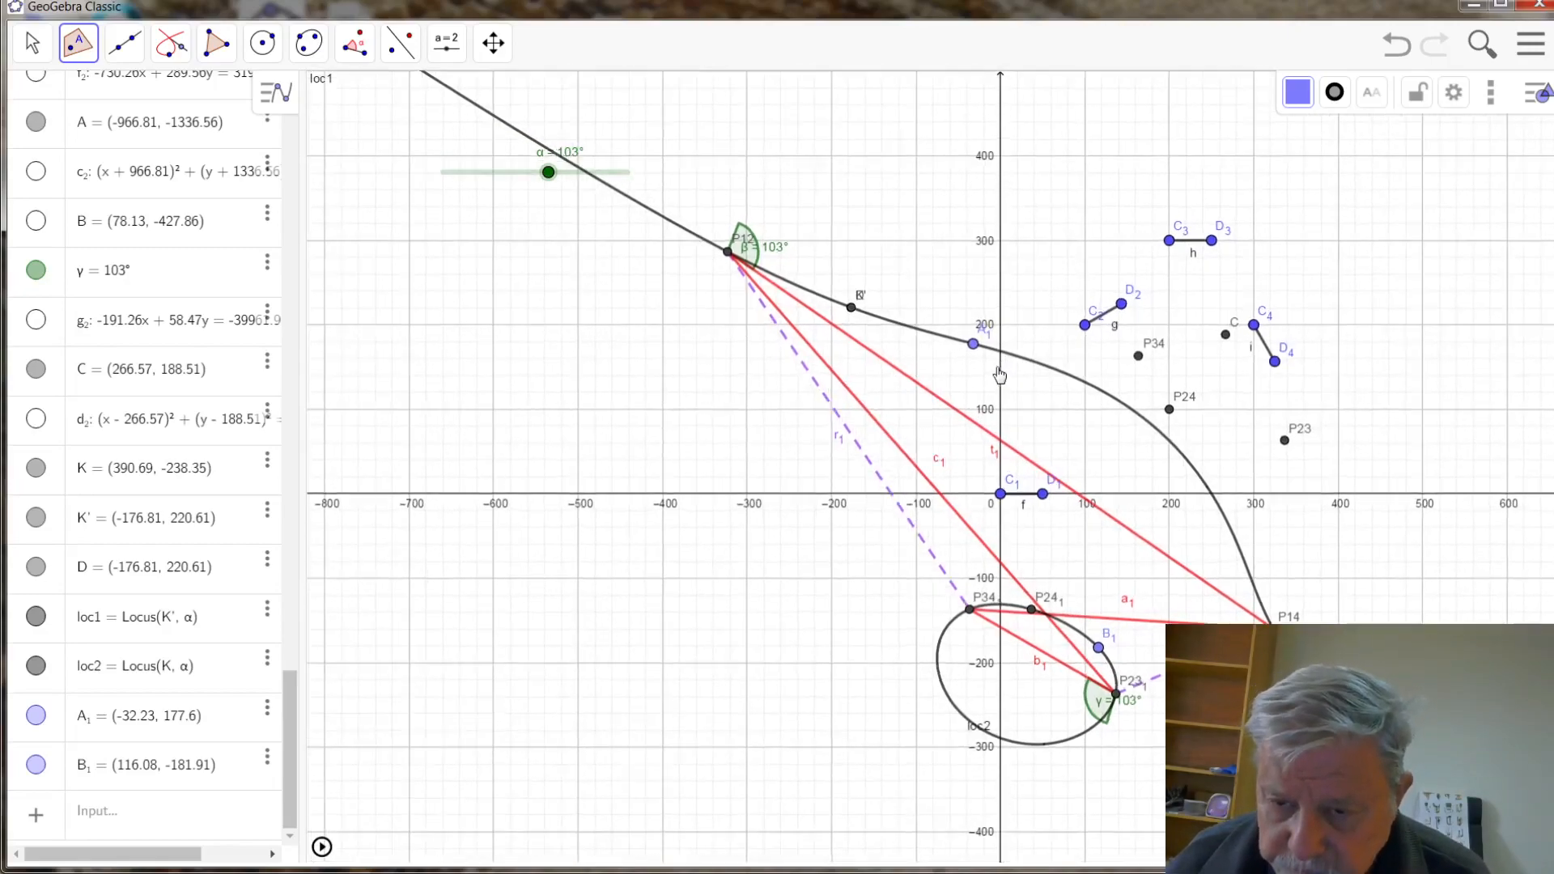
scroll(999, 368, up, 3)
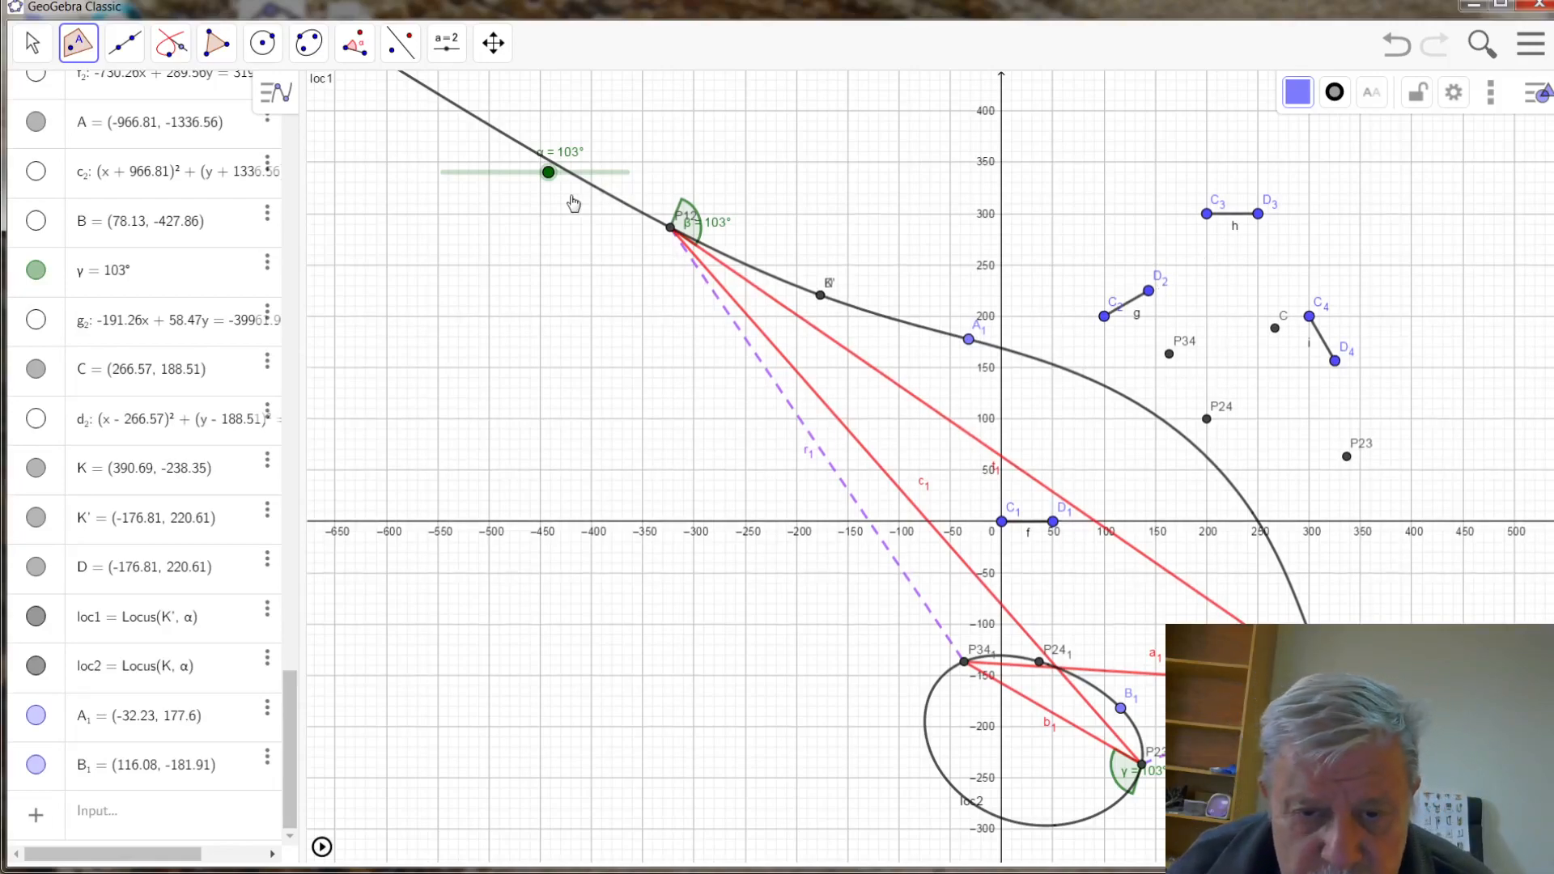
scroll(669, 247, up, 2)
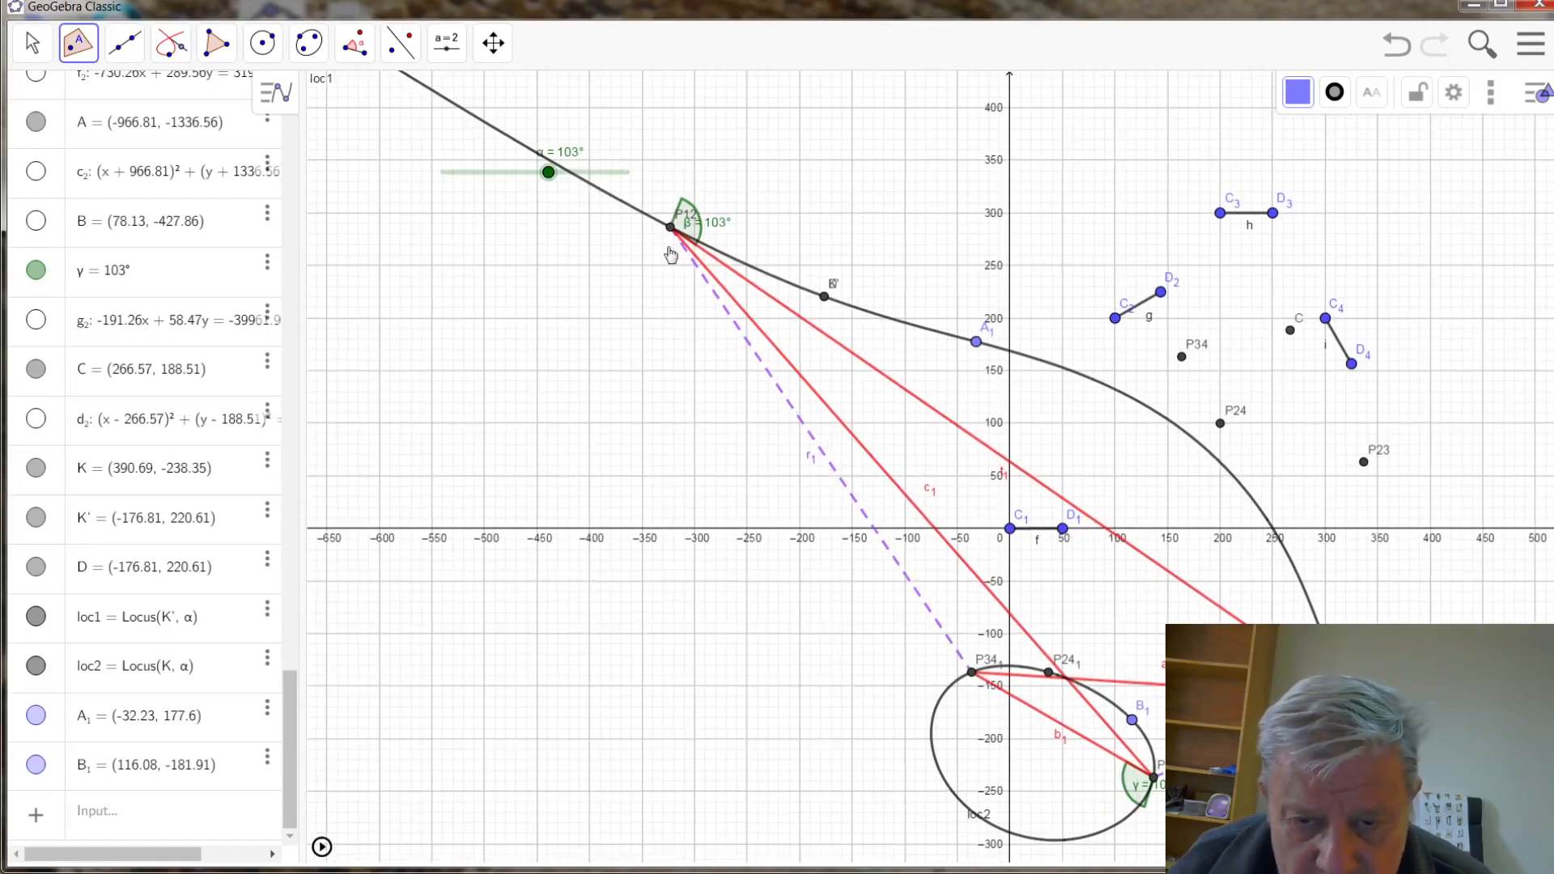
scroll(669, 247, up, 1)
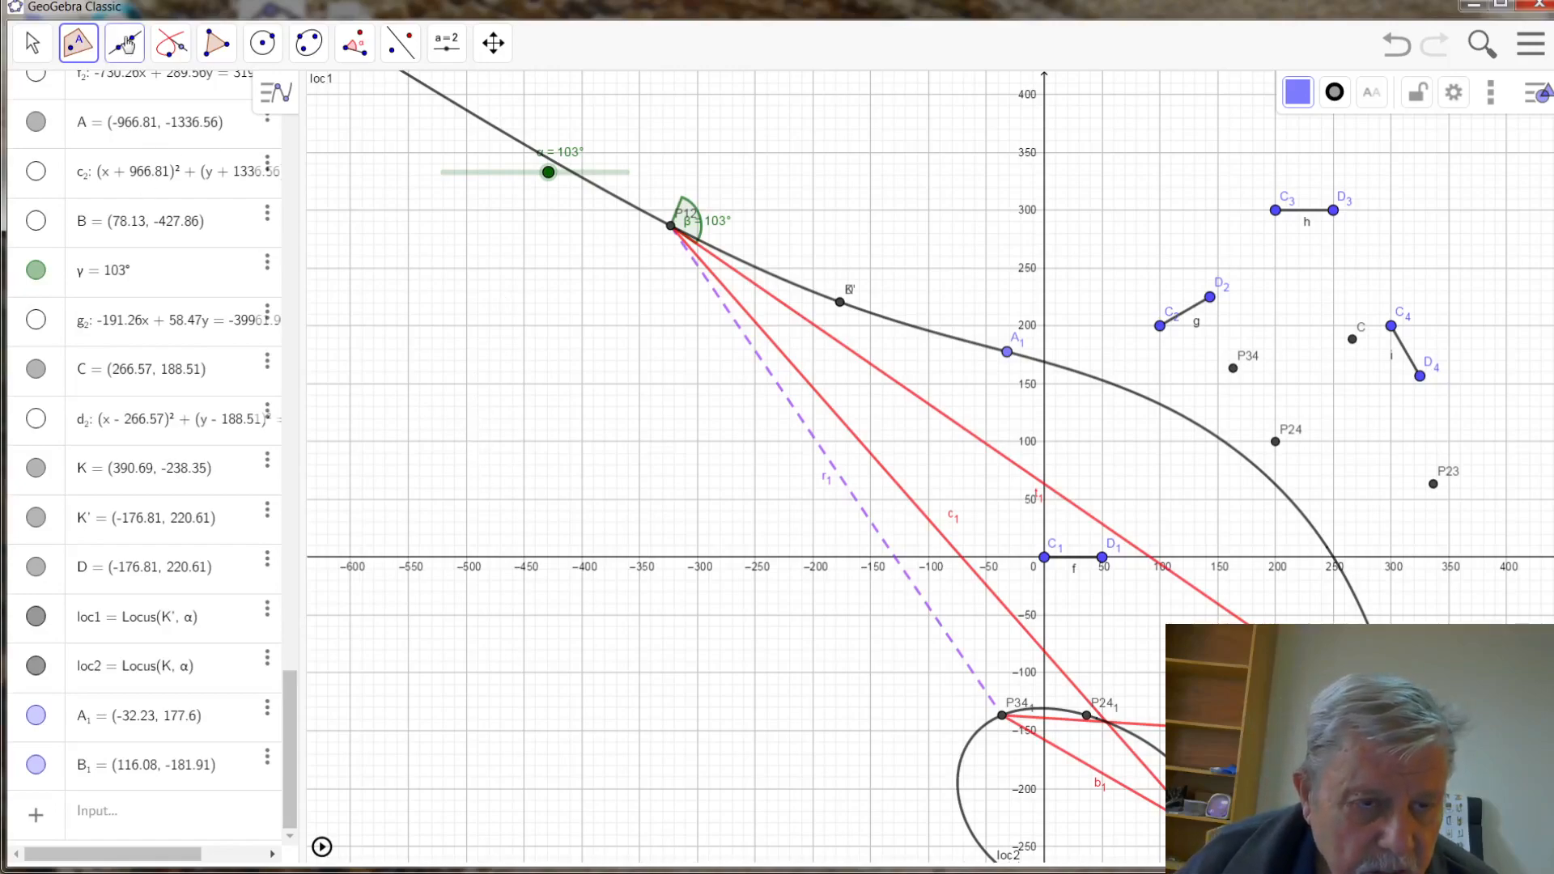
click(170, 45)
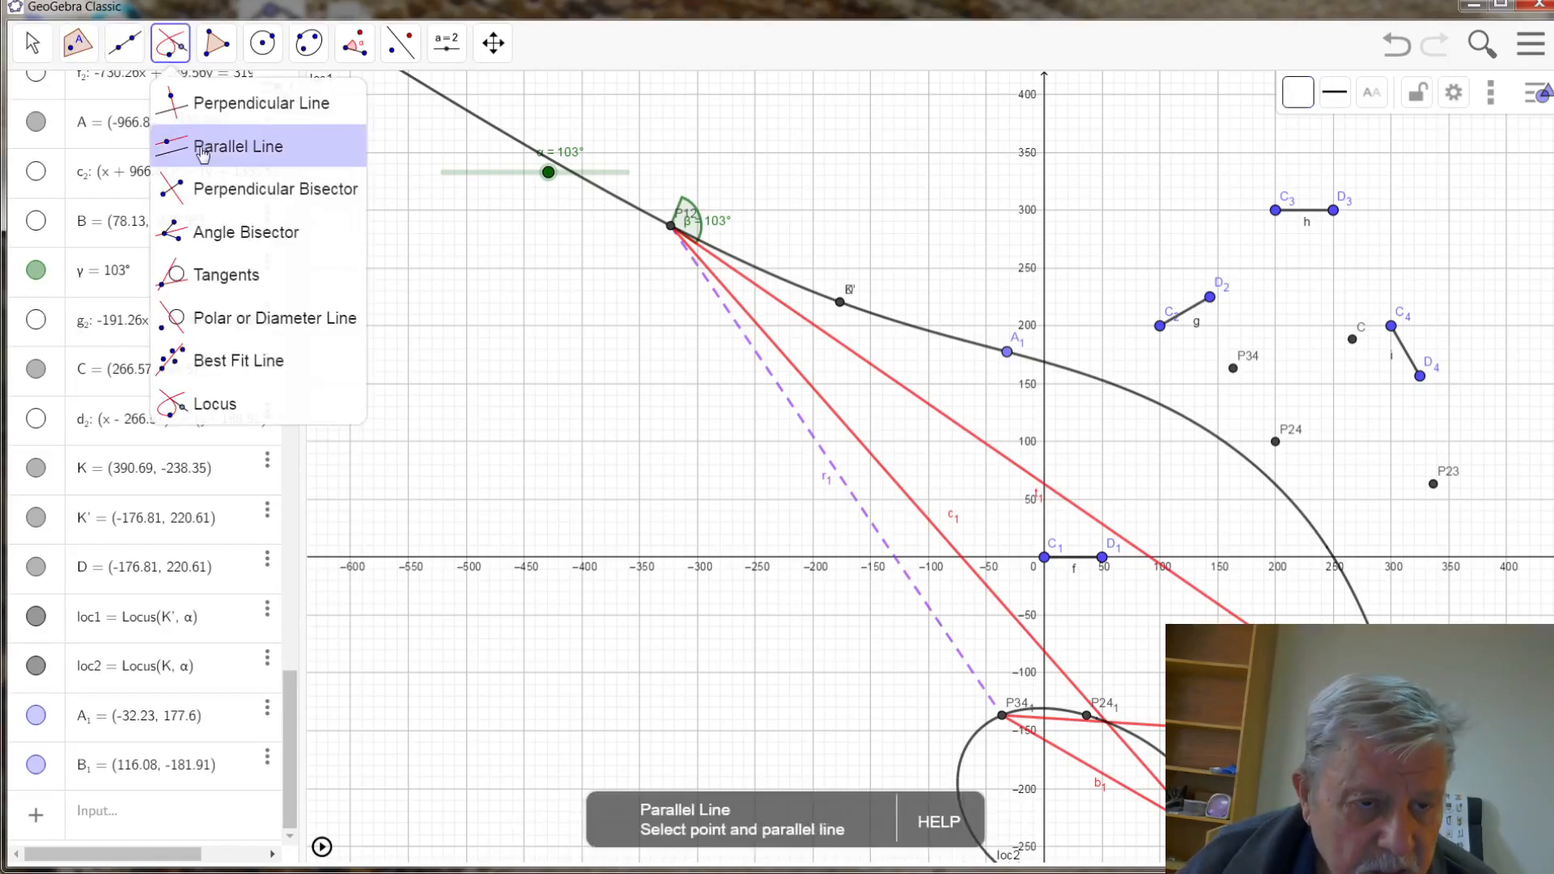
click(255, 191)
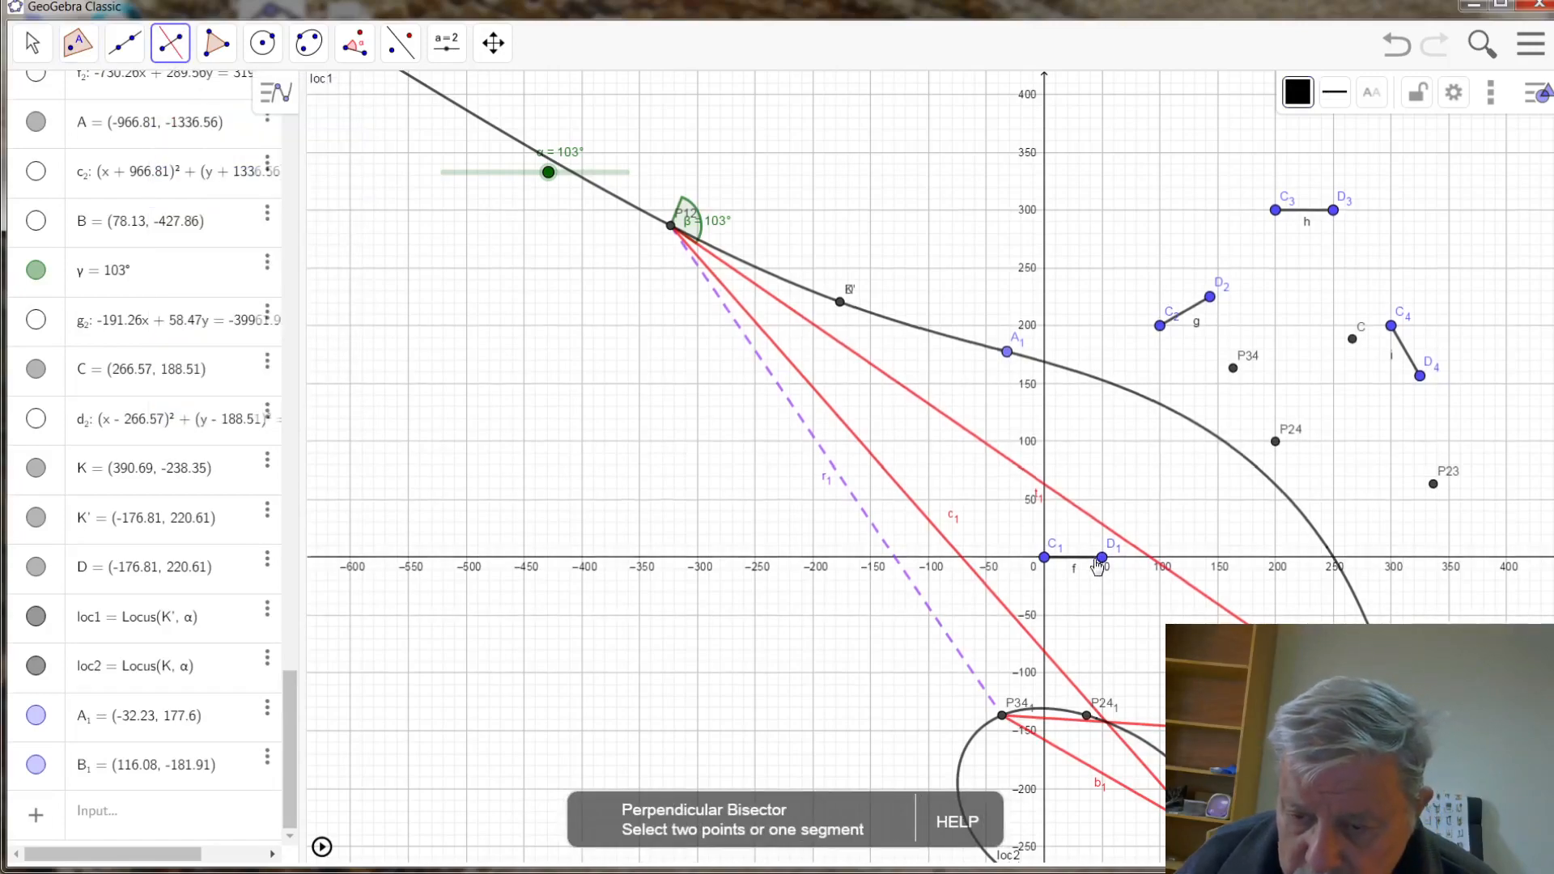
click(1044, 560)
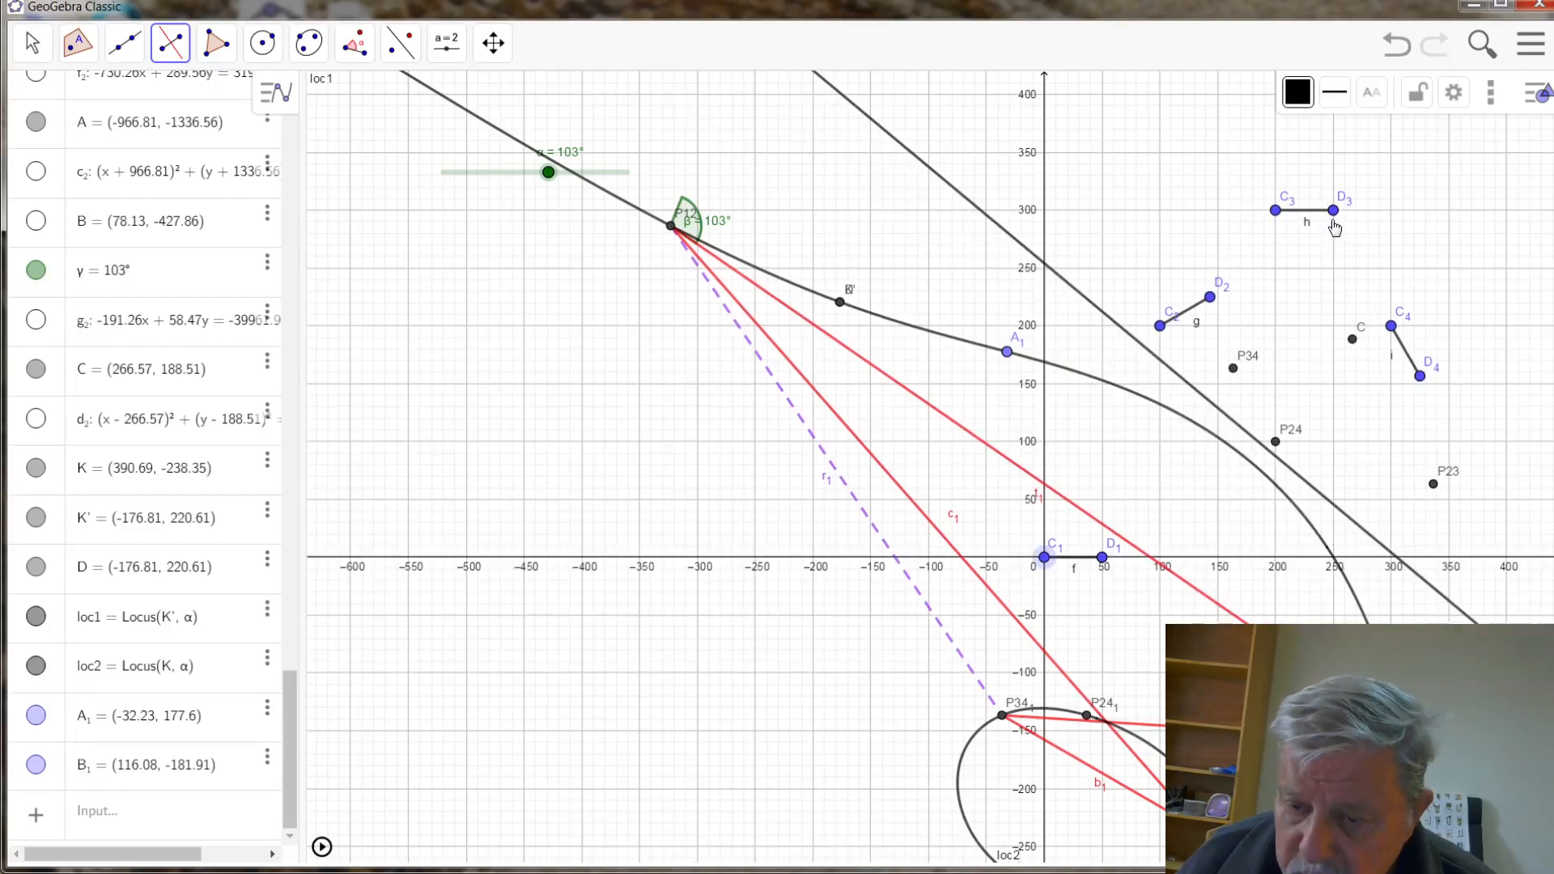
click(1276, 212)
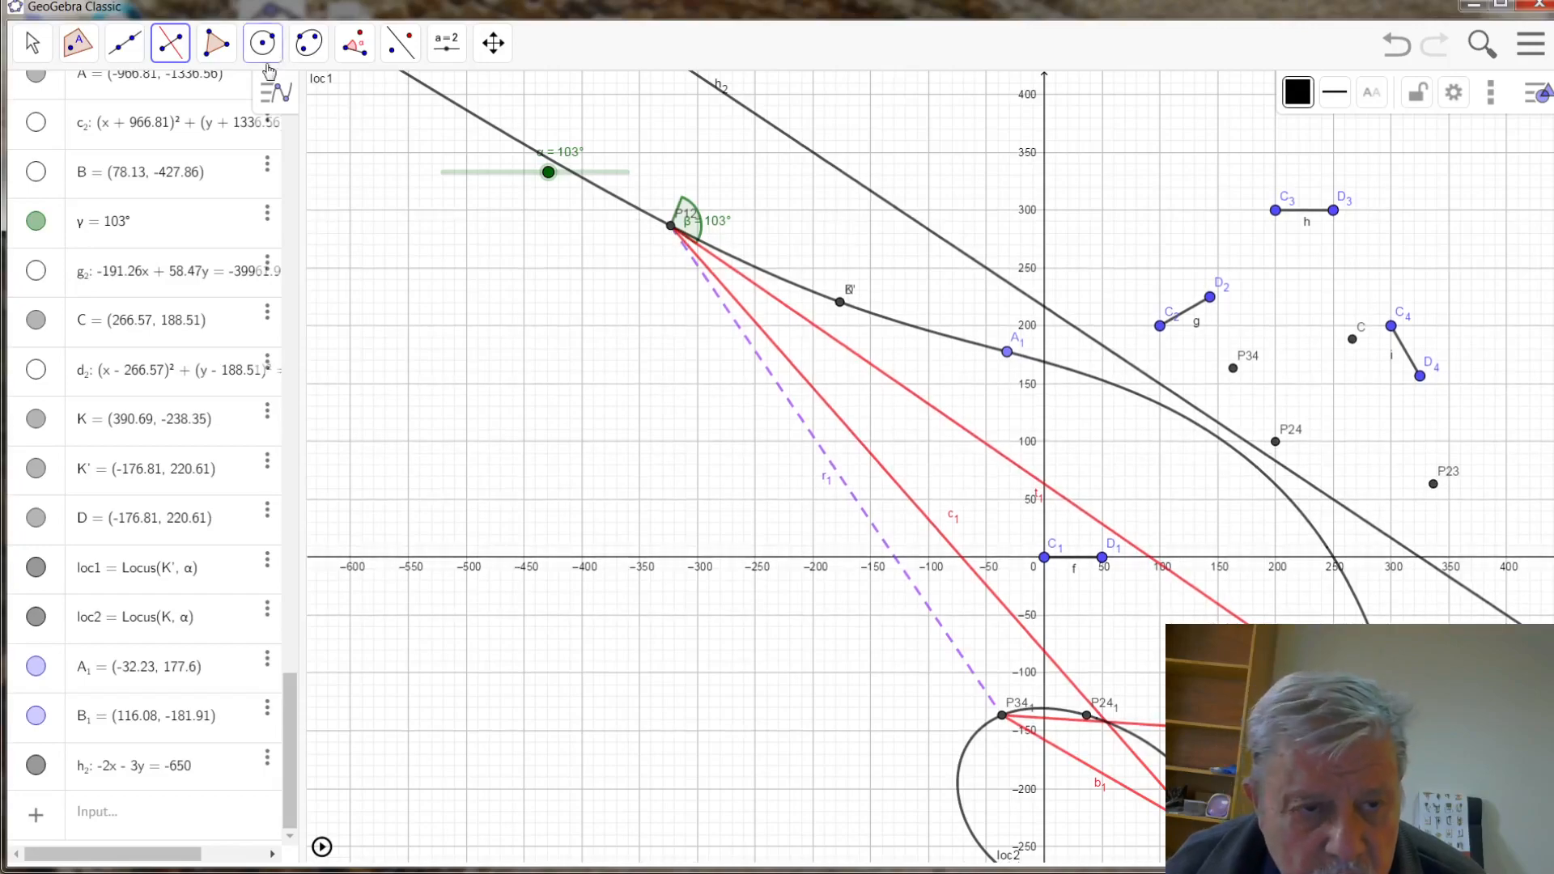
- Draw a line through P12 parallel to the perpendicular bisector of C₁ and C₃
click(170, 42)
click(194, 147)
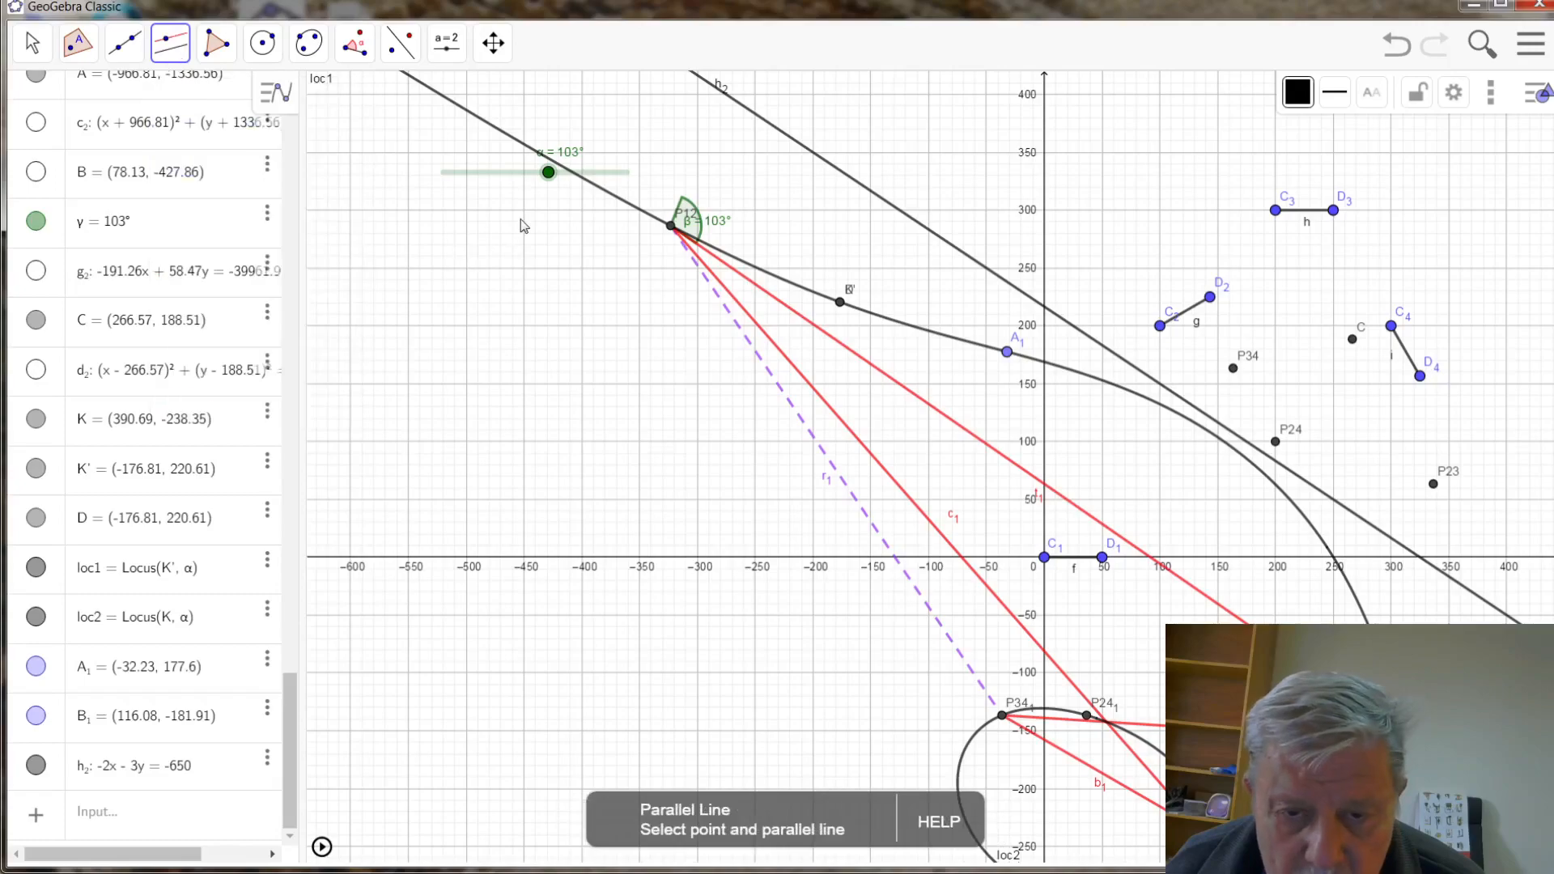
click(671, 227)
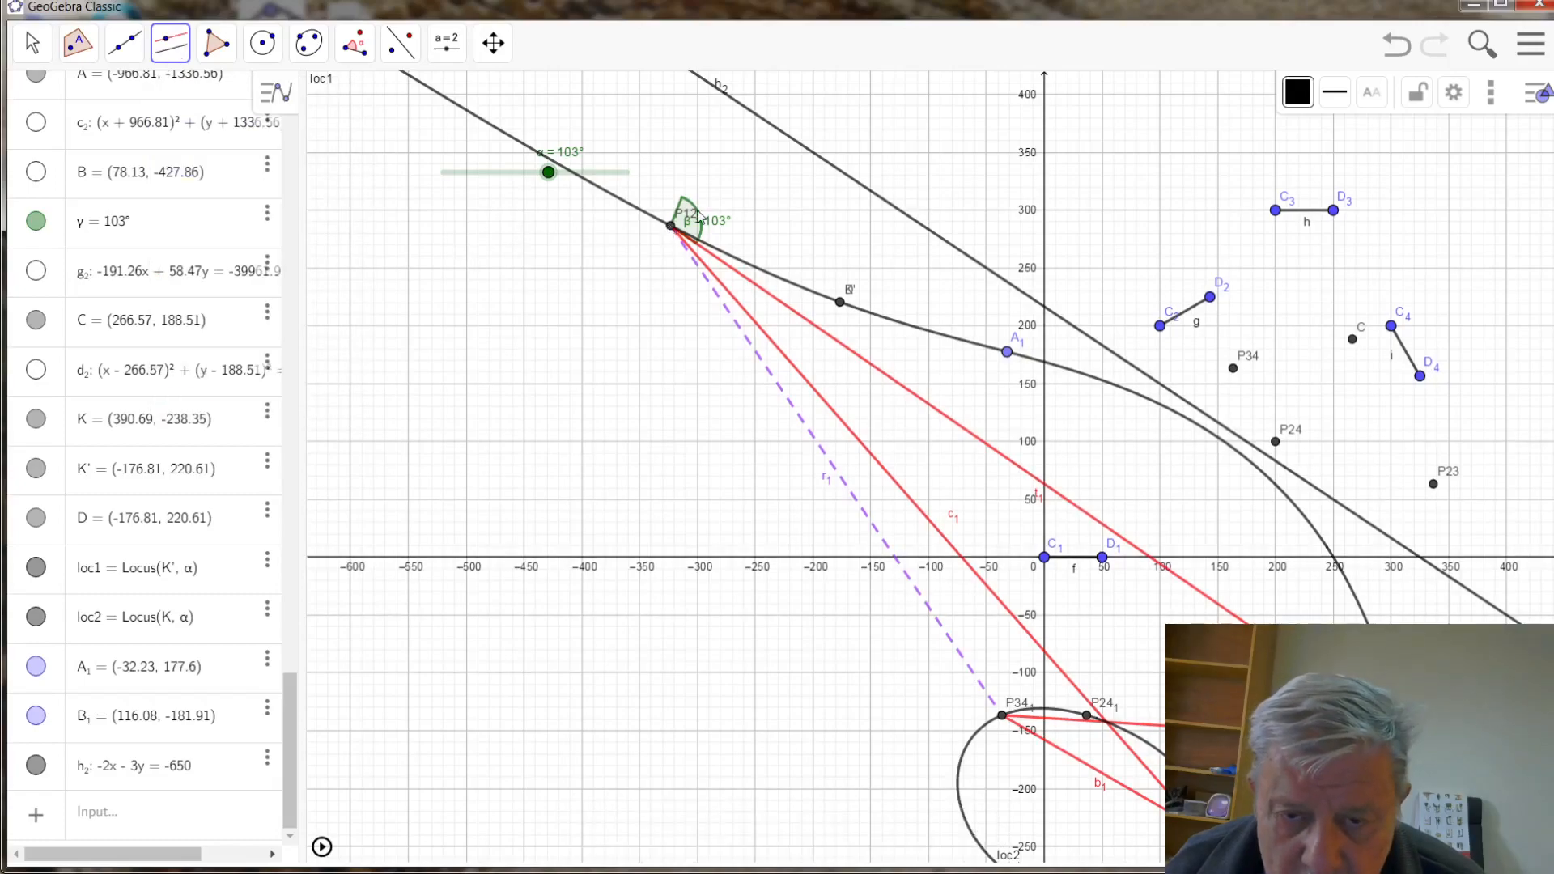
click(813, 156)
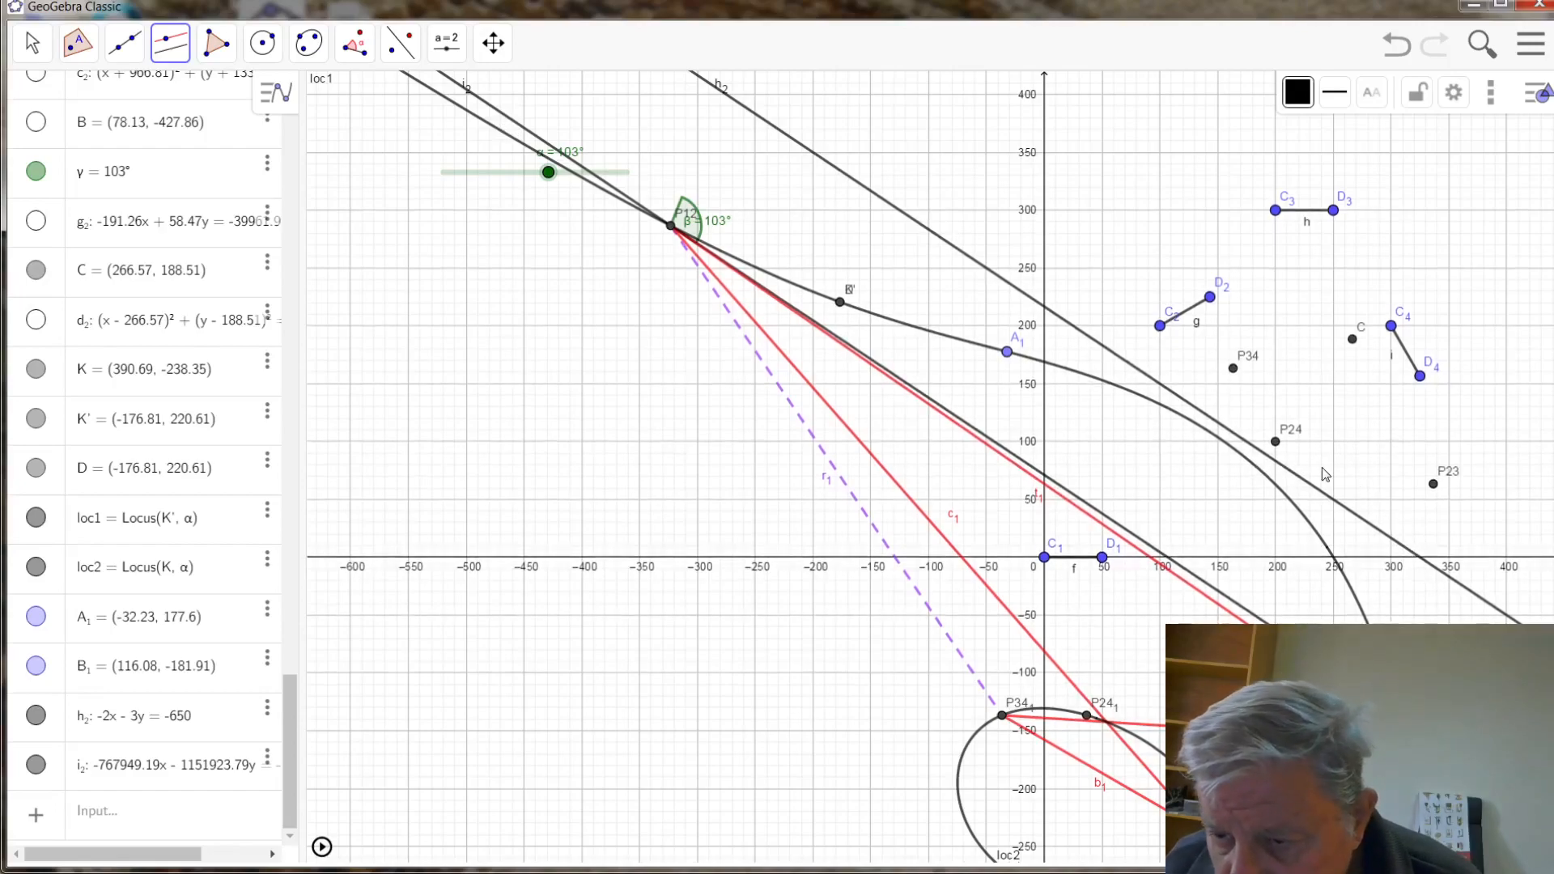
- Draw a line through P23 parallel to the perpendicular bisector of C₁ and C₃, and hide the bisector
click(1434, 486)
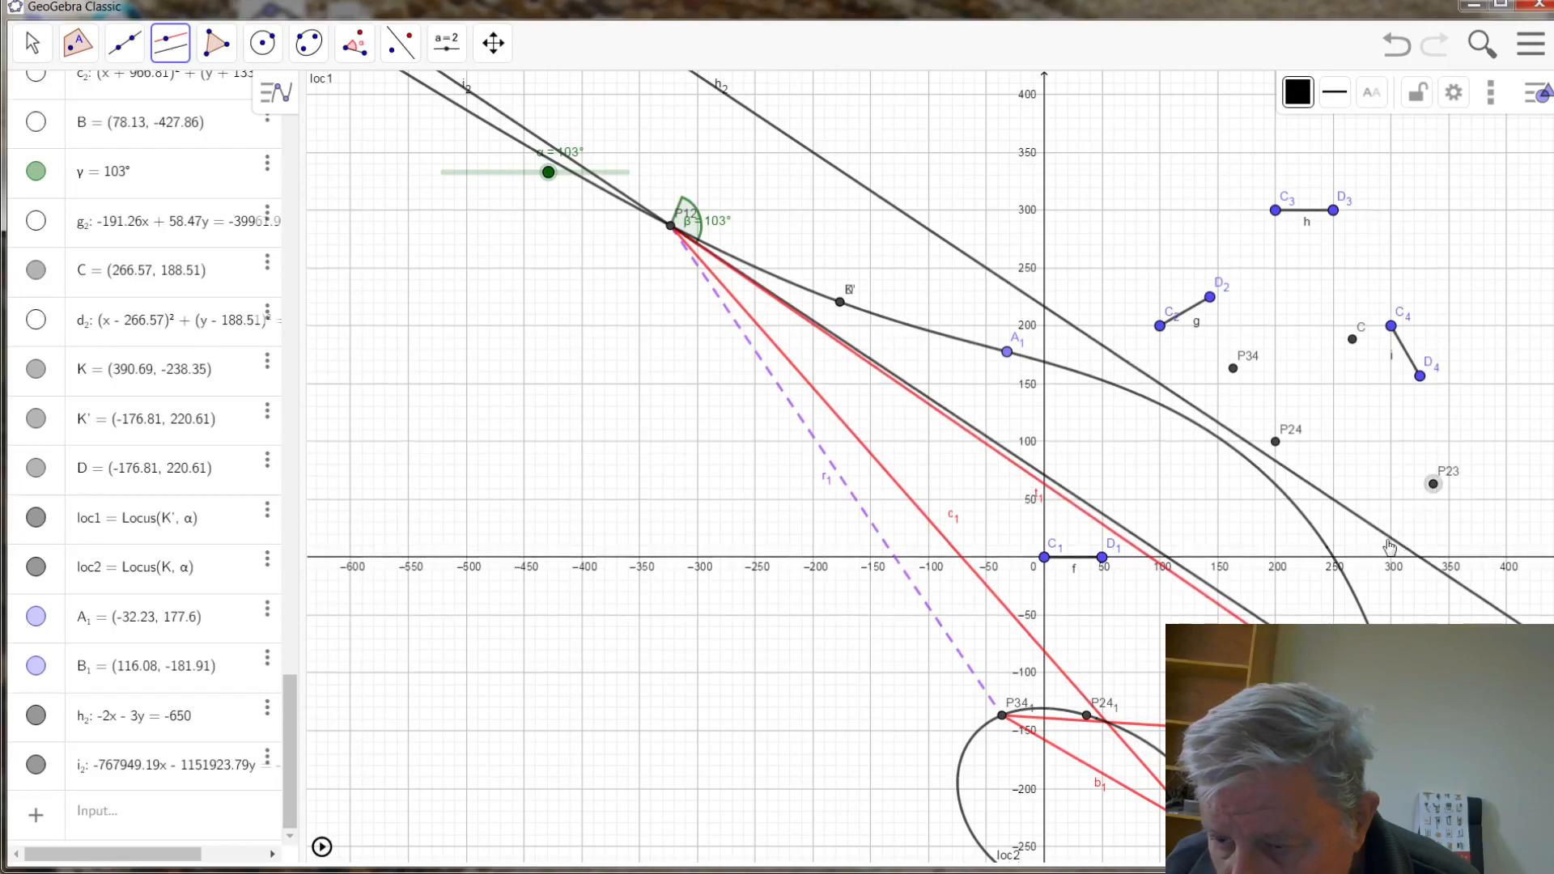
click(1390, 546)
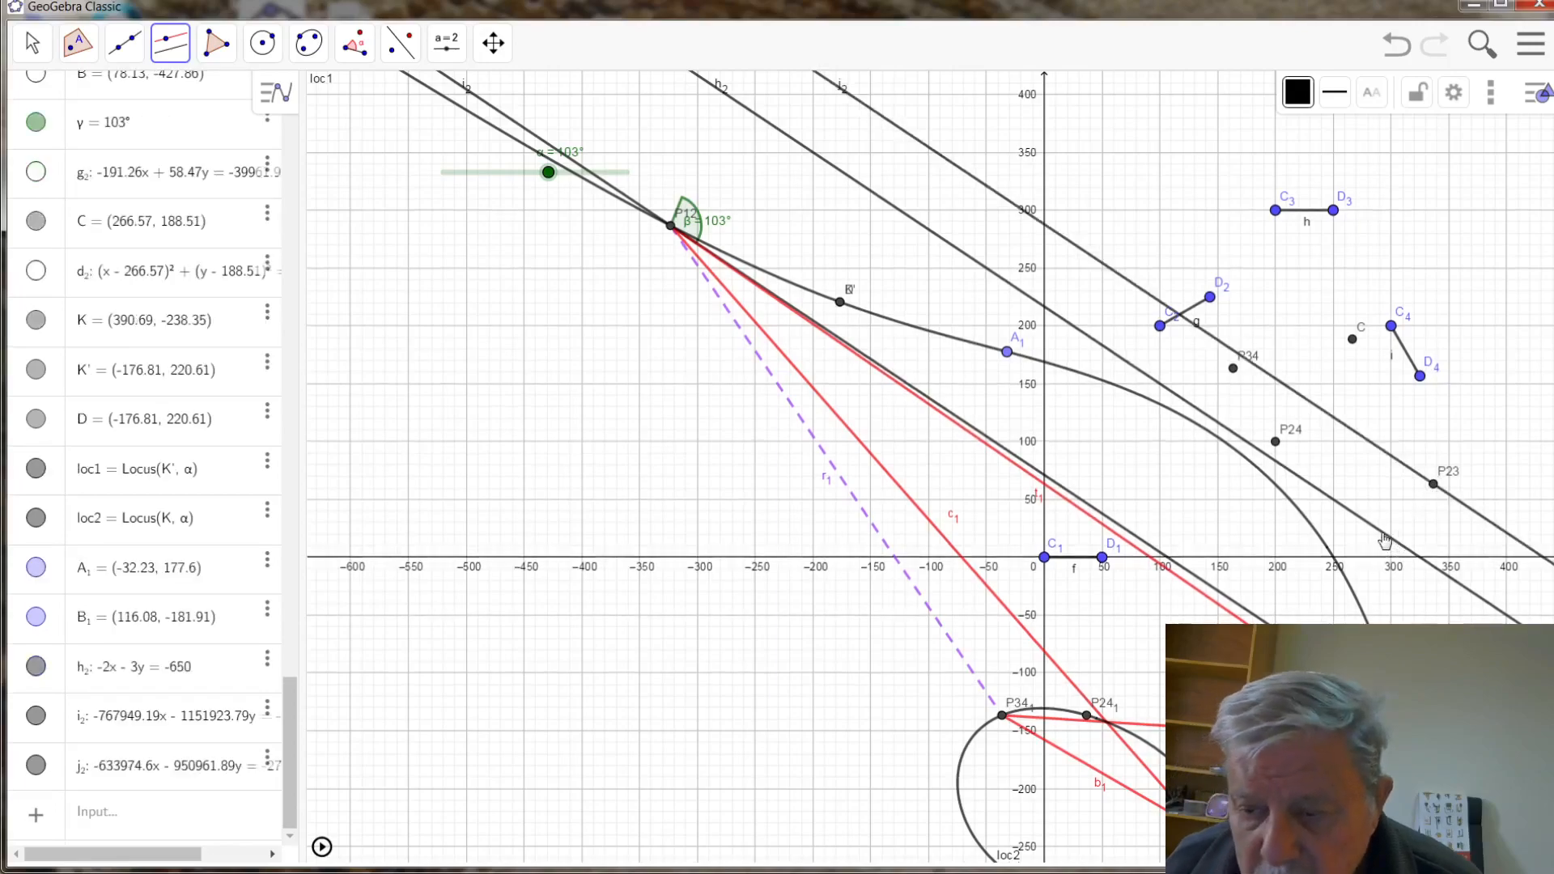
right_click(1389, 543)
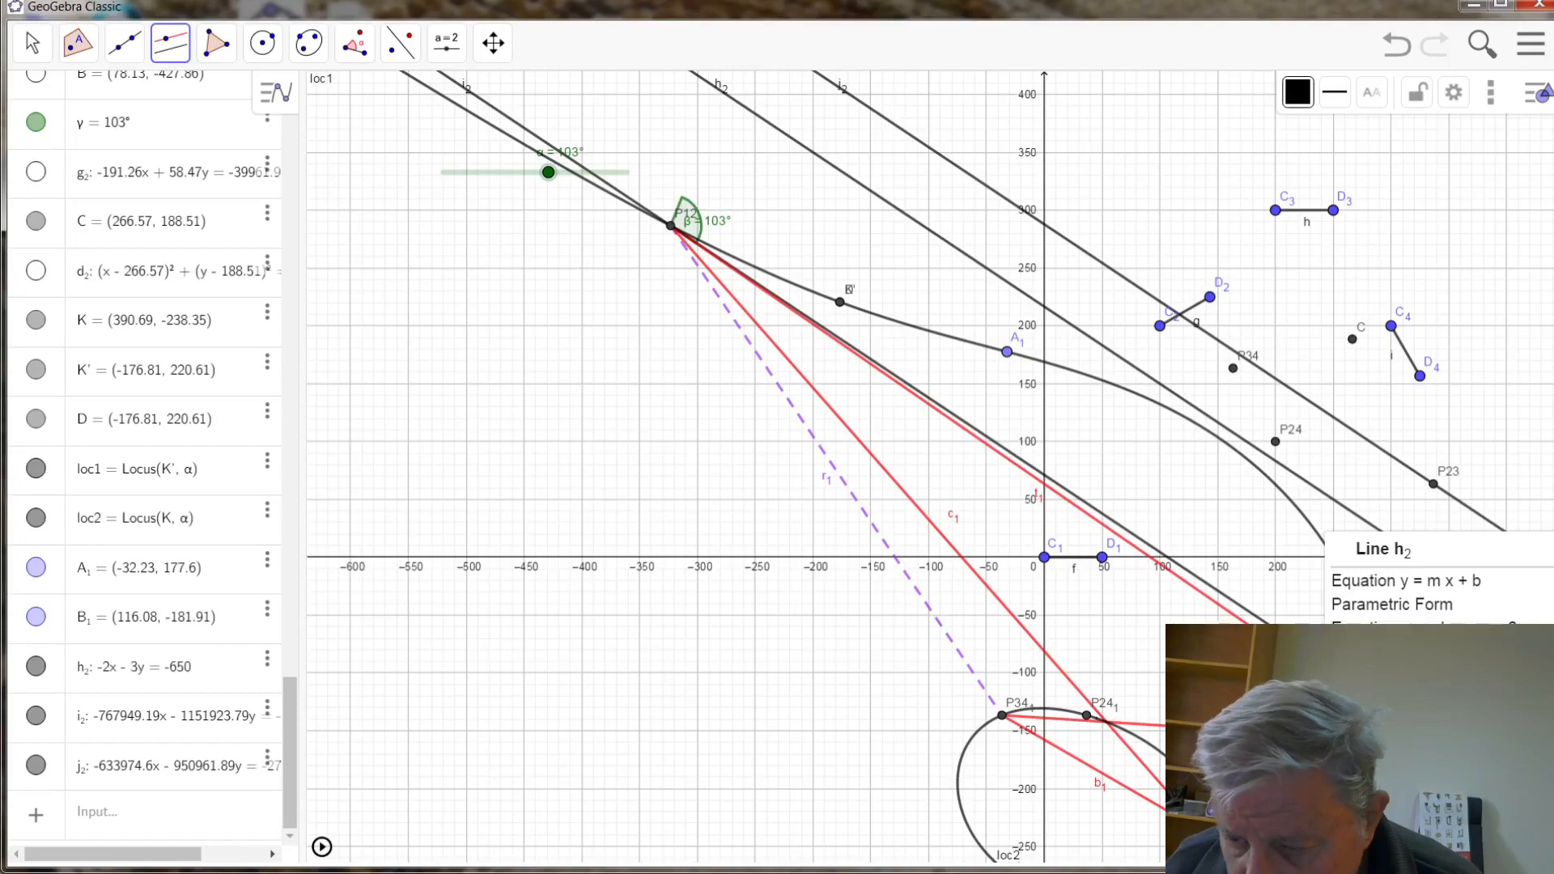
click(1386, 657)
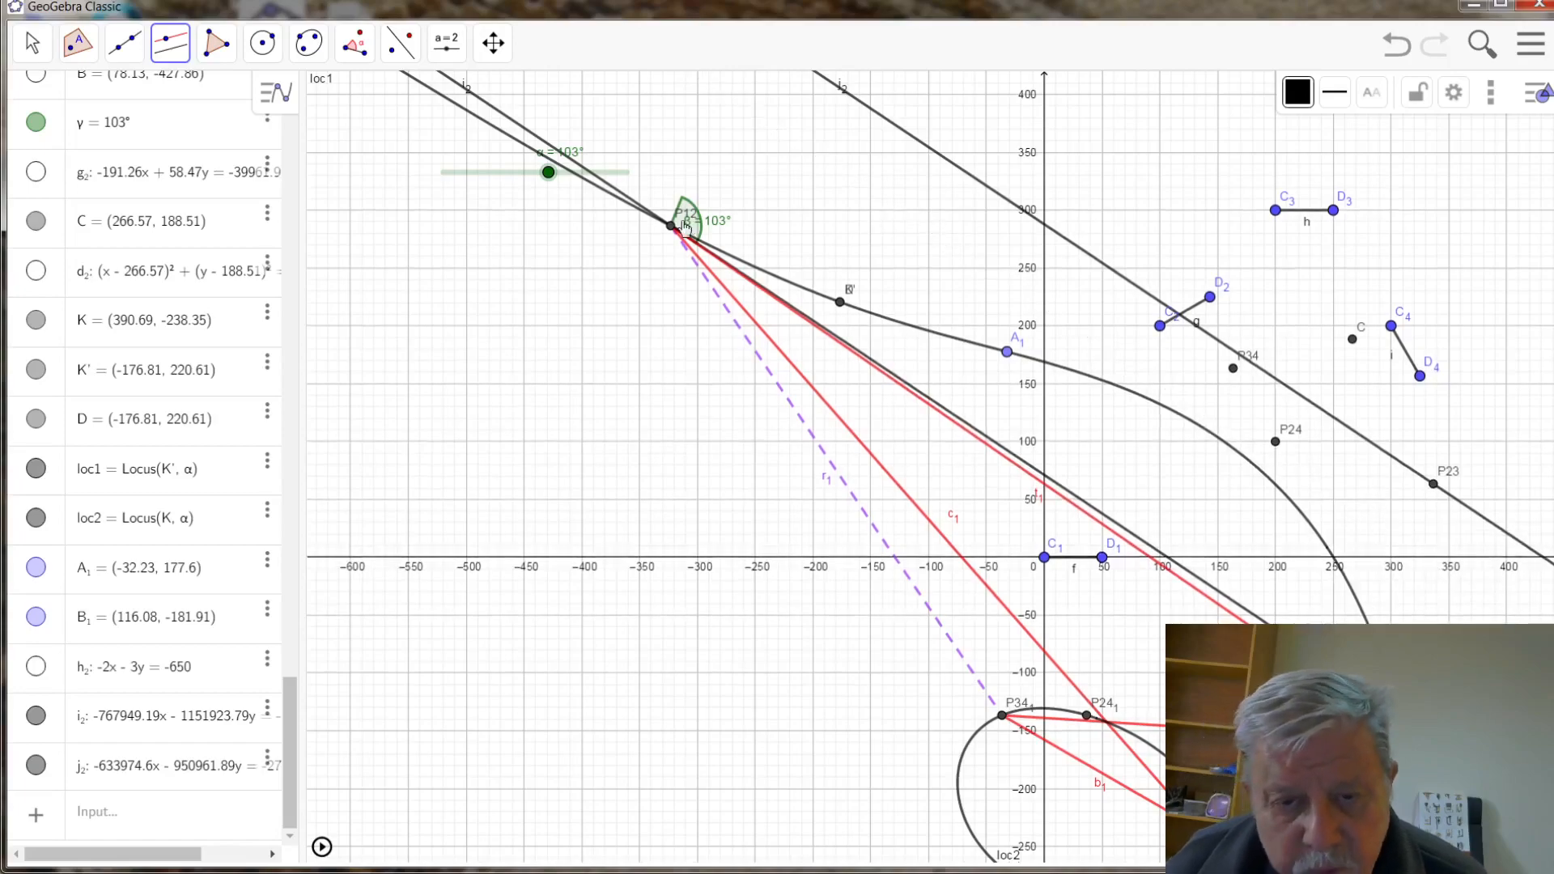
- Draw a segment connecting P12 and P23
click(123, 43)
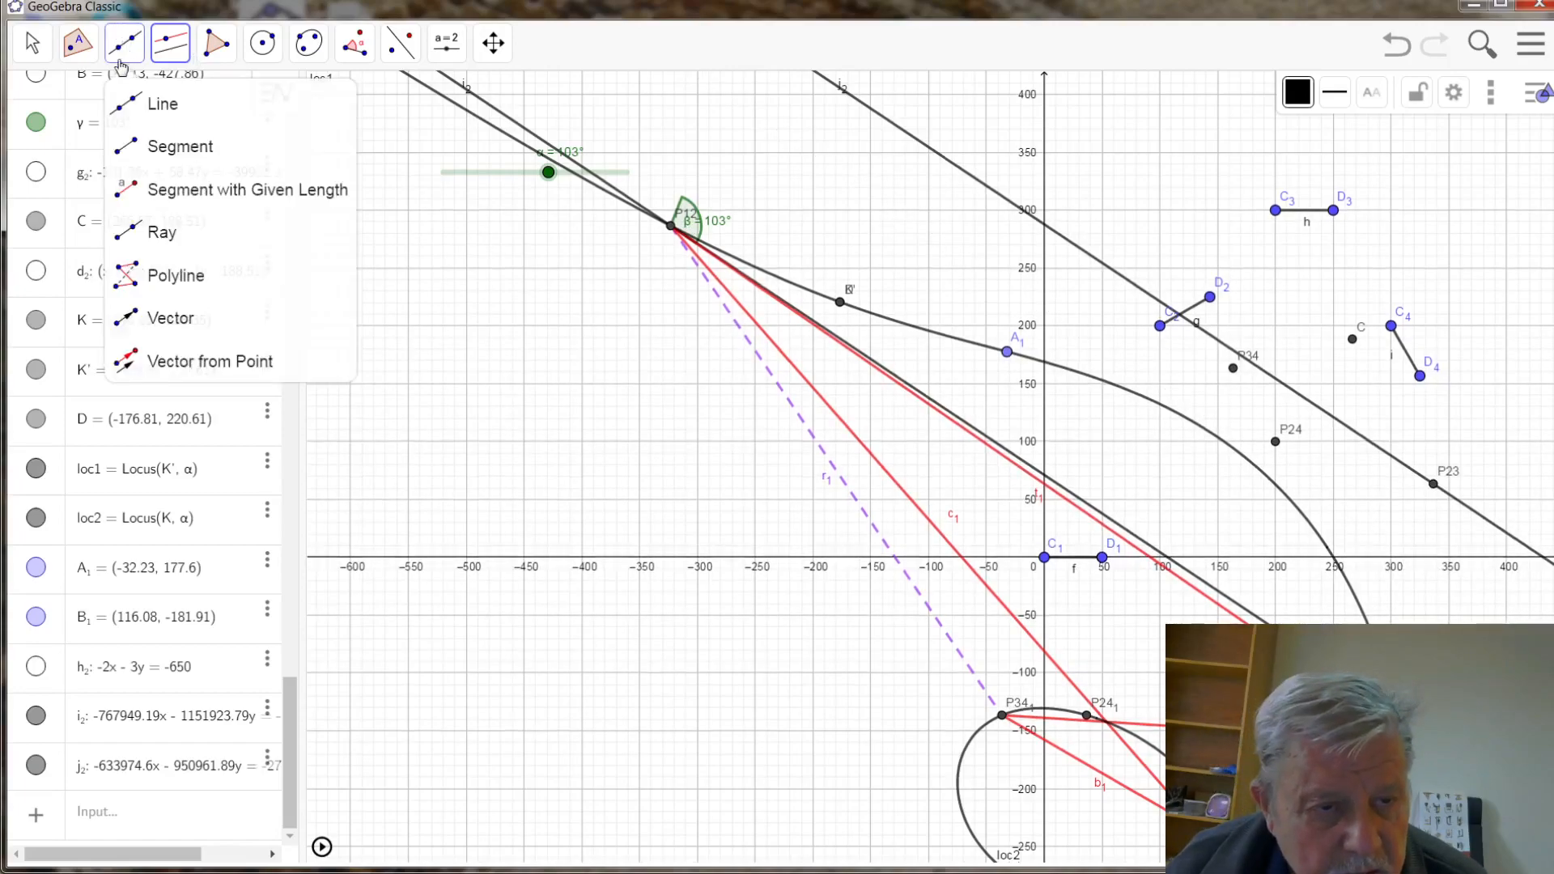
click(131, 144)
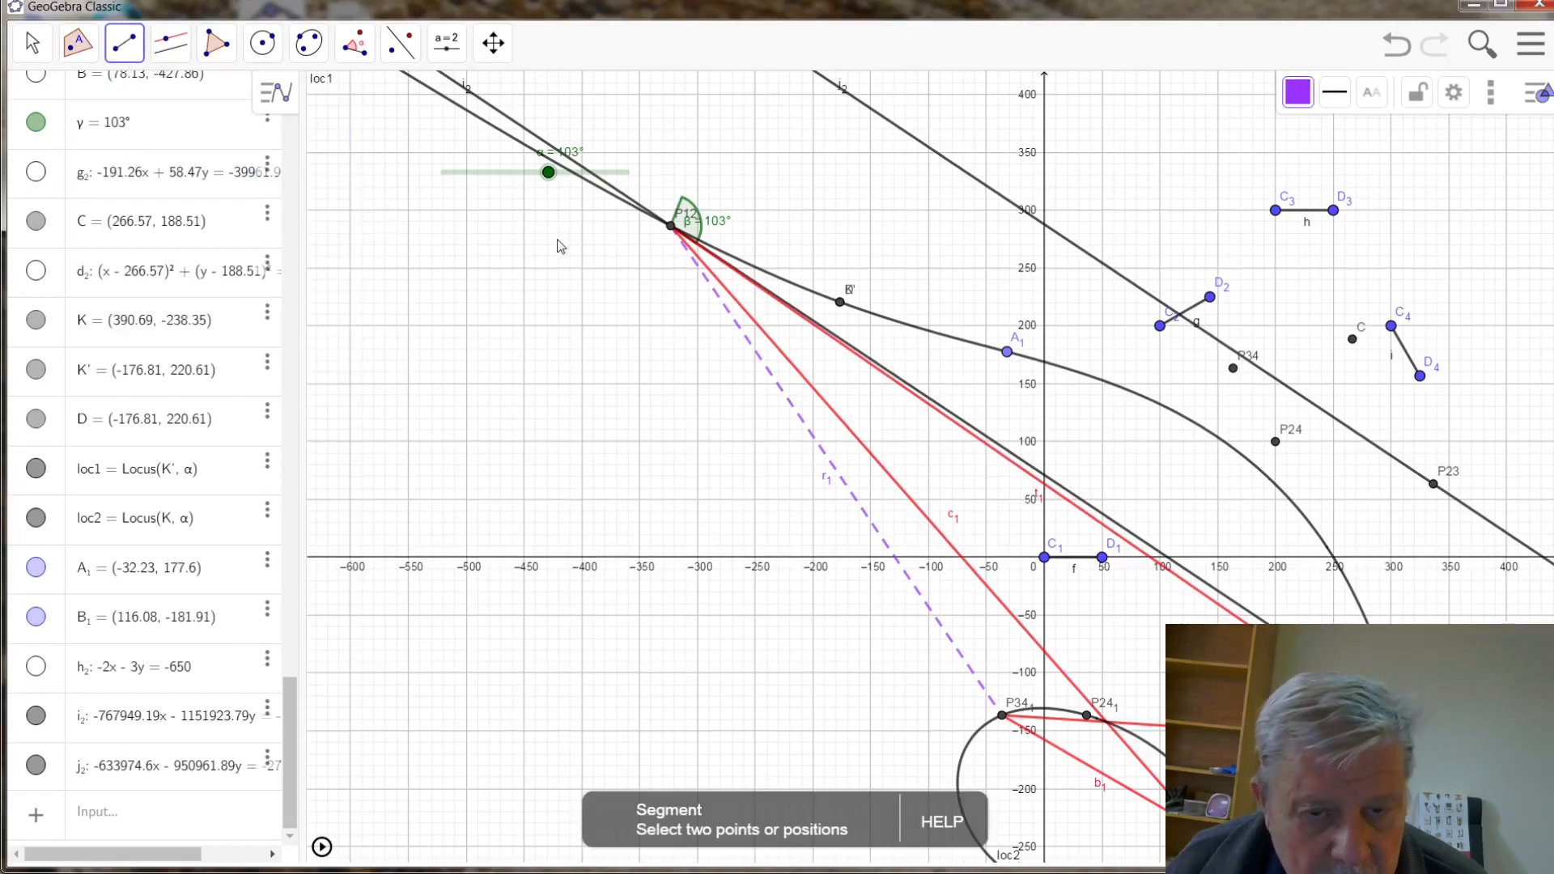
click(670, 227)
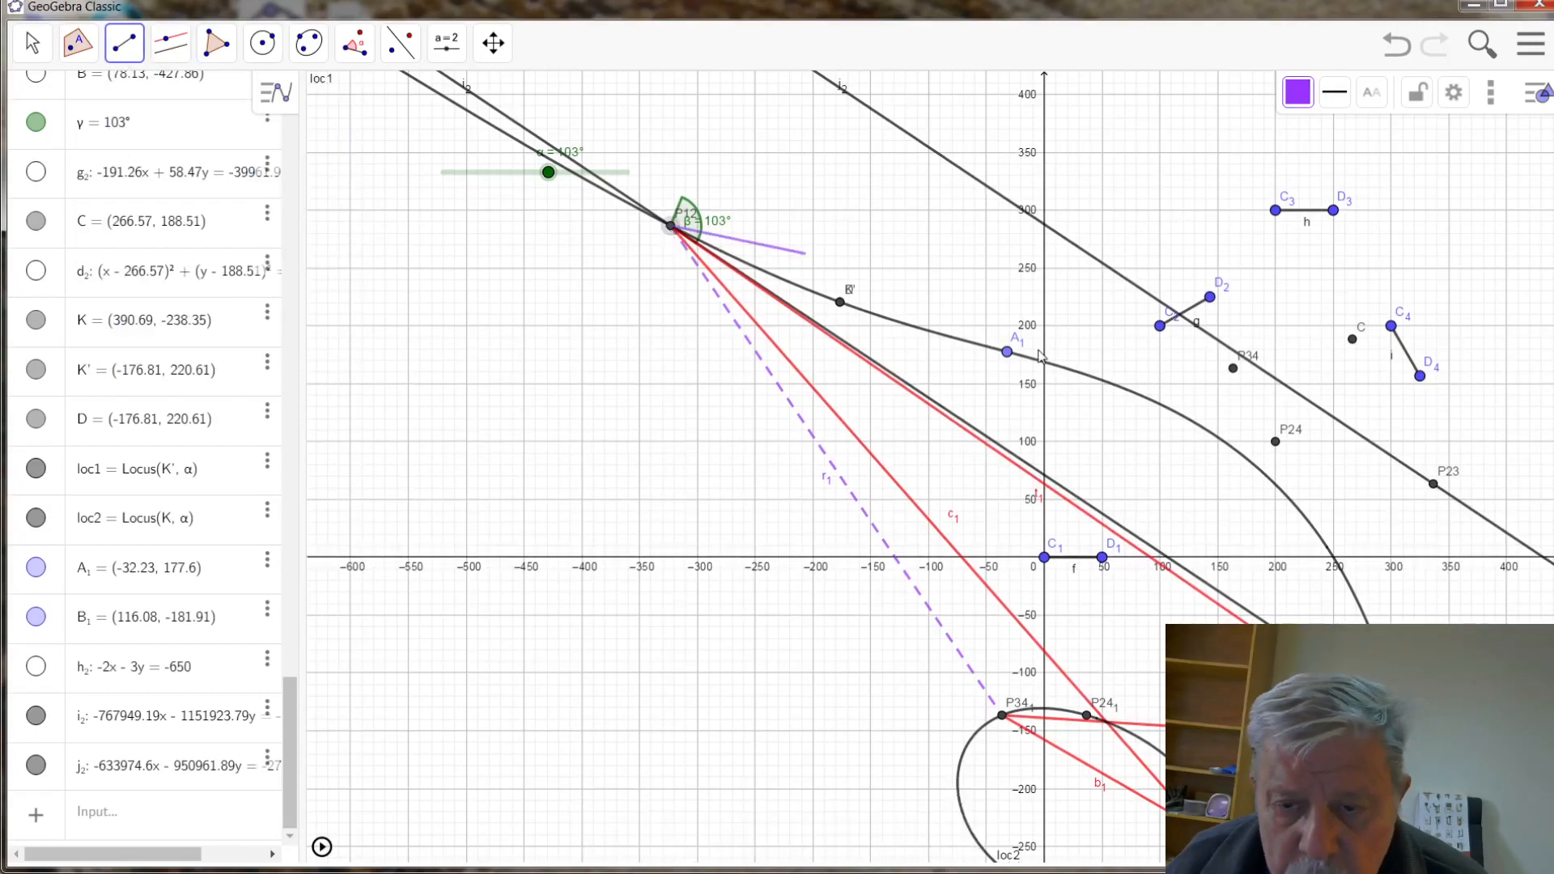
click(1434, 485)
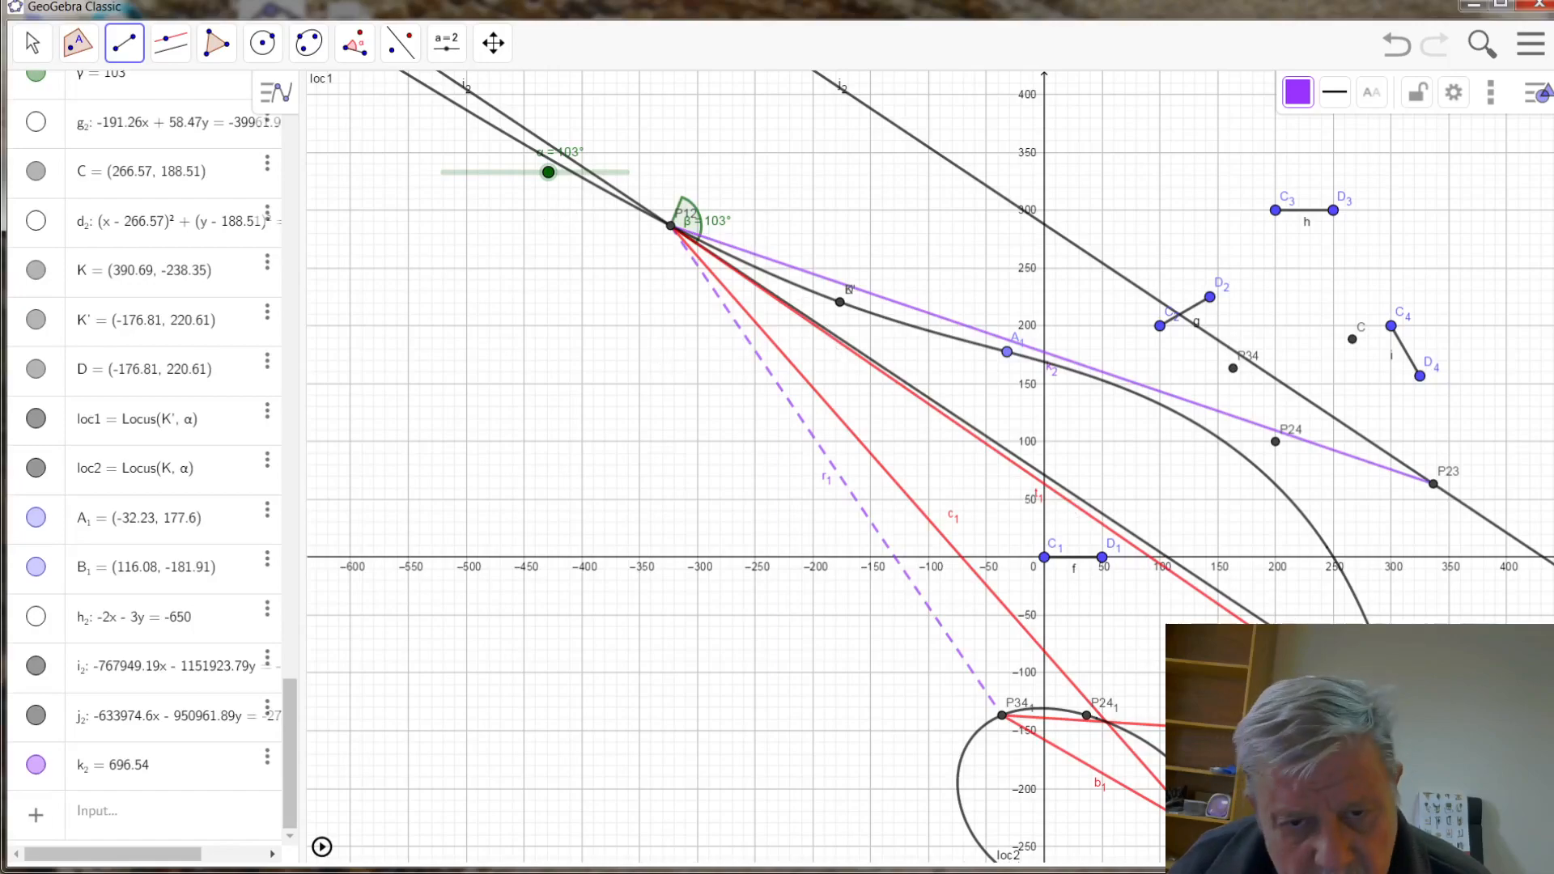
- Examine both loci and the two parallel lines through P12 and P23 over a wider area of the construction
scroll(940, 442, down, 3)
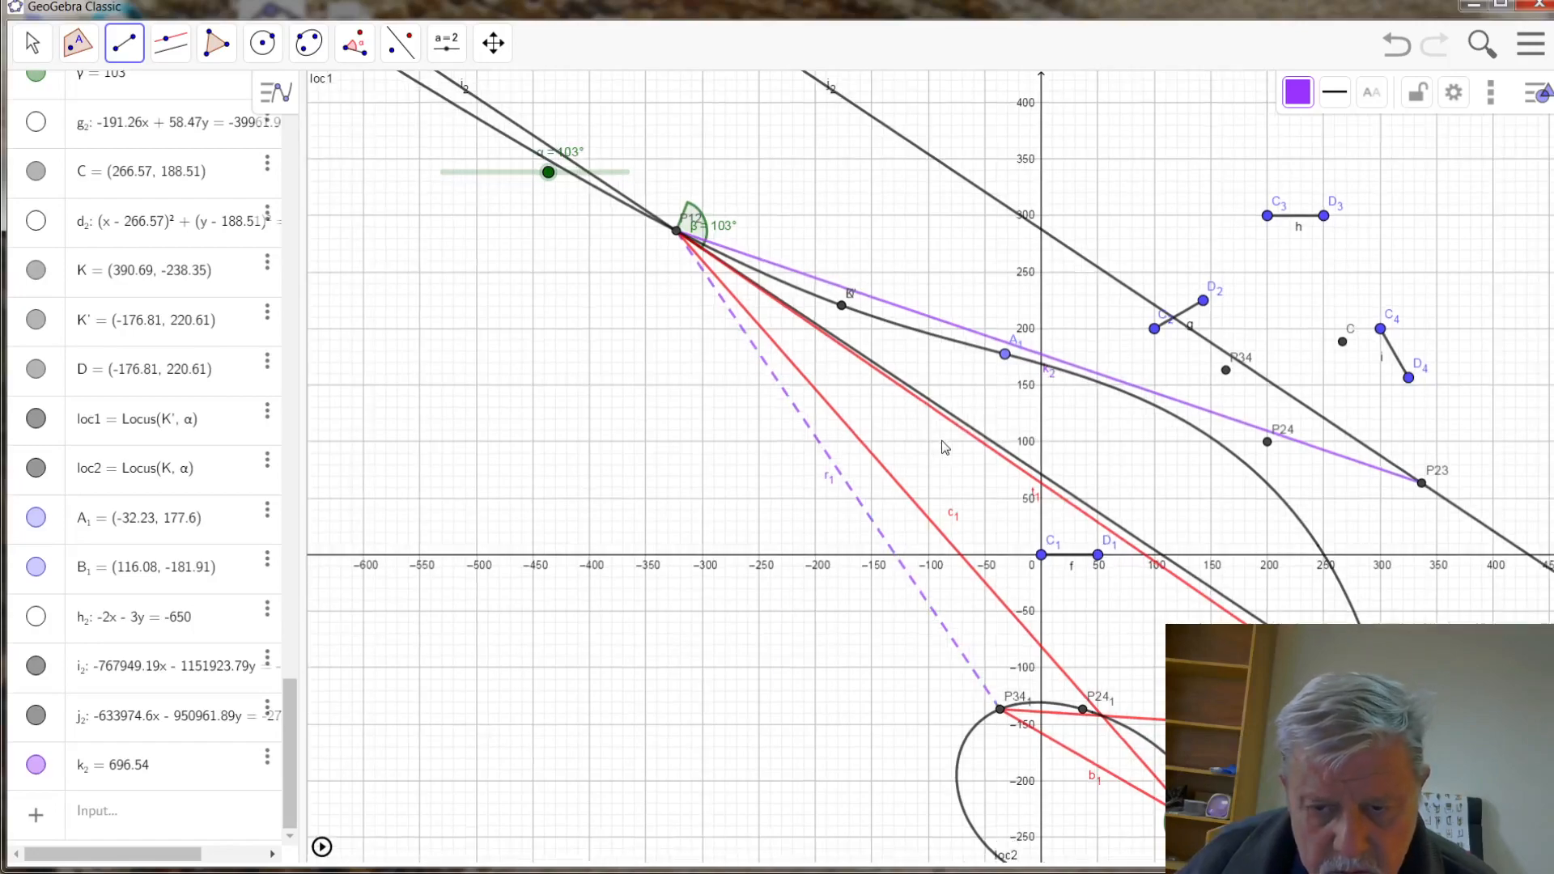
scroll(939, 449, down, 3)
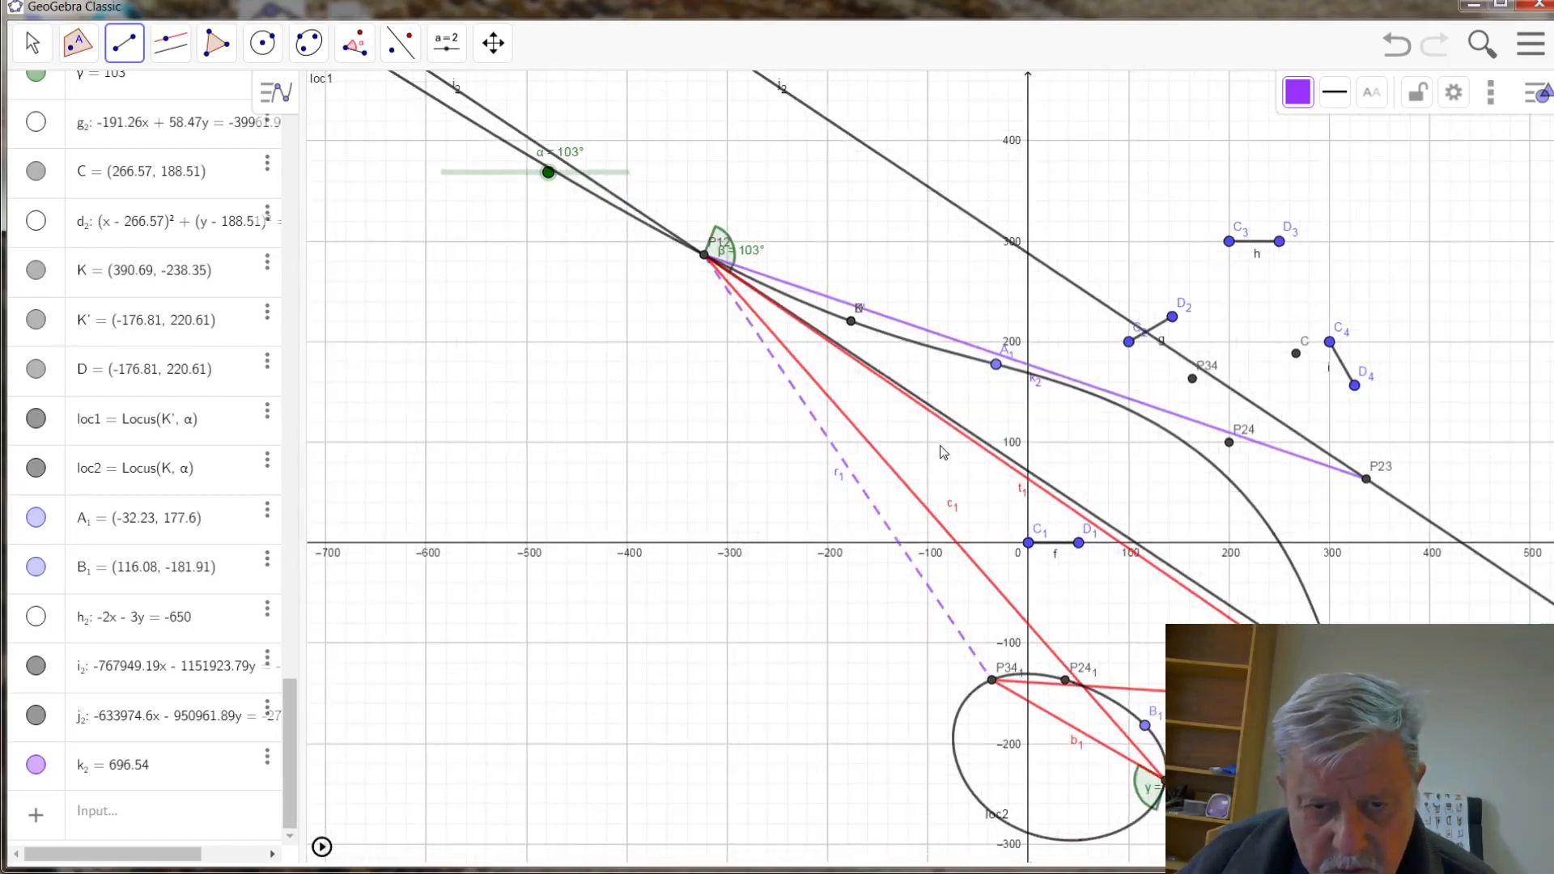
scroll(952, 451, down, 2)
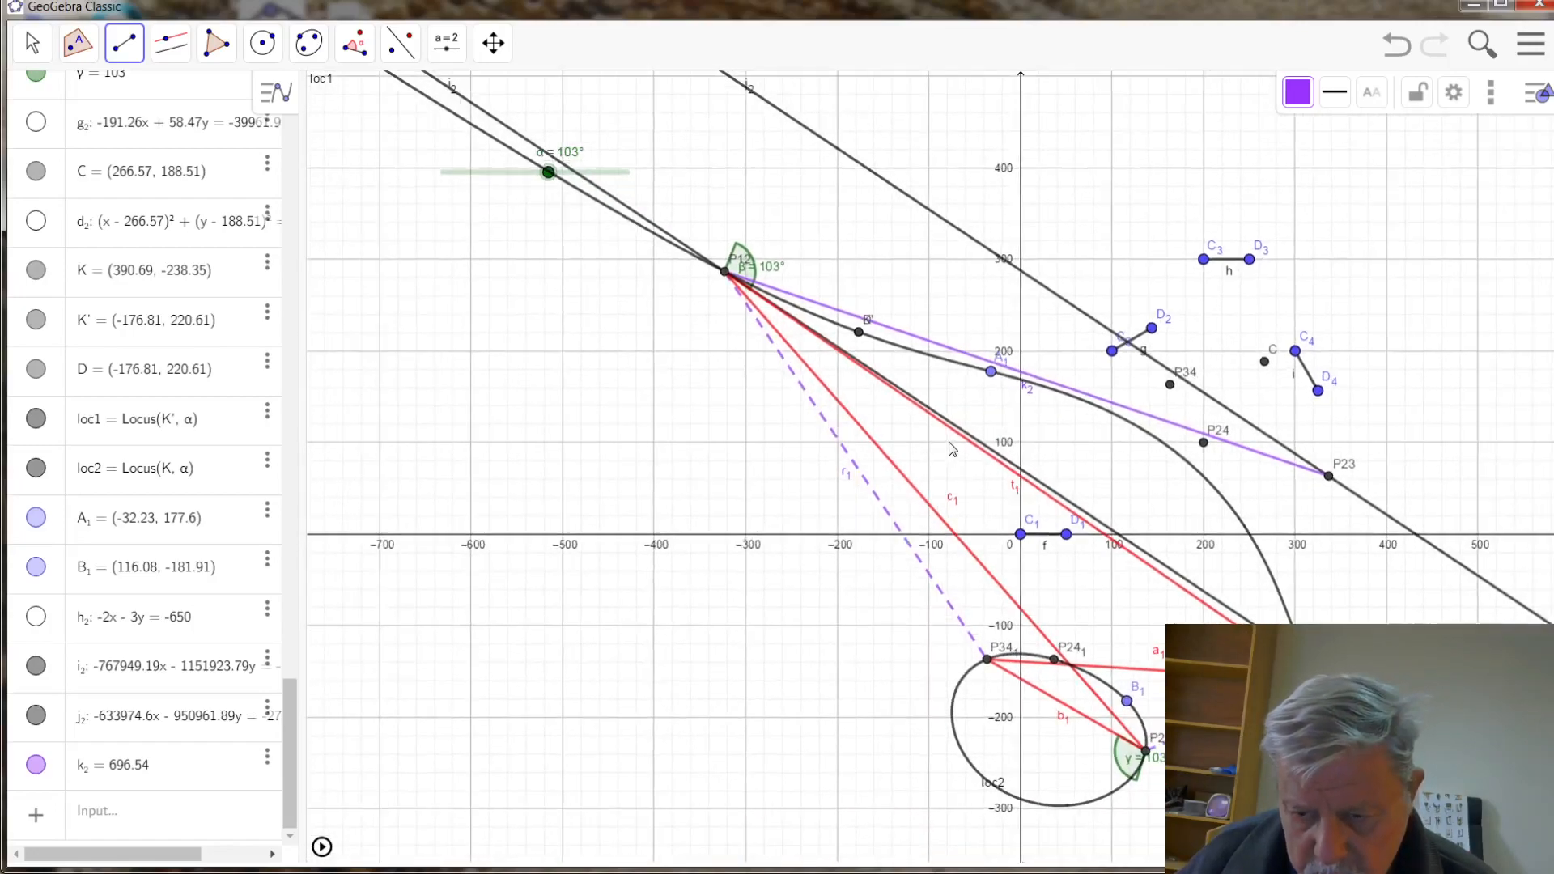
scroll(953, 447, down, 4)
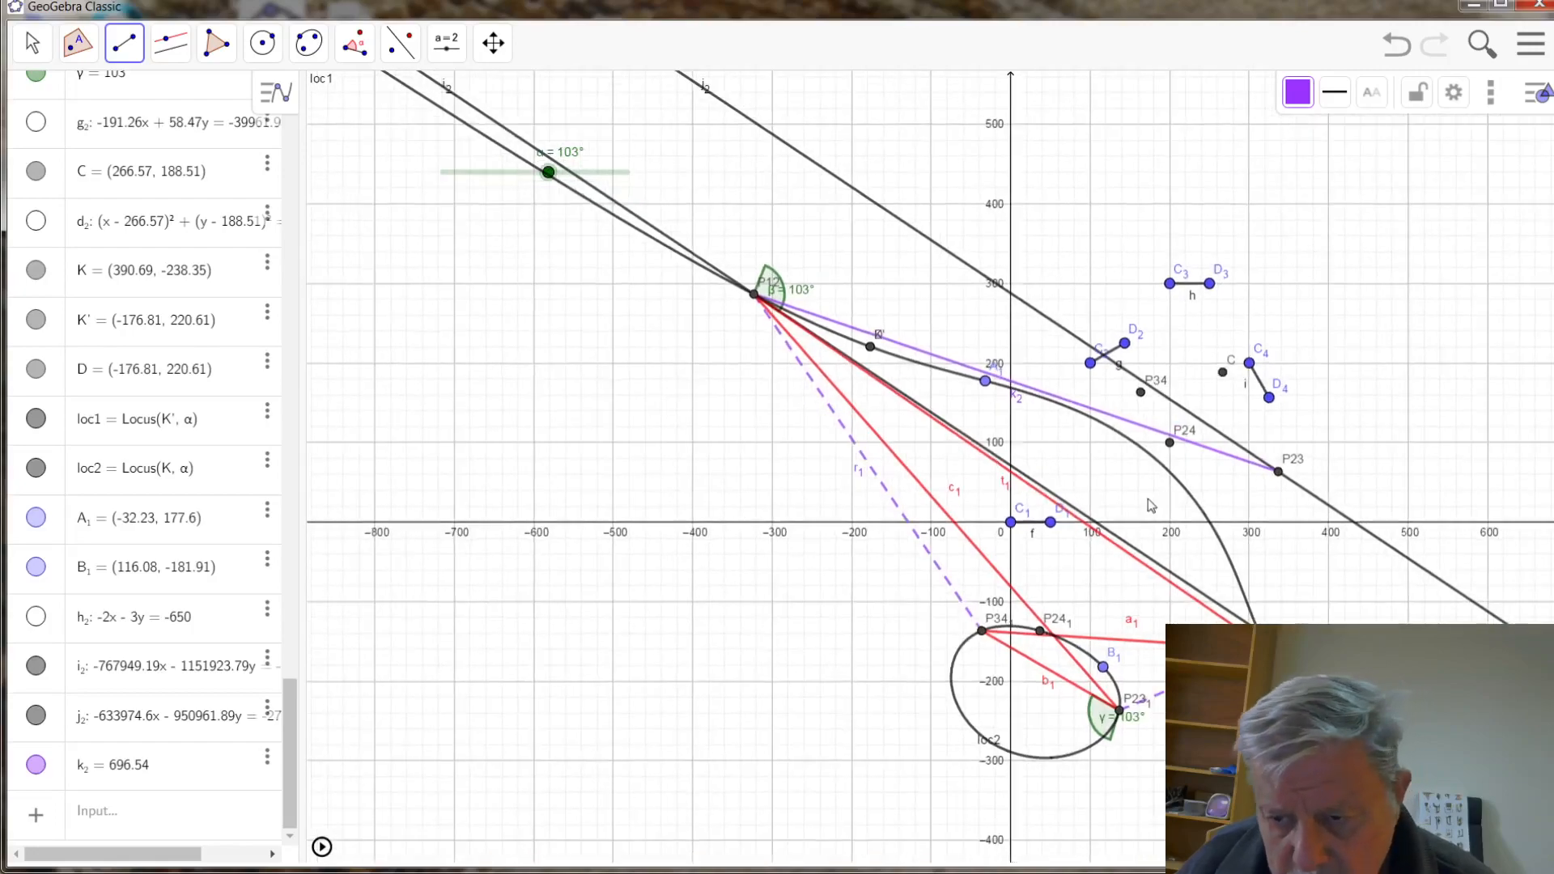
scroll(935, 439, down, 1)
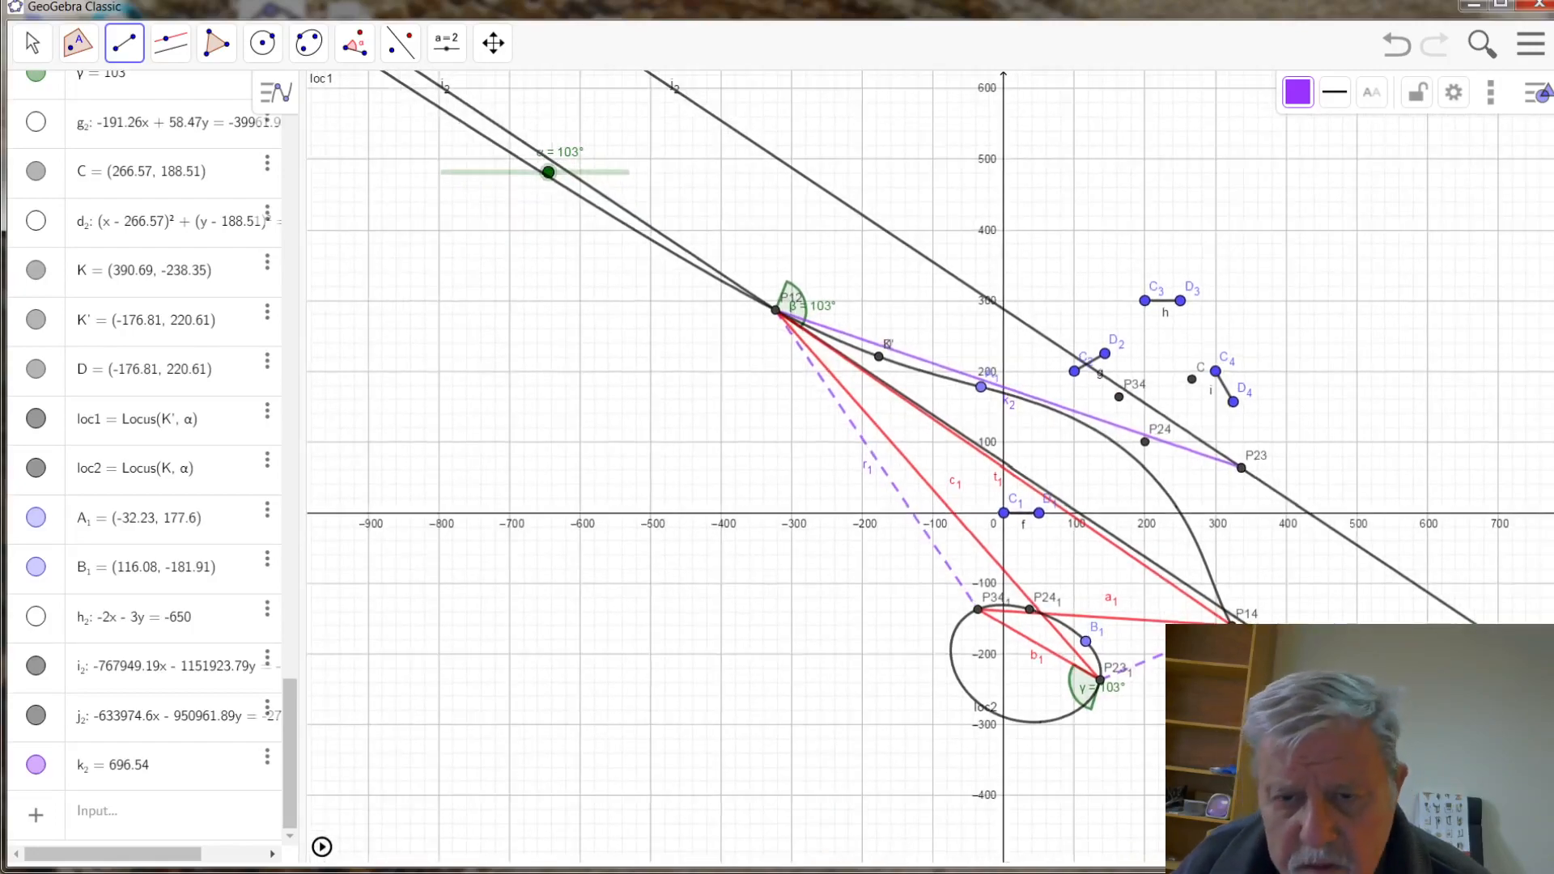
scroll(1251, 568, down, 1)
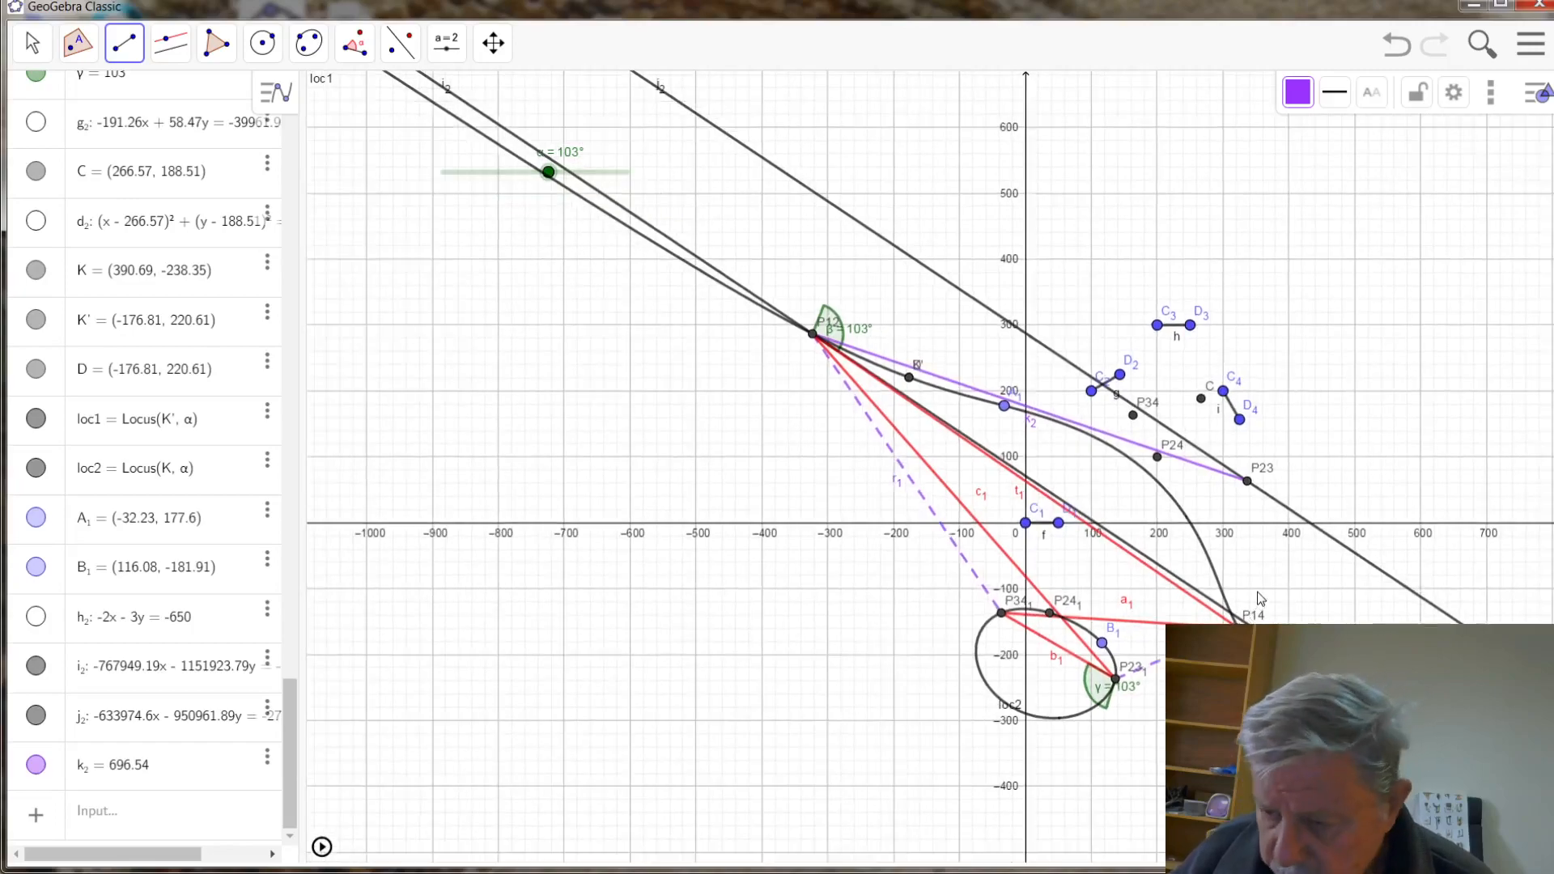
scroll(1318, 661, down, 1)
scroll(931, 466, down, 1)
scroll(931, 466, down, 1)
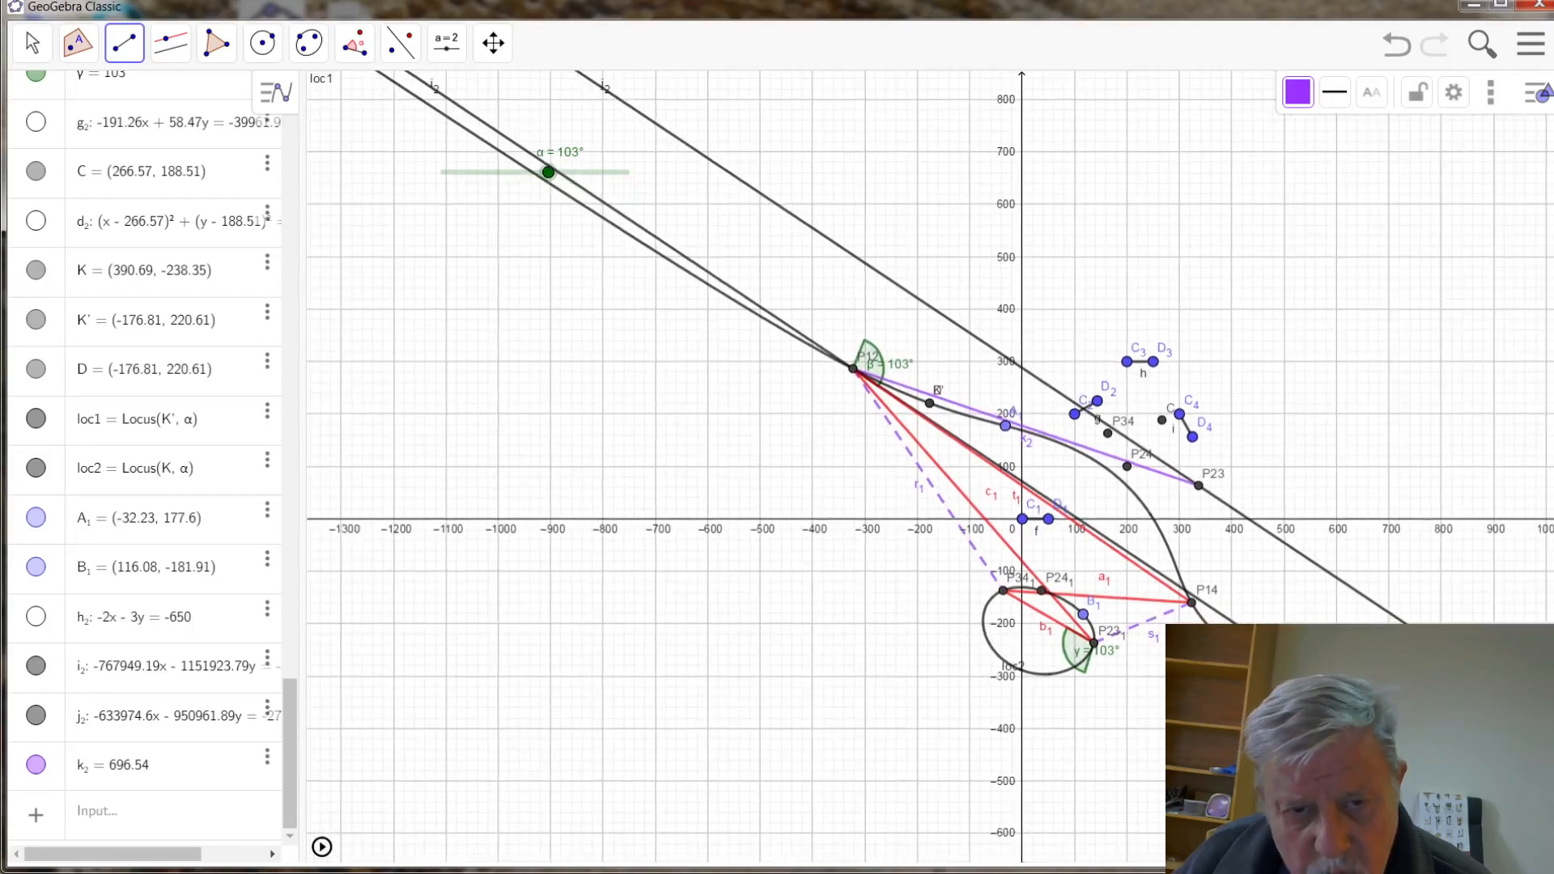
scroll(684, 222, down, 4)
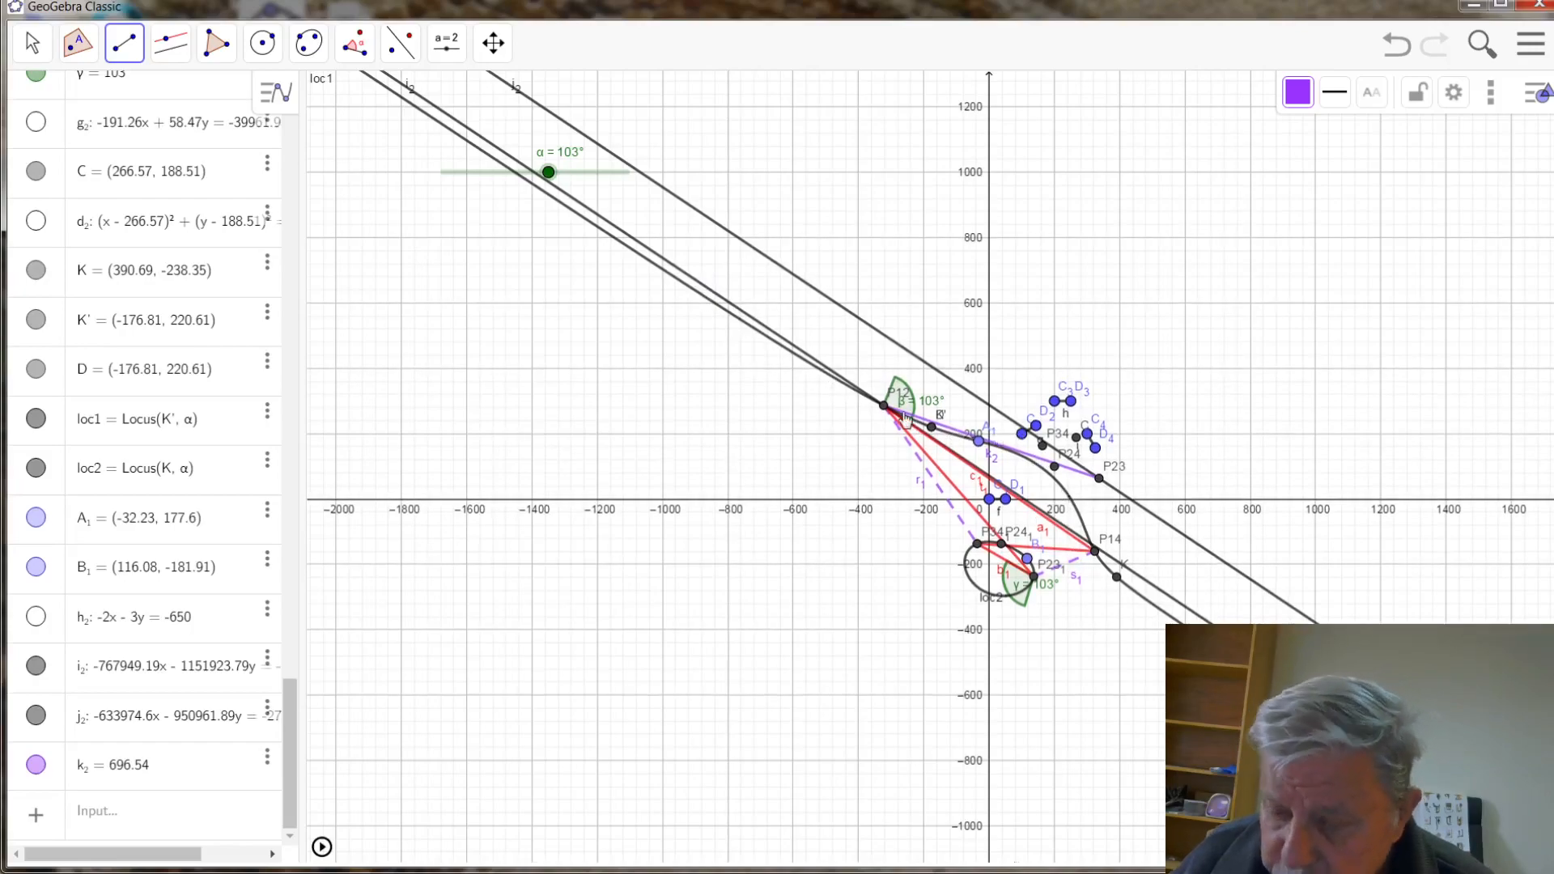
scroll(966, 455, up, 3)
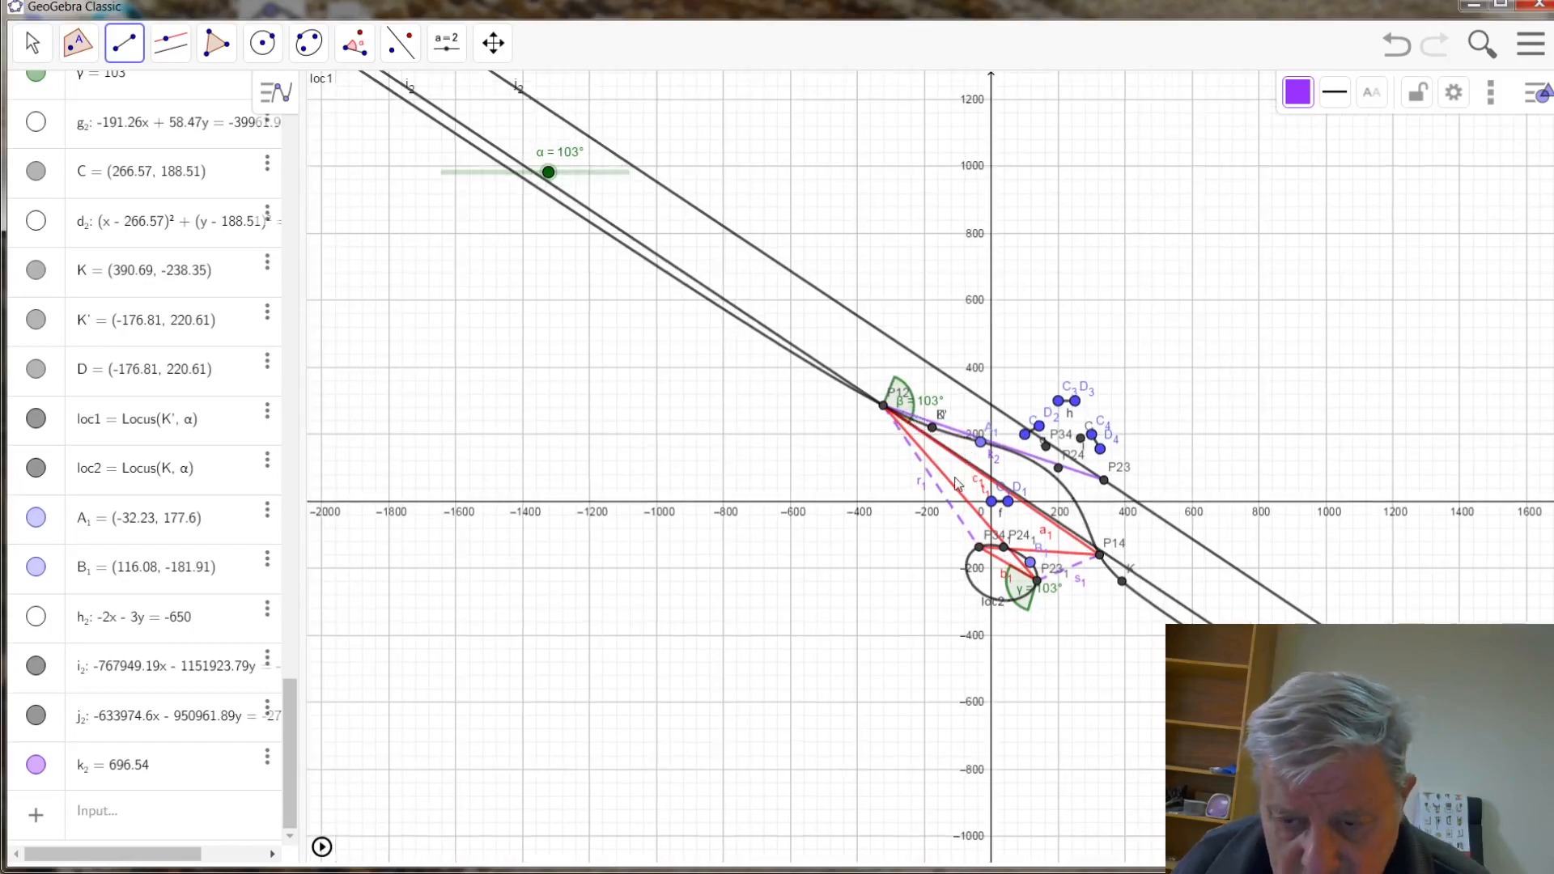
scroll(942, 487, up, 3)
scroll(965, 486, up, 2)
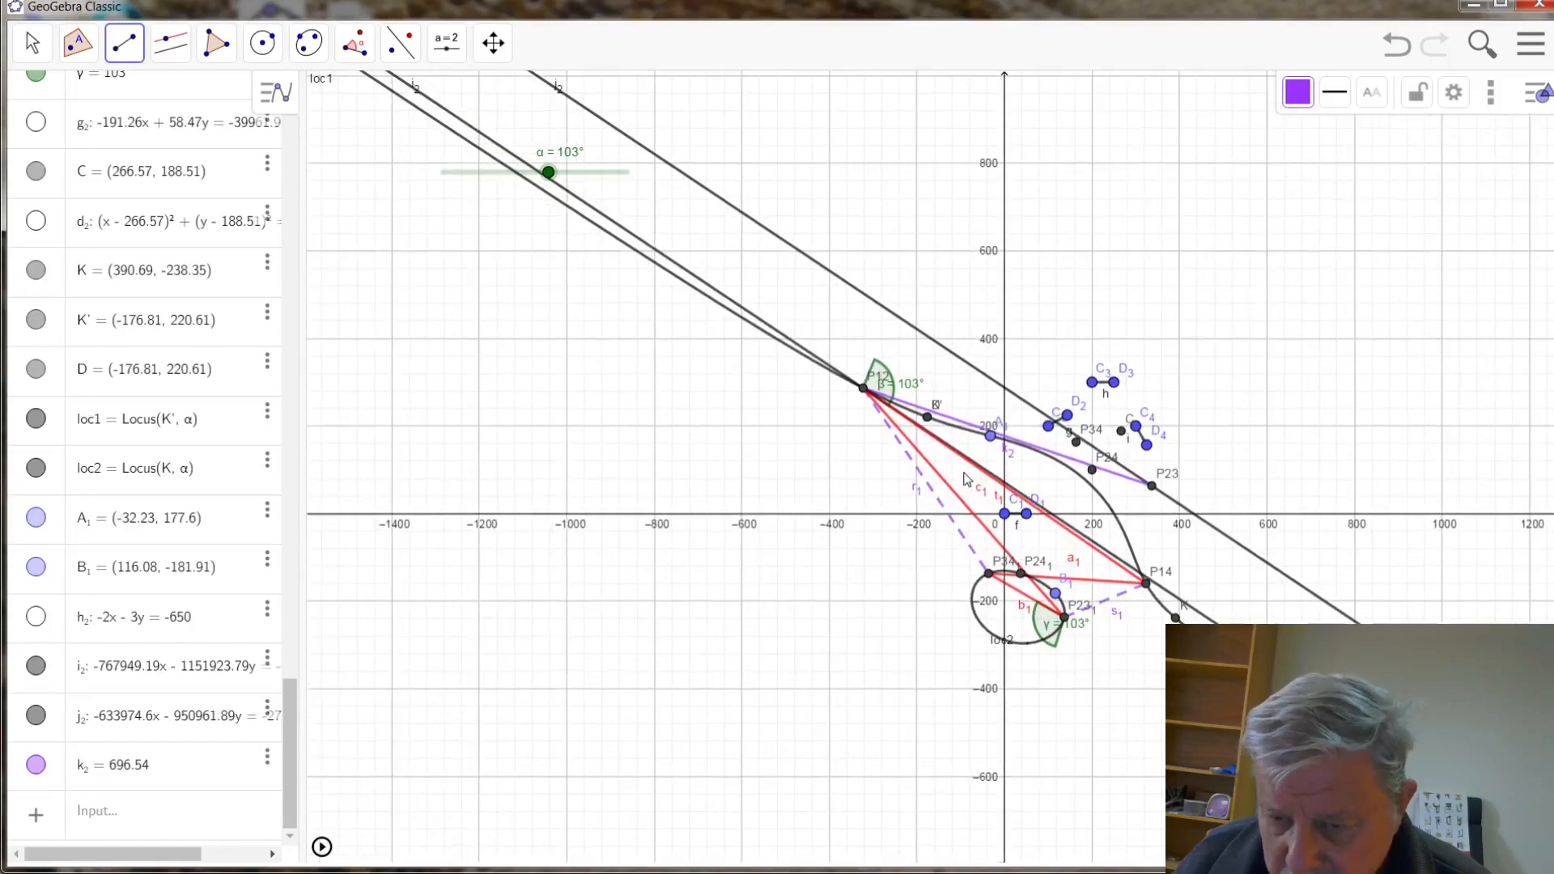
scroll(969, 468, up, 4)
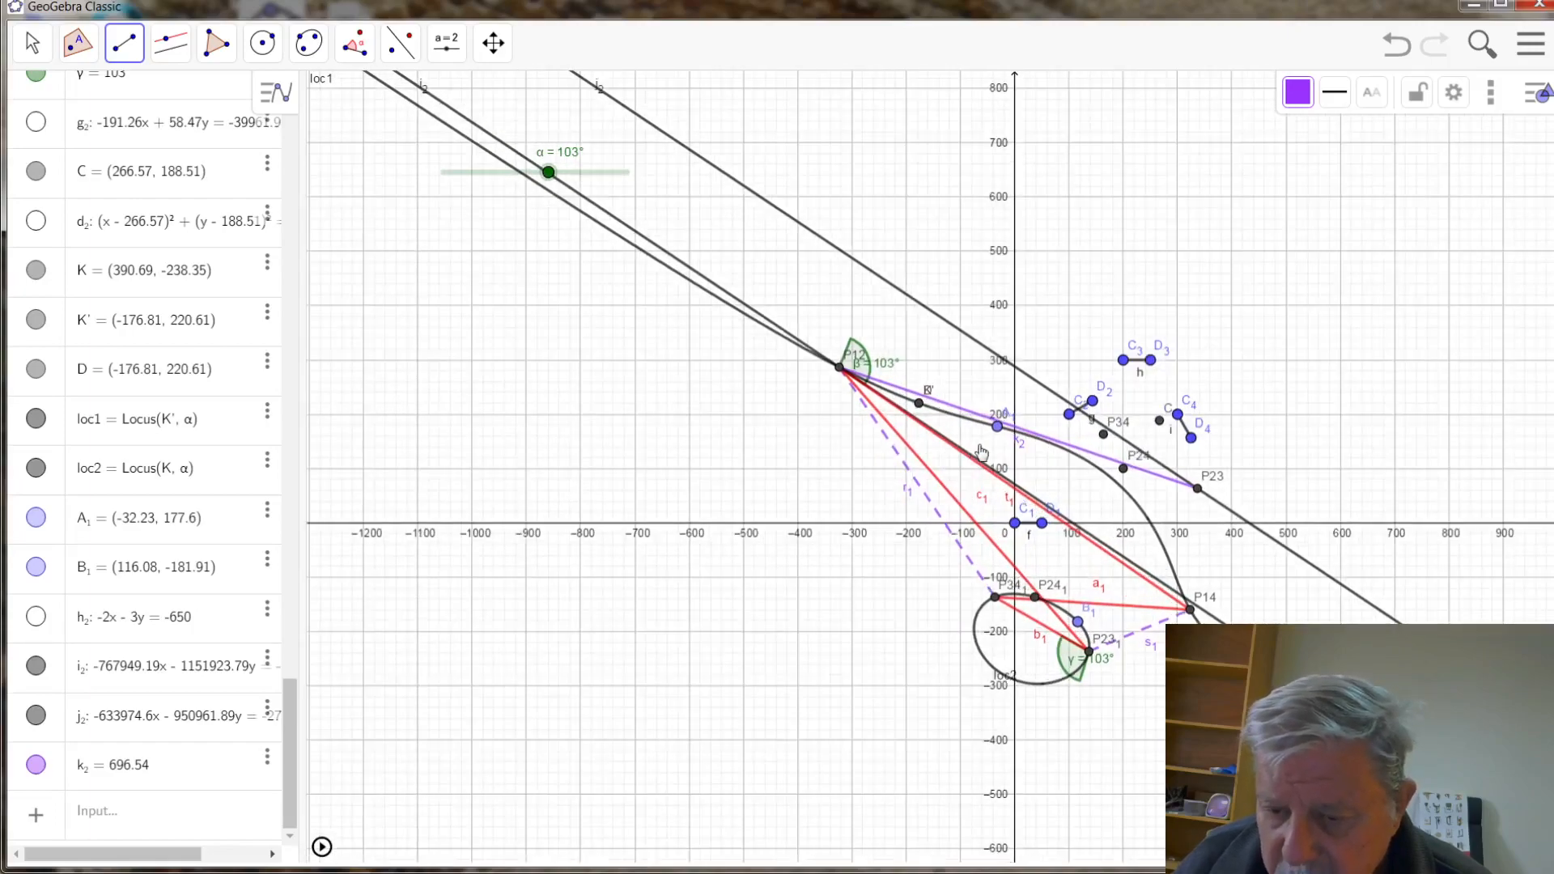
scroll(977, 653, up, 2)
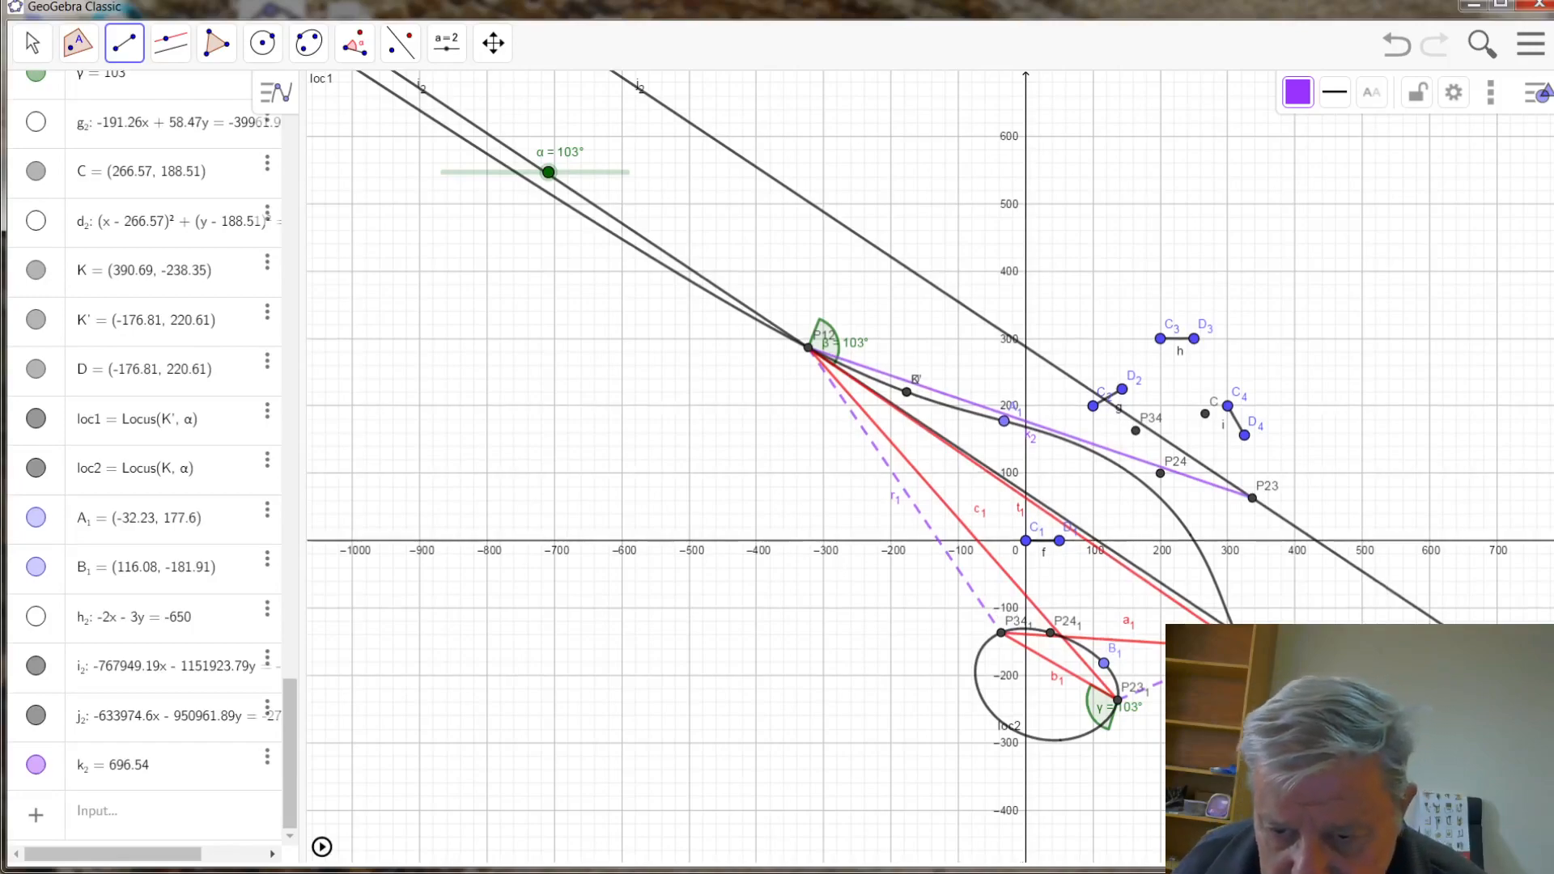
scroll(1012, 450, up, 3)
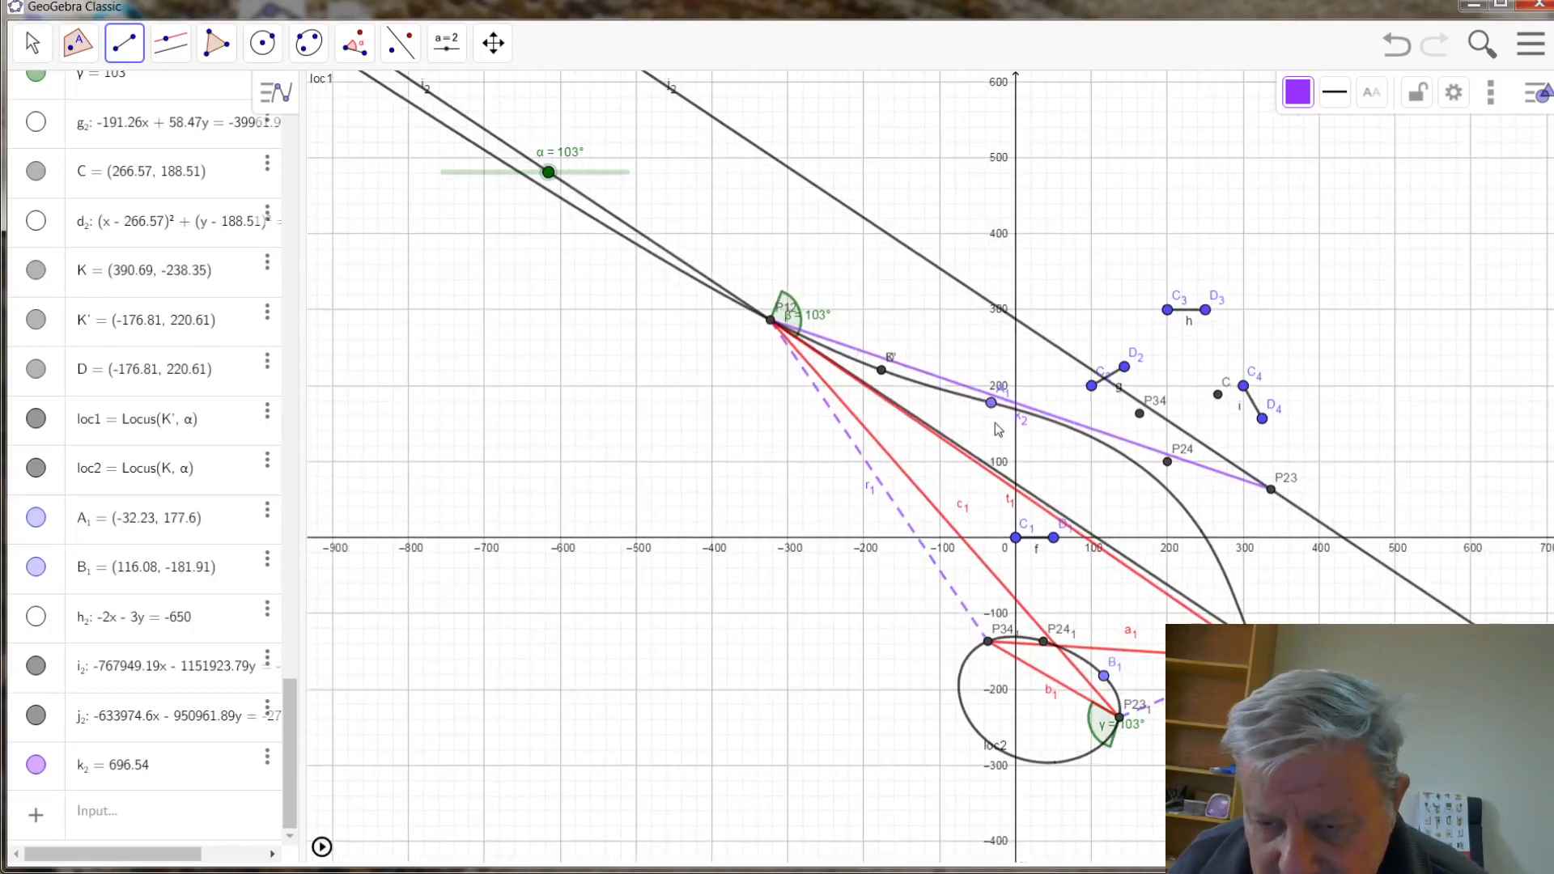
scroll(1001, 437, up, 4)
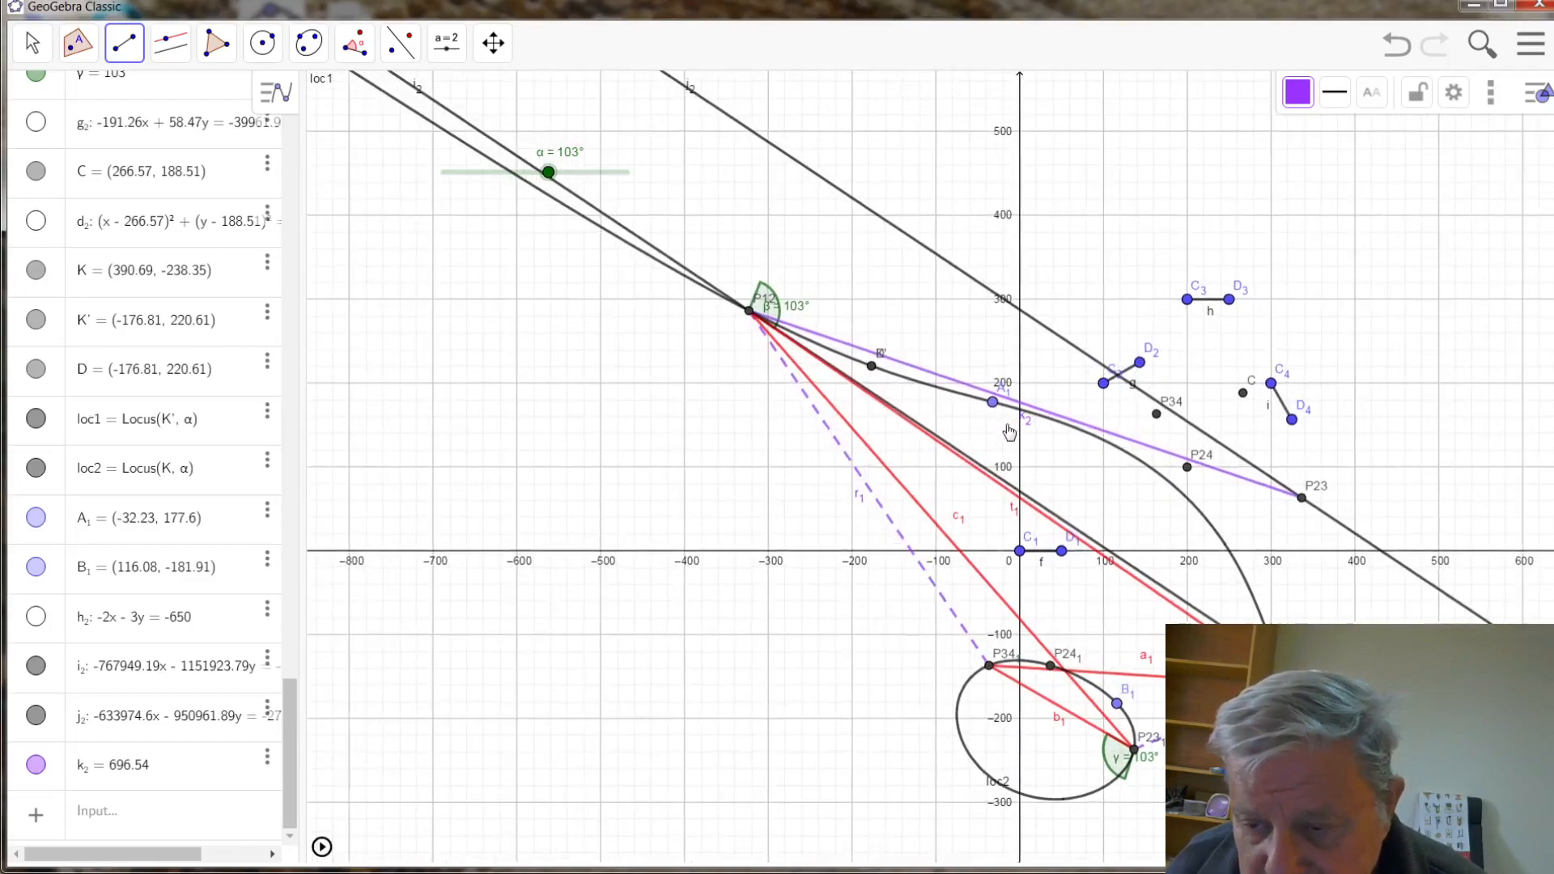
scroll(1020, 419, up, 2)
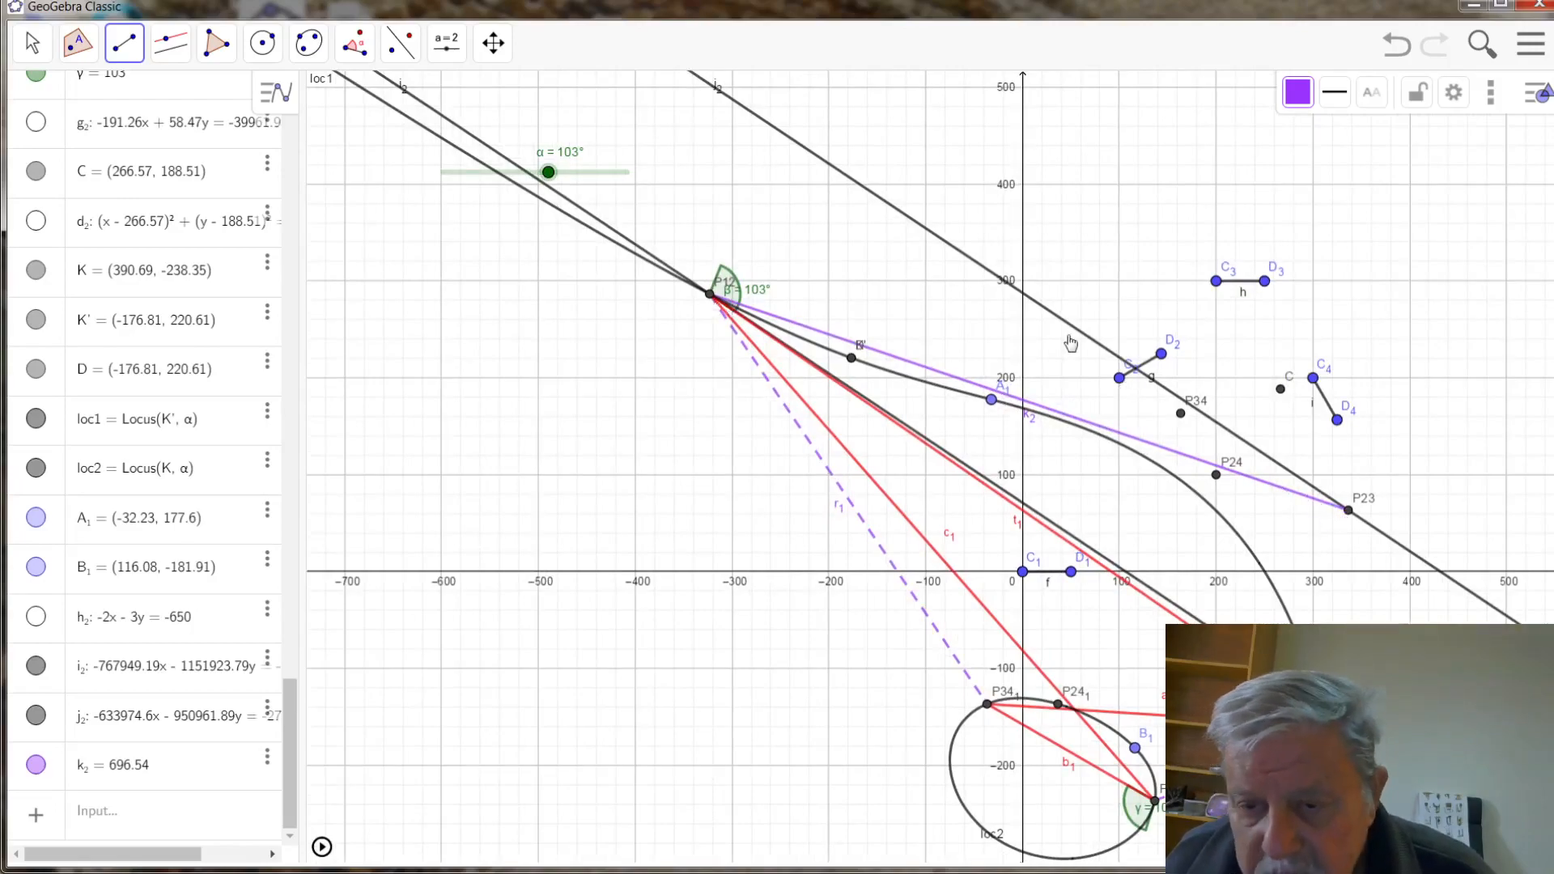
- Colour the parallel line through P23 dark green
click(901, 213)
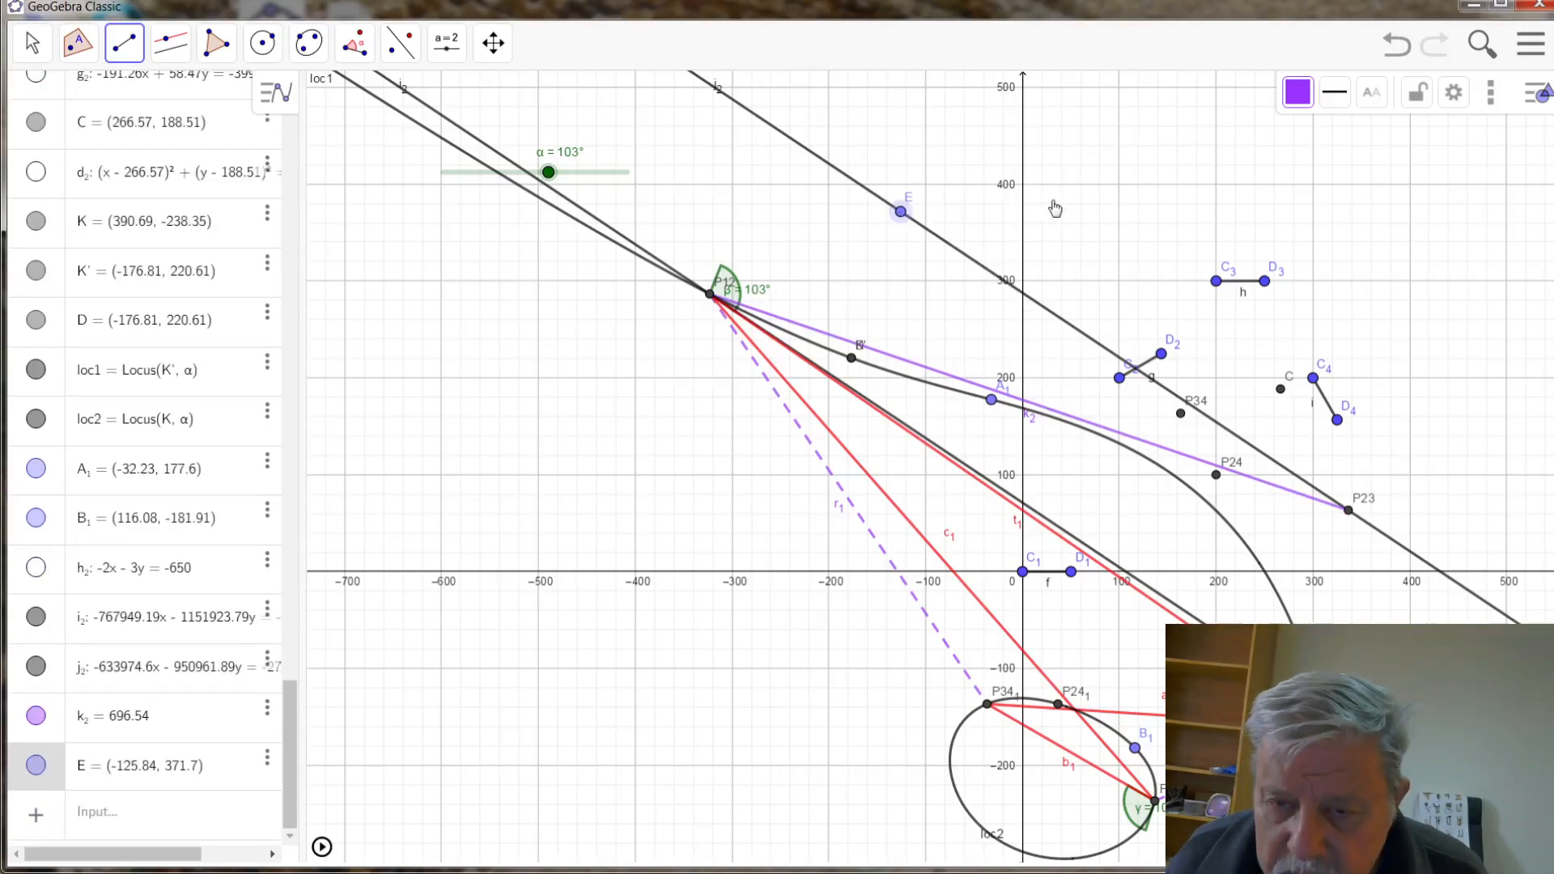
click(1396, 44)
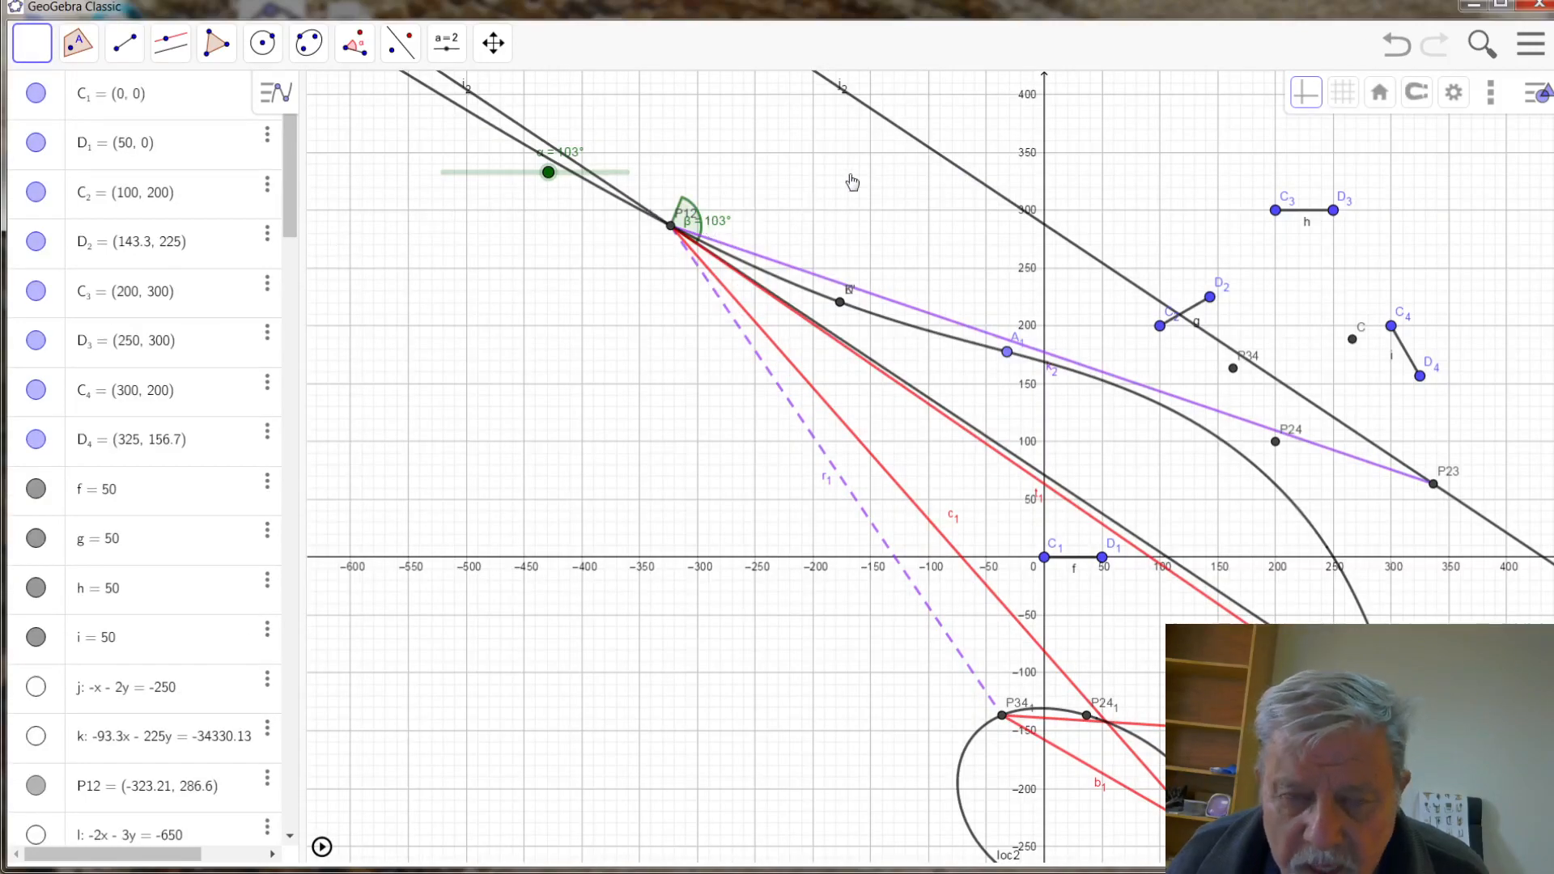
click(973, 179)
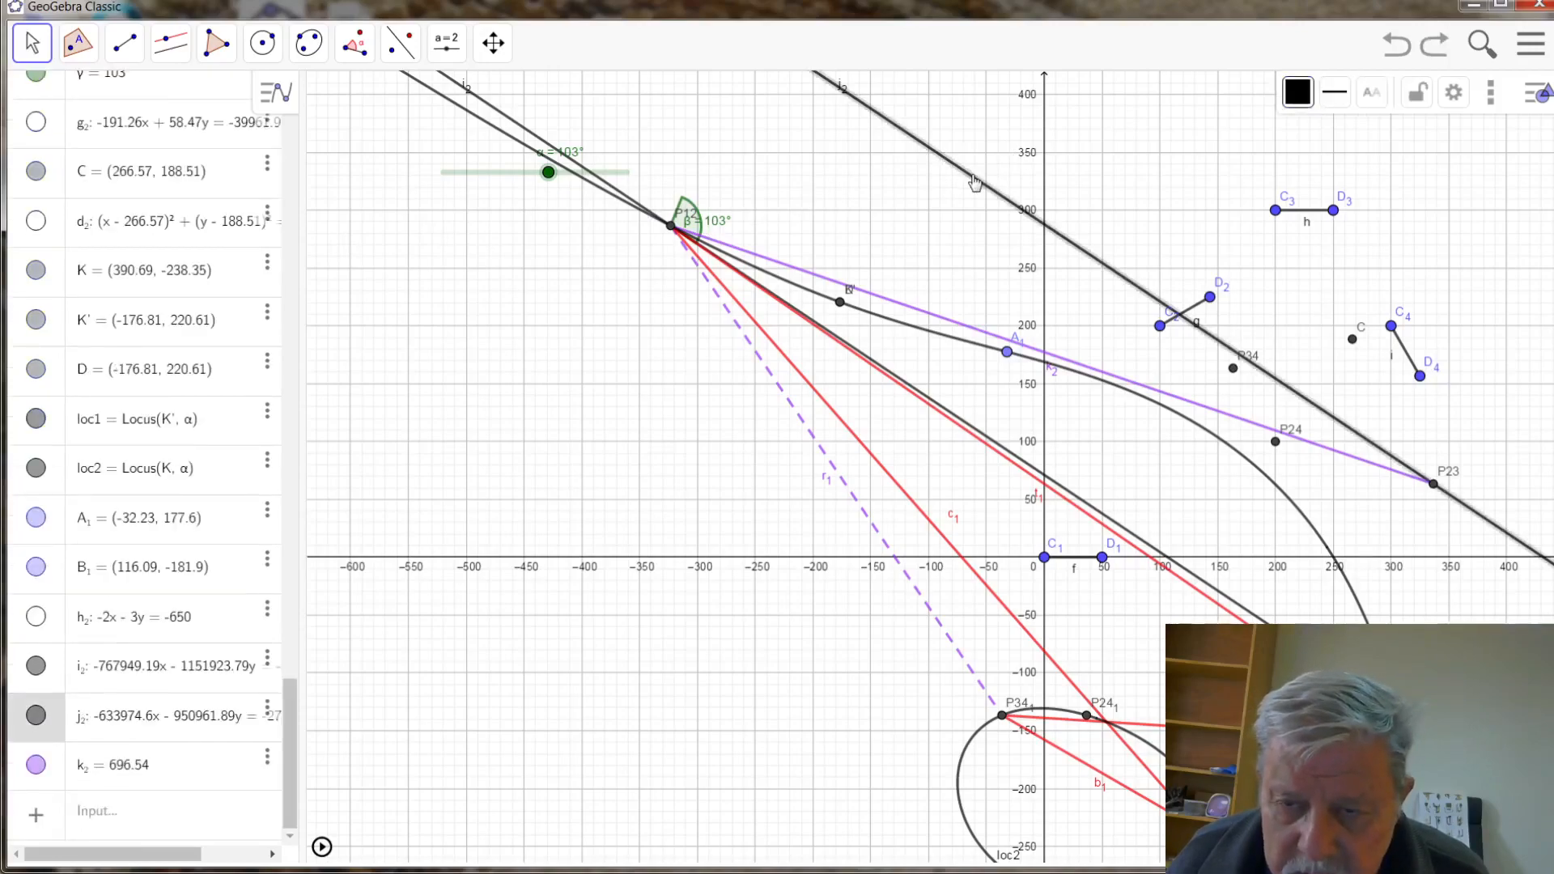
right_click(975, 183)
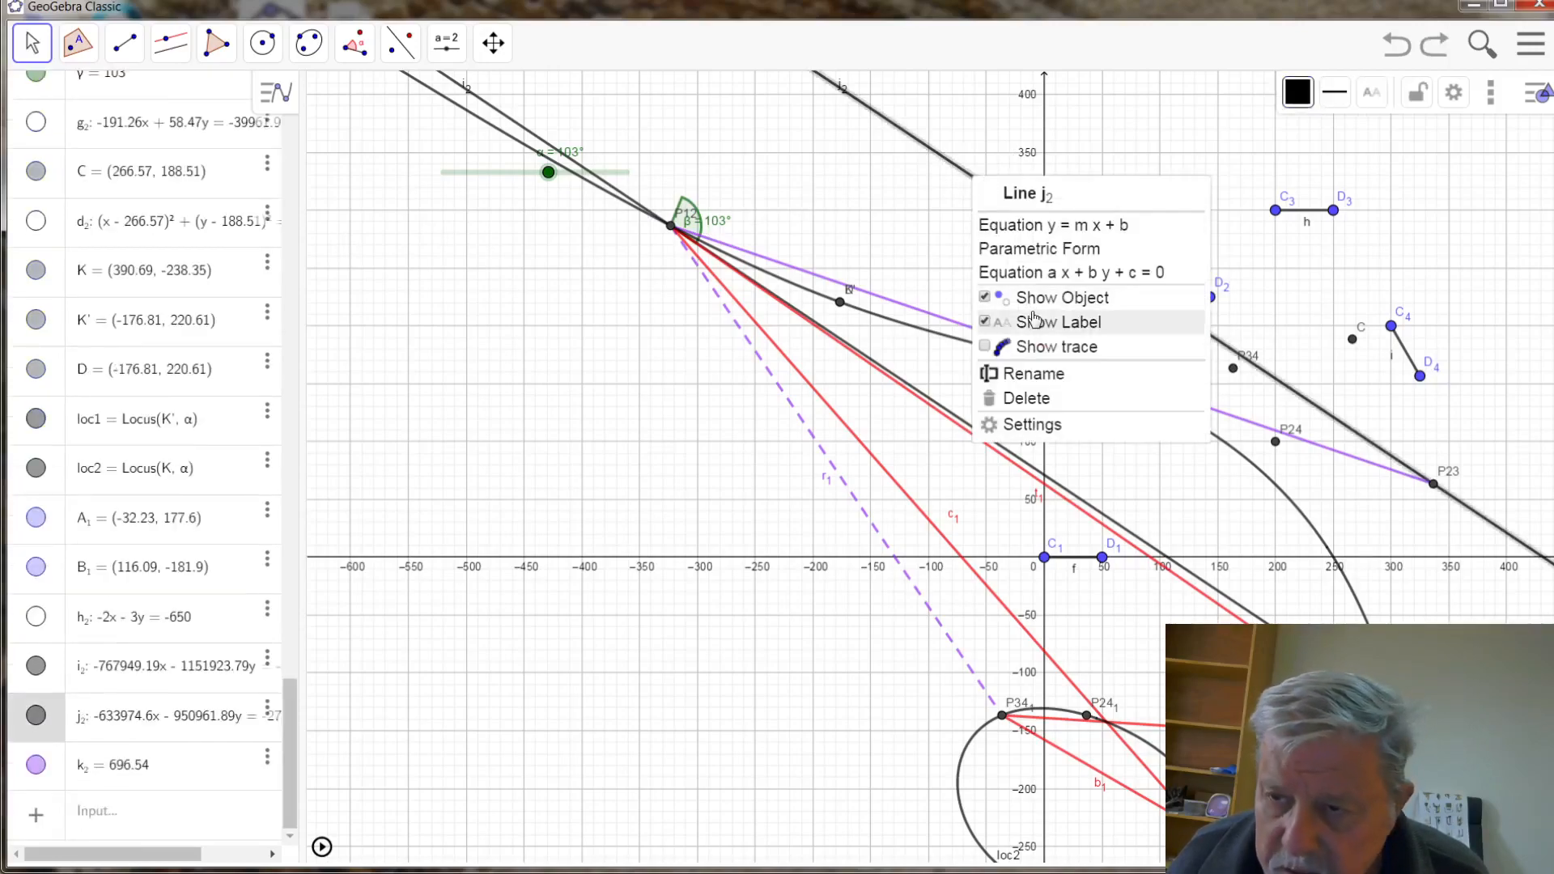
click(1295, 96)
click(1304, 132)
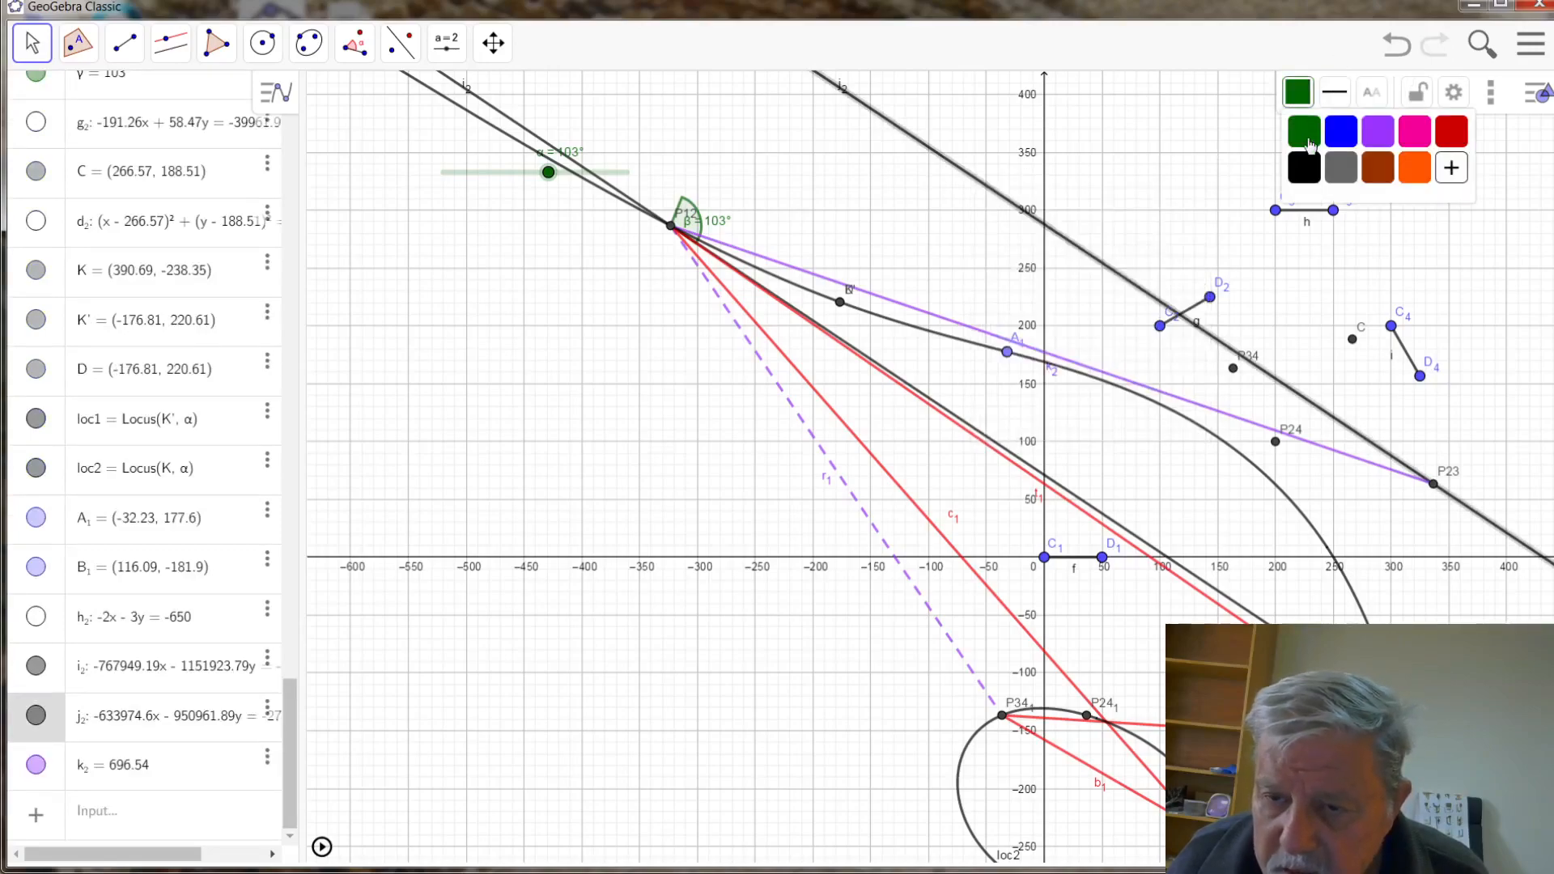
- Colour the segment between P12 and P23 dark green
click(984, 335)
click(1298, 91)
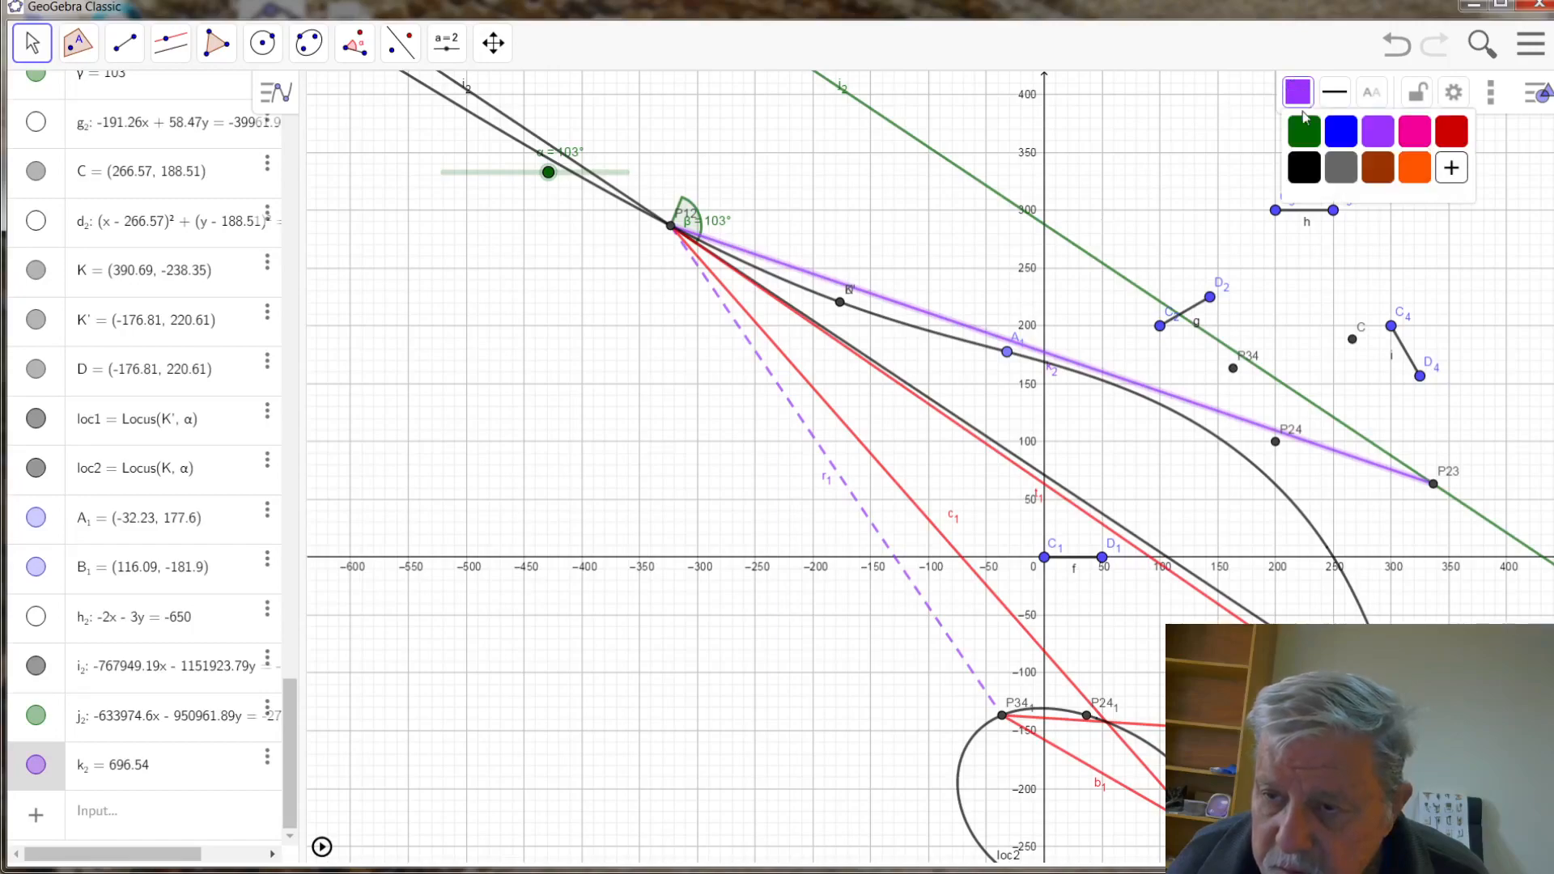
click(1304, 131)
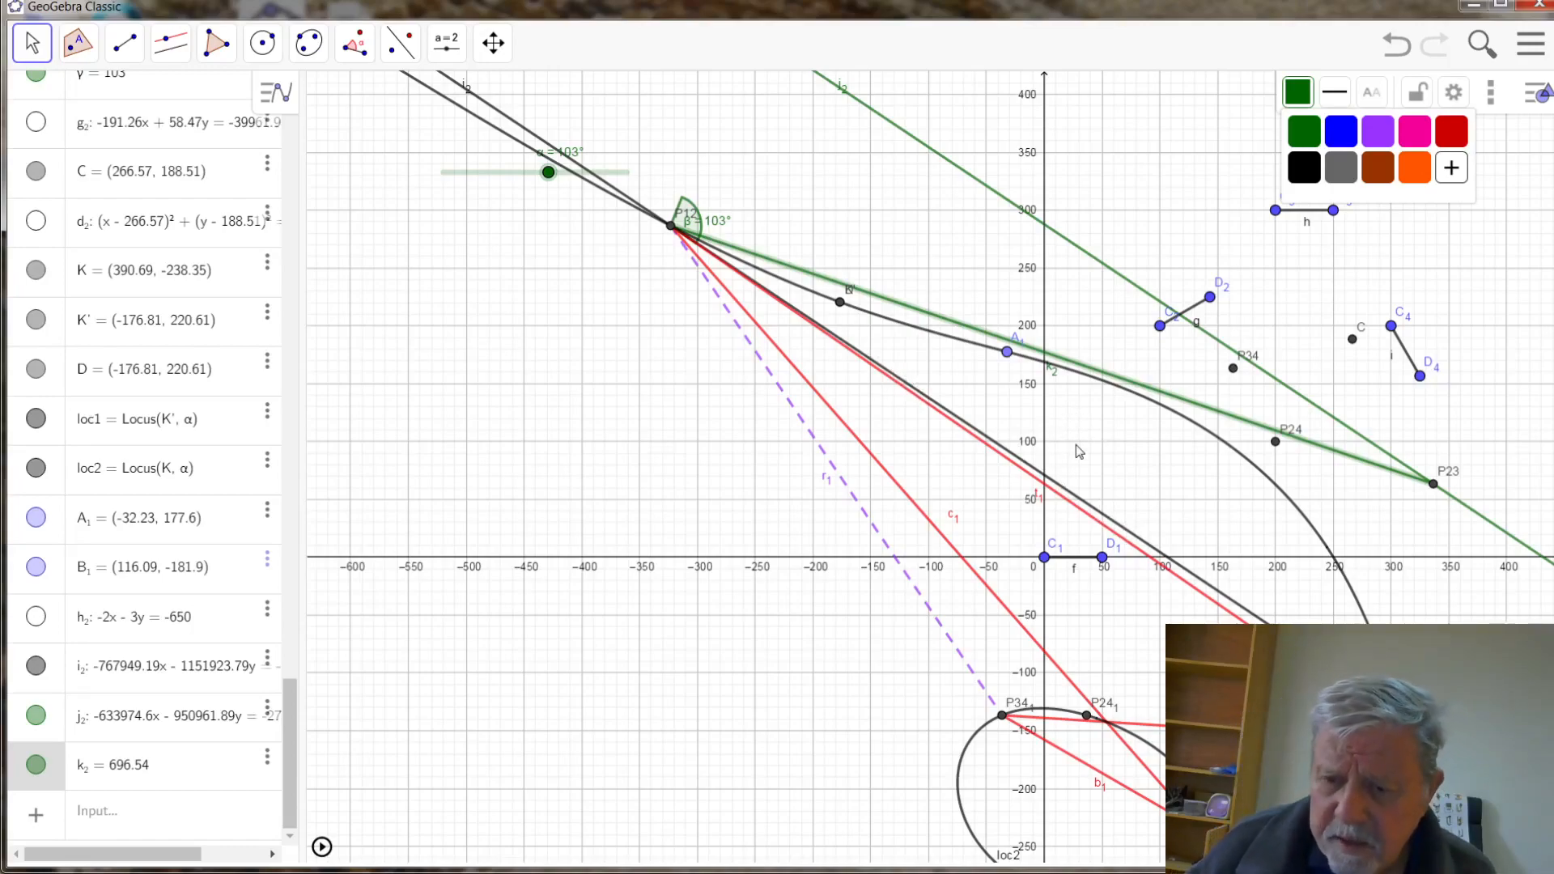
- Colour the black parallel line through P12 dark green
drag(464, 283, 361, 289)
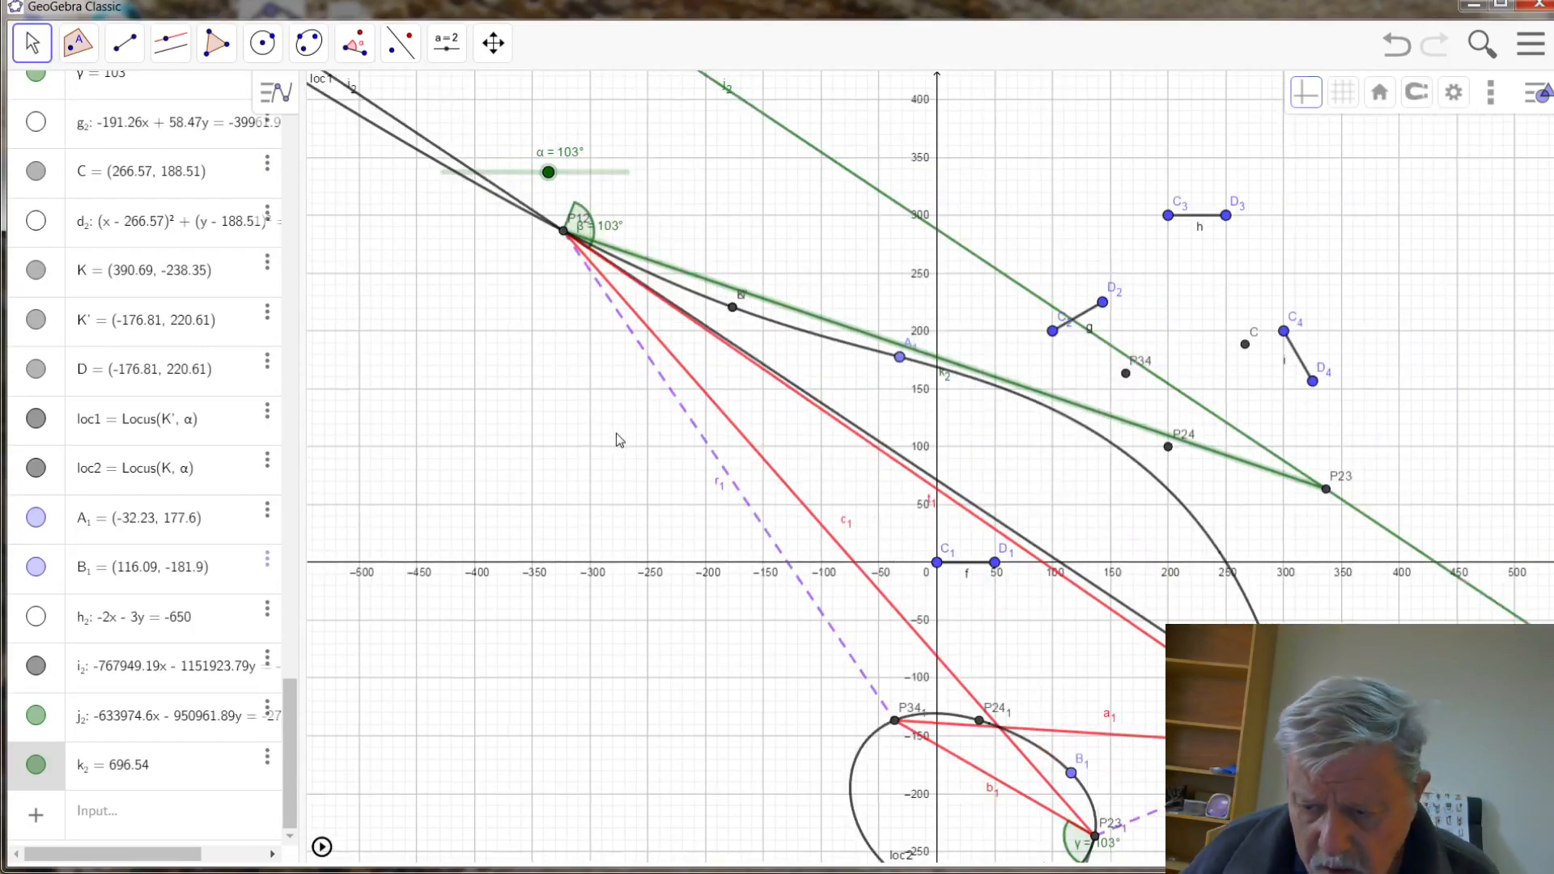
scroll(616, 438, down, 3)
scroll(601, 470, down, 4)
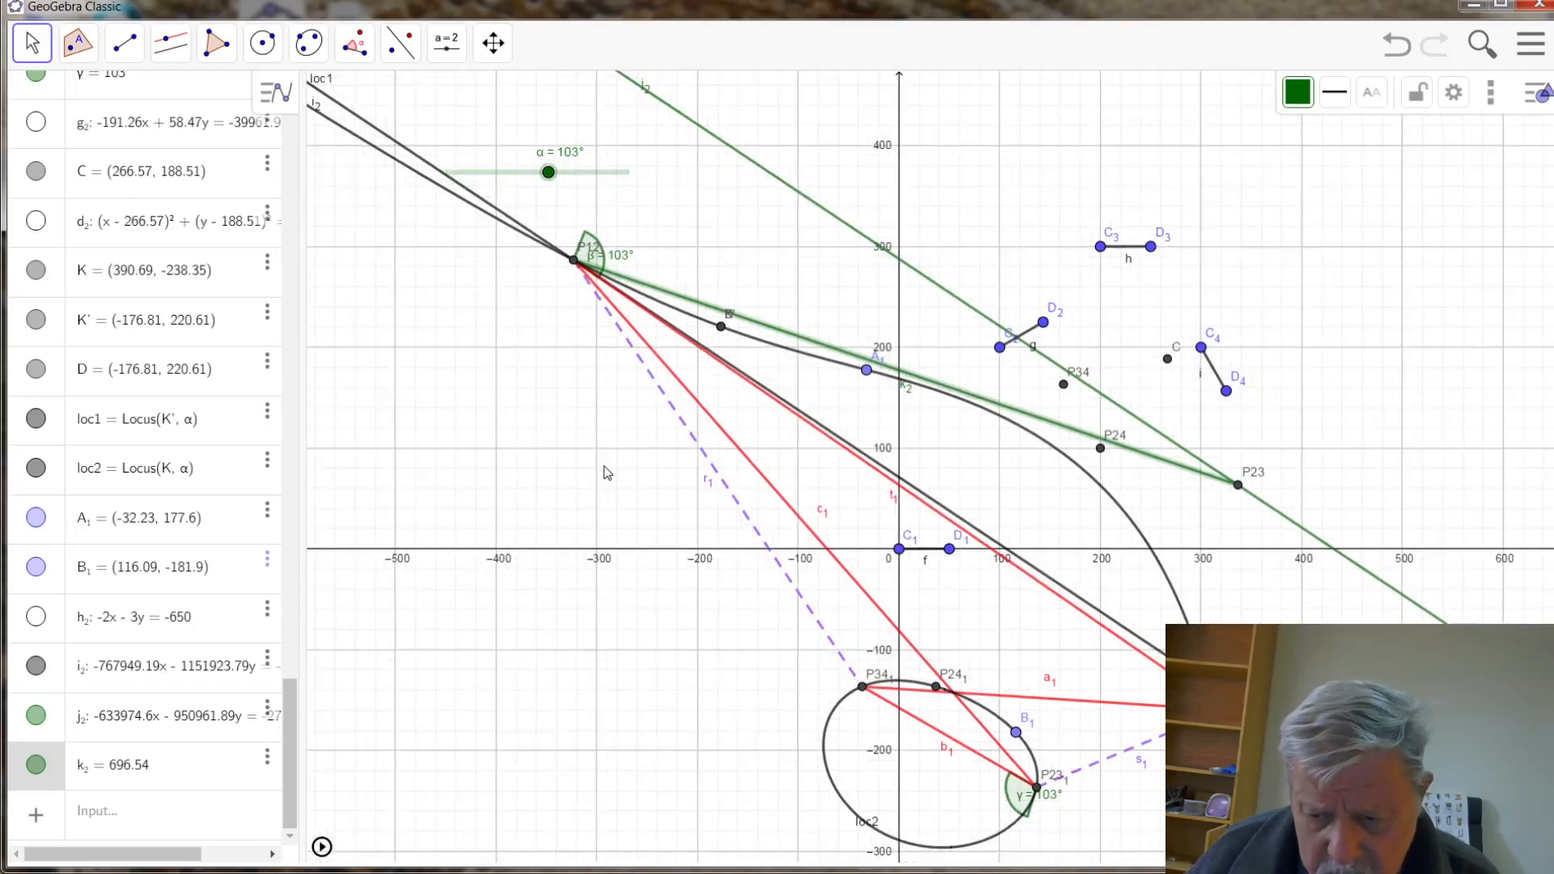
scroll(608, 472, down, 4)
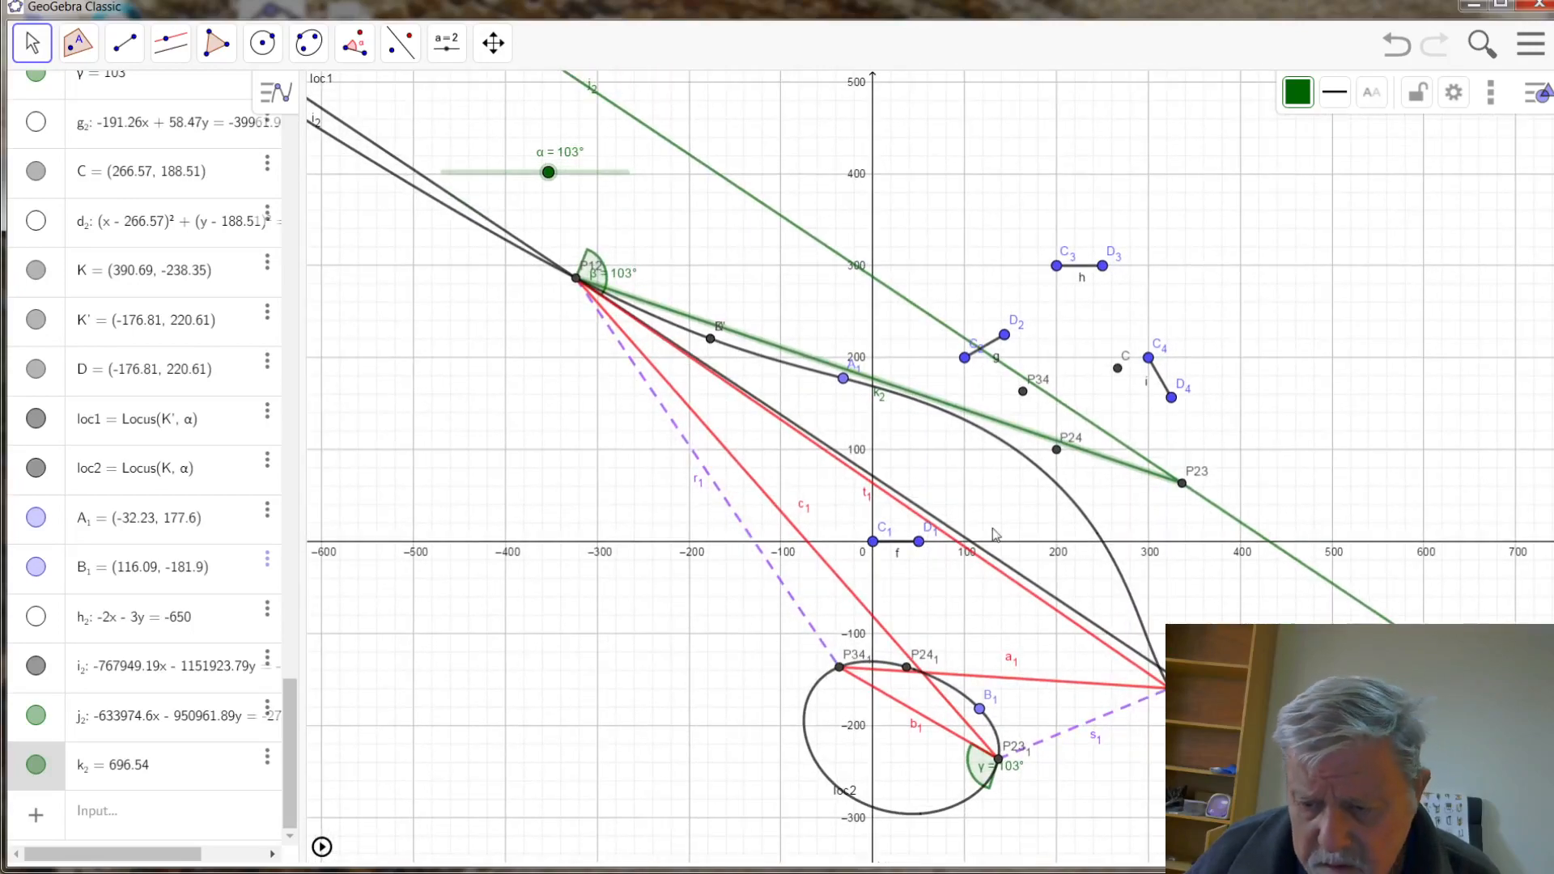
scroll(600, 462, down, 3)
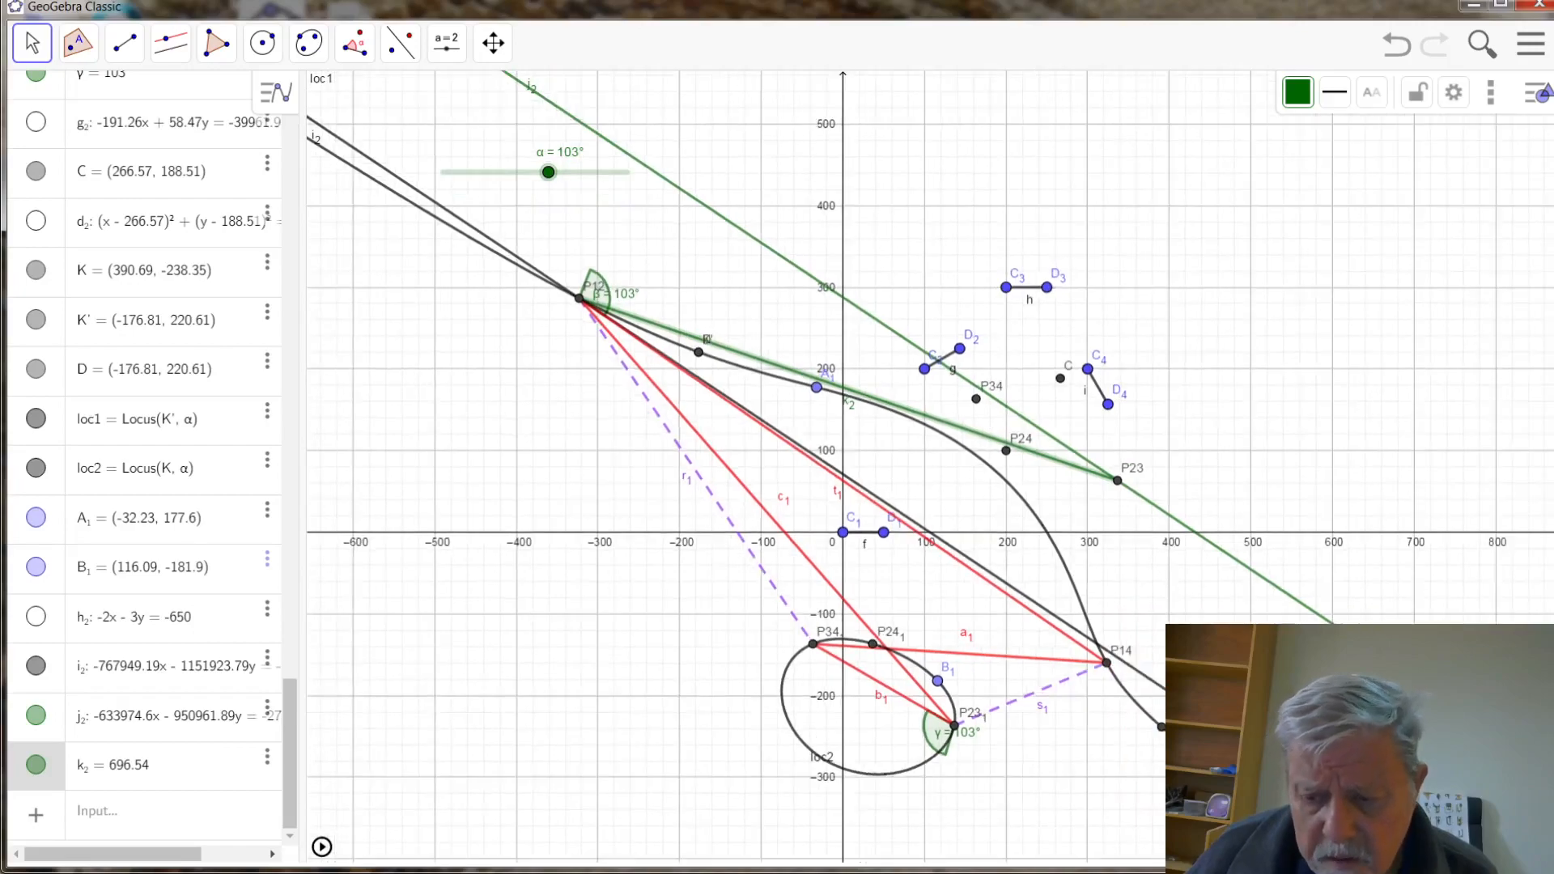
click(907, 517)
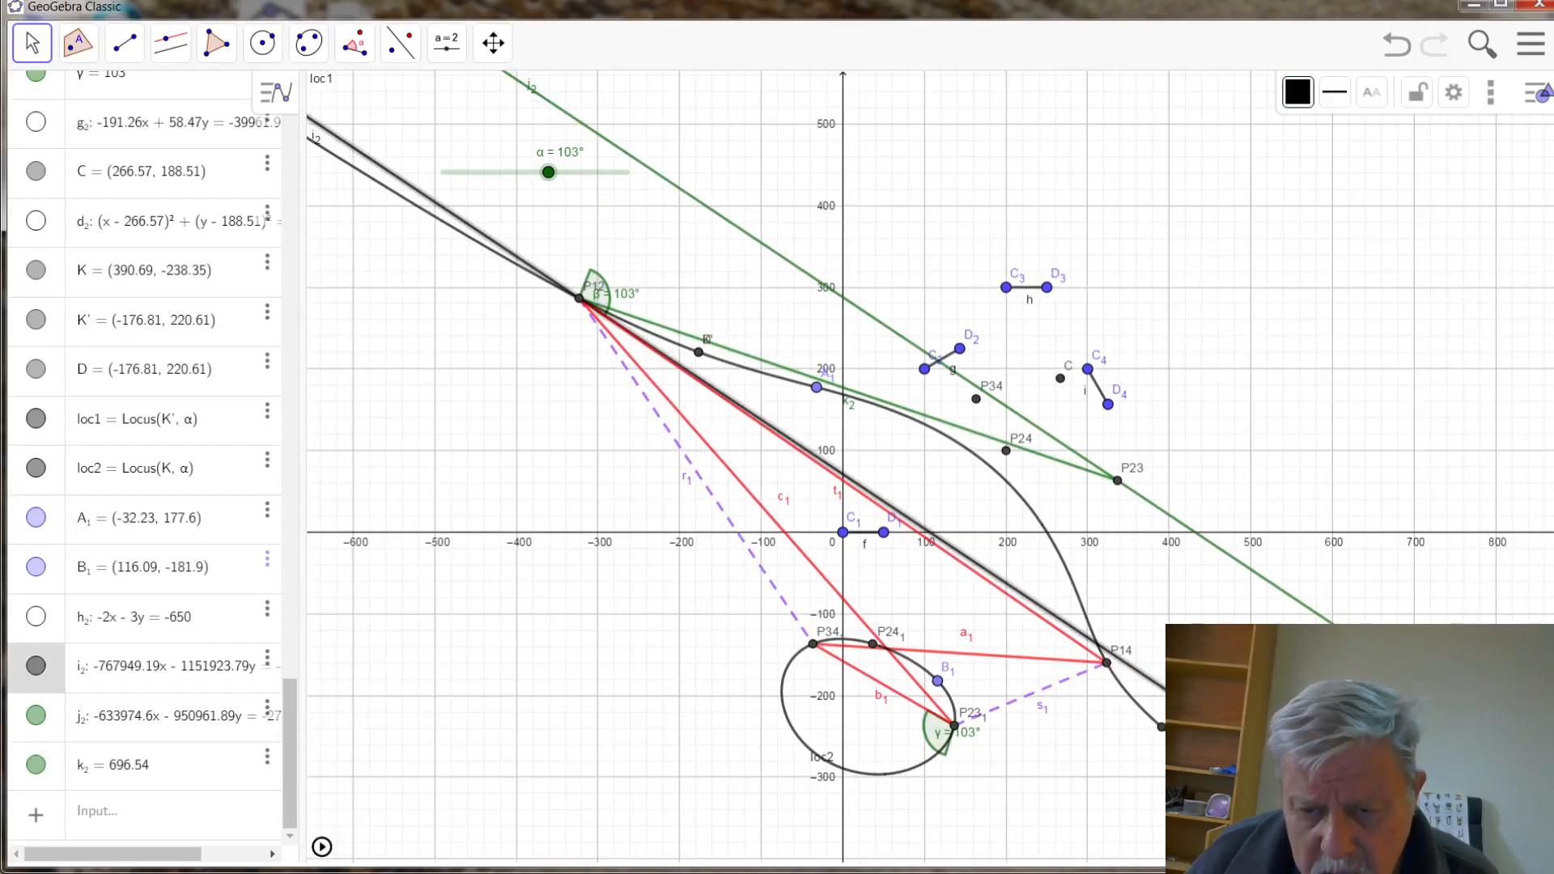
click(1298, 94)
click(1298, 139)
- Try to construct a line through P12 parallel to the green line through P23
scroll(721, 314, down, 4)
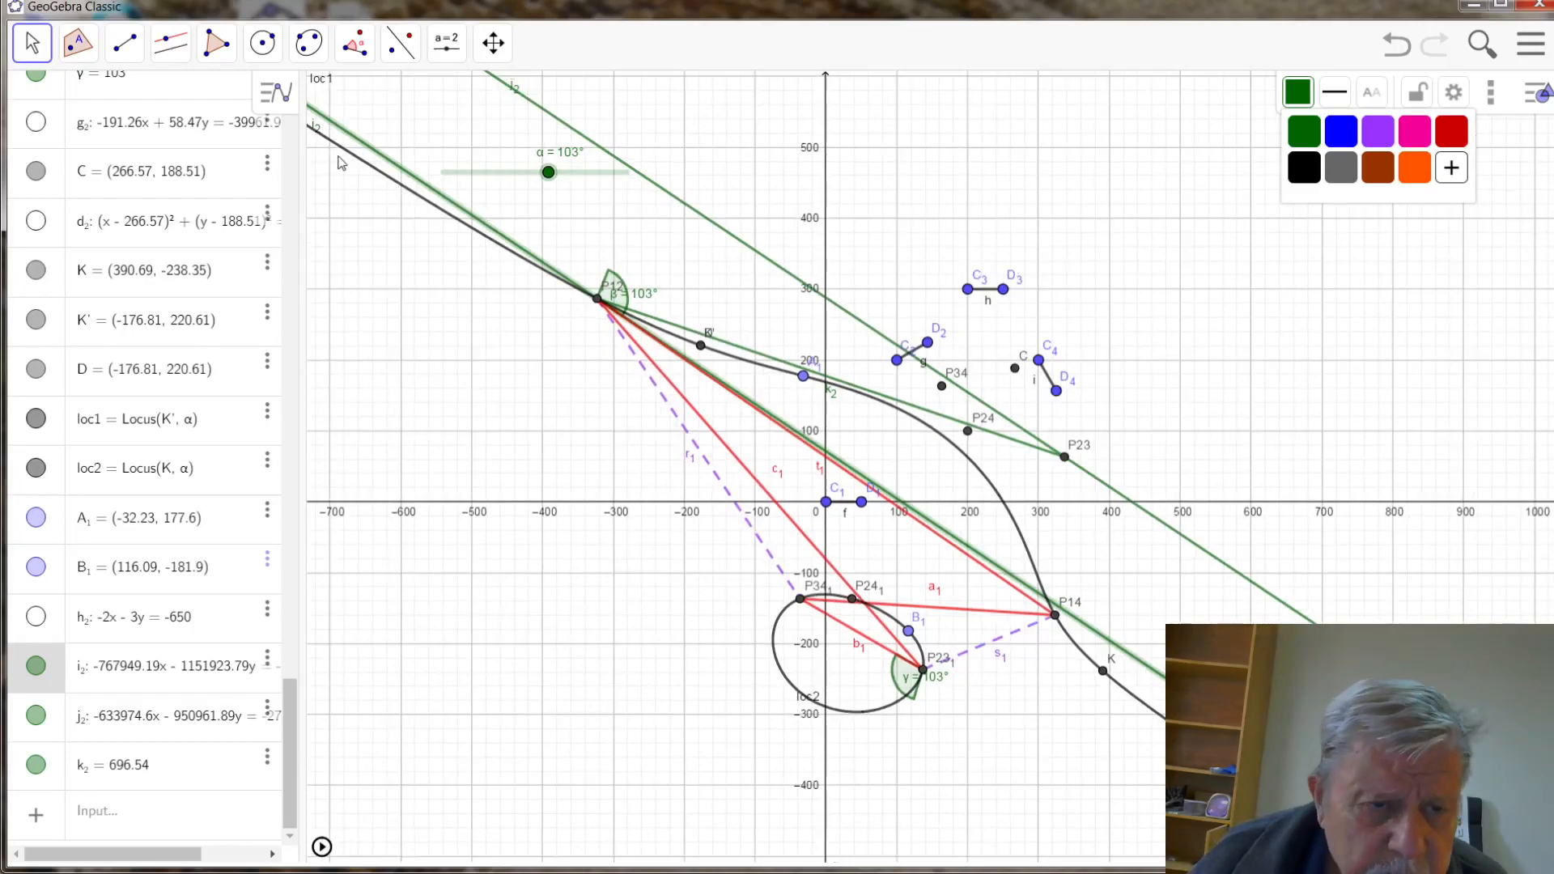
click(179, 55)
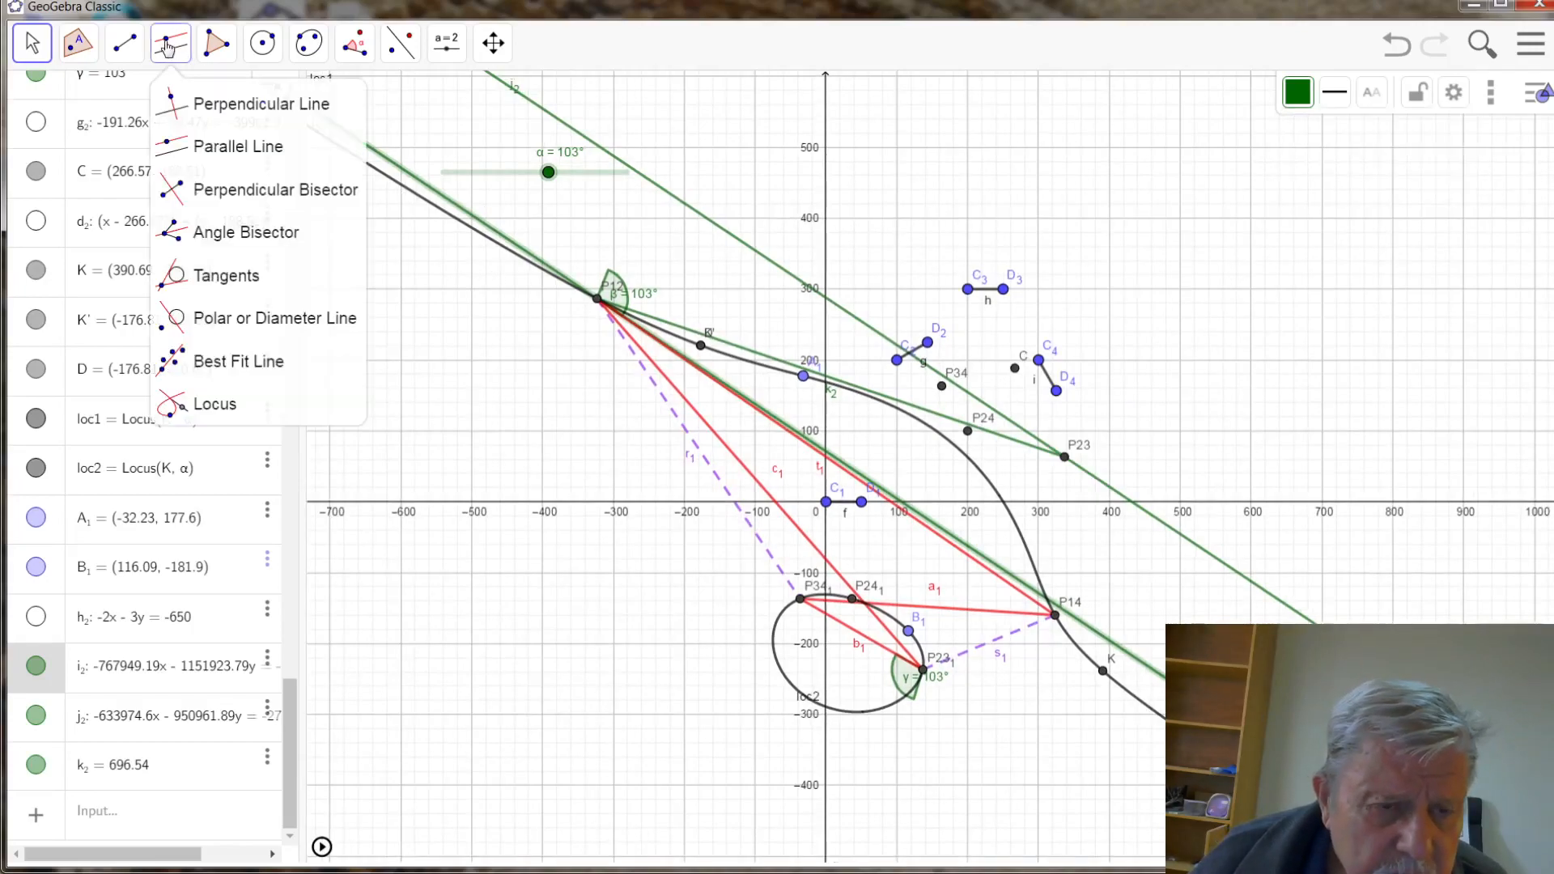
click(175, 146)
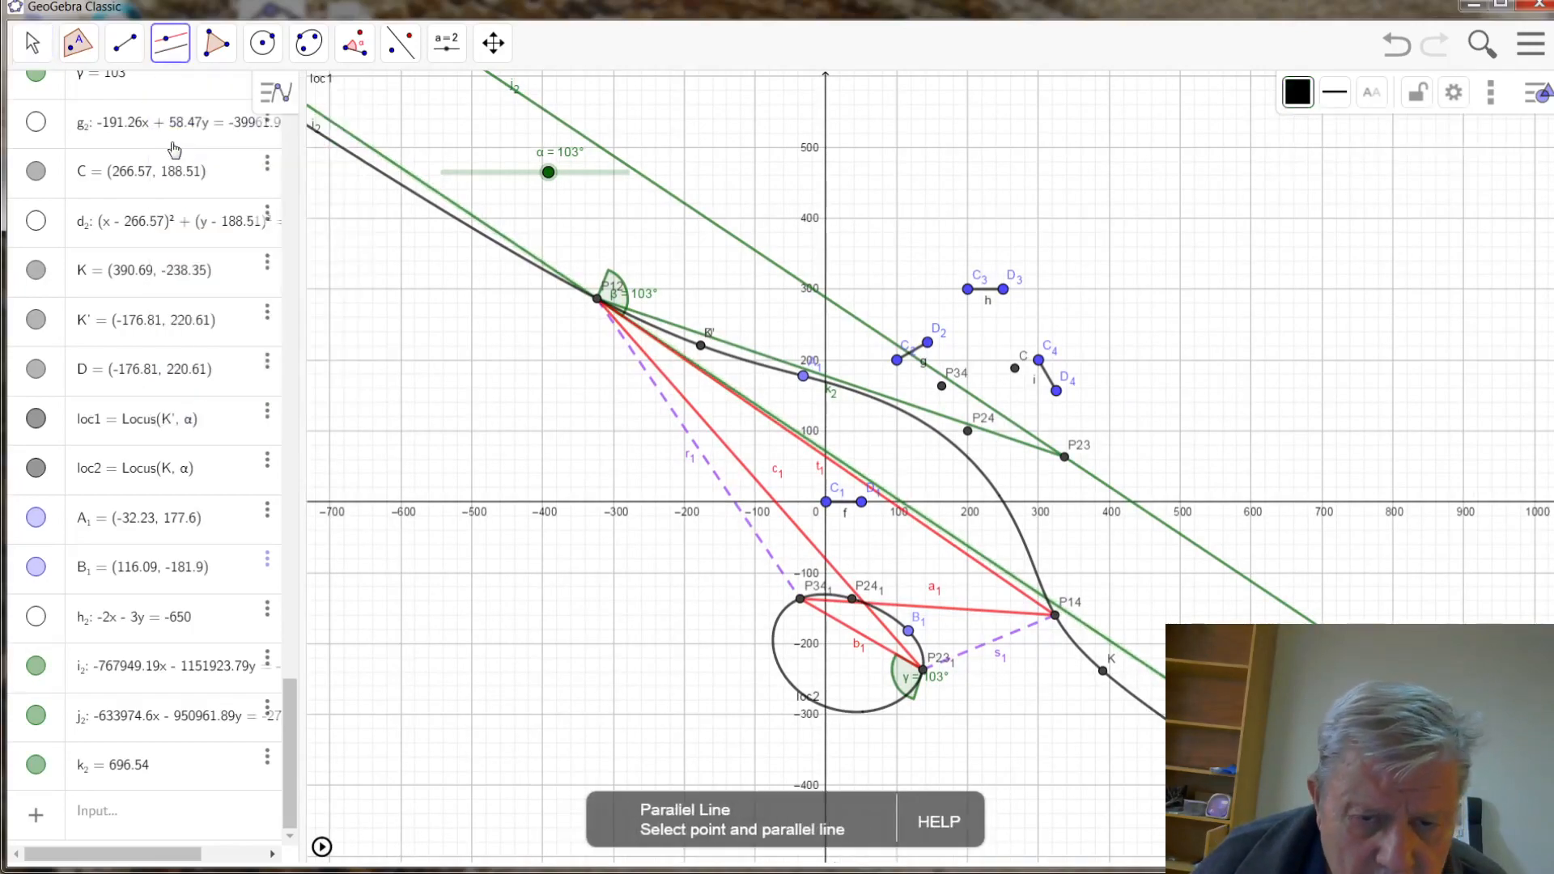
click(597, 303)
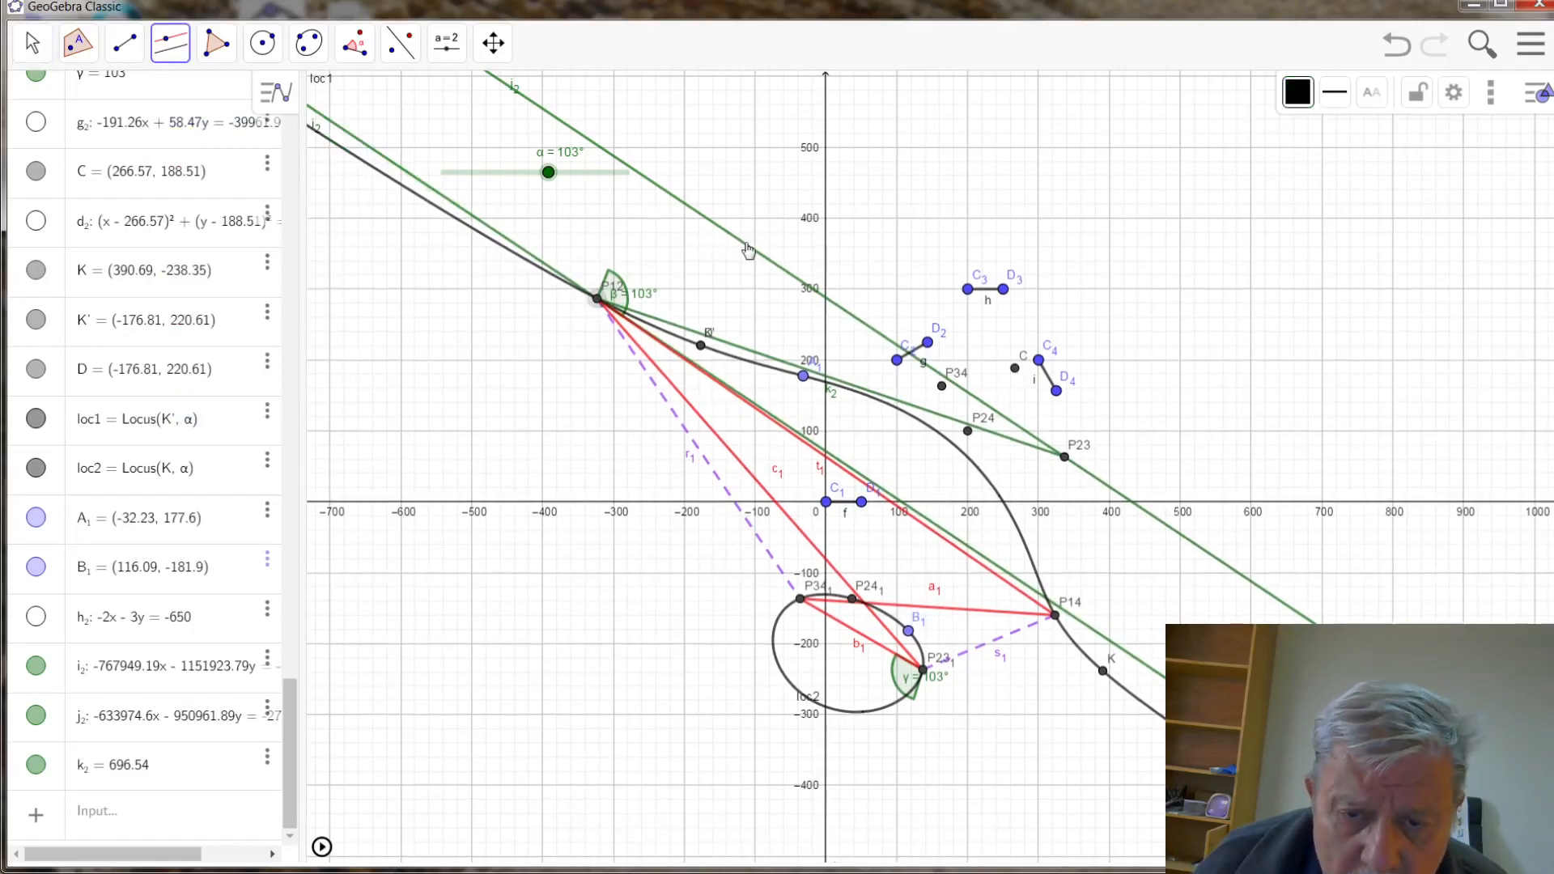
click(748, 250)
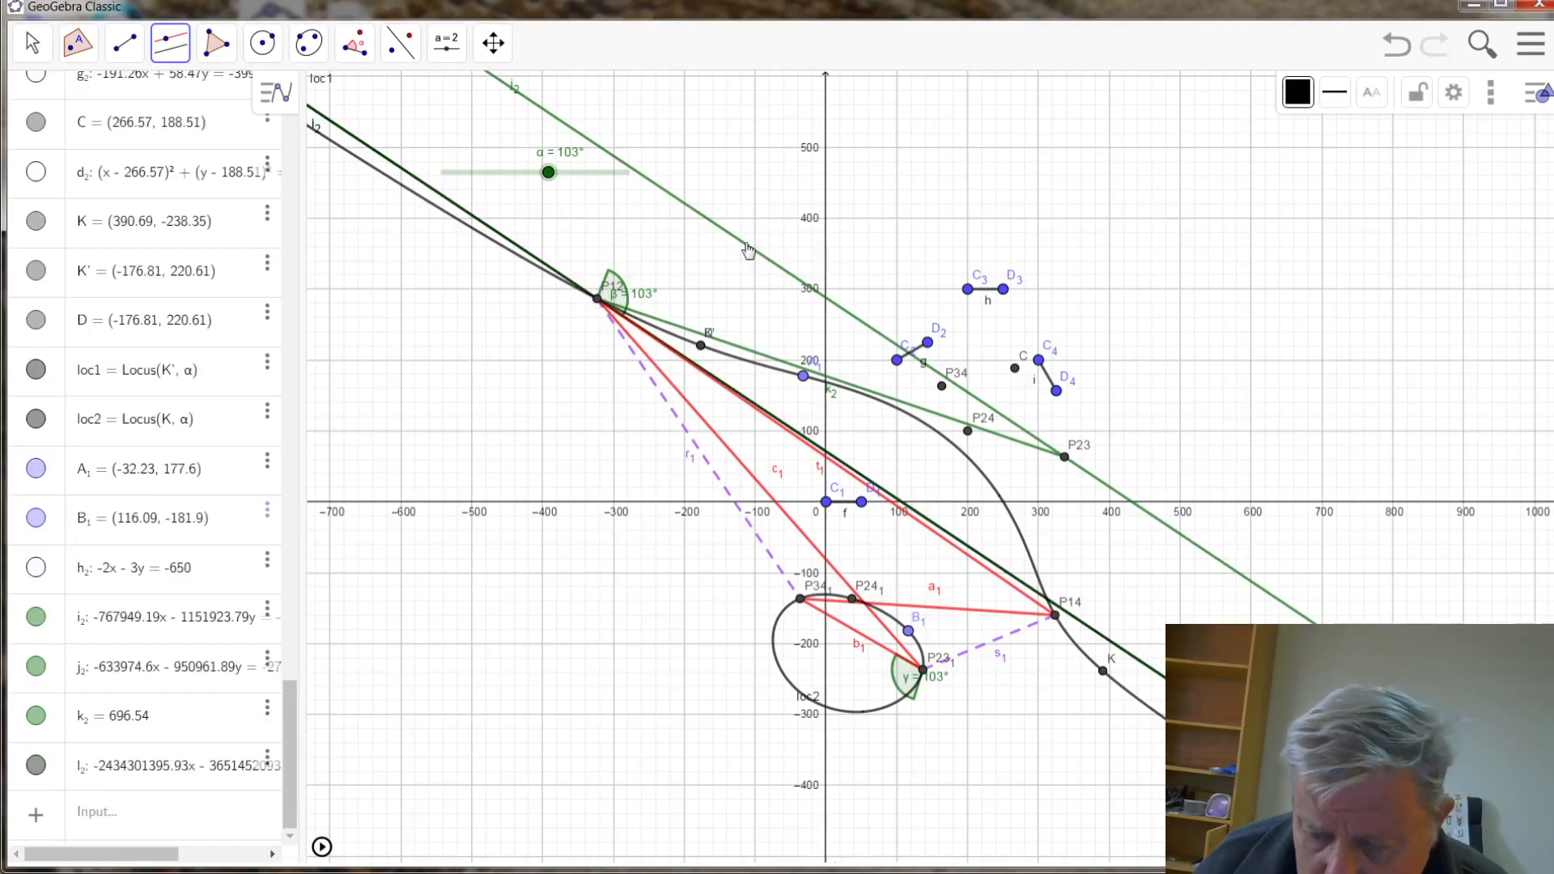
click(1398, 61)
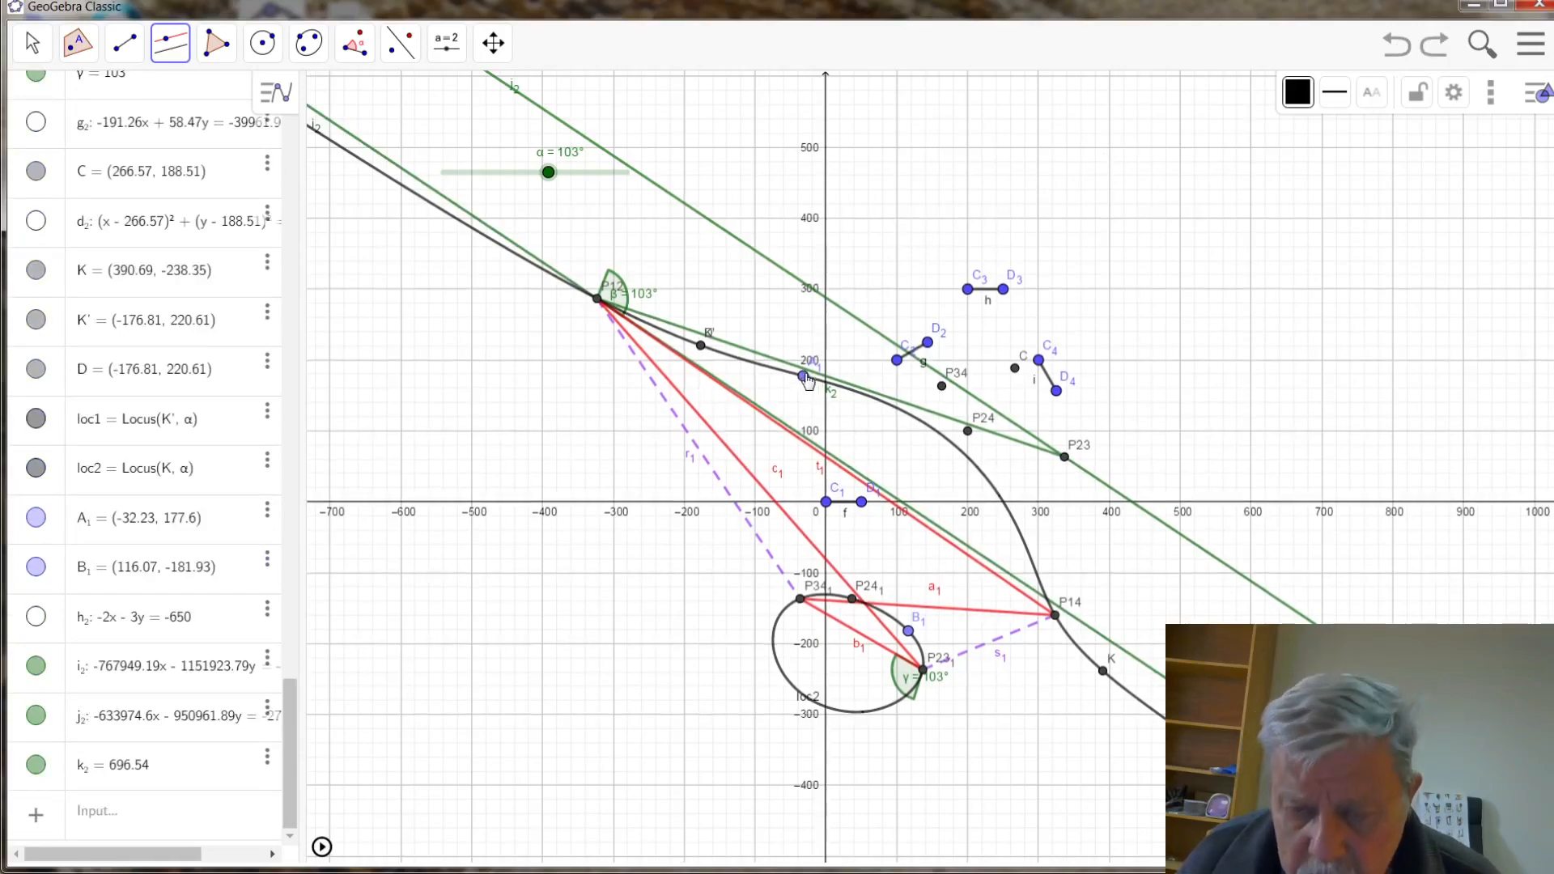
- Reflect point A₁ about the green parallel line through P12
scroll(778, 421, up, 1)
scroll(797, 421, up, 4)
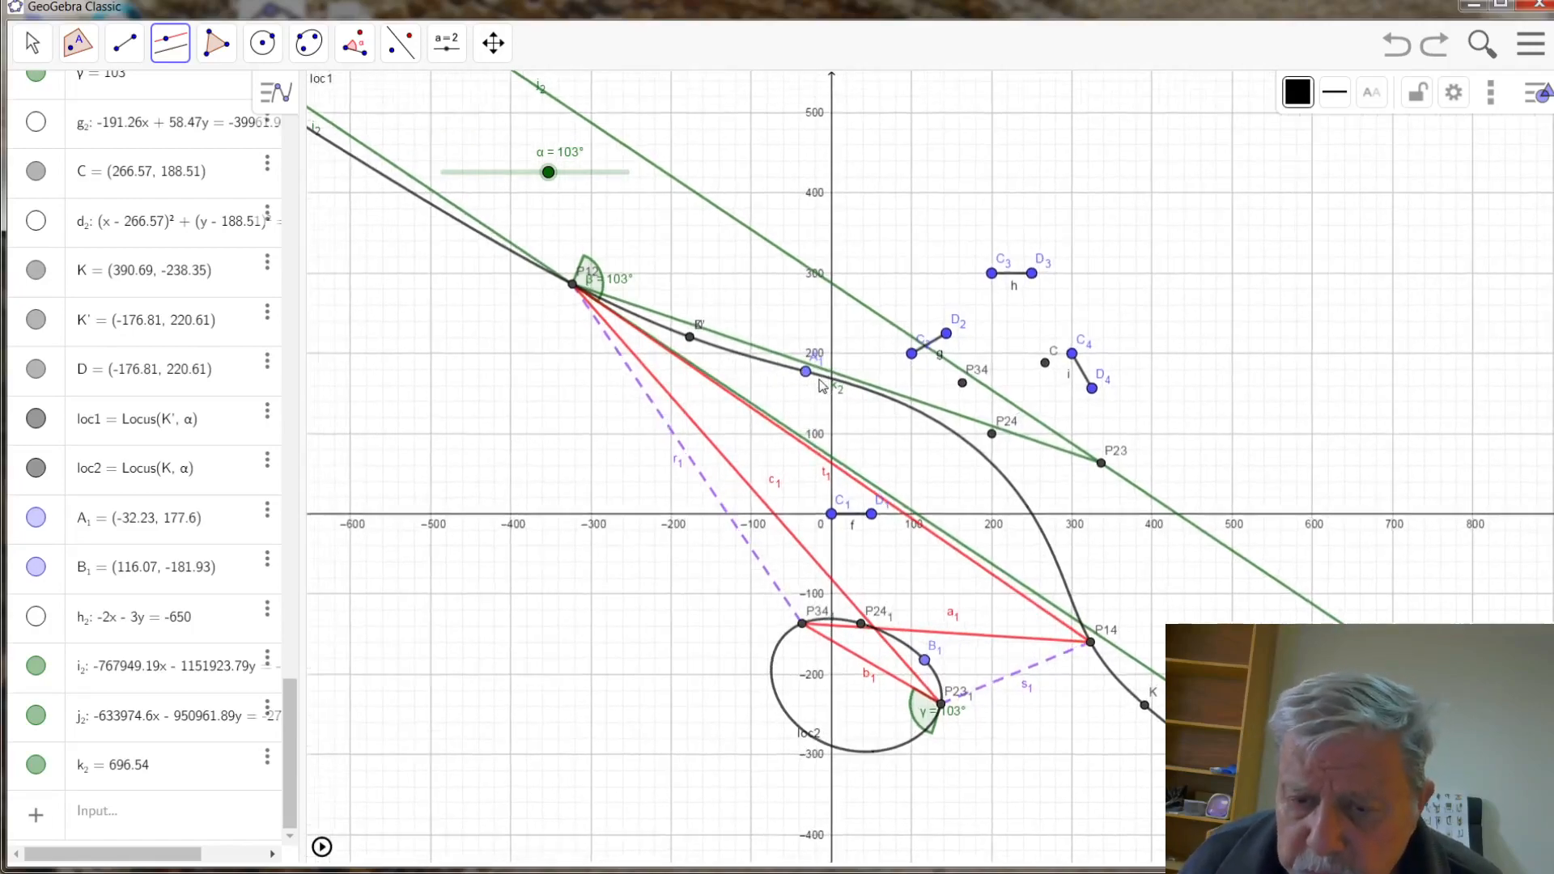
scroll(809, 381, up, 2)
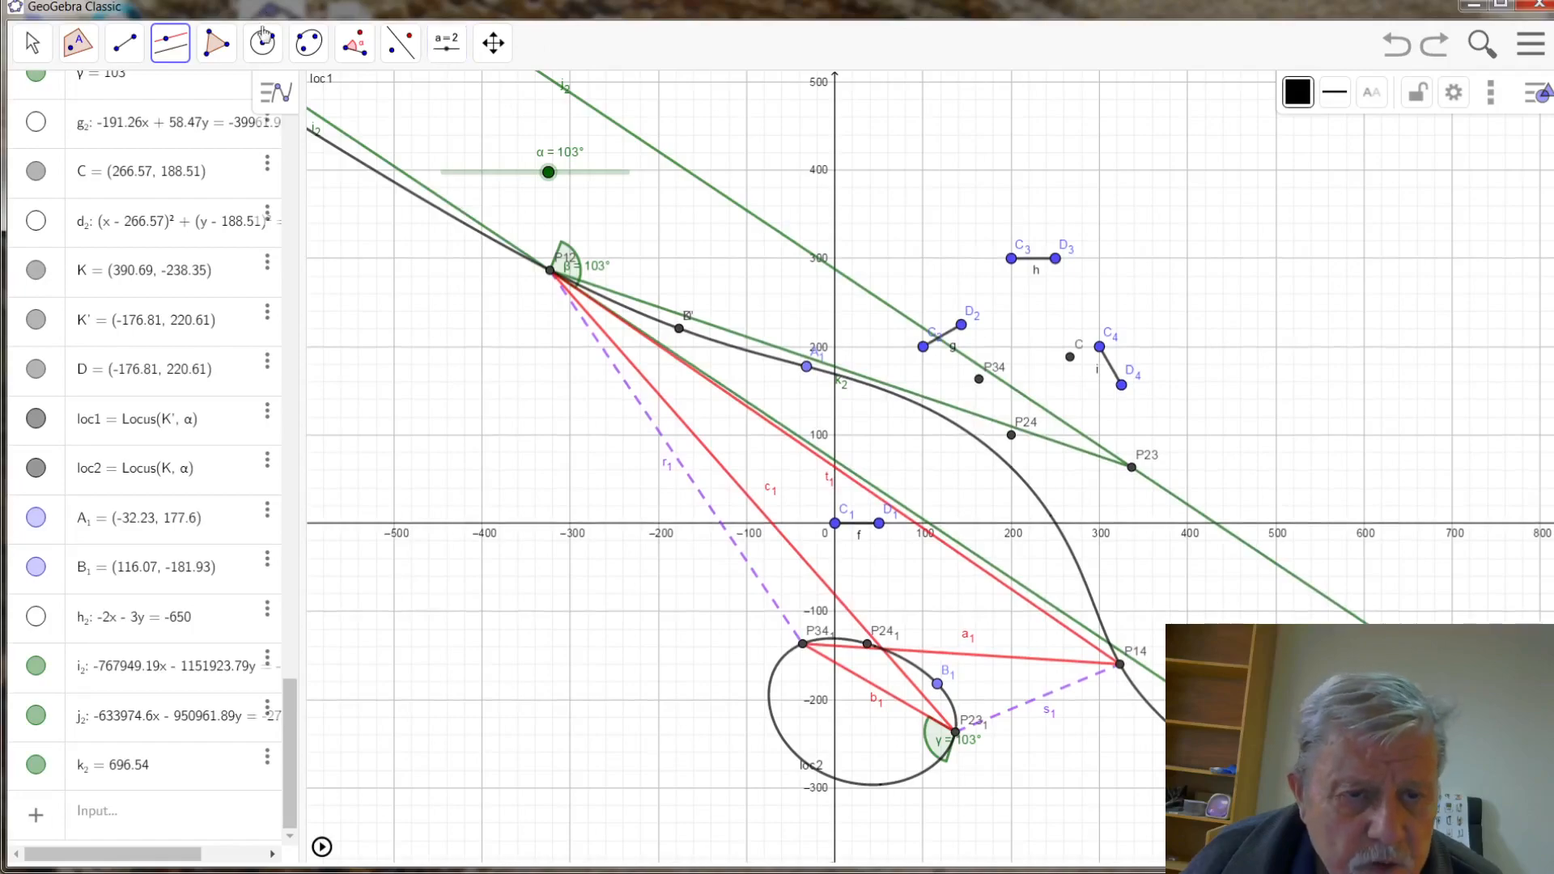
click(400, 42)
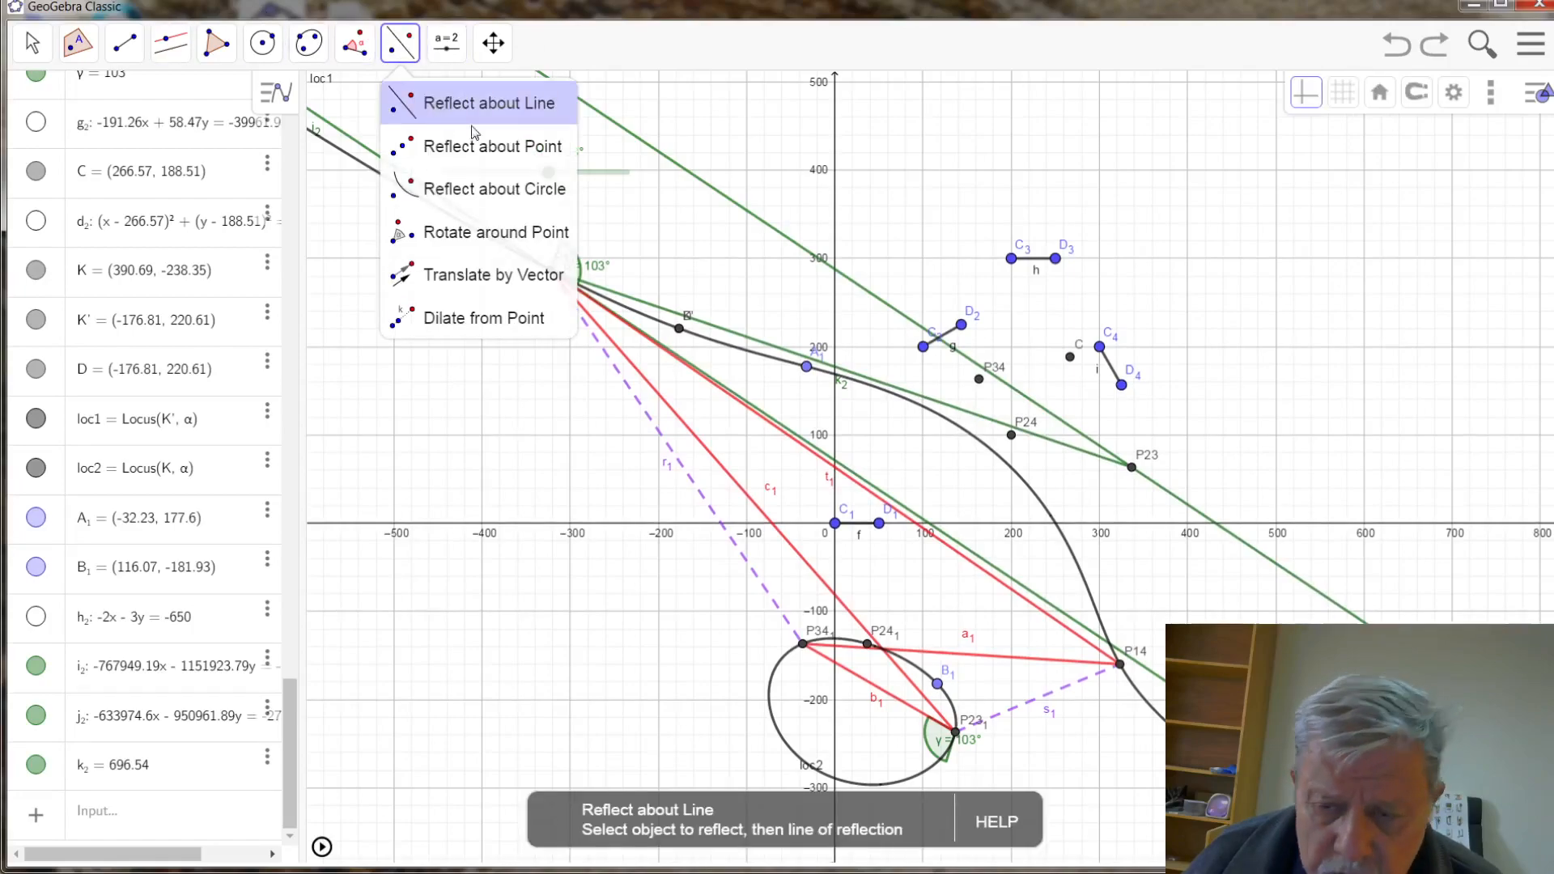
click(435, 120)
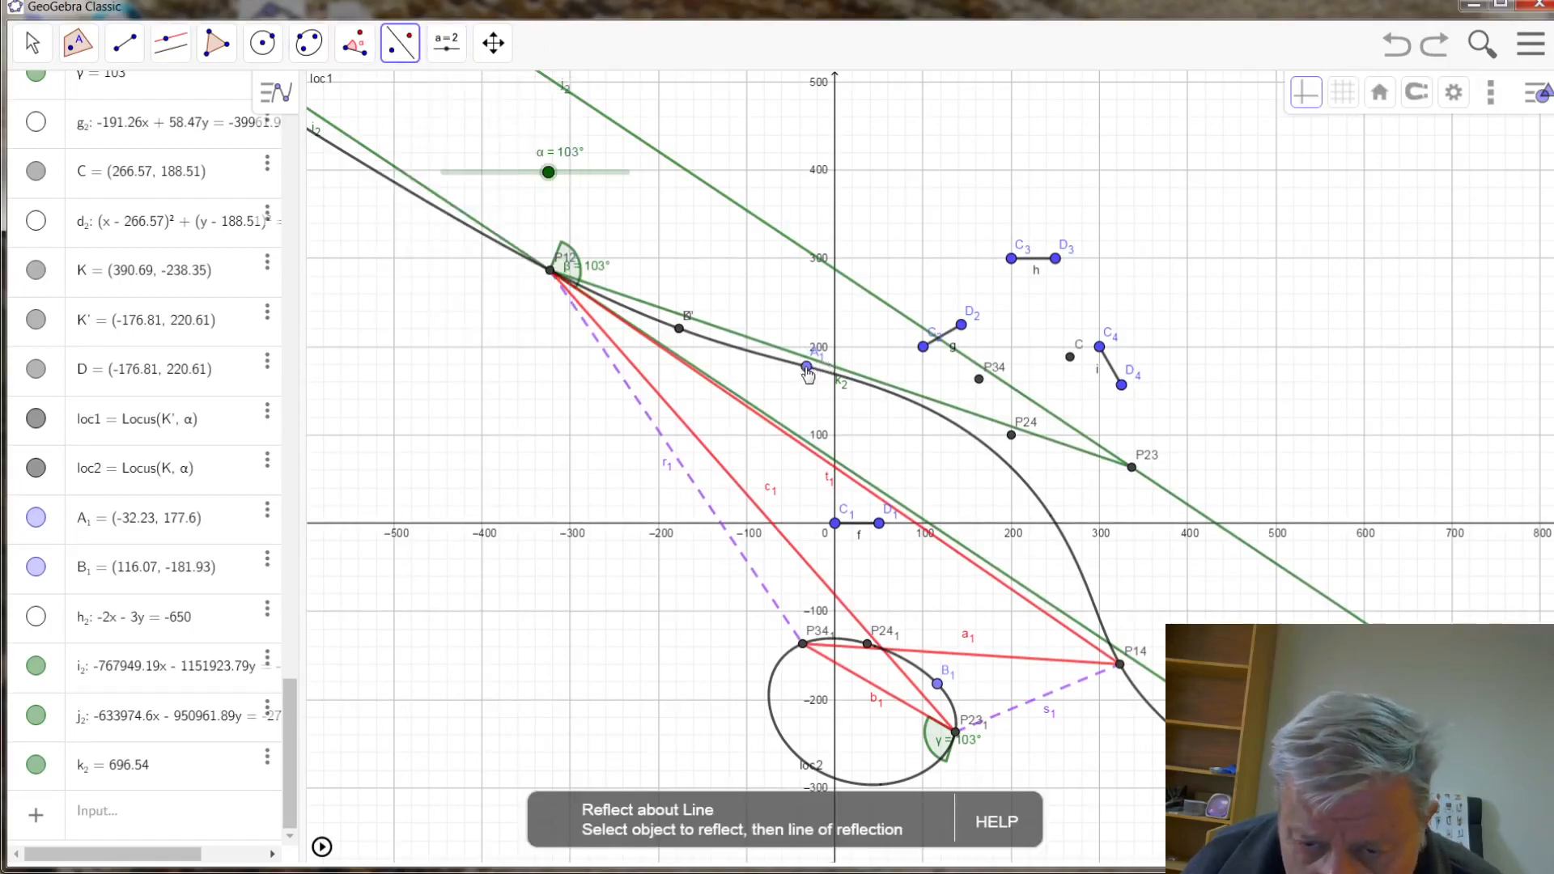
click(807, 369)
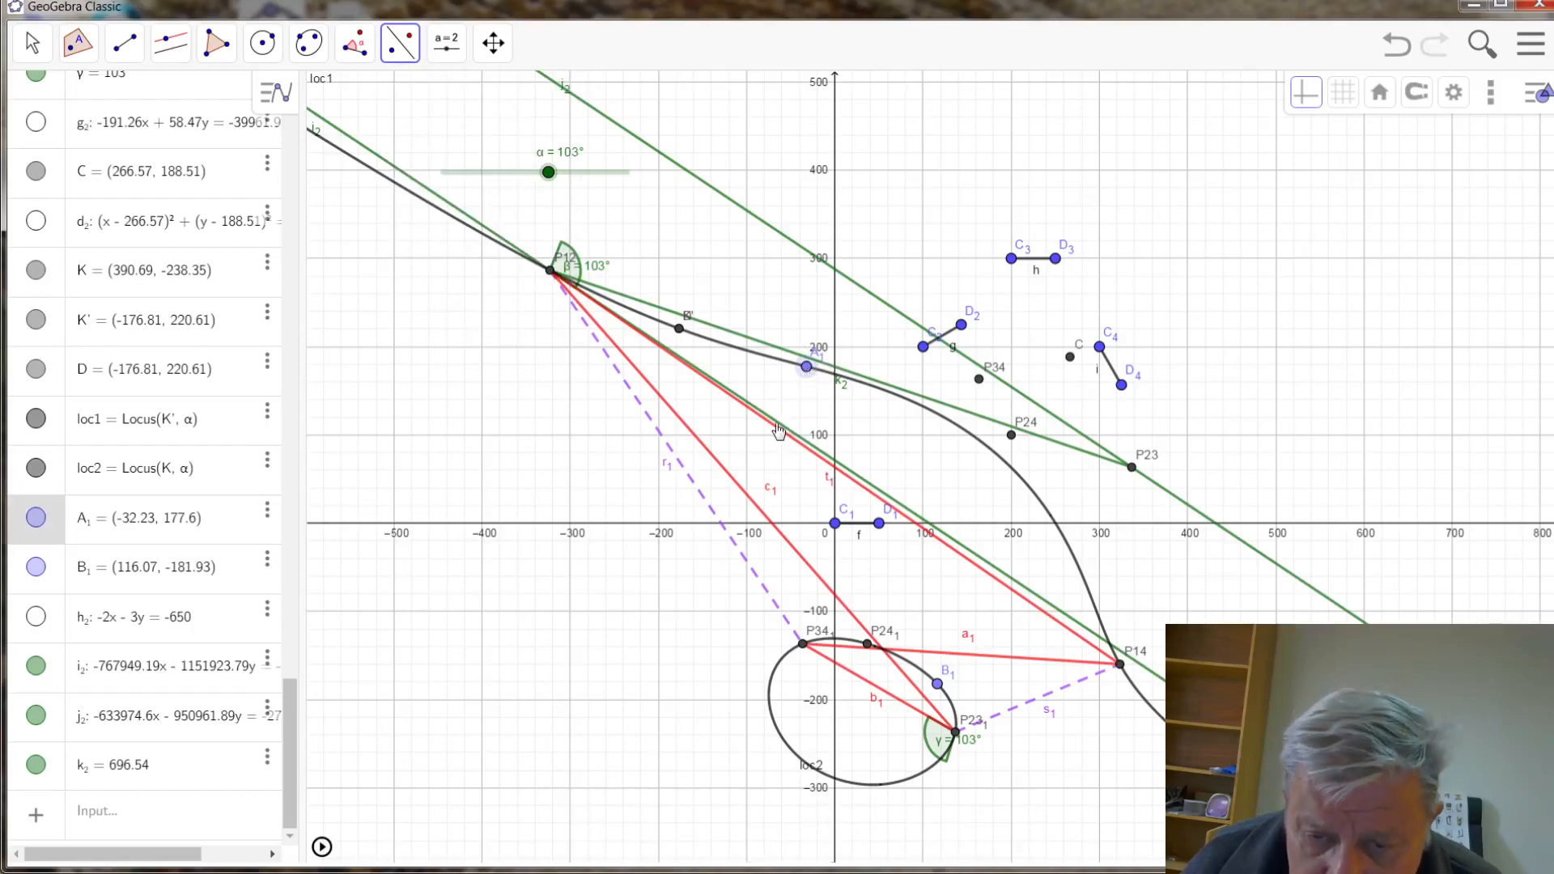
click(407, 180)
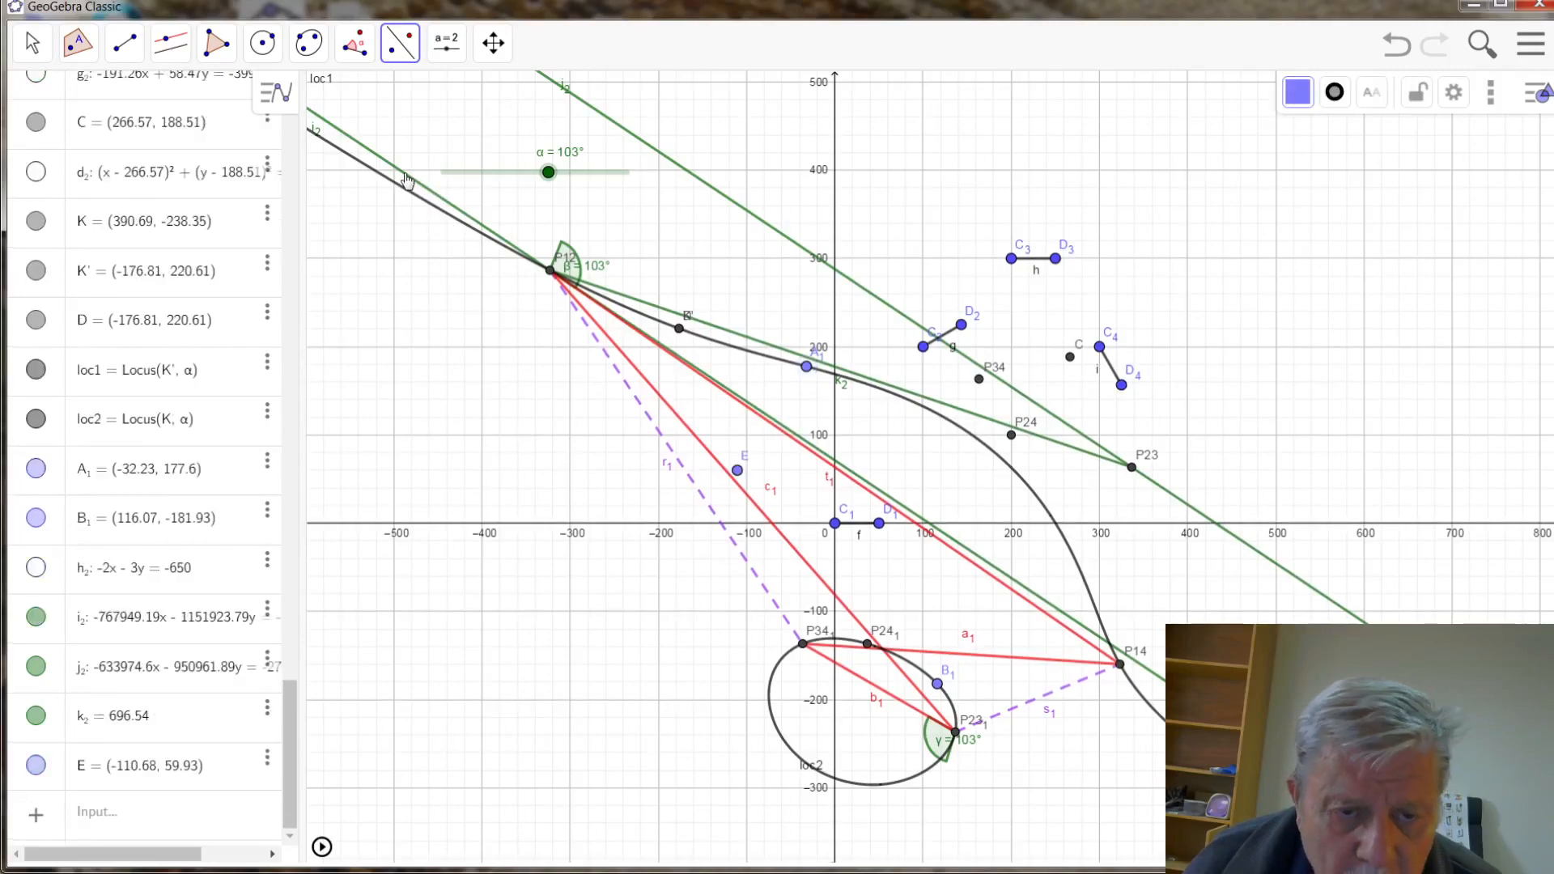
- Rename the reflection of A₁ as A123
right_click(738, 476)
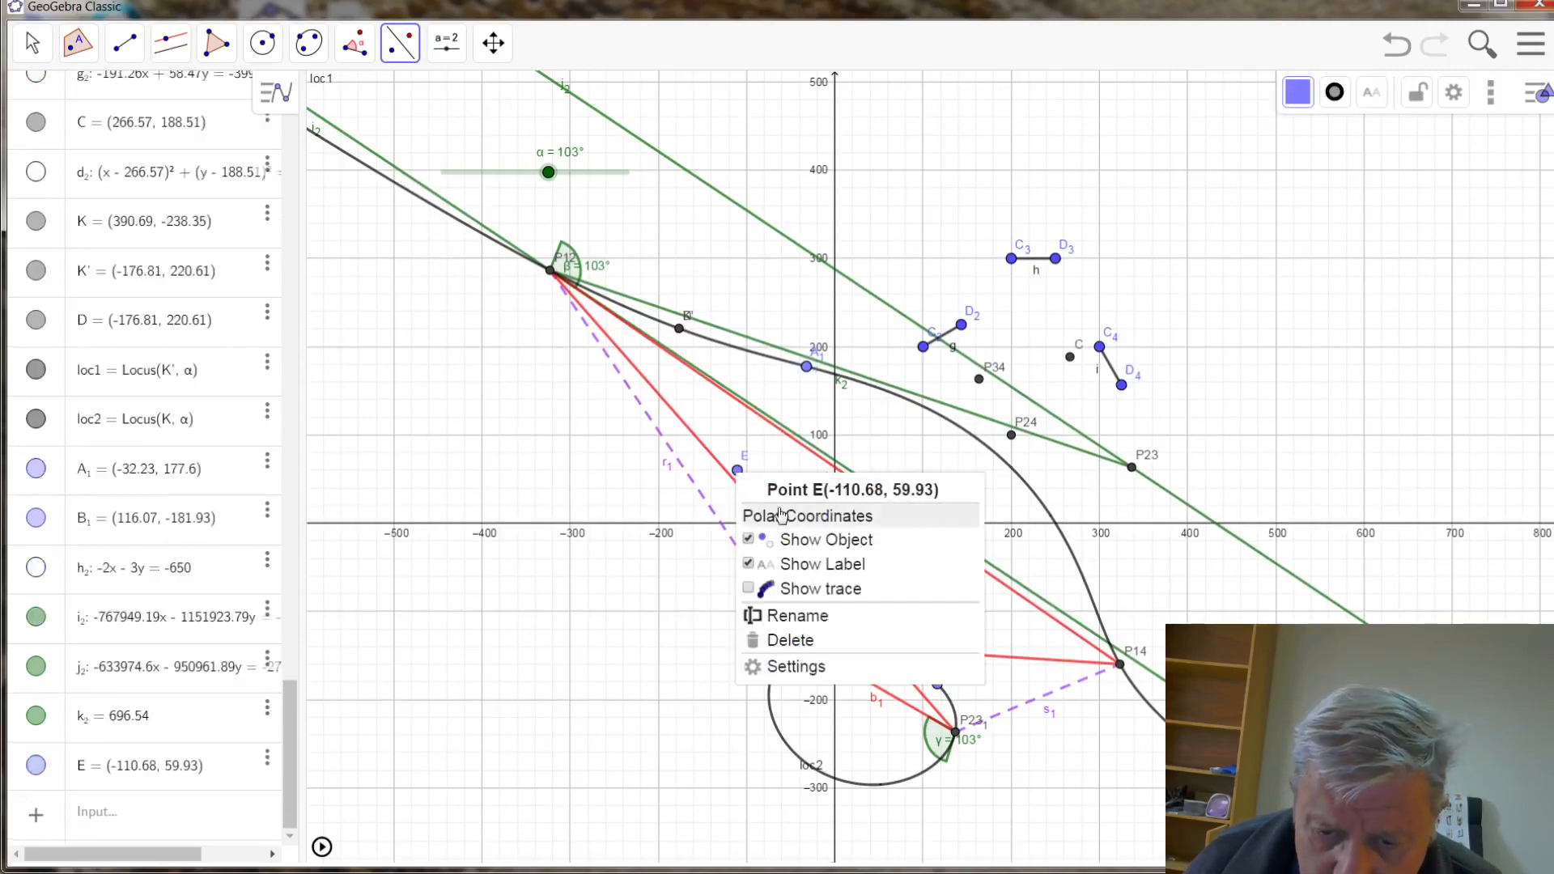
click(799, 617)
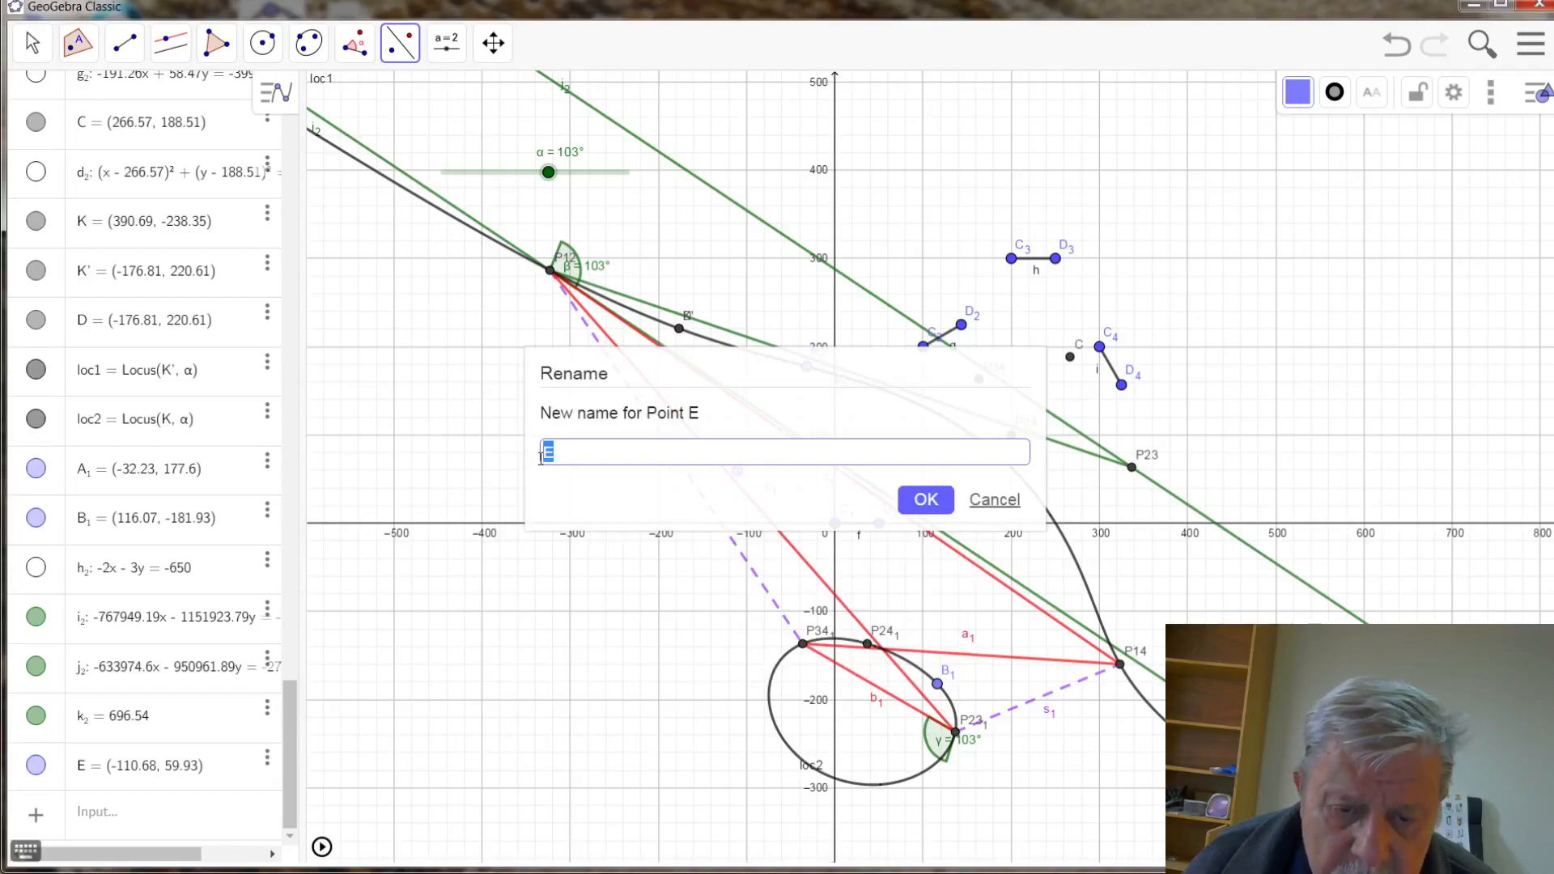
text(A1)
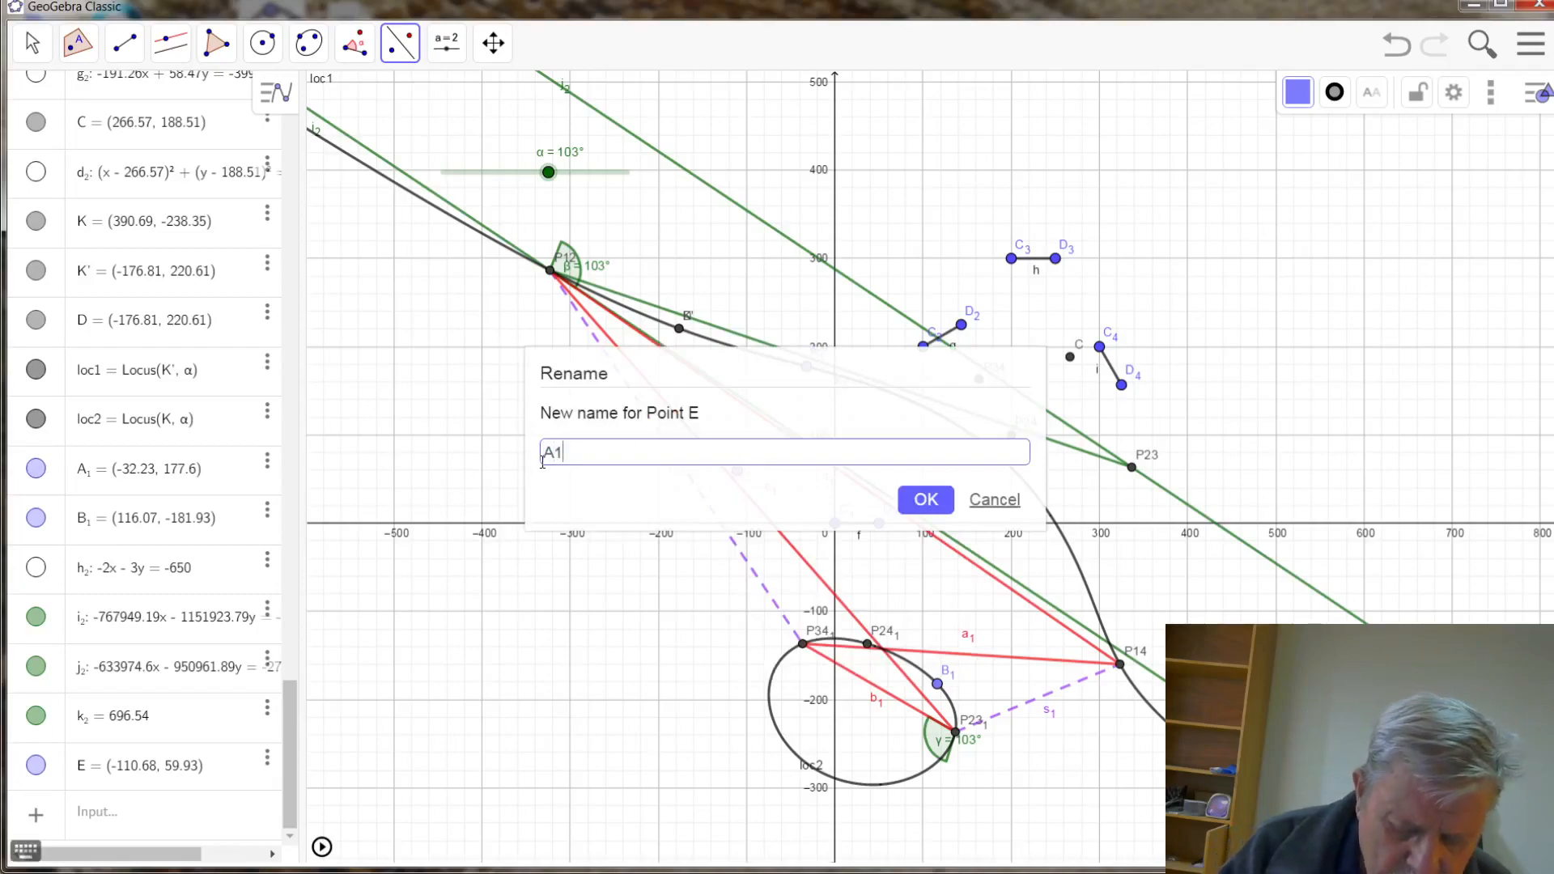
text(23)
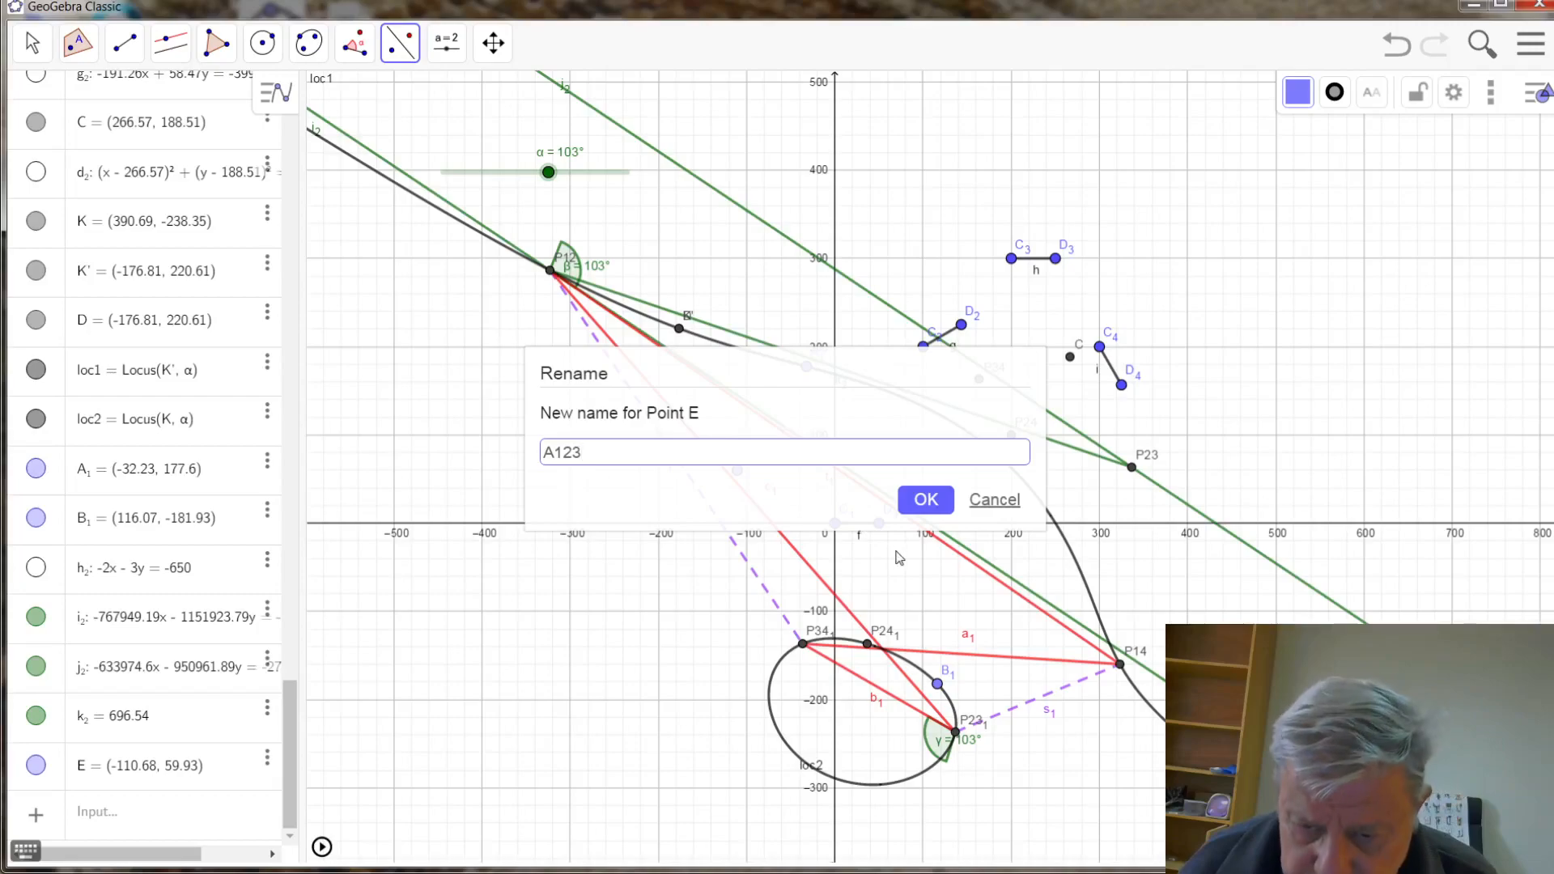
click(921, 502)
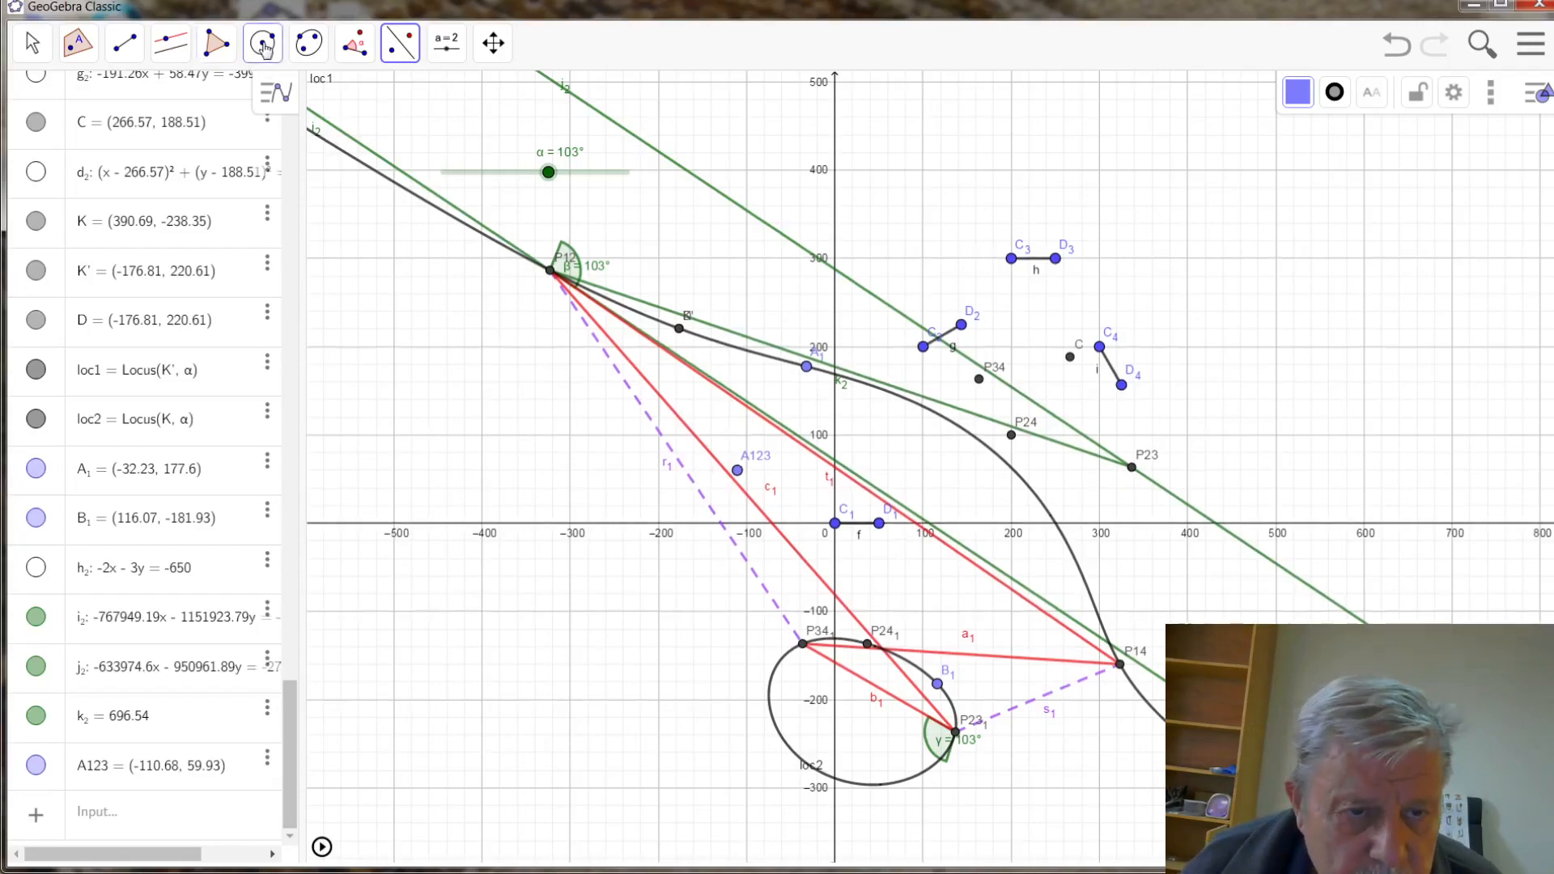
- Reflect point A123 about the segment between P12 and P23
click(409, 50)
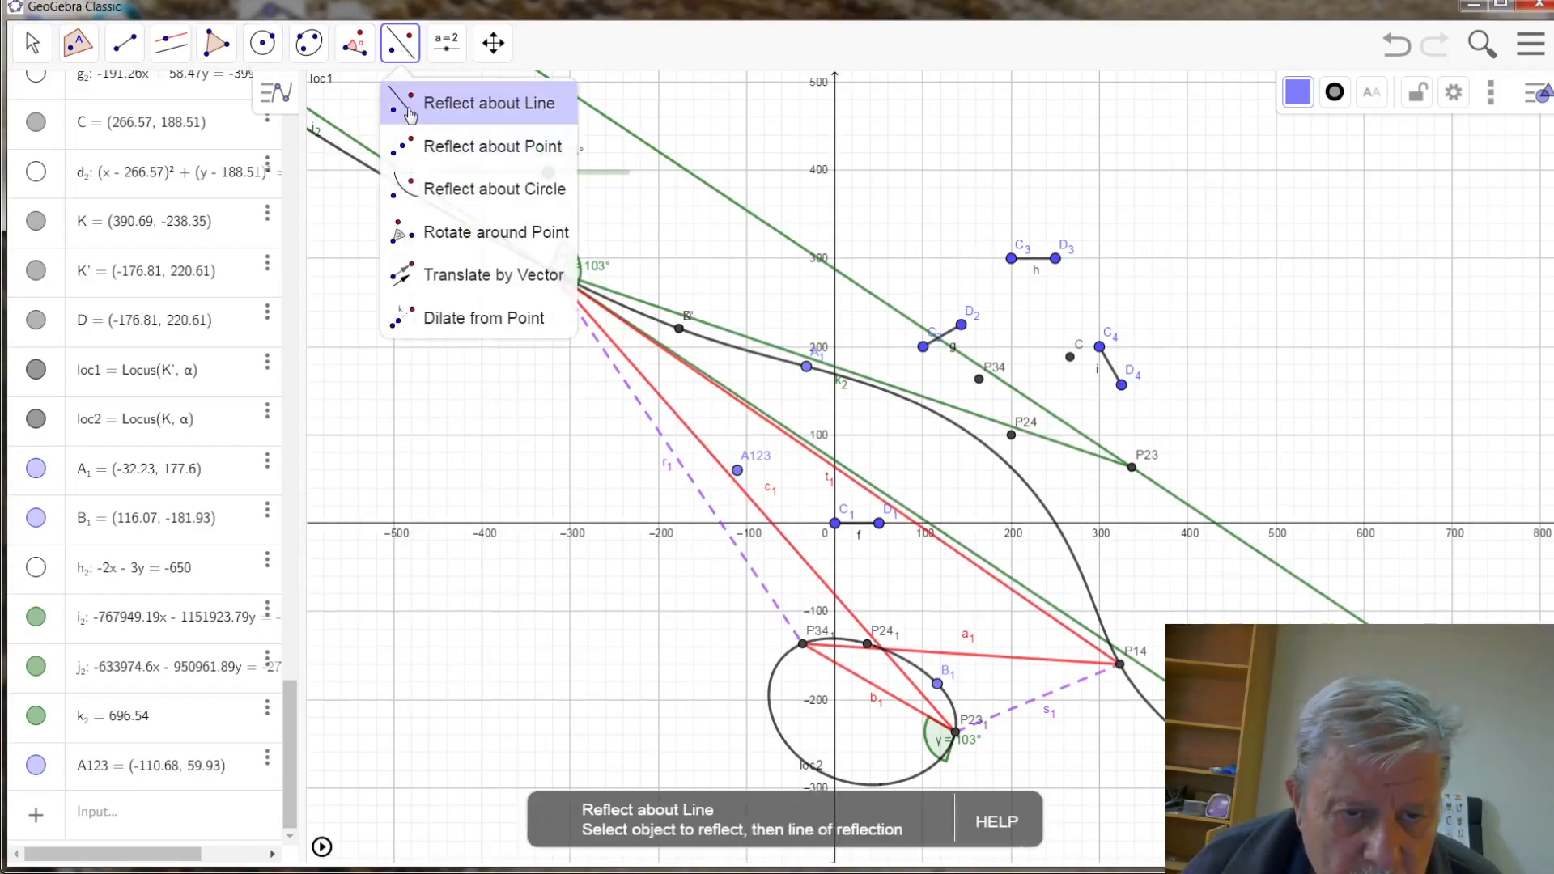
click(404, 105)
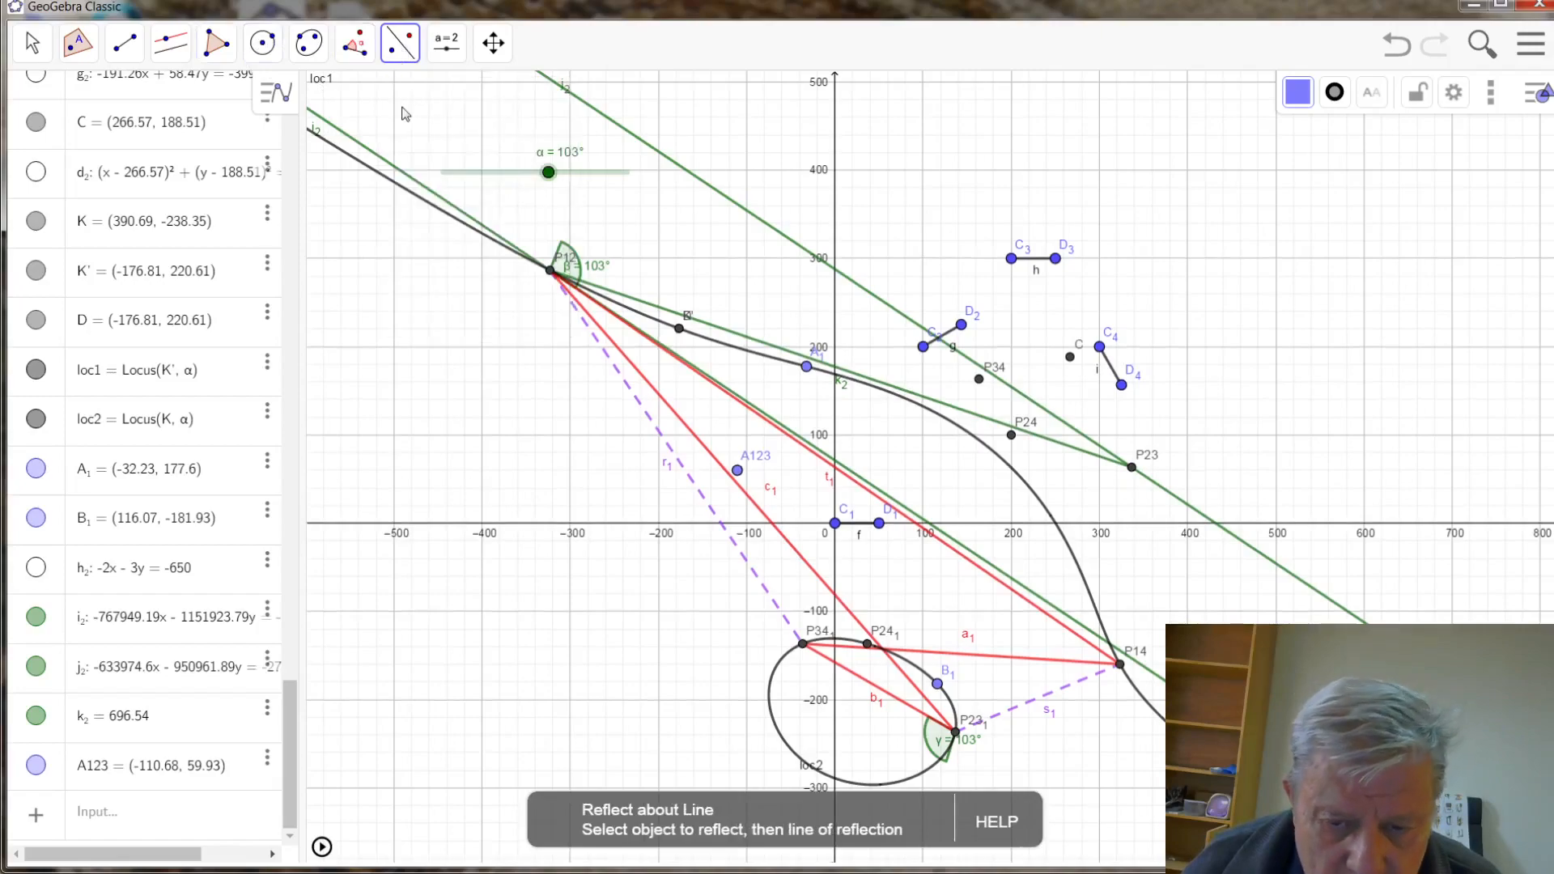
click(737, 471)
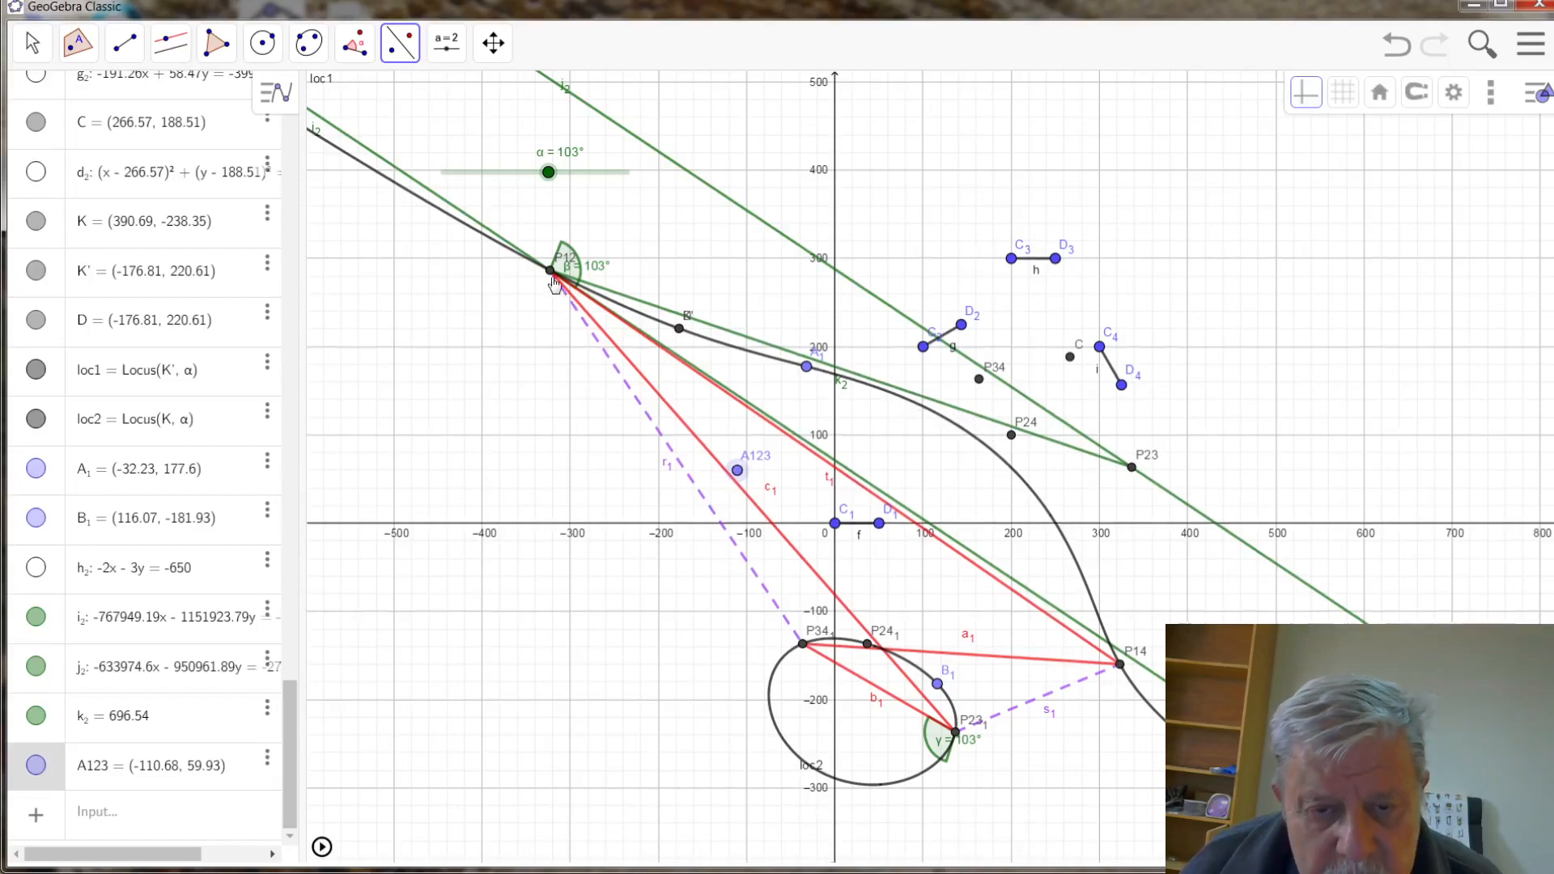
click(988, 425)
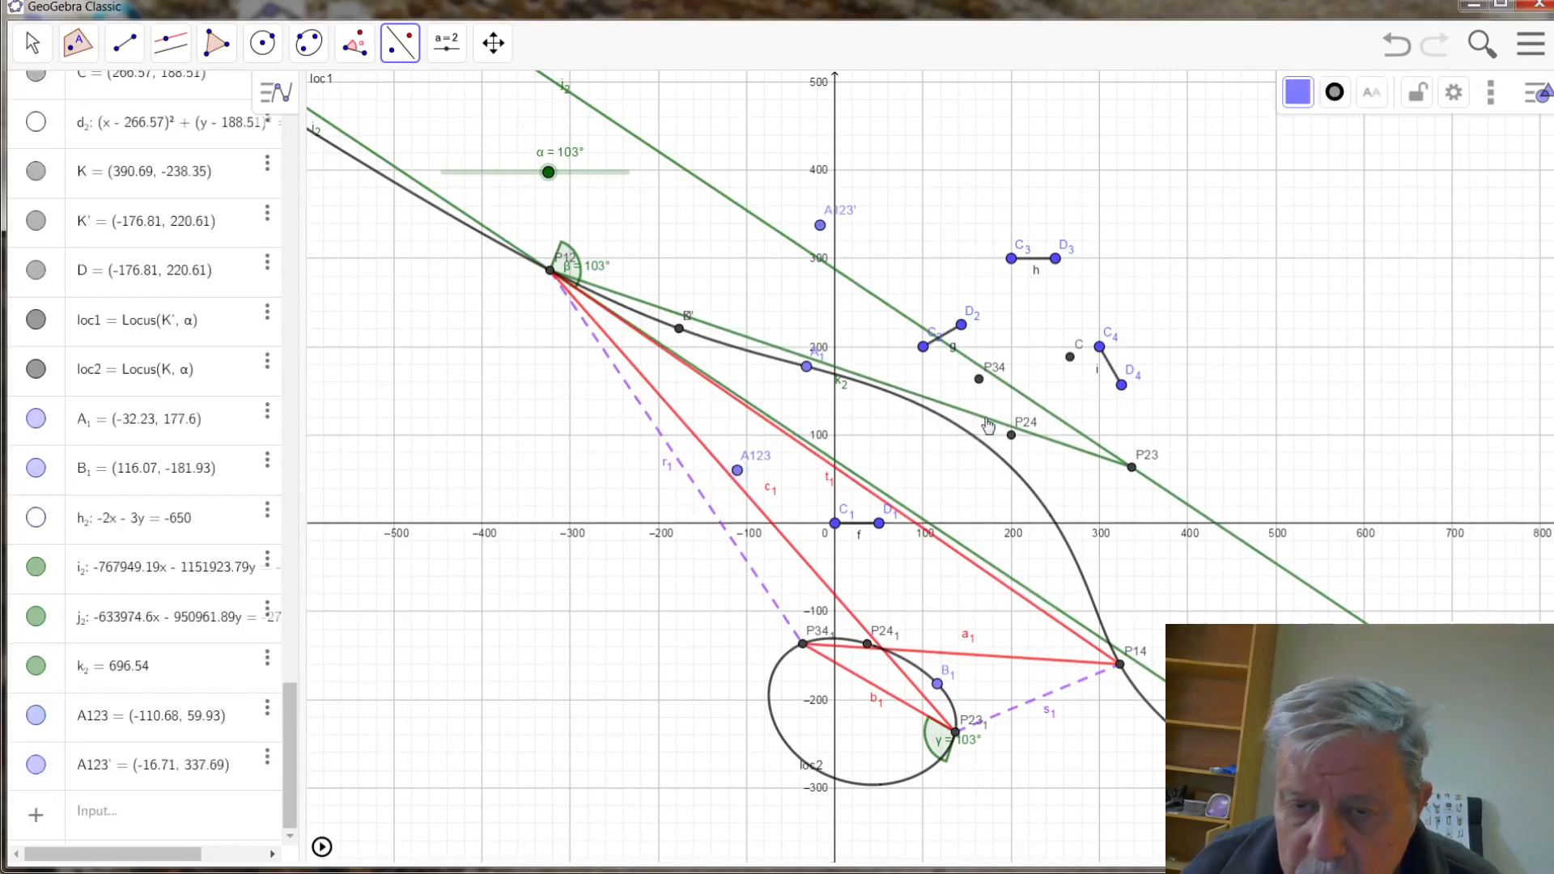
- Rename the reflection of A123 about the P12–P23 segment as A₂
right_click(820, 227)
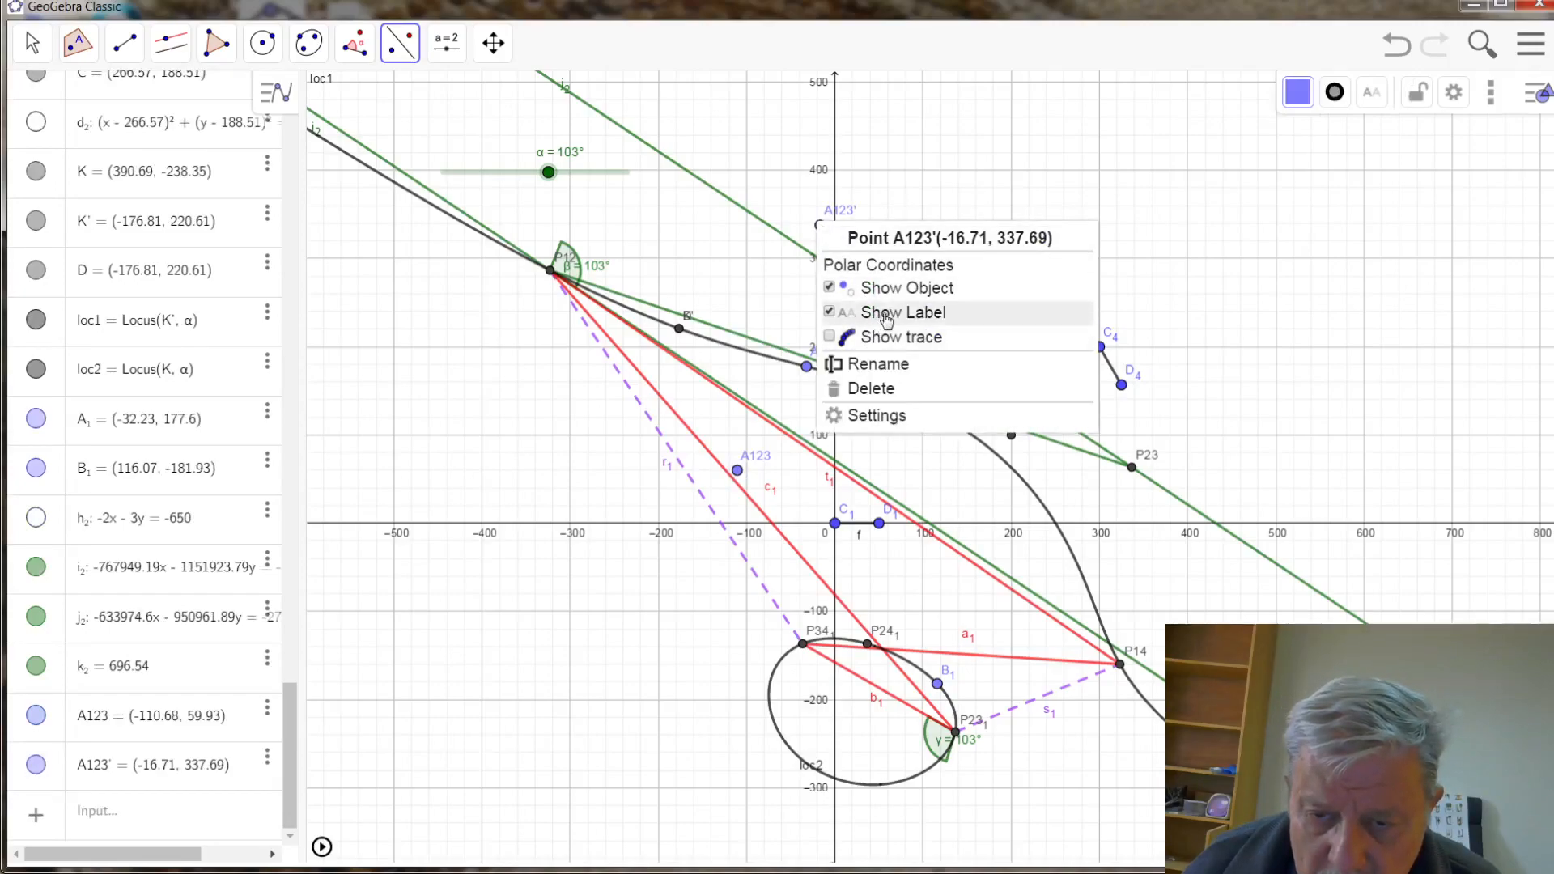
click(880, 364)
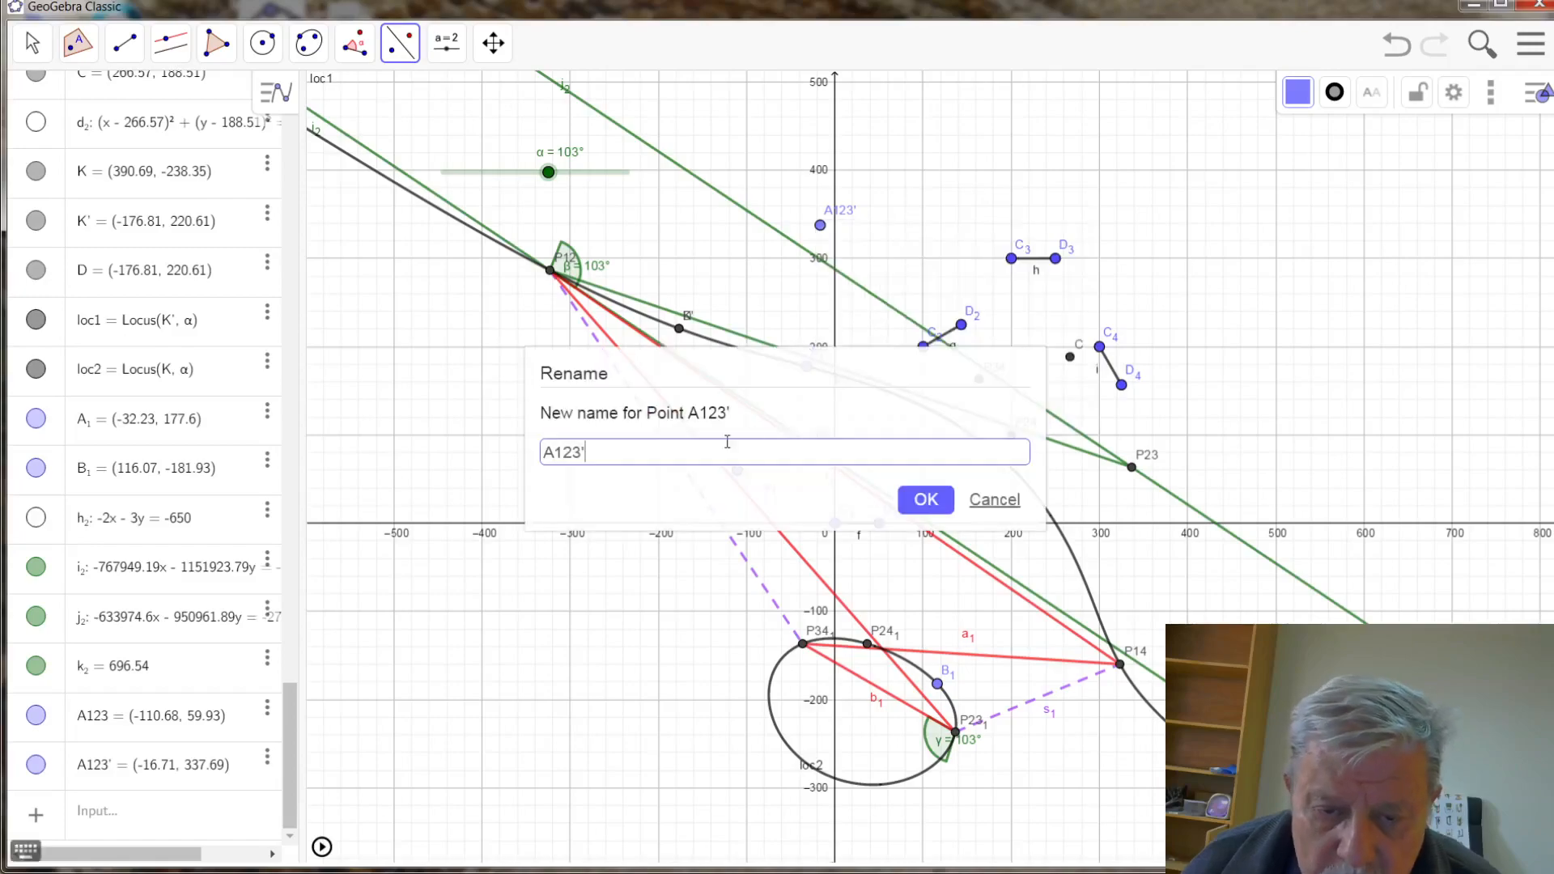
drag(611, 450, 565, 453)
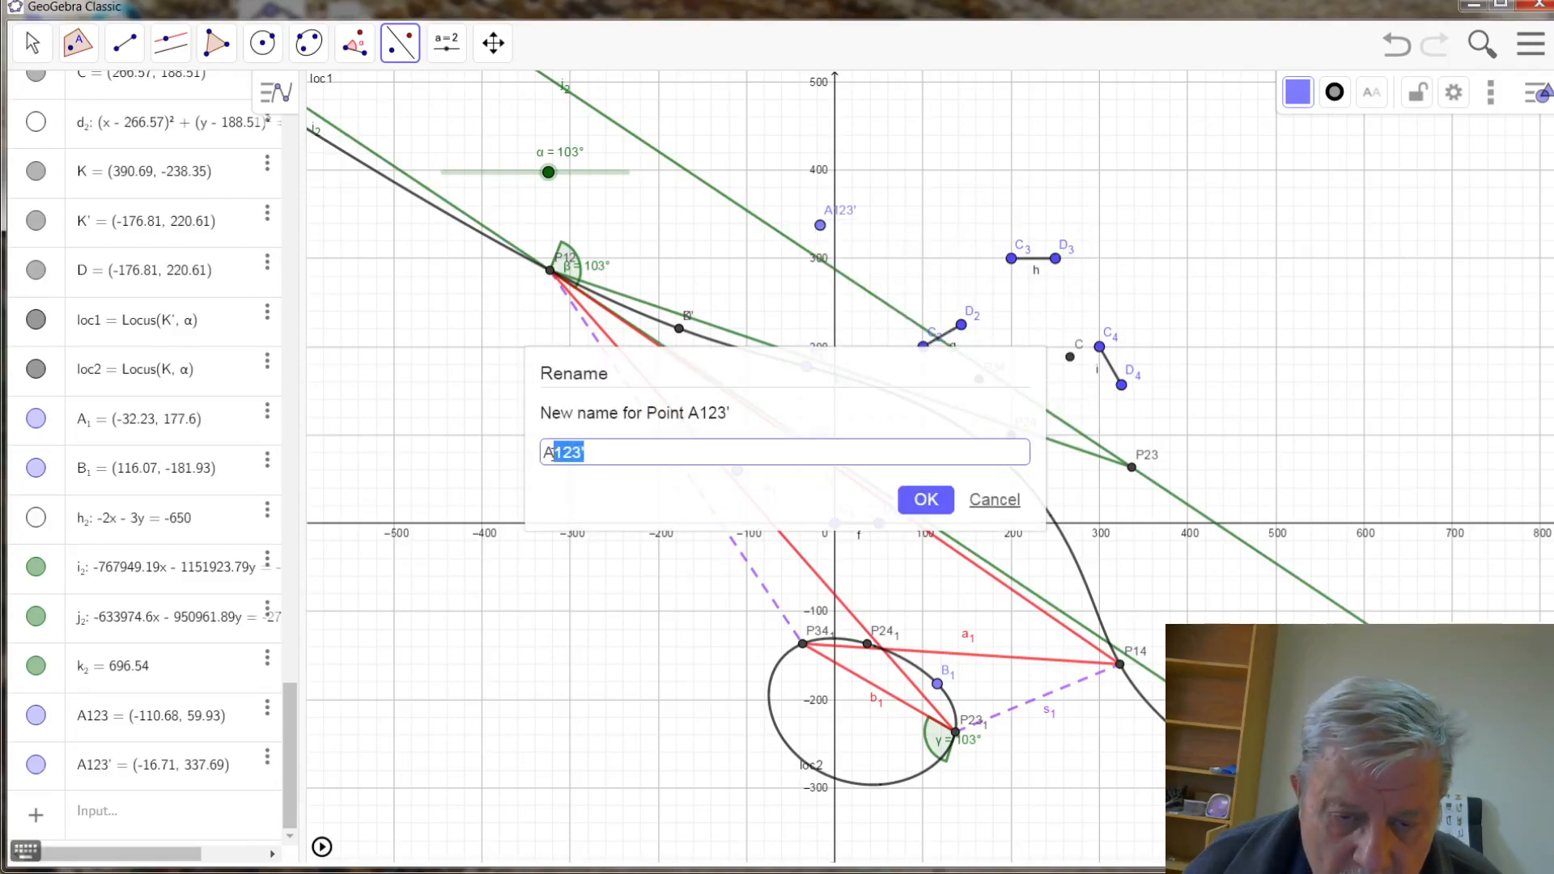
key(BackSpace)
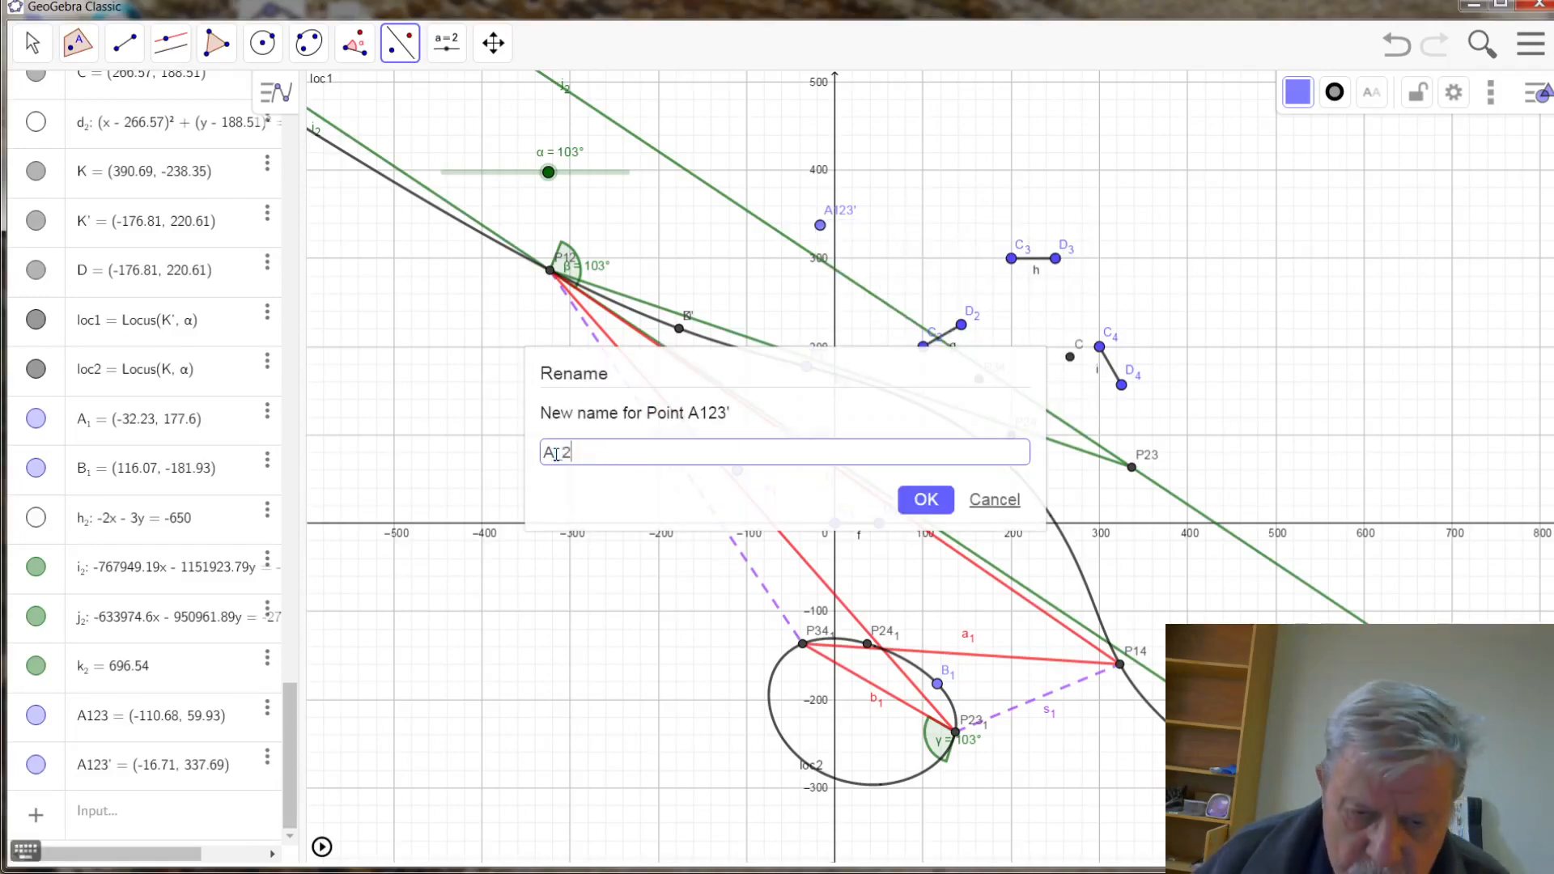
click(926, 499)
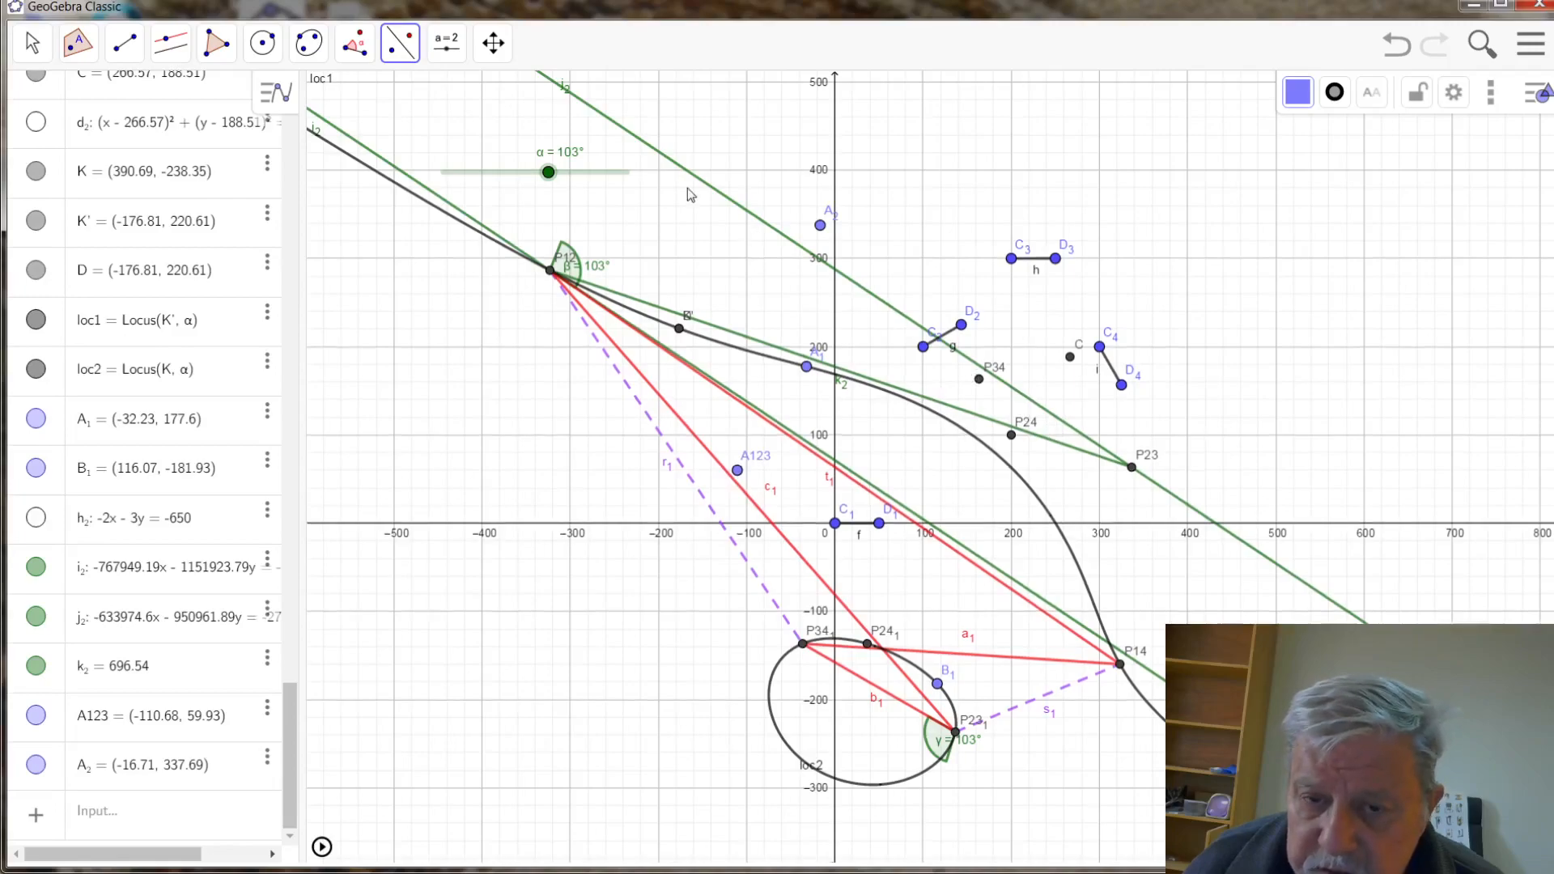
- Reflect point A123 about the green parallel line through P23
click(403, 47)
click(416, 101)
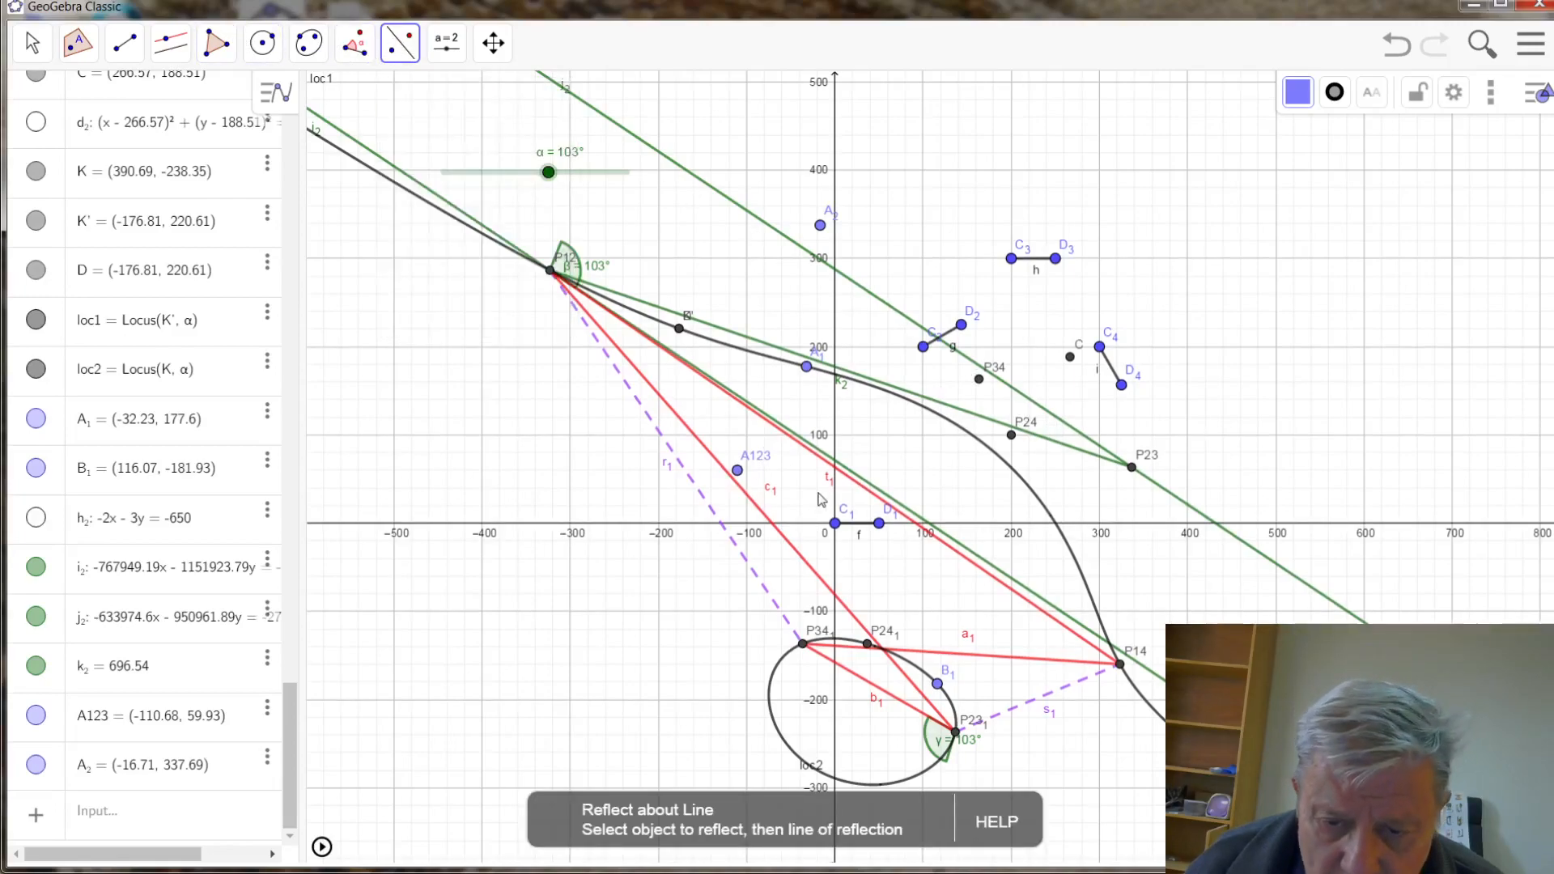
click(736, 471)
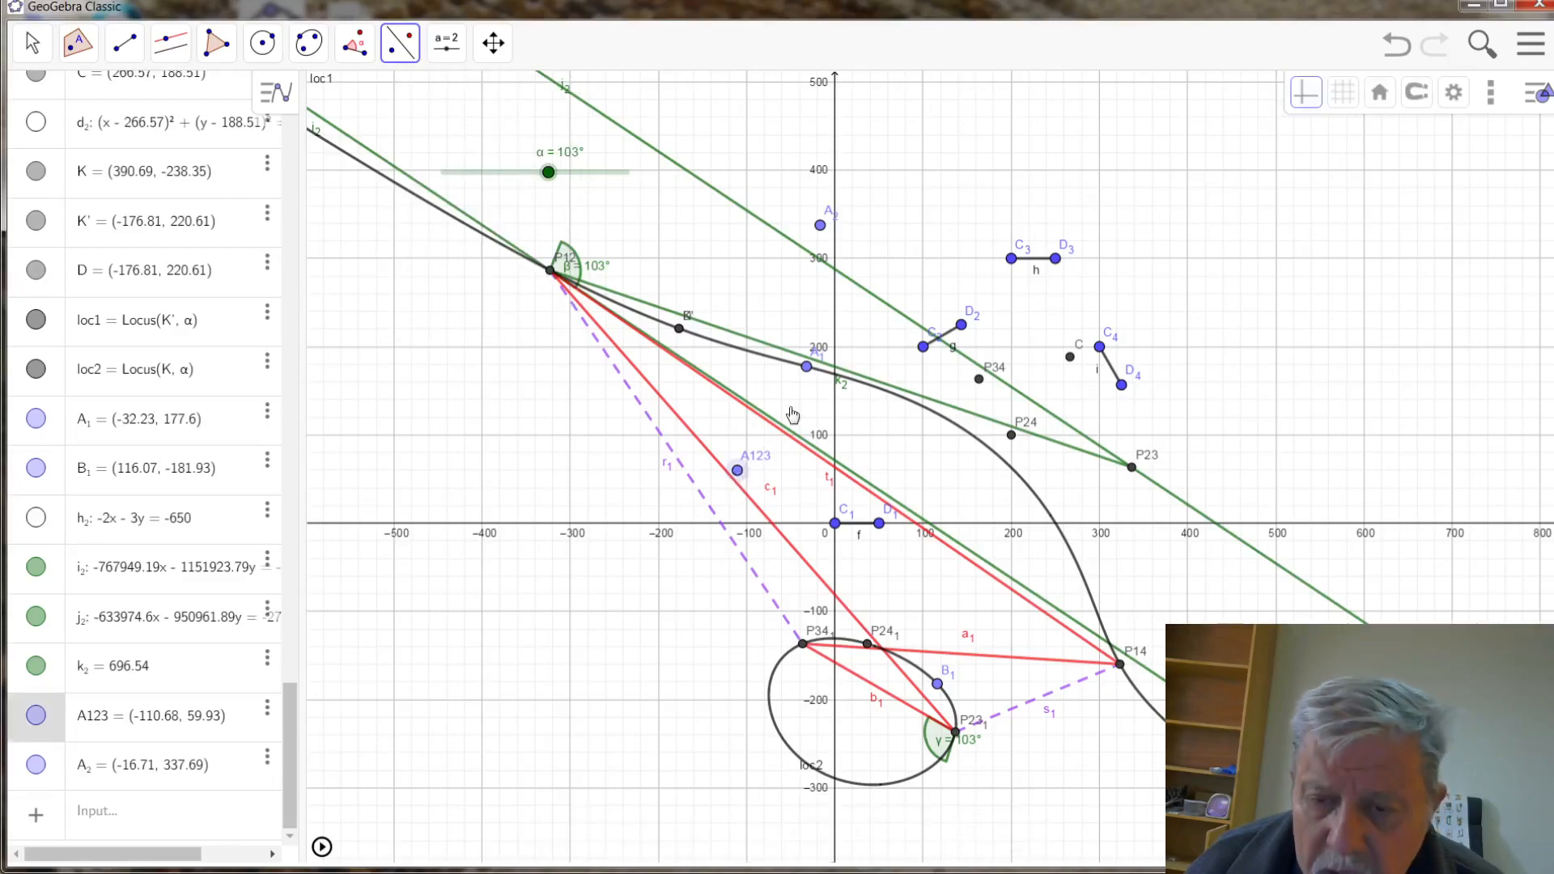
click(894, 318)
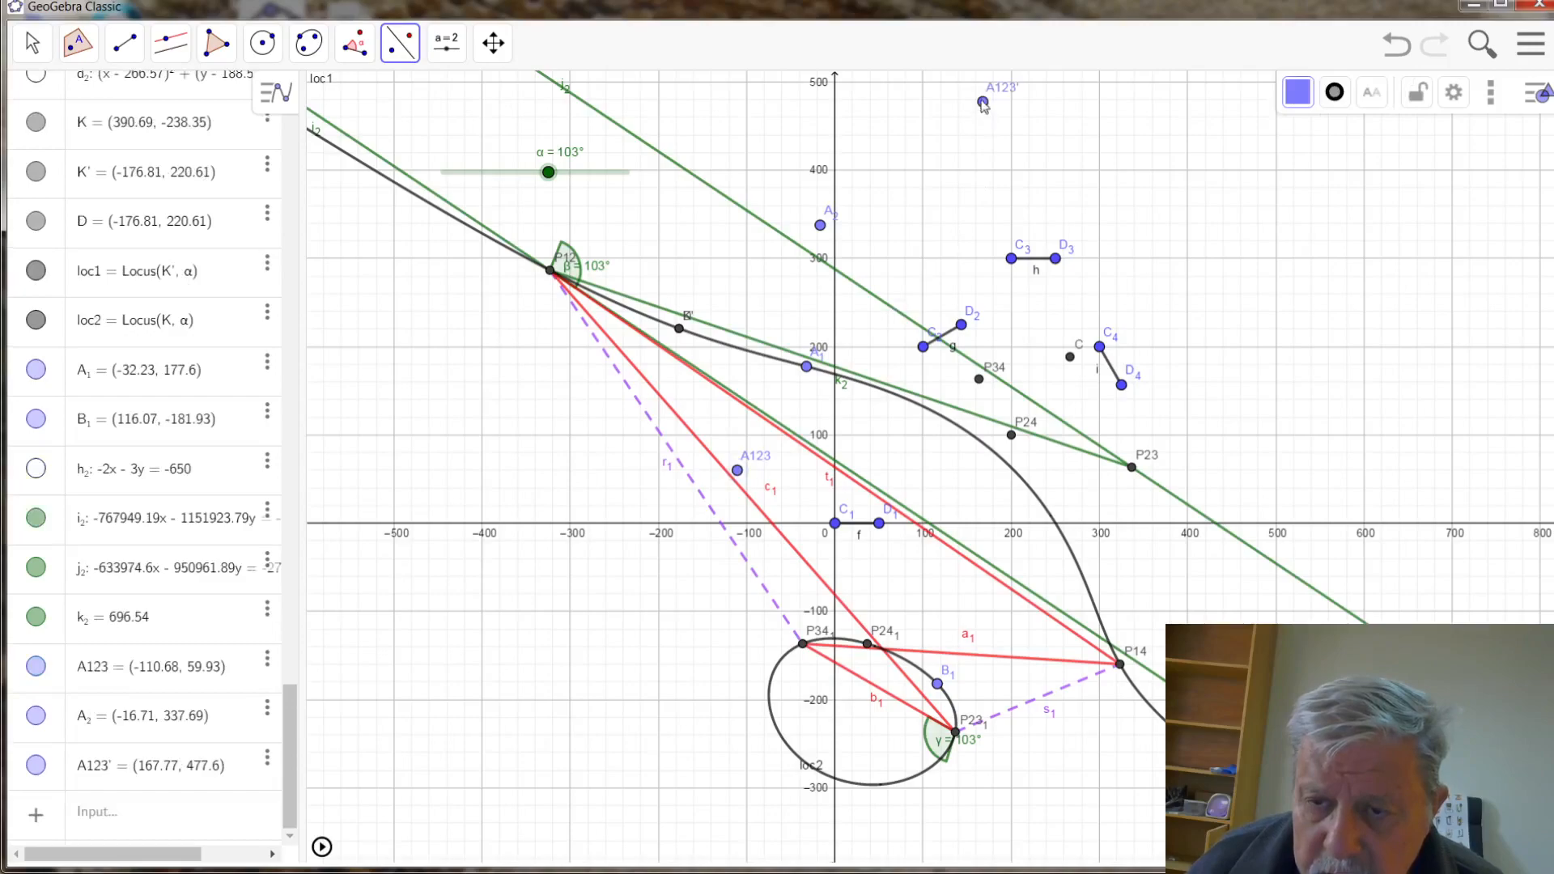
- Rename the reflection of A123 about the green parallel line through P23 as A₃
right_click(983, 103)
click(1044, 243)
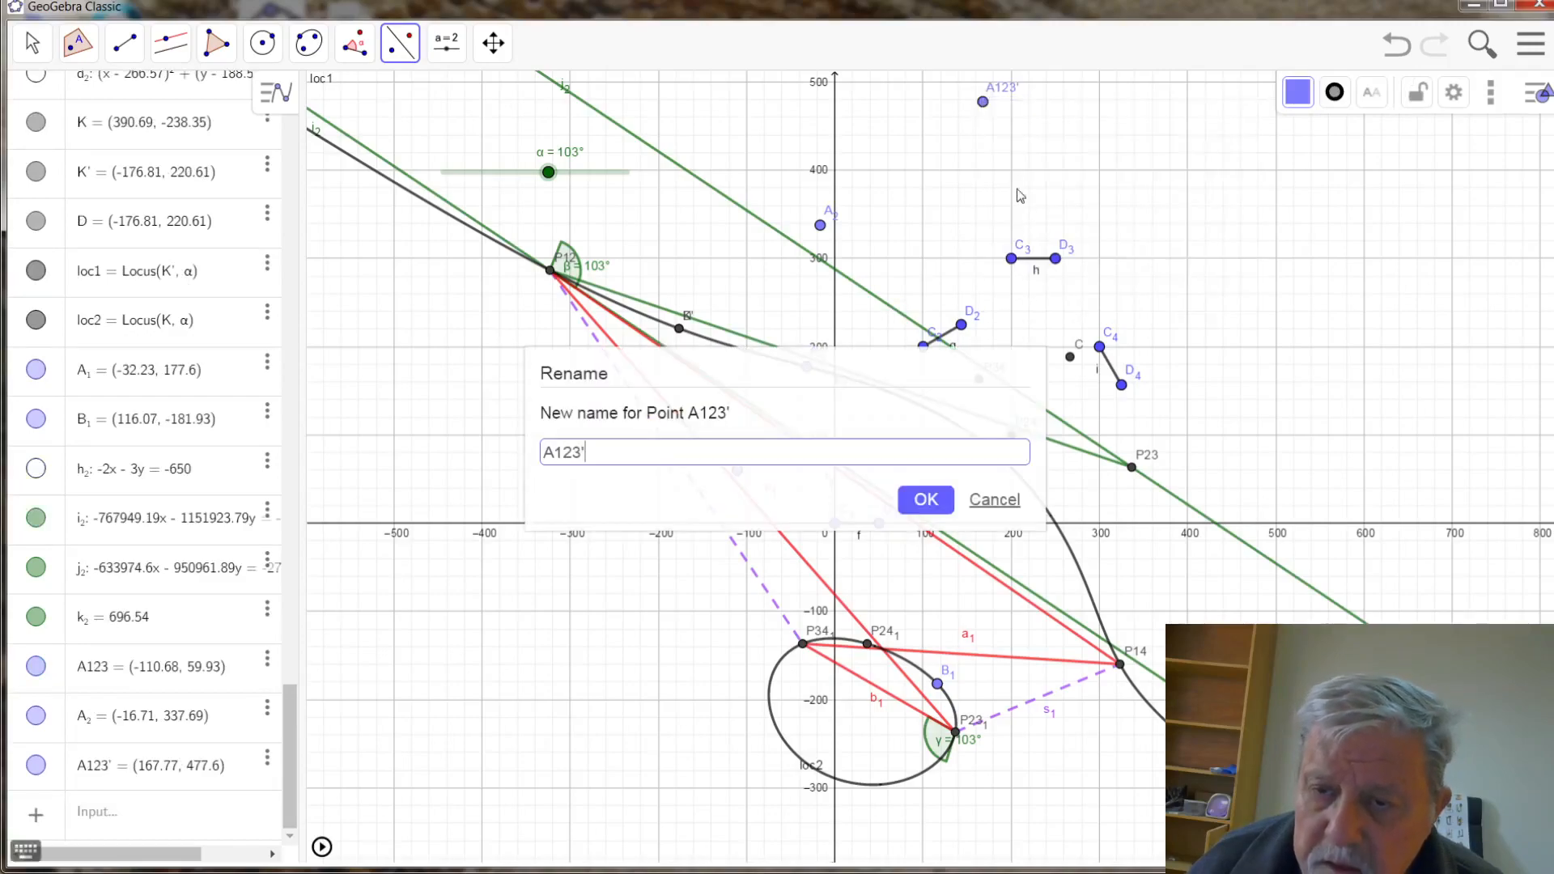
drag(609, 454, 558, 453)
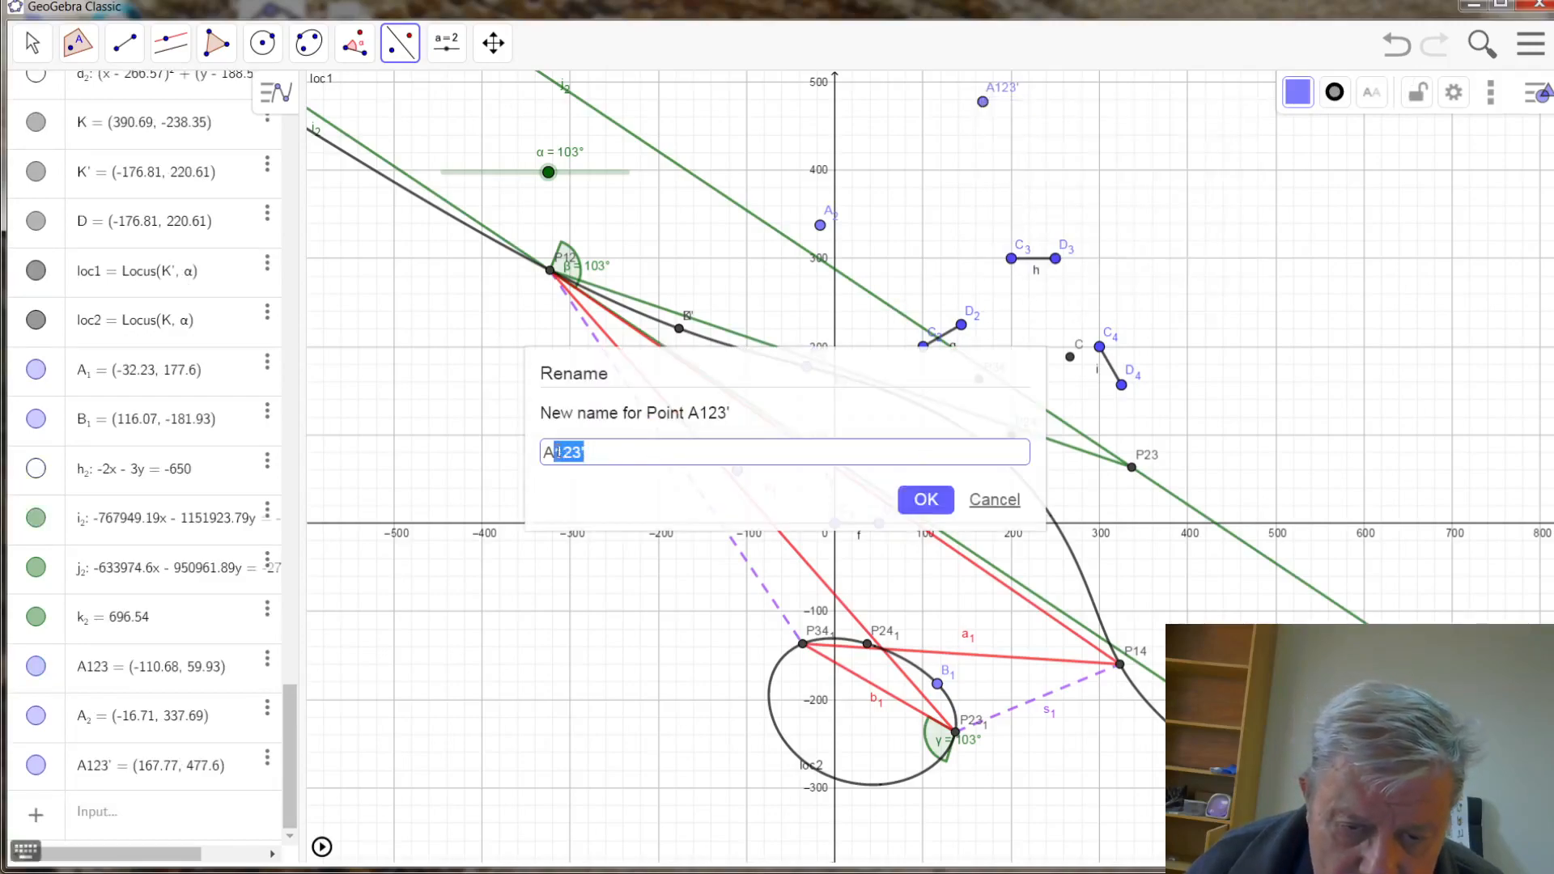
key(BackSpace)
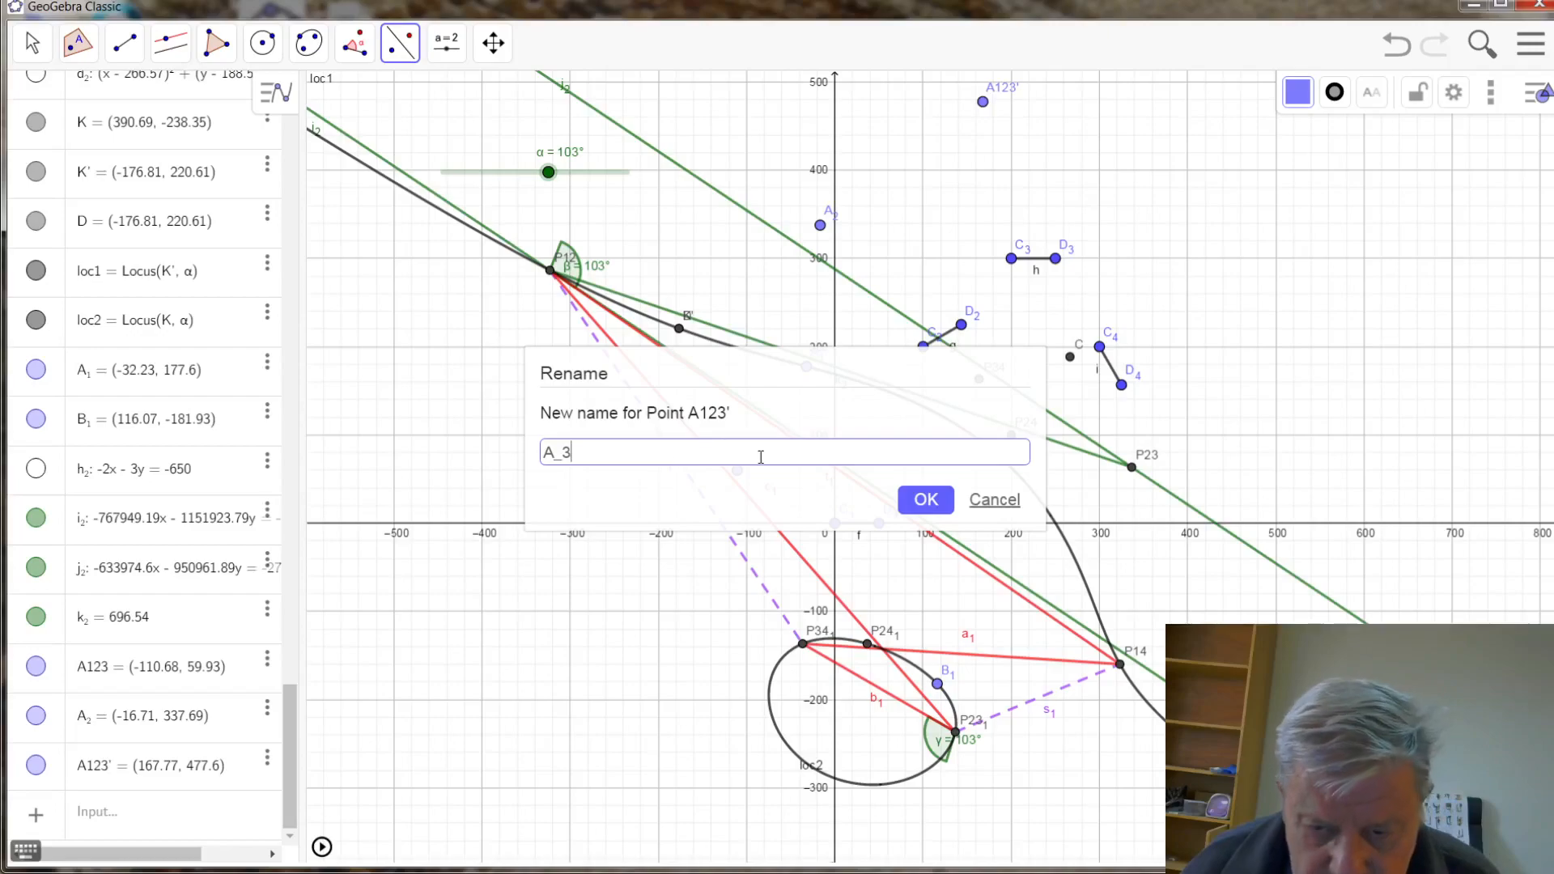
click(923, 498)
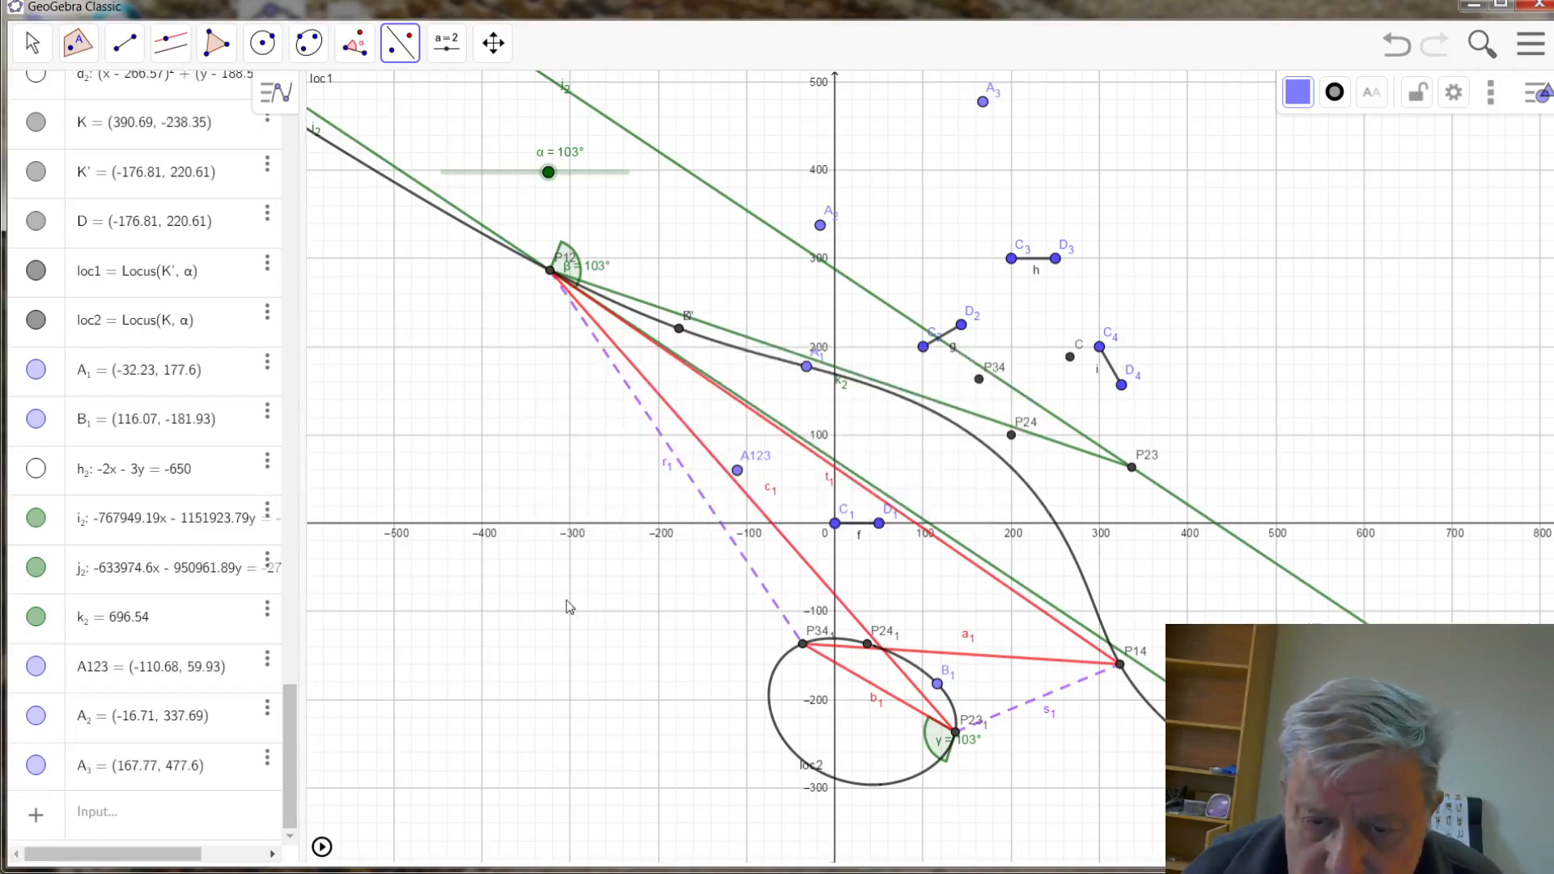
click(488, 407)
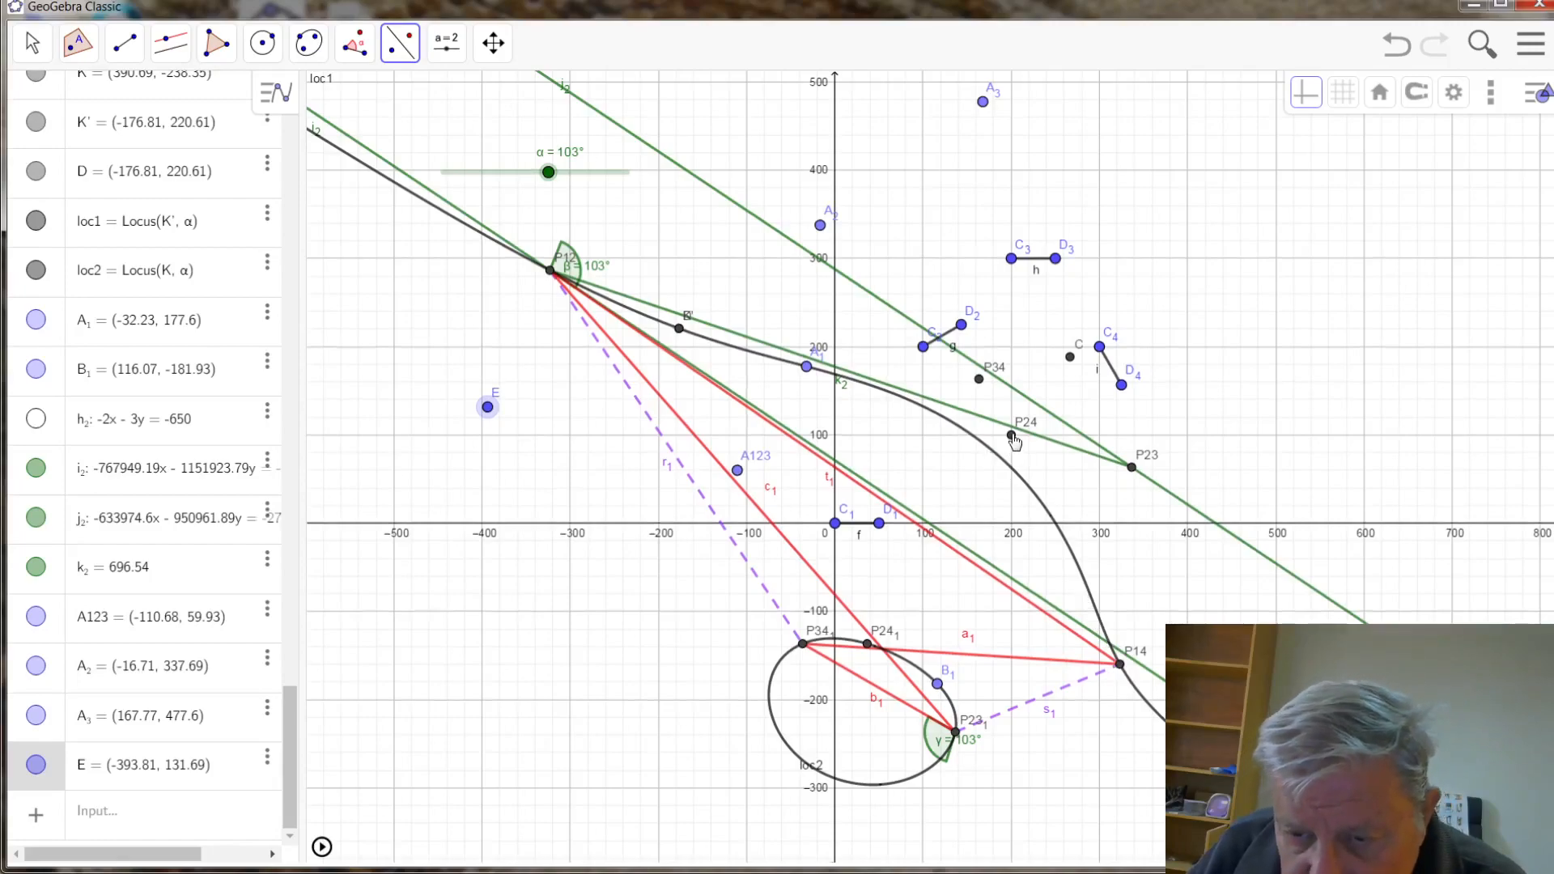
- Hide the green parallel line through P23, the green P12–P23 segment and the green line through P12
scroll(998, 497, up, 1)
scroll(998, 489, up, 4)
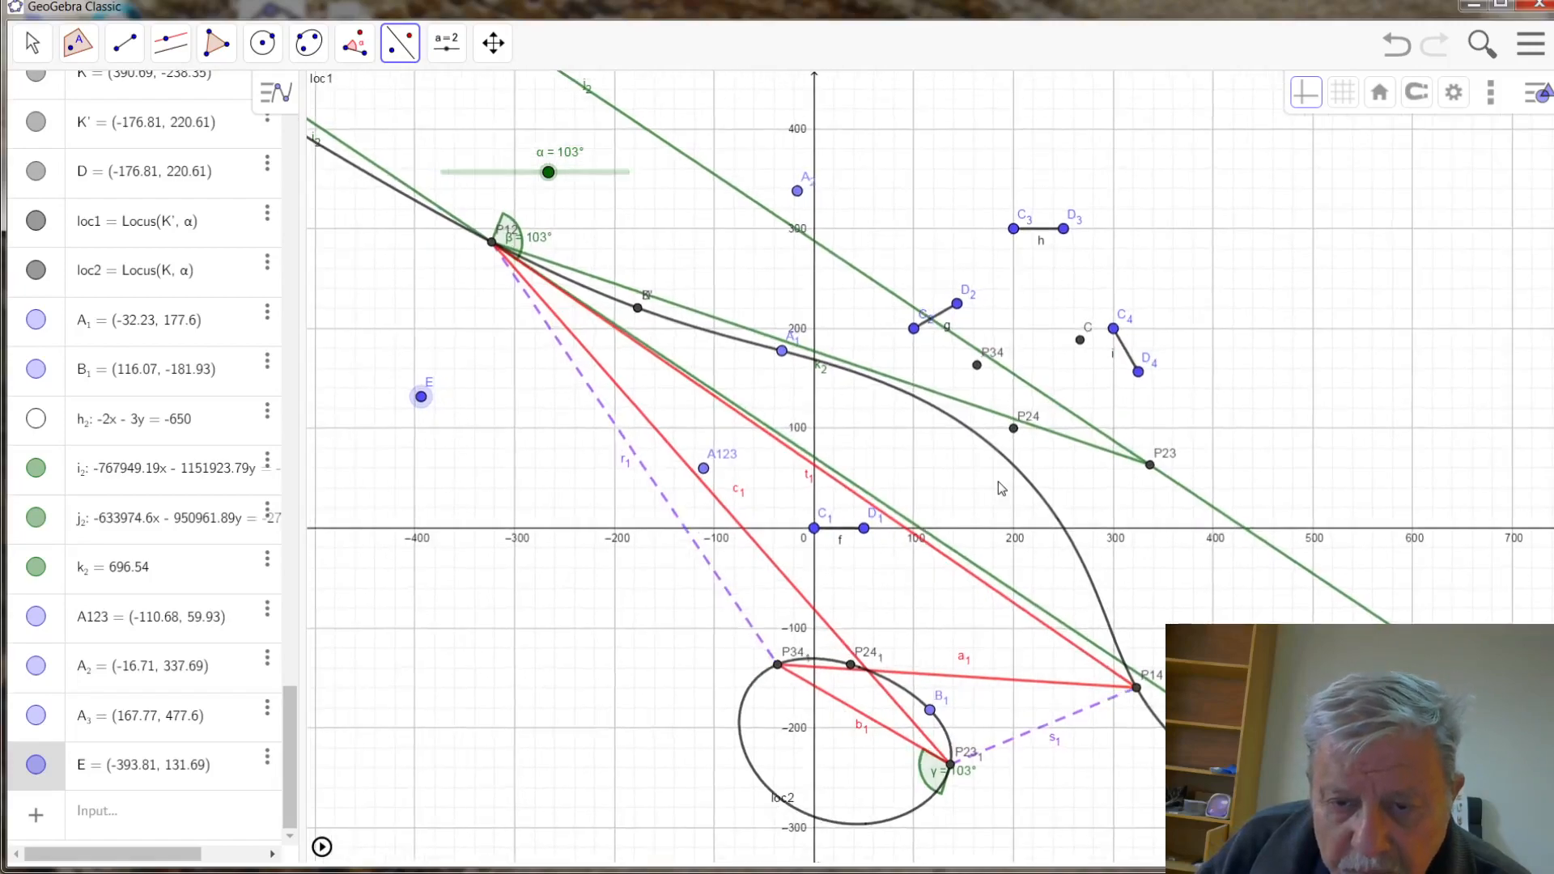
scroll(998, 483, up, 3)
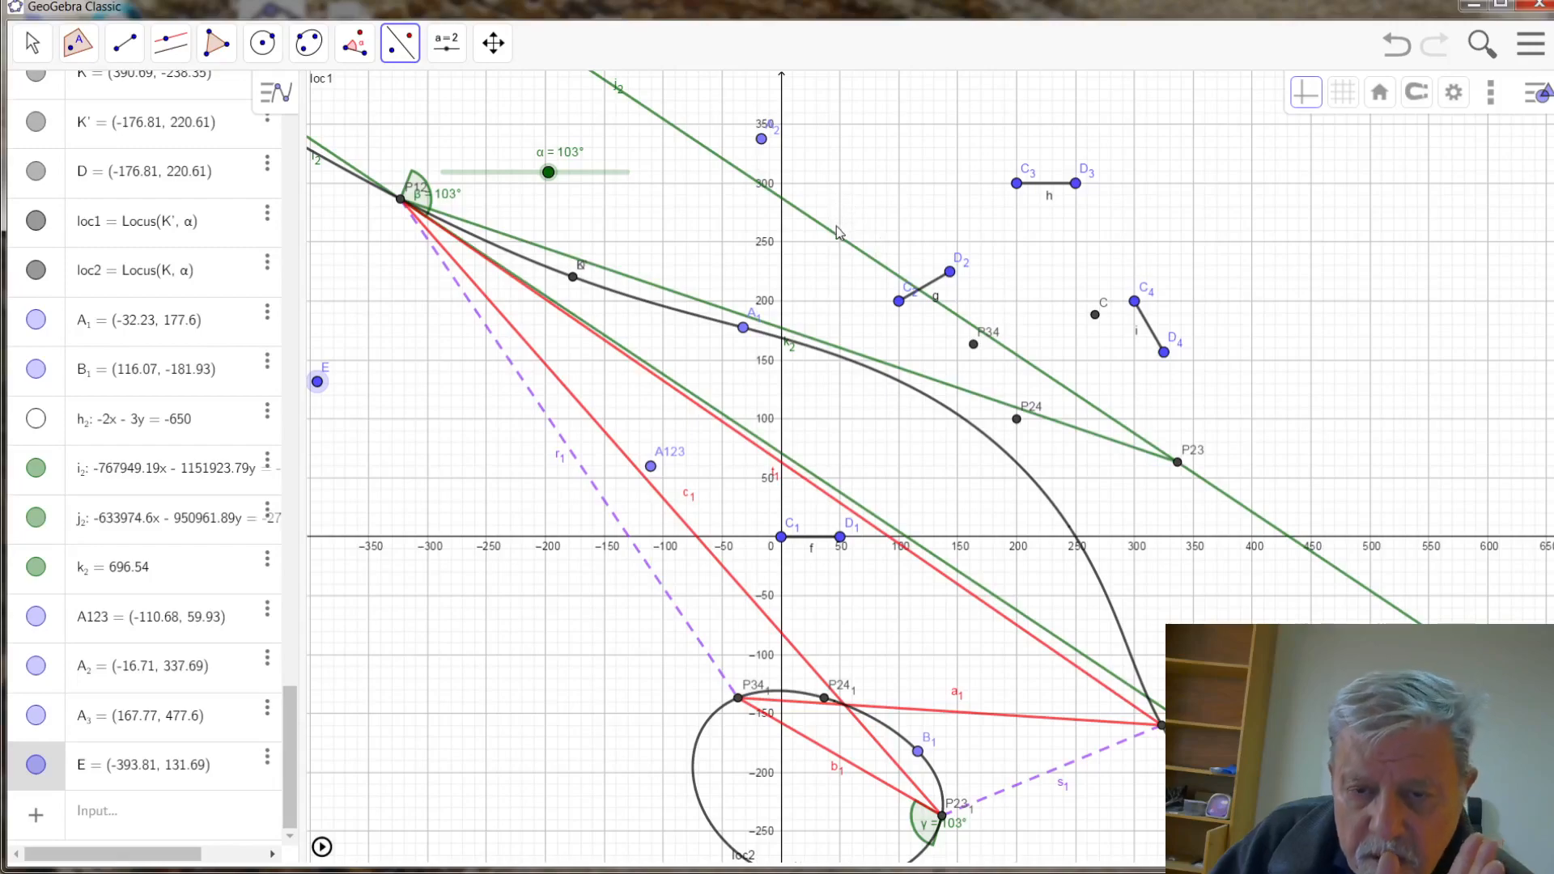
right_click(1216, 497)
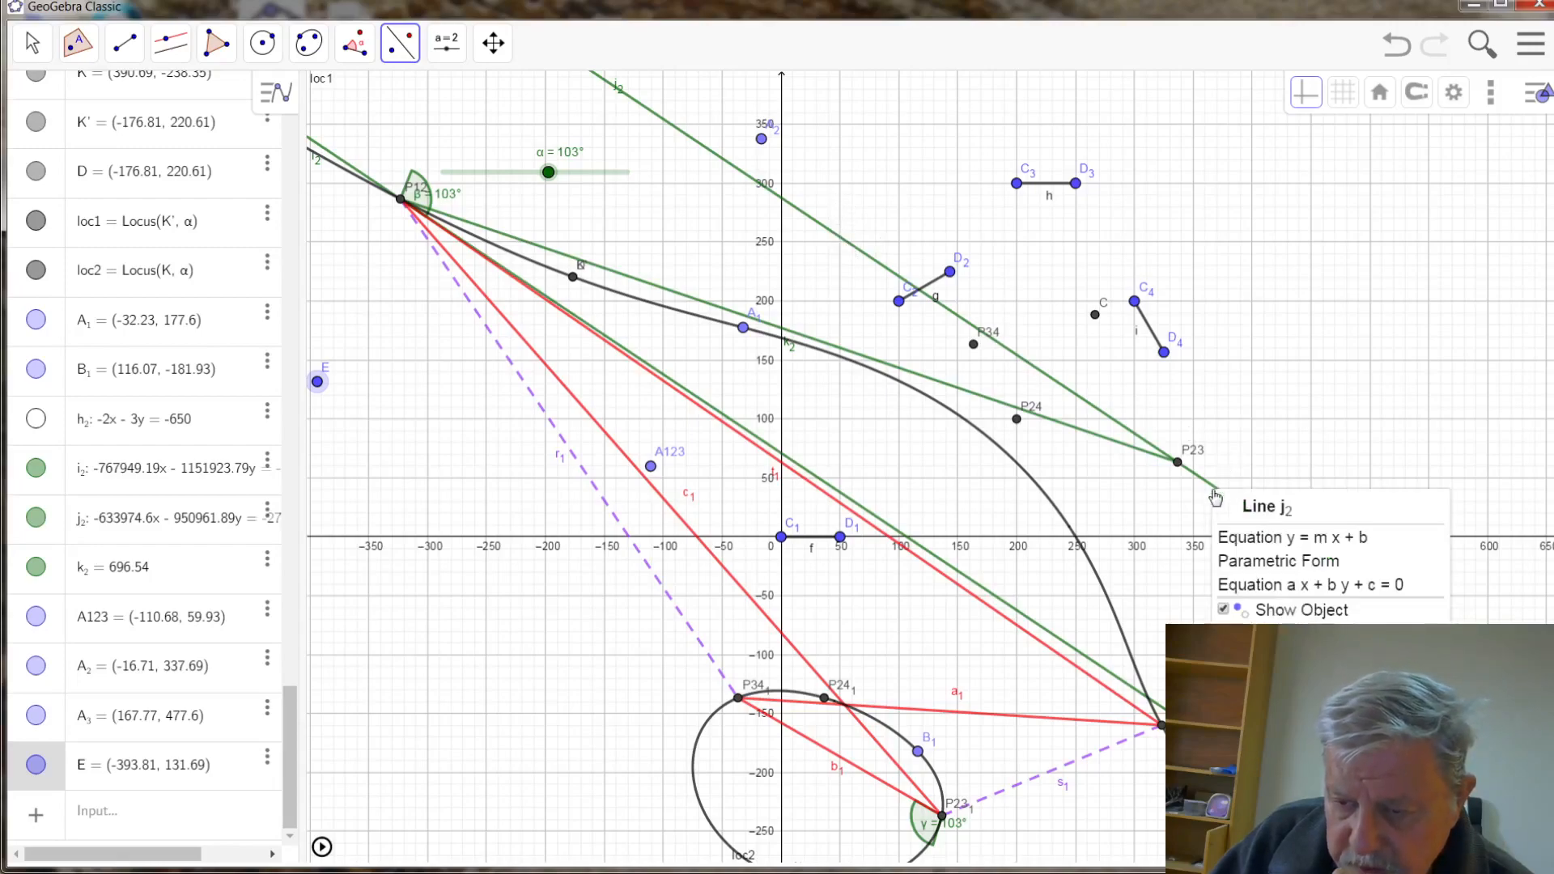
click(1265, 612)
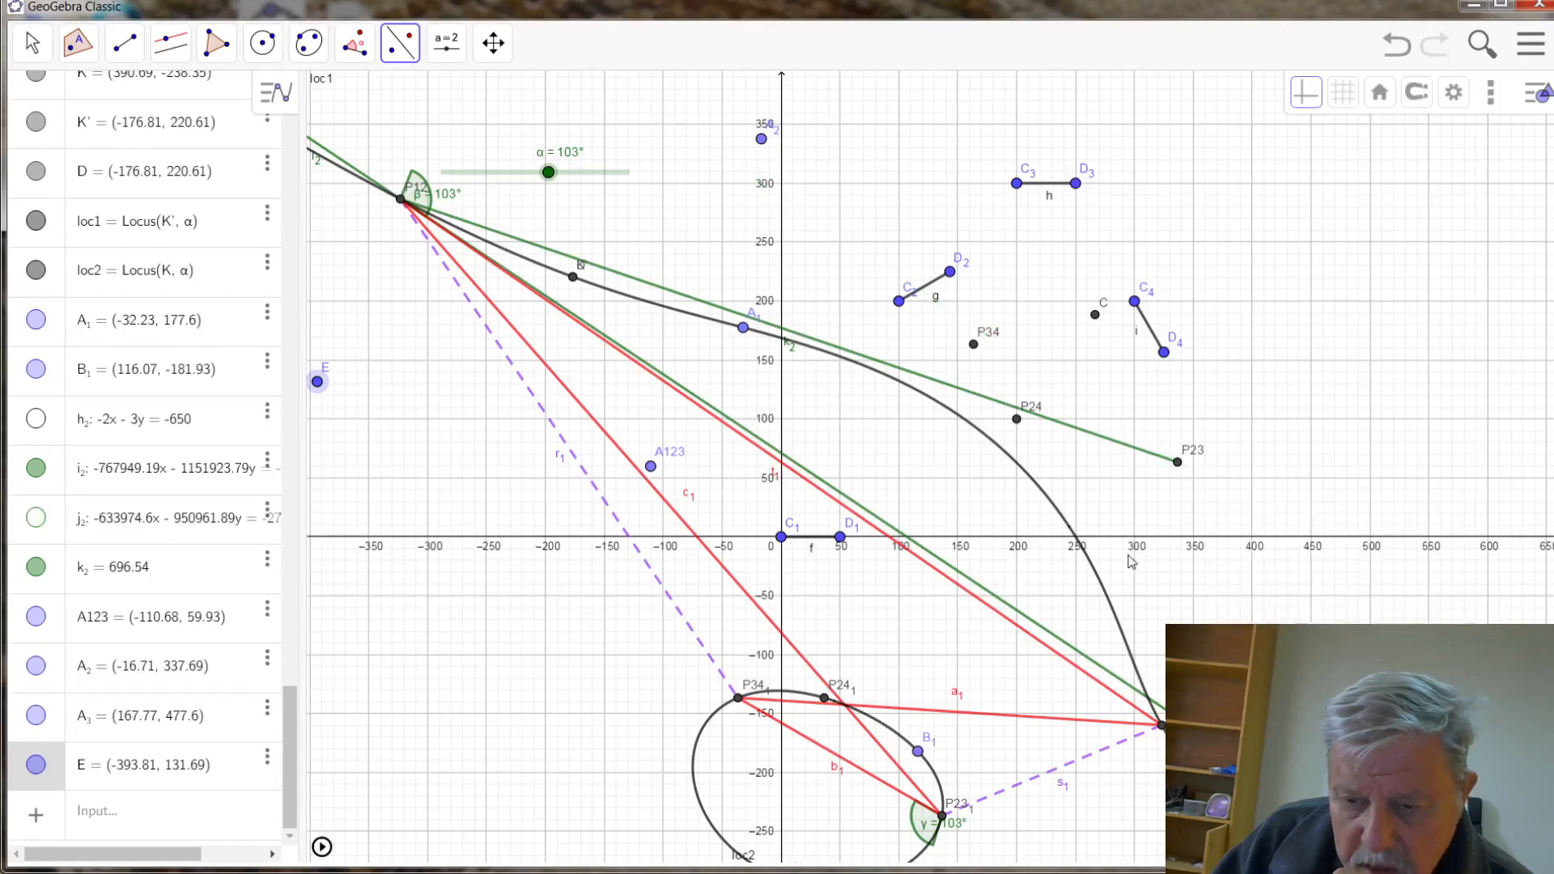
right_click(1099, 438)
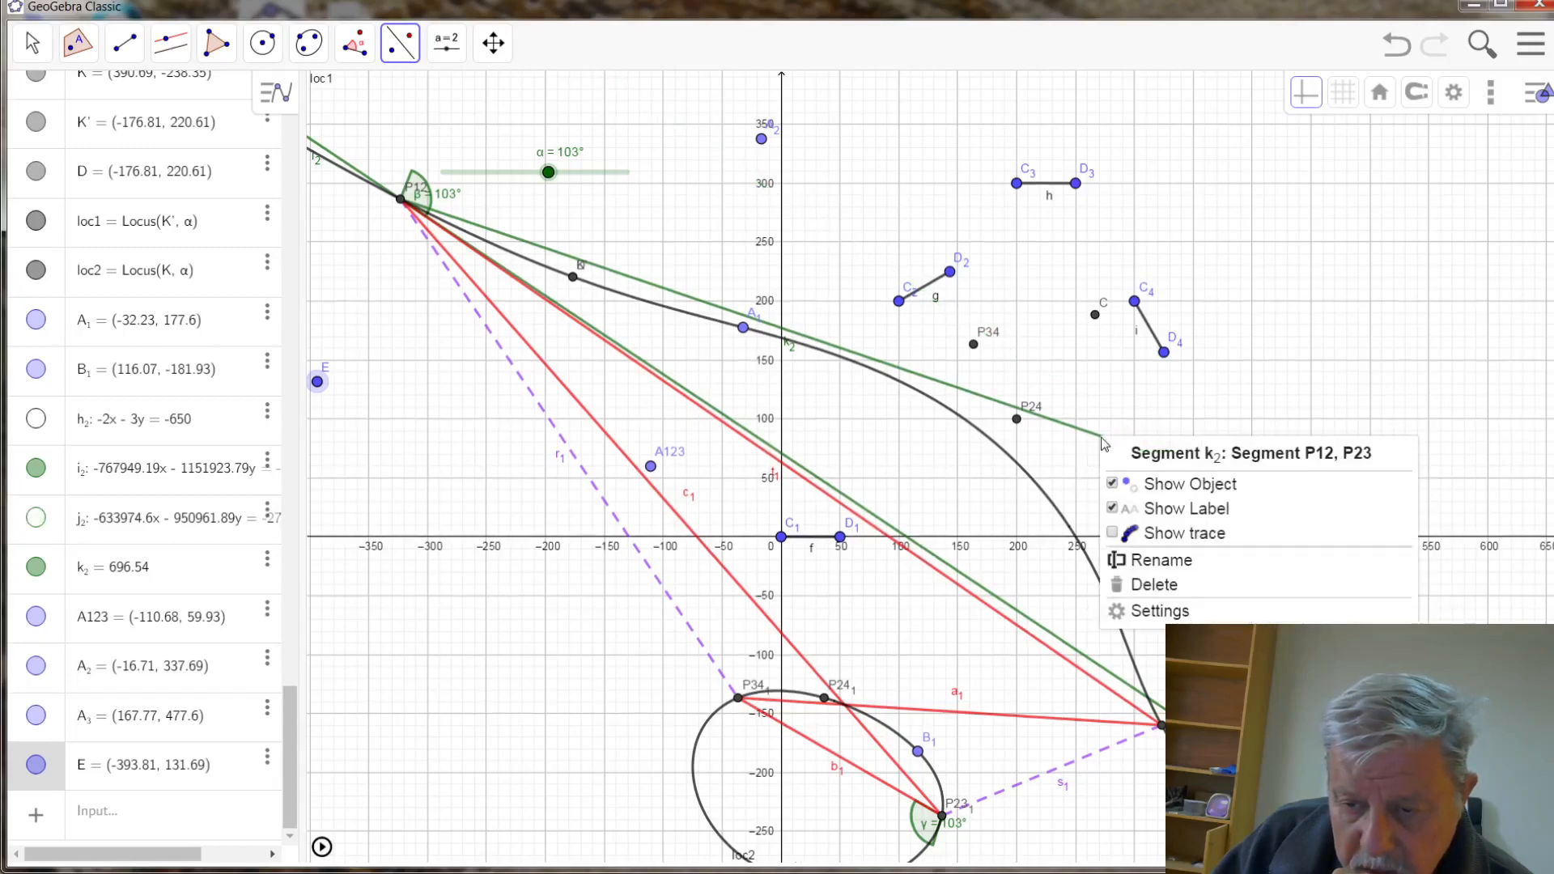
click(1159, 485)
right_click(1015, 617)
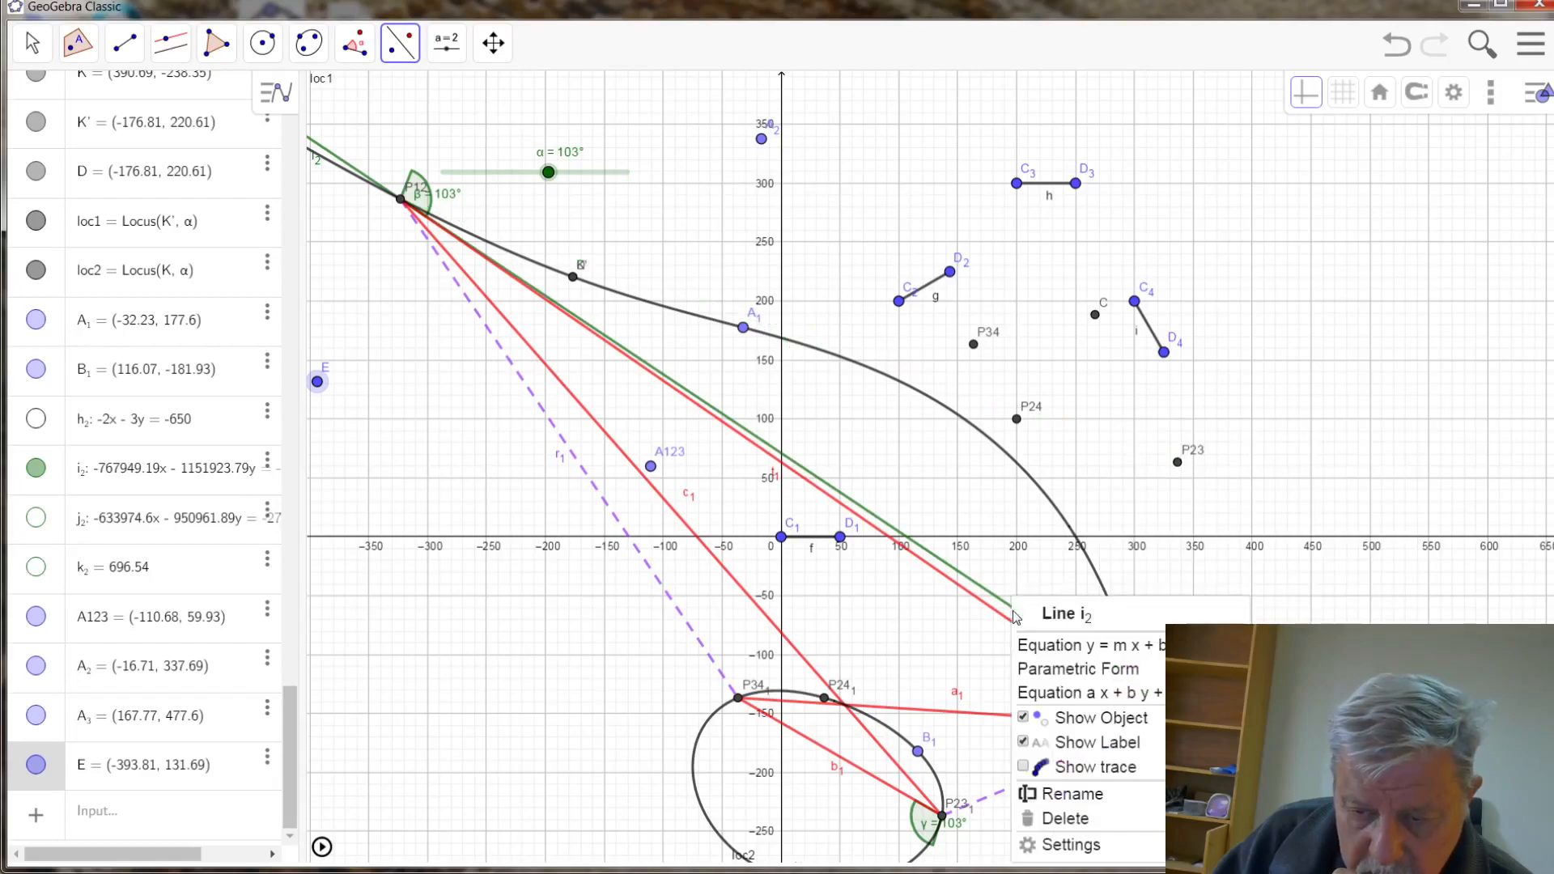
click(1080, 723)
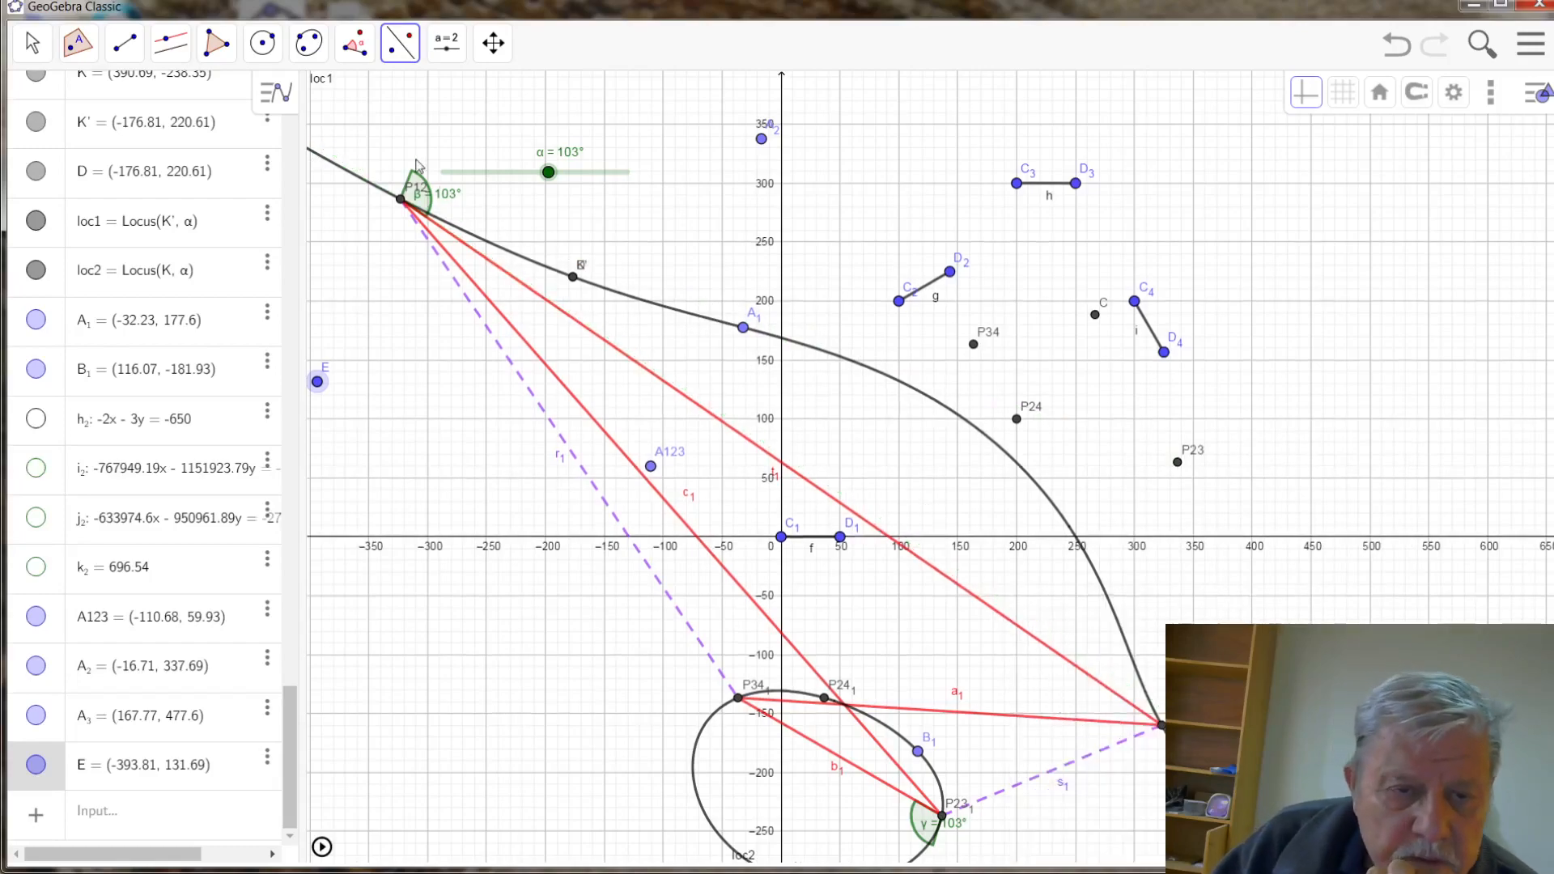
- Draw a segment from pole P12 to pole P14
click(127, 47)
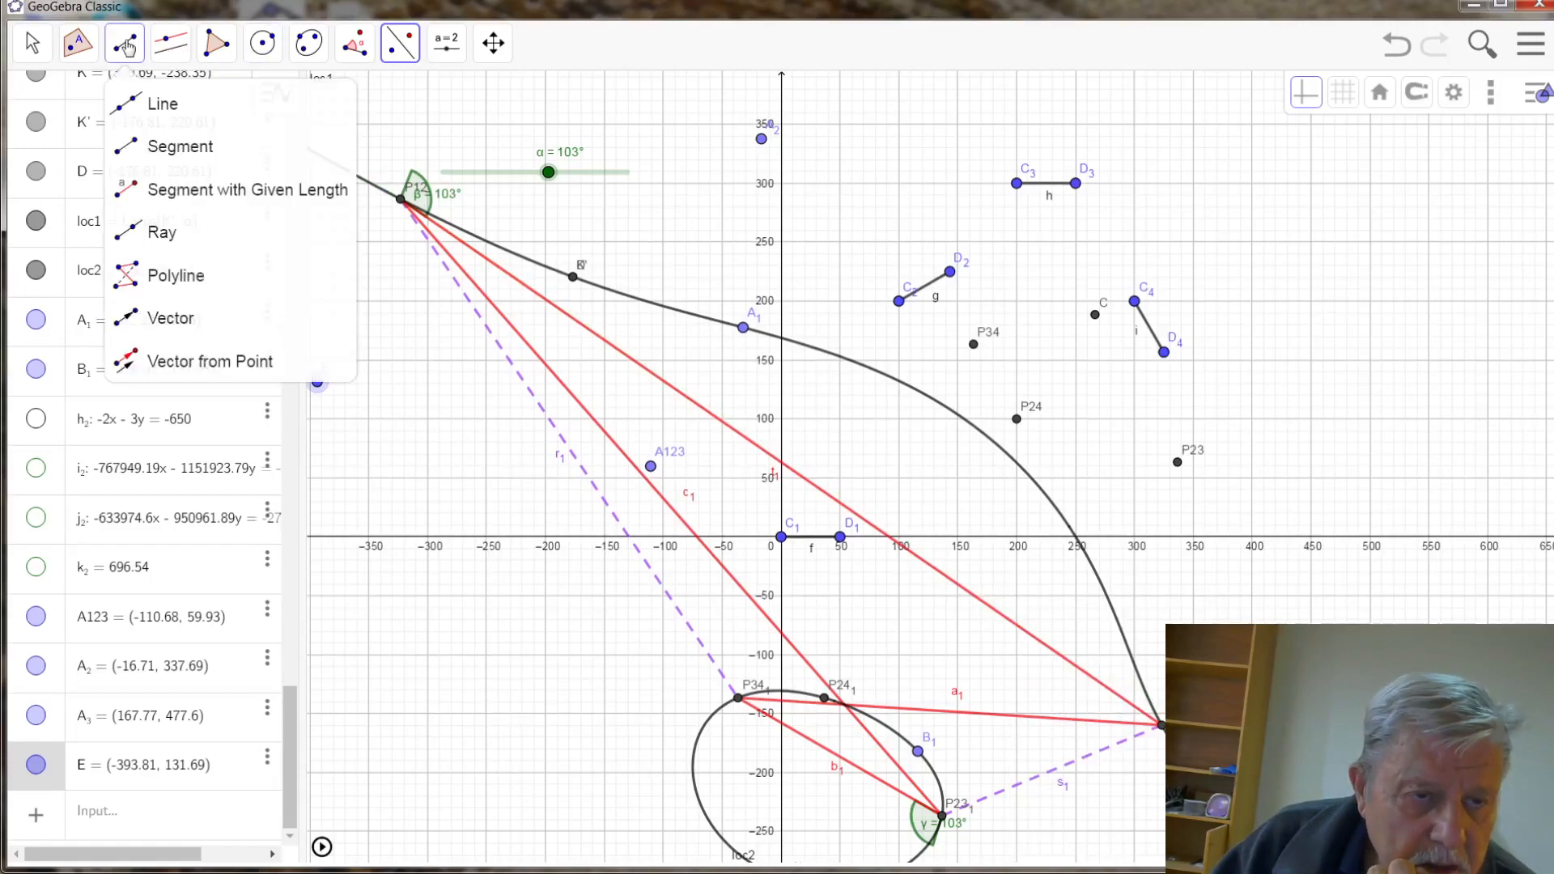
click(133, 152)
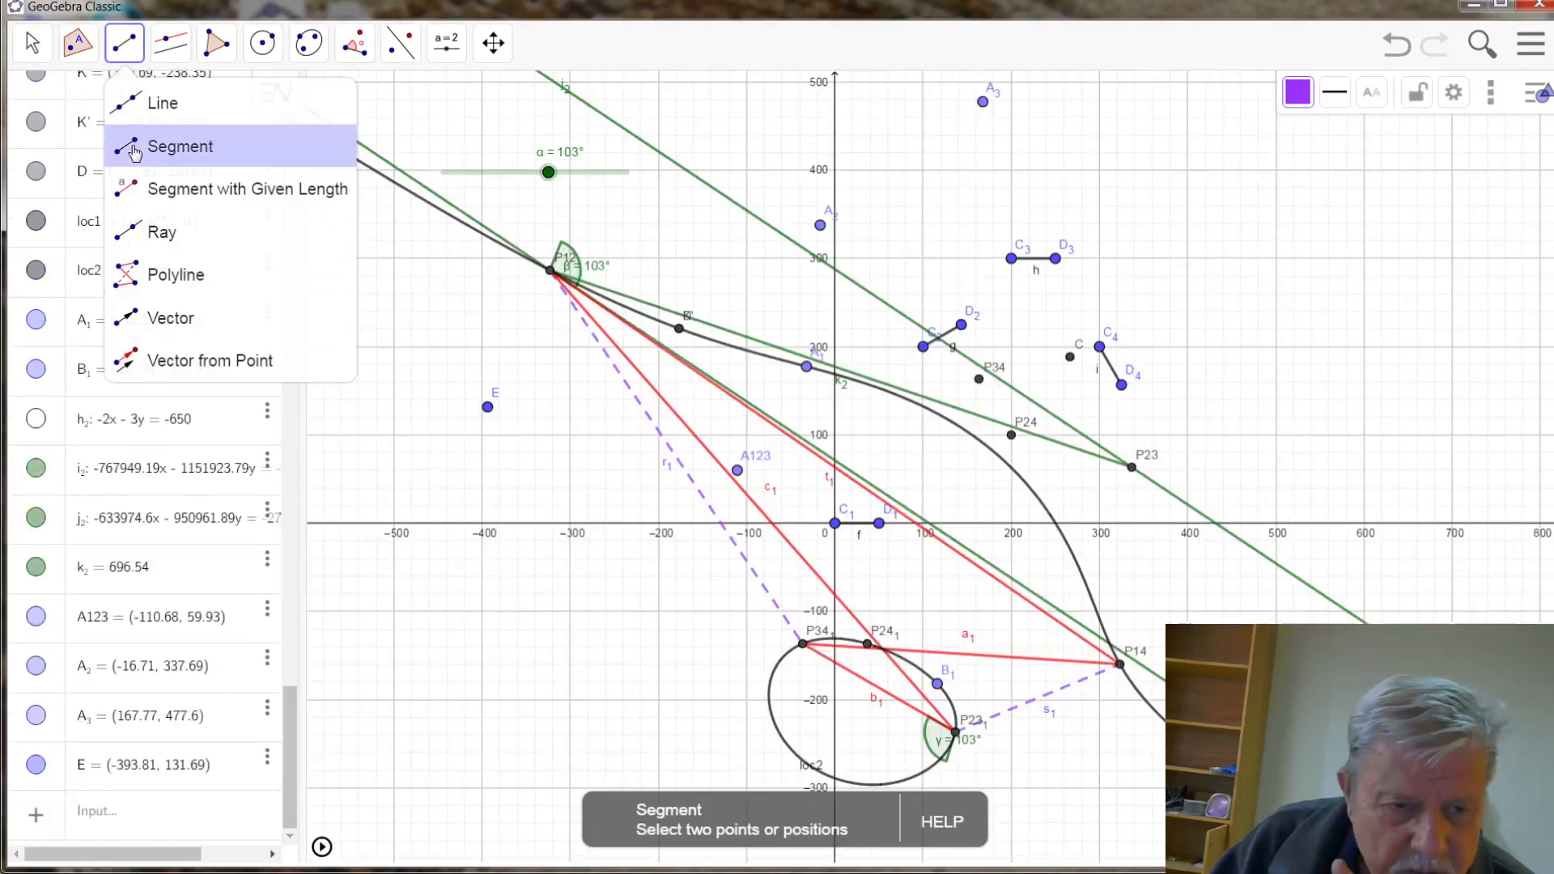
click(135, 152)
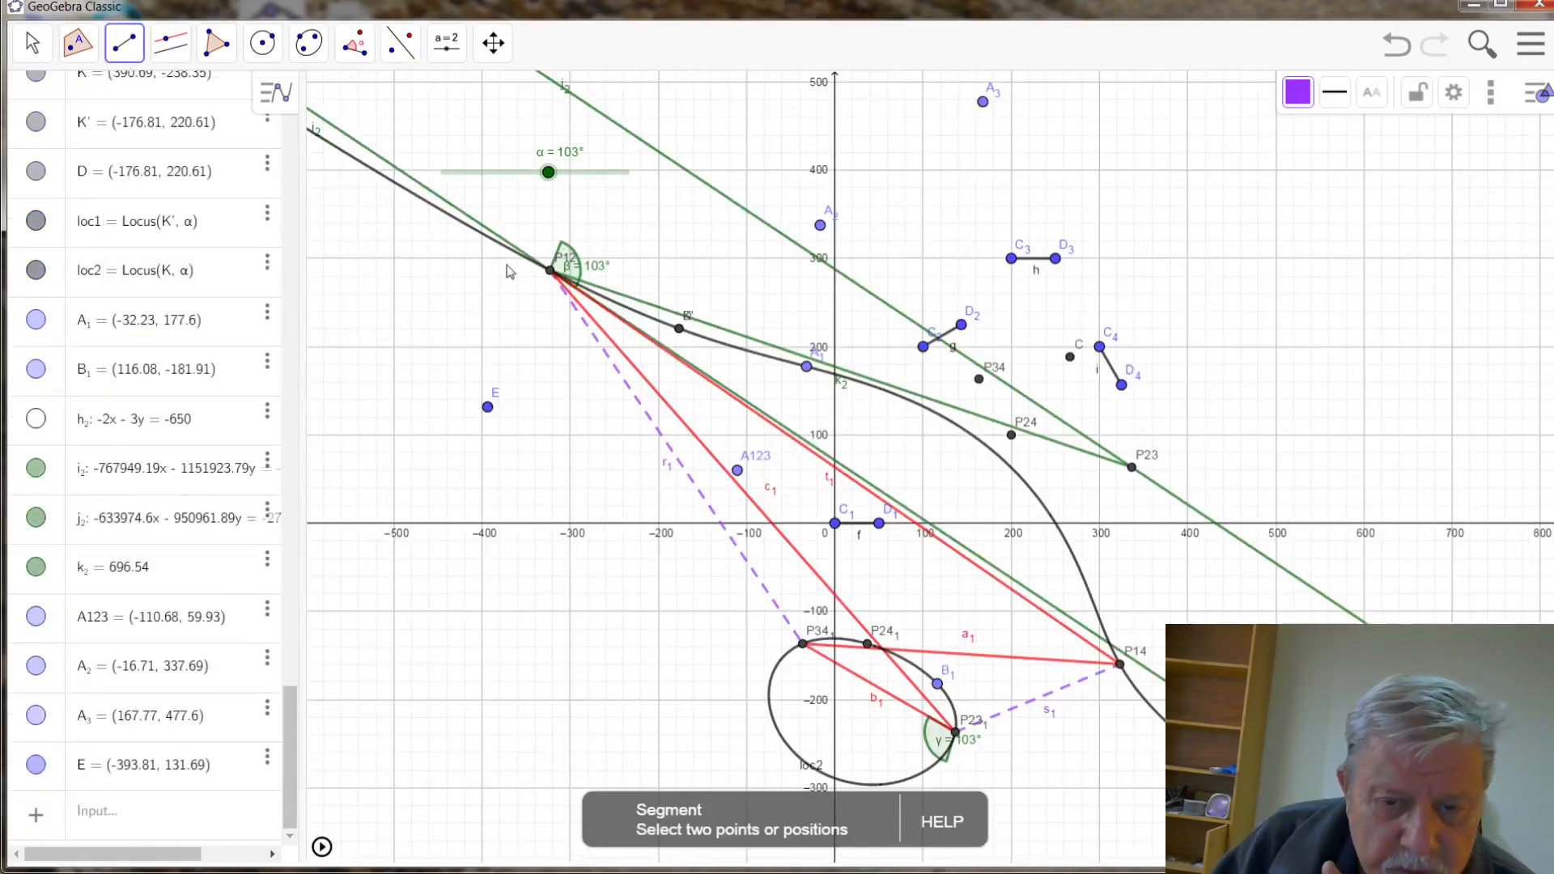
click(549, 272)
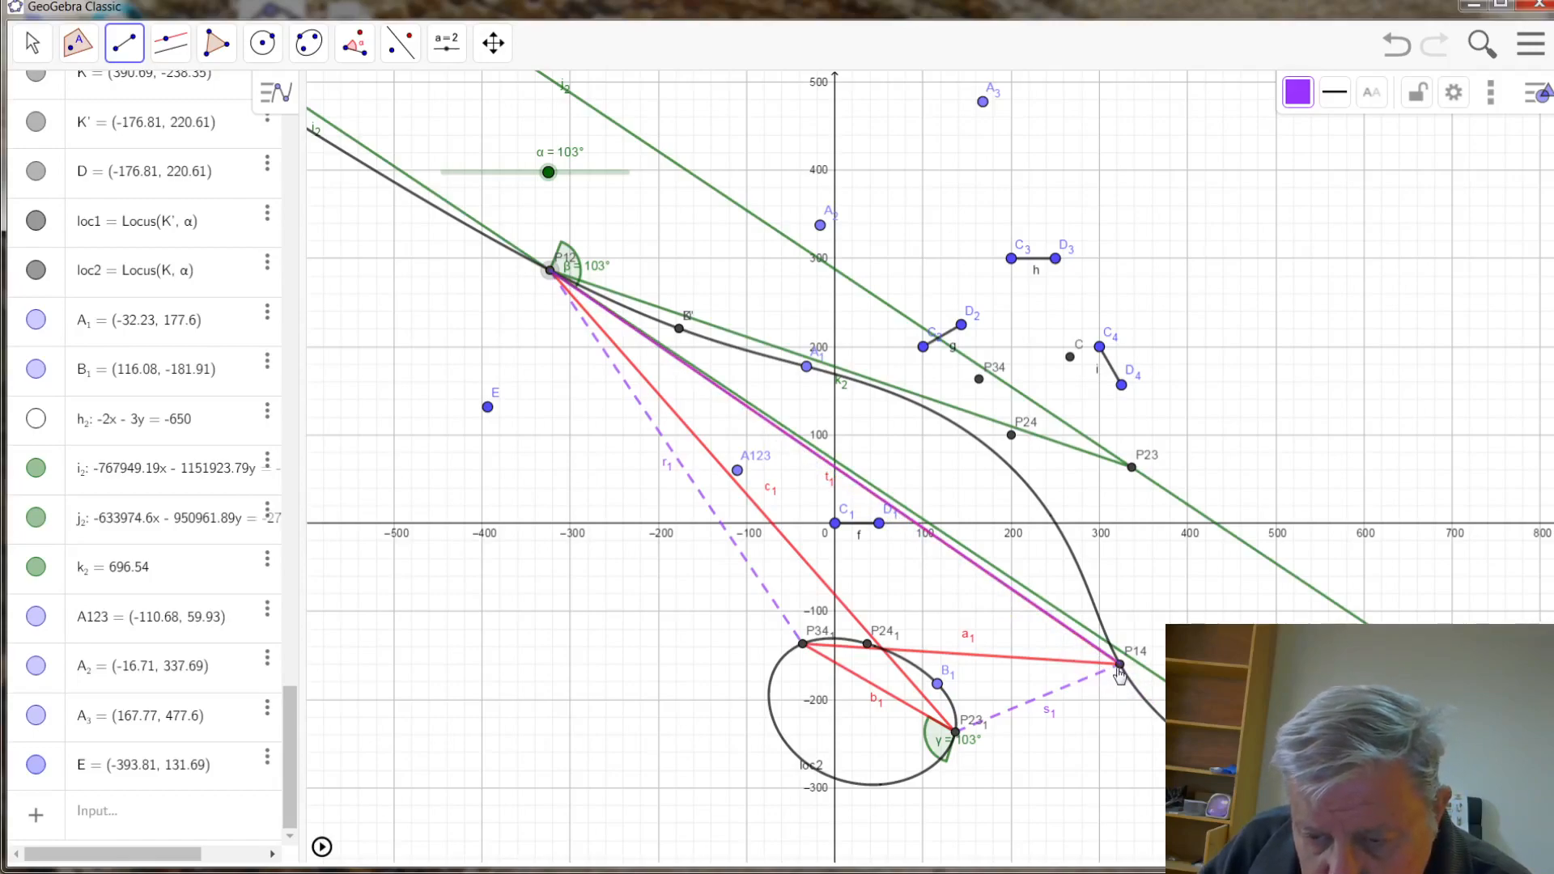
click(1119, 666)
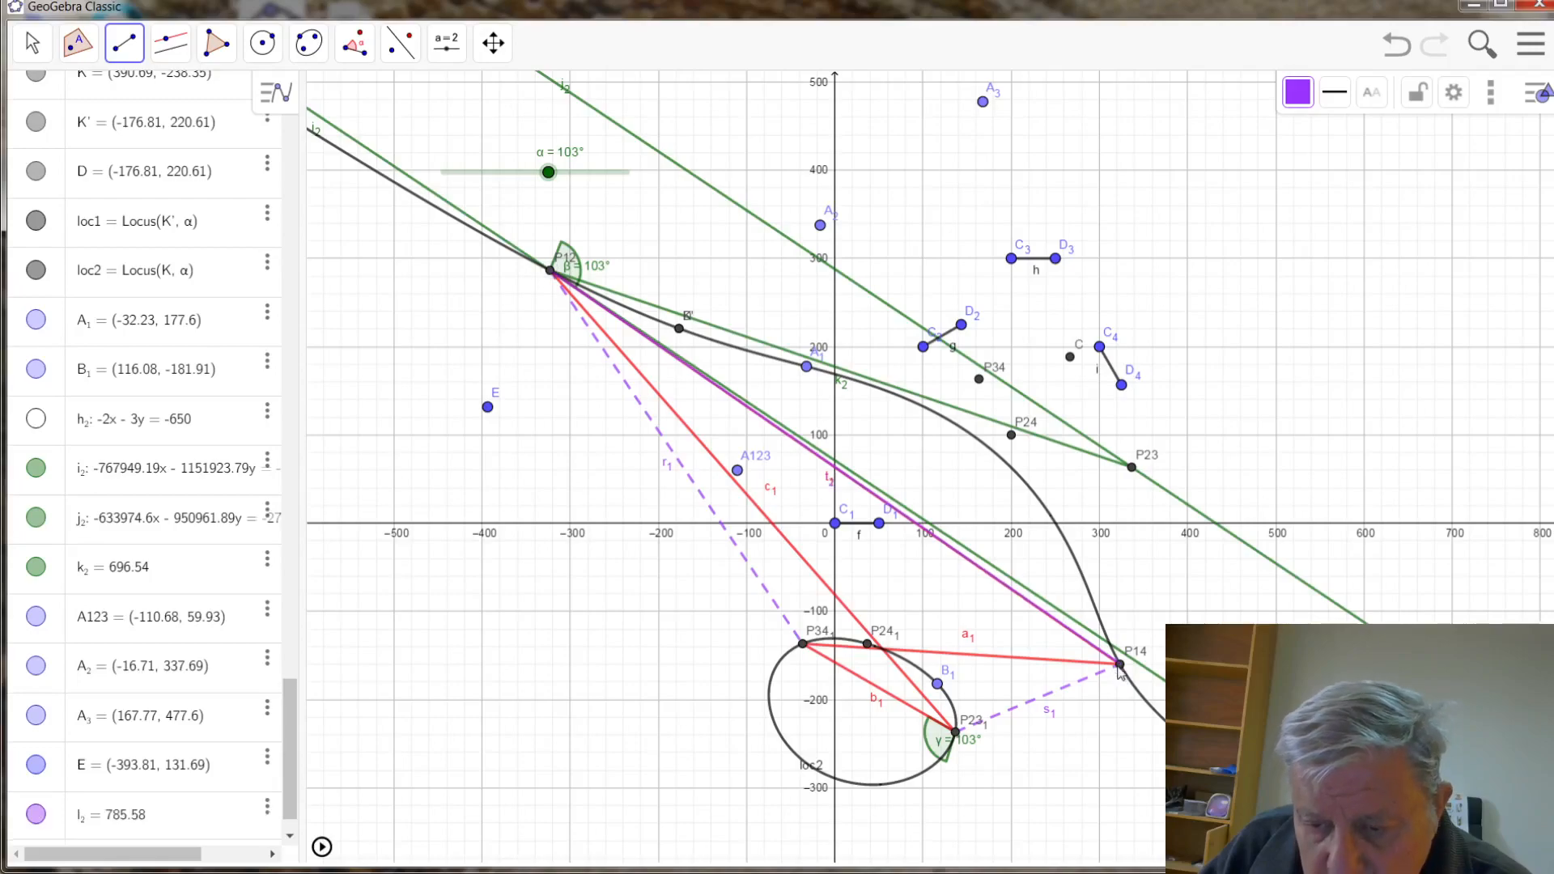
- Connect pole P24 to poles P14 and P12 with two segments
click(1012, 435)
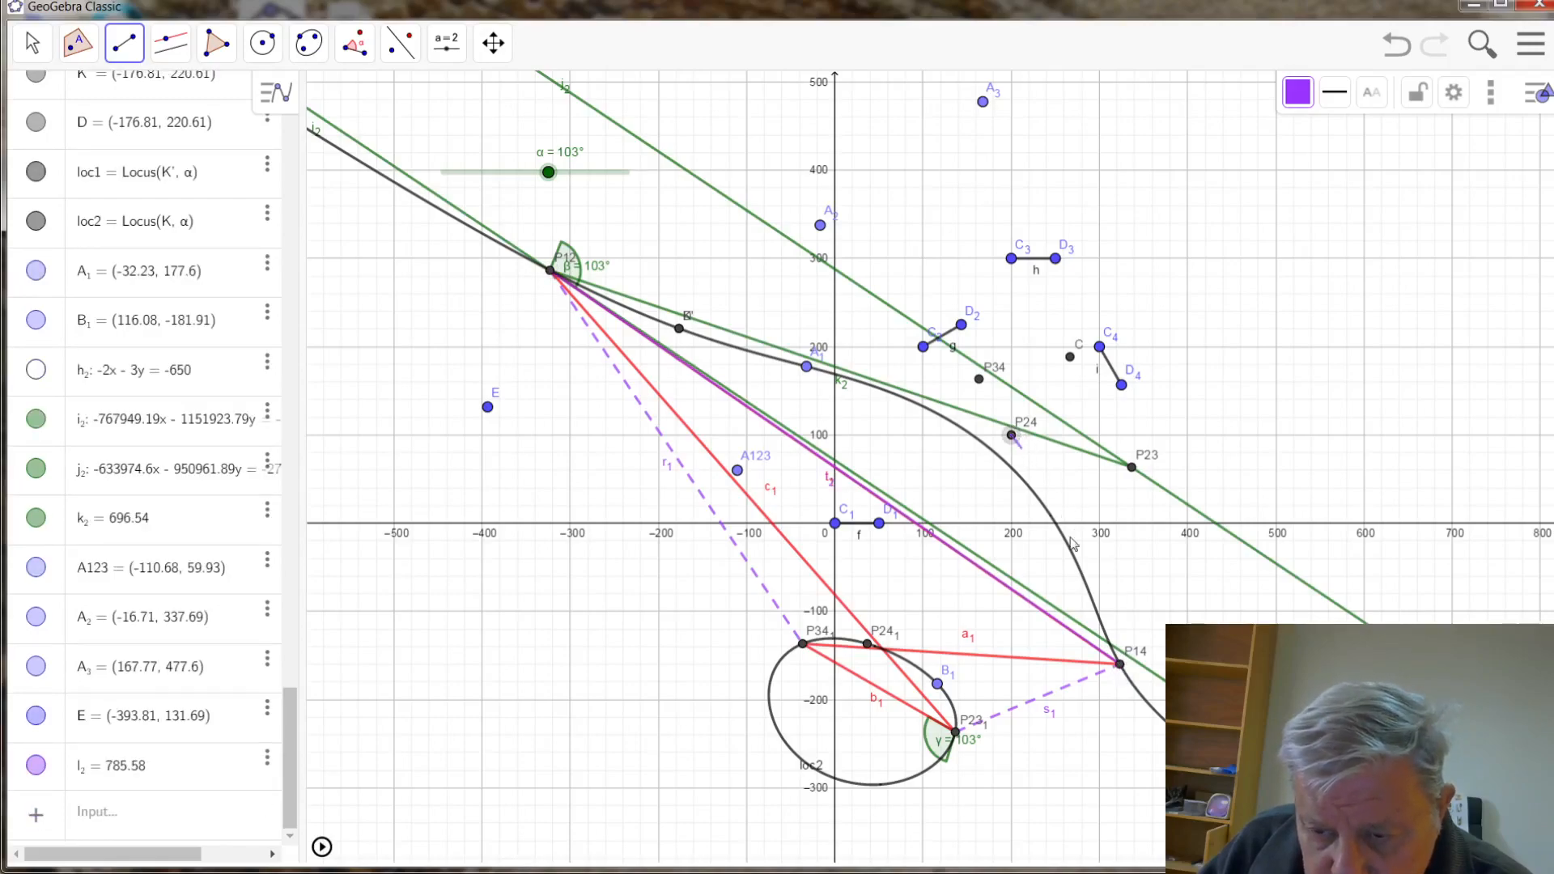
click(1120, 667)
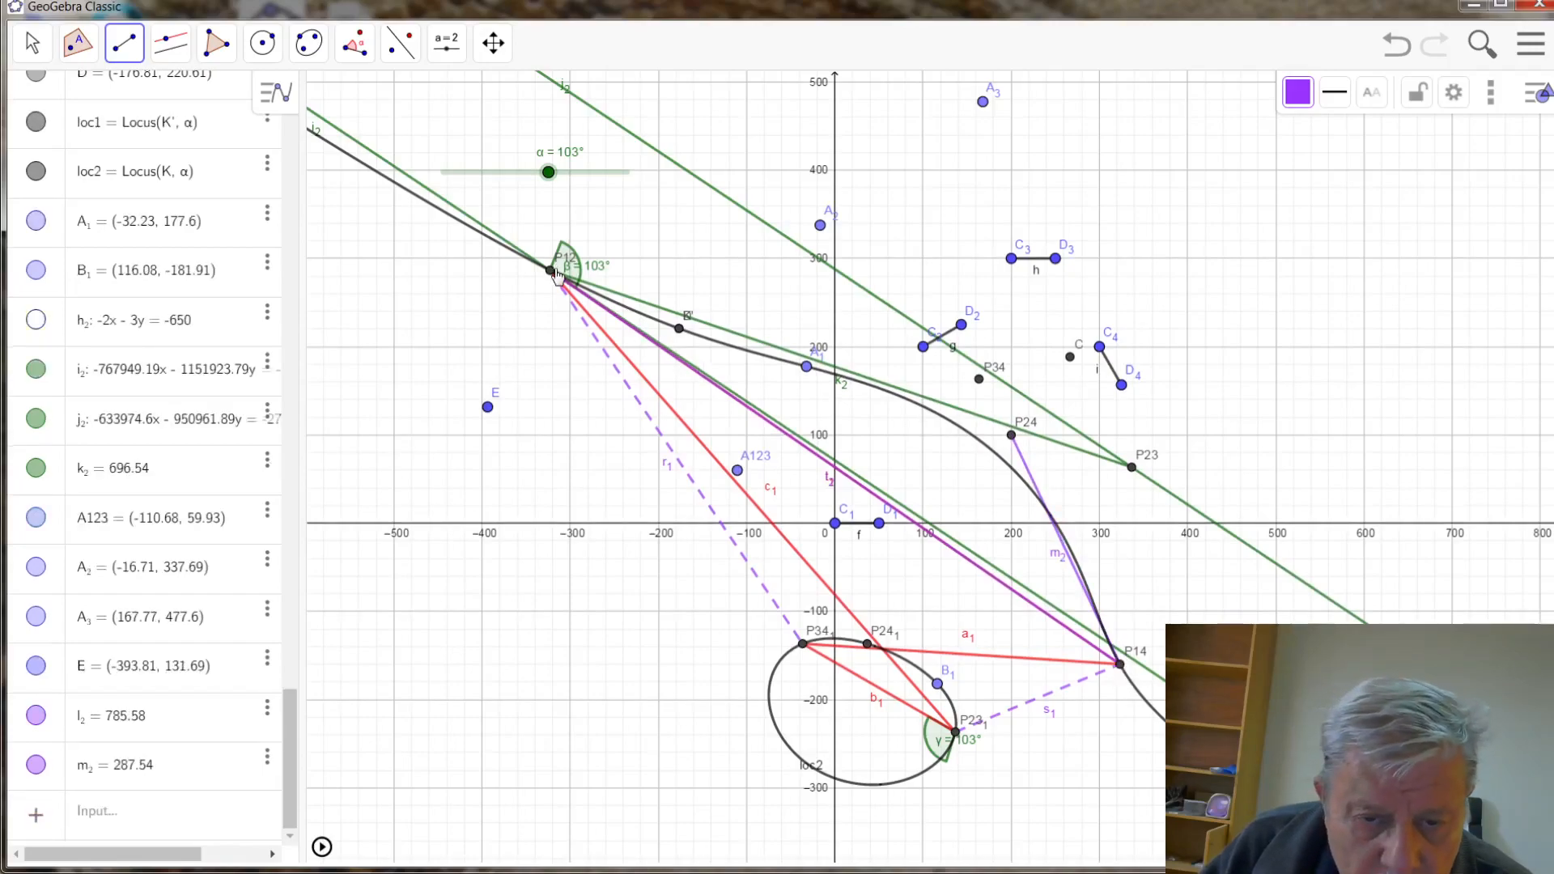
click(550, 272)
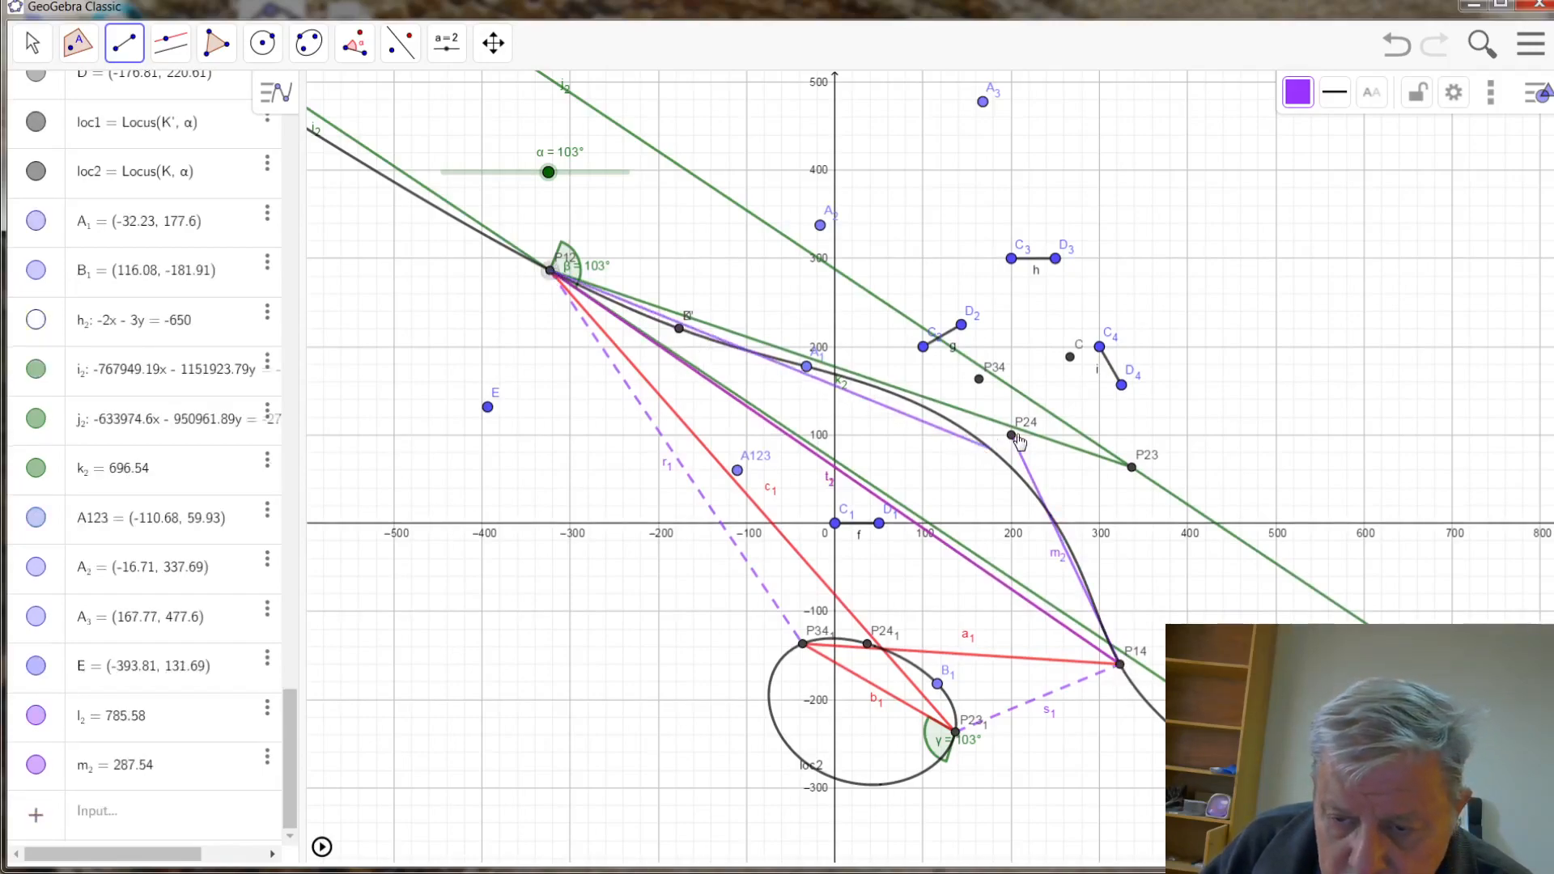
click(1013, 437)
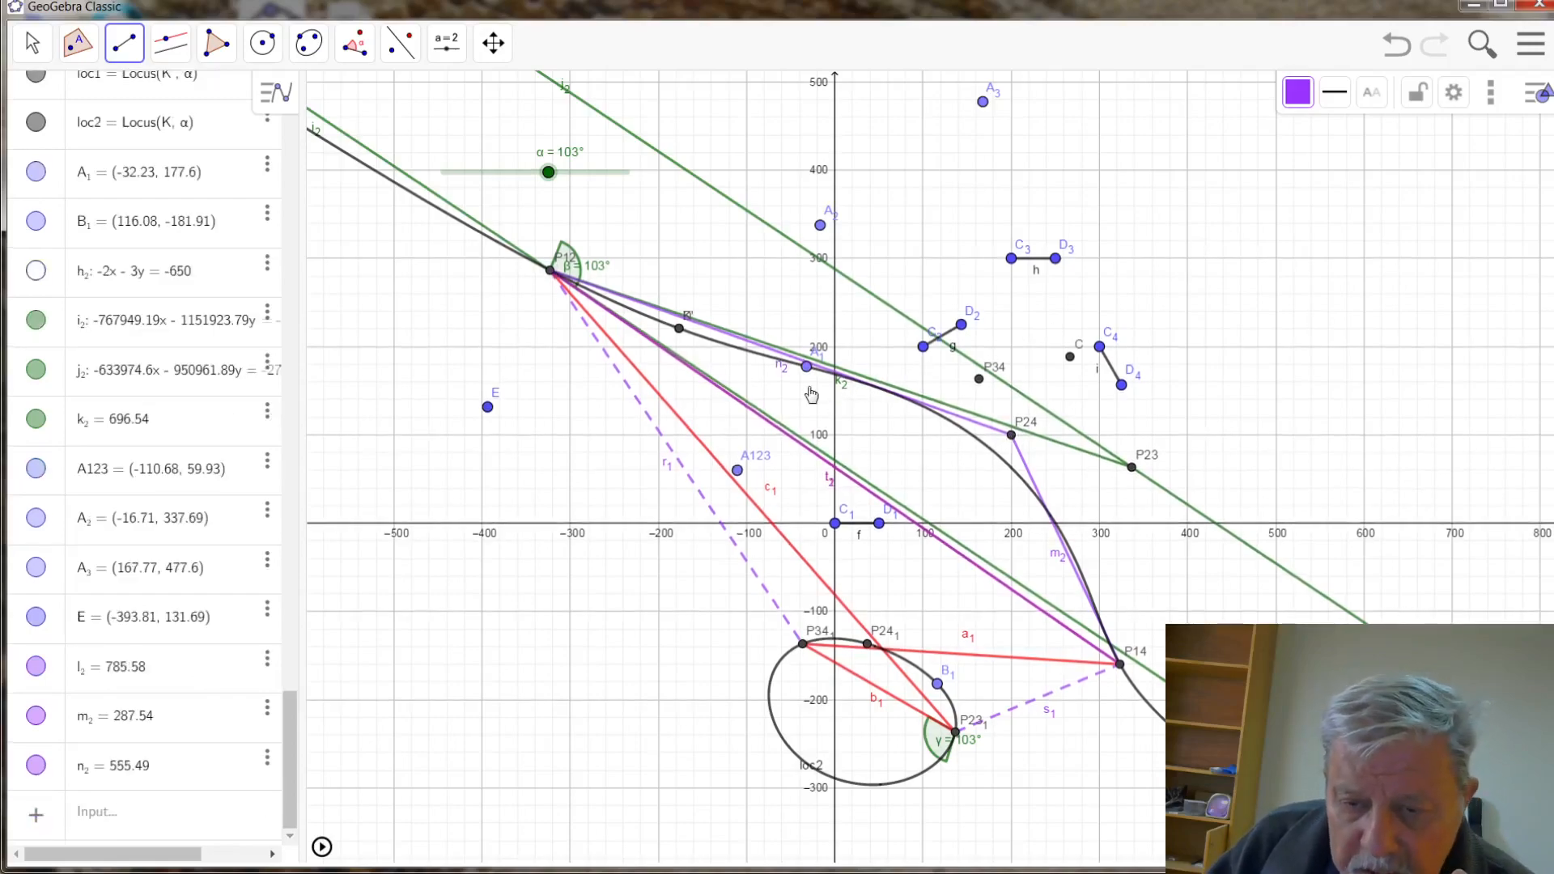
- Examine the area around A₁, A123 and the segments joining poles P12, P24 and P14
scroll(800, 408, up, 1)
scroll(805, 402, up, 1)
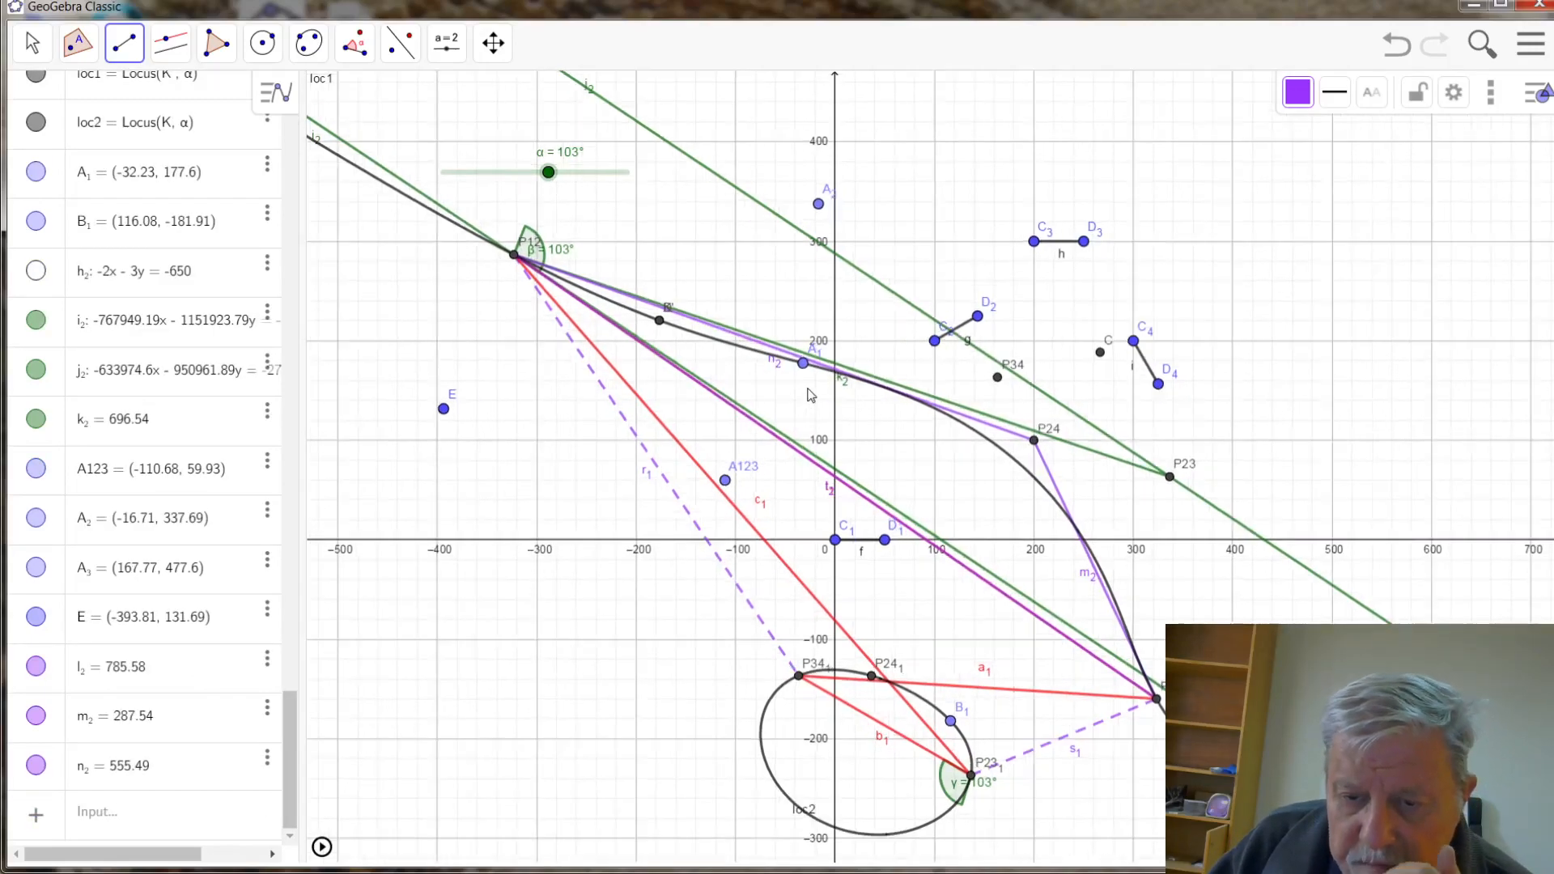
scroll(809, 393, up, 1)
scroll(807, 389, up, 1)
scroll(825, 385, up, 1)
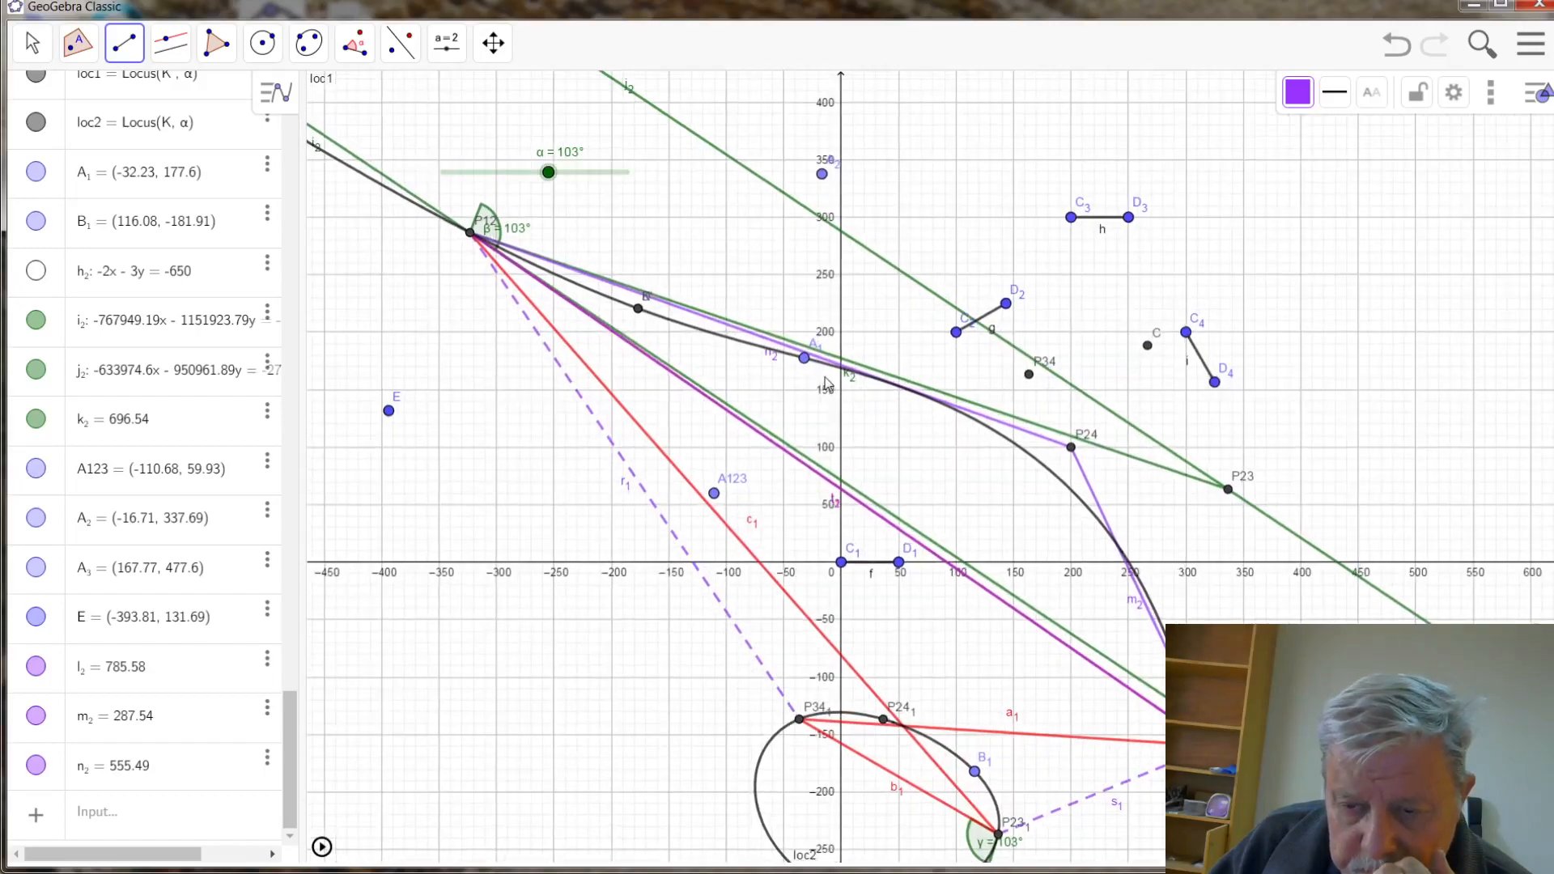
scroll(827, 384, up, 1)
scroll(818, 383, up, 1)
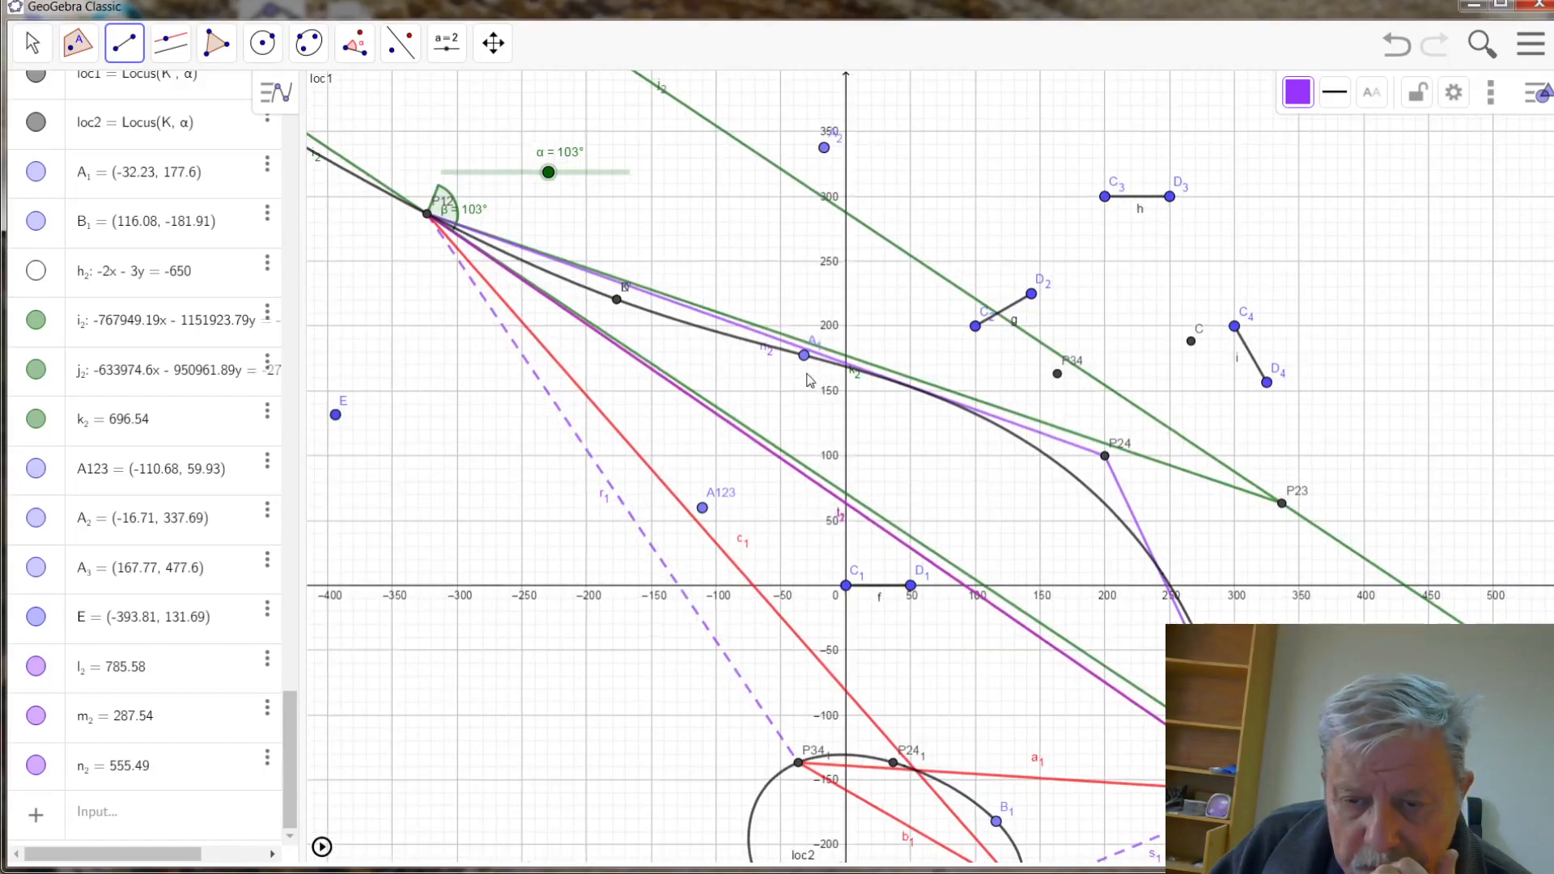
scroll(820, 366, up, 1)
scroll(807, 361, up, 3)
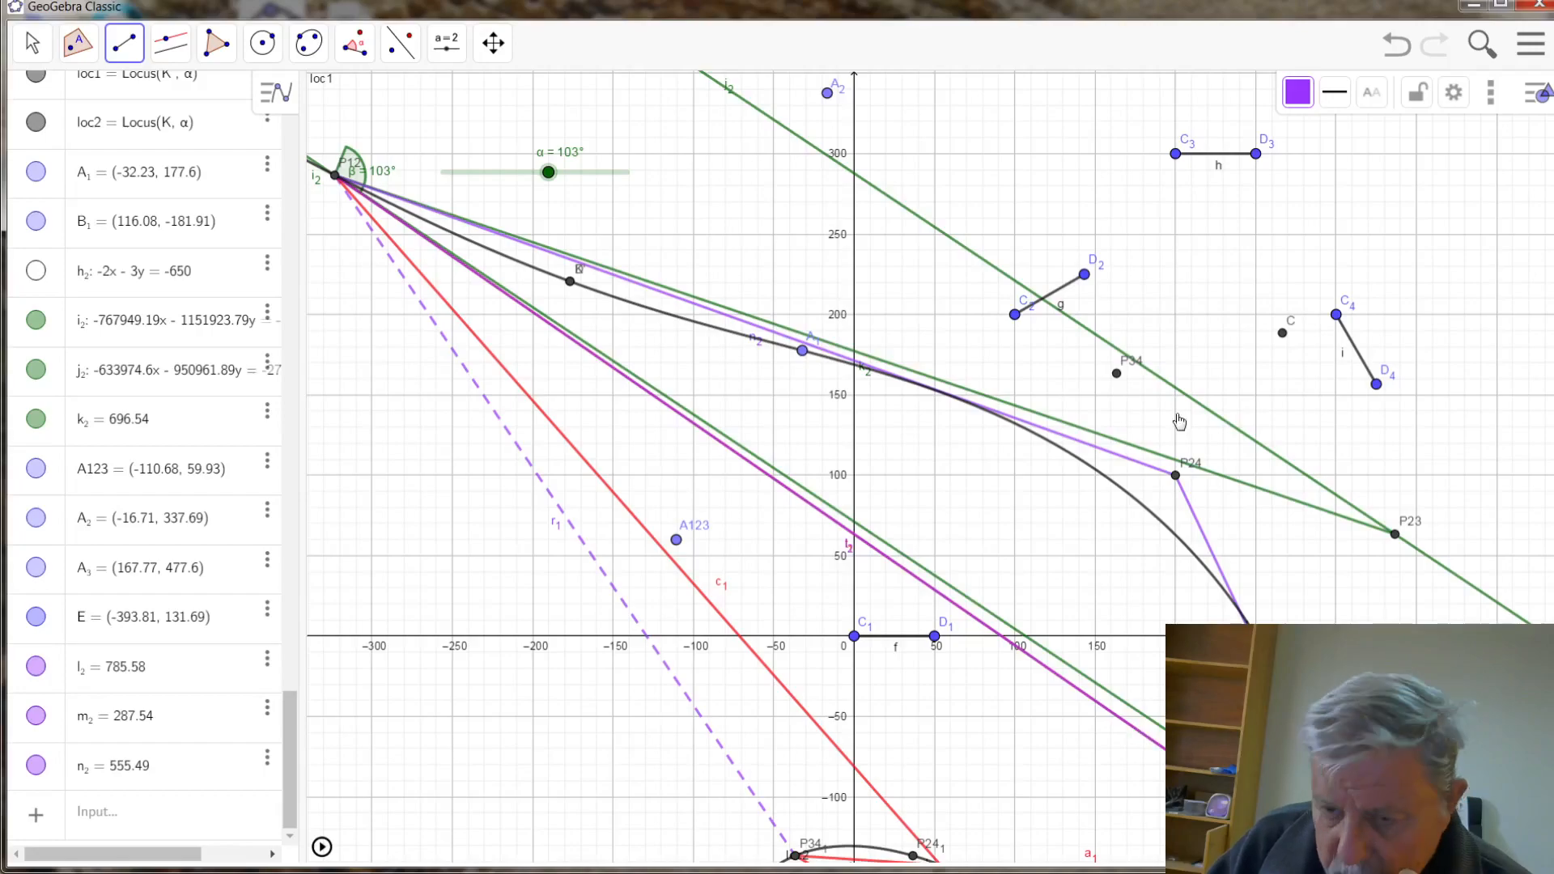
click(32, 42)
click(397, 424)
drag(396, 424, 360, 314)
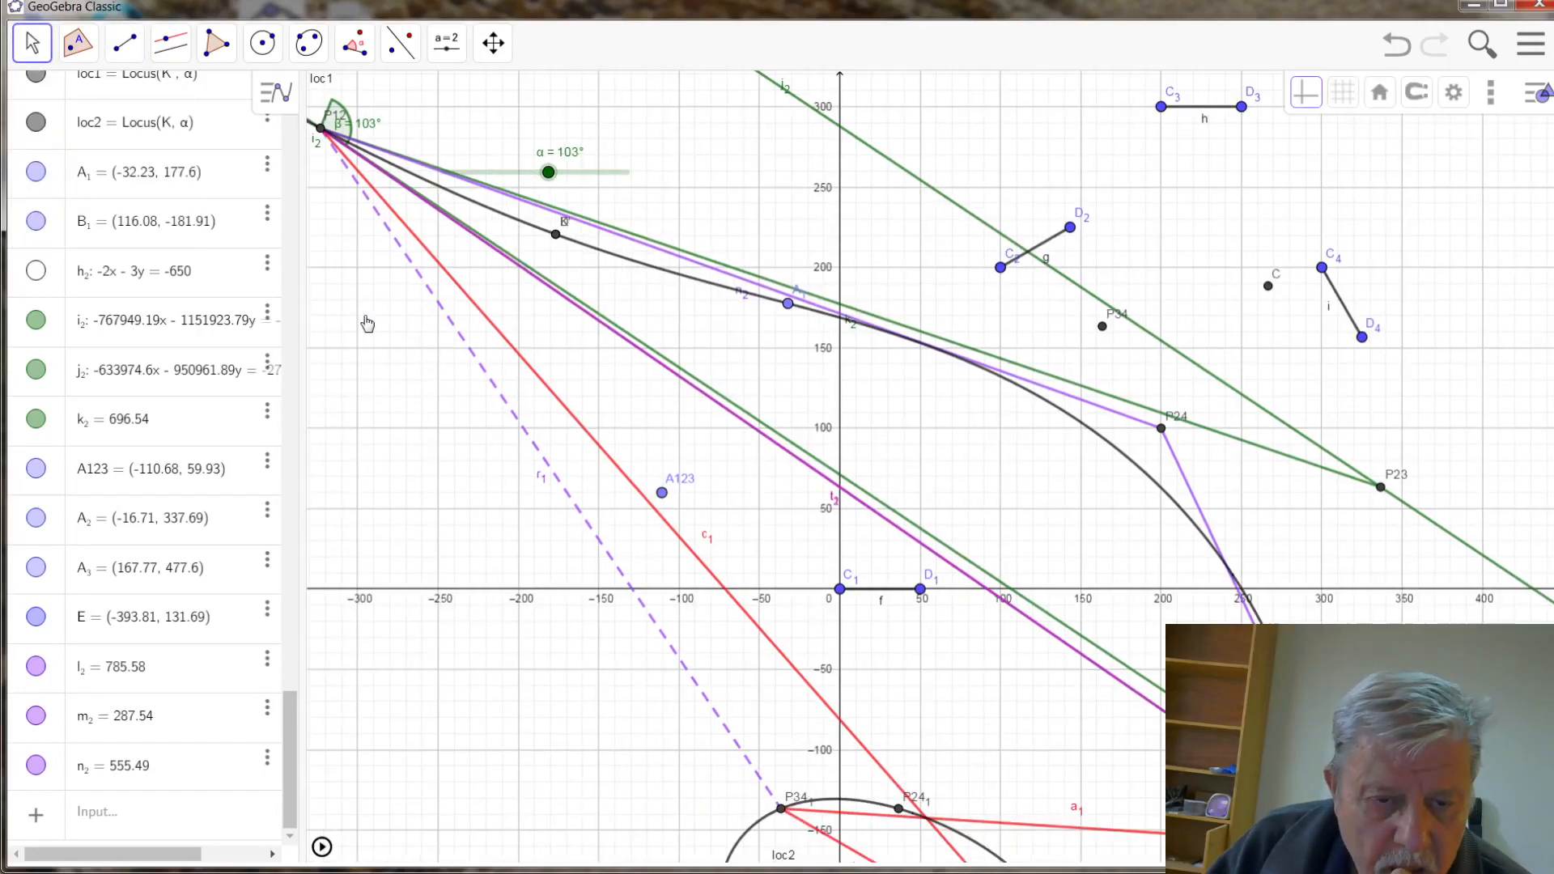
scroll(407, 370, down, 1)
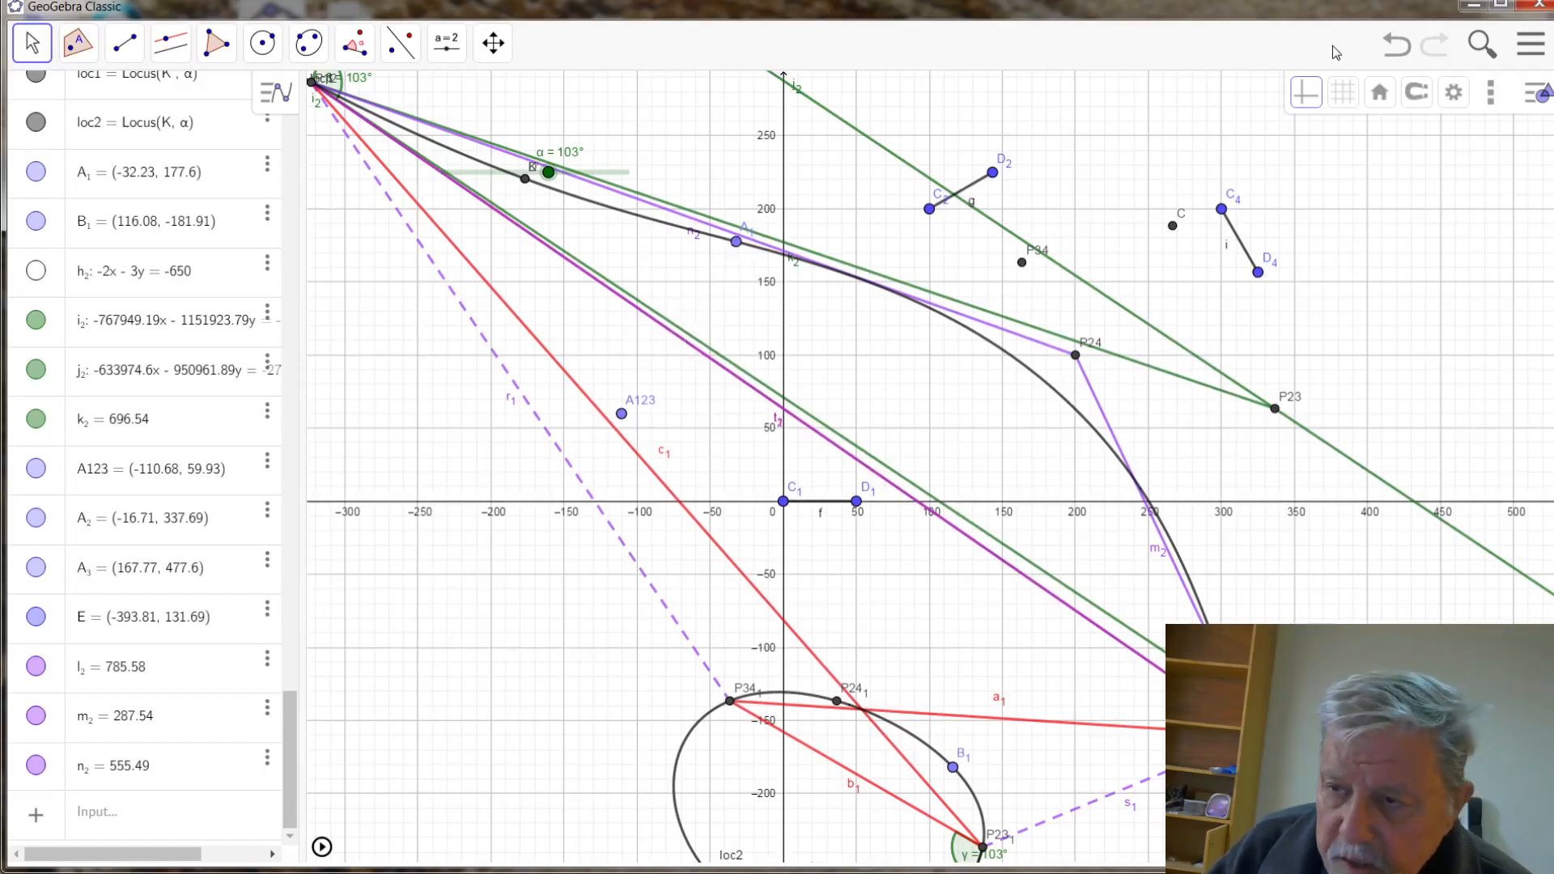
- Reflect point A₁ about the purple segment between P12 and P14
click(400, 42)
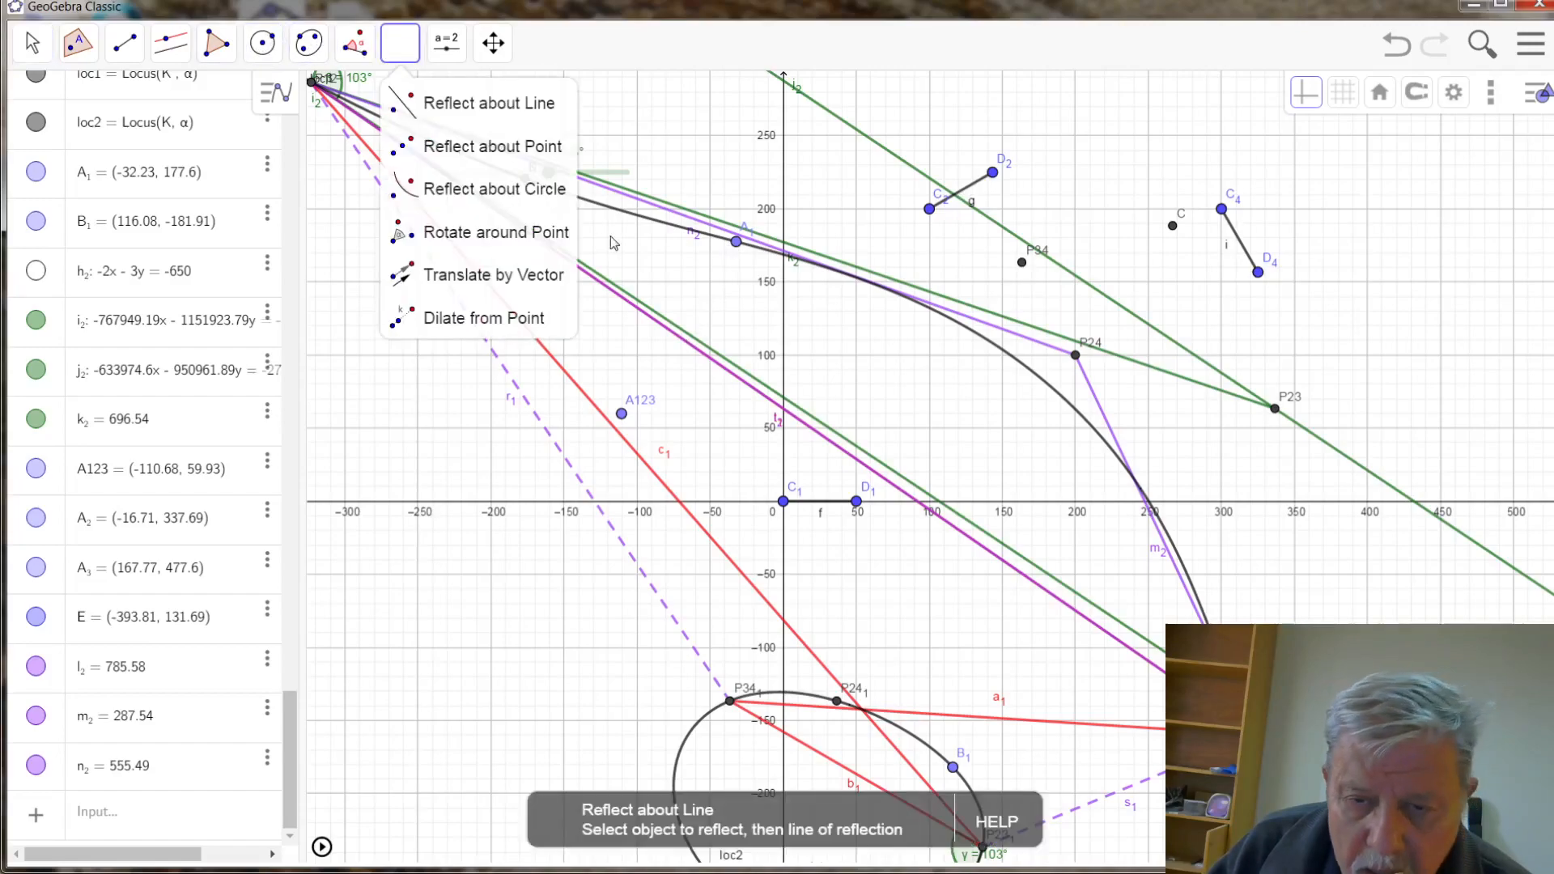
click(737, 243)
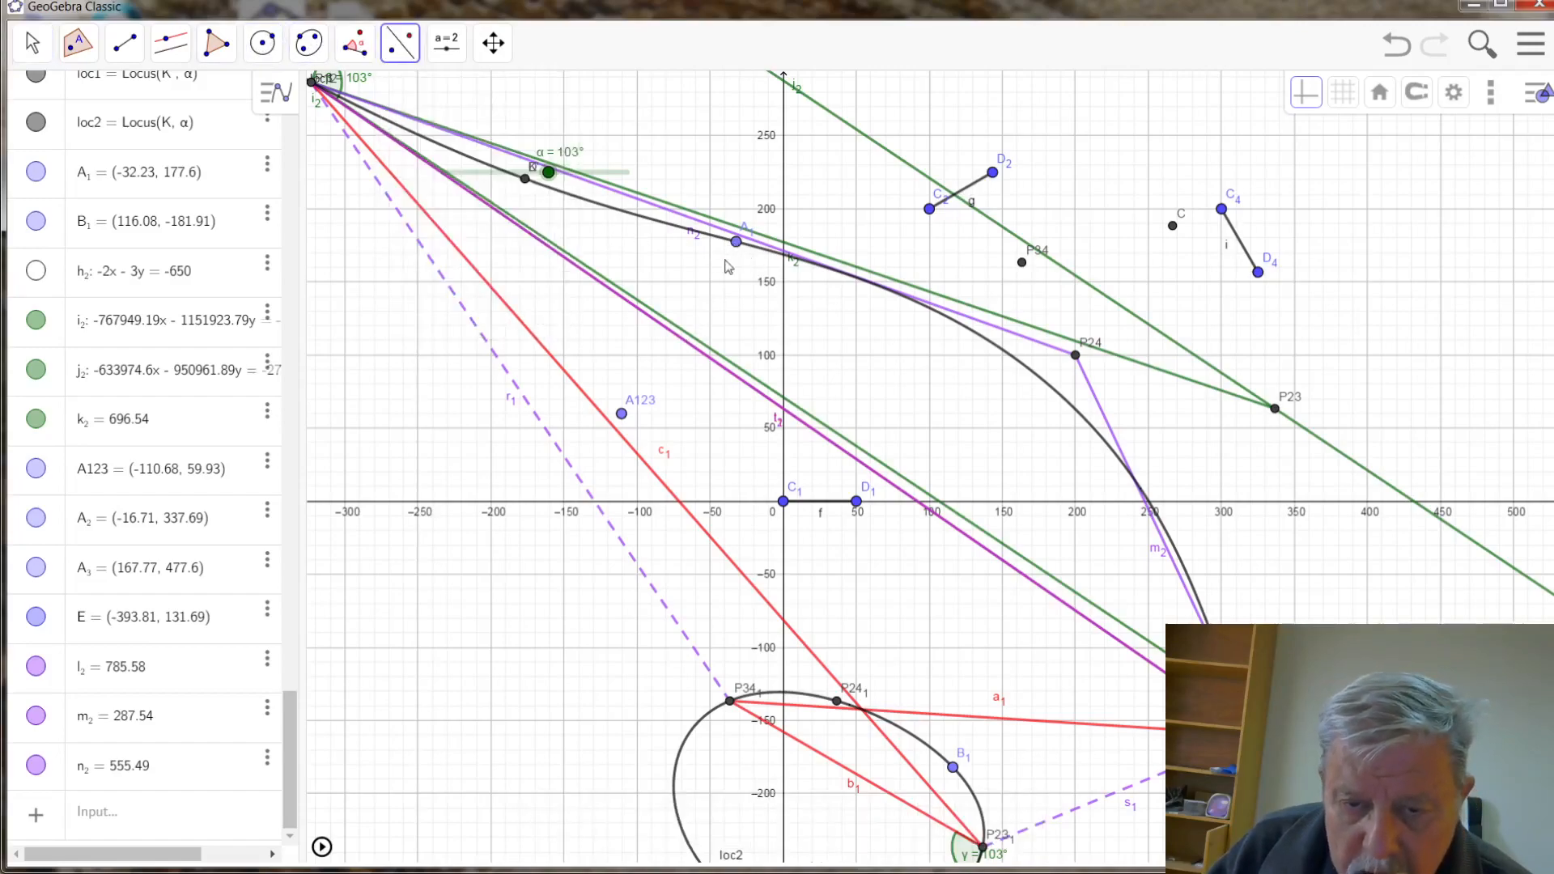
click(694, 348)
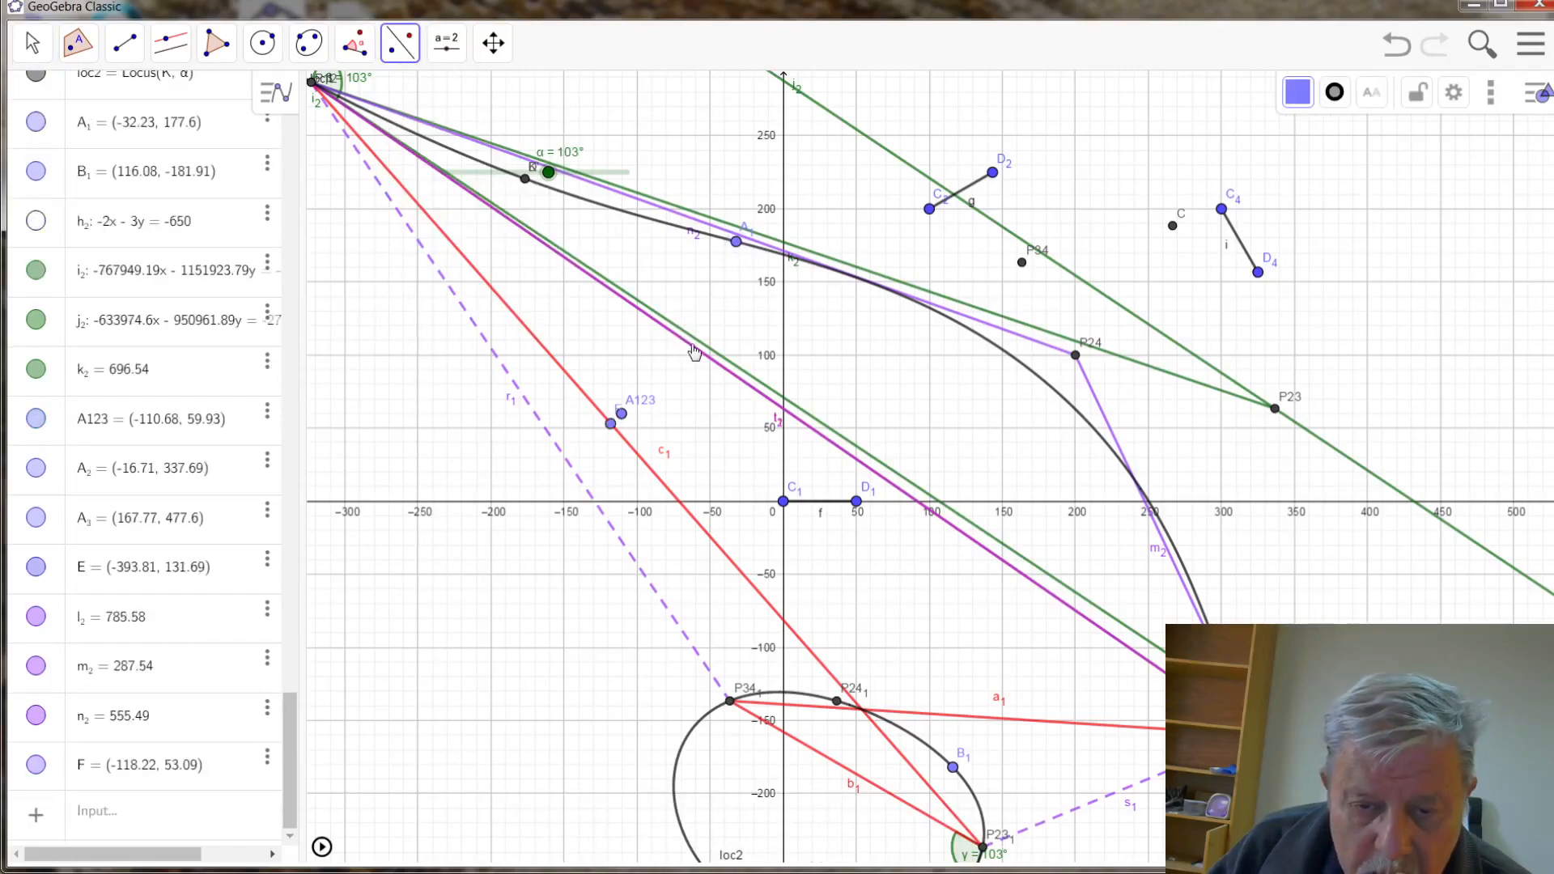
- Rename the reflection of A₁ about the P12–P14 segment as A124
right_click(611, 424)
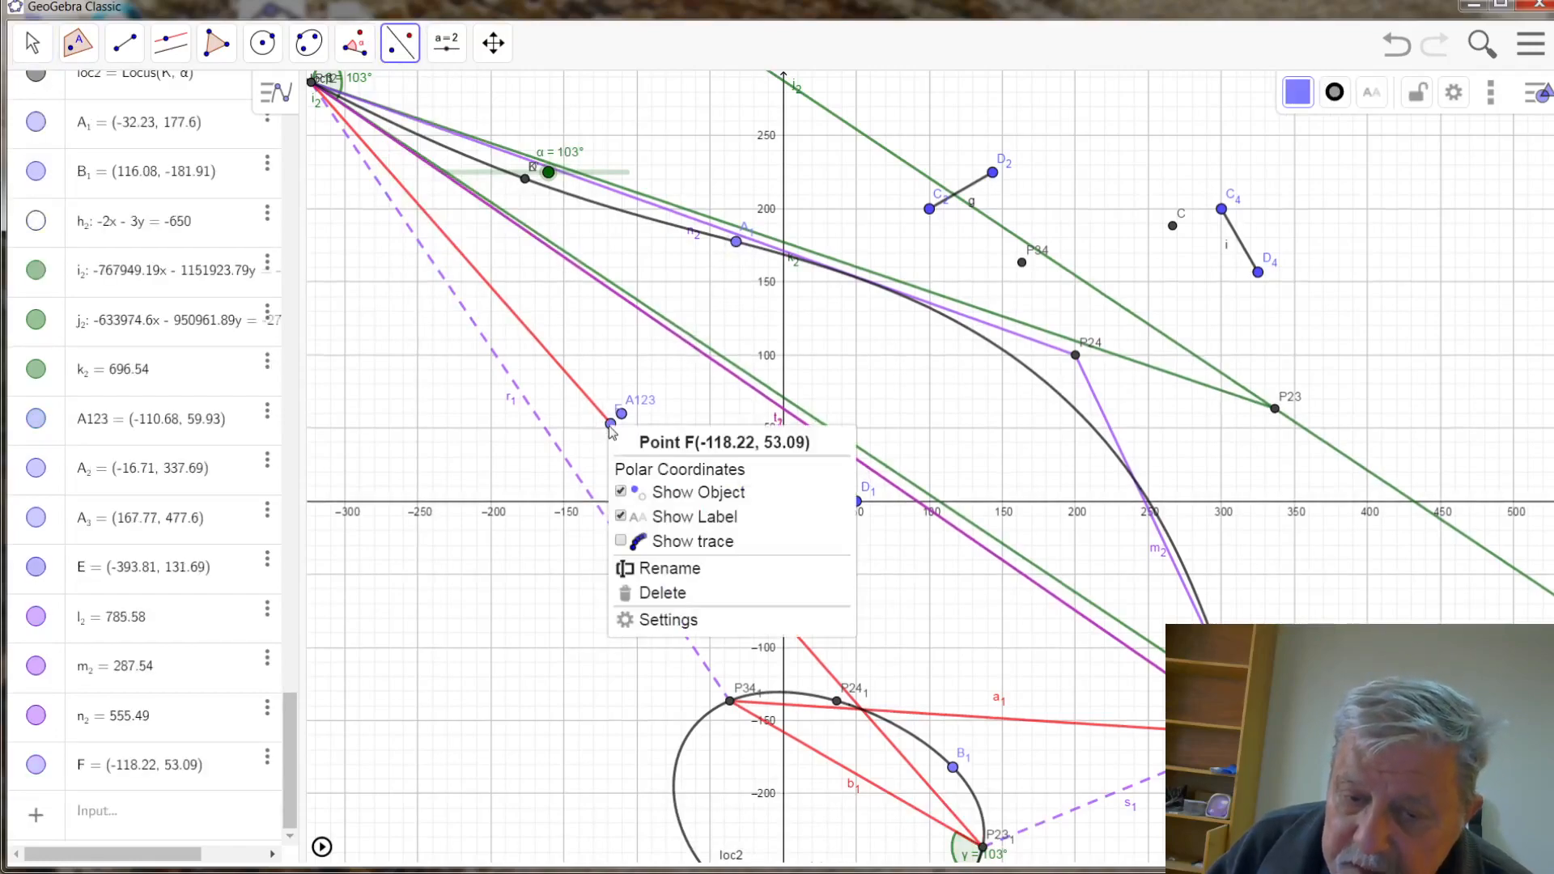
click(663, 568)
double_click(540, 459)
text(124)
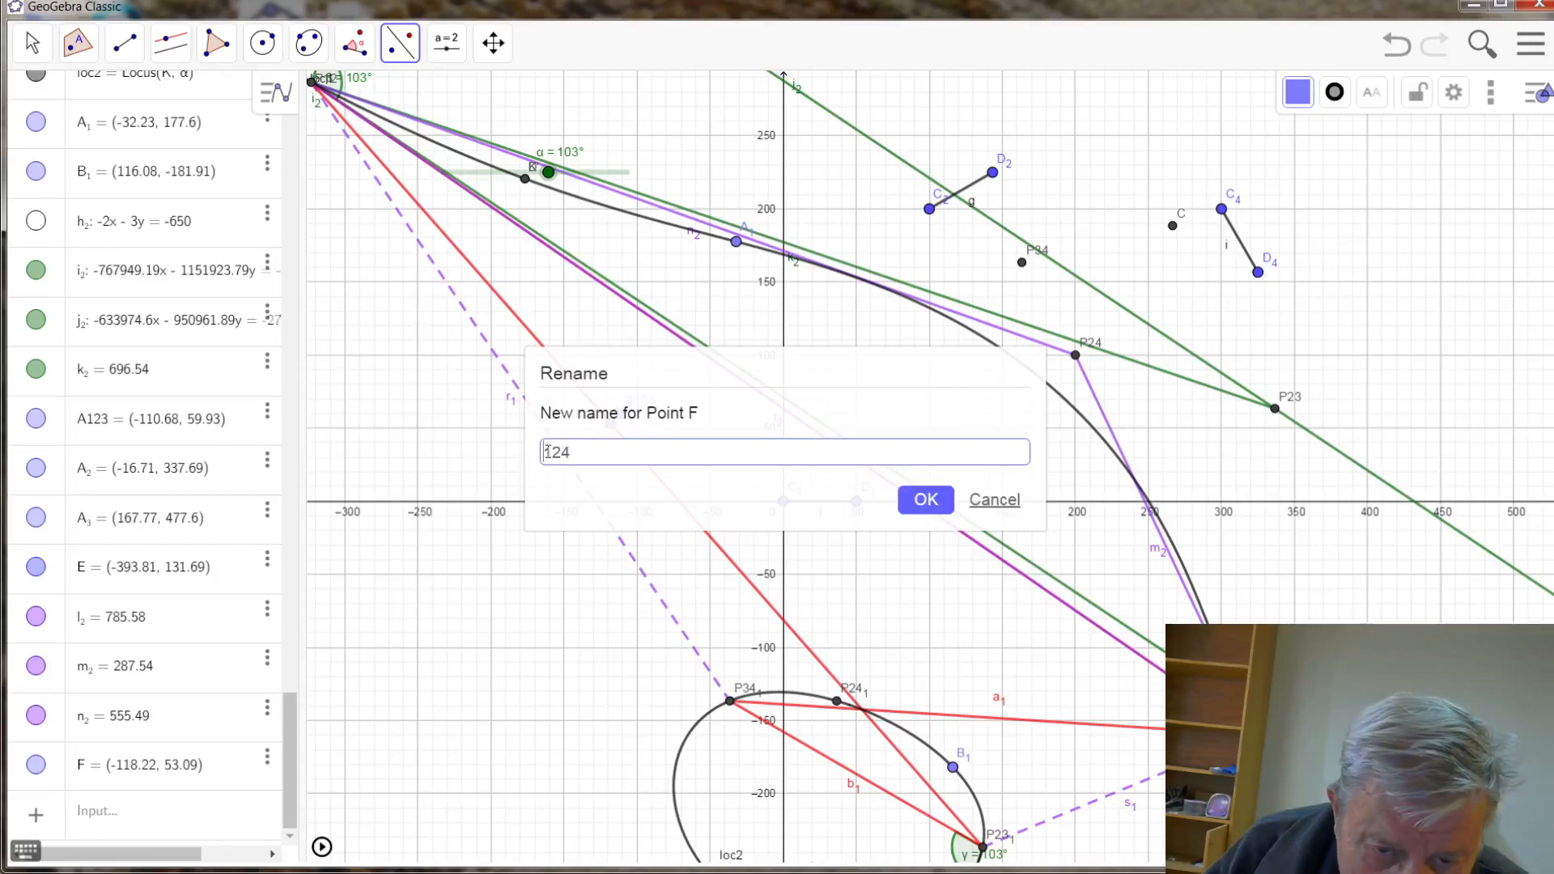
text(A)
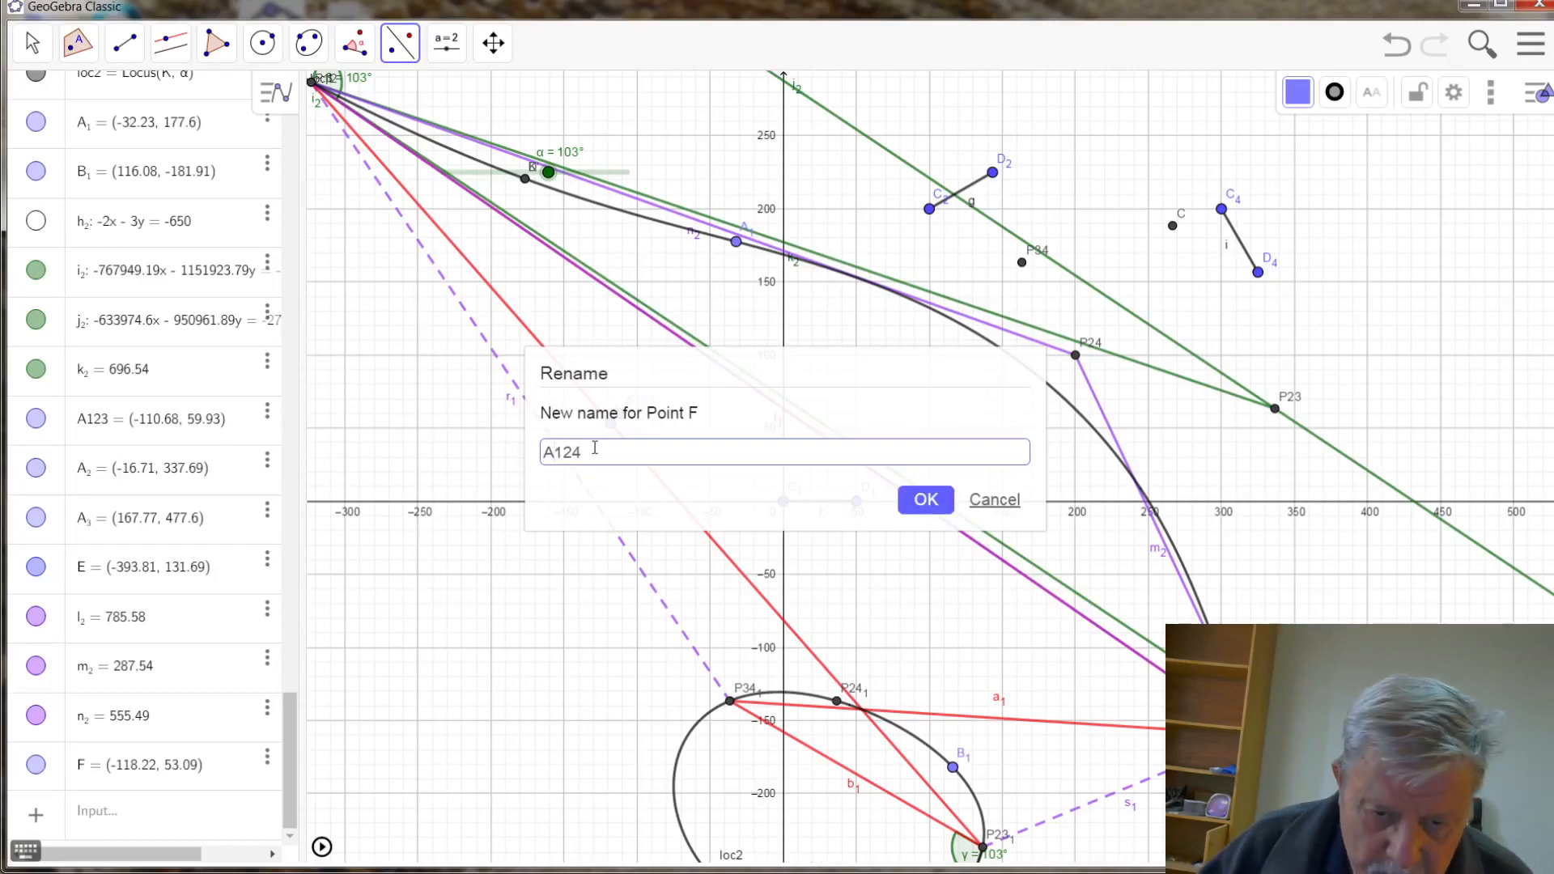
click(927, 501)
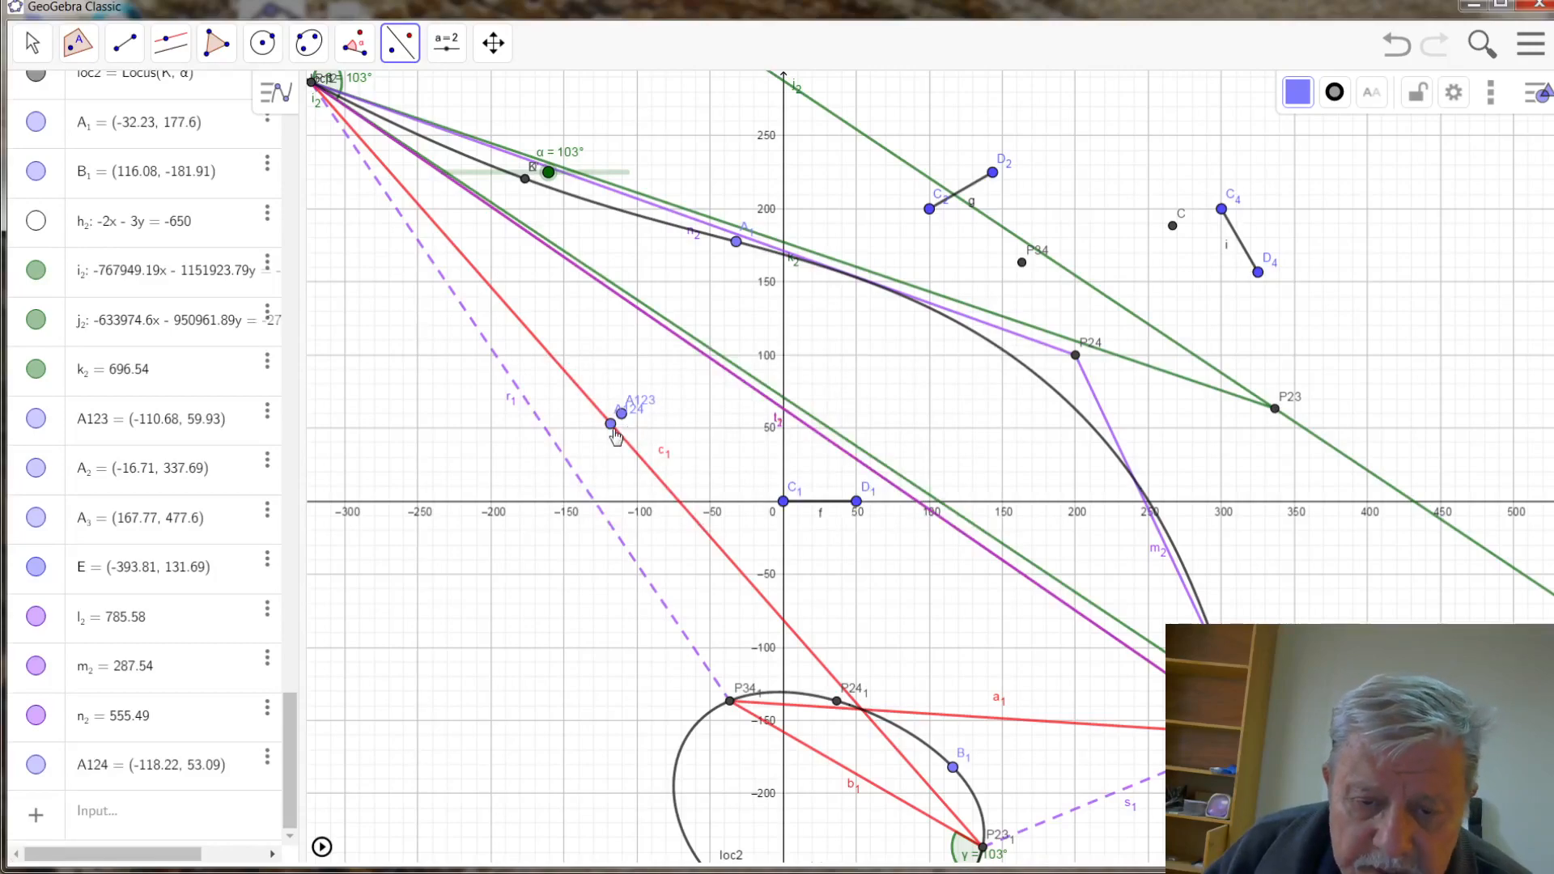
scroll(617, 448, up, 3)
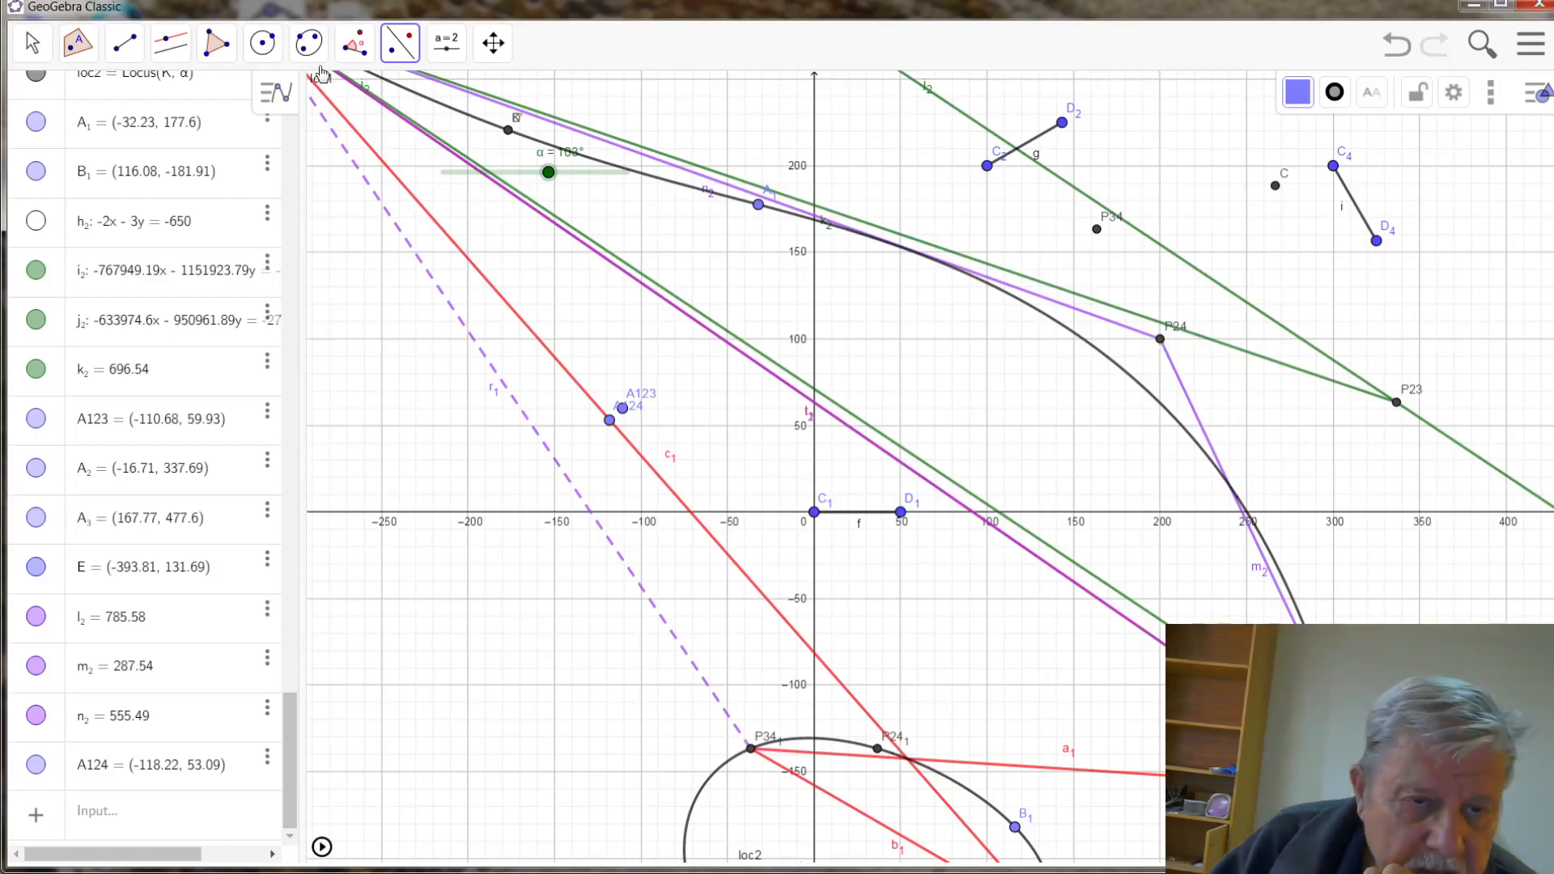
- Reflect point A124 about the purple segment between P24 and P14
click(400, 43)
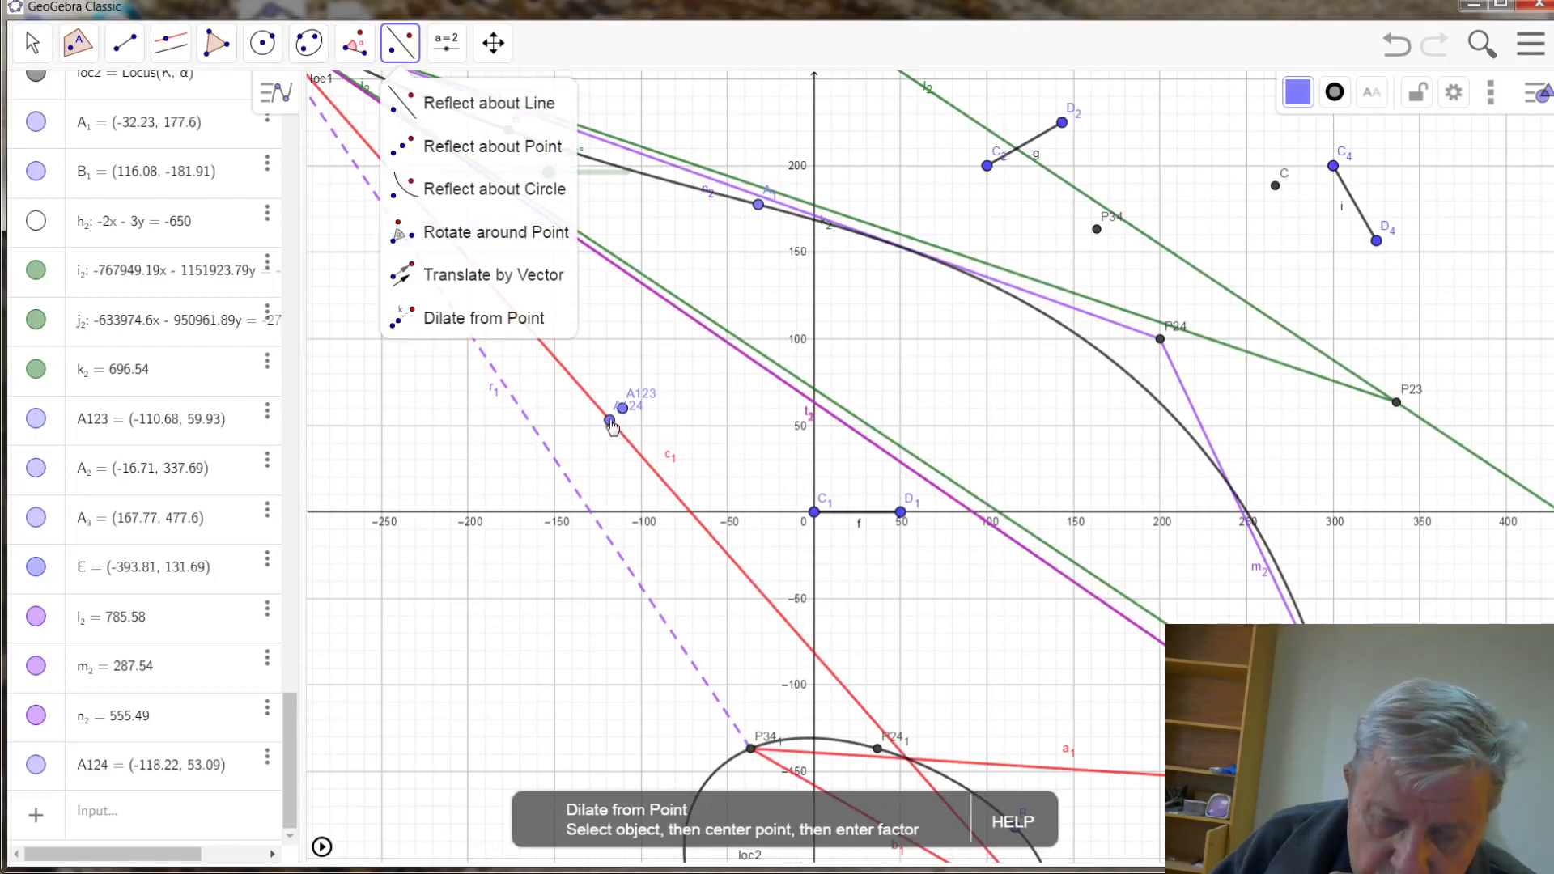
click(612, 422)
click(611, 421)
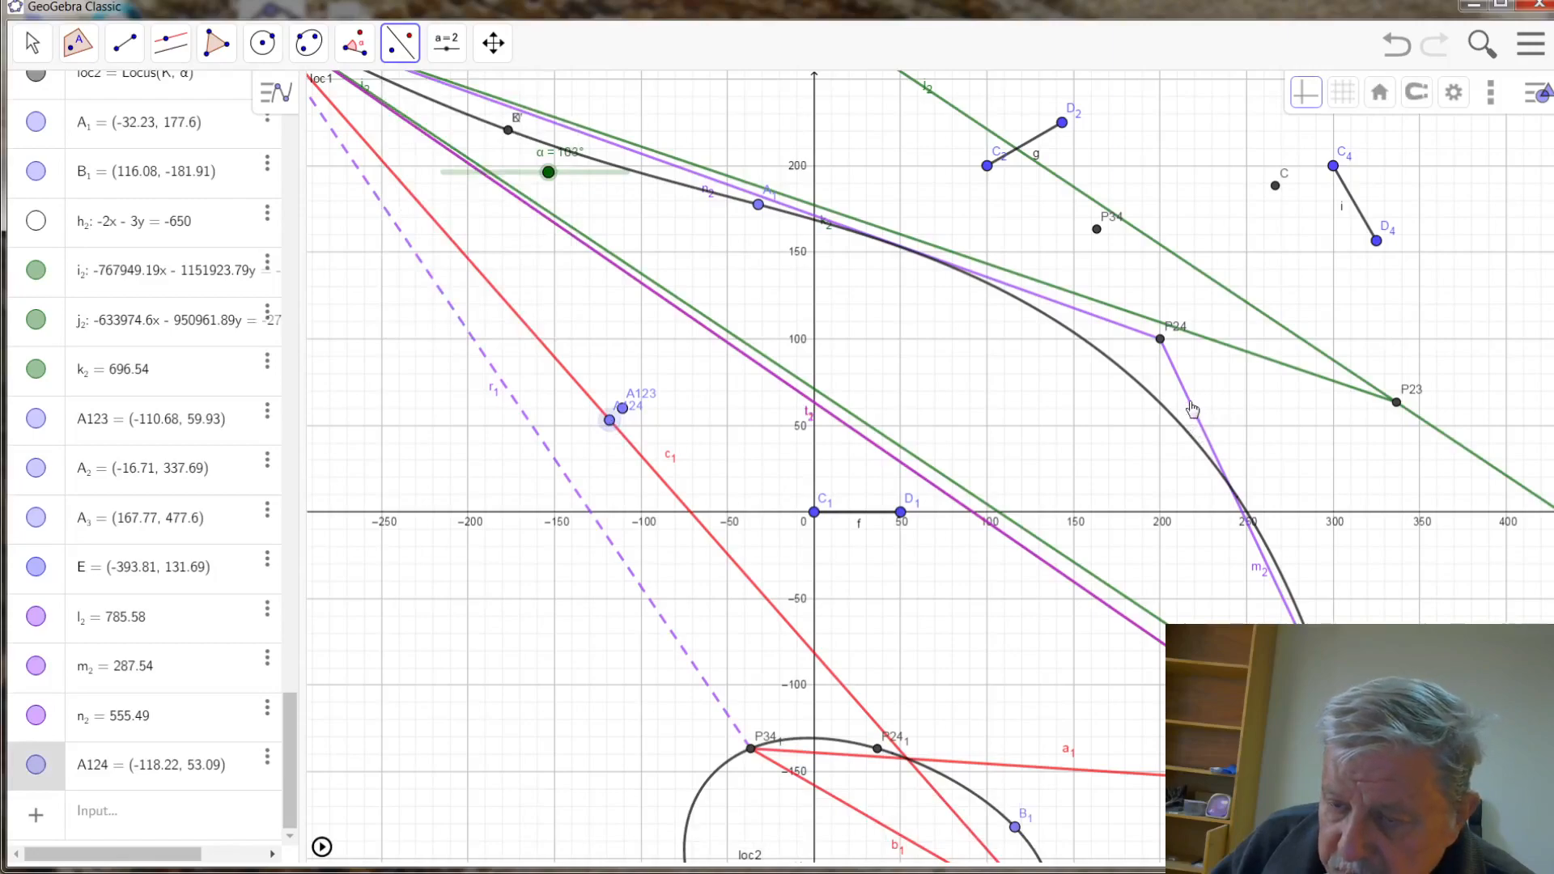
click(1192, 409)
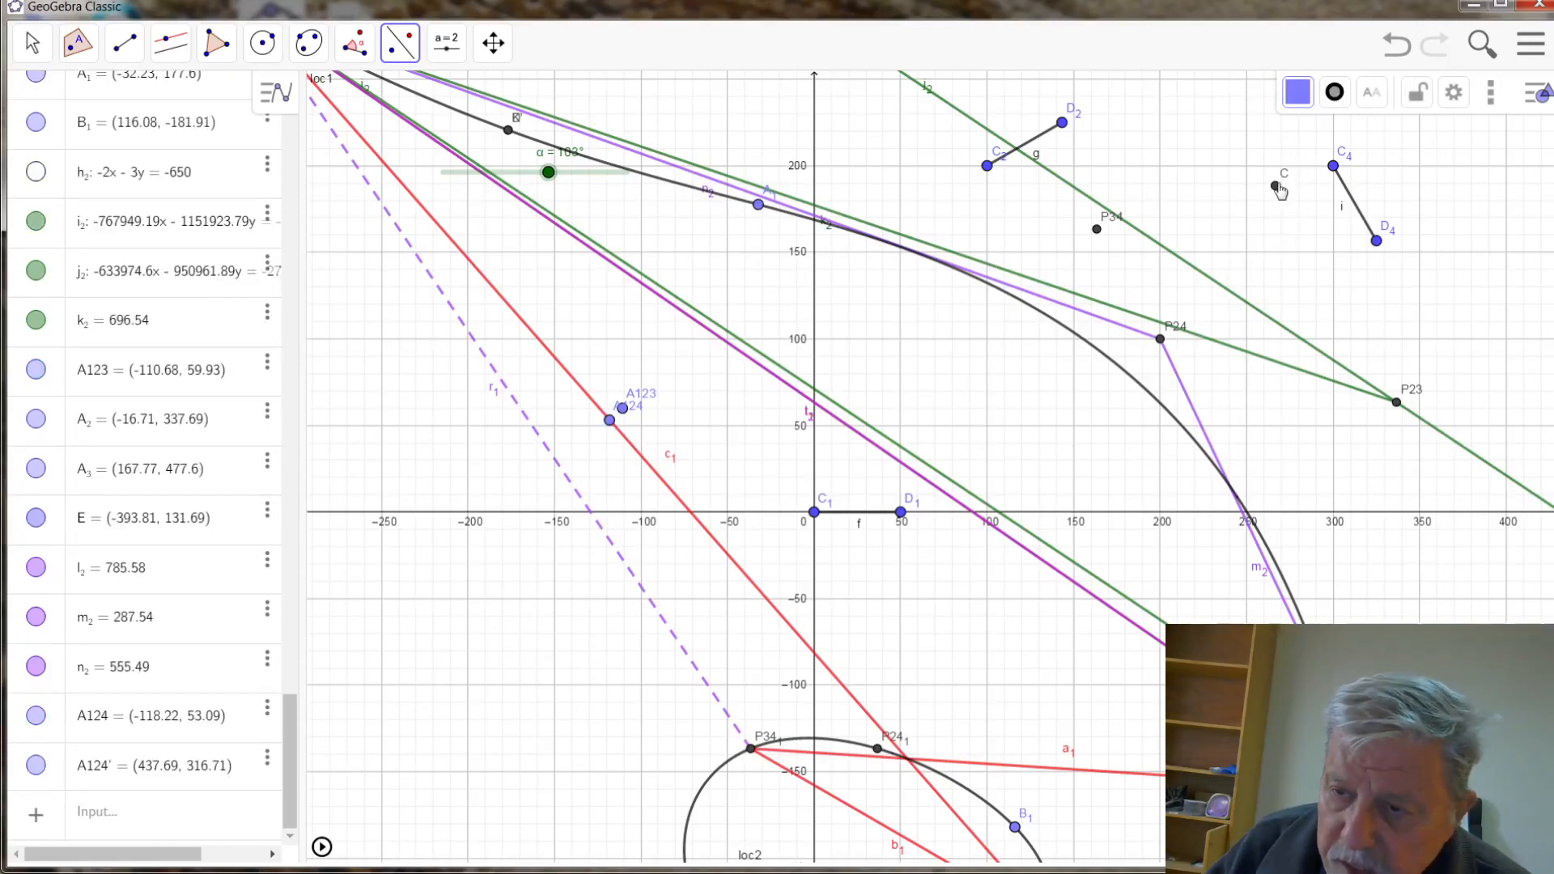
- Rename point C, beside segment C₄D₄, as A_4
right_click(1276, 187)
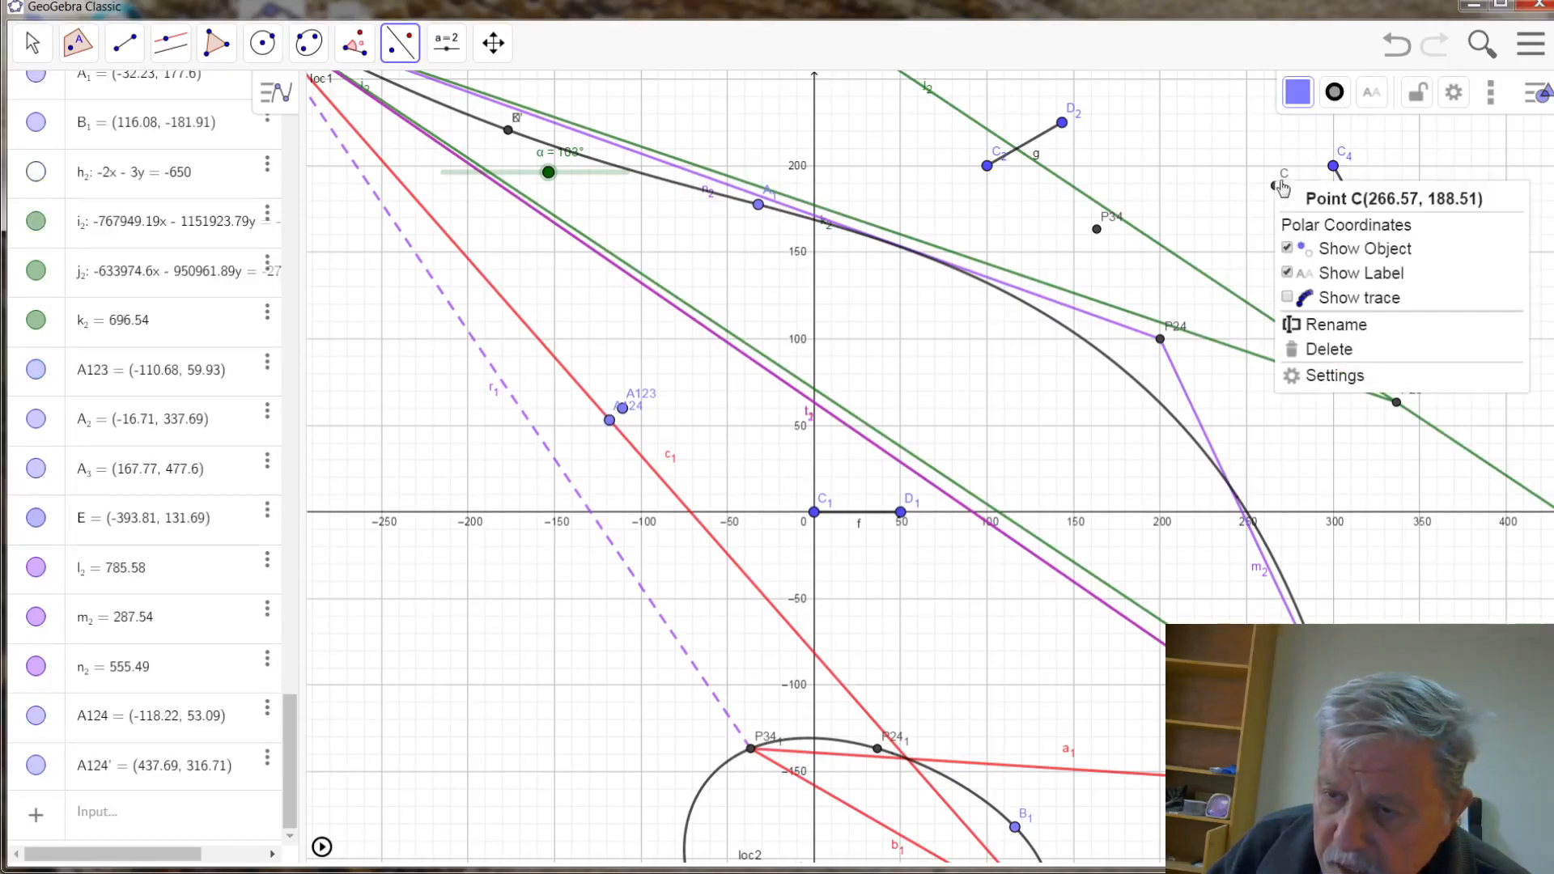
click(1340, 326)
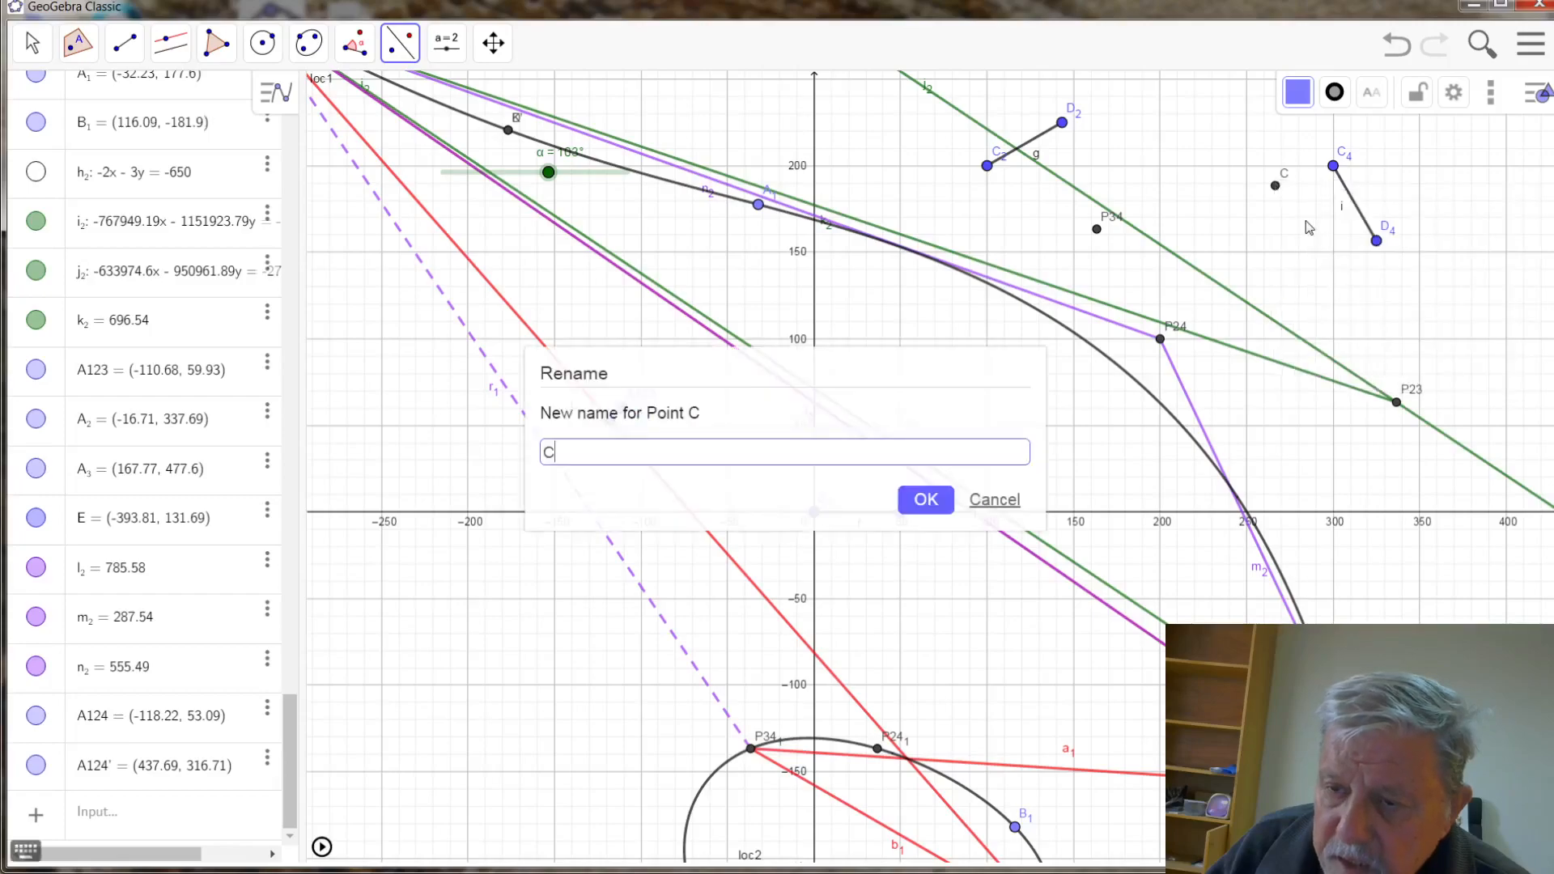
drag(595, 453, 533, 446)
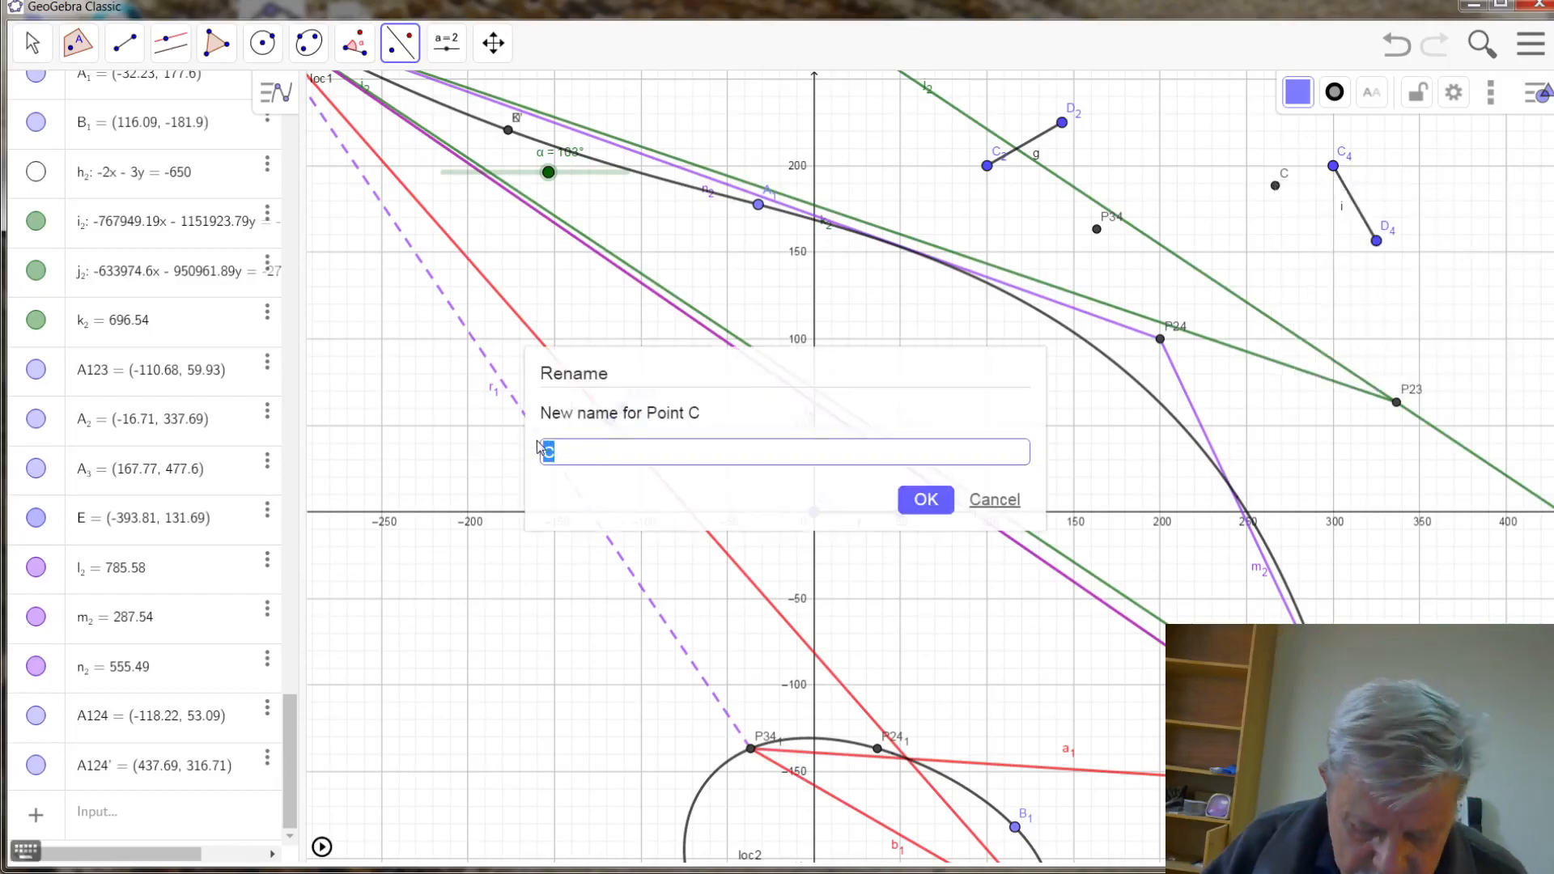
text(A_4)
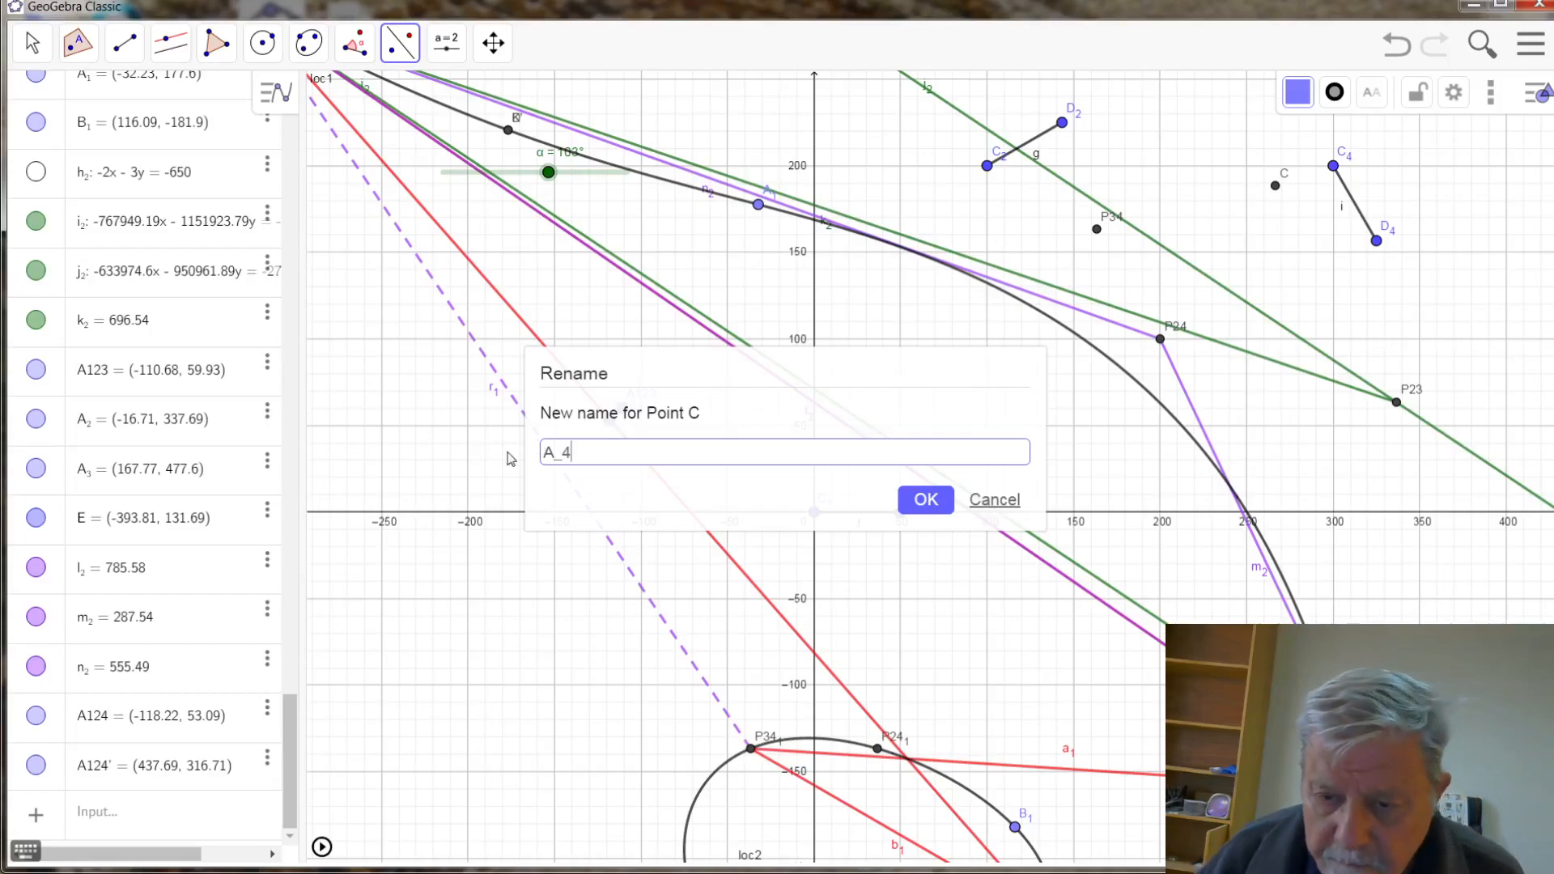
click(933, 498)
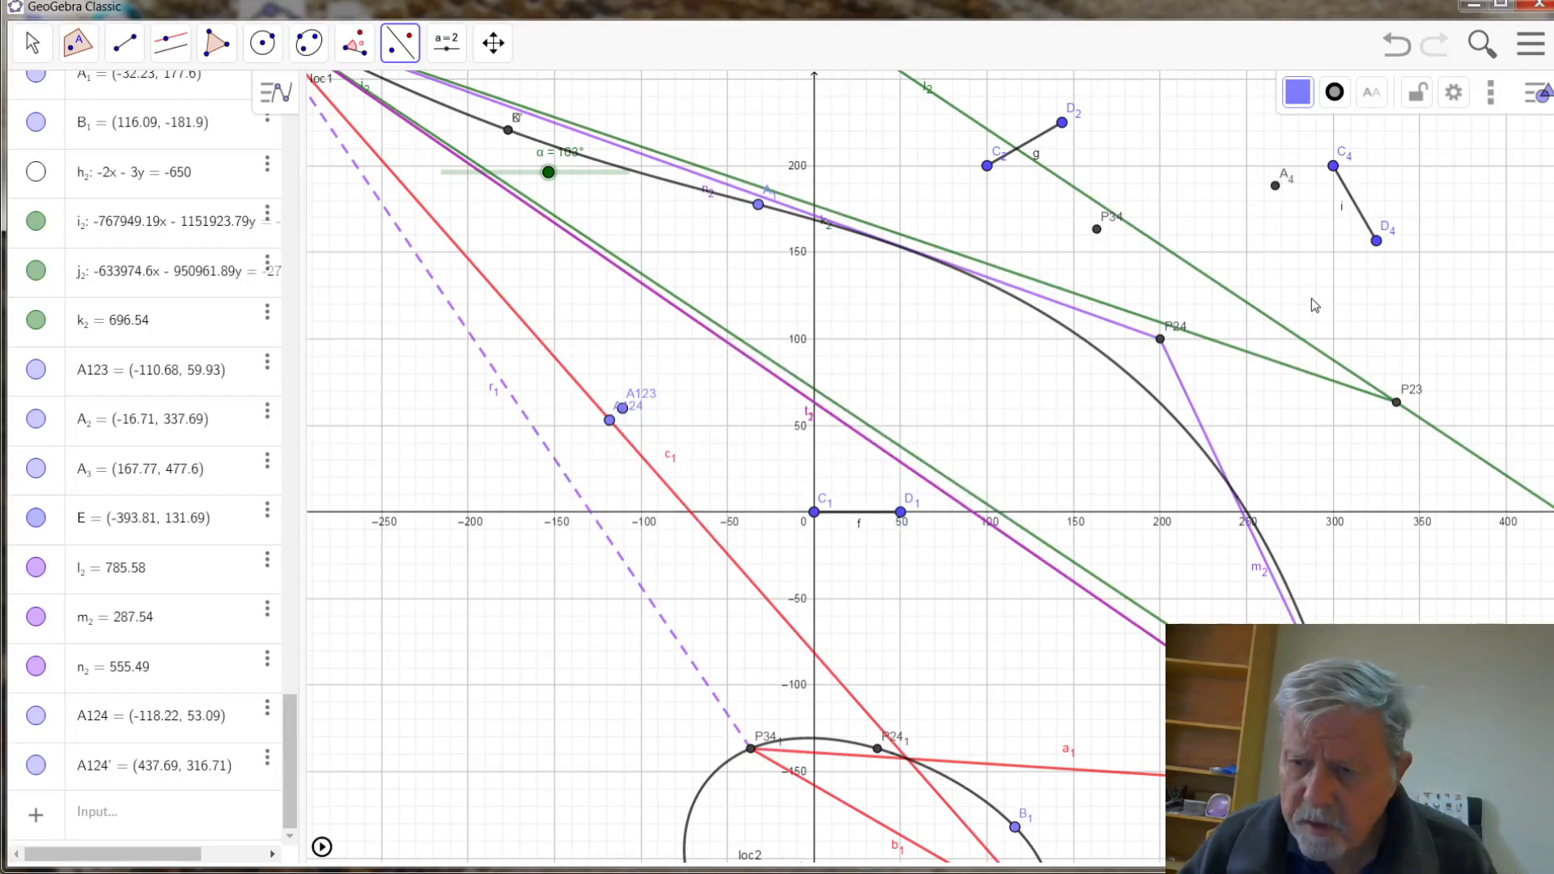
- Try to delete the black point A₄ beside segment C₄D₄
scroll(1311, 307, down, 1)
scroll(1328, 268, down, 1)
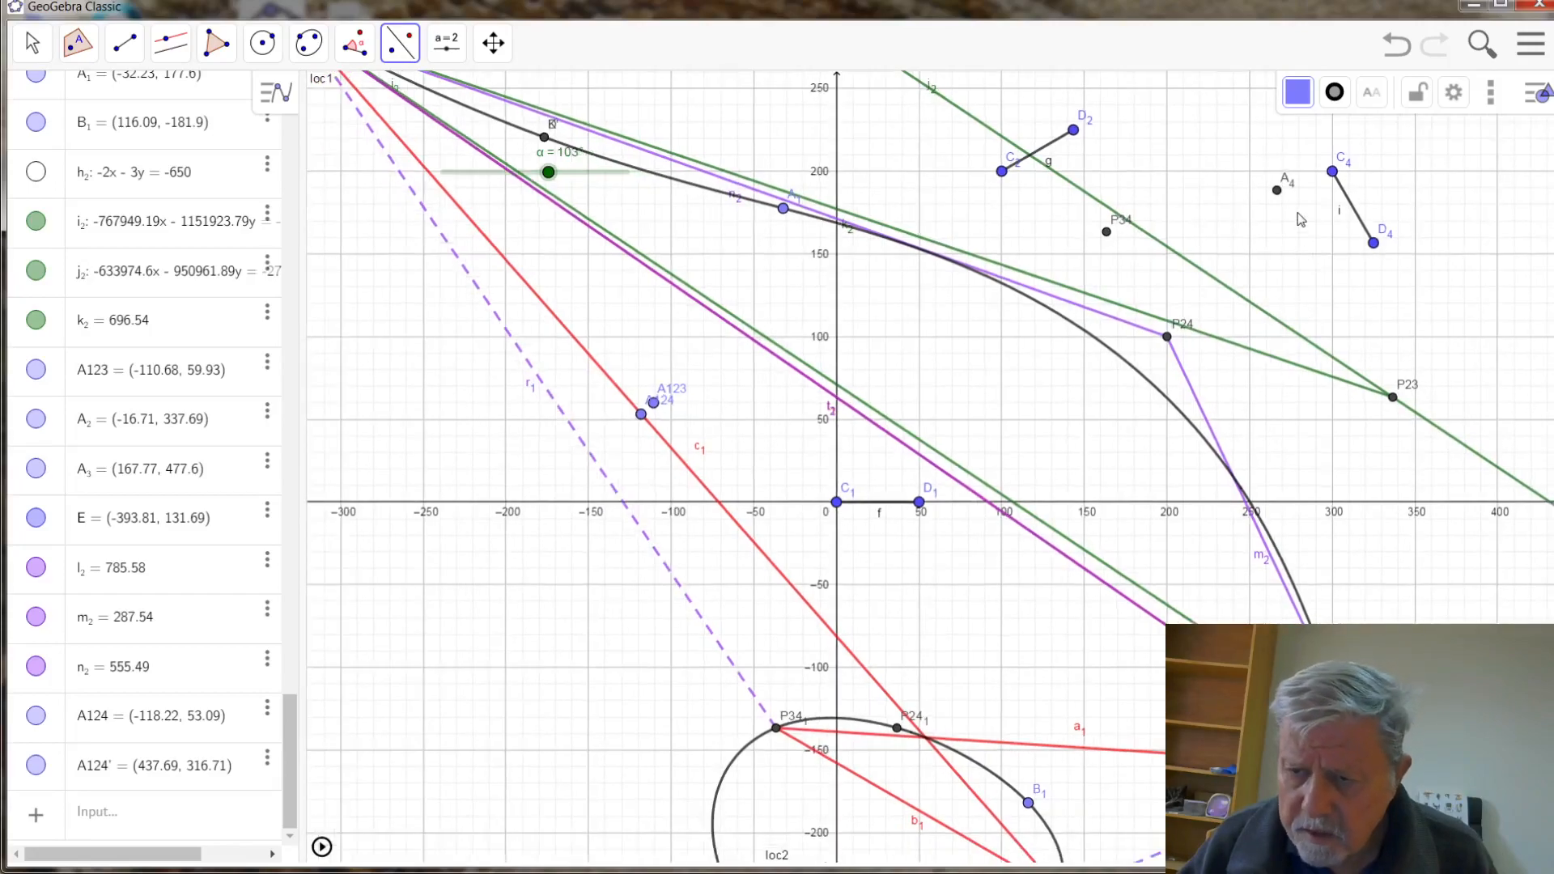
scroll(1300, 214, down, 1)
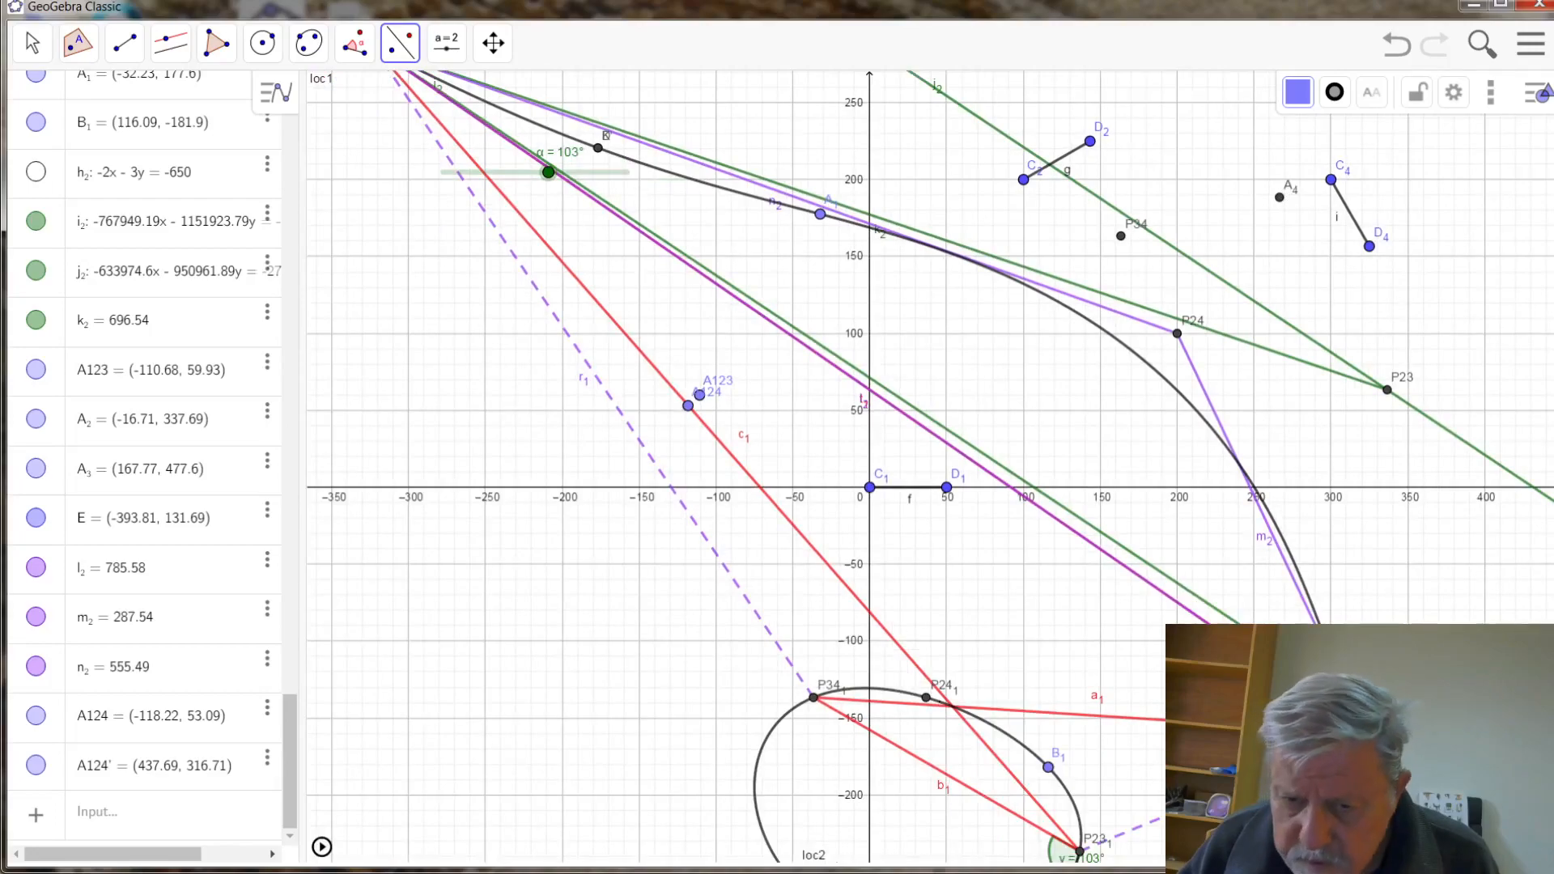
scroll(933, 467, up, 4)
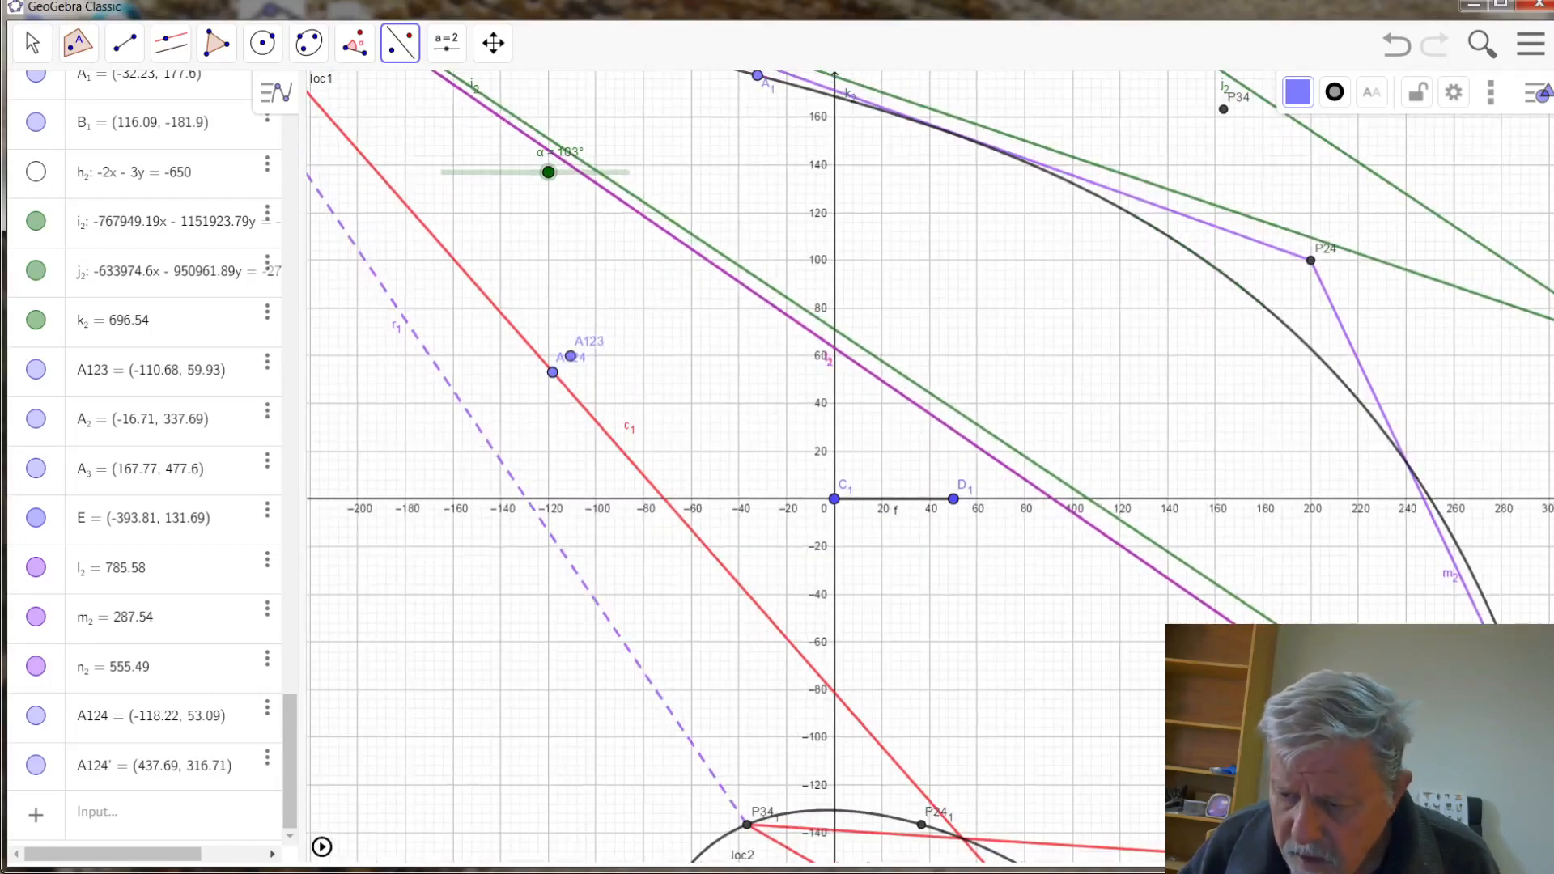
scroll(942, 467, down, 1)
scroll(932, 467, down, 4)
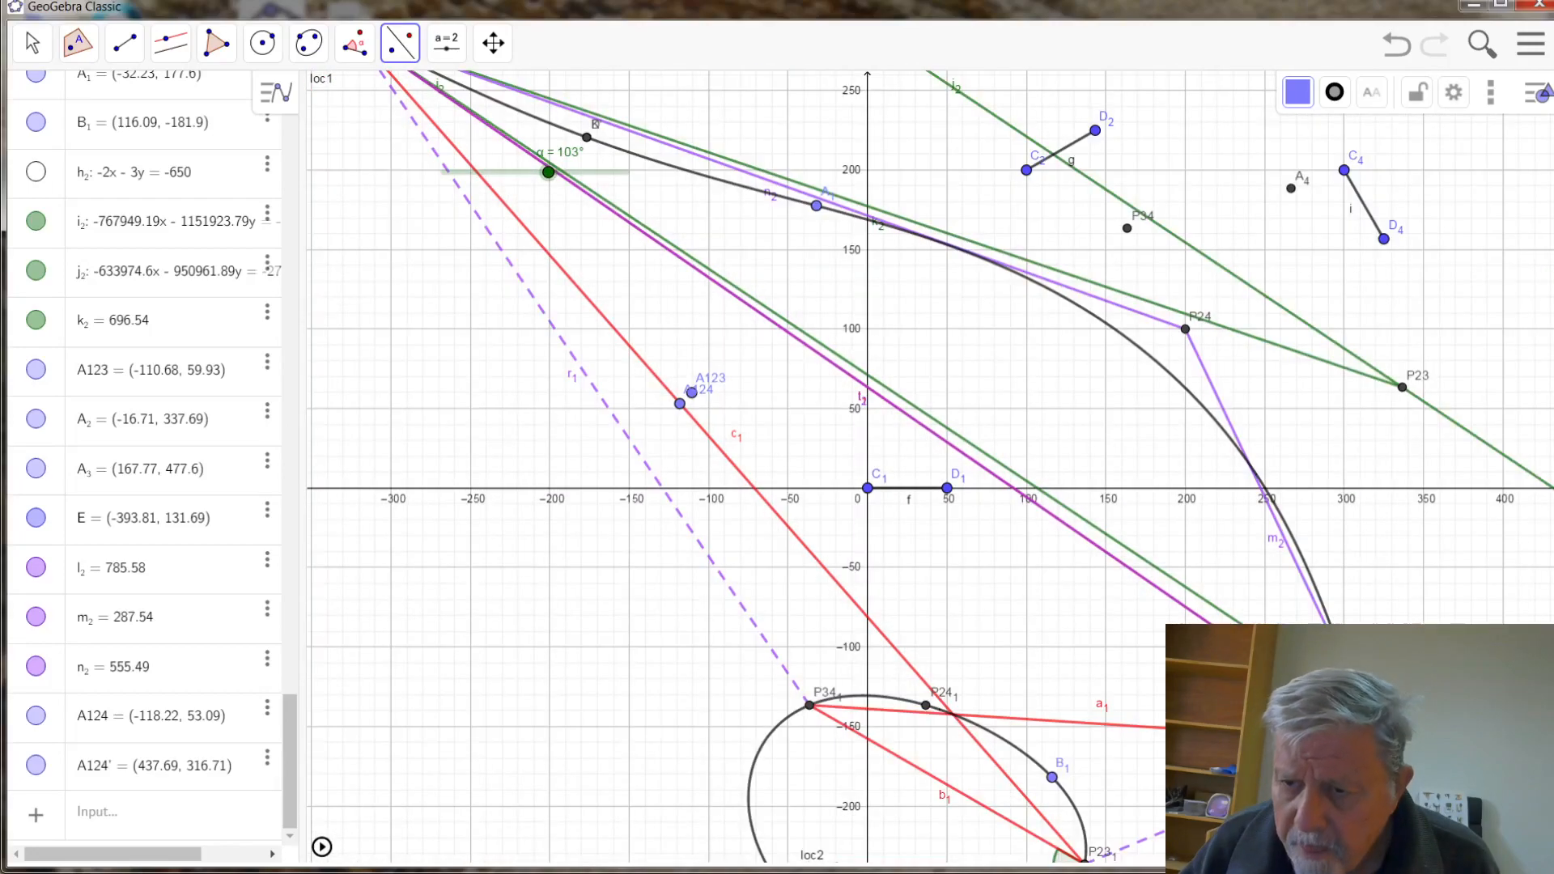
scroll(936, 467, down, 5)
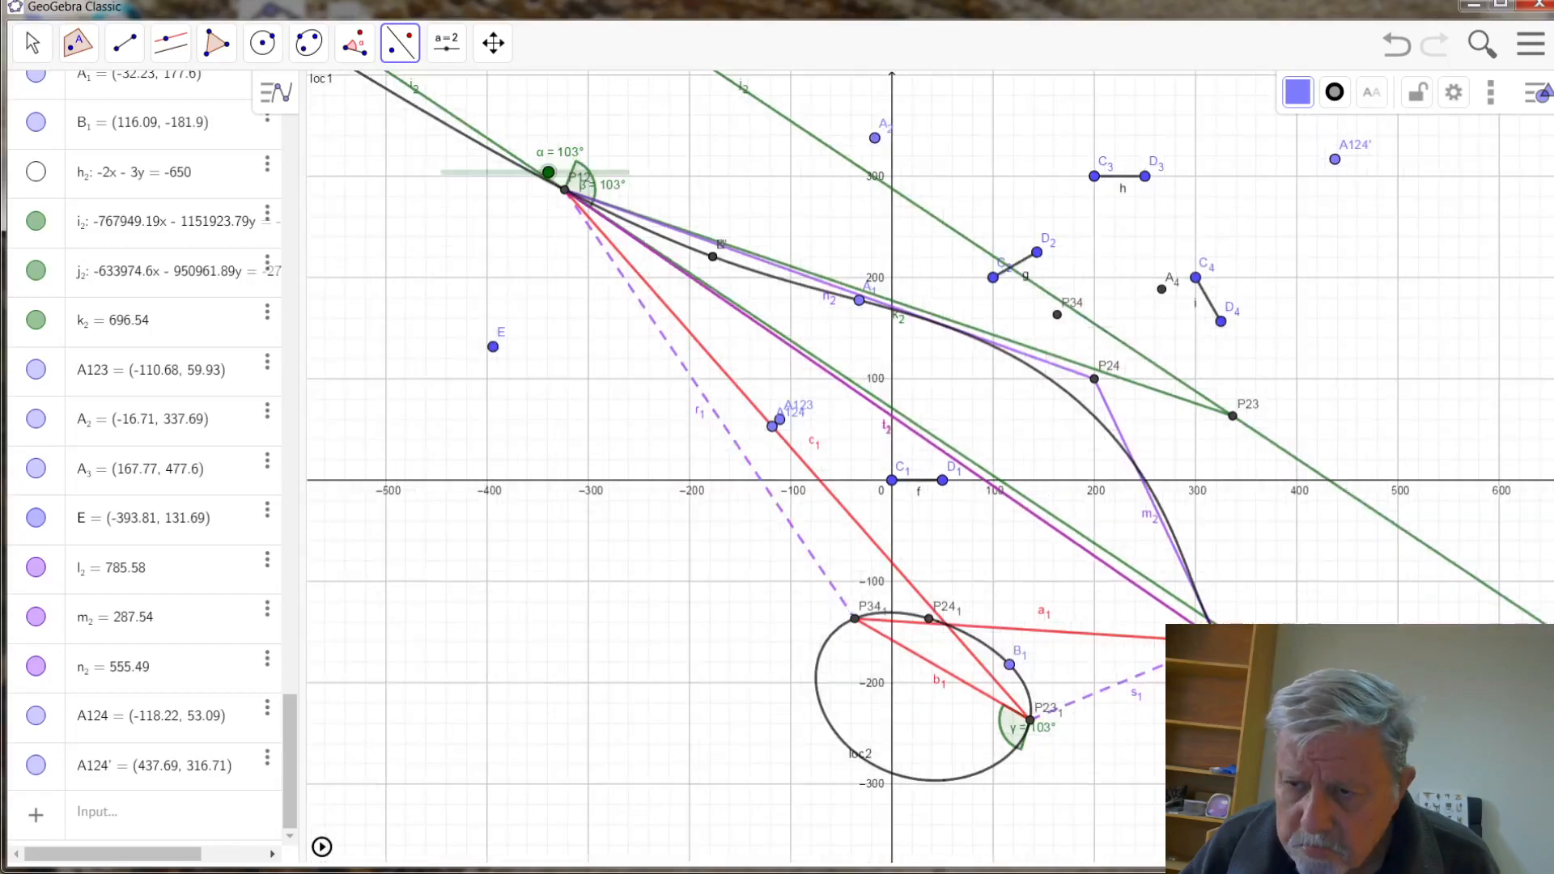
scroll(933, 466, down, 4)
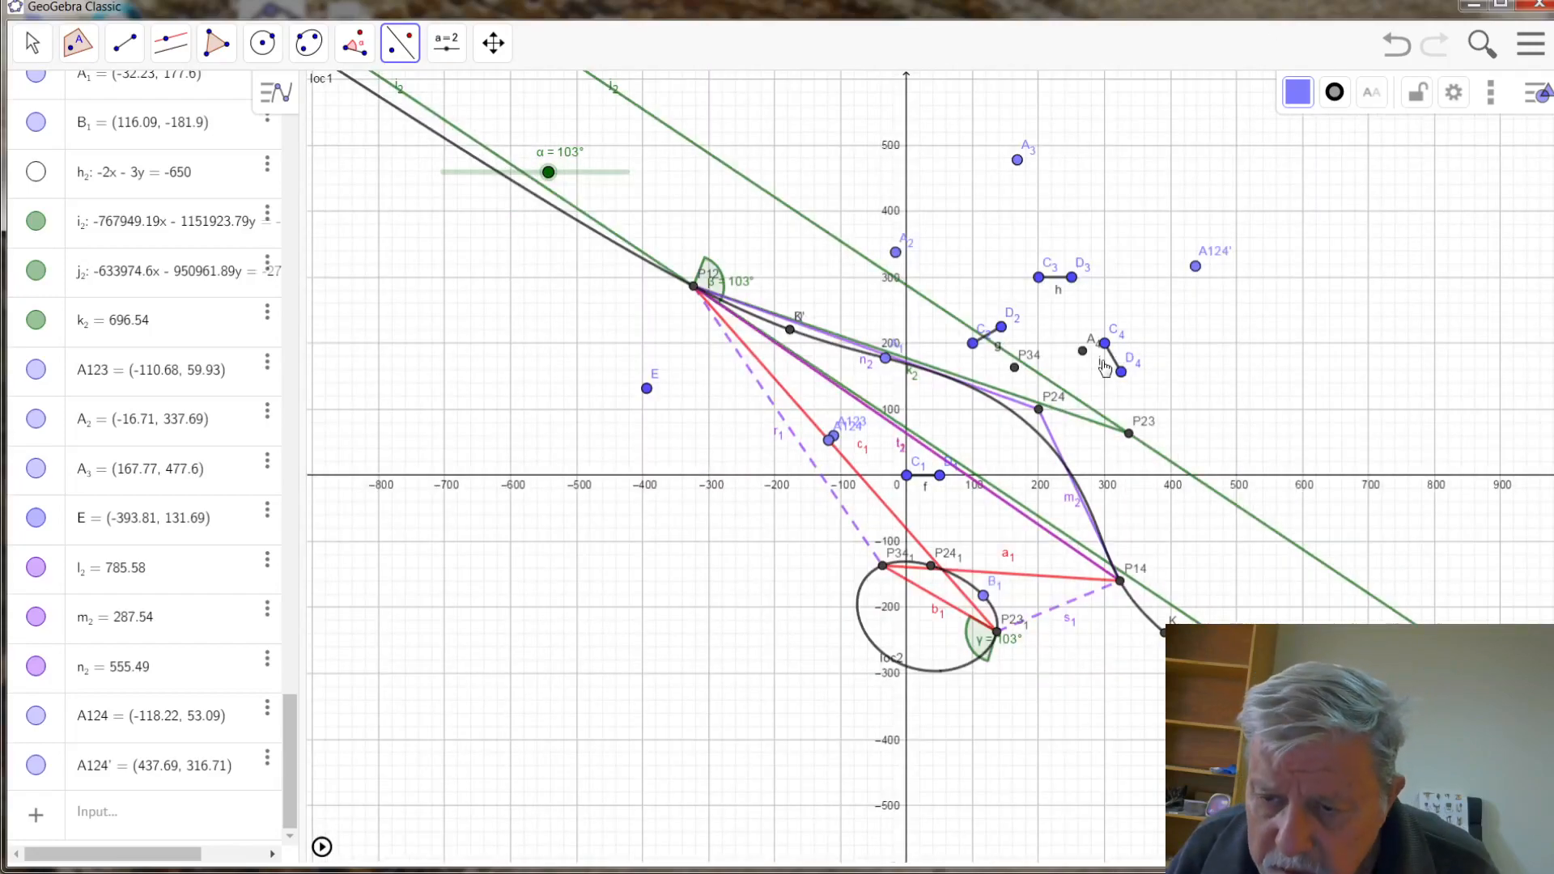
right_click(1086, 354)
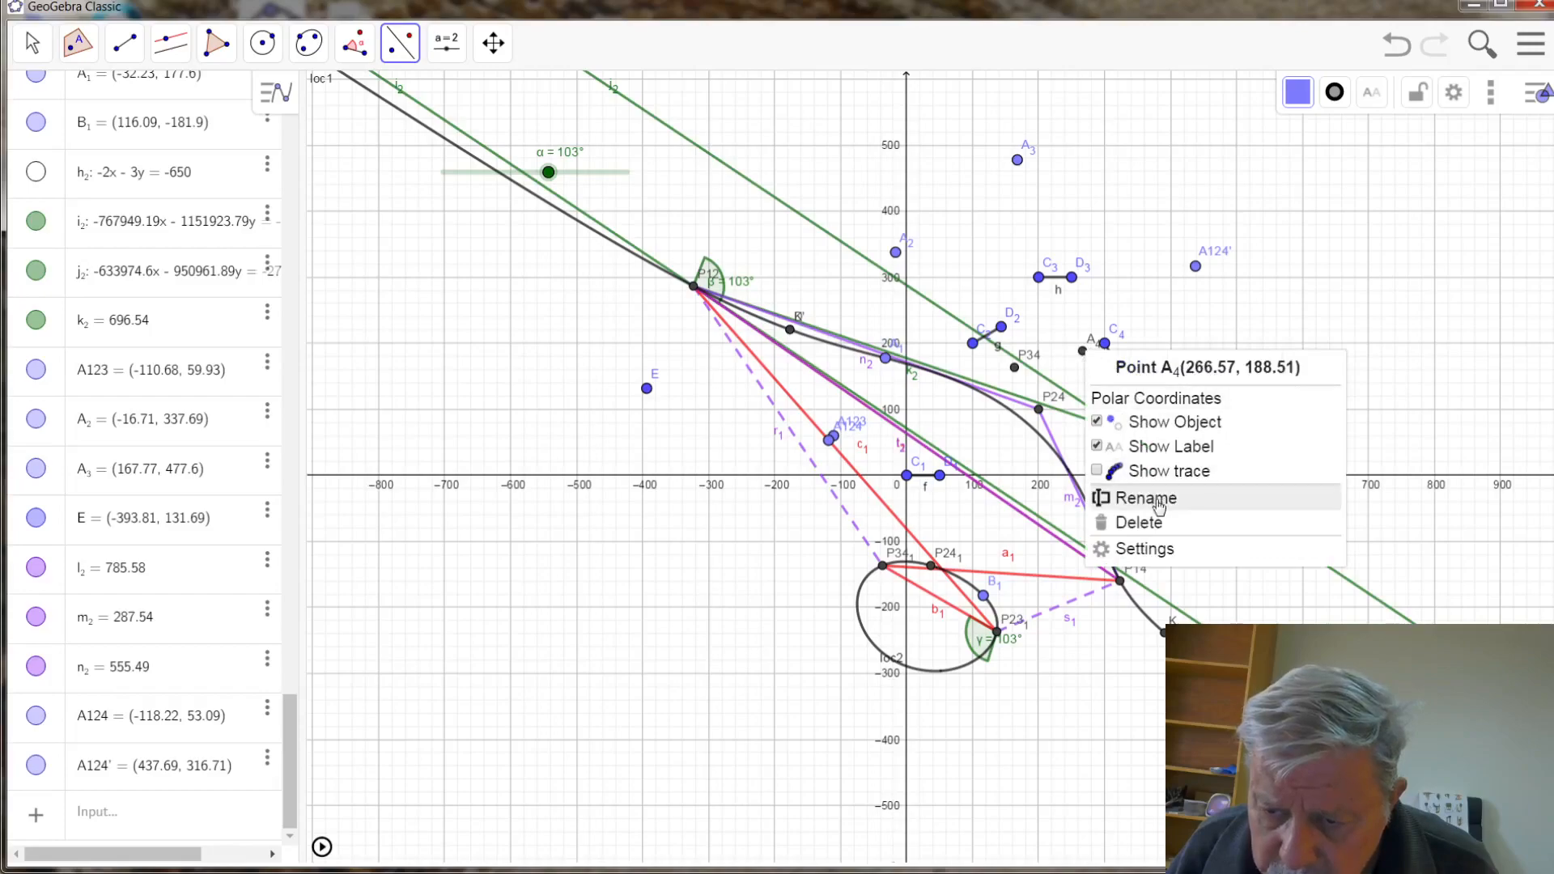
click(1154, 522)
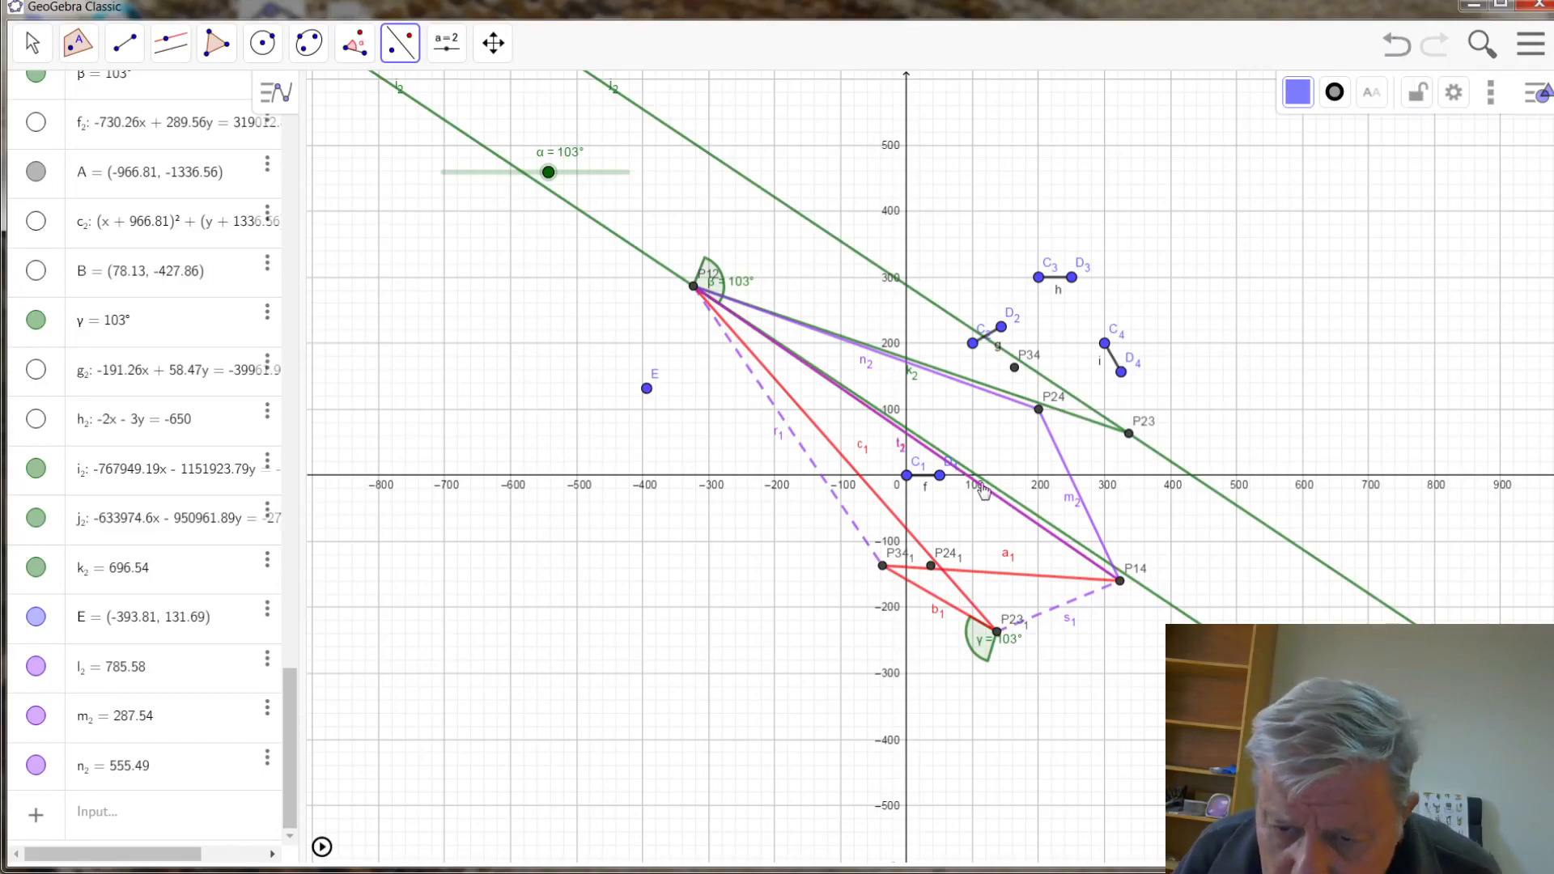
- Try to delete the stray point E
scroll(983, 485, up, 1)
scroll(1028, 443, up, 3)
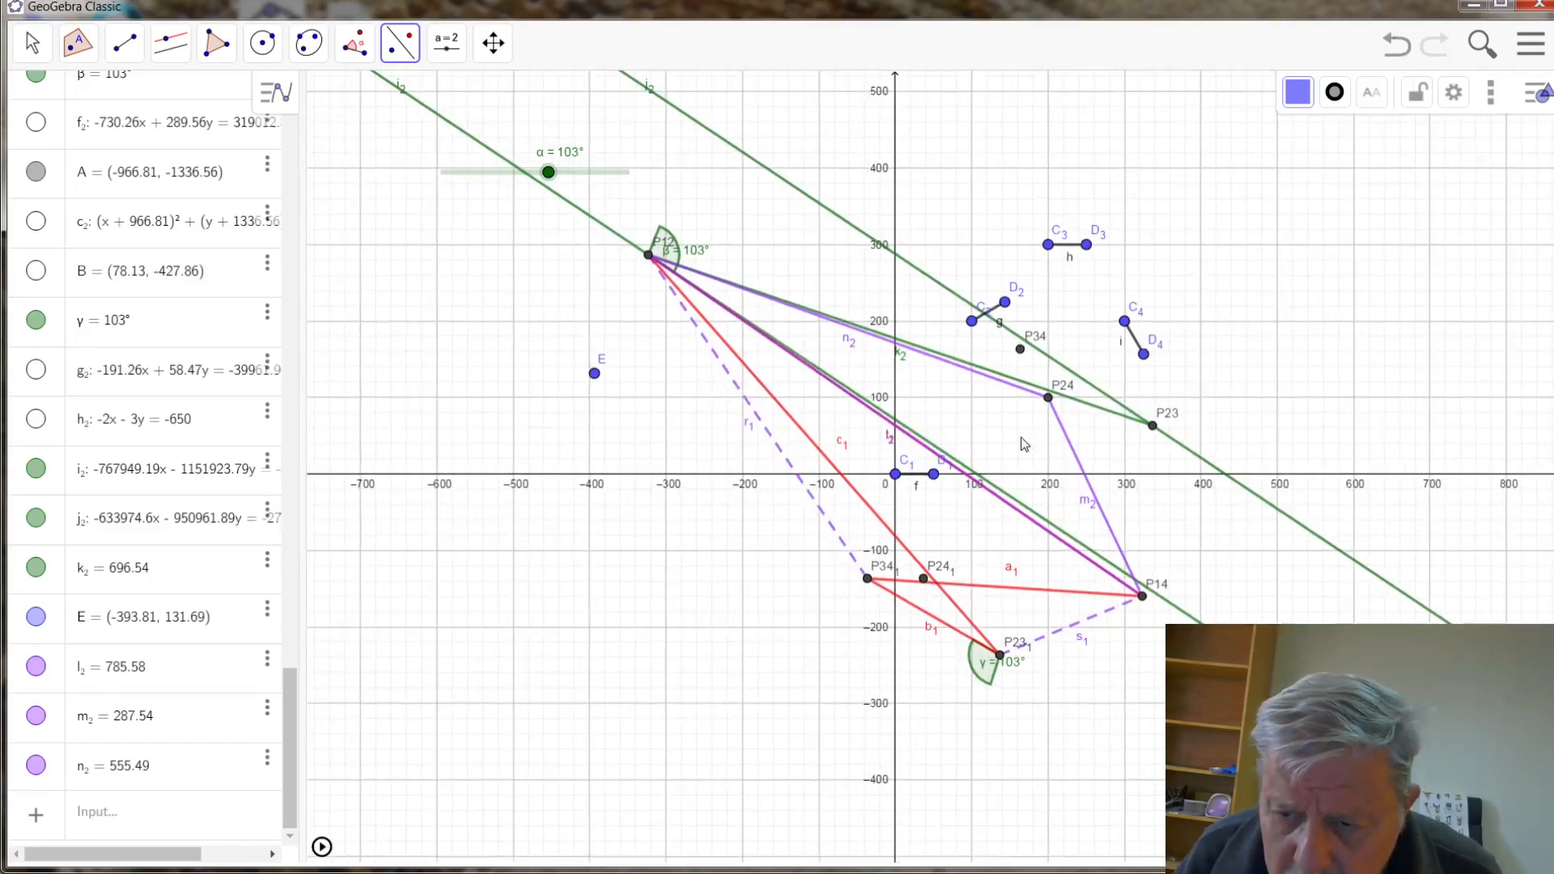
scroll(1035, 437, up, 2)
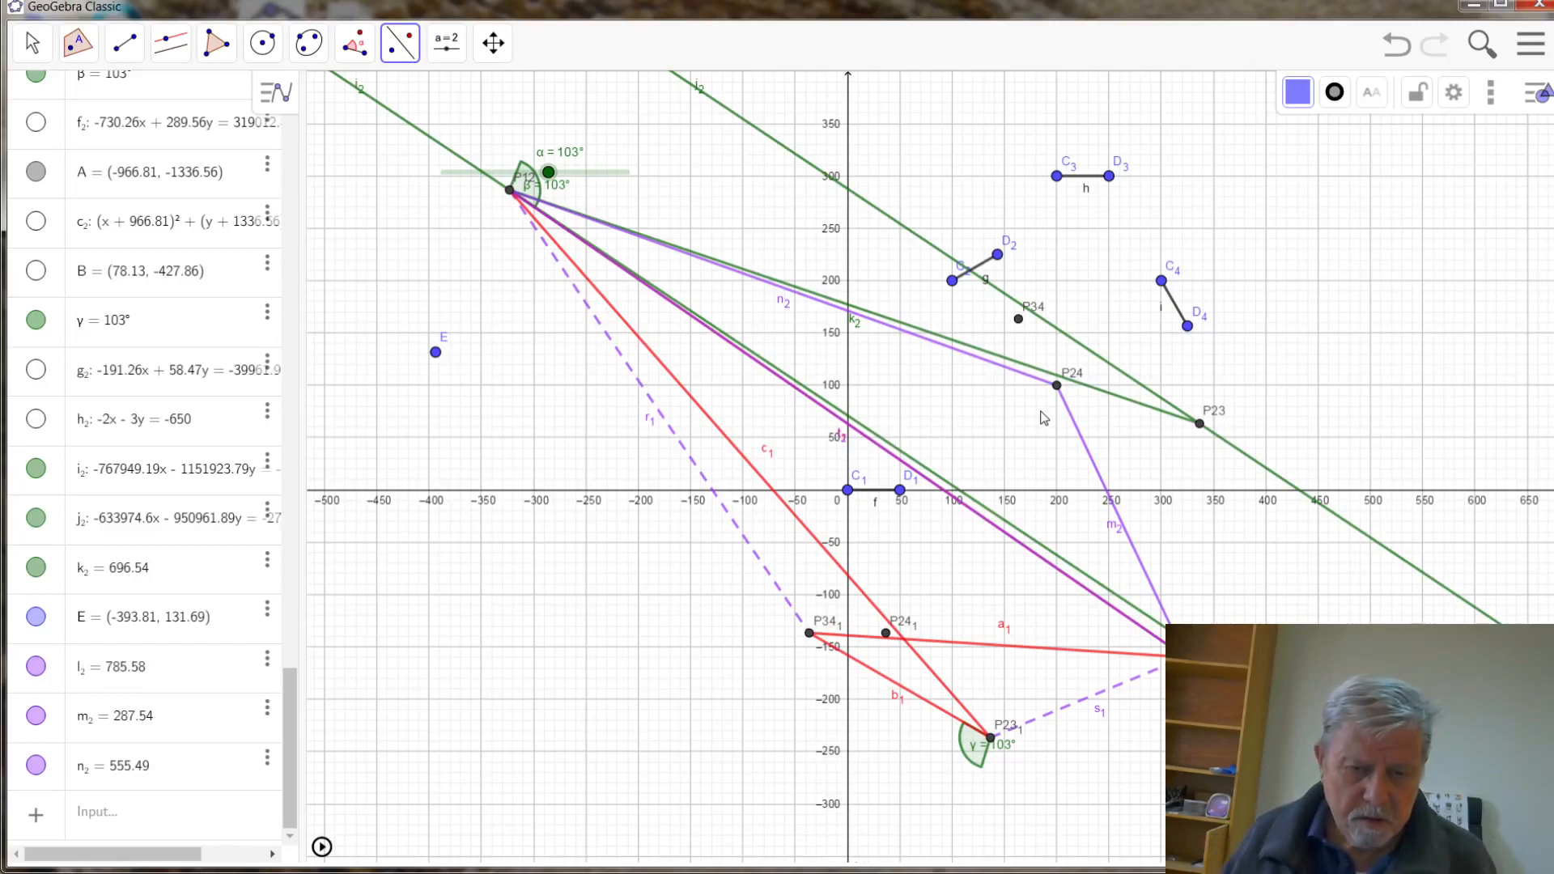
right_click(437, 354)
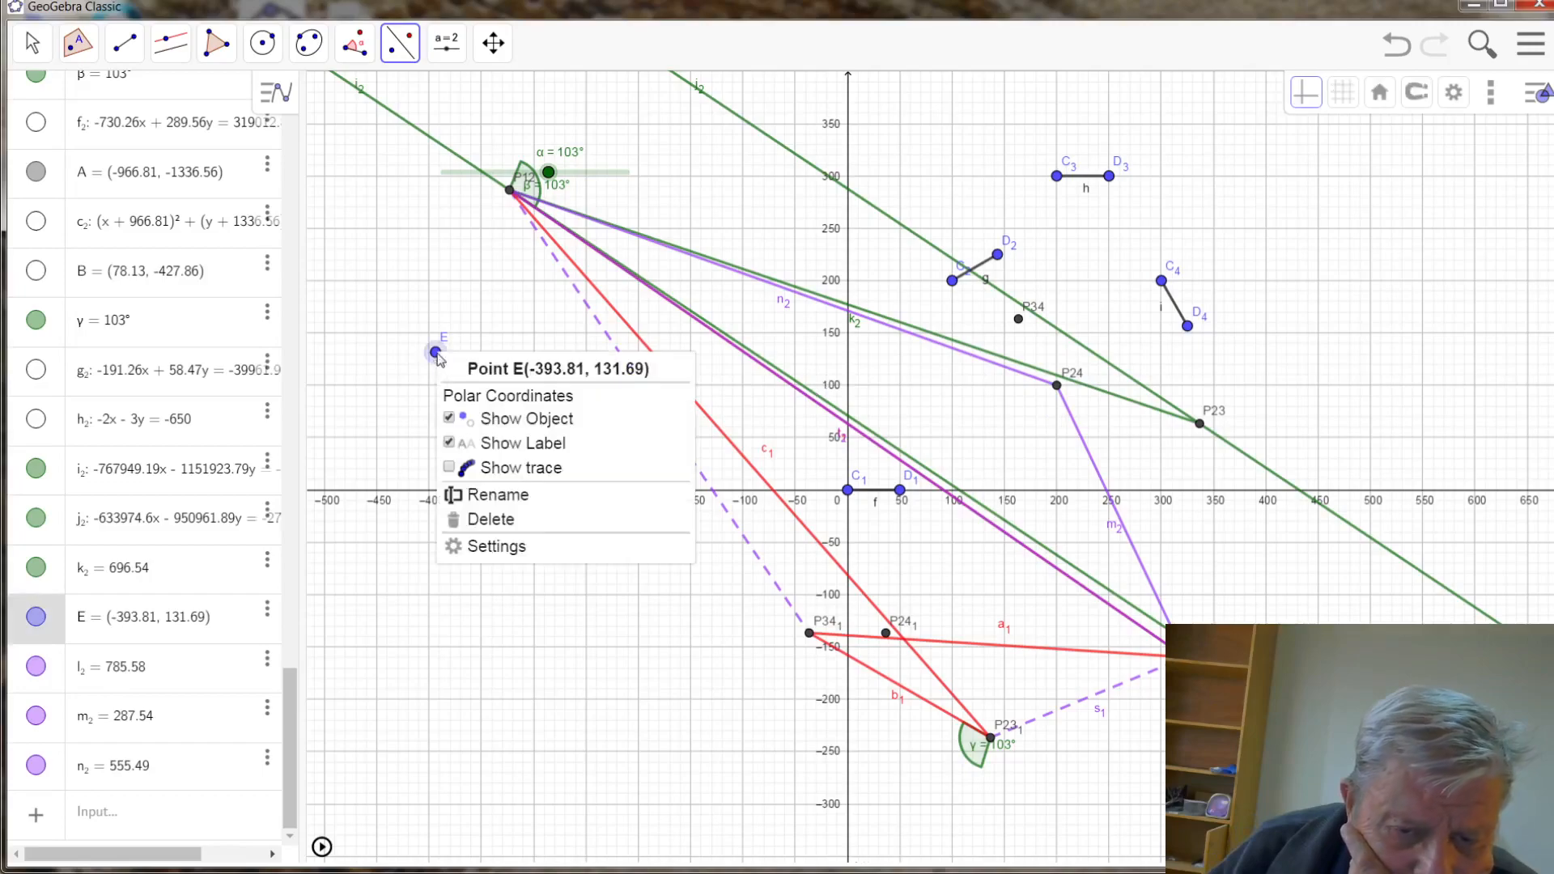
click(497, 519)
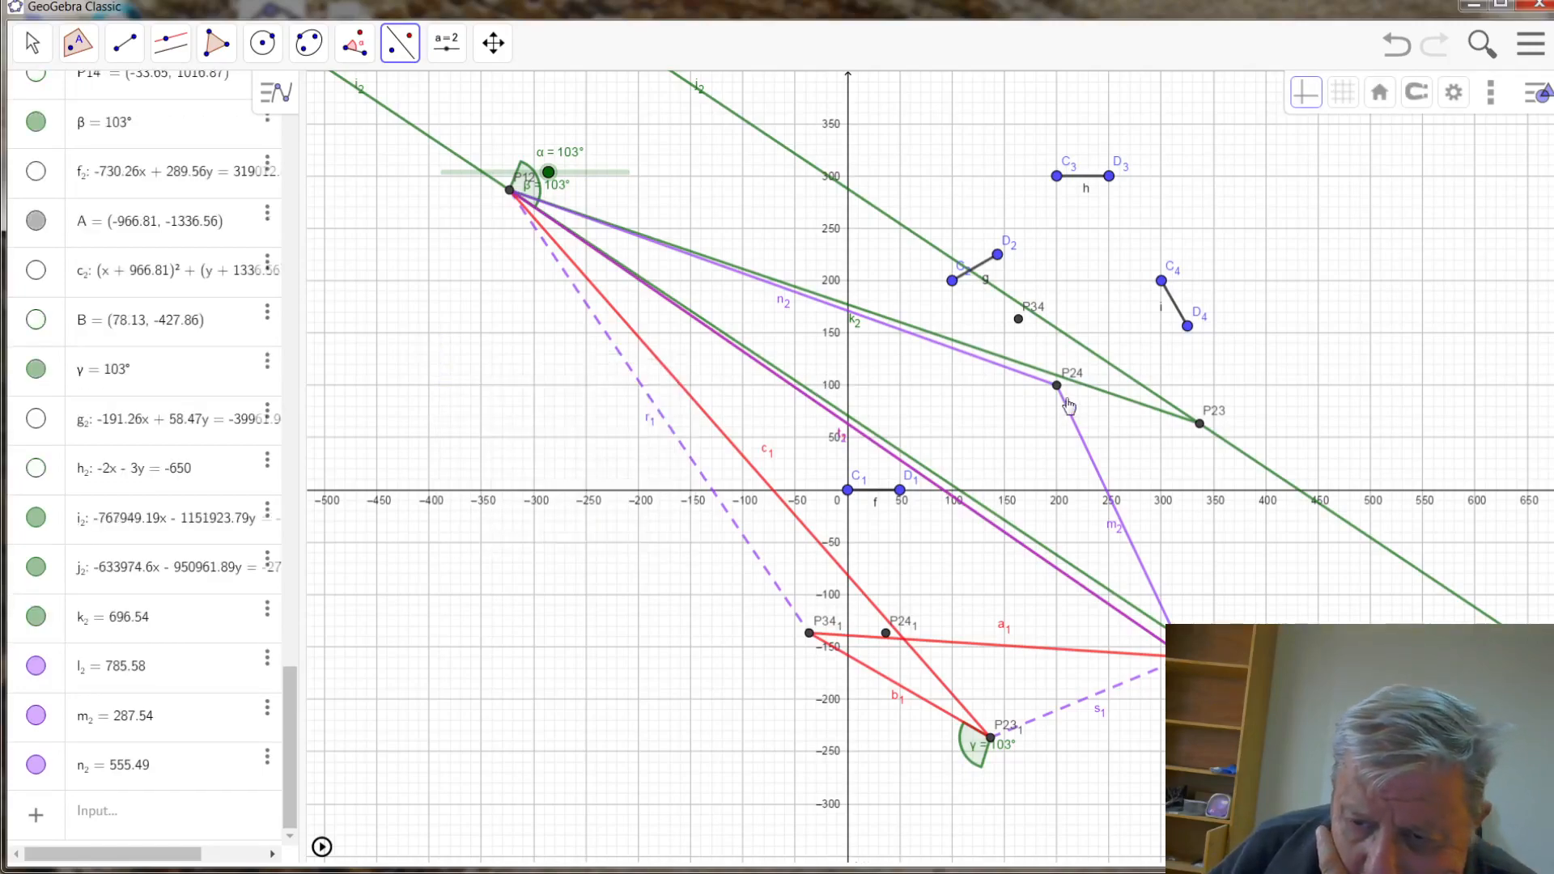
- Undo the deletions of point E and of the black point A₄
click(1398, 40)
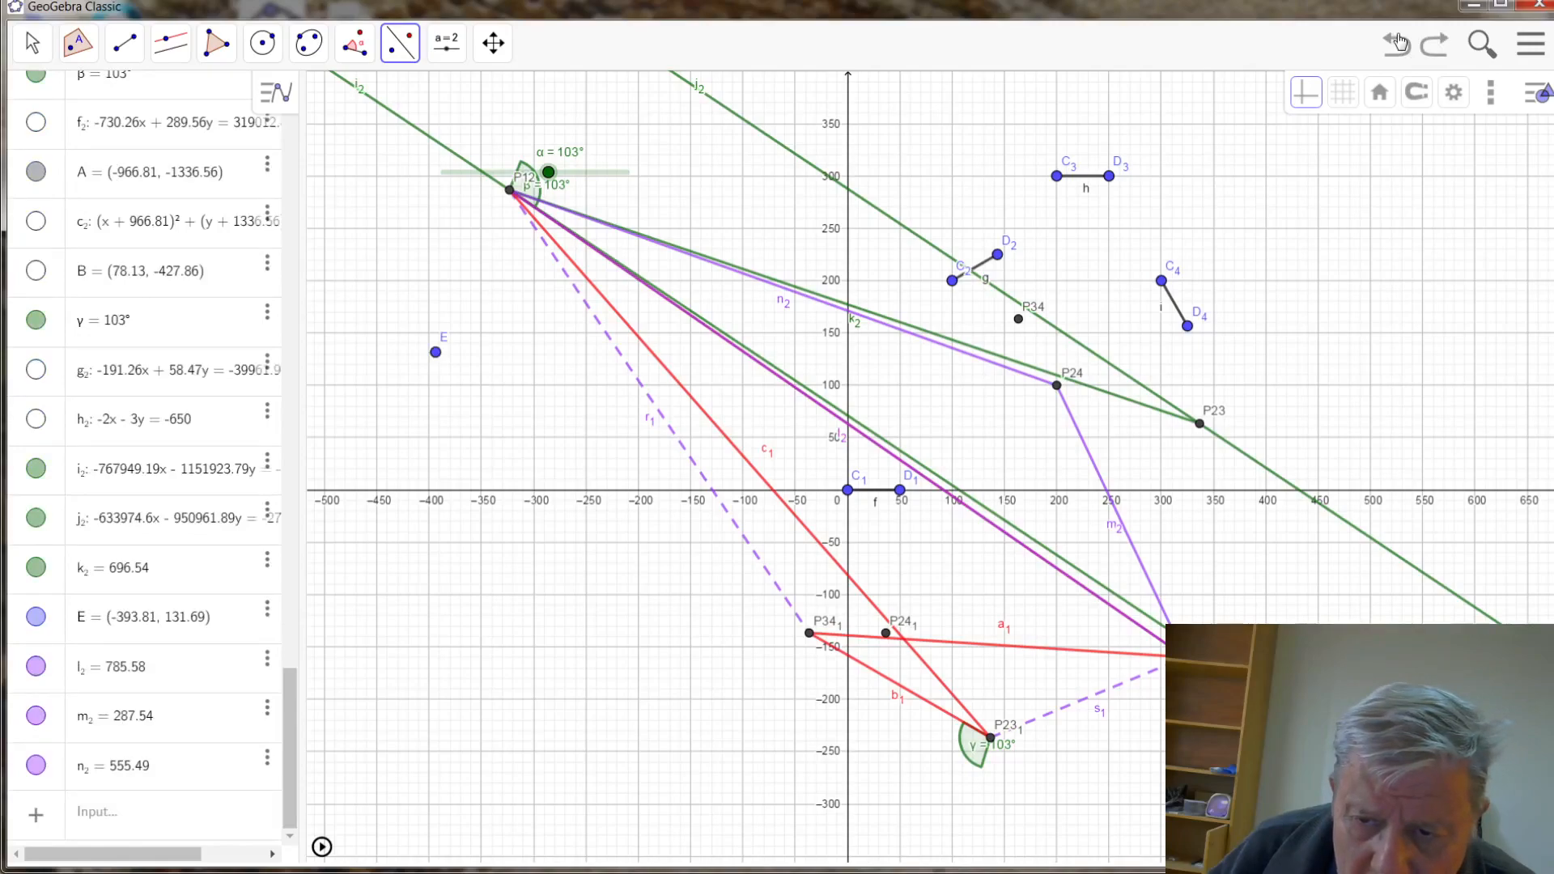
click(1401, 42)
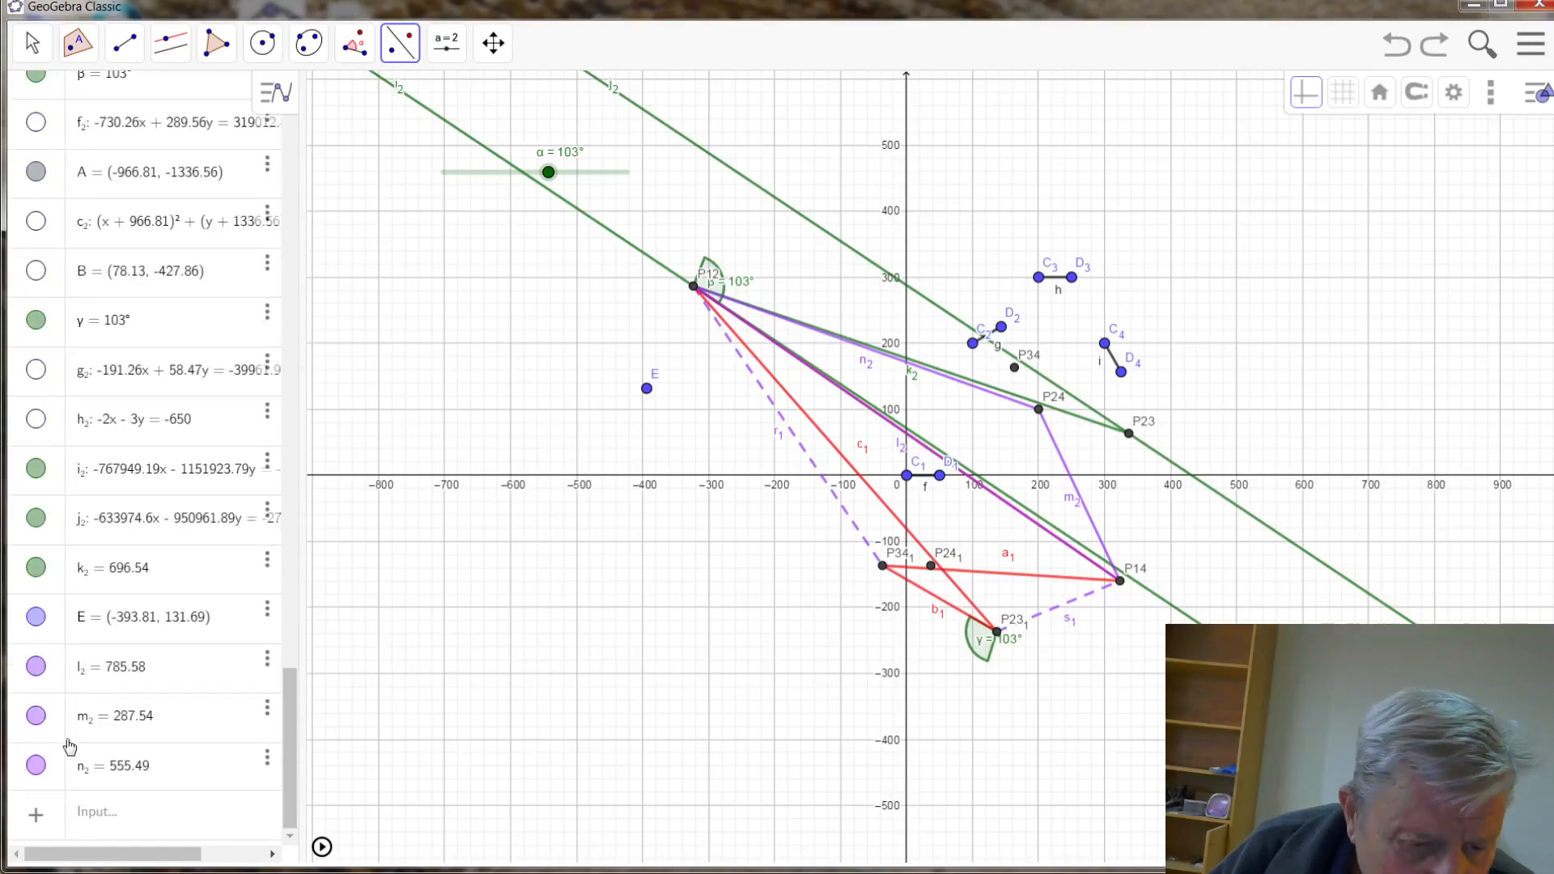
key(ctrl+z)
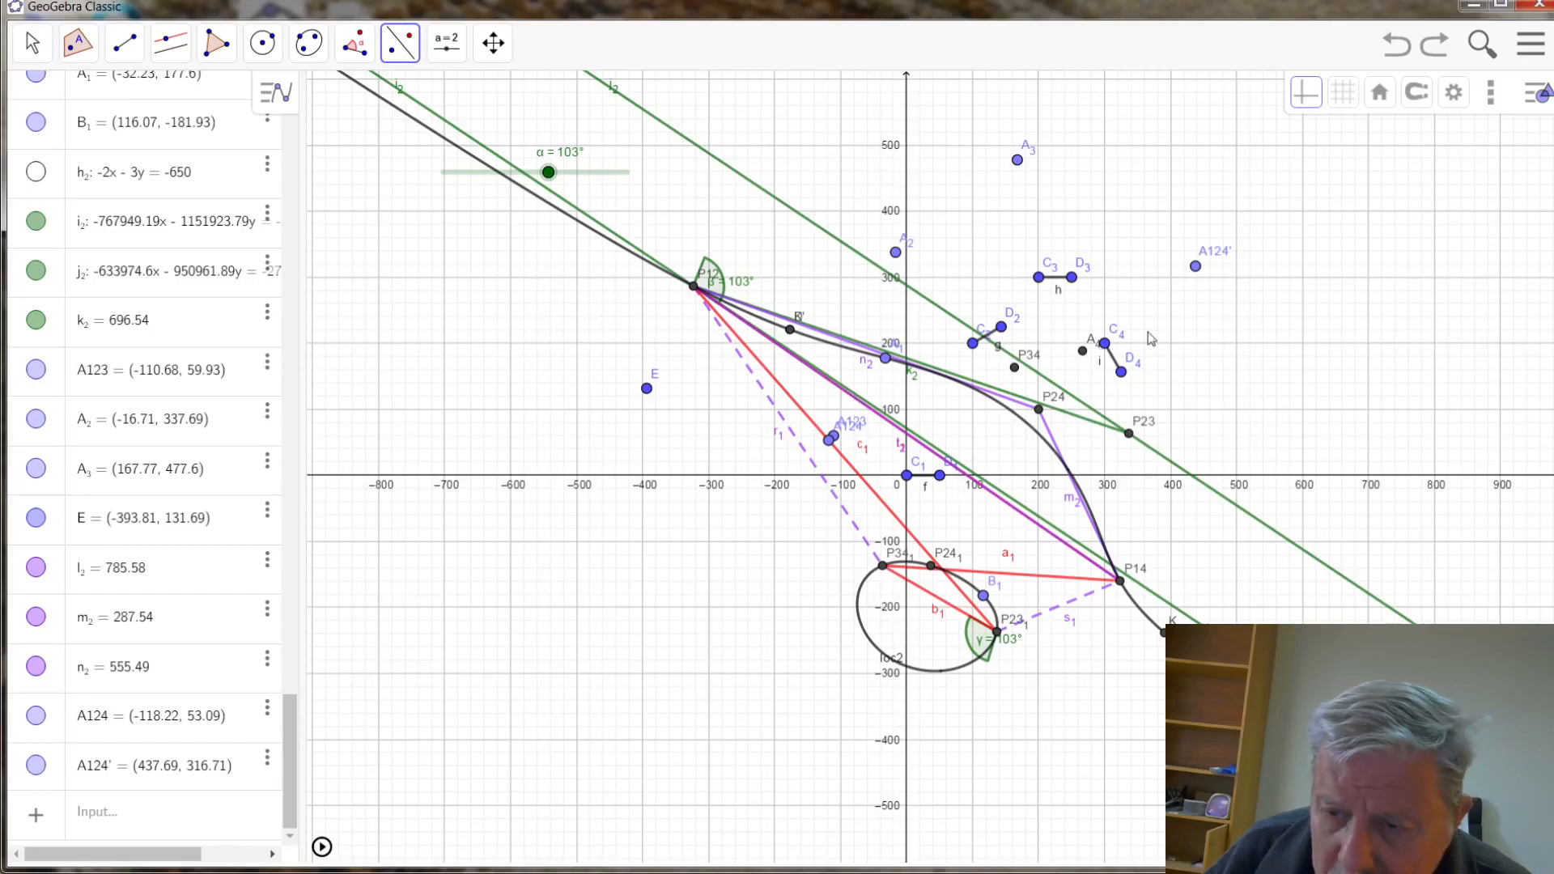
- Retry deleting the black point A₄ beside segment C₄D₄, and undo the deletion
right_click(1083, 356)
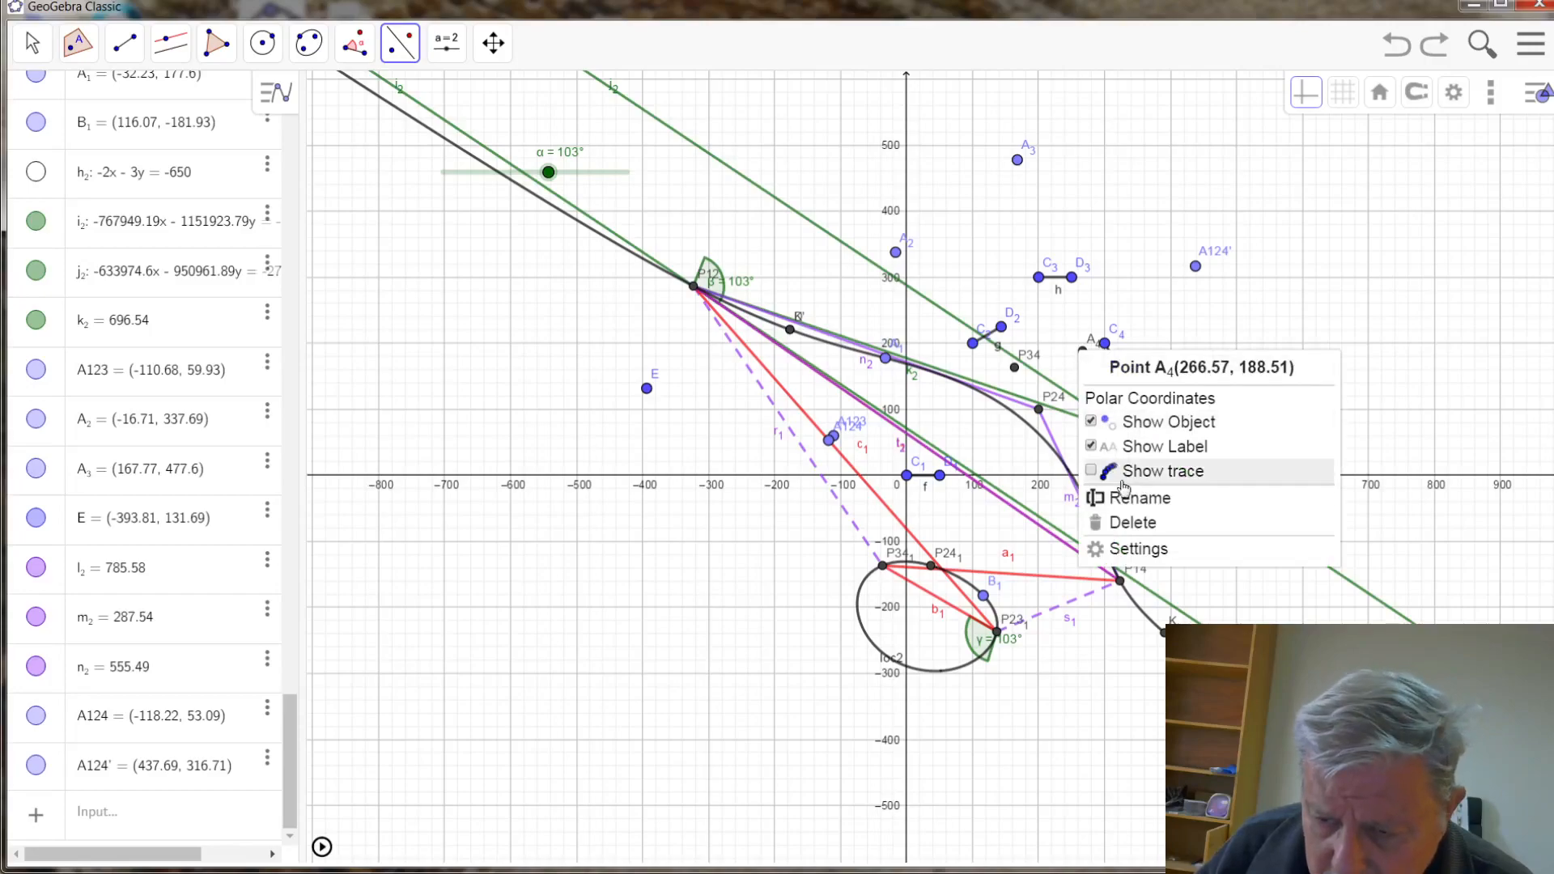
click(1132, 524)
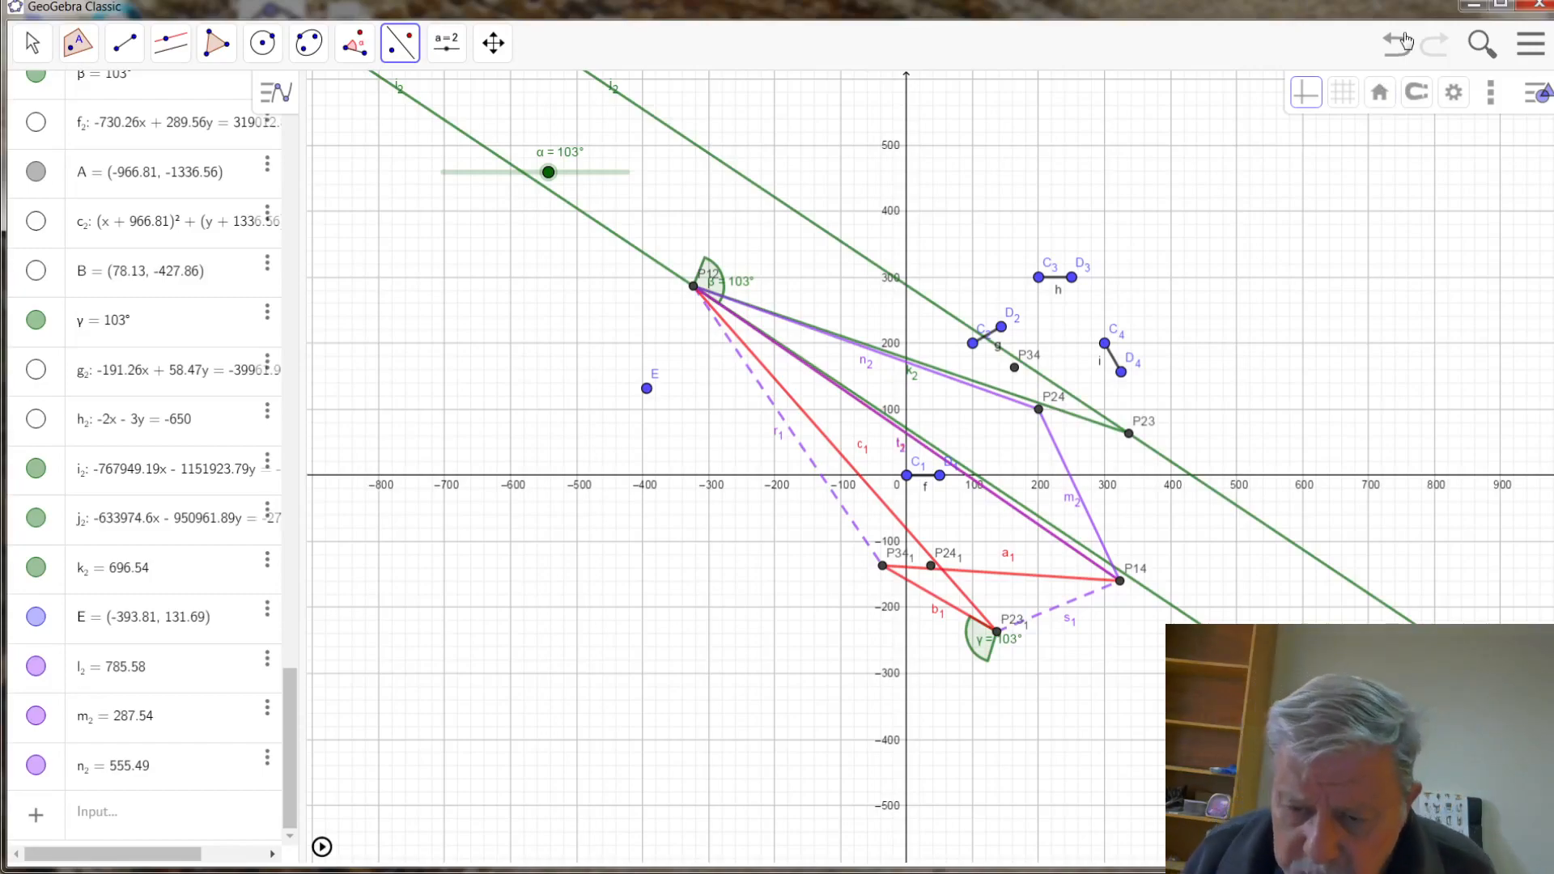
click(1406, 40)
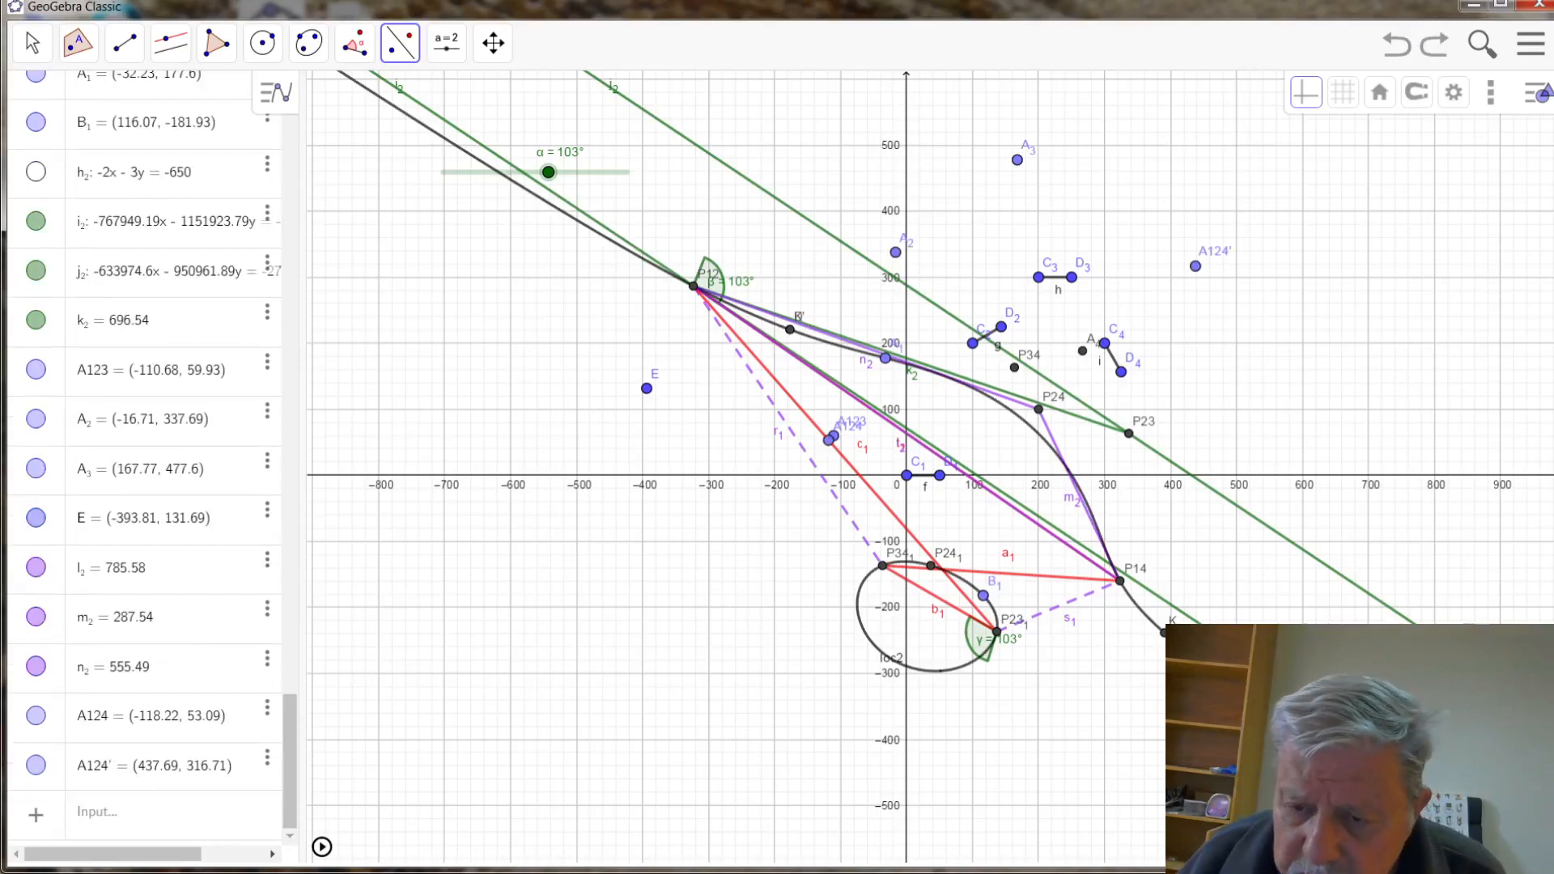
- Rename the reflected point A124' as A_4
right_click(1196, 269)
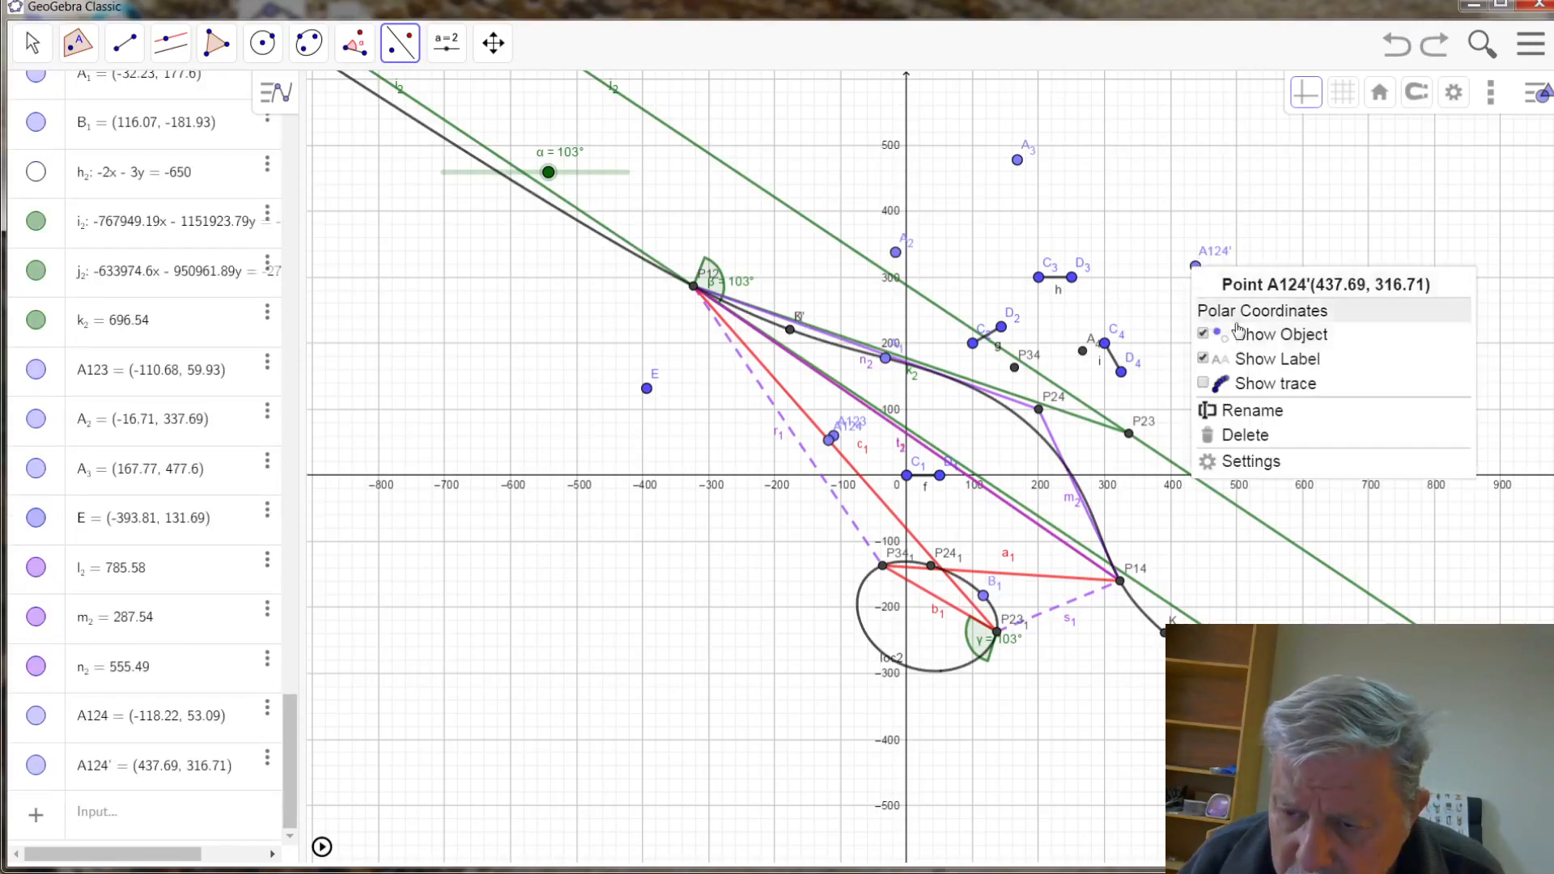
click(1253, 411)
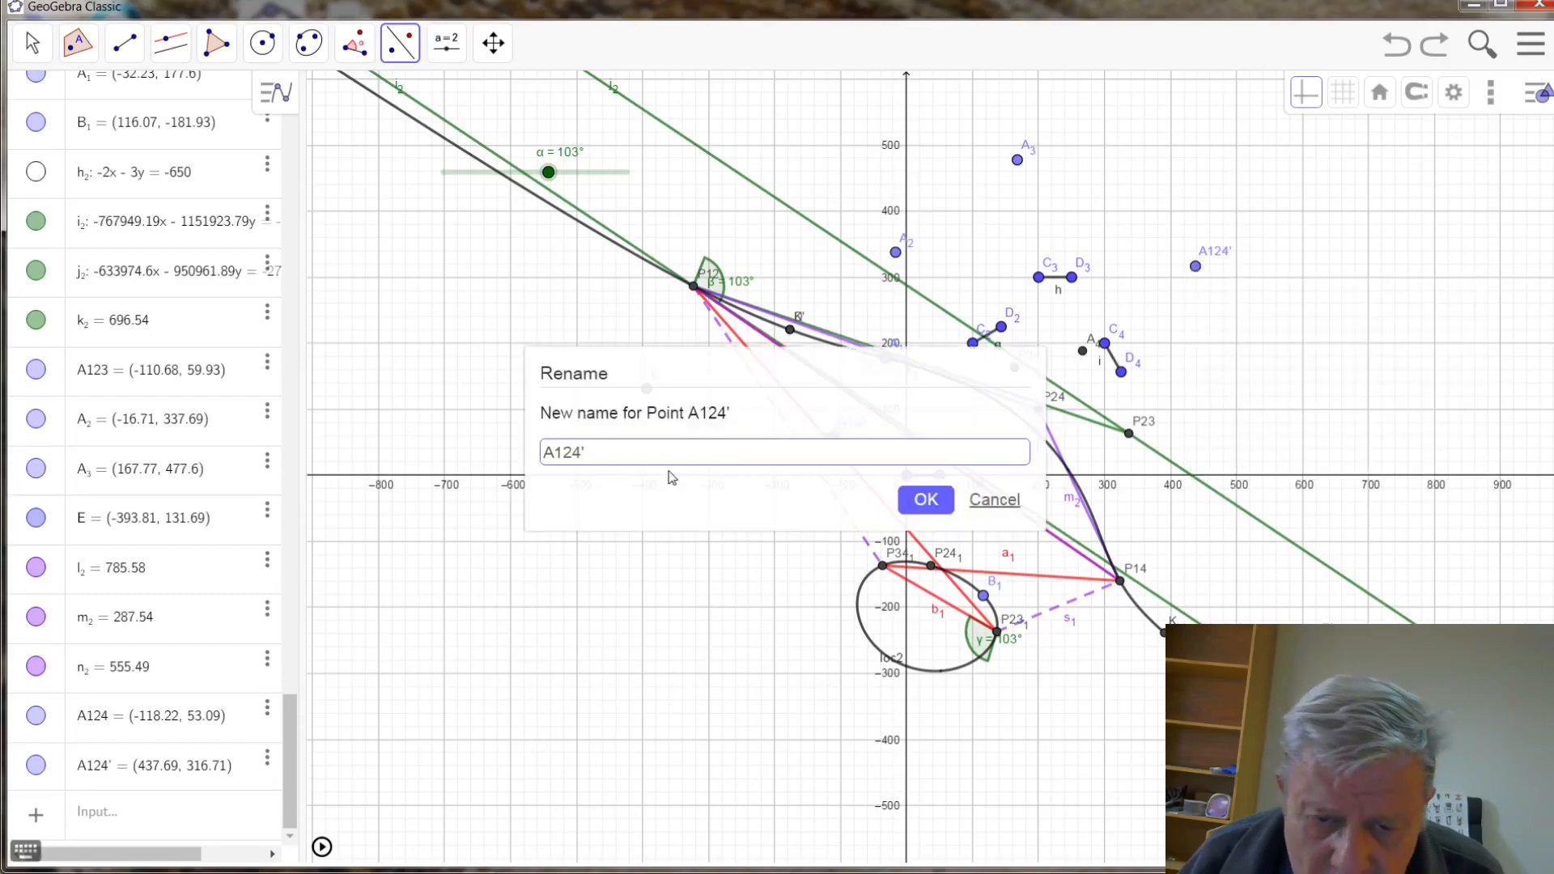
drag(587, 453, 554, 454)
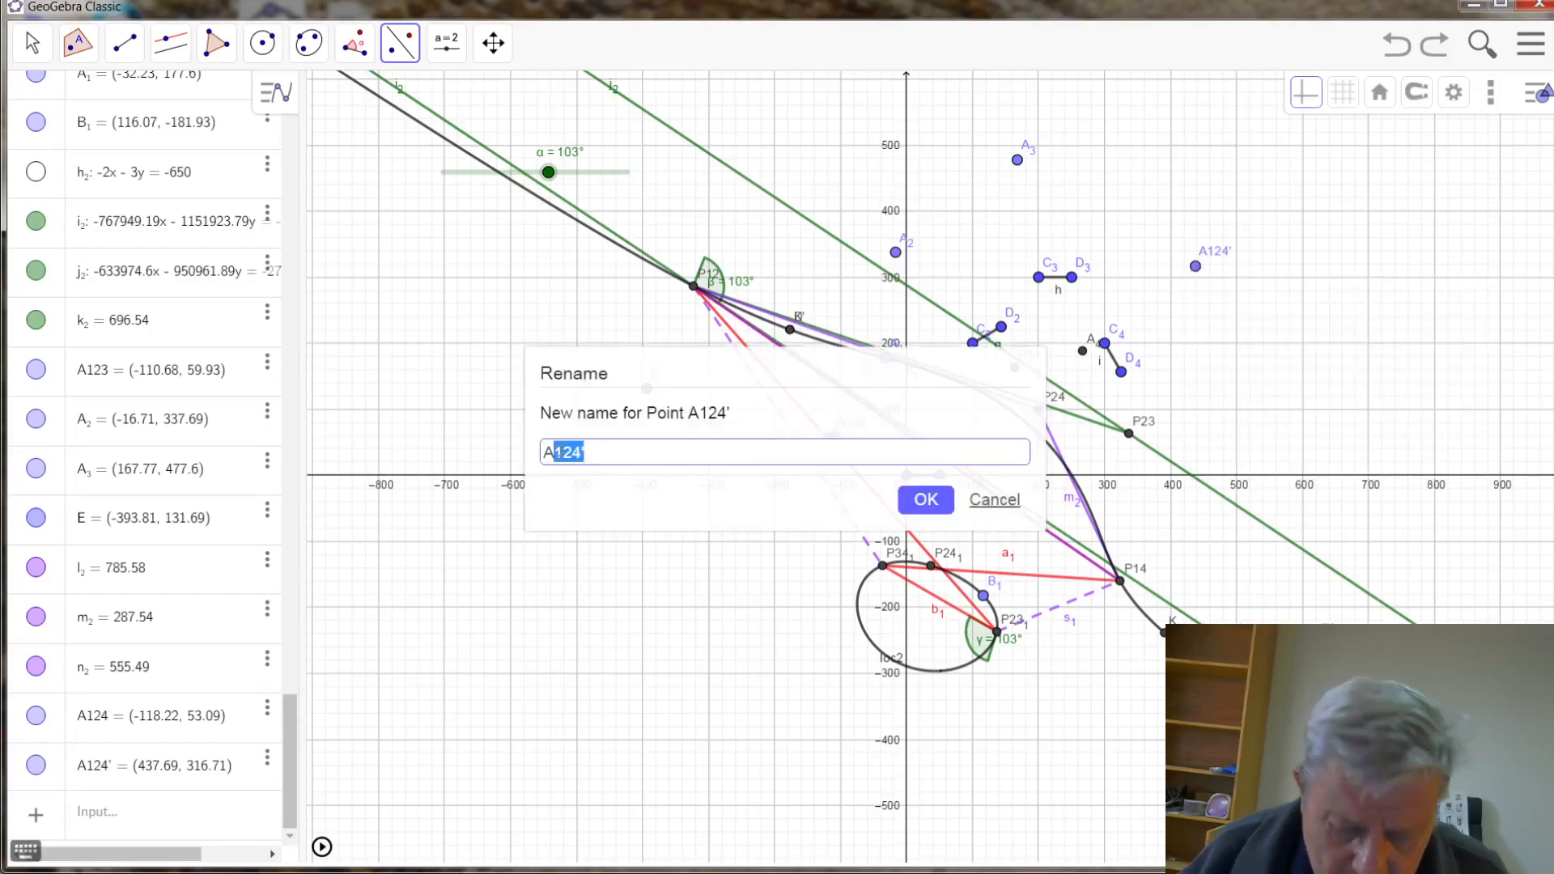
key(BackSpace)
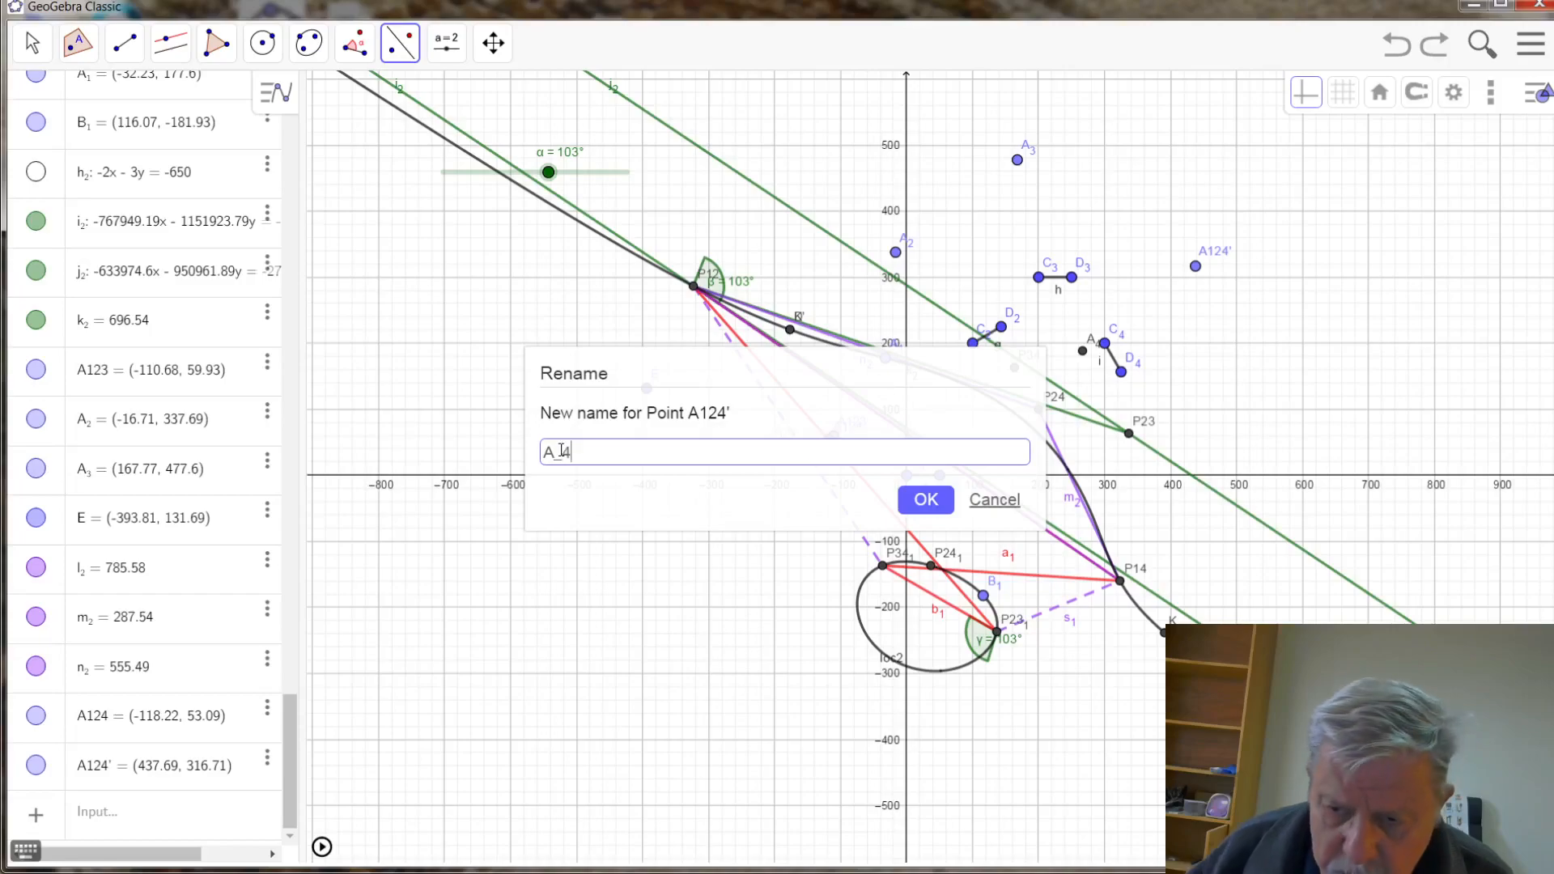
text(_4)
click(926, 499)
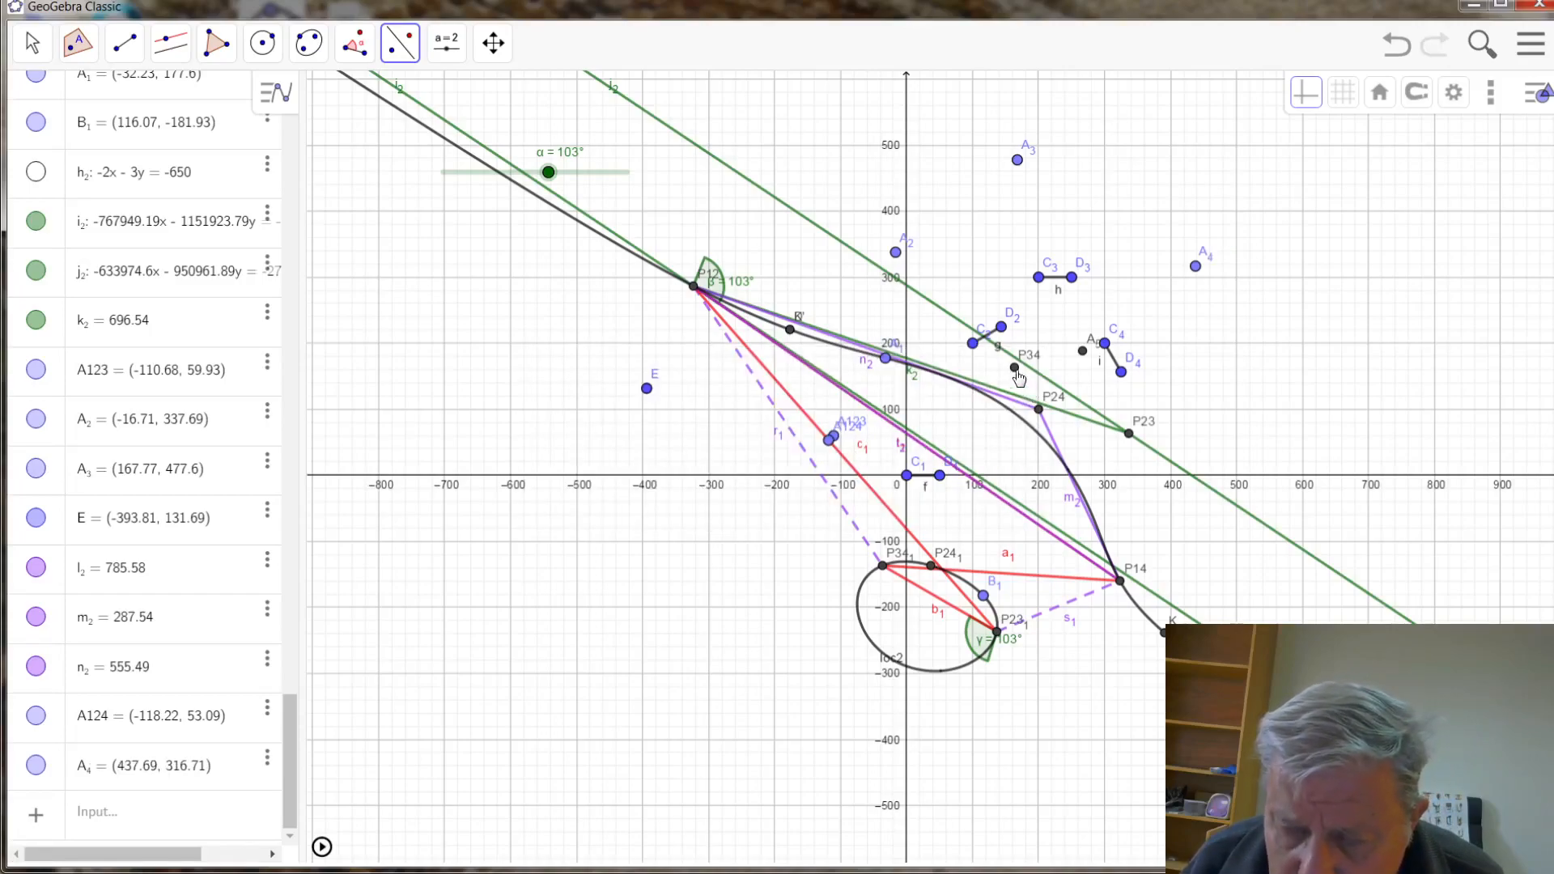
- Hide point A₅ beside segment C₄D₄
right_click(1080, 357)
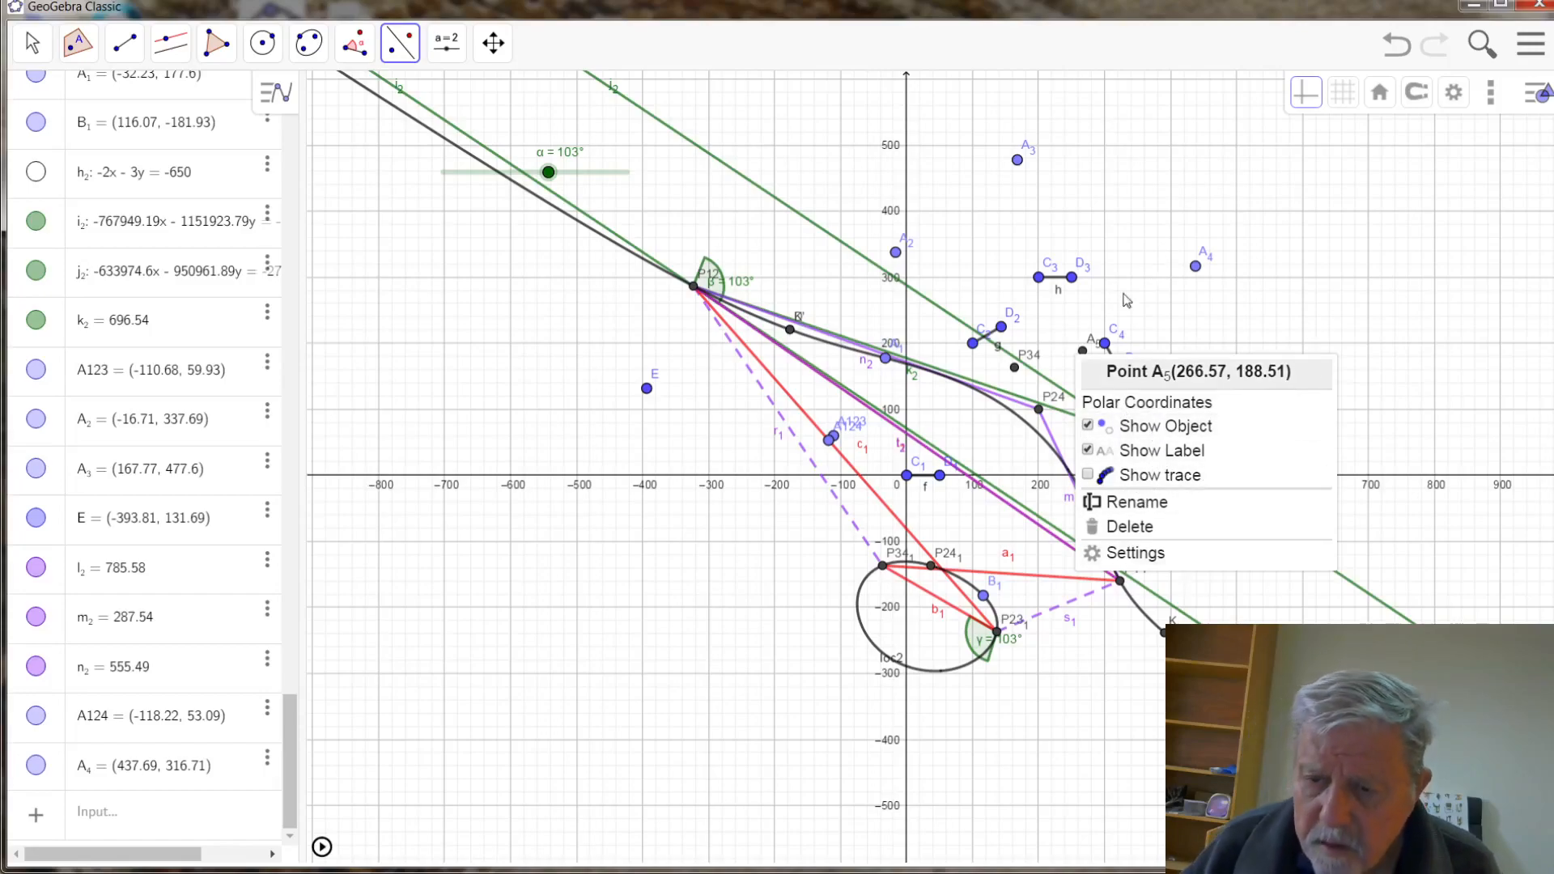
click(1174, 426)
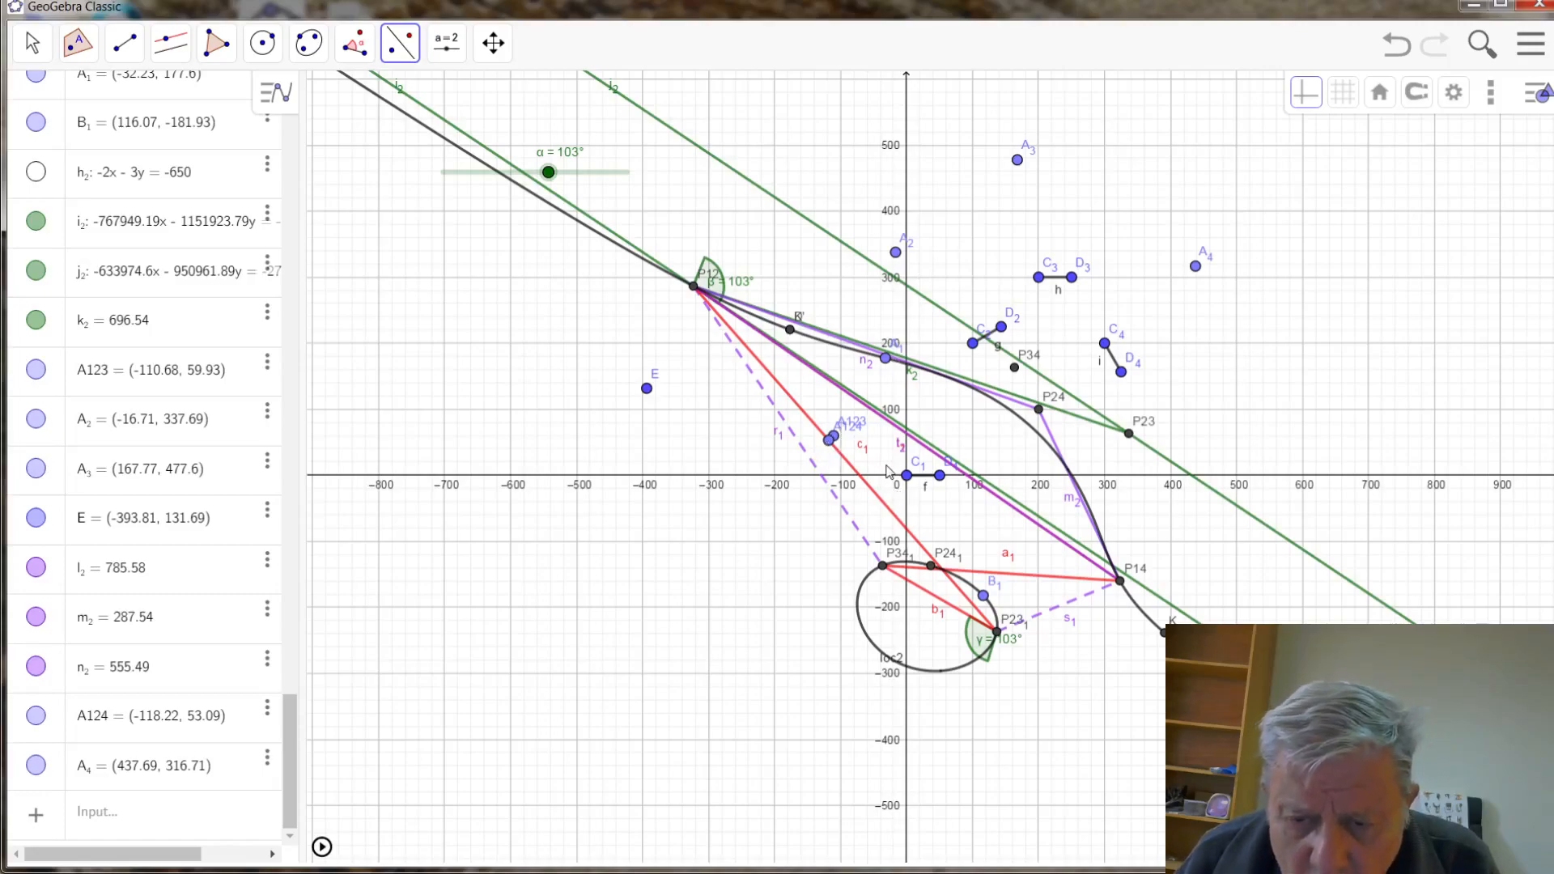
scroll(832, 404, up, 4)
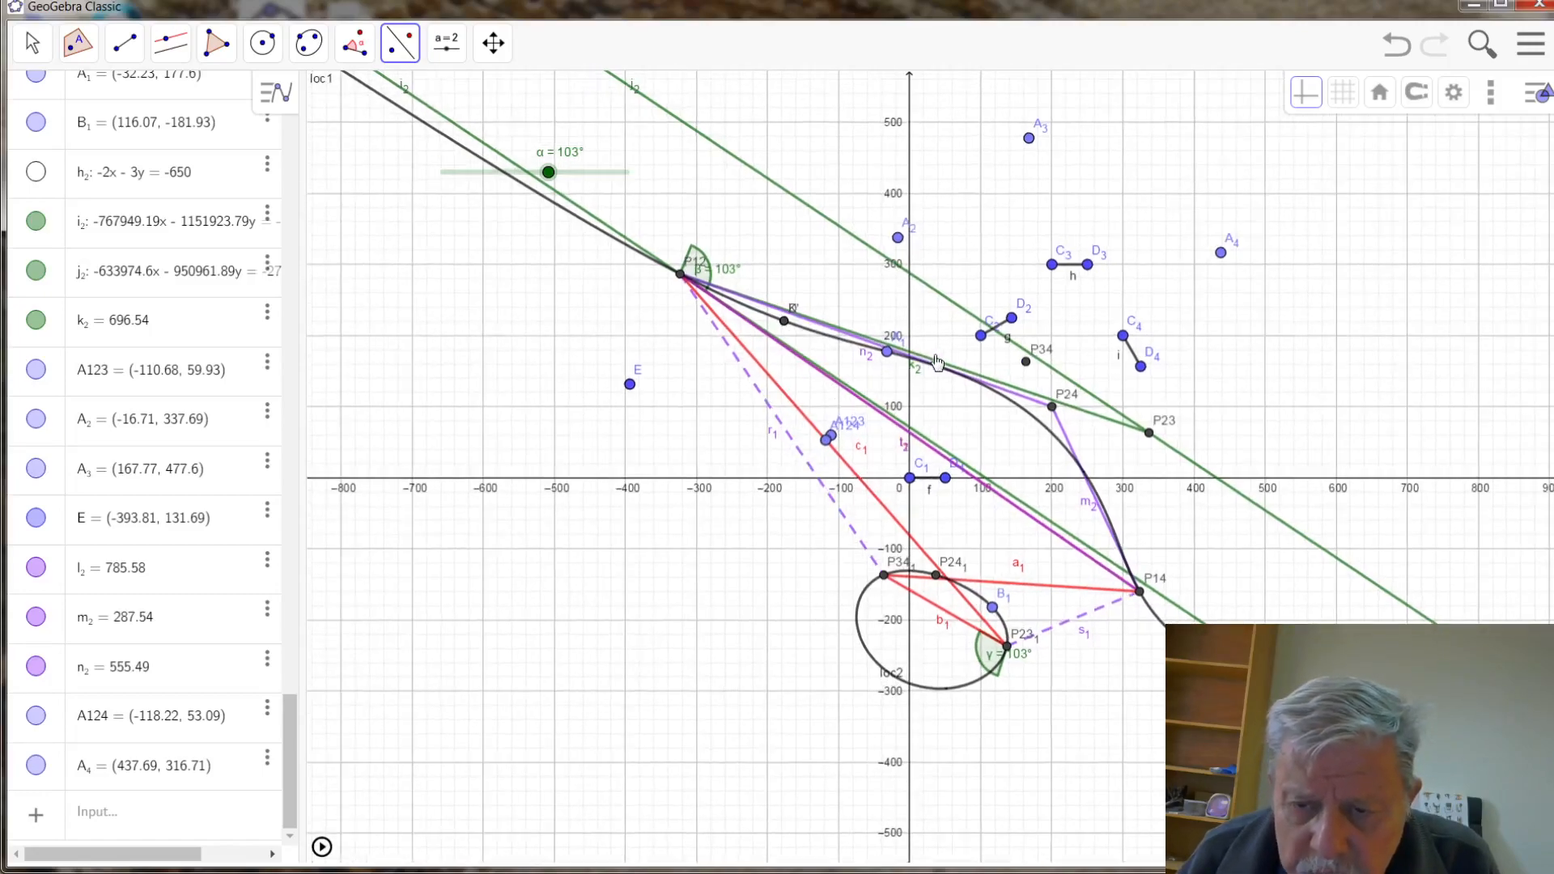
scroll(981, 332, up, 2)
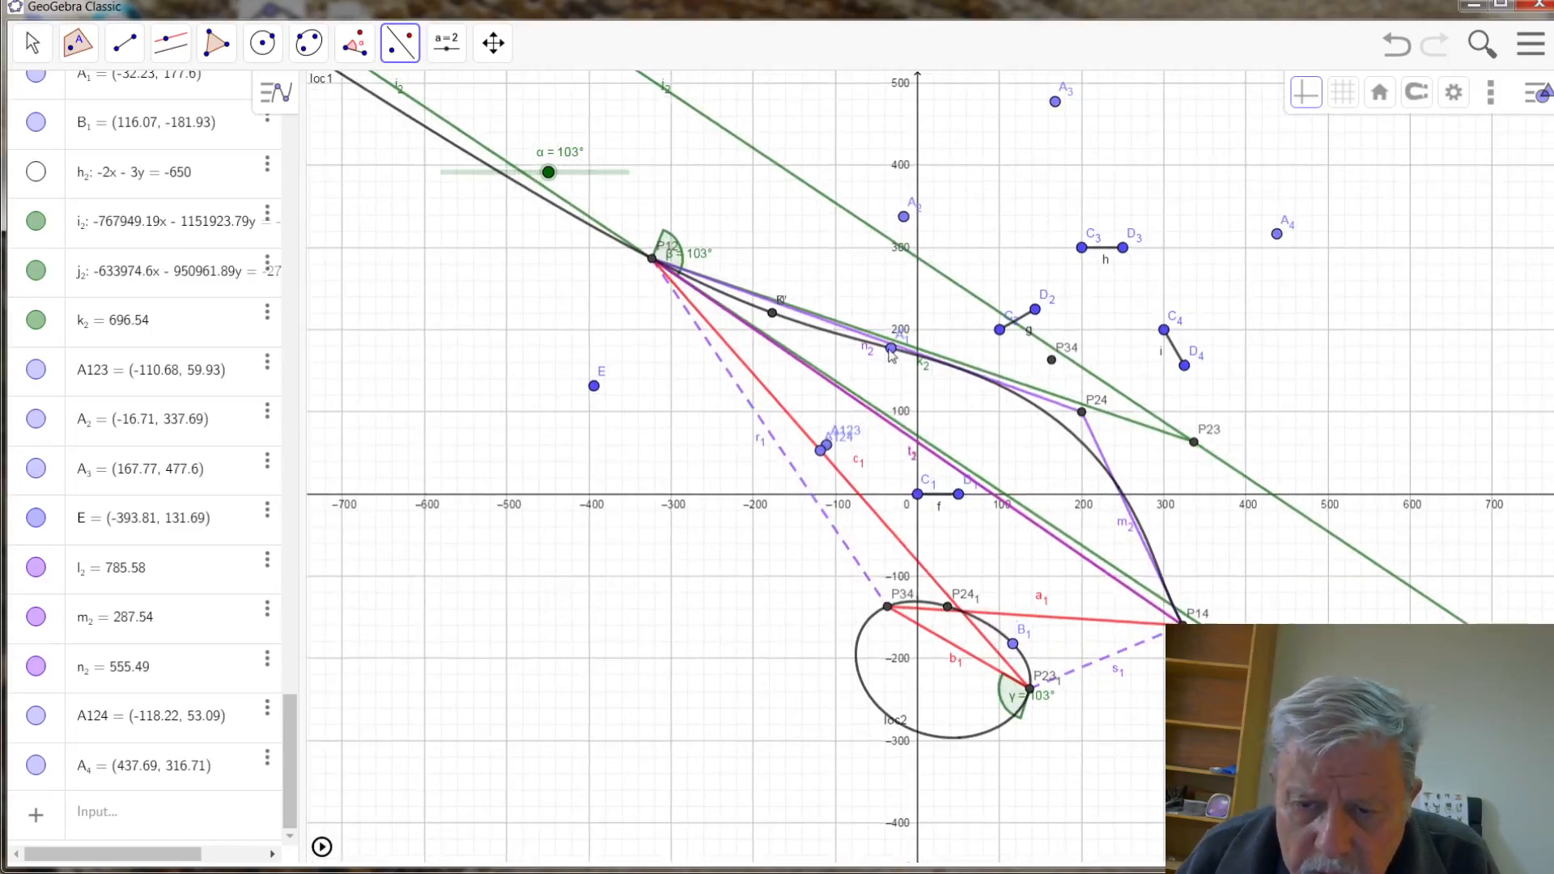
- Draw a circle through the three points A₁, A₂ and A₃
scroll(891, 357, up, 2)
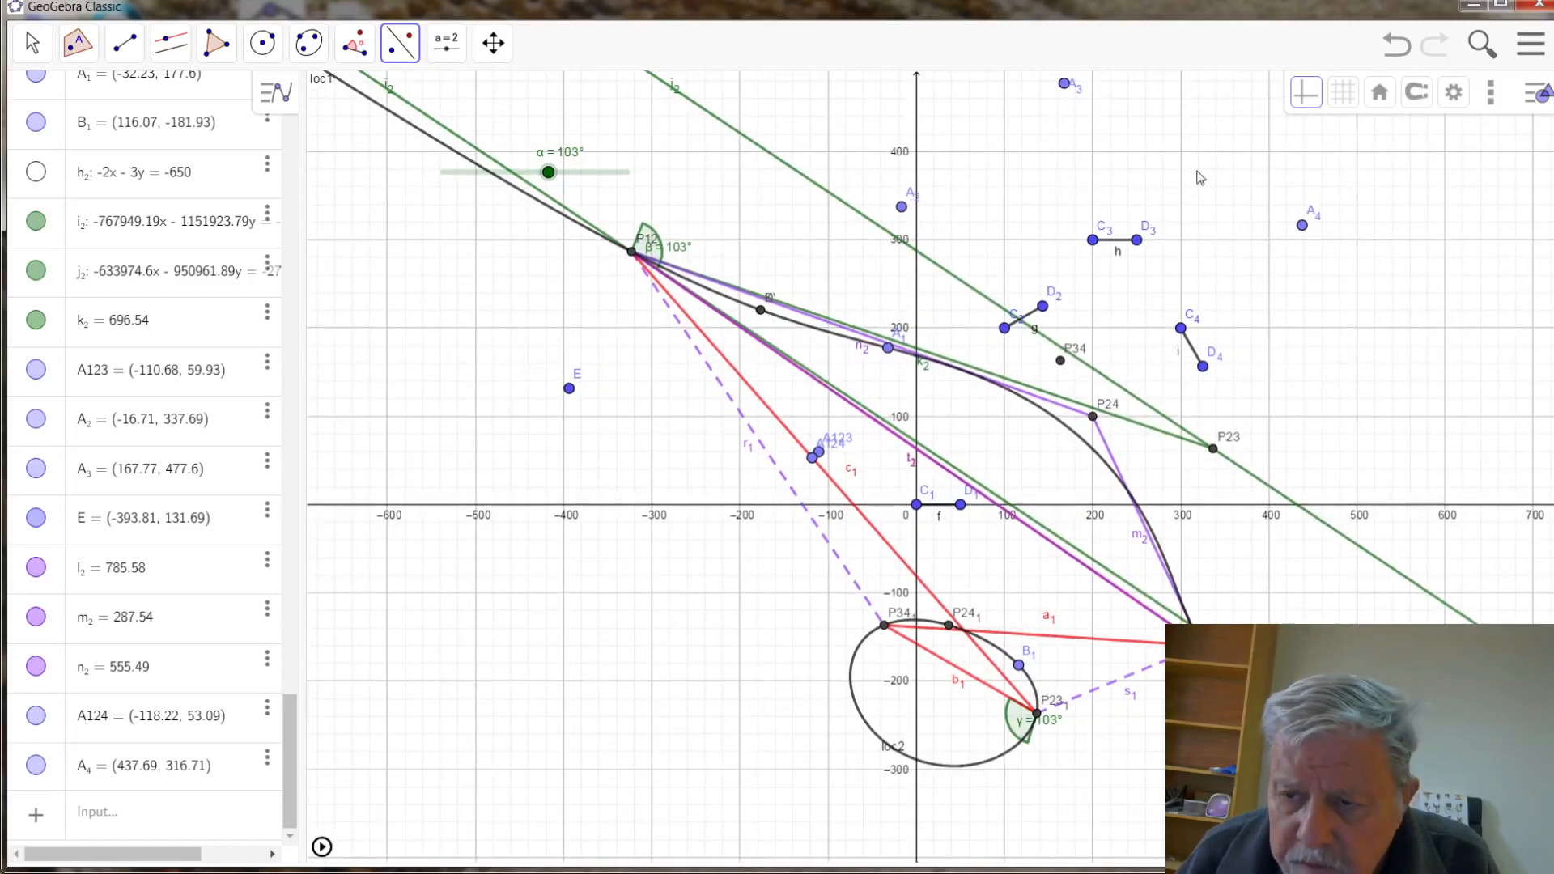
click(313, 46)
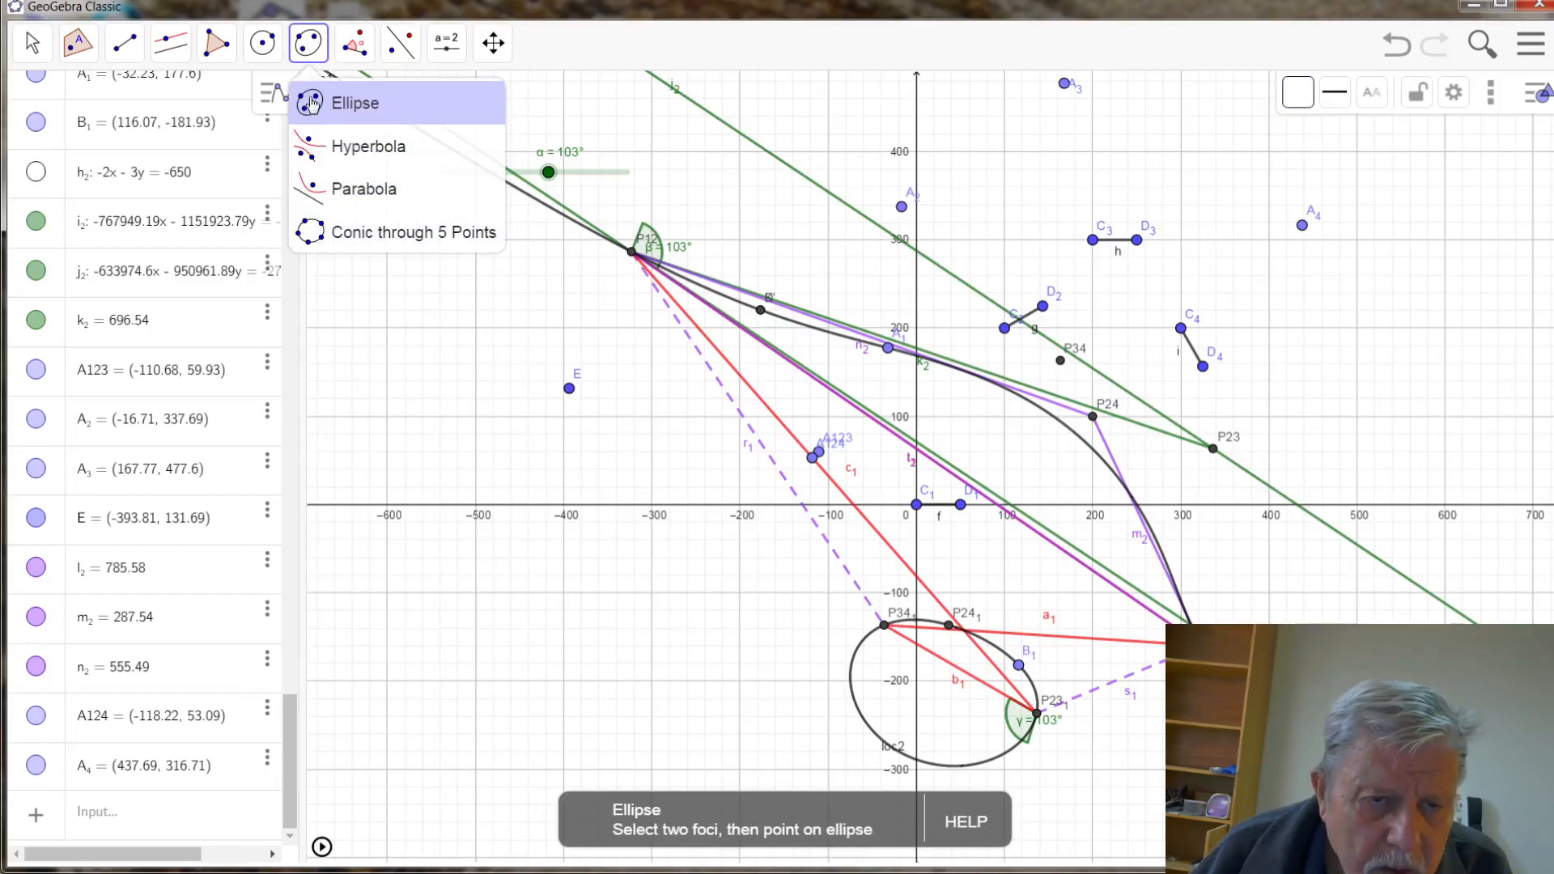
mouse_move(263, 44)
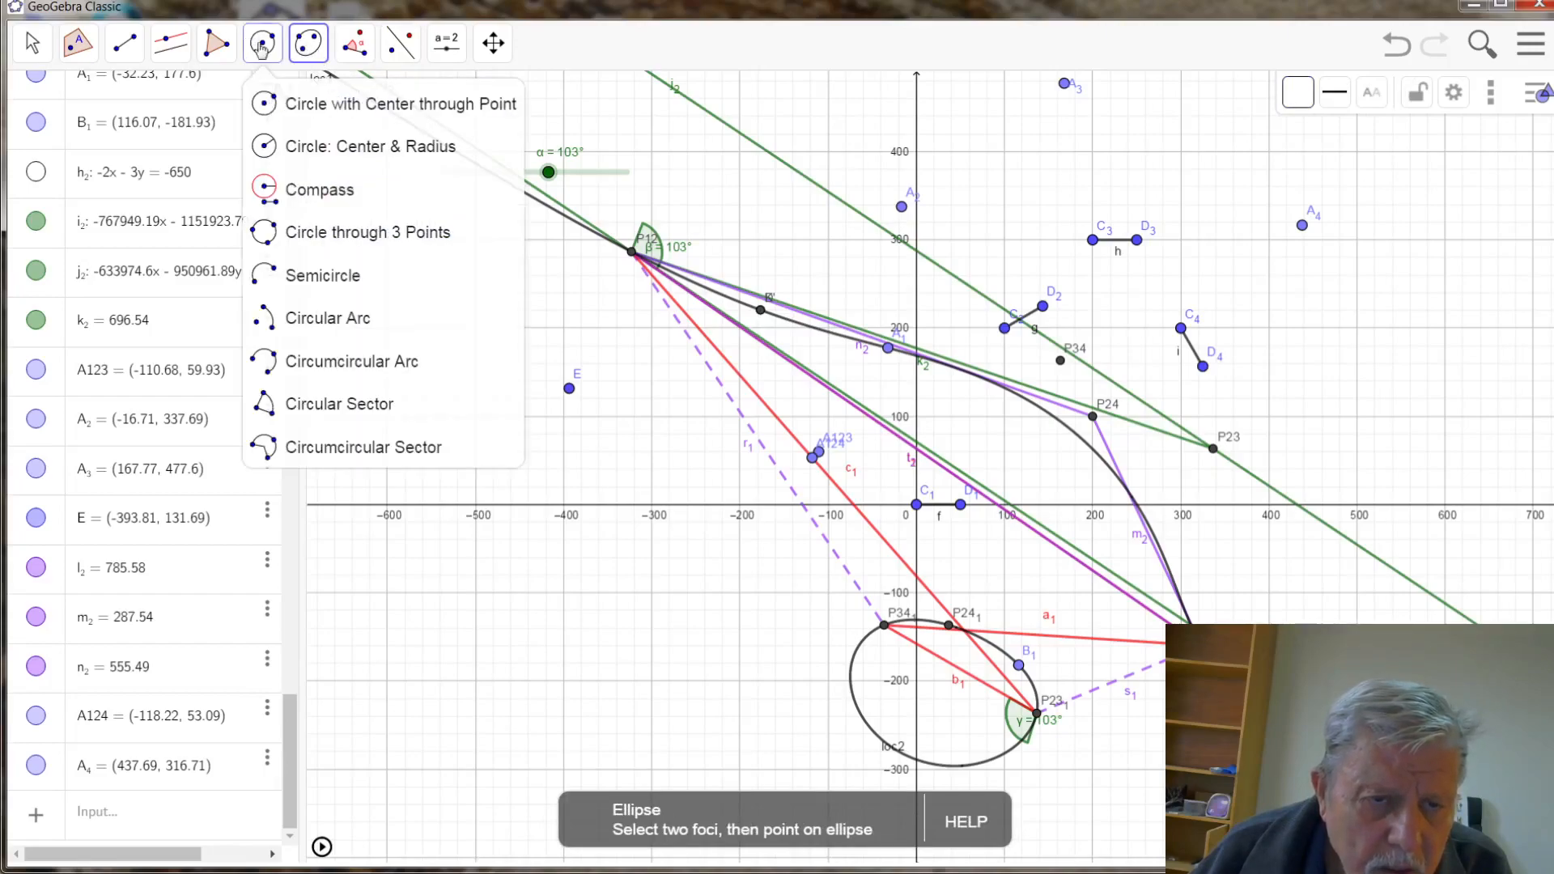
click(267, 233)
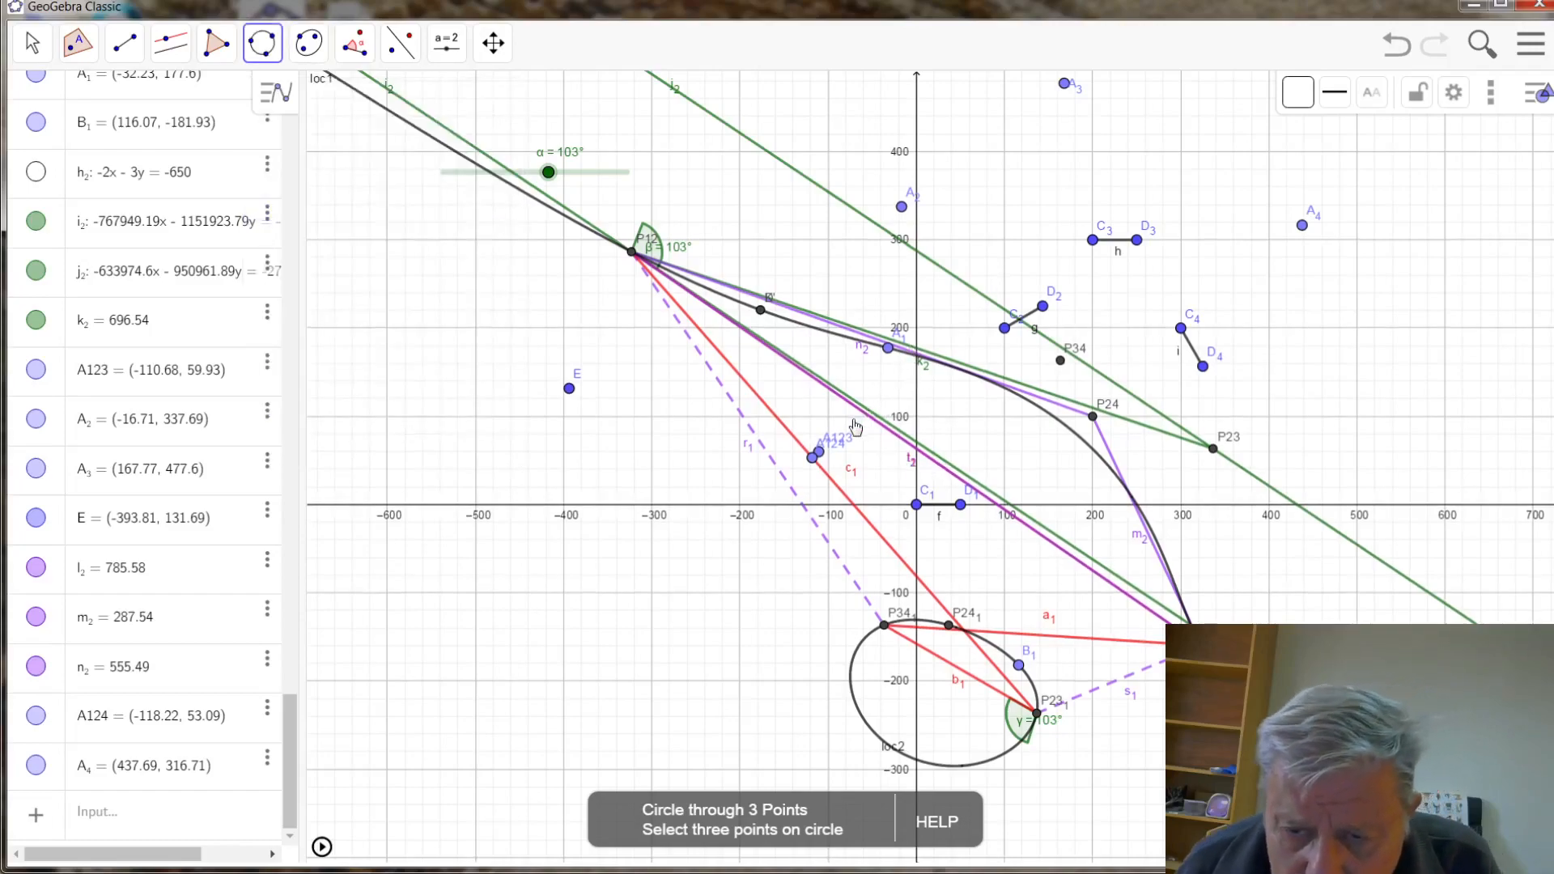
click(888, 349)
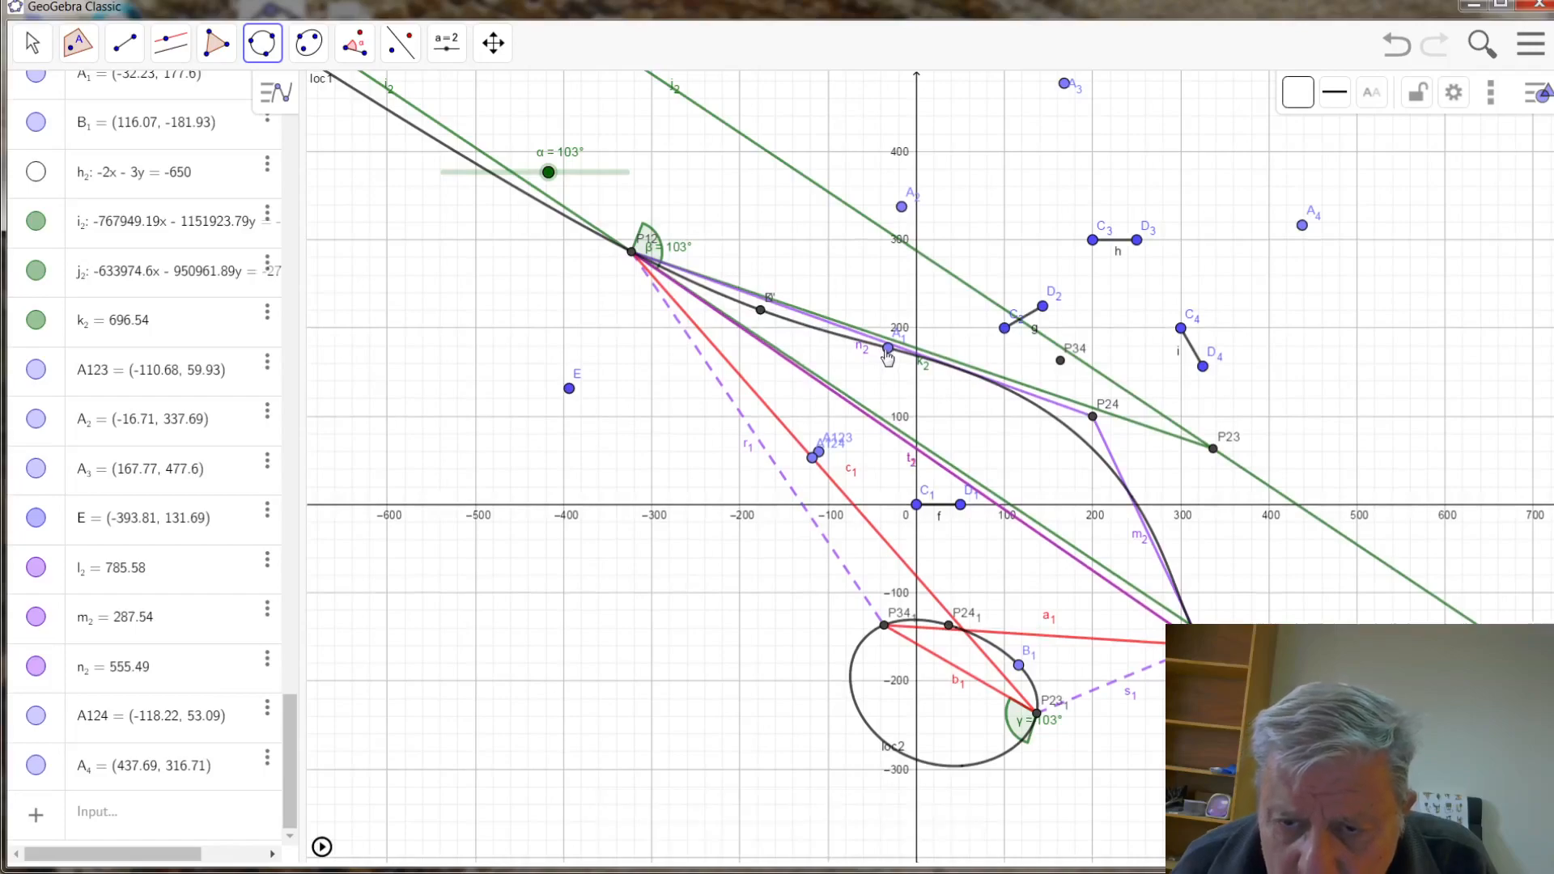
click(901, 209)
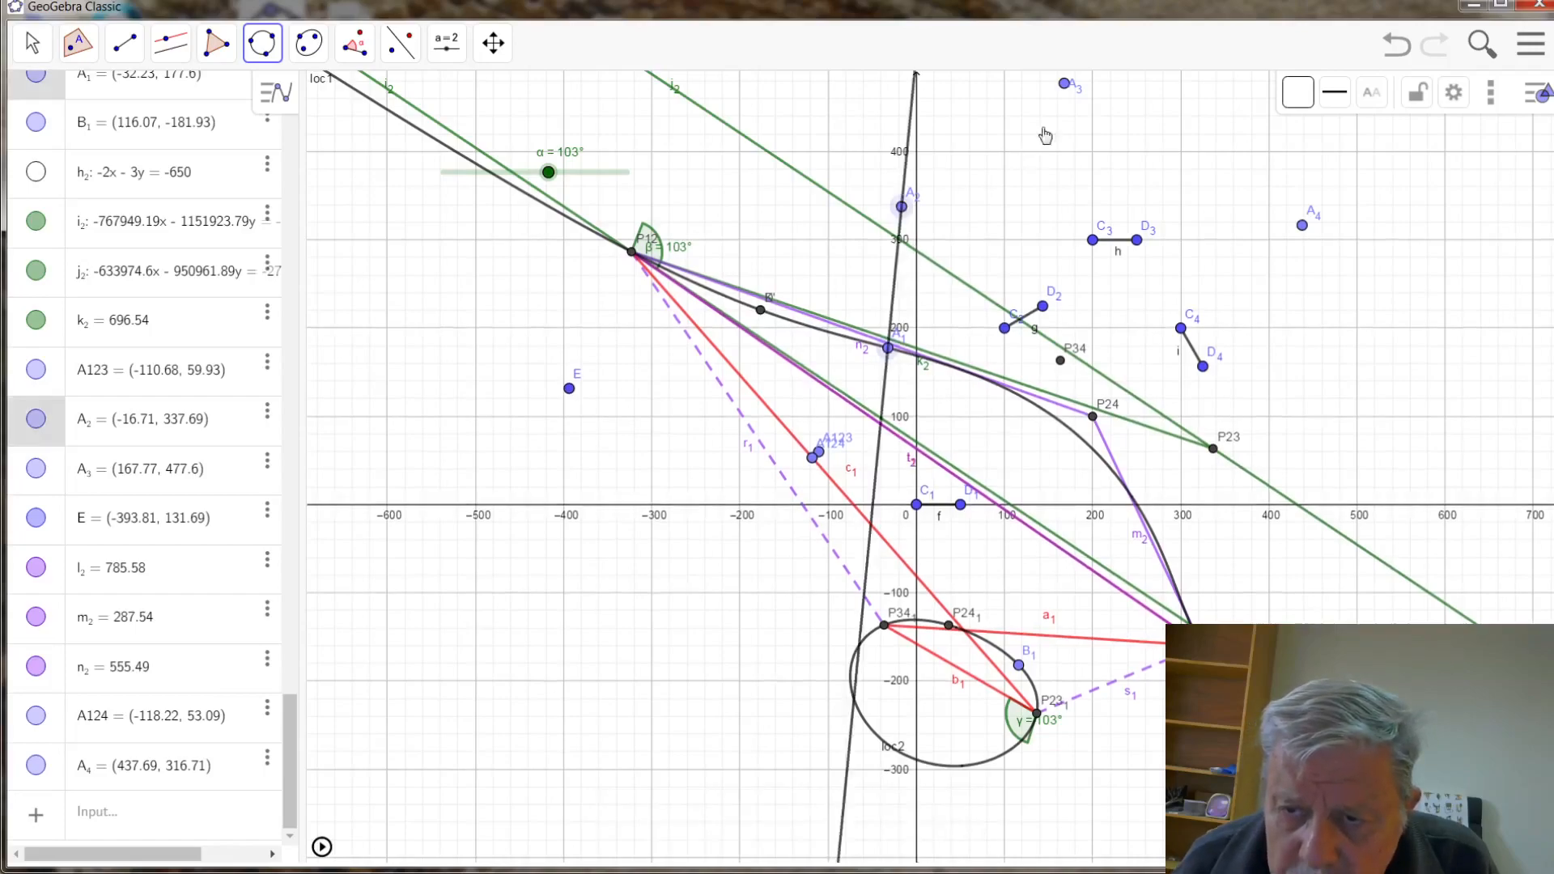
click(1066, 85)
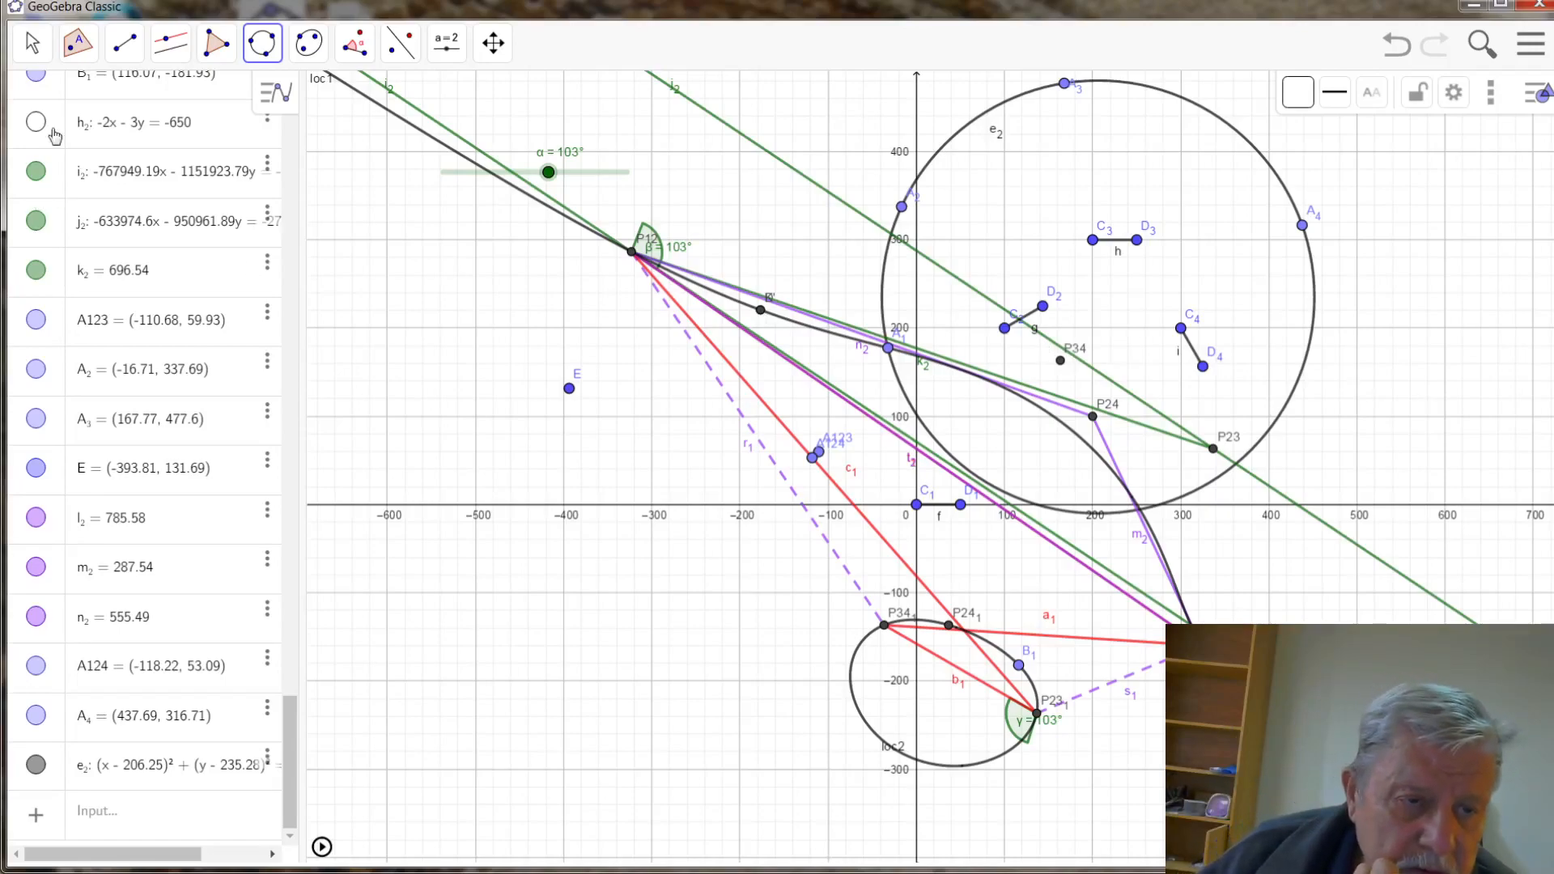
- Shift A₁ slightly along locus loc1 toward P12 and construct the center point of circle e₂
click(32, 44)
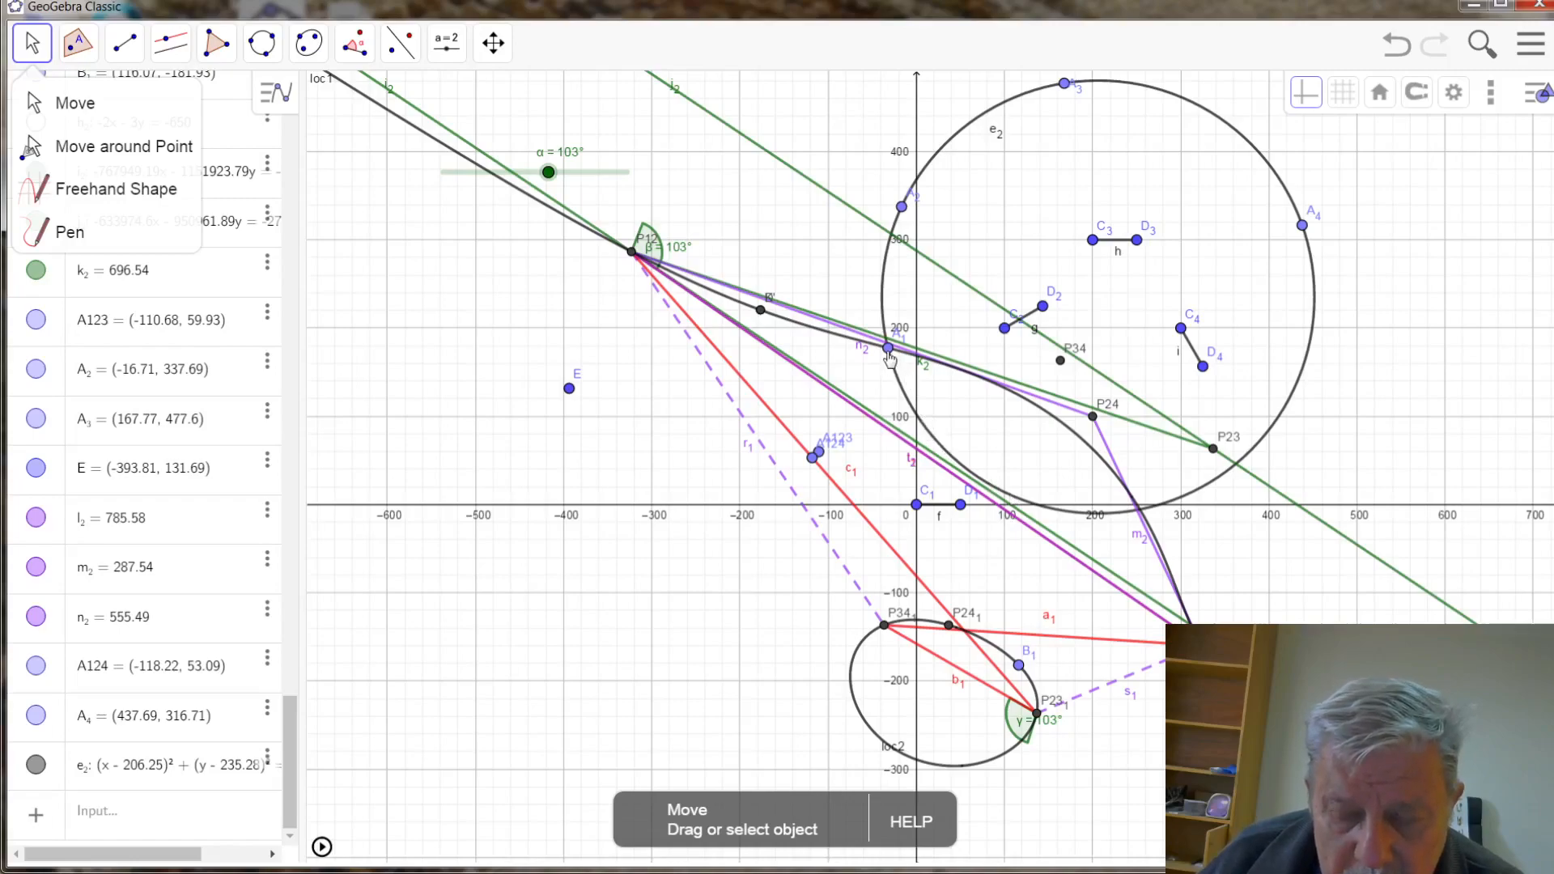
drag(890, 356, 873, 394)
click(125, 43)
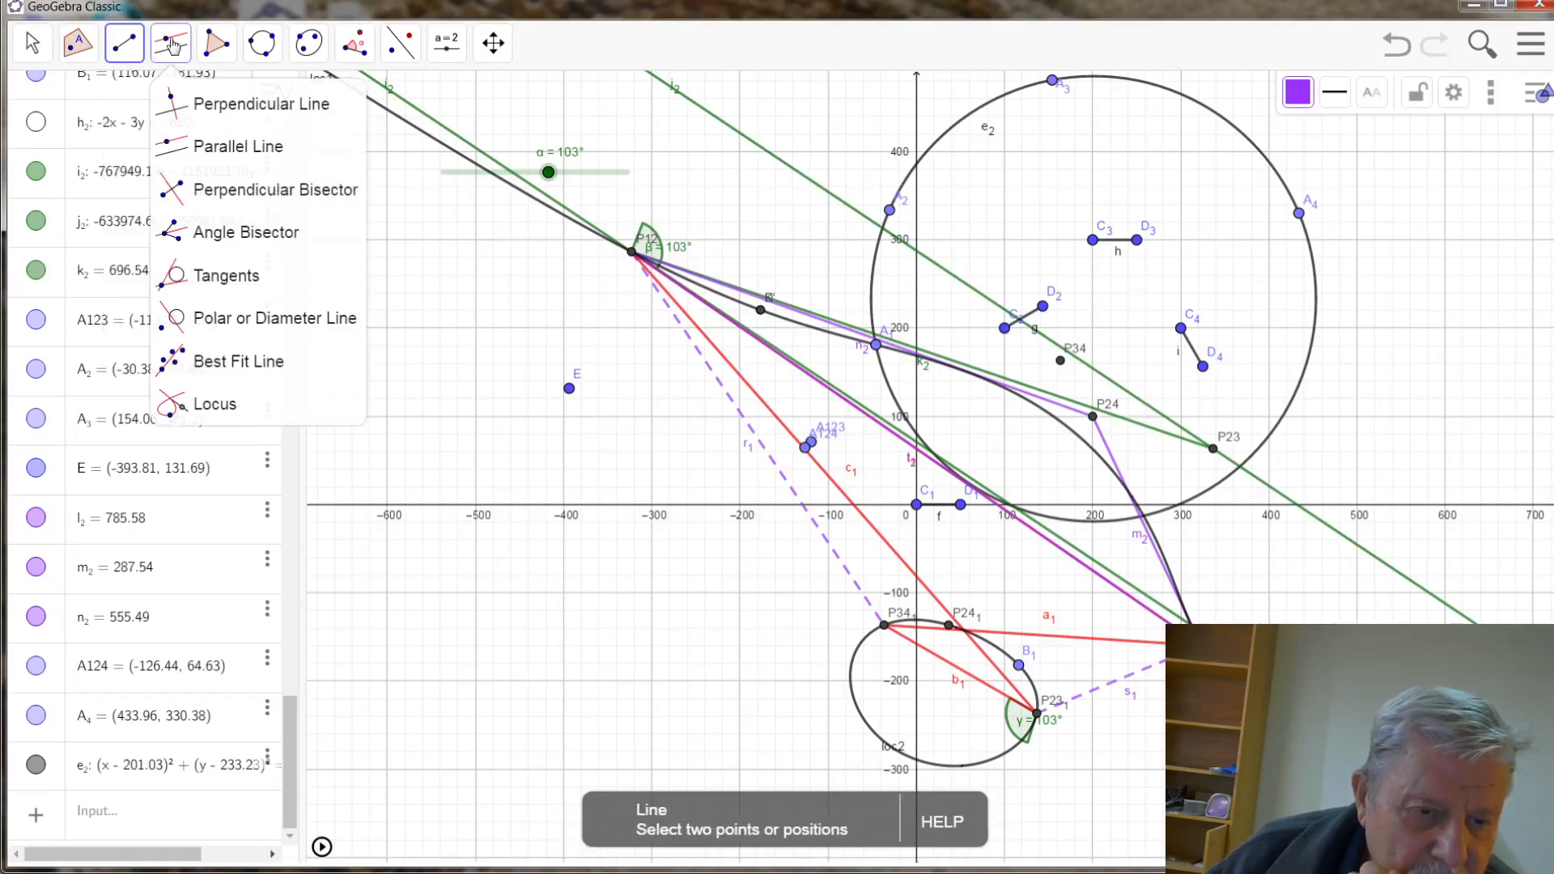
mouse_move(96, 63)
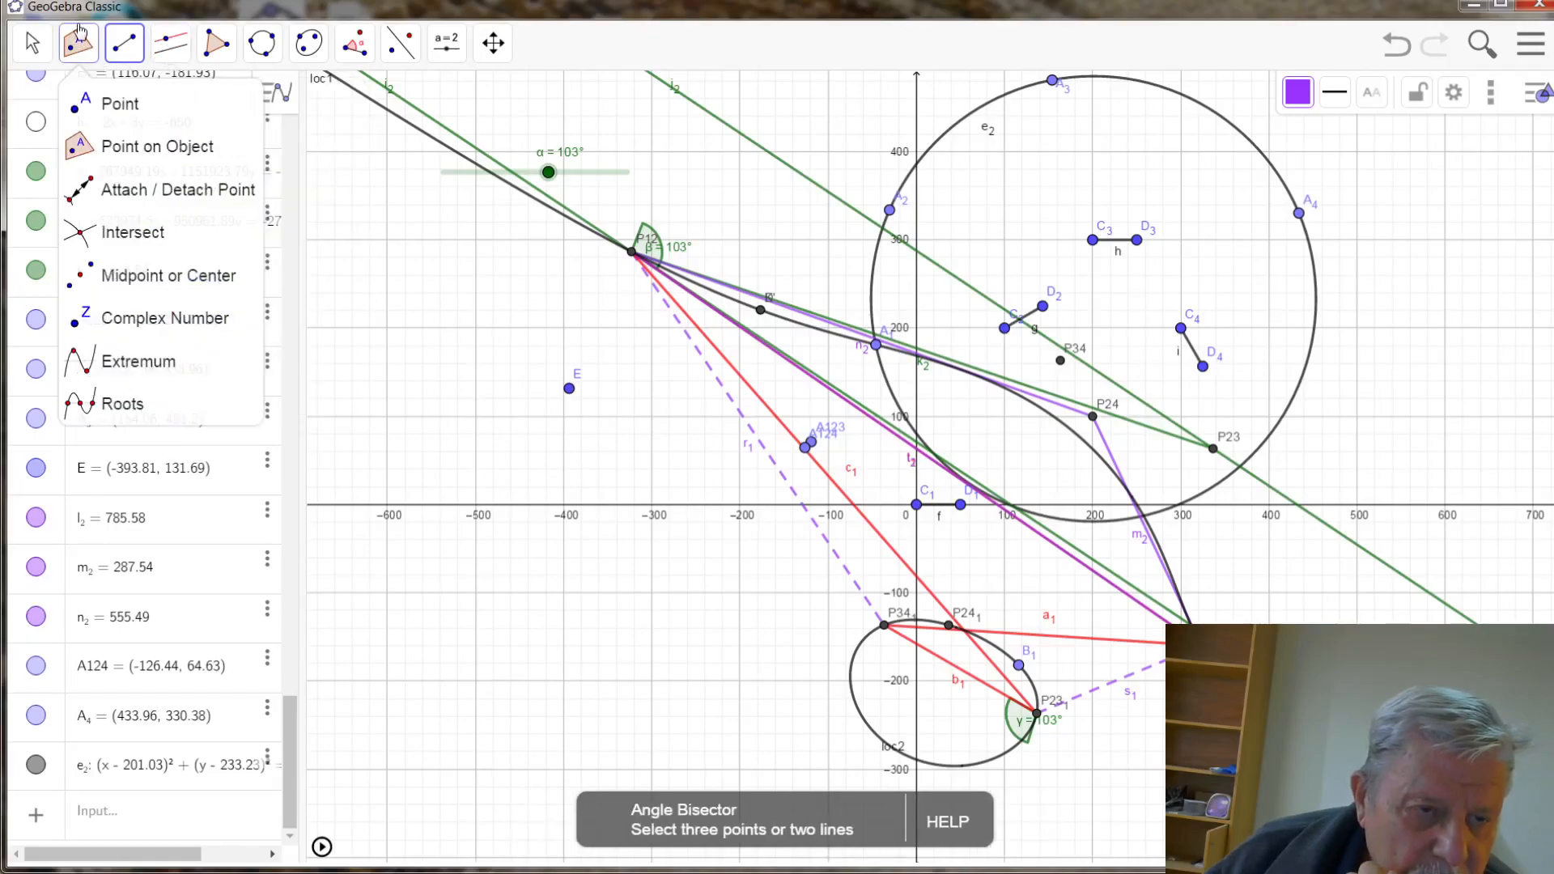
click(88, 278)
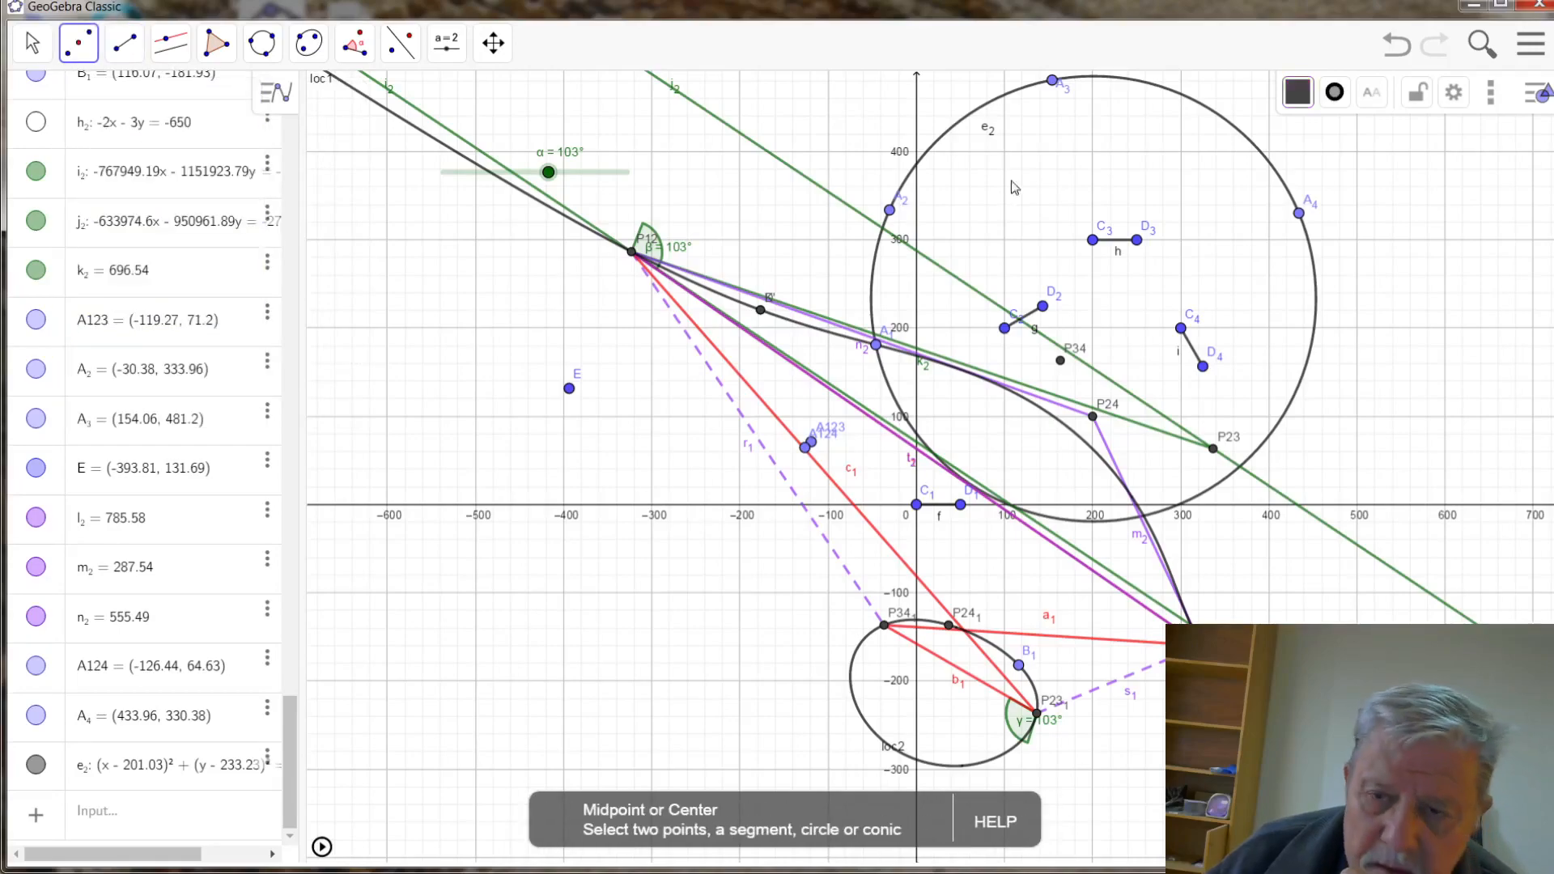
click(1004, 98)
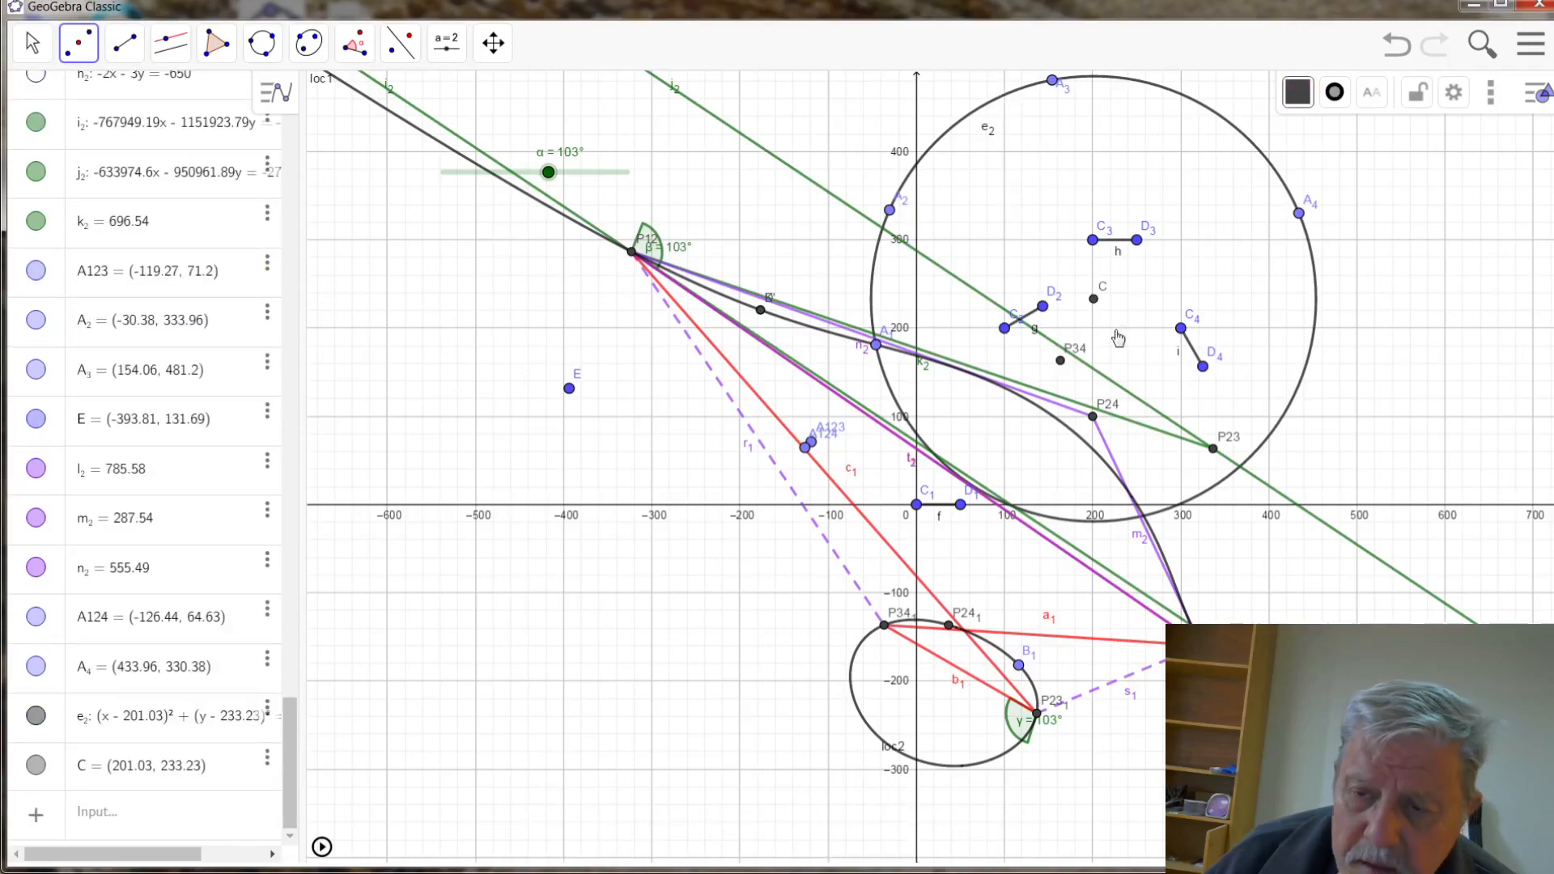
- Rename the center point C of circle e₂ as A_0
right_click(1096, 304)
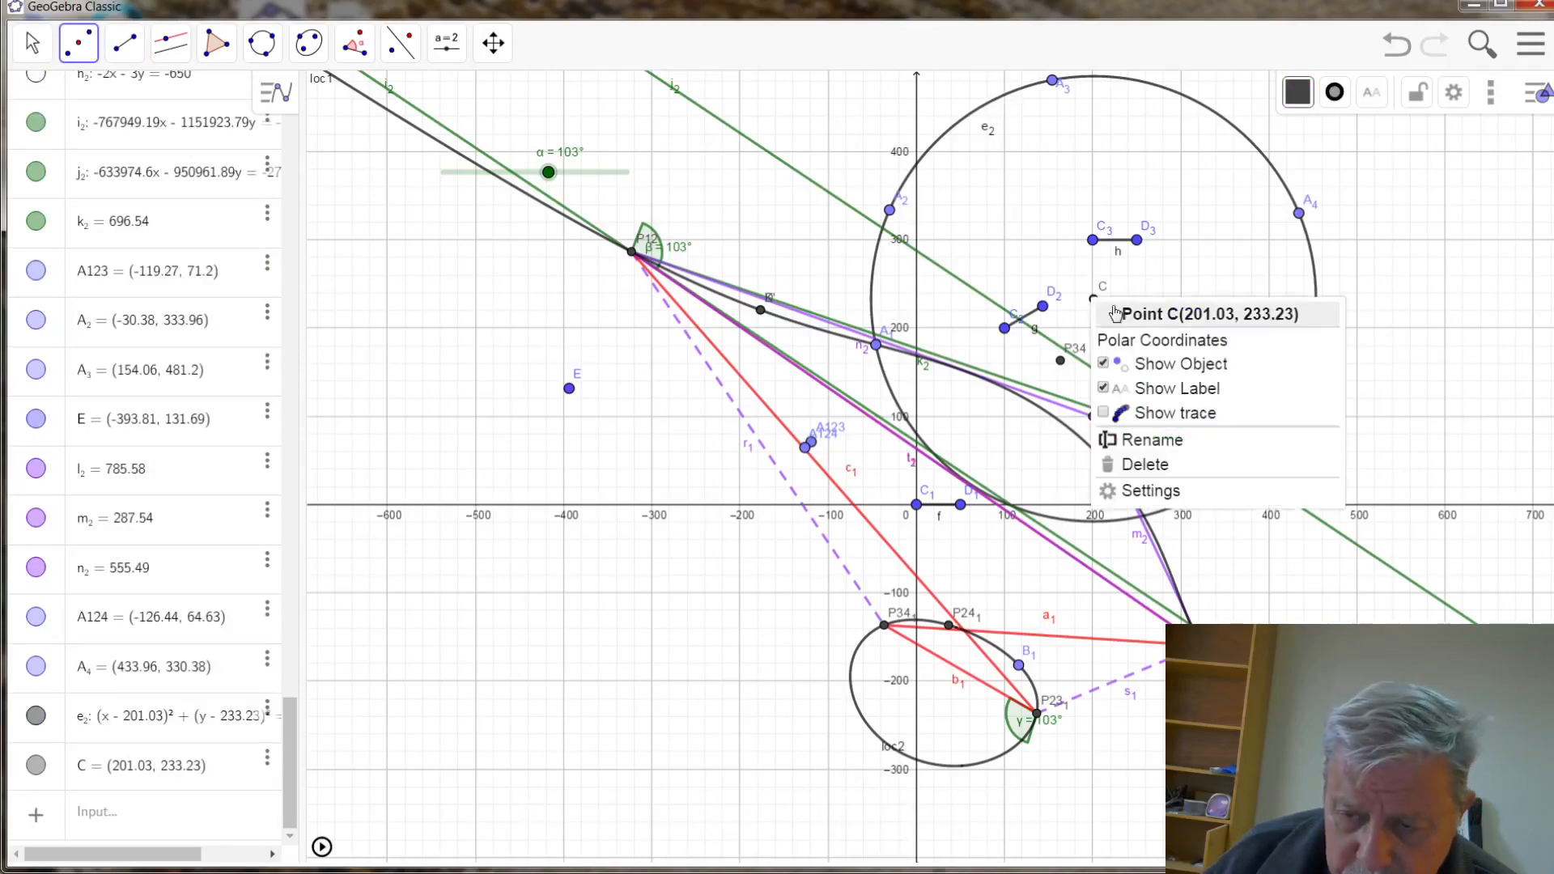
click(1166, 440)
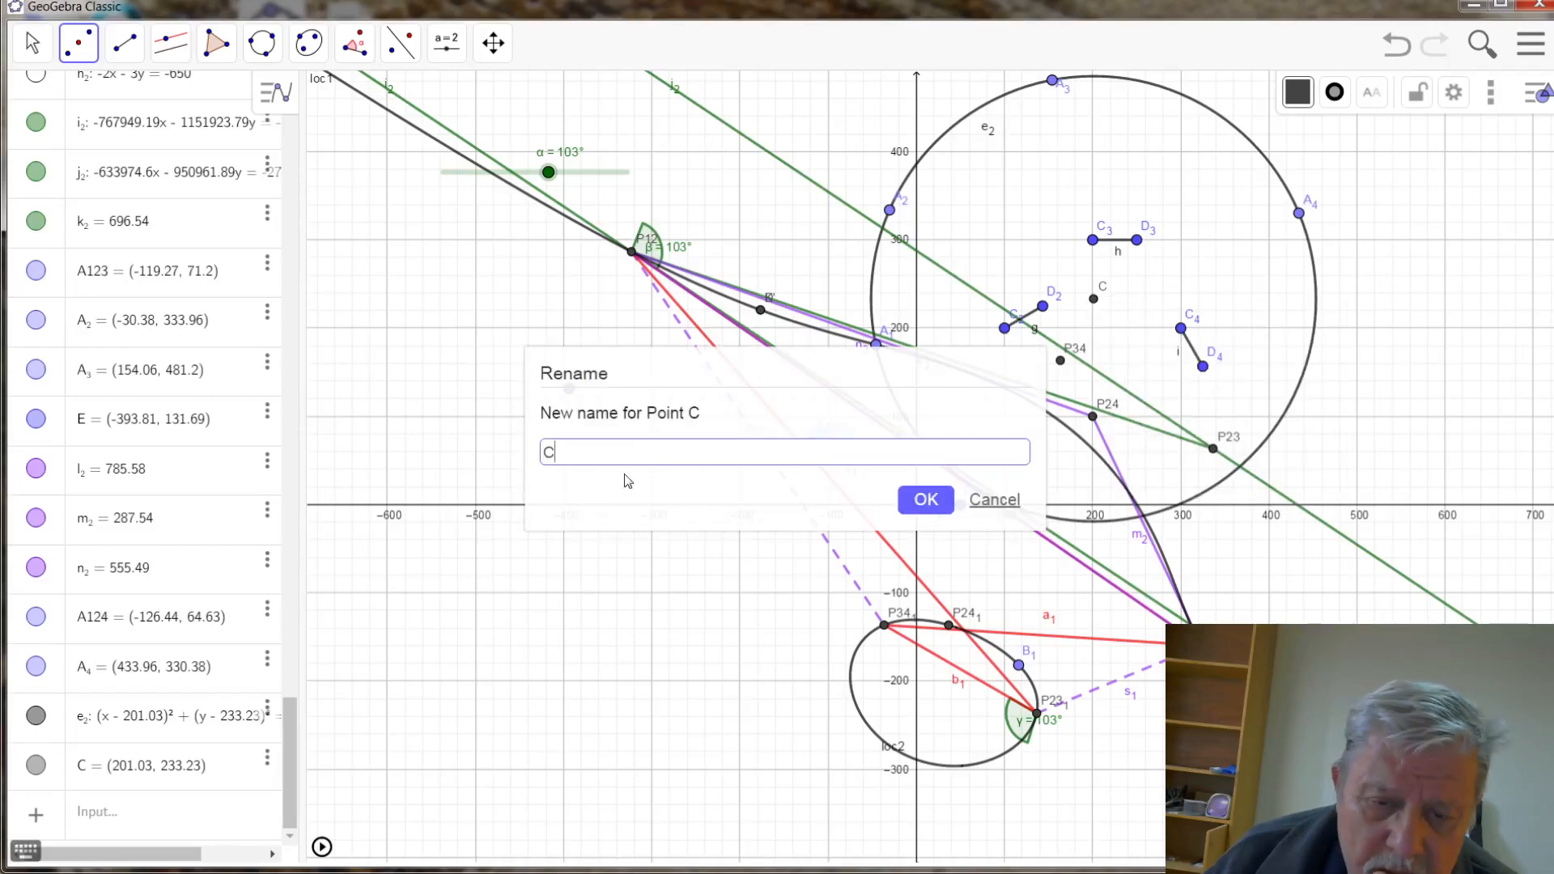
double_click(546, 450)
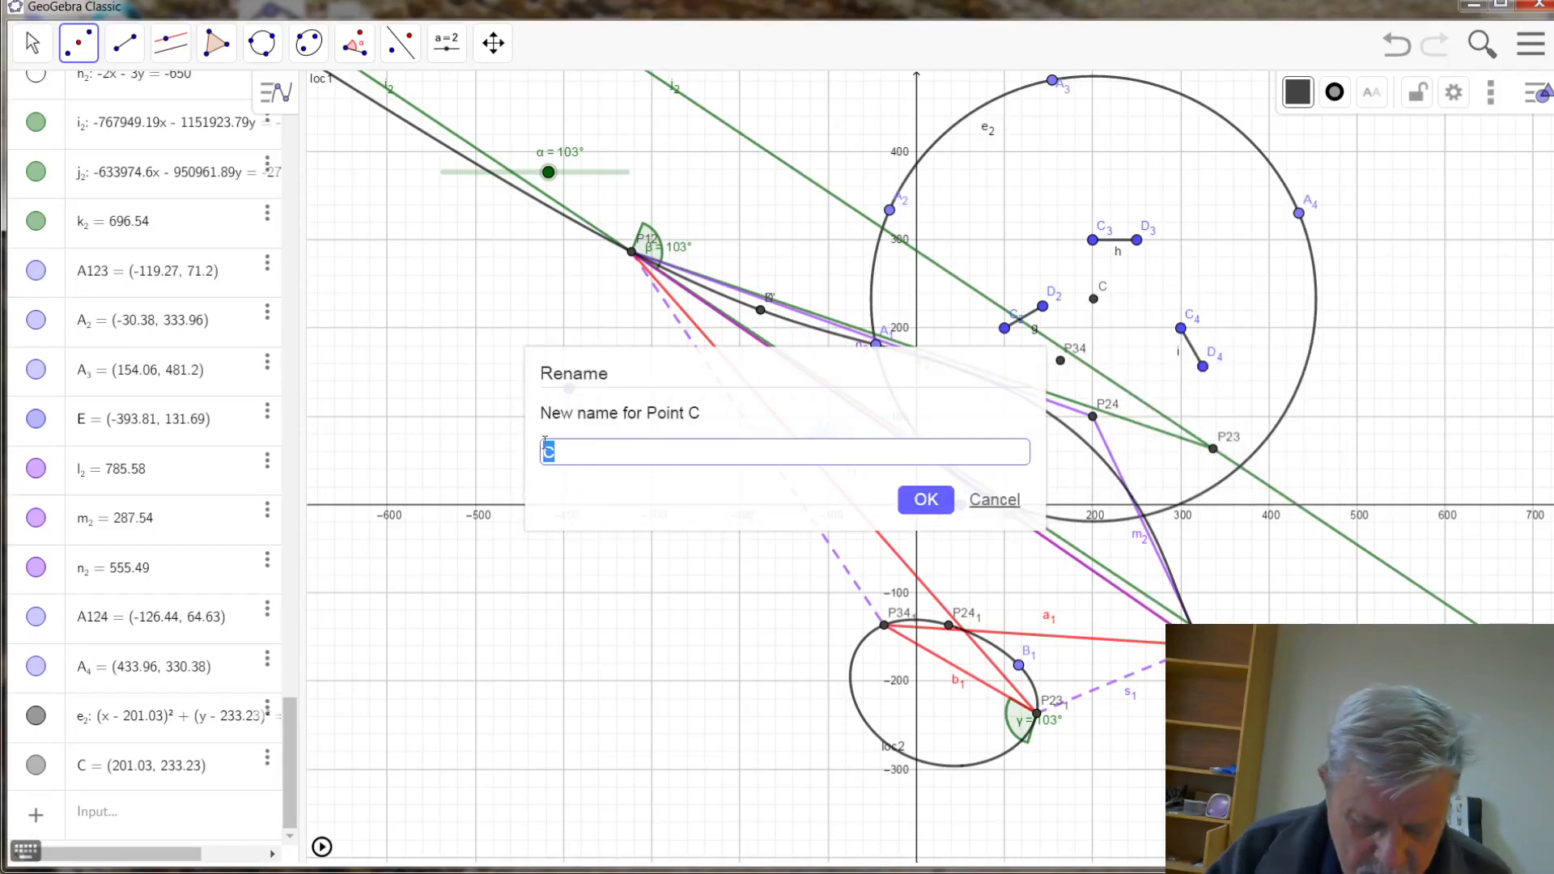
text(A_0)
click(923, 498)
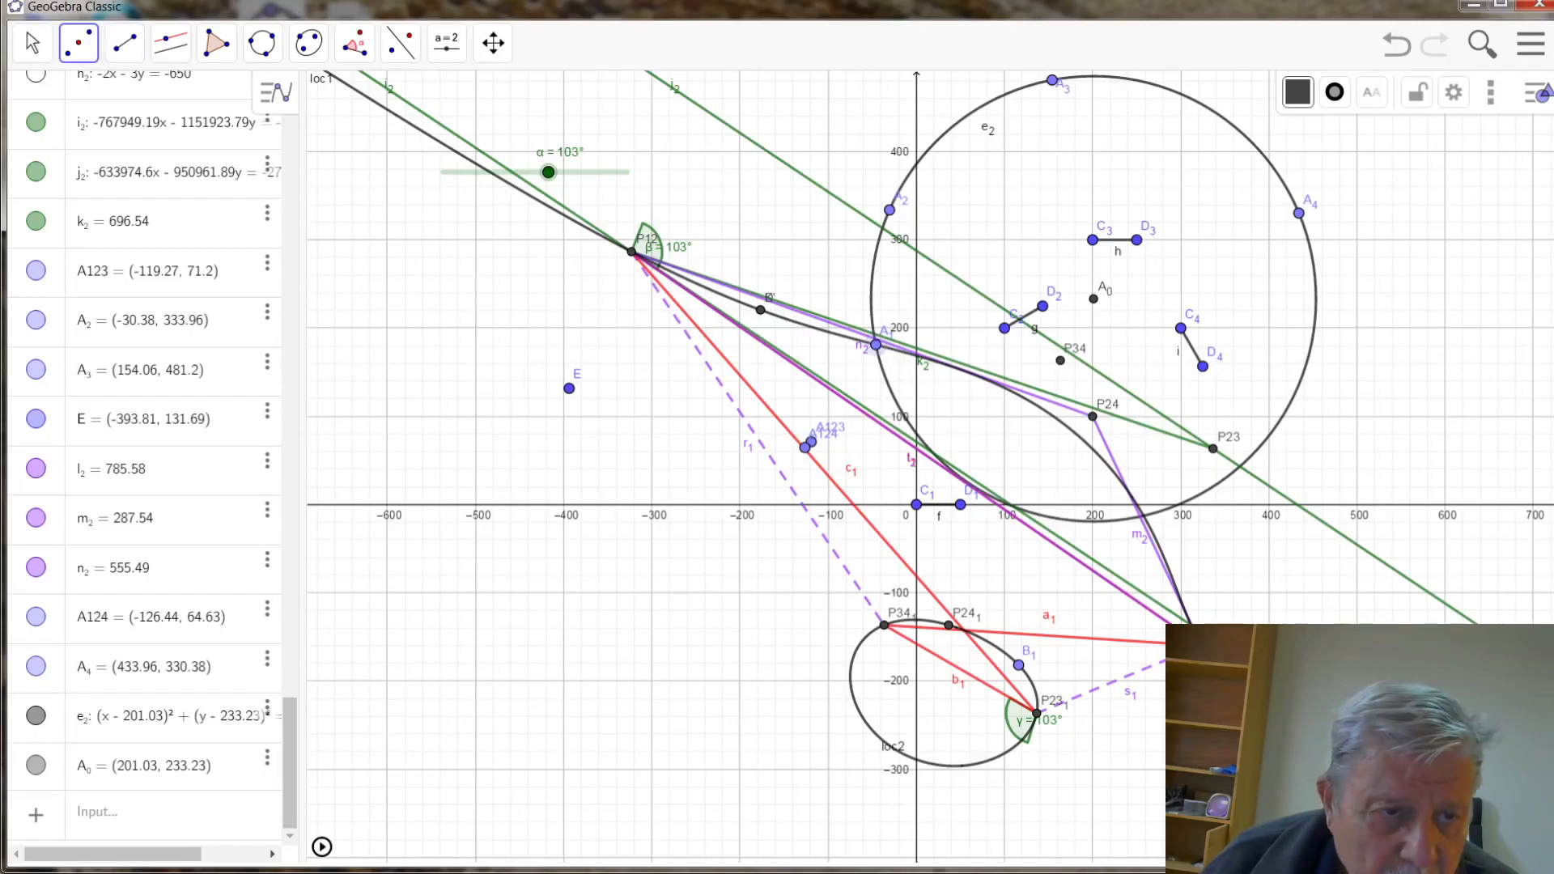
- Move A₁ further along locus loc1 toward P12, and name the circle's center point C as A_0 again
click(32, 43)
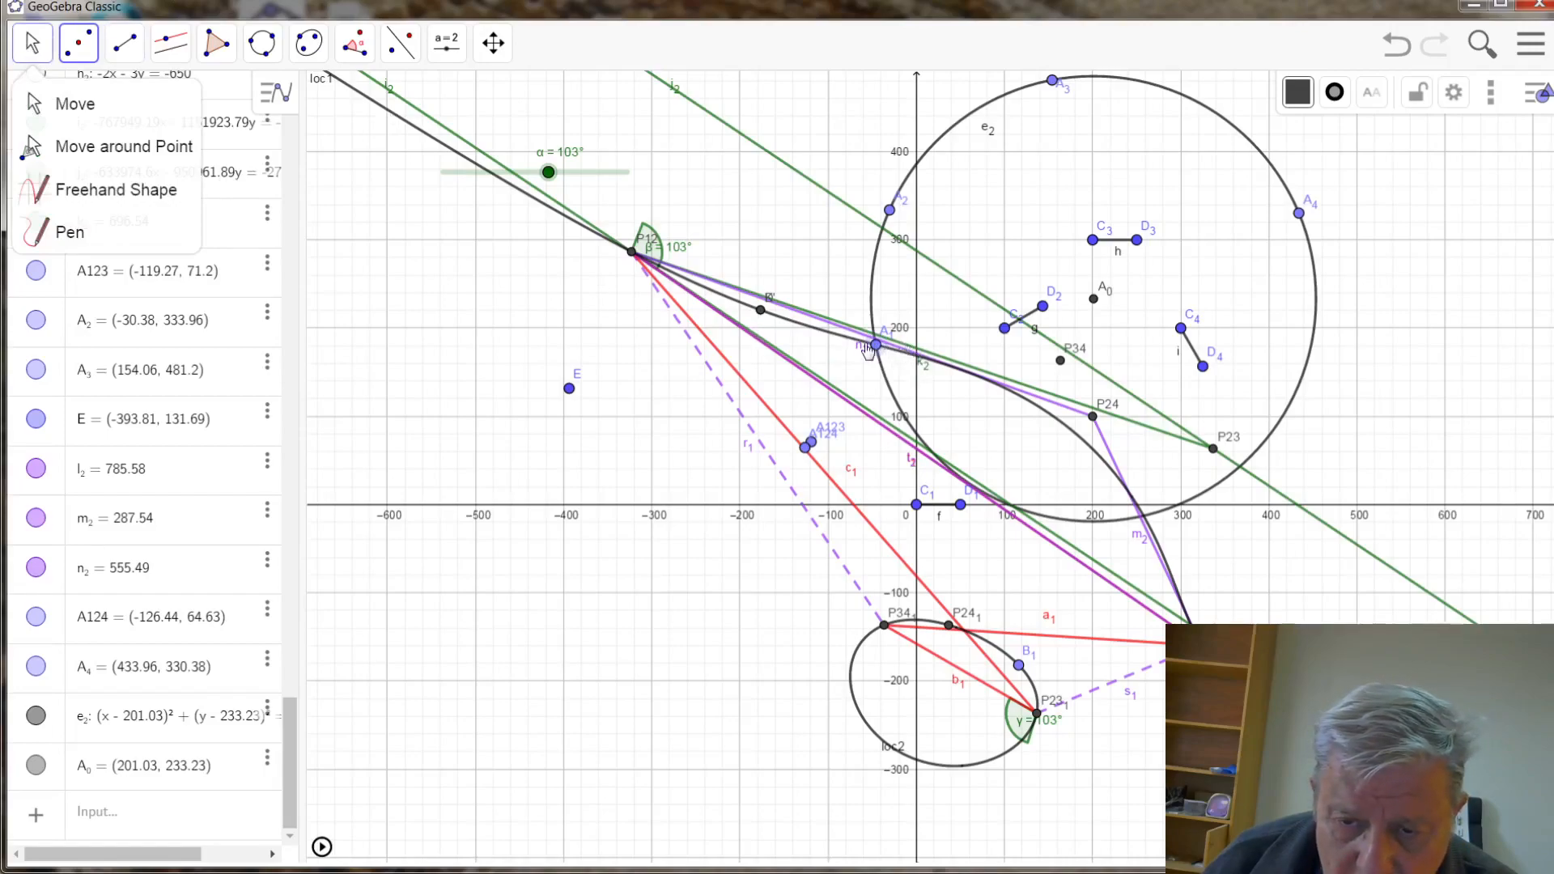
mouse_move(879, 348)
mouse_down()
mouse_move(955, 413)
mouse_move(815, 346)
mouse_move(855, 366)
mouse_up()
right_click(1087, 305)
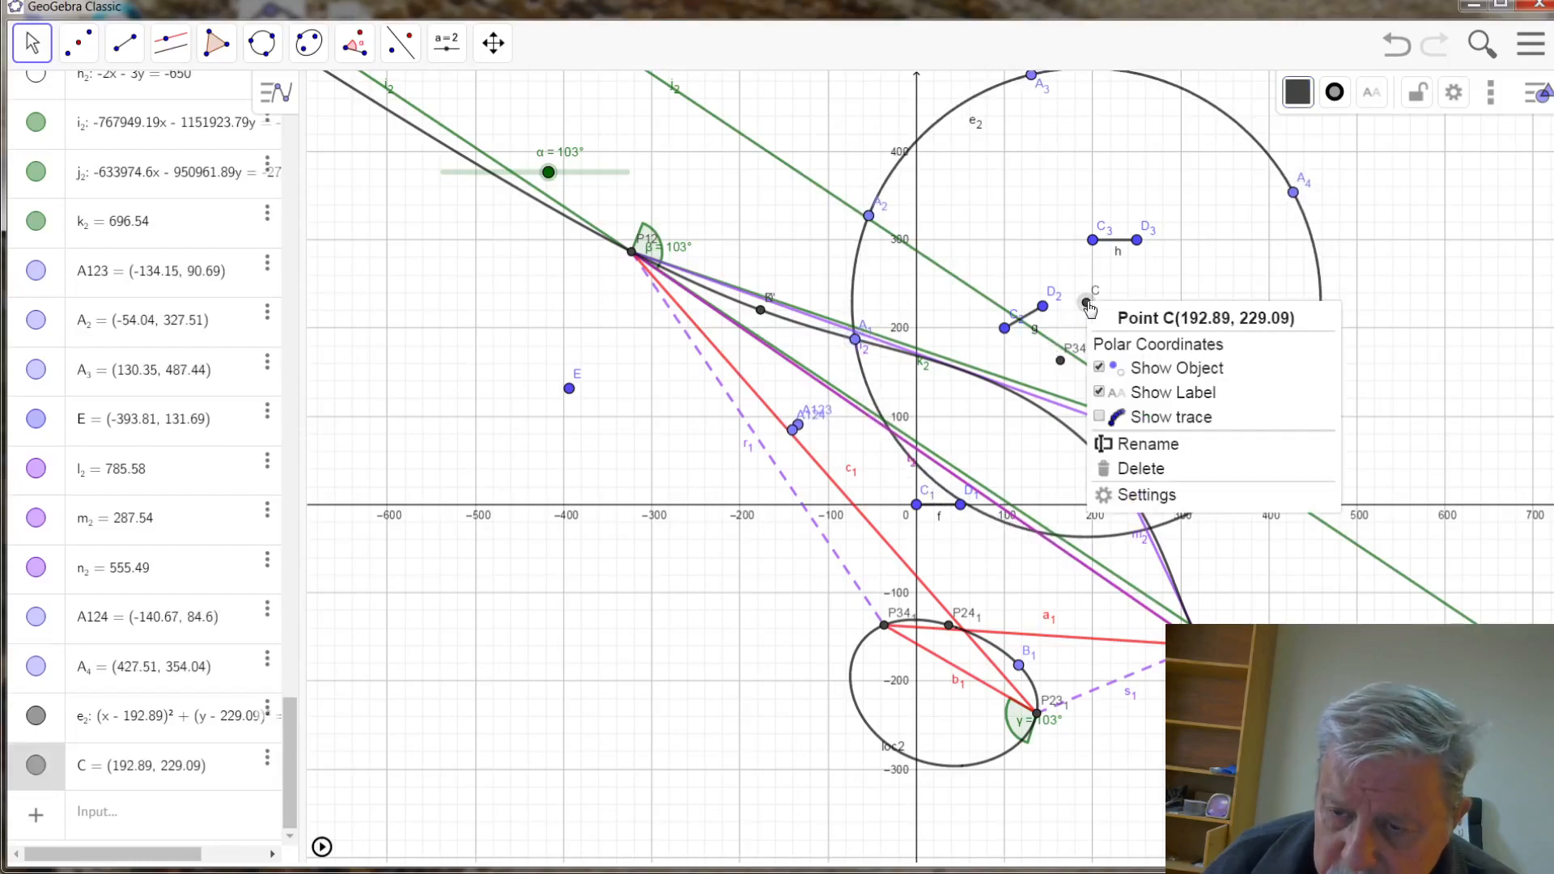
click(1149, 444)
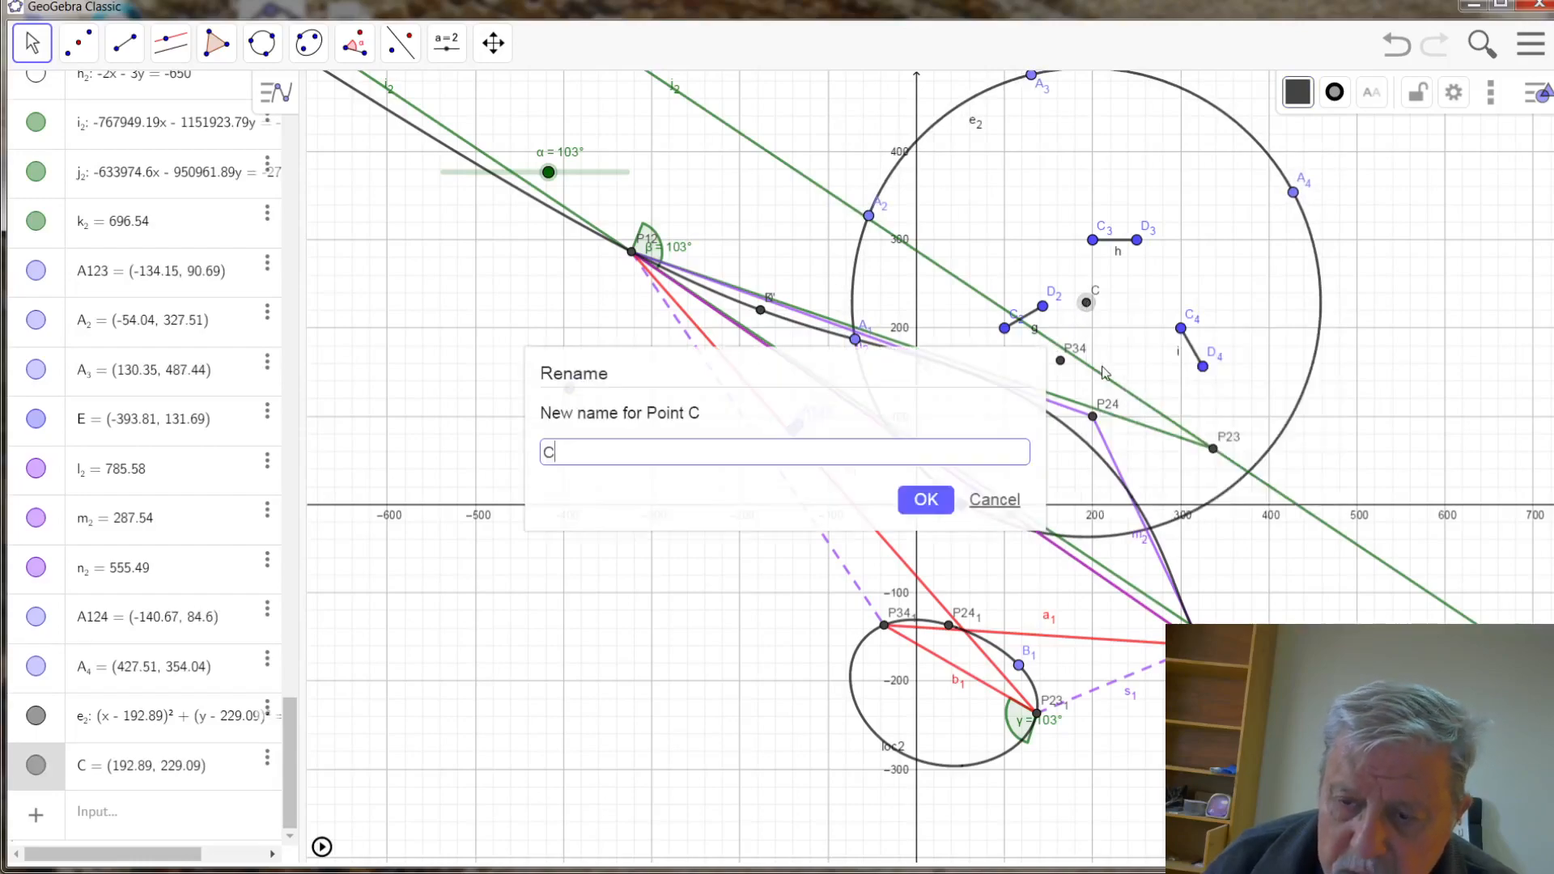
drag(596, 458, 537, 448)
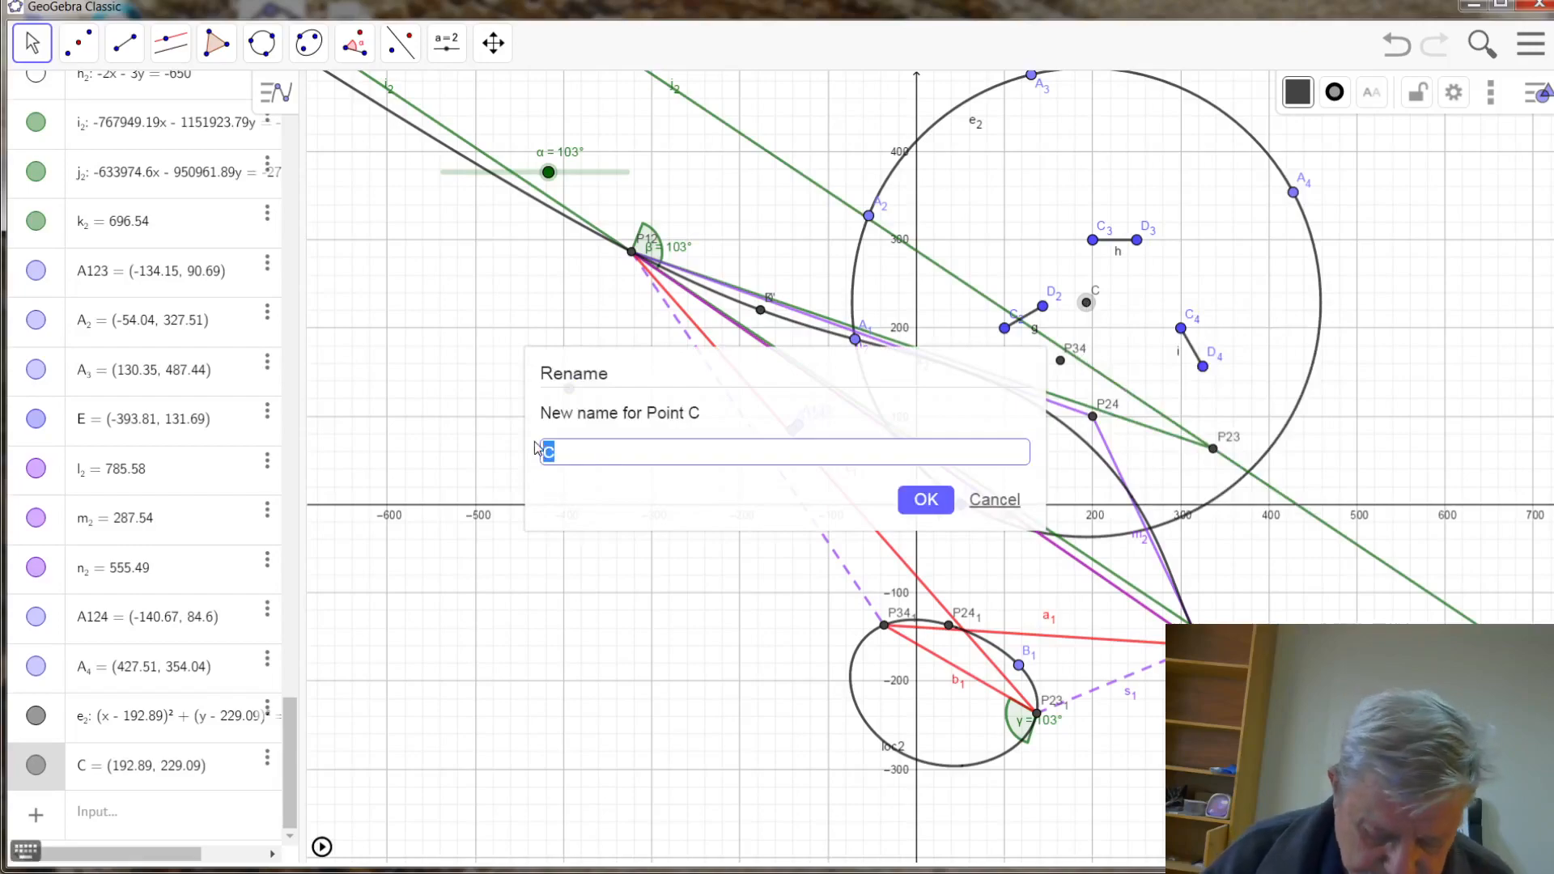
text(A)
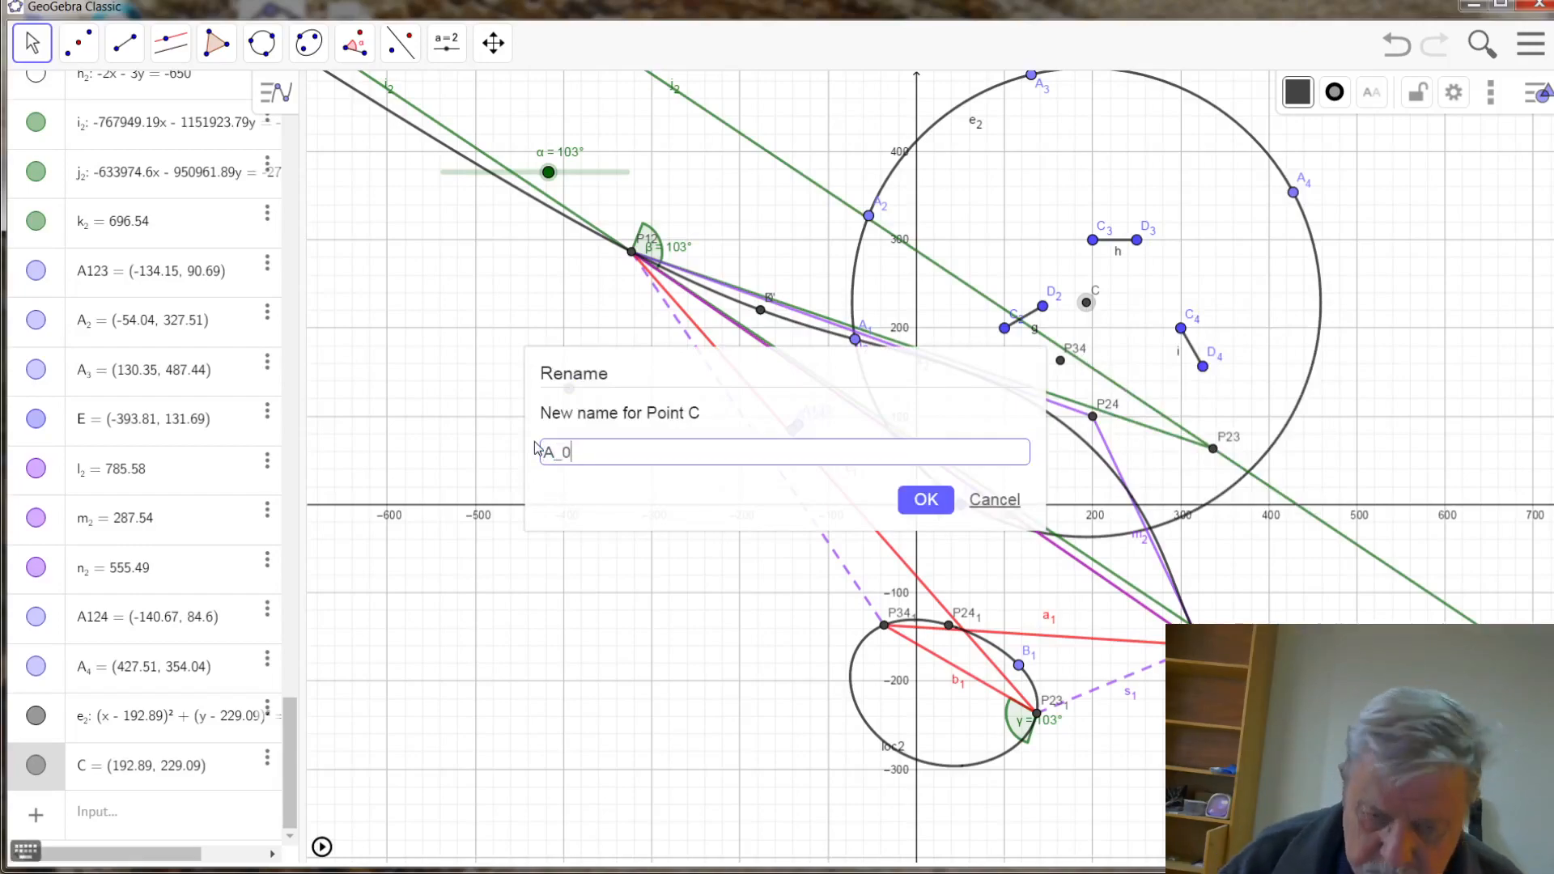
text(_0)
click(915, 504)
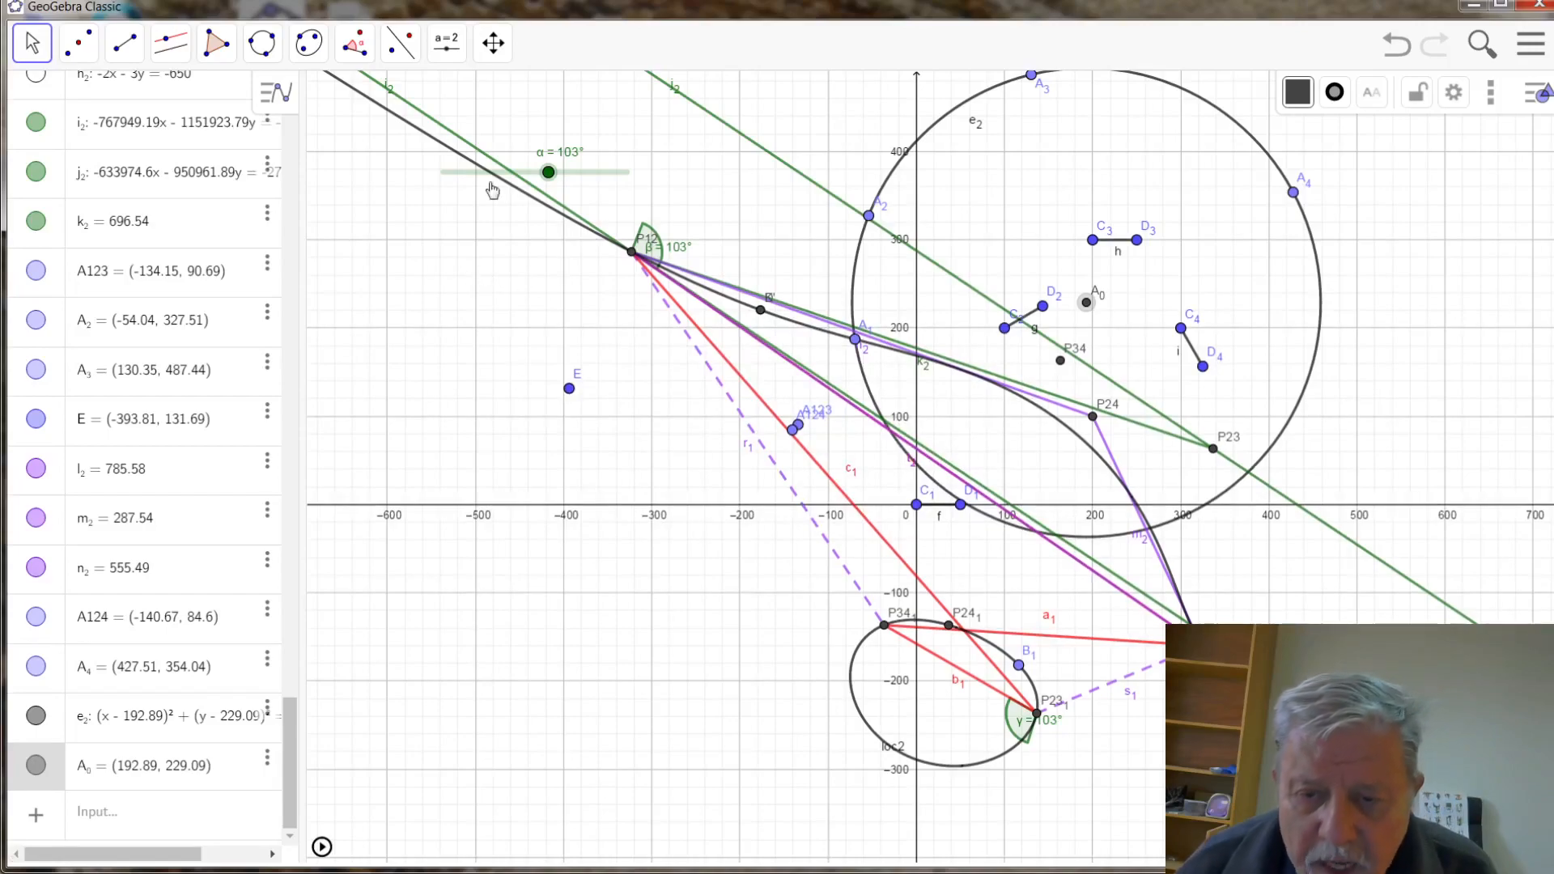
- Draw a segment from the circle's center A₀ to the moving pivot A₁
click(127, 34)
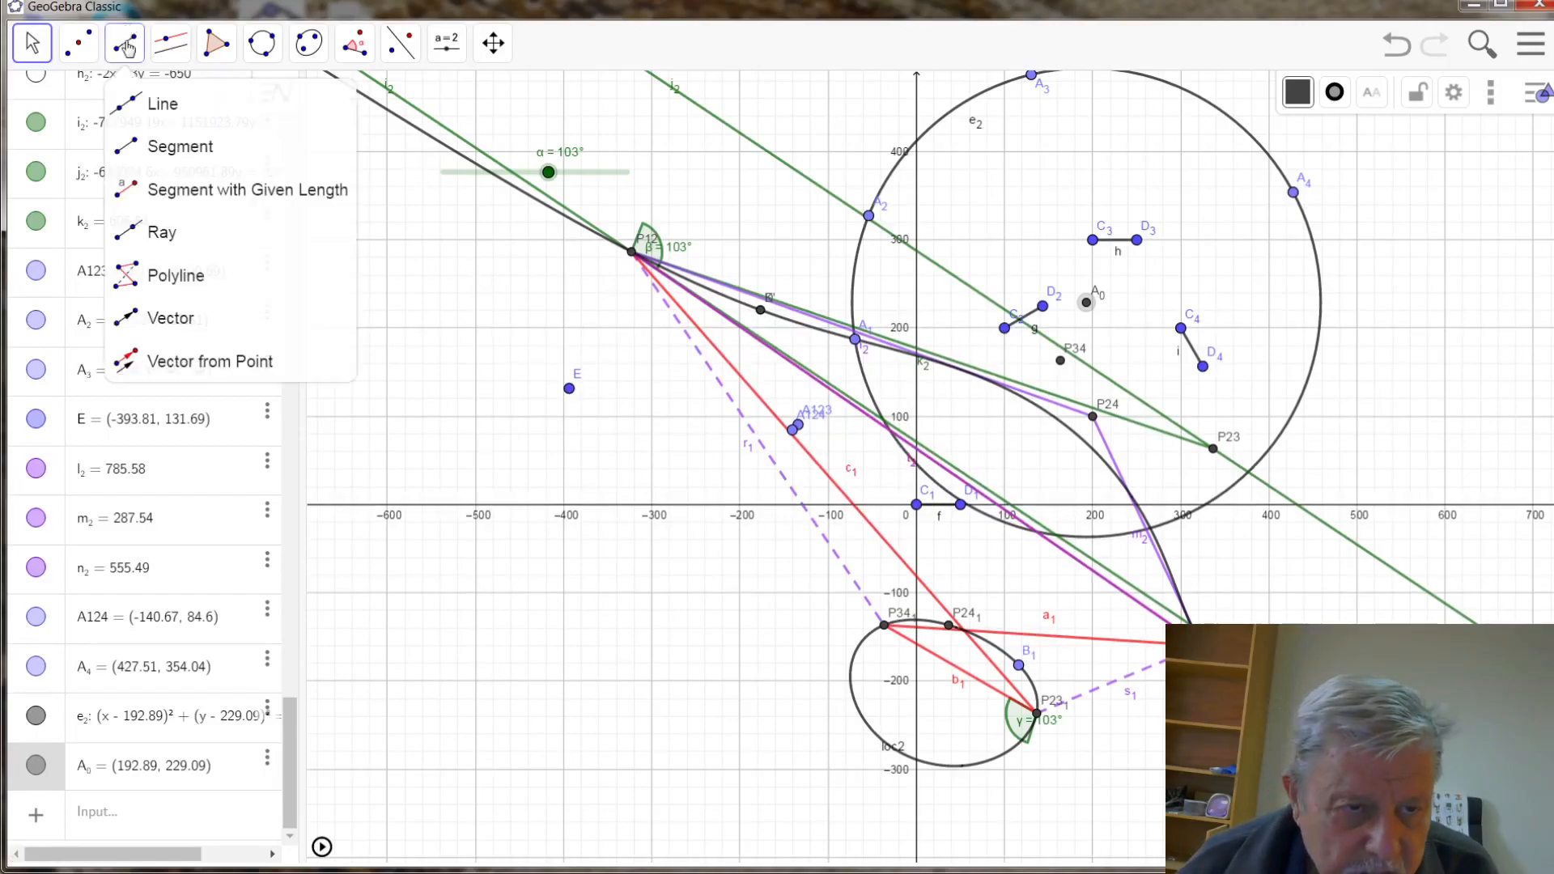
click(145, 143)
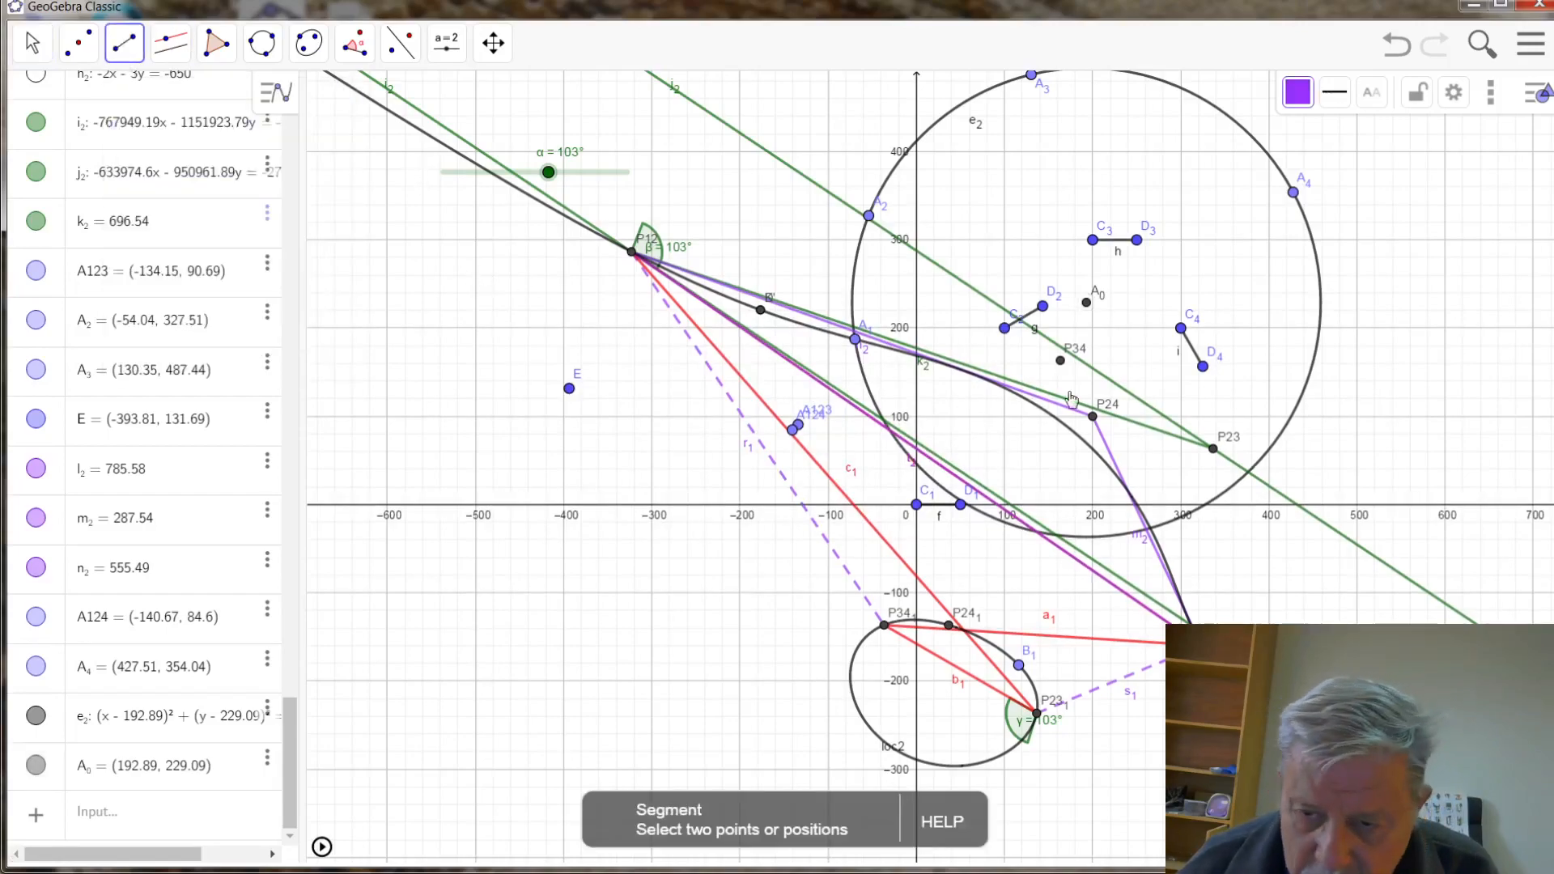
click(1087, 302)
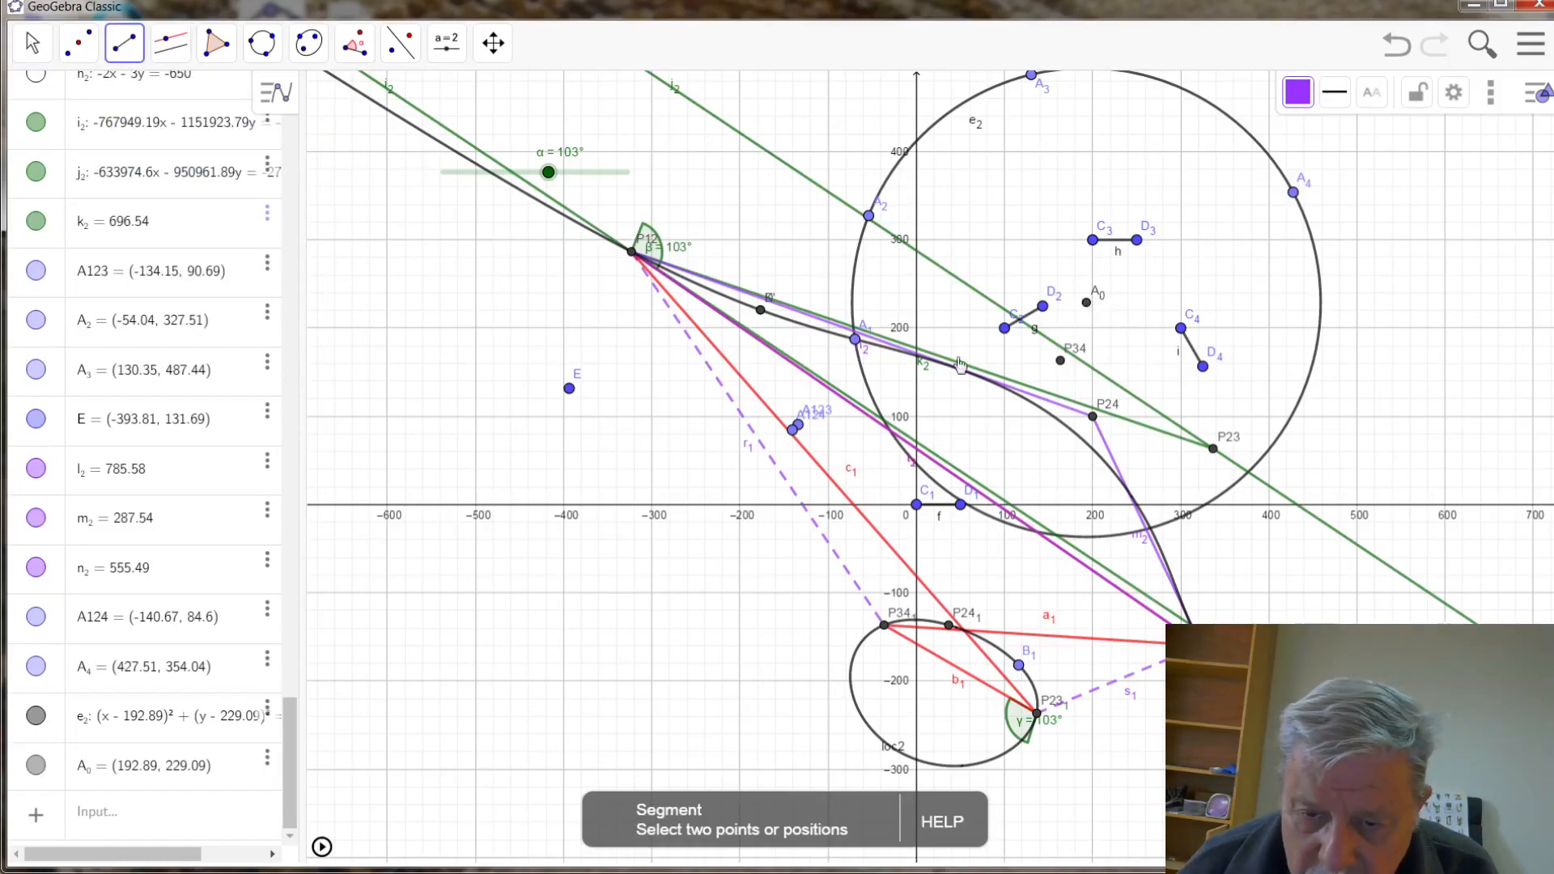
click(856, 340)
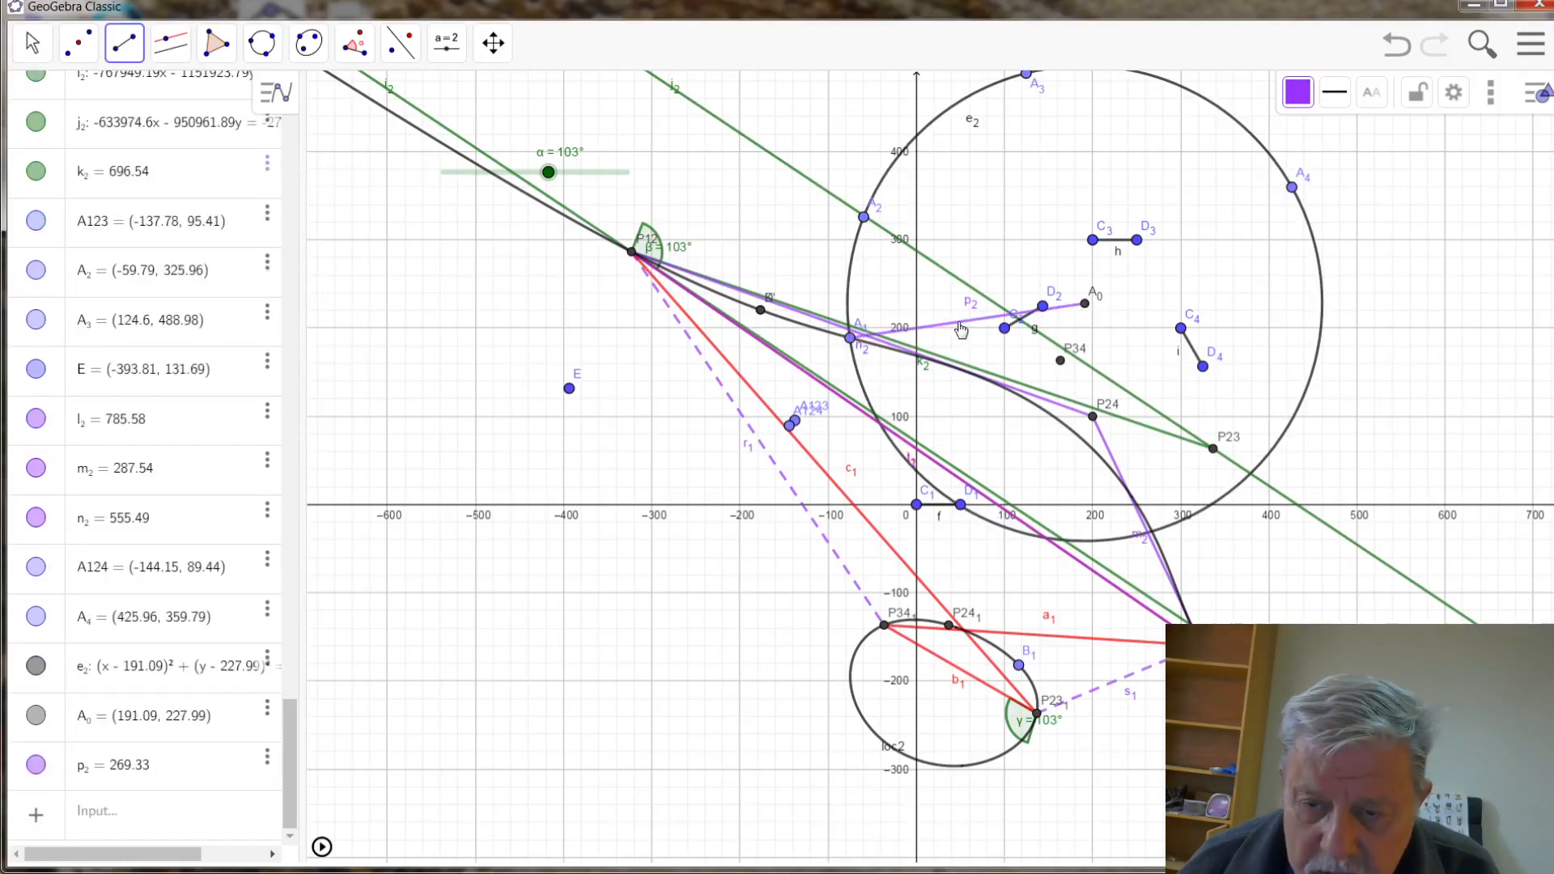
- Change the color of segment A₀A₁ to brown
right_click(961, 330)
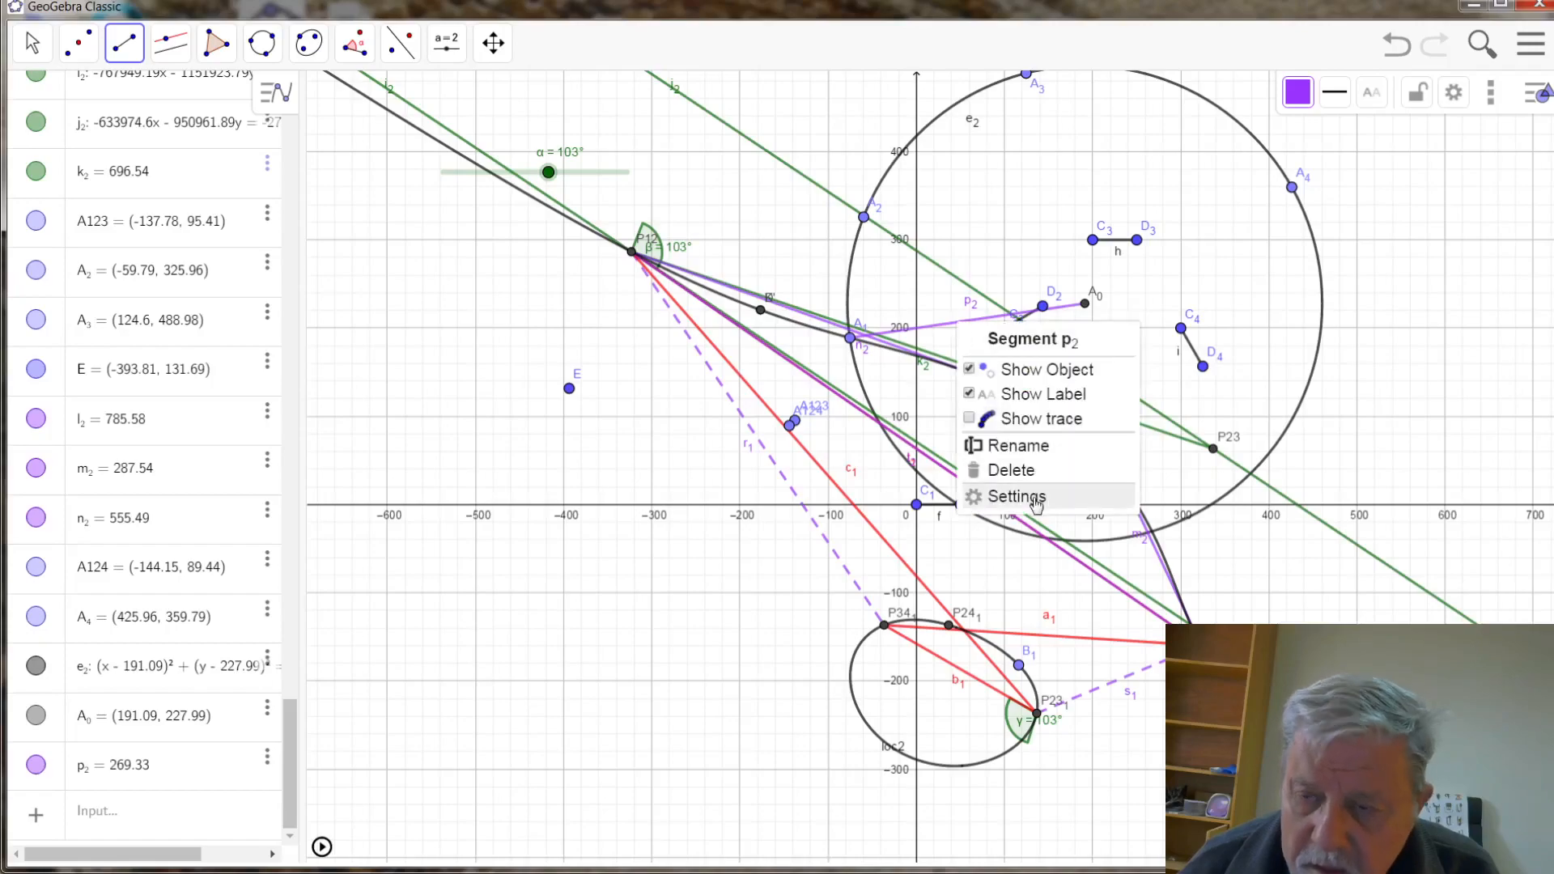
click(1298, 94)
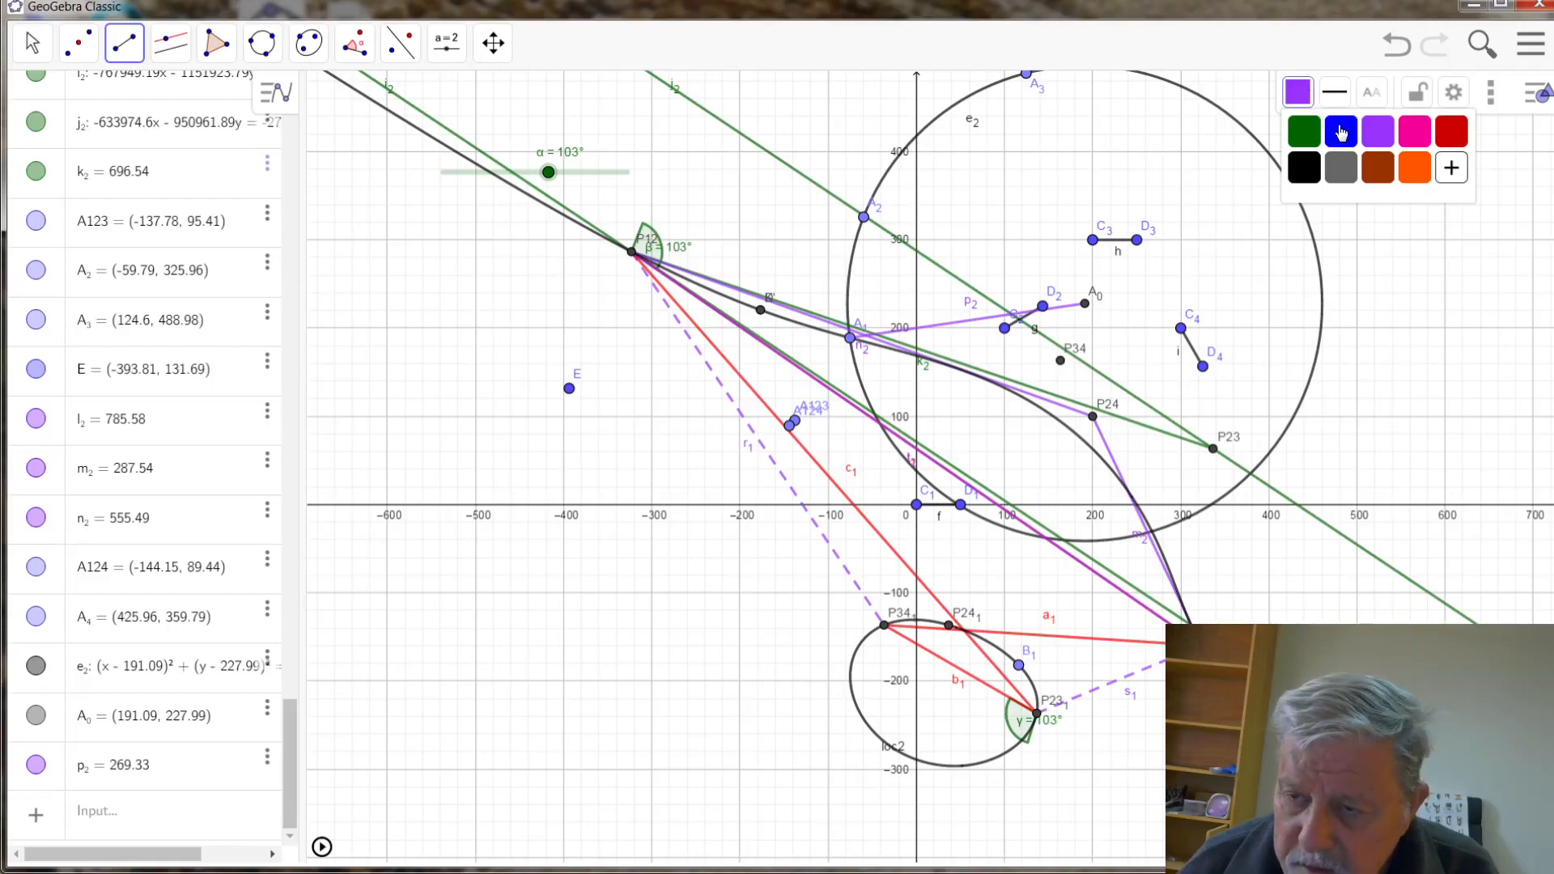
click(1378, 168)
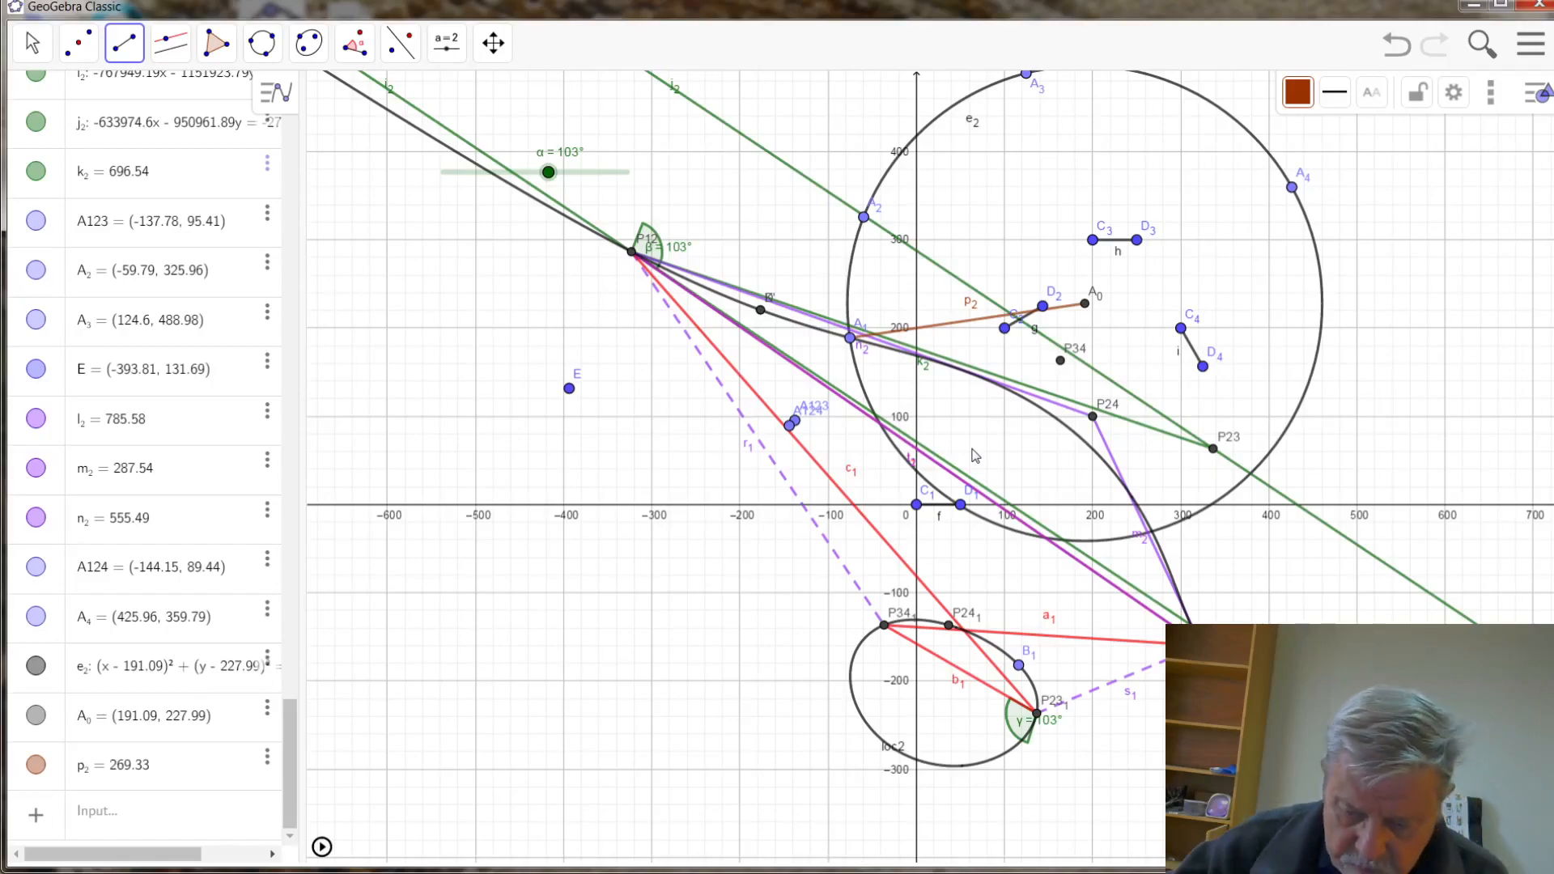
- Draw a short segment about 22 units long from pole P23₁ to a new point on locus loc2 below B₁
click(1038, 713)
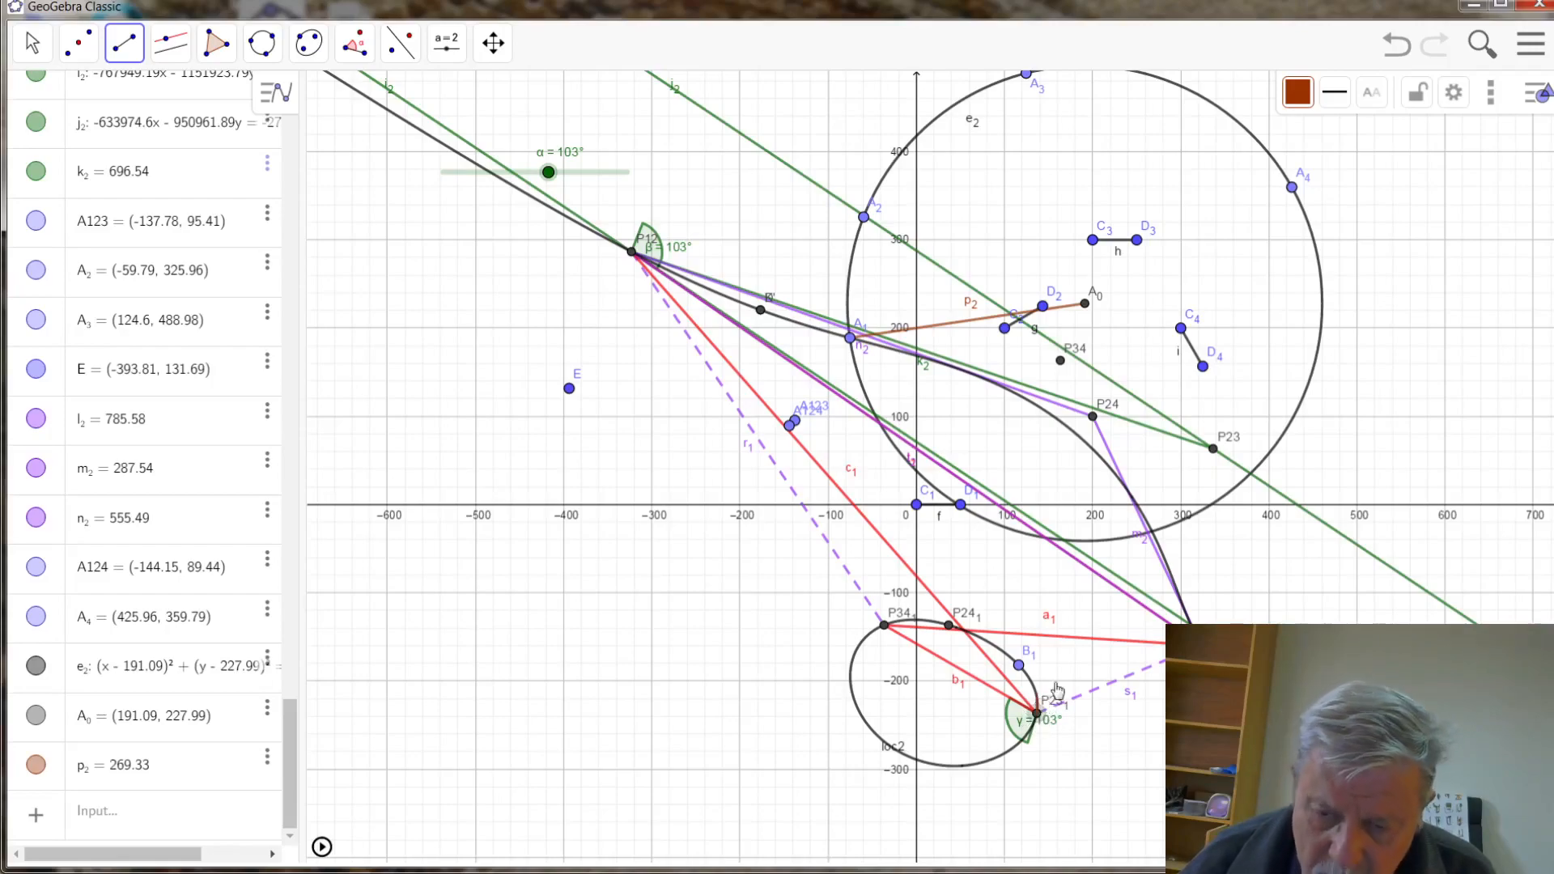
click(1037, 694)
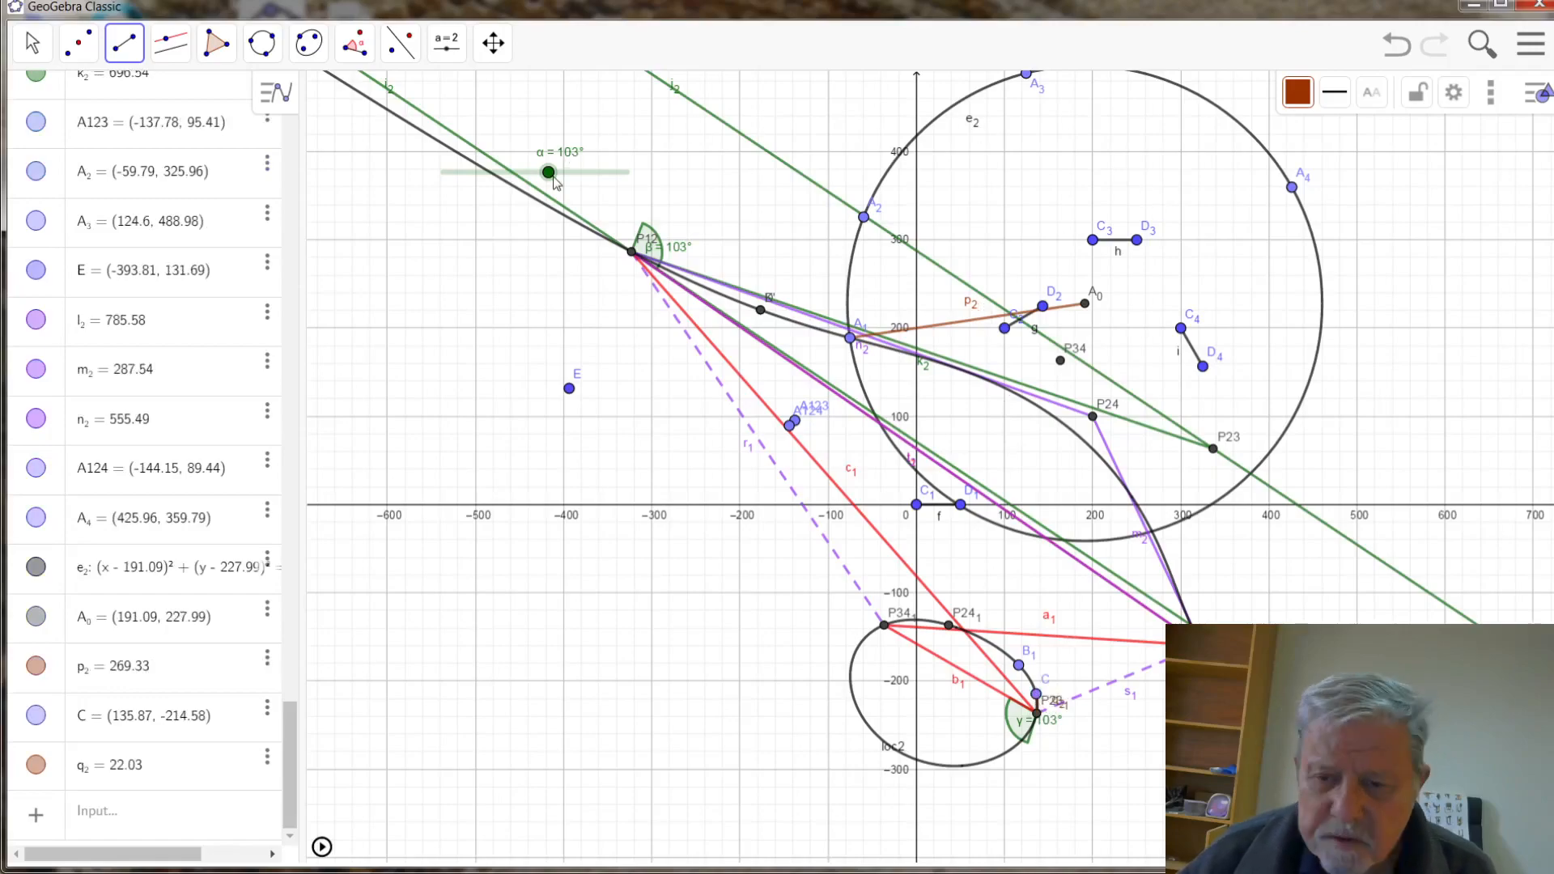